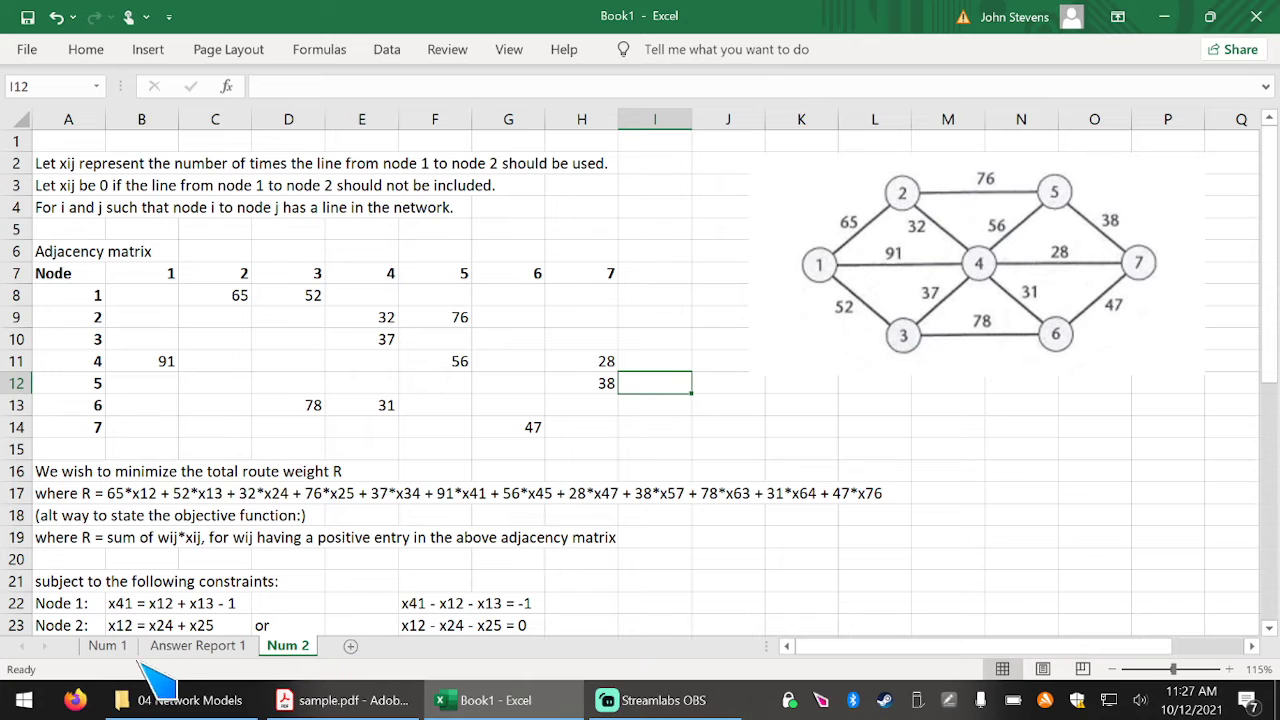
# Move the network diagram on the Num 1 sheet up beside the adjacency matrix, and return to the Num 2 sheet.
pyautogui.click(107, 645)
pyautogui.scroll(5, 578, 483)
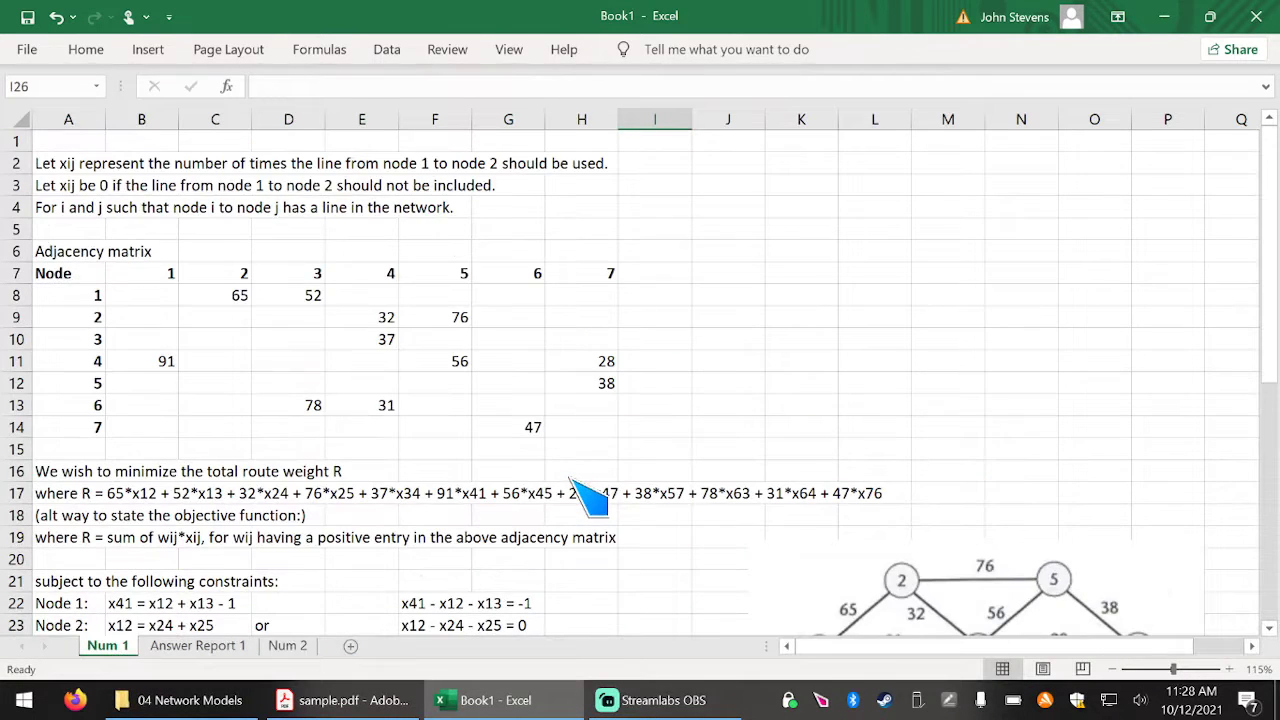
pyautogui.click(297, 647)
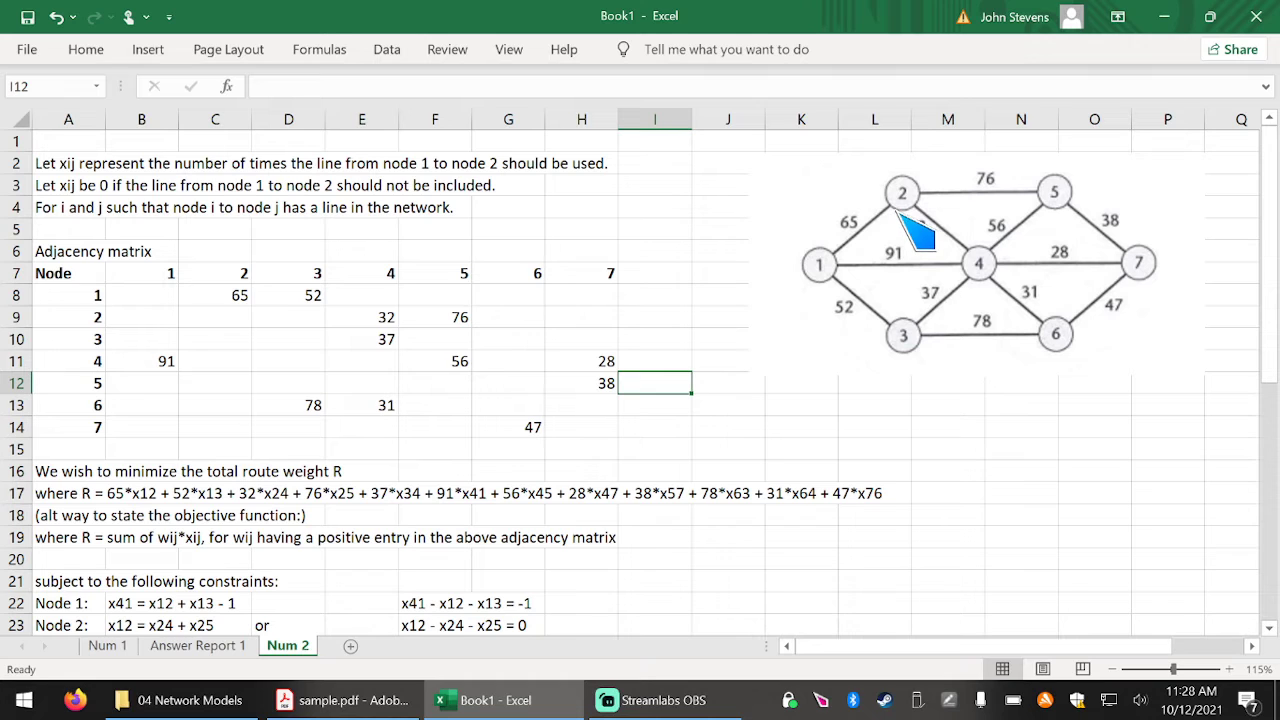
pyautogui.click(117, 655)
pyautogui.click(905, 566)
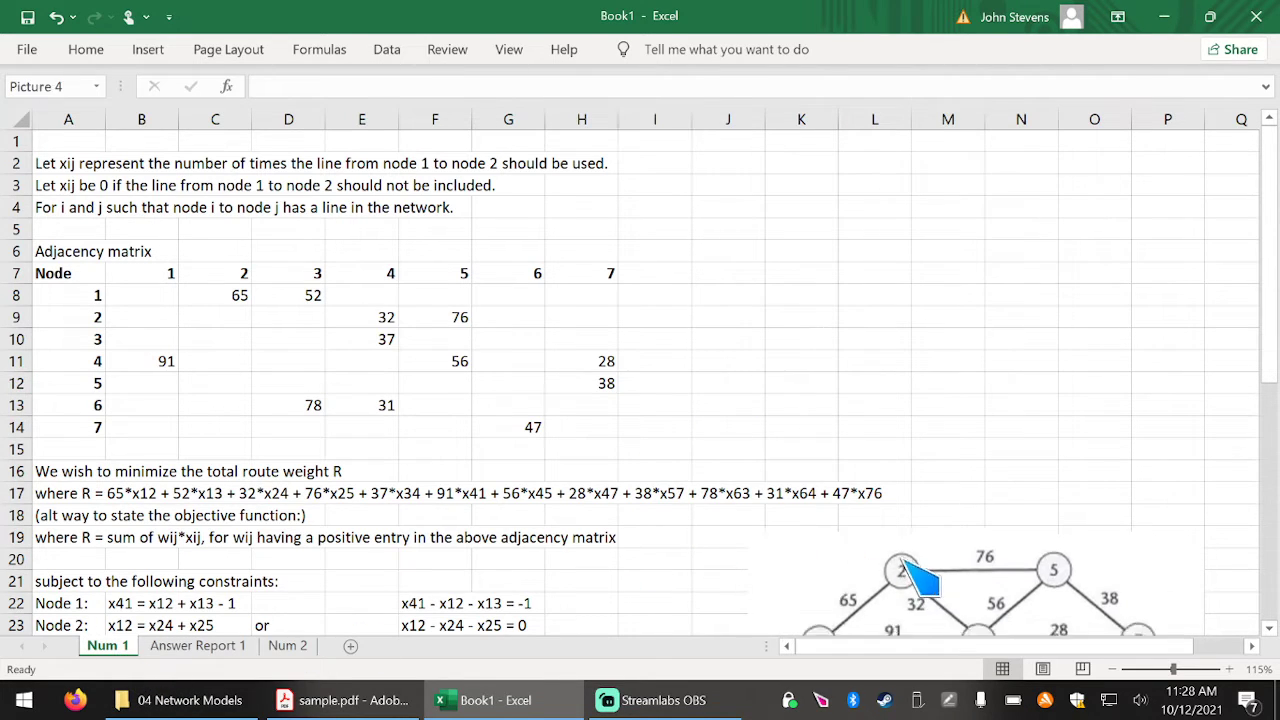
pyautogui.moveTo(903, 565); pyautogui.dragTo(897, 240)
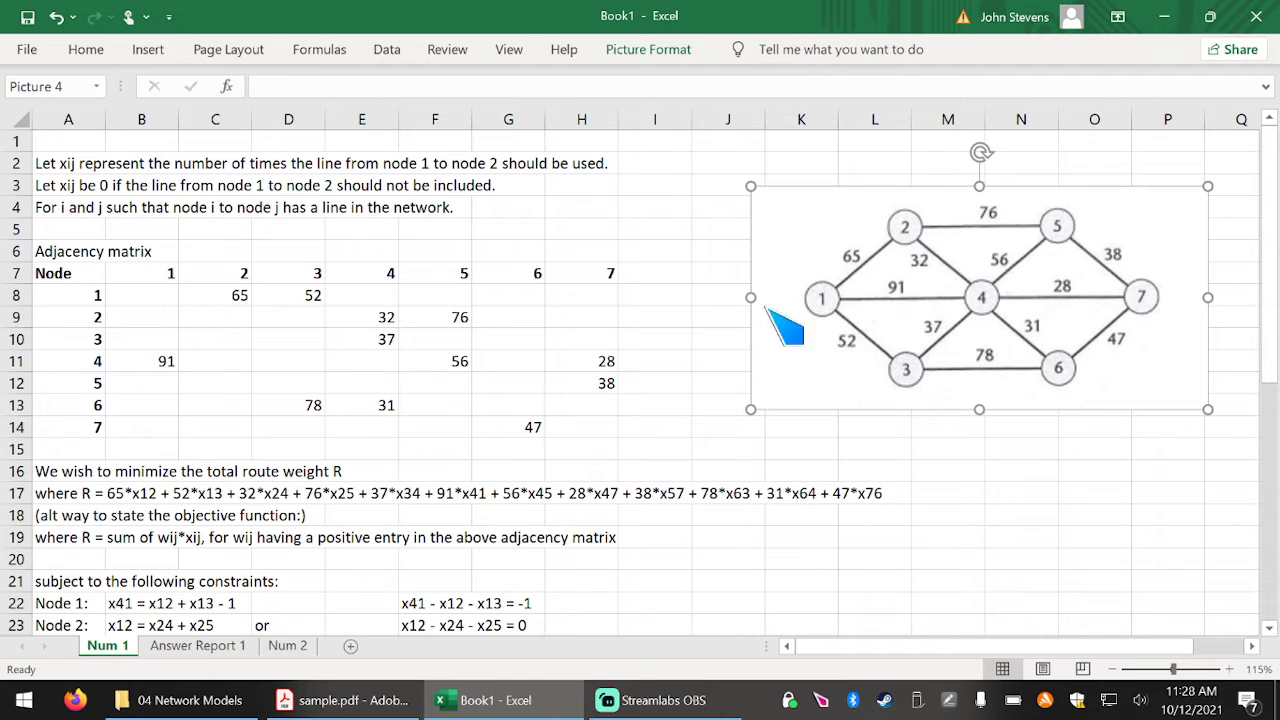
pyautogui.click(288, 646)
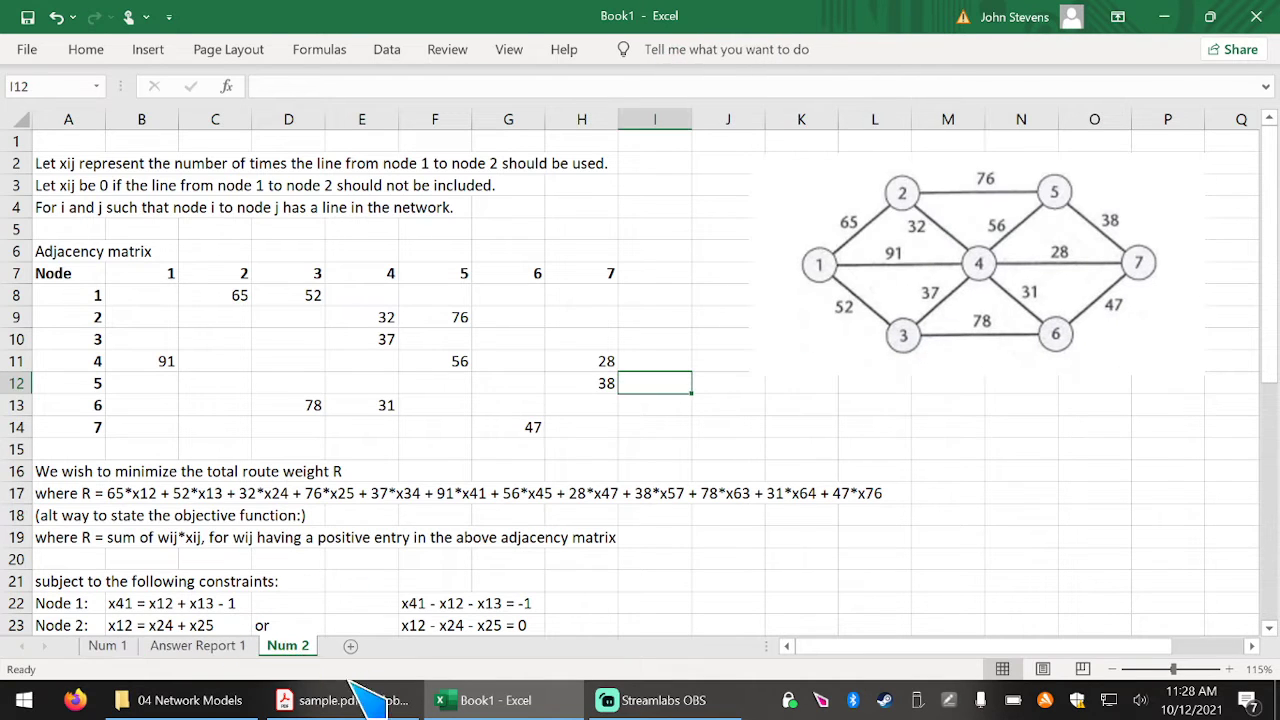
# Switch to sample.pdf in Acrobat Reader to review the problem 2 network, and return to the Excel workbook.
pyautogui.click(352, 683)
pyautogui.scroll(4, 983, 457)
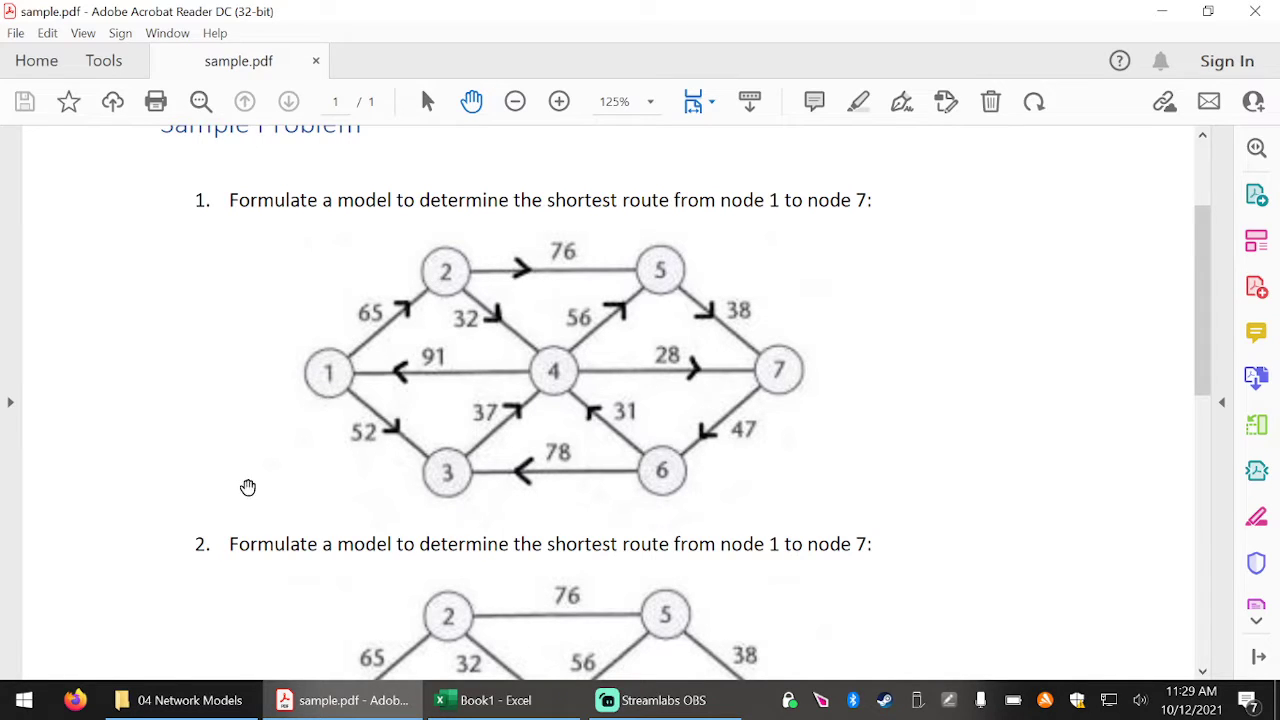
pyautogui.moveTo(249, 486); pyautogui.dragTo(249, 194)
pyautogui.moveTo(247, 434); pyautogui.dragTo(248, 396)
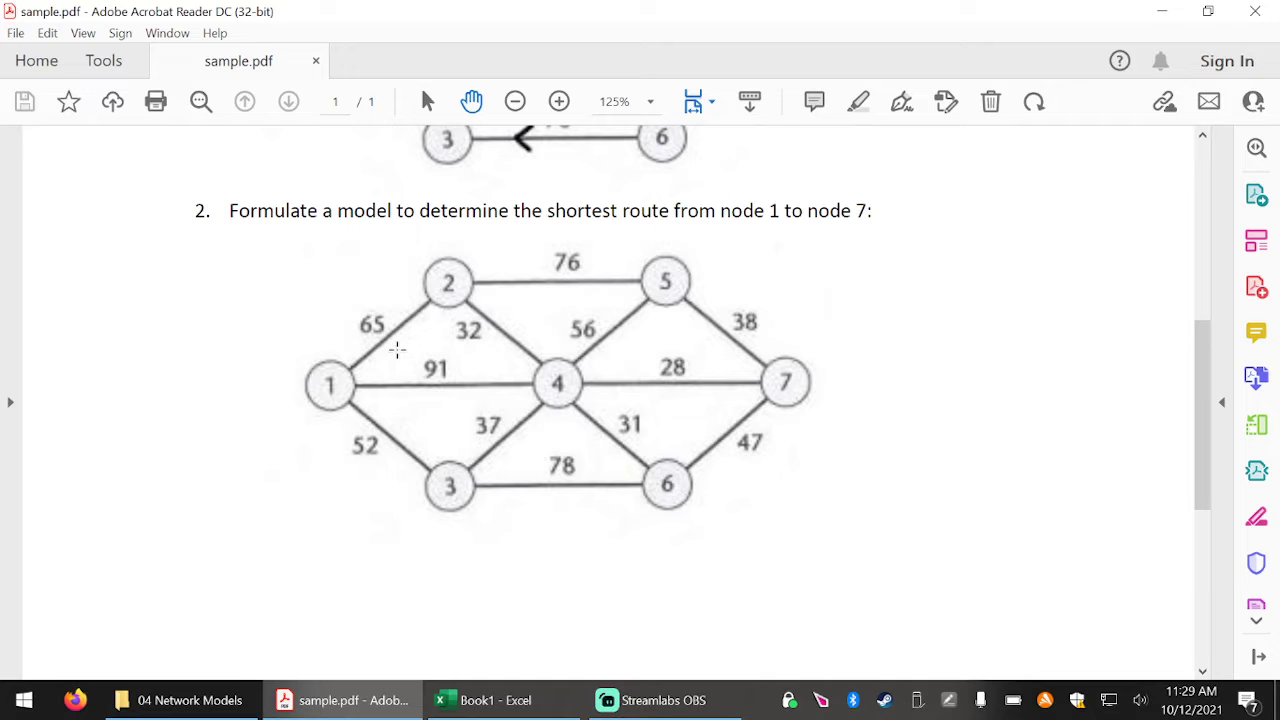
pyautogui.click(650, 700)
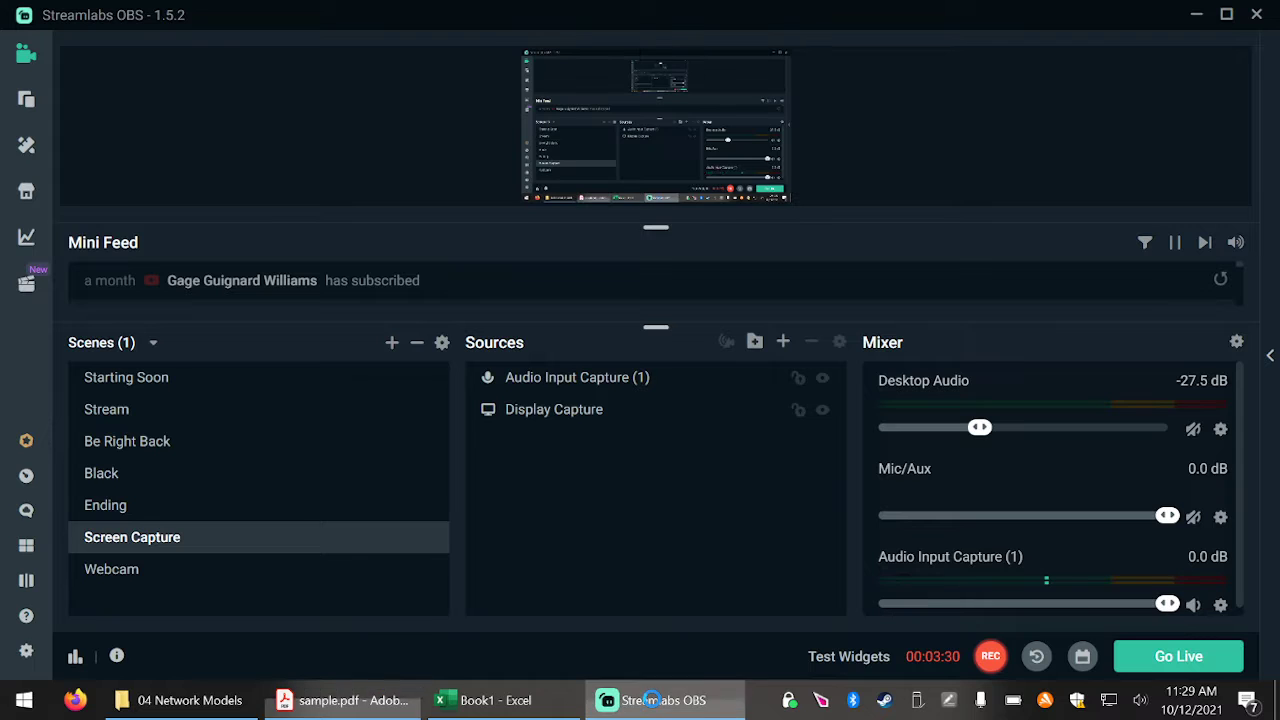
pyautogui.click(650, 700)
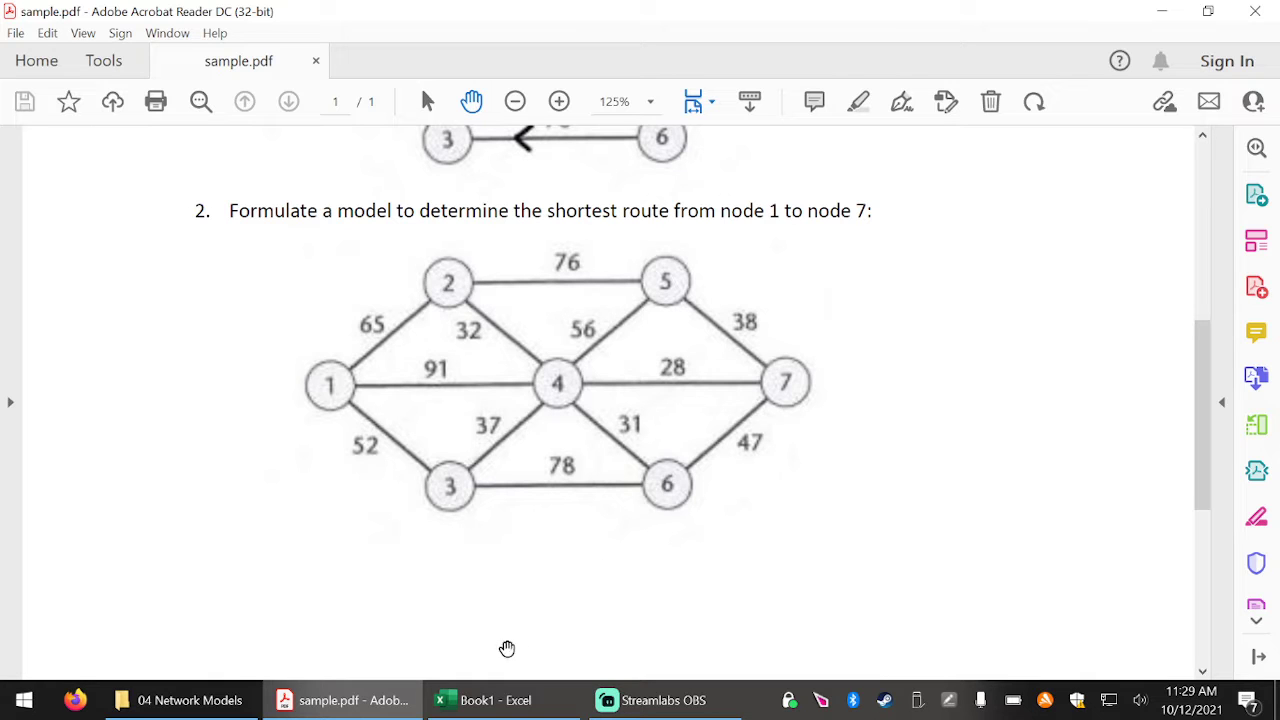
pyautogui.click(485, 700)
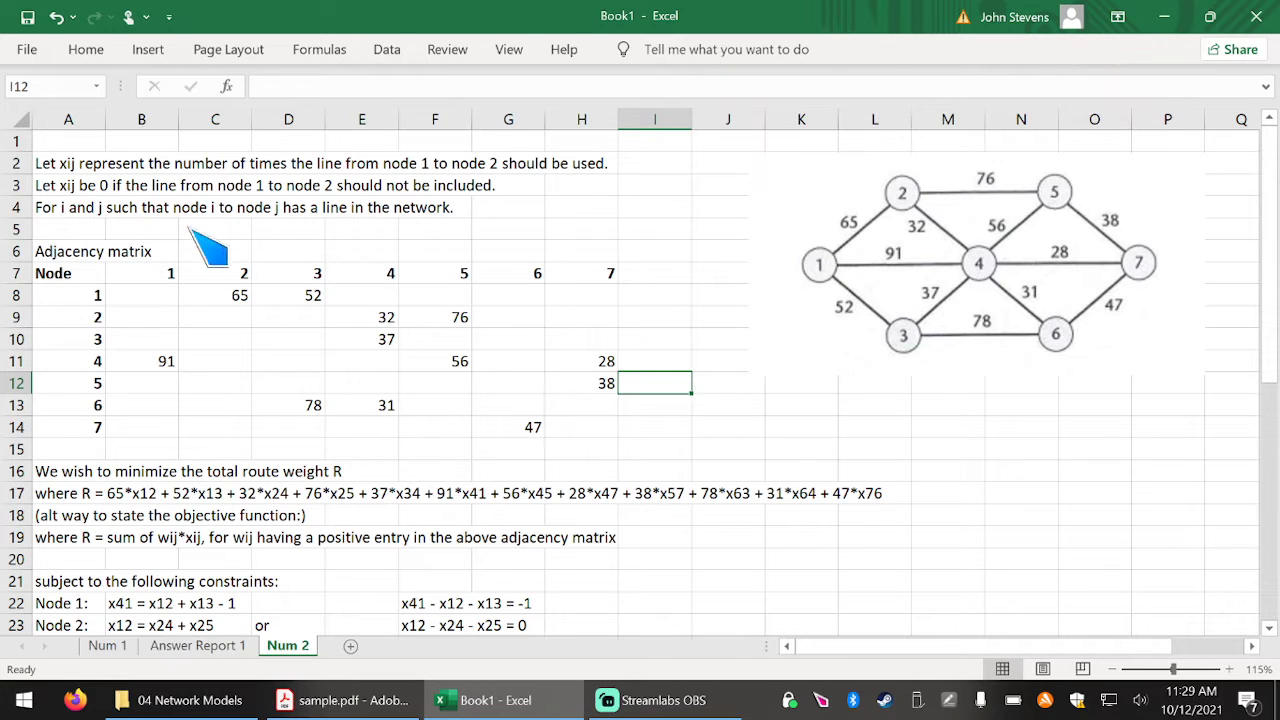
pyautogui.click(18, 163)
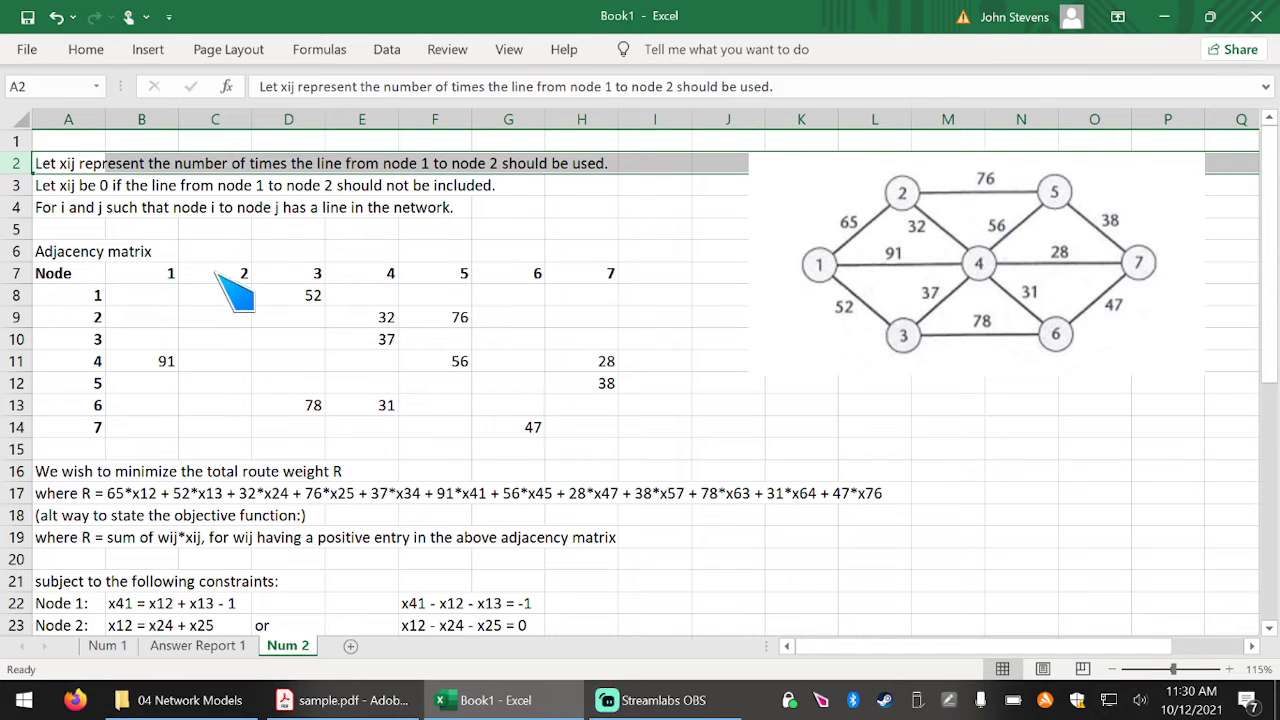
pyautogui.scroll(-1, 375, 355)
pyautogui.scroll(1, 355, 340)
pyautogui.click(334, 340)
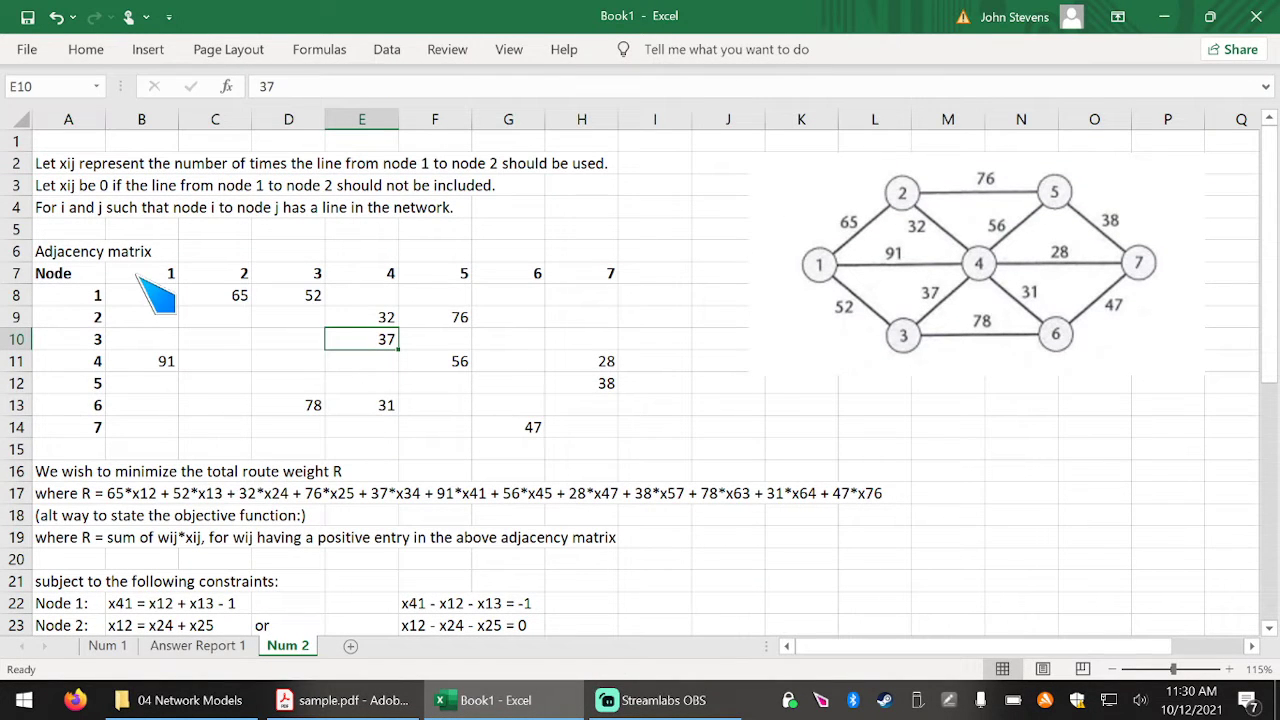
# Enter 65 in the adjacency matrix for the line from node 2 to node 1 (cell B9).
pyautogui.click(98, 298)
pyautogui.click(220, 295)
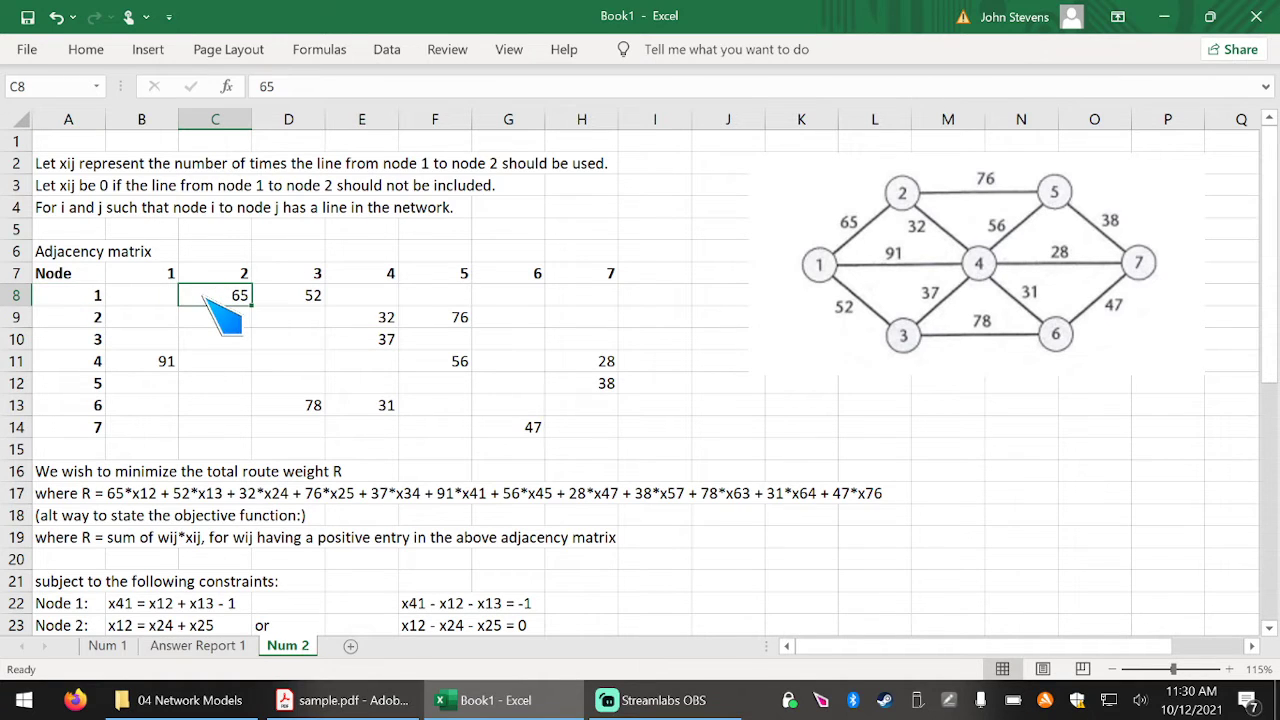
pyautogui.click(150, 320)
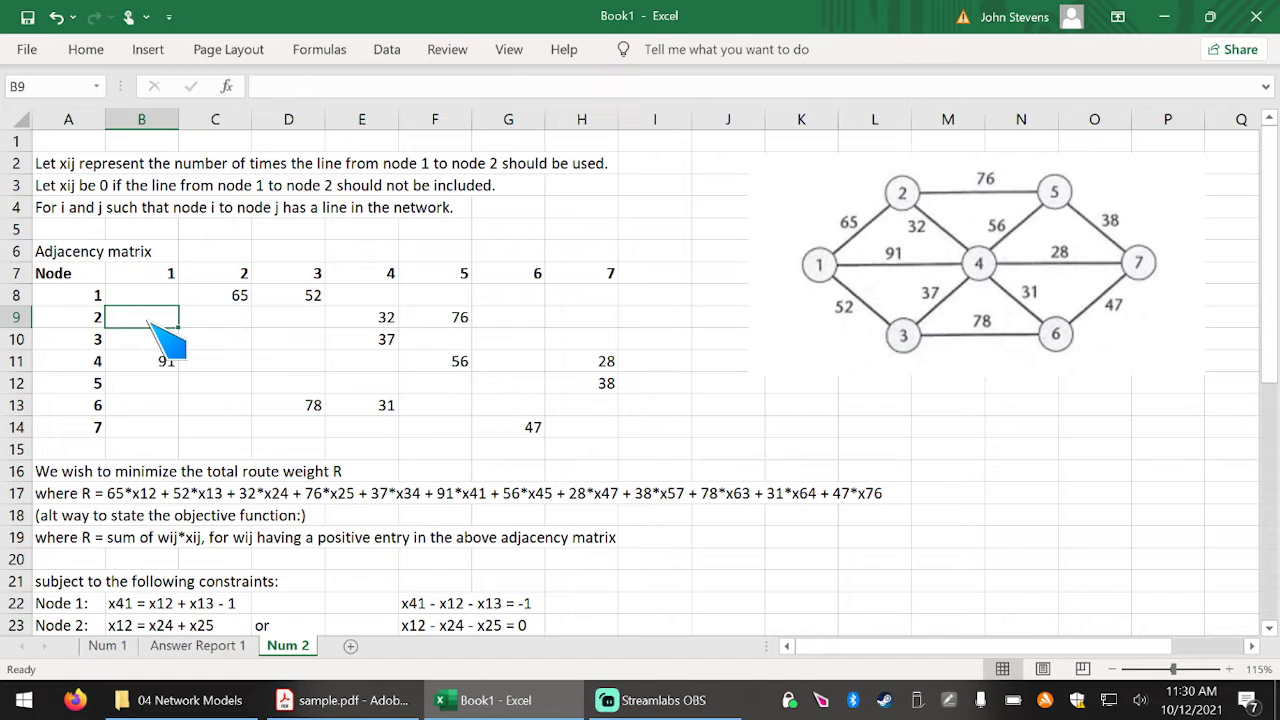
pyautogui.write('65')
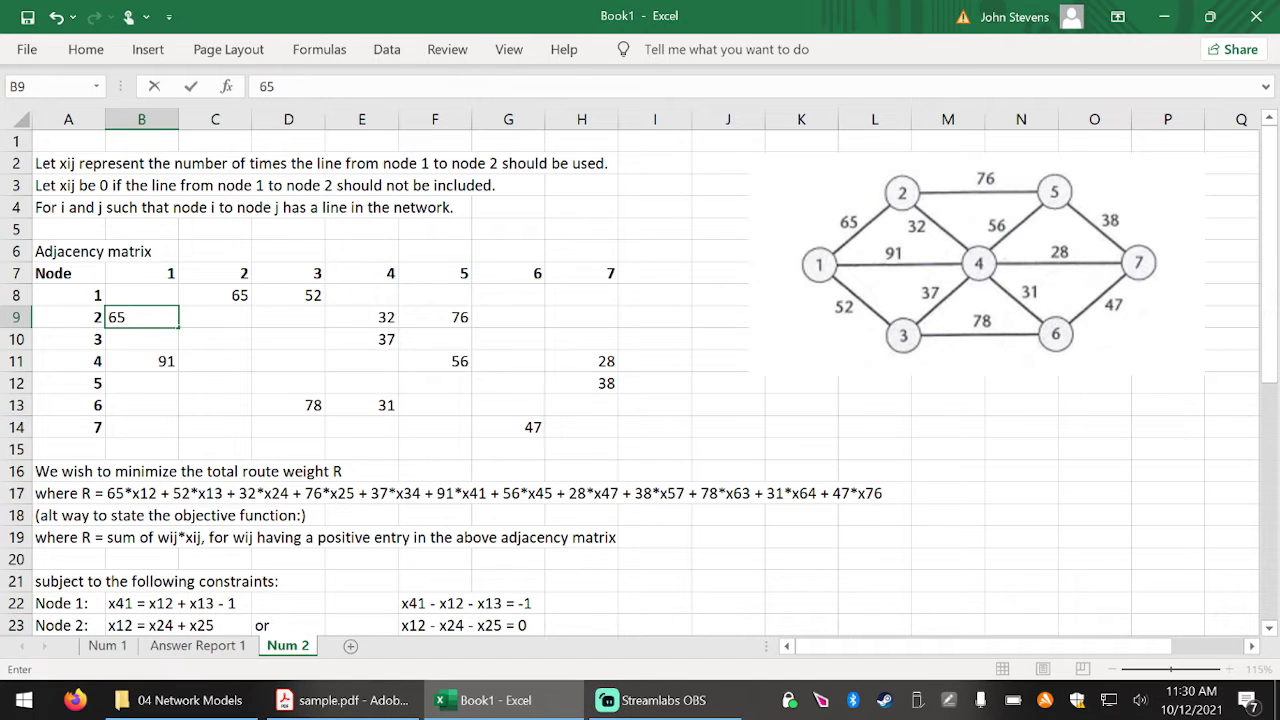
pyautogui.click(190, 323)
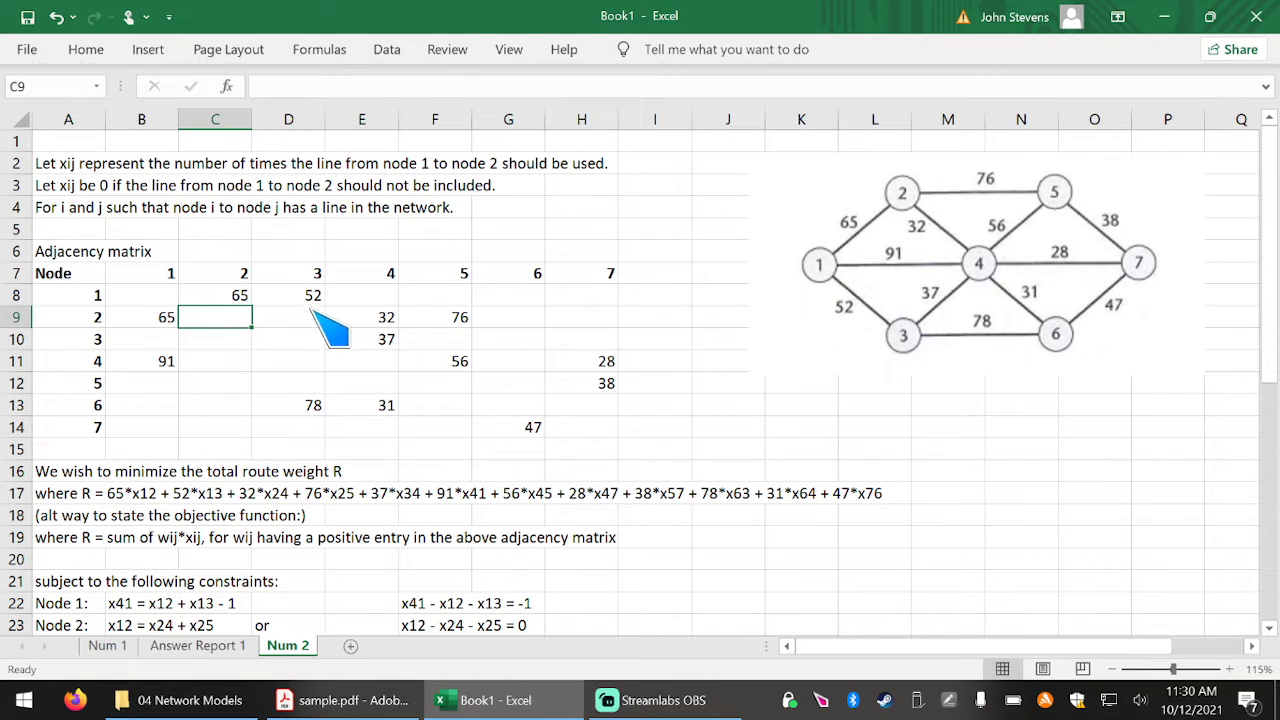
# Enter 52 in the adjacency matrix for the line from node 3 to node 1 (cell B10).
pyautogui.click(216, 334)
pyautogui.click(173, 339)
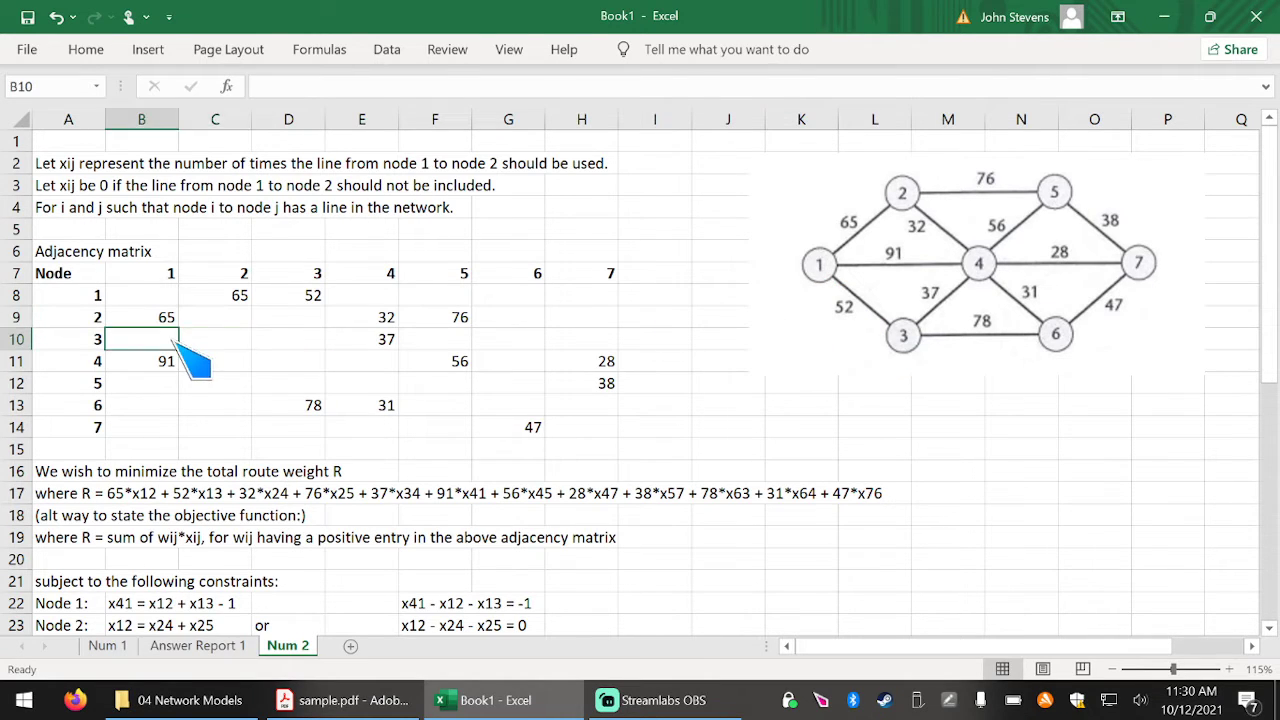
pyautogui.write('52')
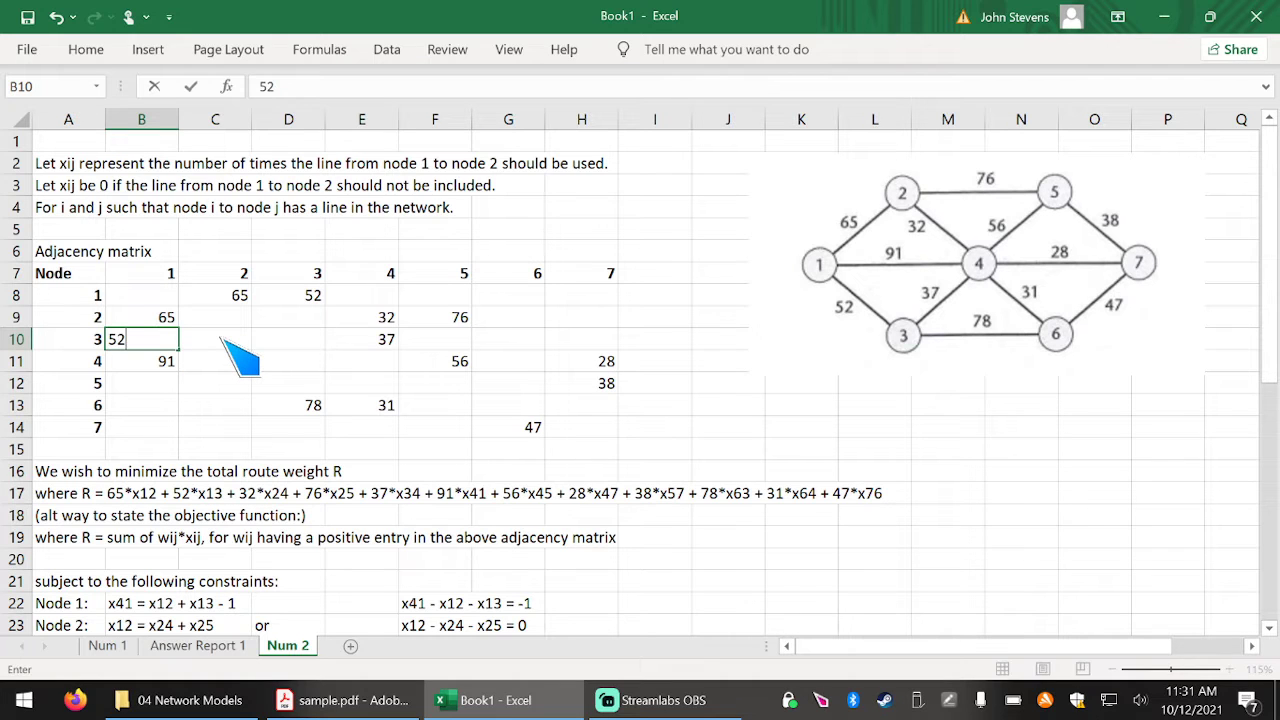
pyautogui.press('Return')
pyautogui.click(142, 341)
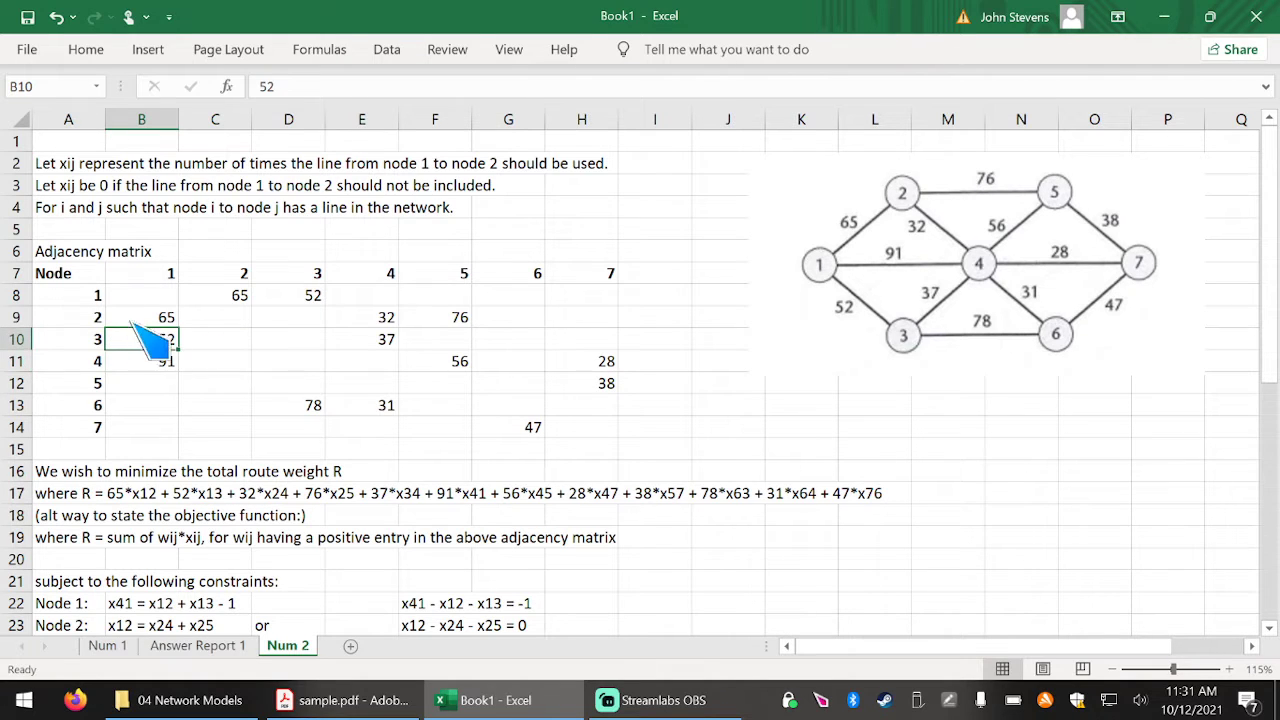
# Enter 91 in the adjacency matrix for the line from node 1 to node 4 (cell E8).
pyautogui.click(368, 300)
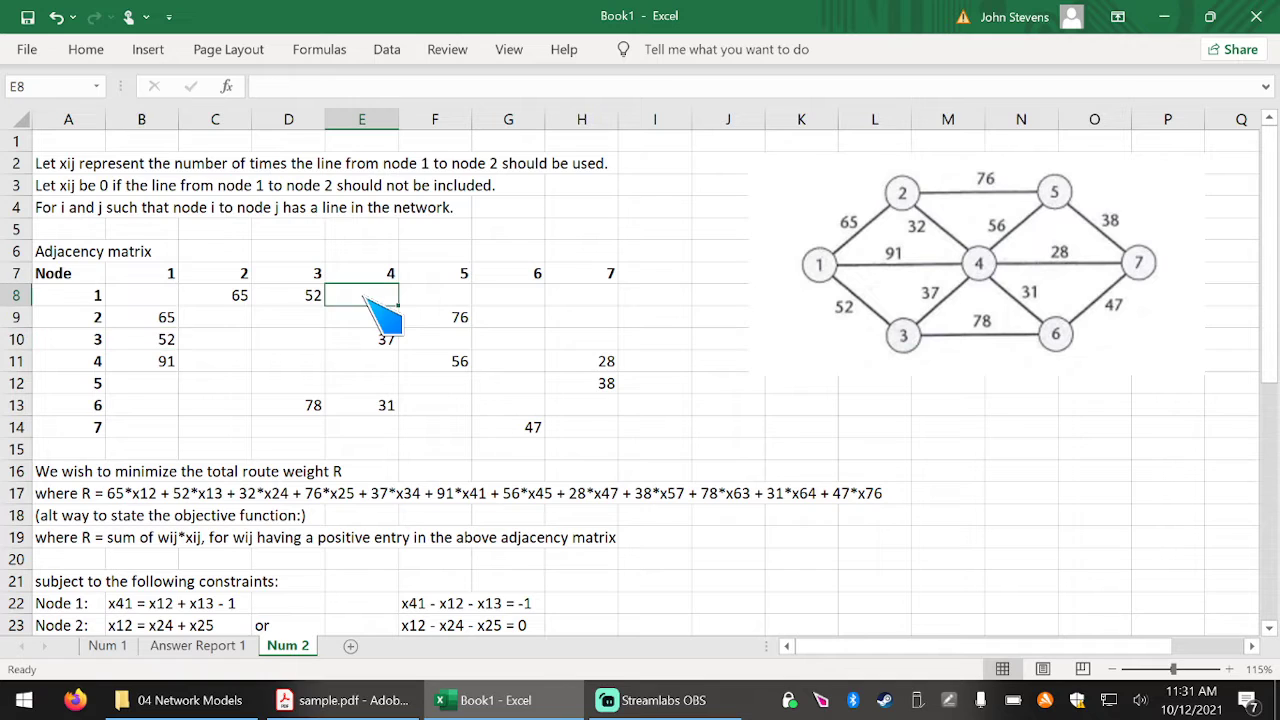
pyautogui.write('91')
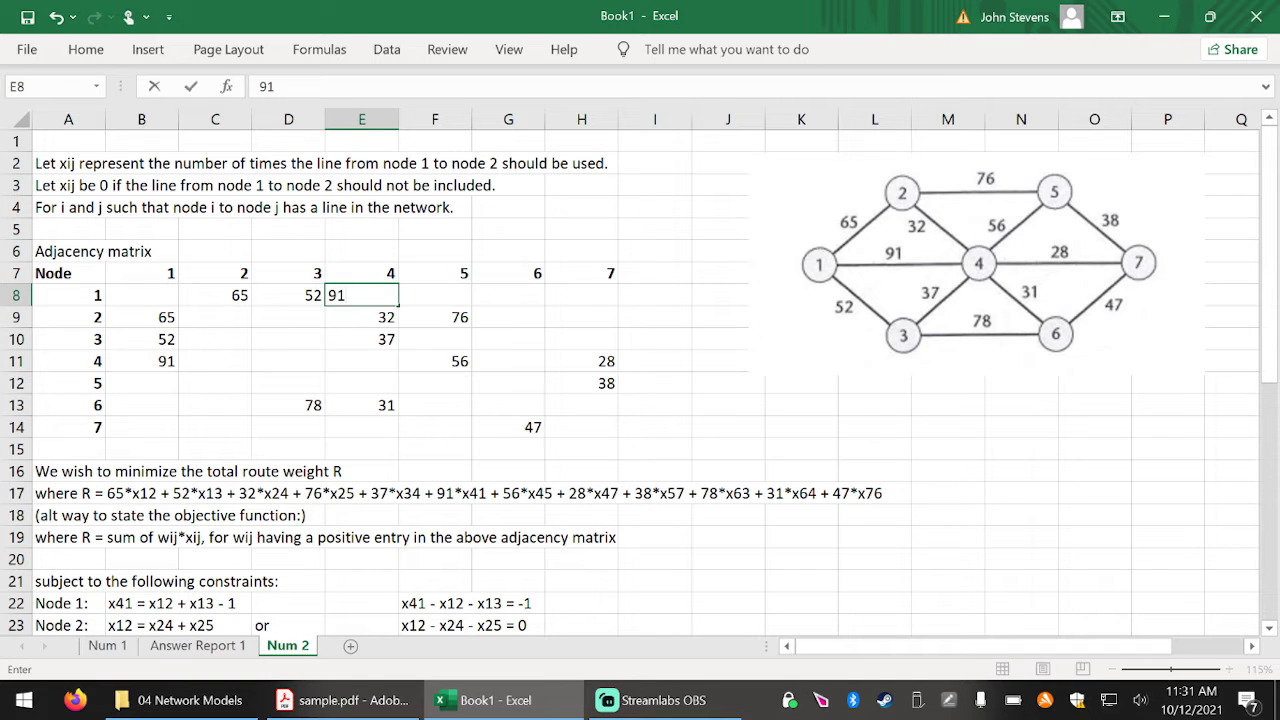
pyautogui.click(148, 365)
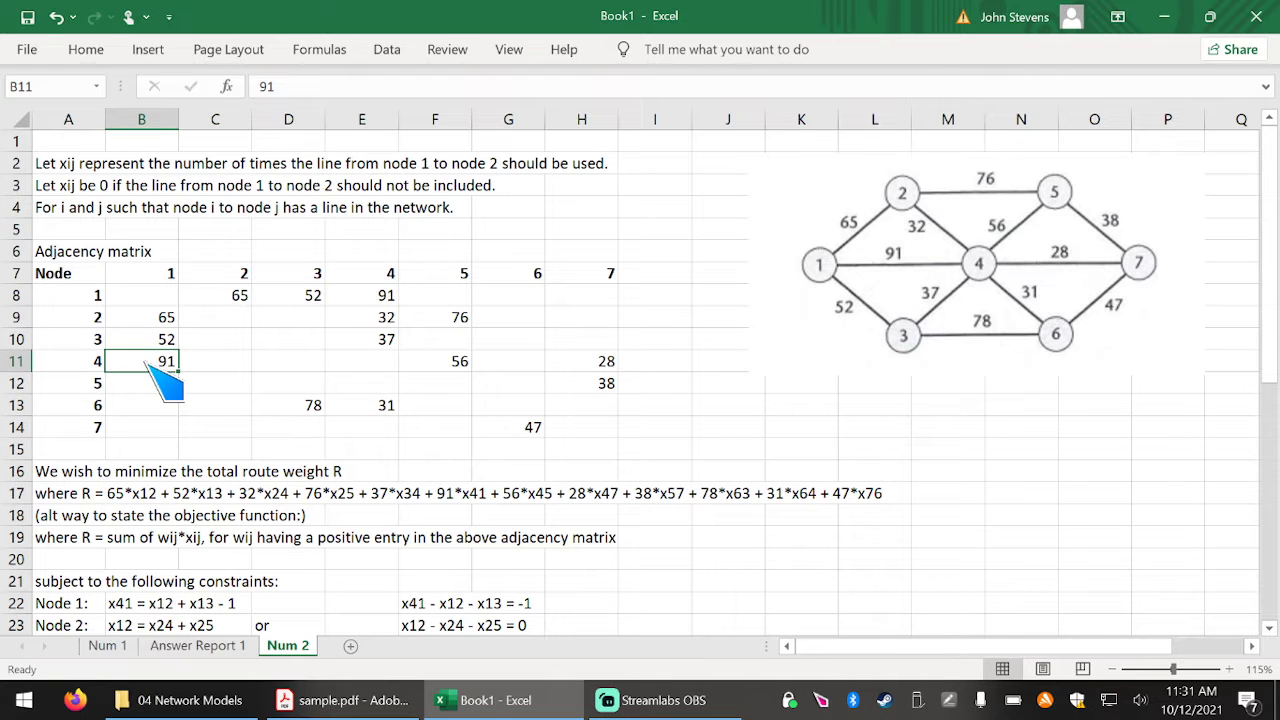
# Compare the directed network of problem 1 with the undirected network of problem 2 in sample.pdf, and return to the Excel workbook.
pyautogui.click(342, 700)
pyautogui.scroll(5, 166, 506)
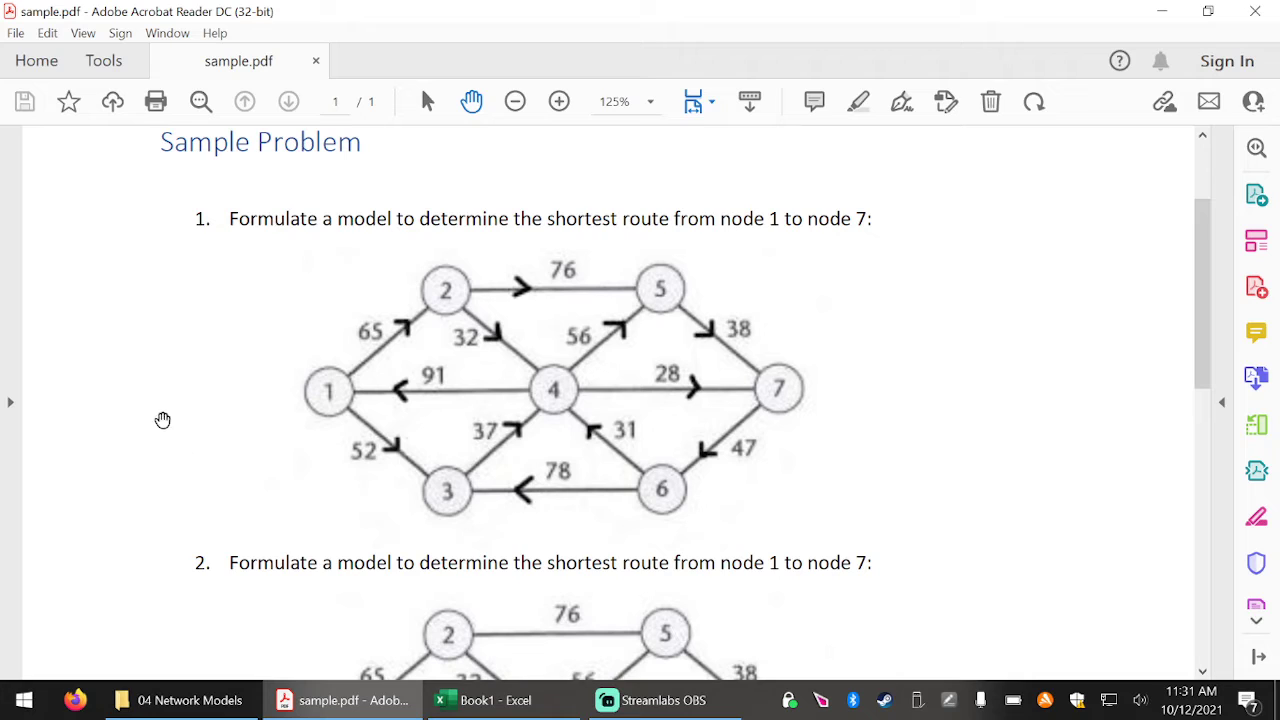
pyautogui.scroll(2, 150, 418)
pyautogui.scroll(-1, 140, 417)
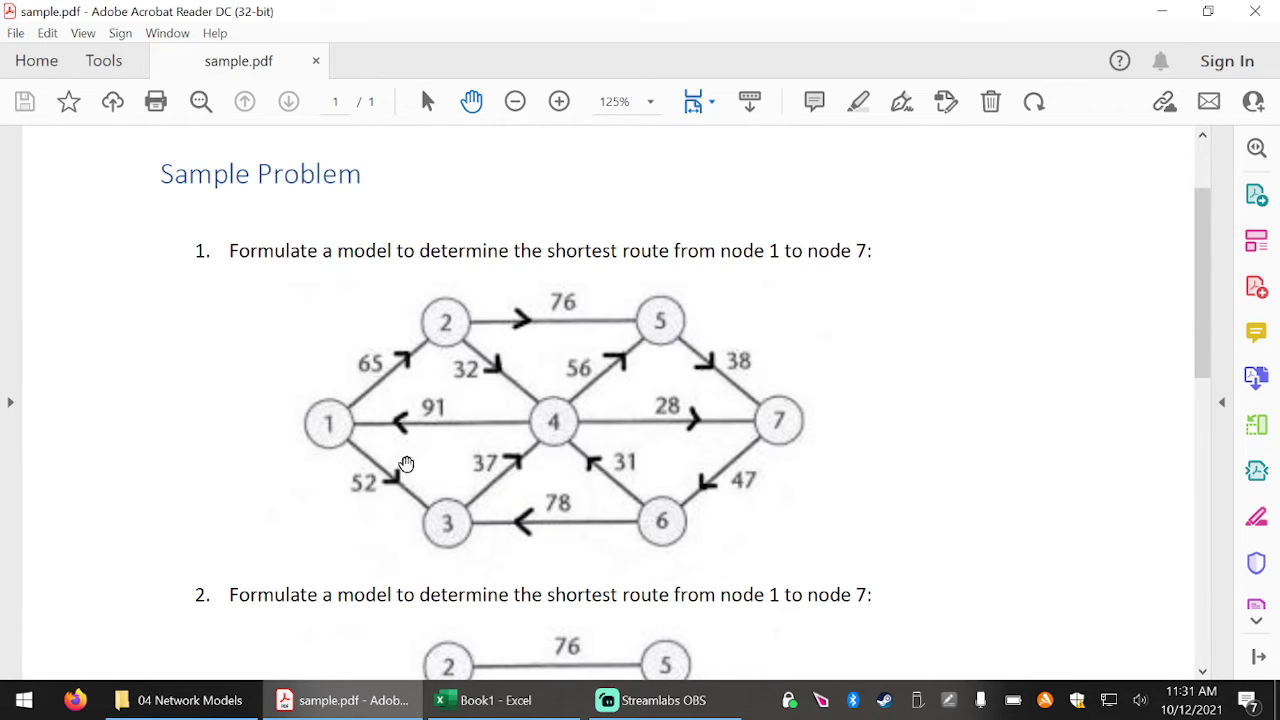
pyautogui.scroll(-4, 88, 462)
pyautogui.scroll(-9, 88, 462)
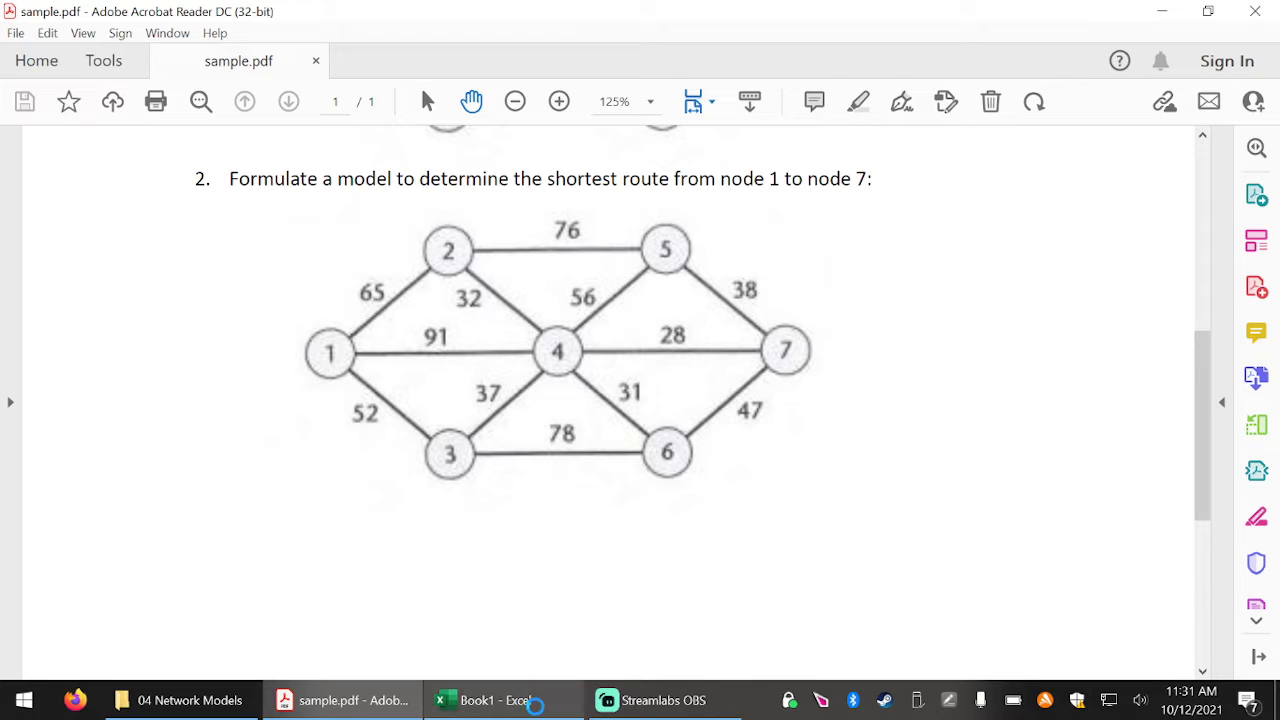
pyautogui.click(533, 700)
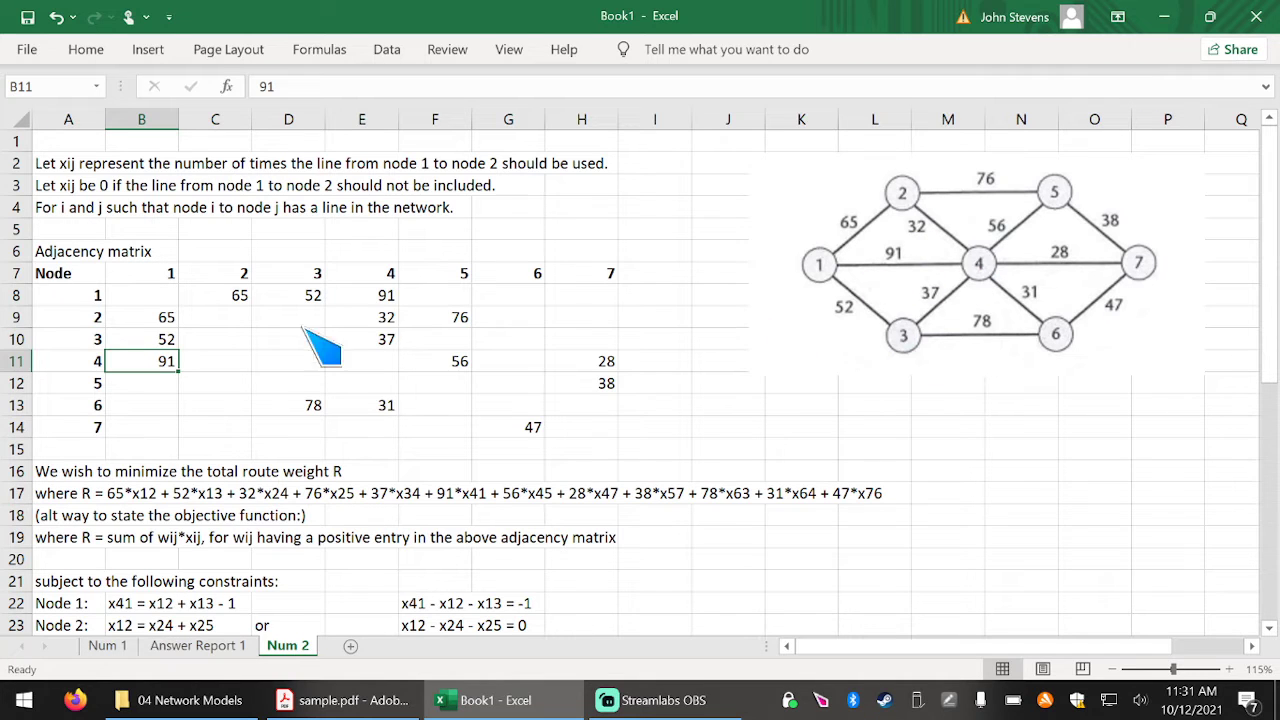
# Check the node 1 and node 2 entries of the adjacency matrix against the network diagram.
pyautogui.moveTo(240, 295); pyautogui.dragTo(340, 303)
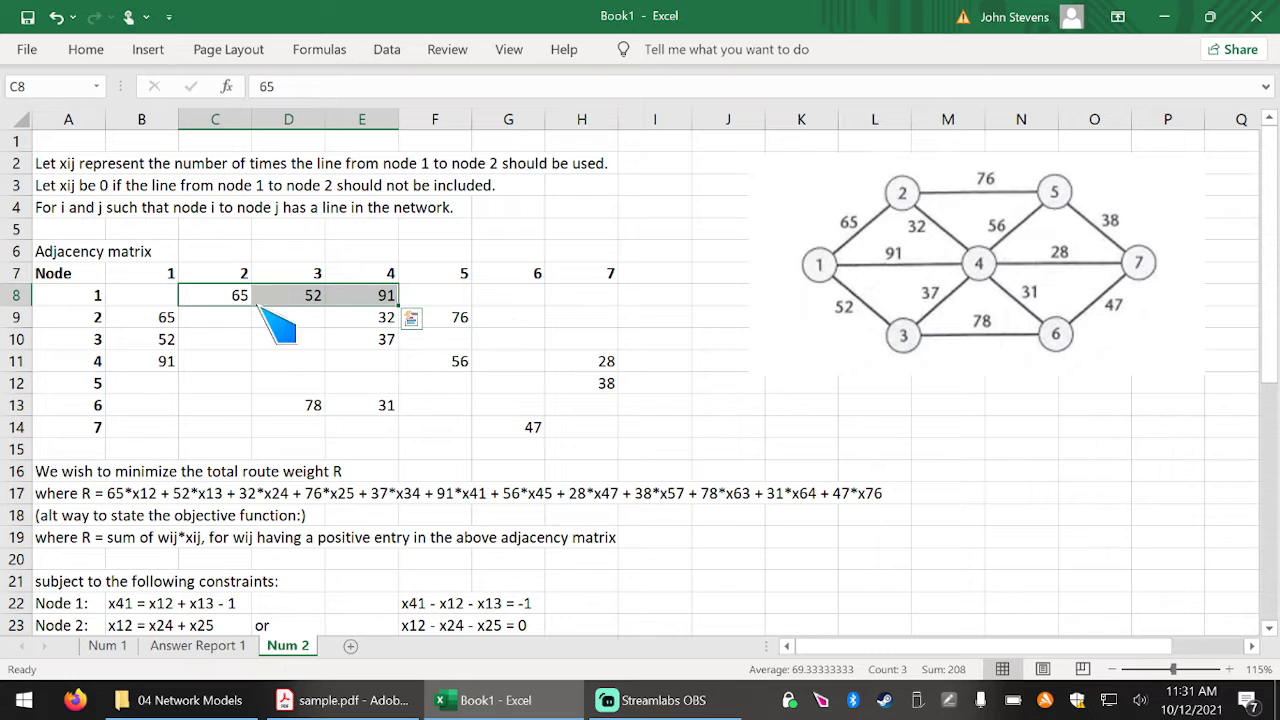
pyautogui.click(124, 321)
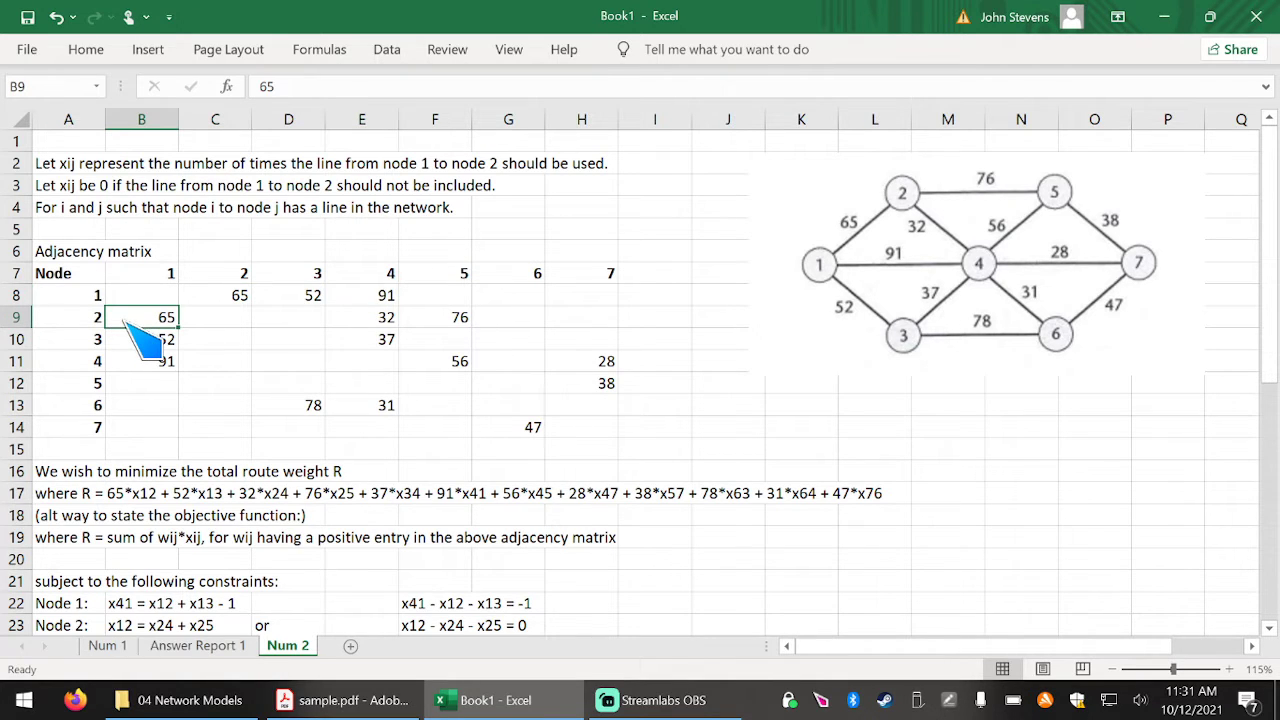
pyautogui.click(356, 320)
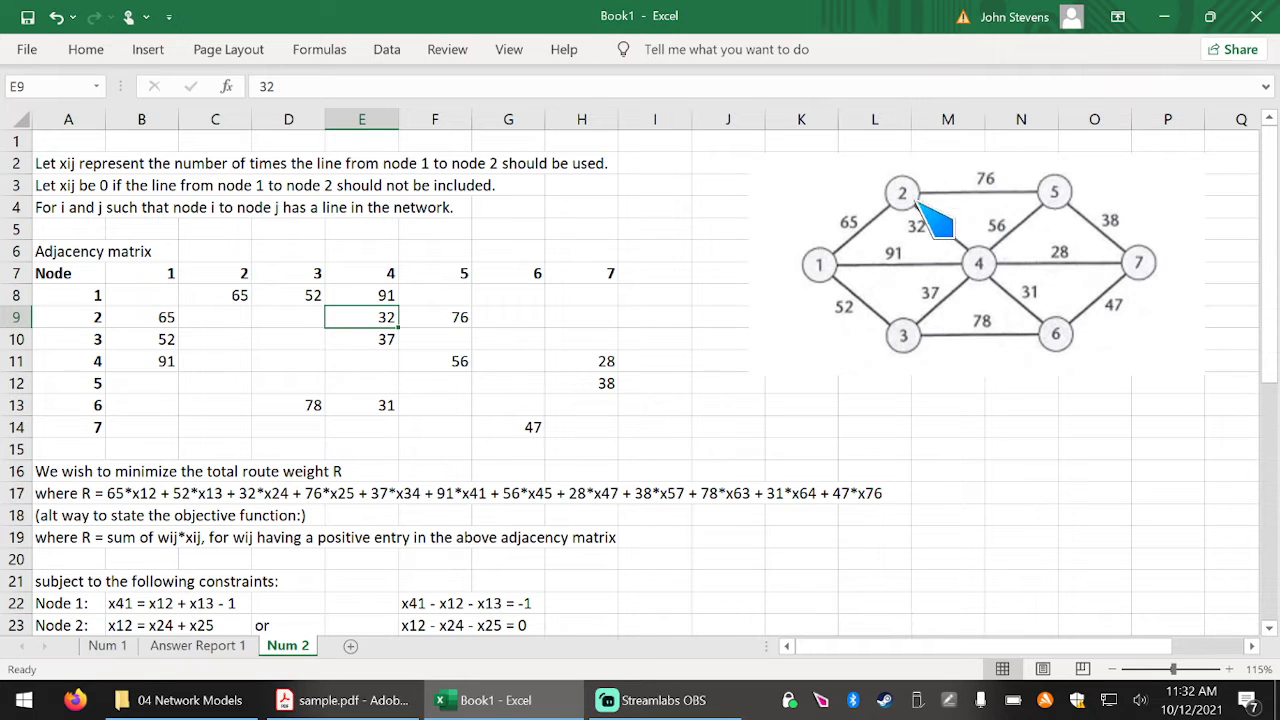
pyautogui.click(455, 316)
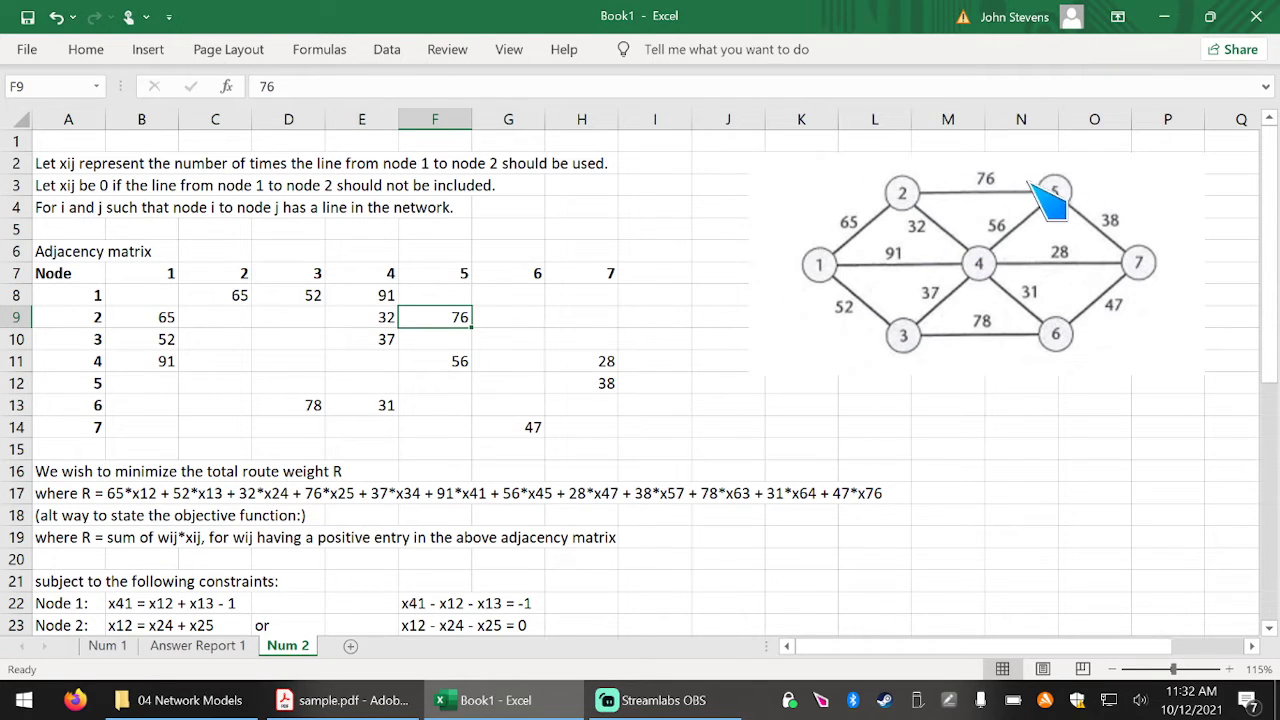
# Enter 78 in the adjacency matrix for the line from node 3 to node 6 (cell G10).
pyautogui.click(100, 345)
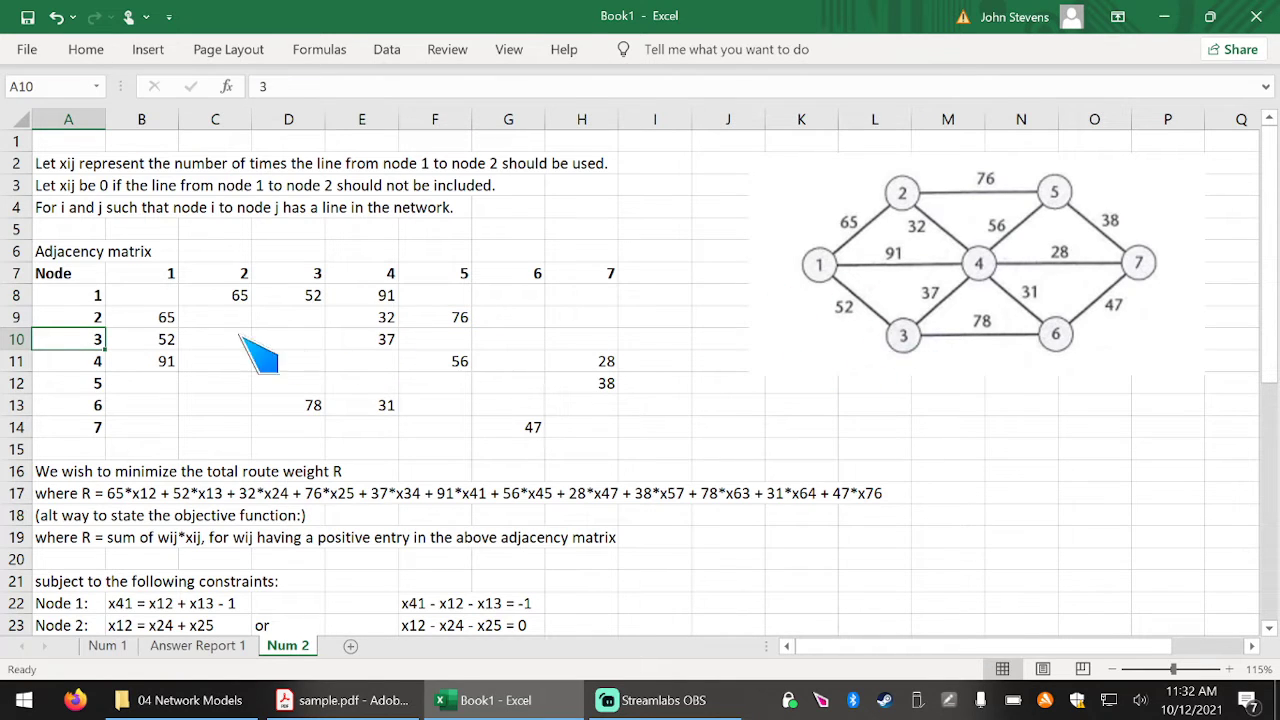
pyautogui.click(162, 338)
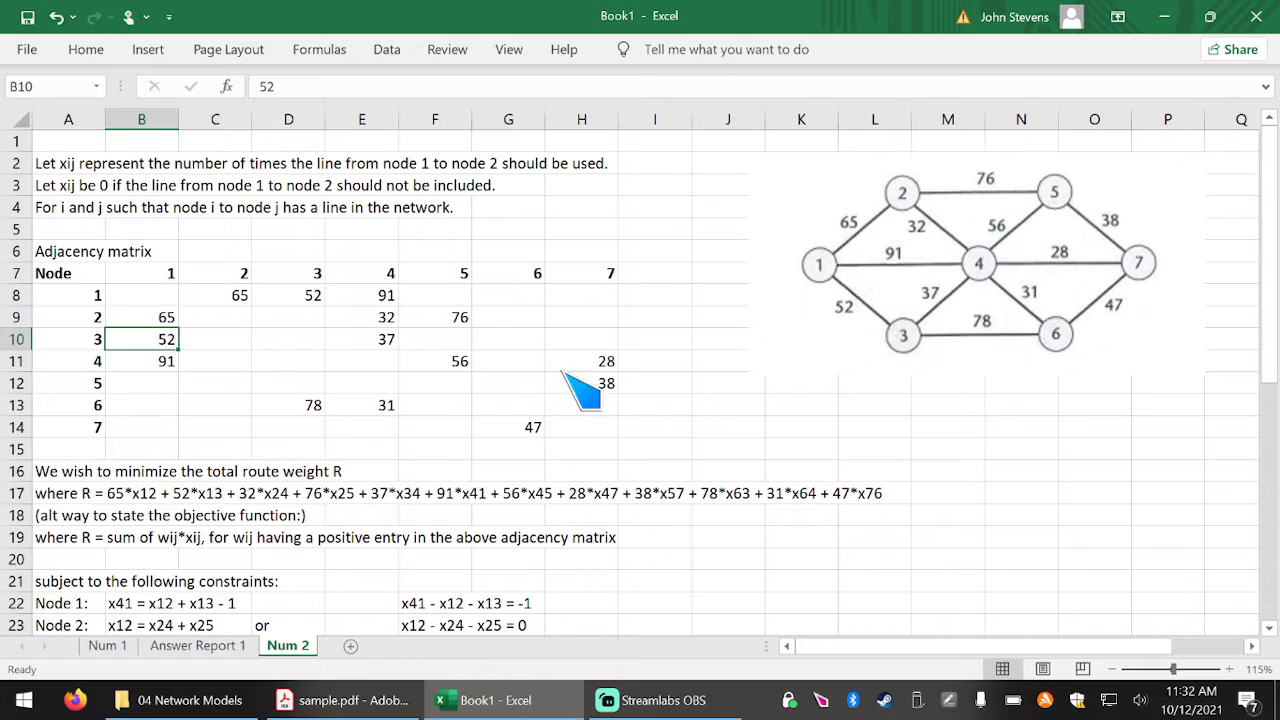
pyautogui.click(364, 341)
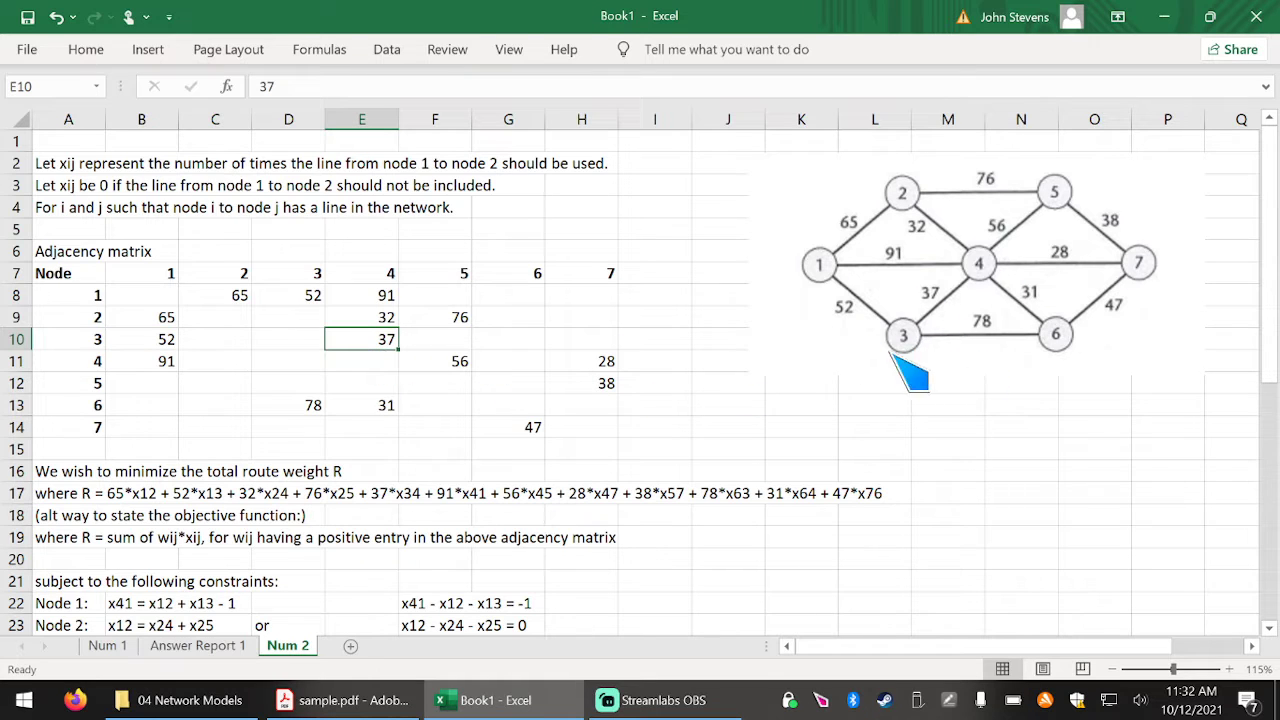
pyautogui.click(505, 343)
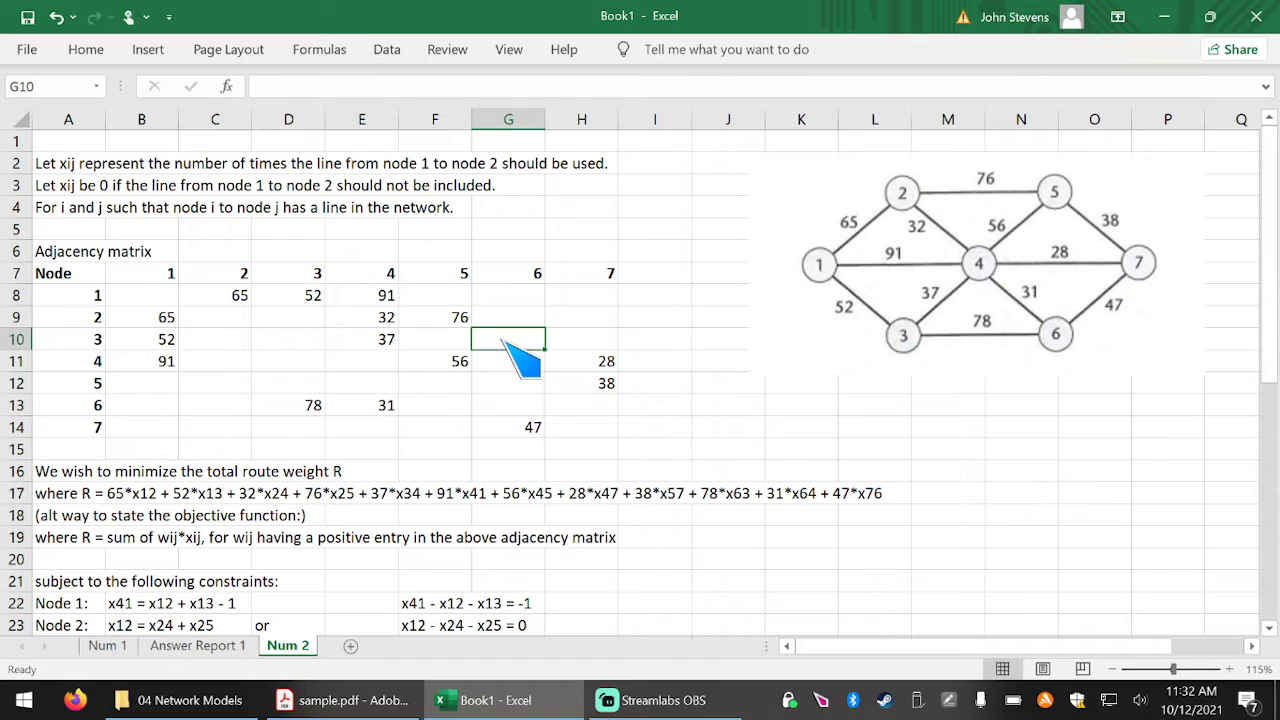
pyautogui.write('78')
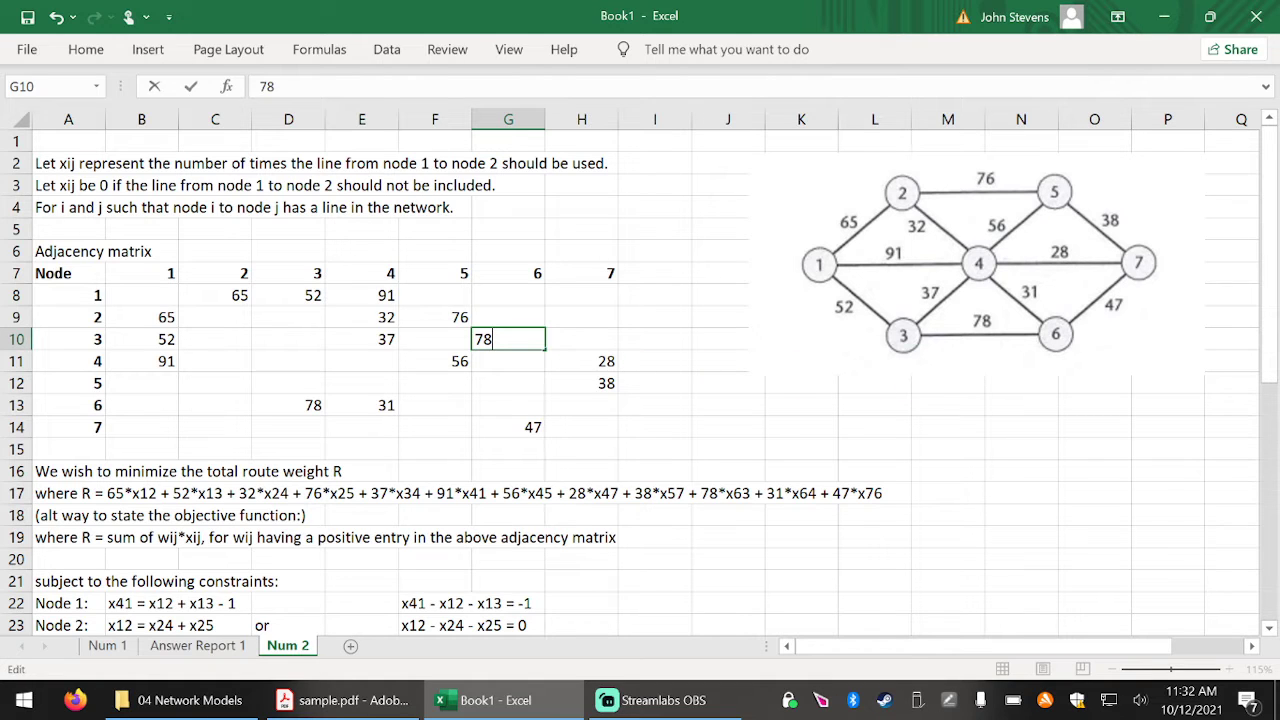
# In node 4's row of the adjacency matrix, enter 32 for node 2 (cell C11) and 37 for node 3 (cell D11).
pyautogui.click(70, 357)
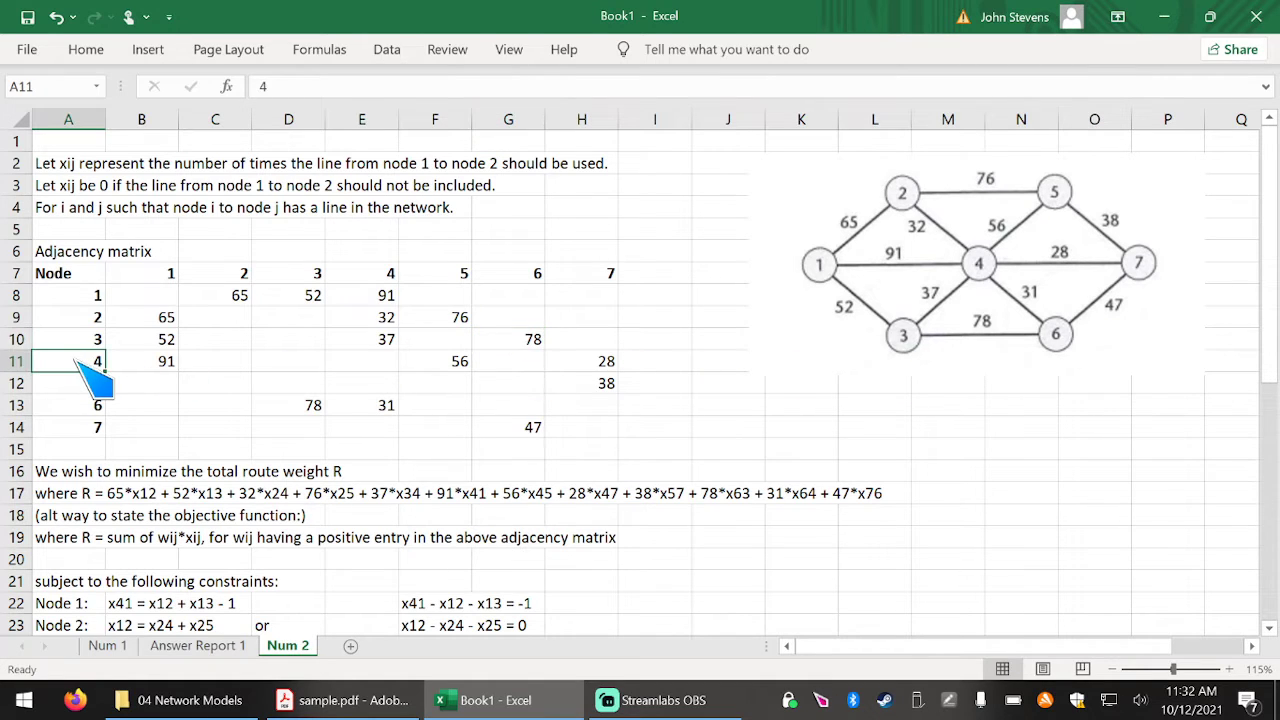
pyautogui.click(139, 364)
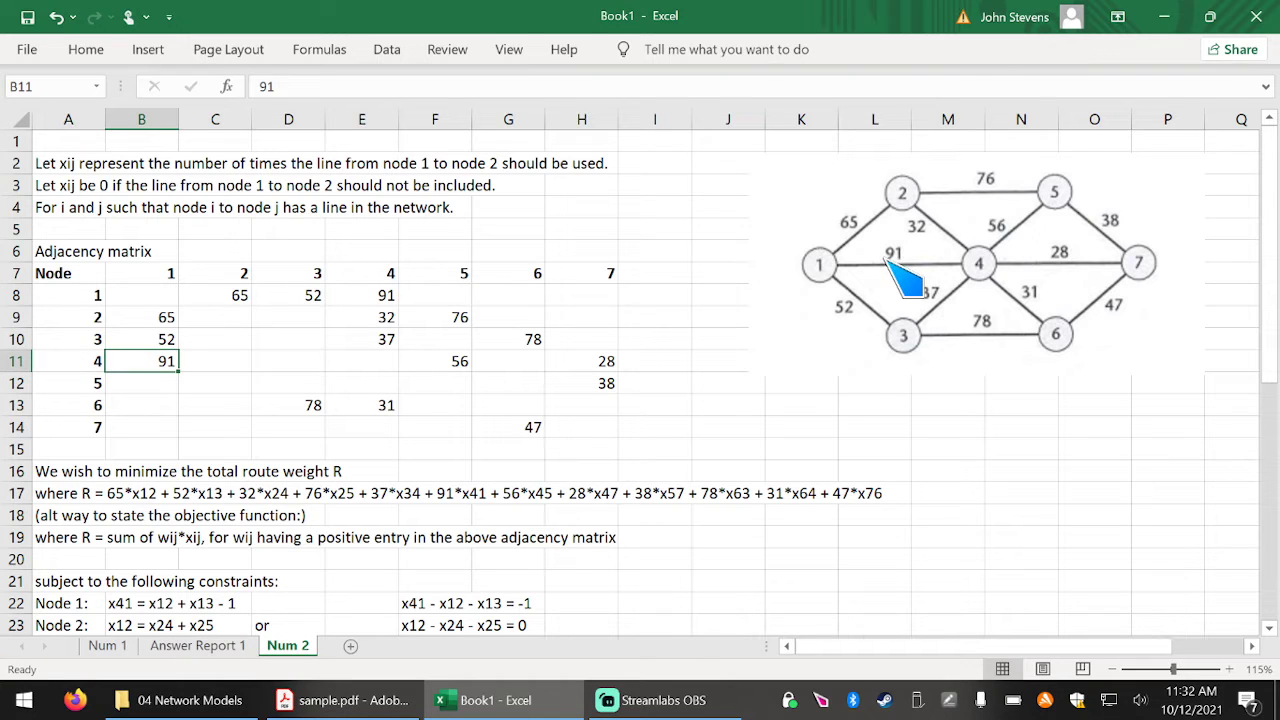
pyautogui.click(243, 363)
pyautogui.write('32')
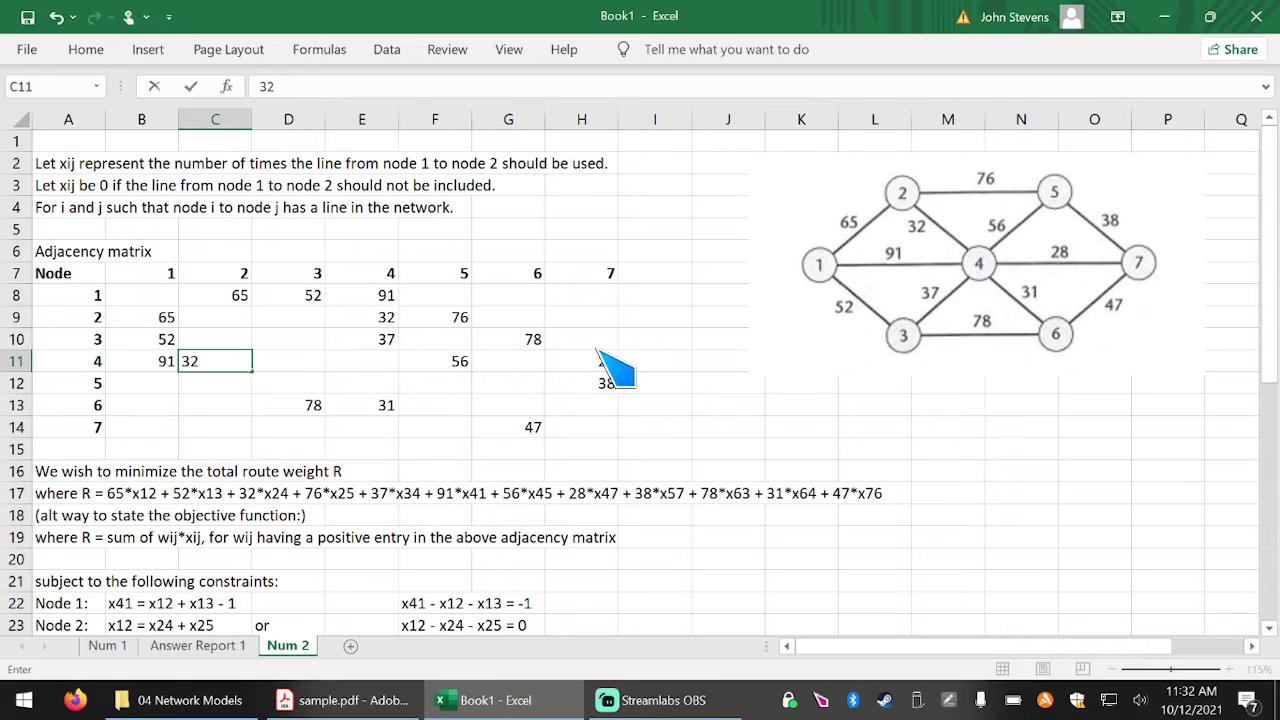
pyautogui.click(298, 364)
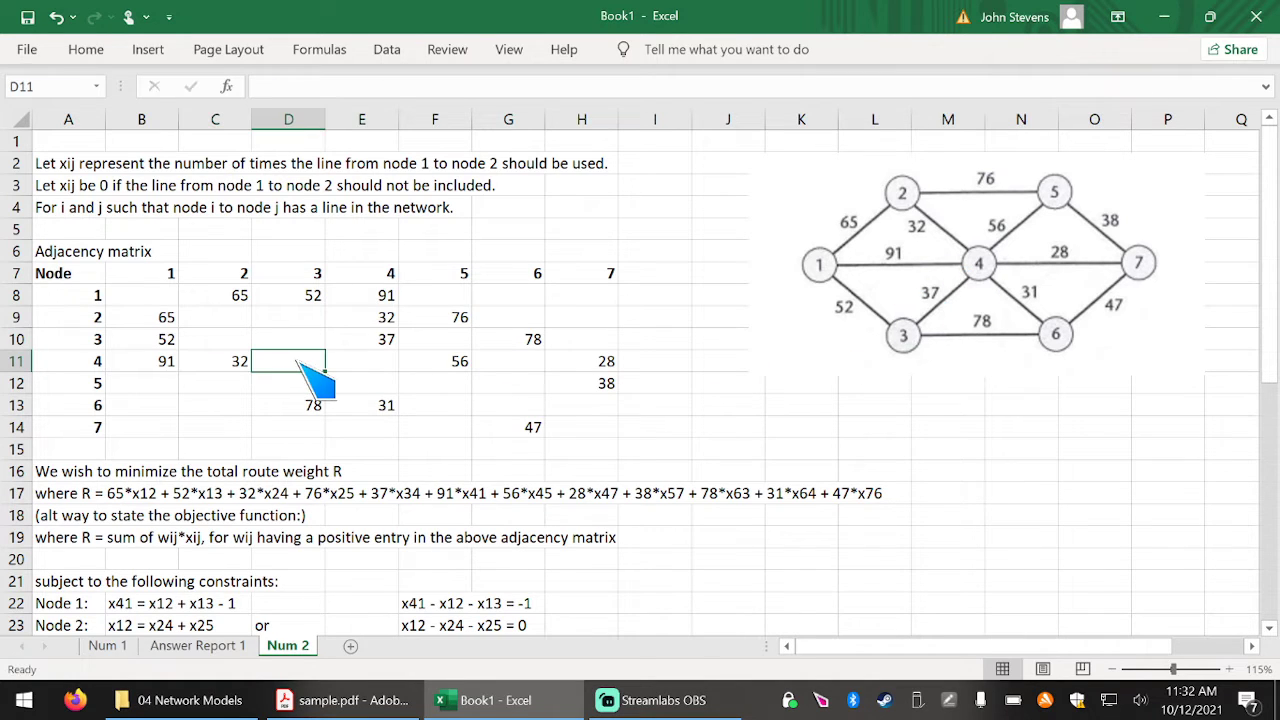
pyautogui.write('37')
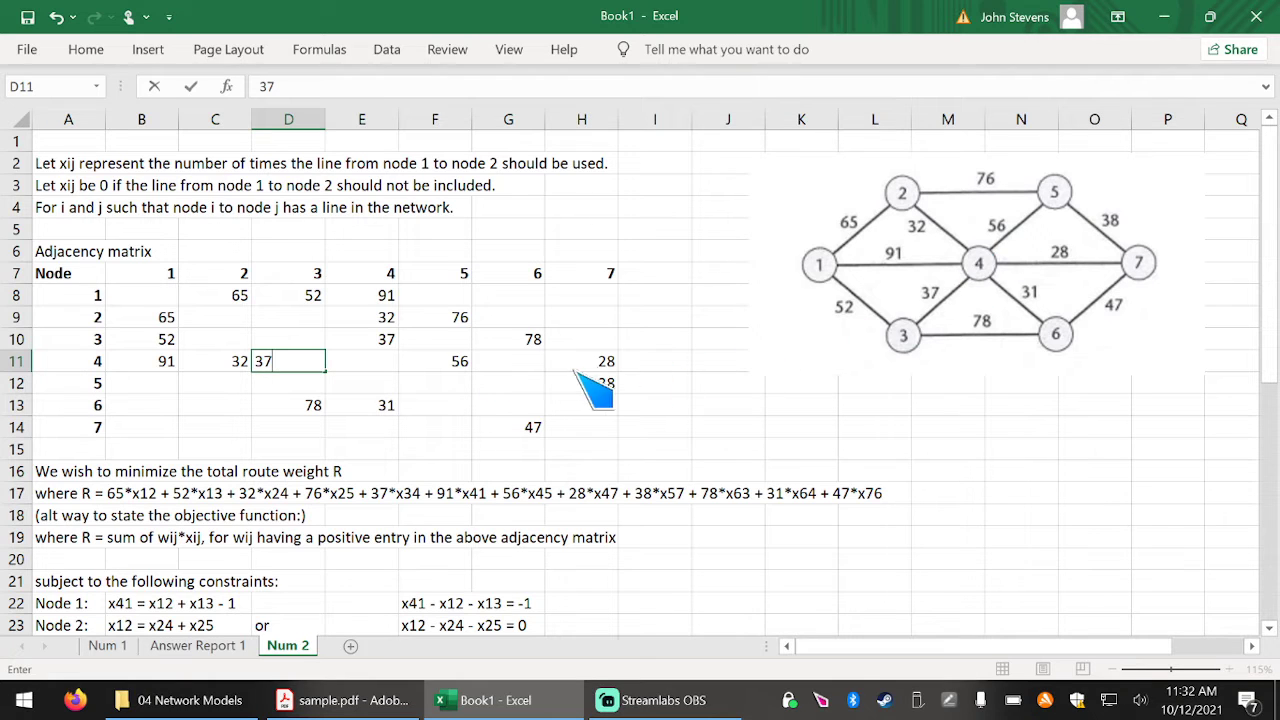
# Enter 31 in the adjacency matrix for the line from node 4 to node 6 (cell G11).
pyautogui.click(460, 370)
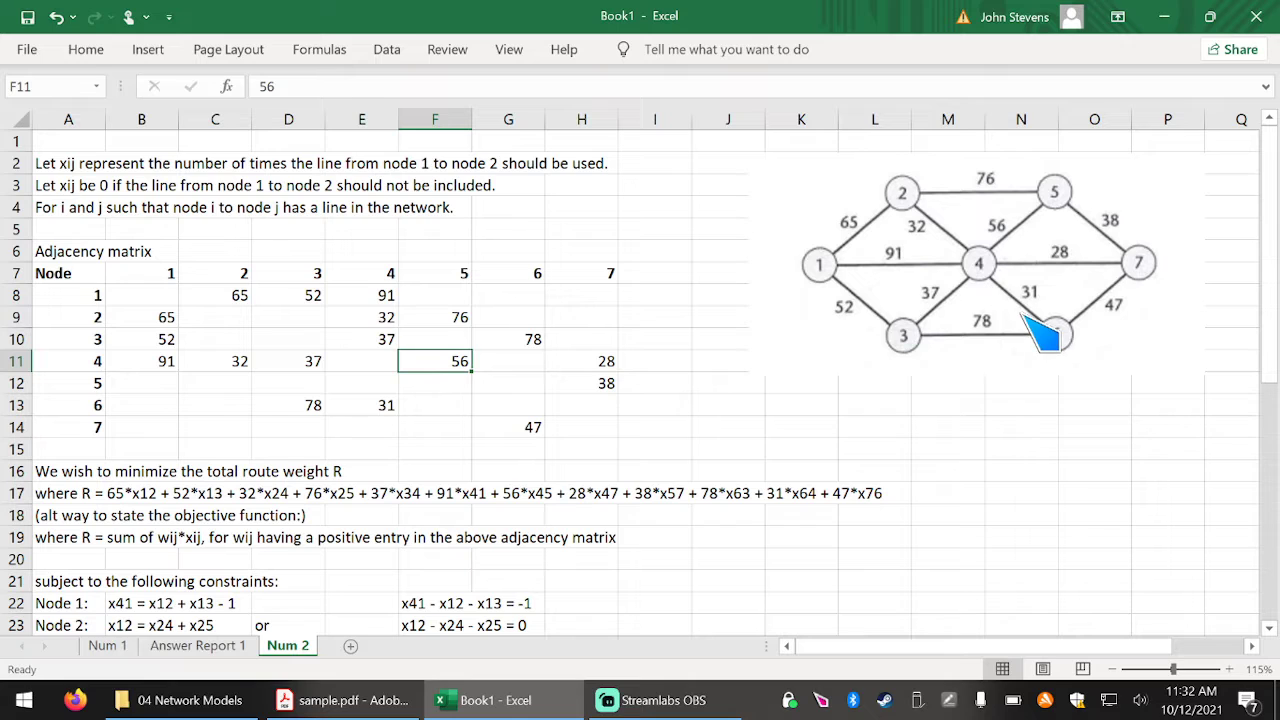
pyautogui.click(530, 362)
pyautogui.write('31')
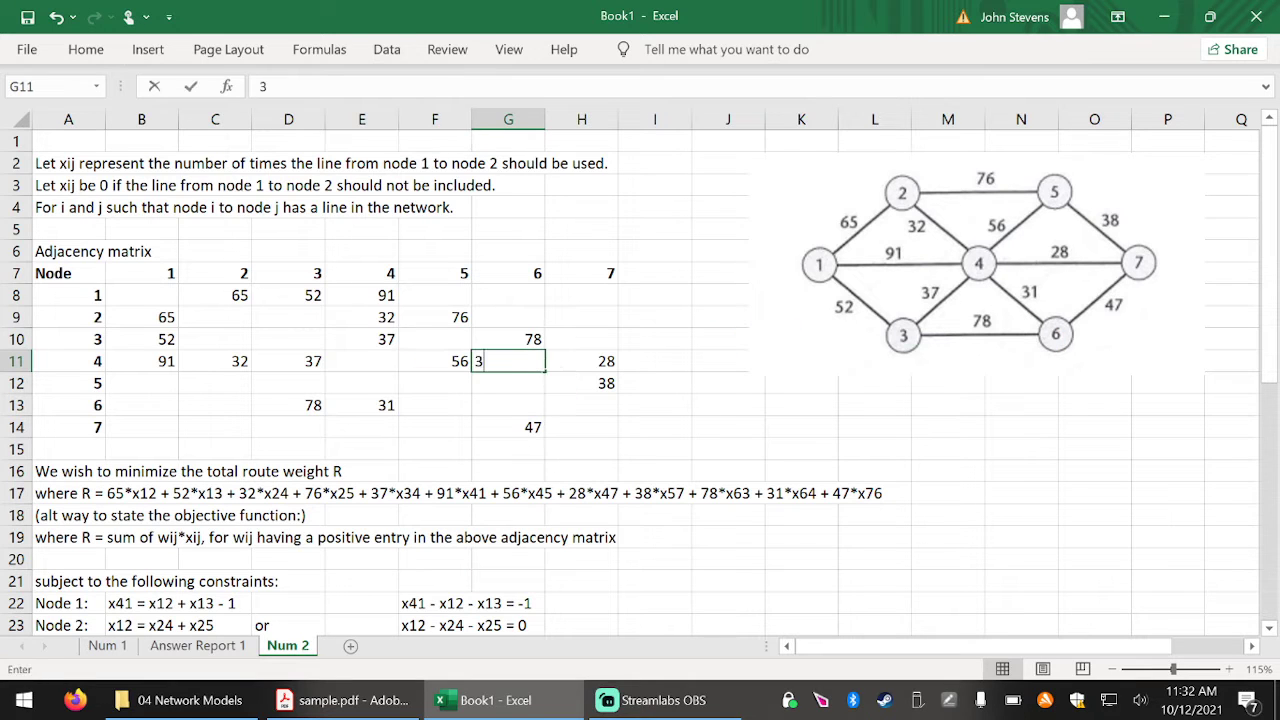
pyautogui.click(582, 368)
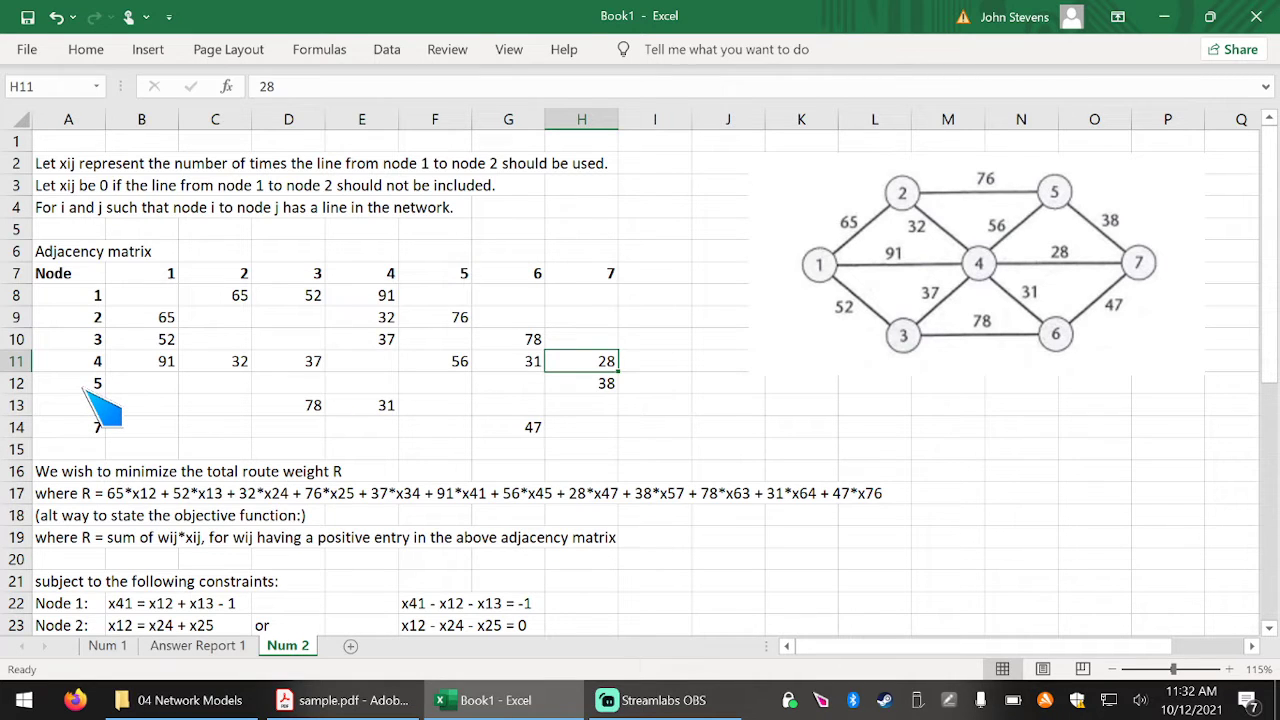
# In node 5's row of the adjacency matrix, enter 76 for node 2 (cell C12) and 56 for node 4 (cell E12).
pyautogui.click(86, 391)
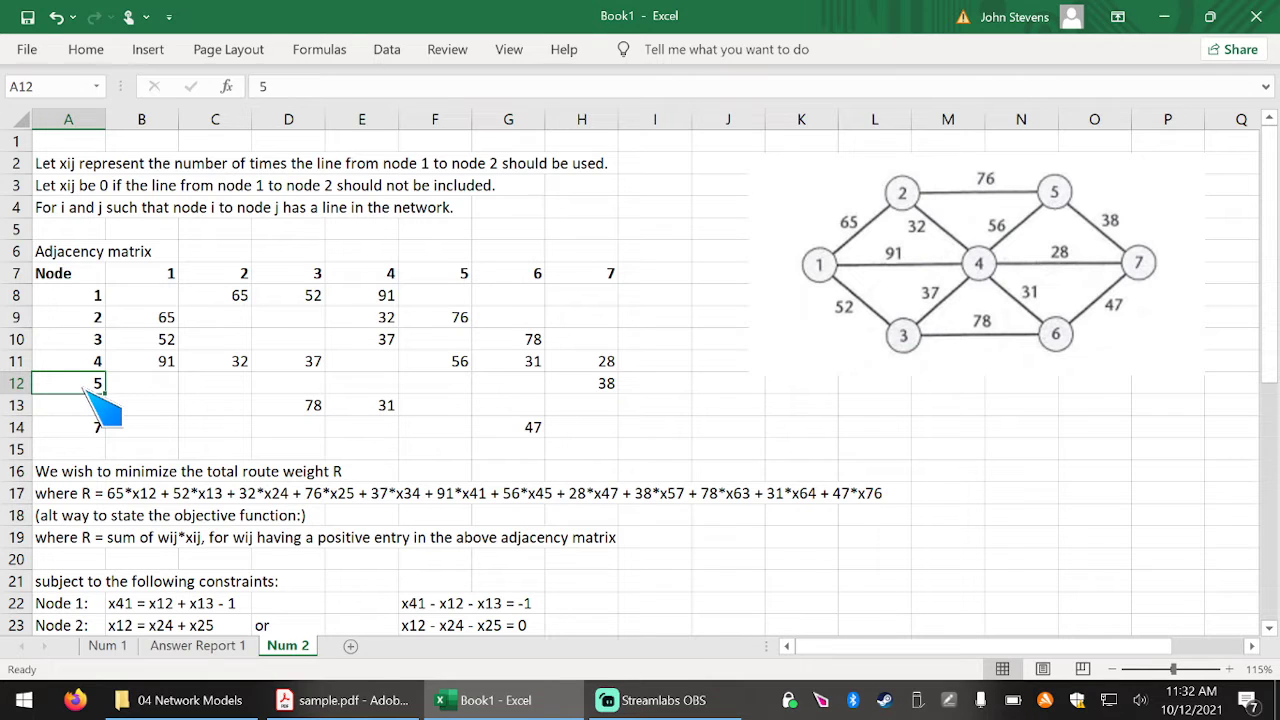
pyautogui.click(238, 392)
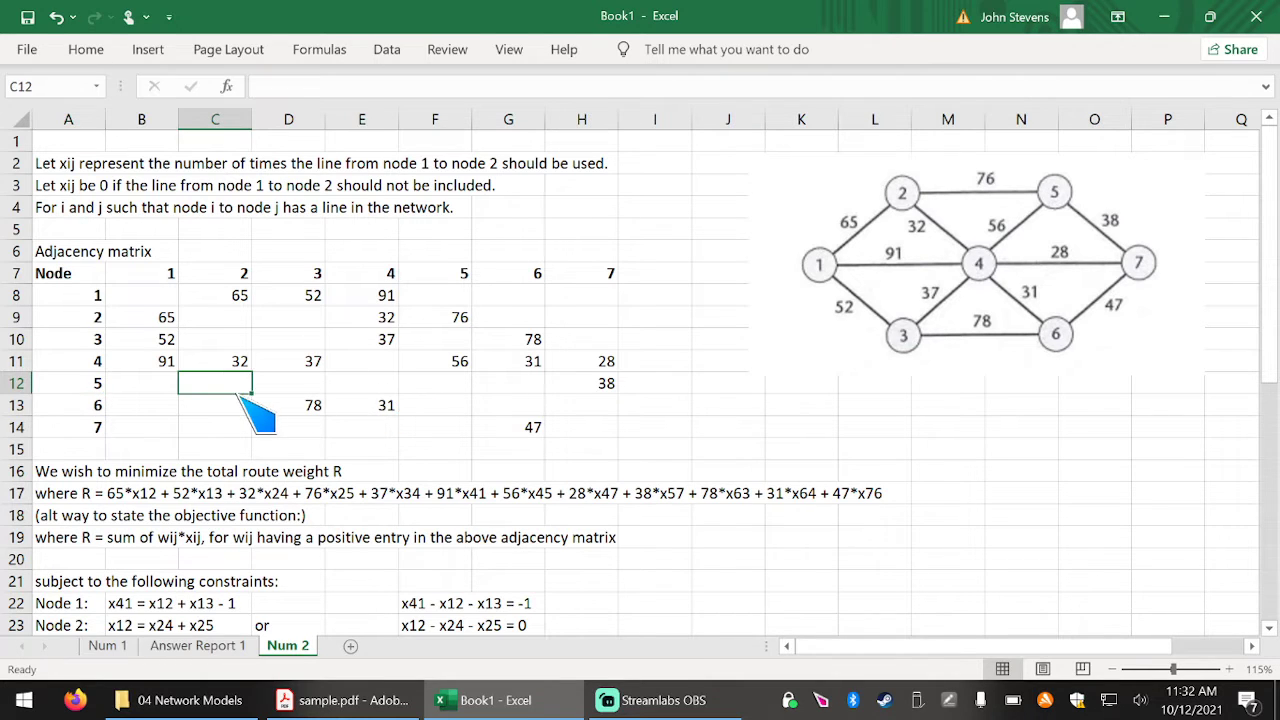
pyautogui.write('76')
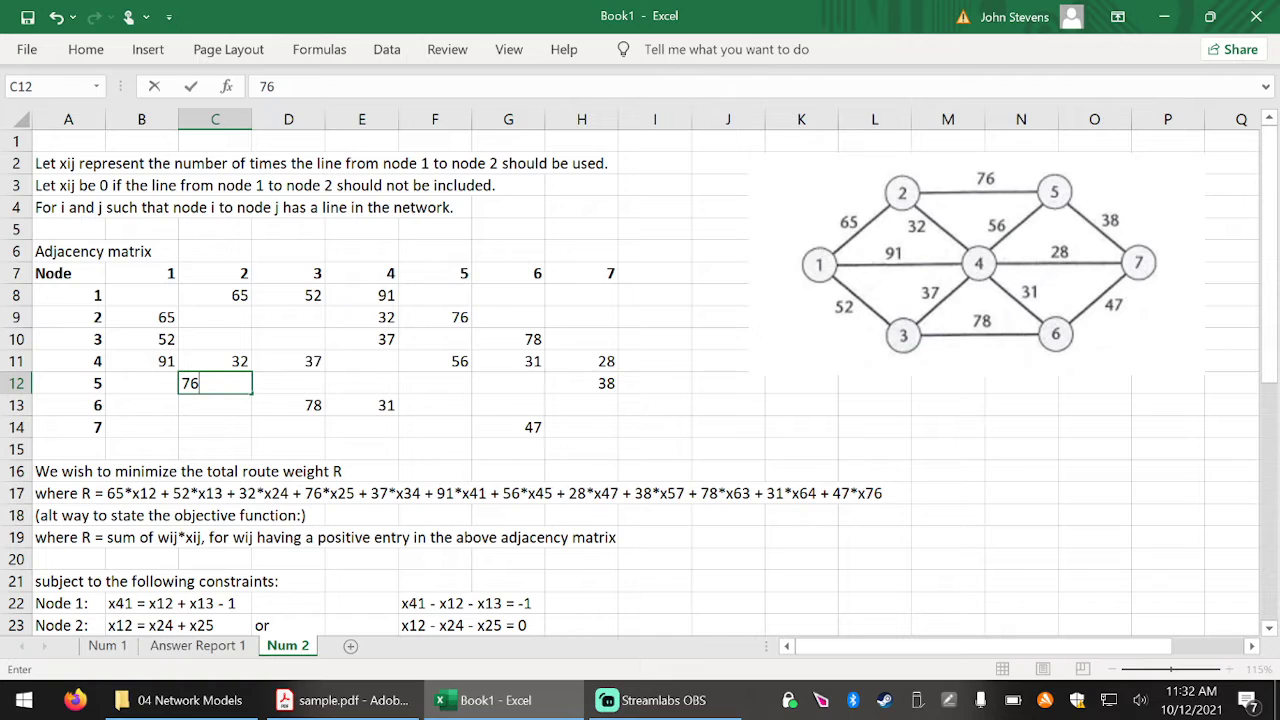
pyautogui.click(352, 388)
pyautogui.write('56')
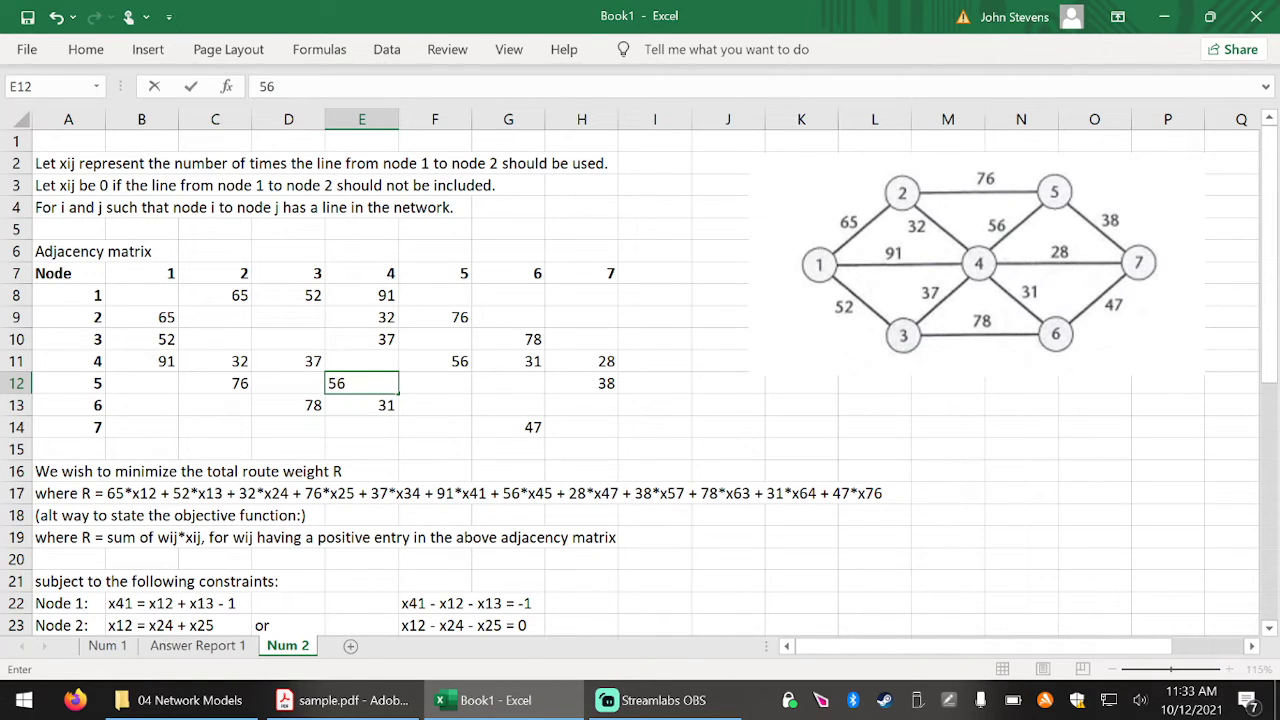
pyautogui.click(578, 390)
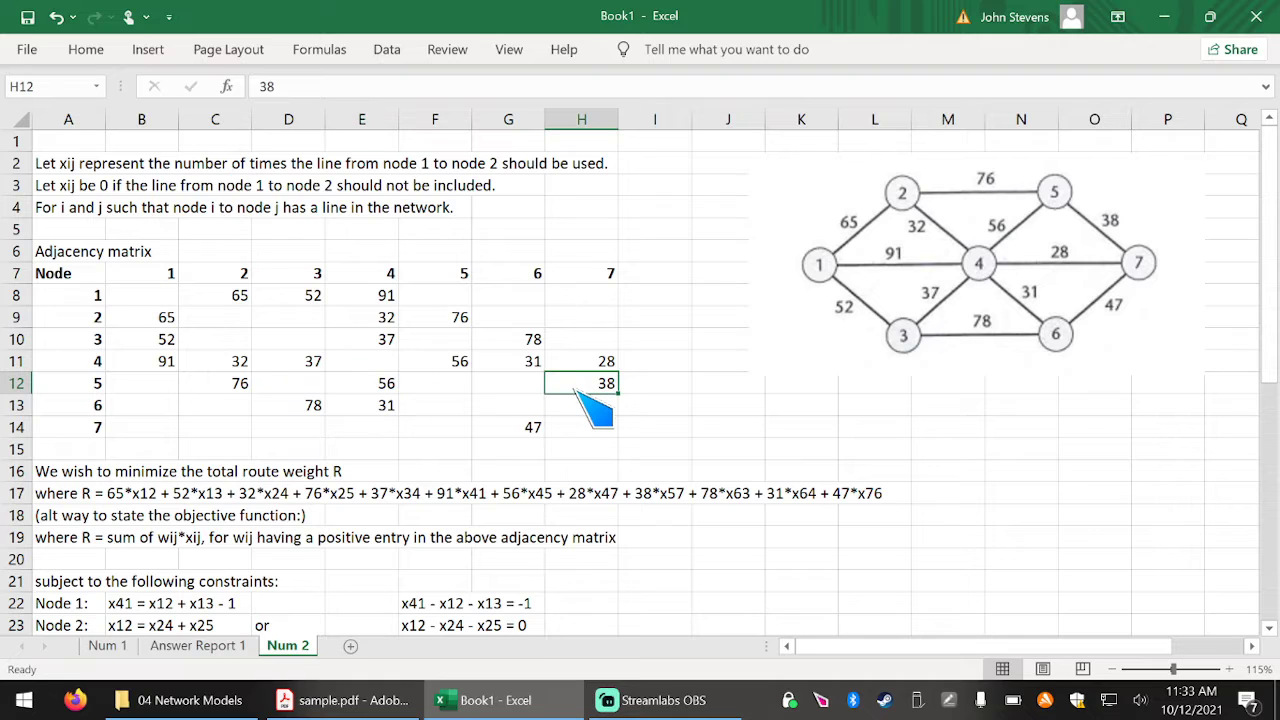
# Enter 47 in the adjacency matrix for the line from node 6 to node 7 (cell H13).
pyautogui.click(80, 407)
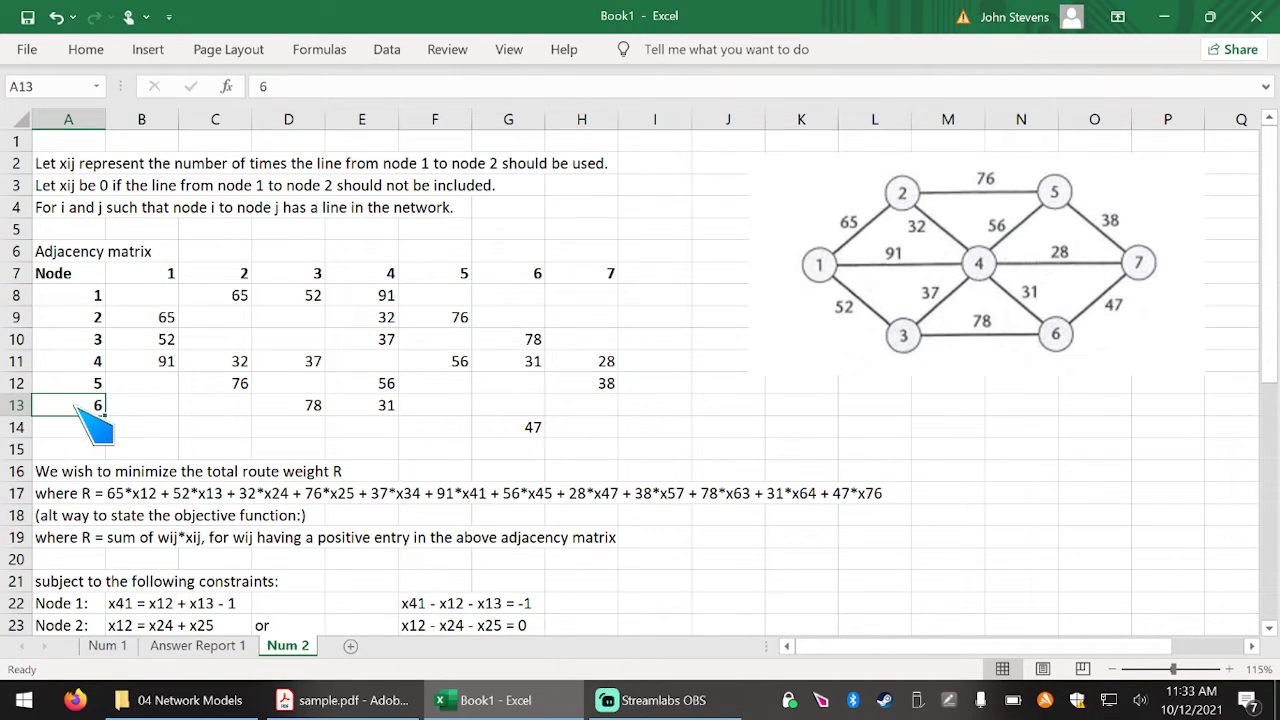
pyautogui.click(267, 408)
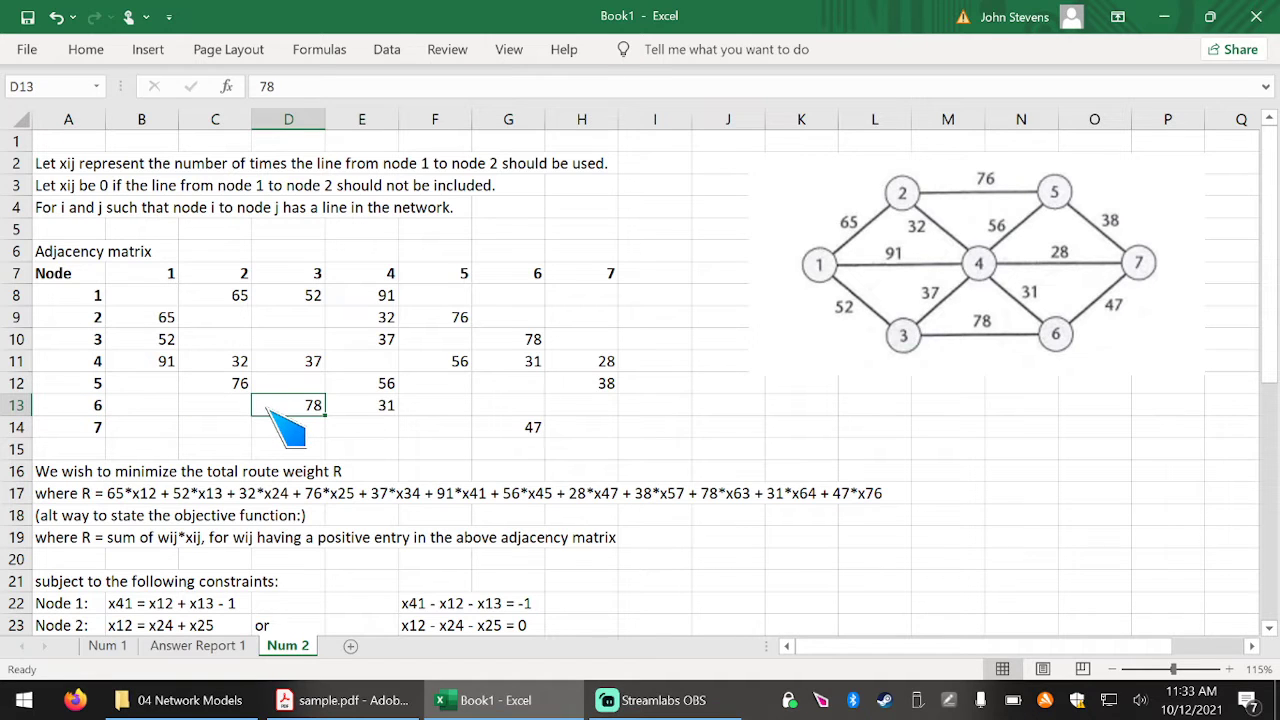
pyautogui.click(354, 408)
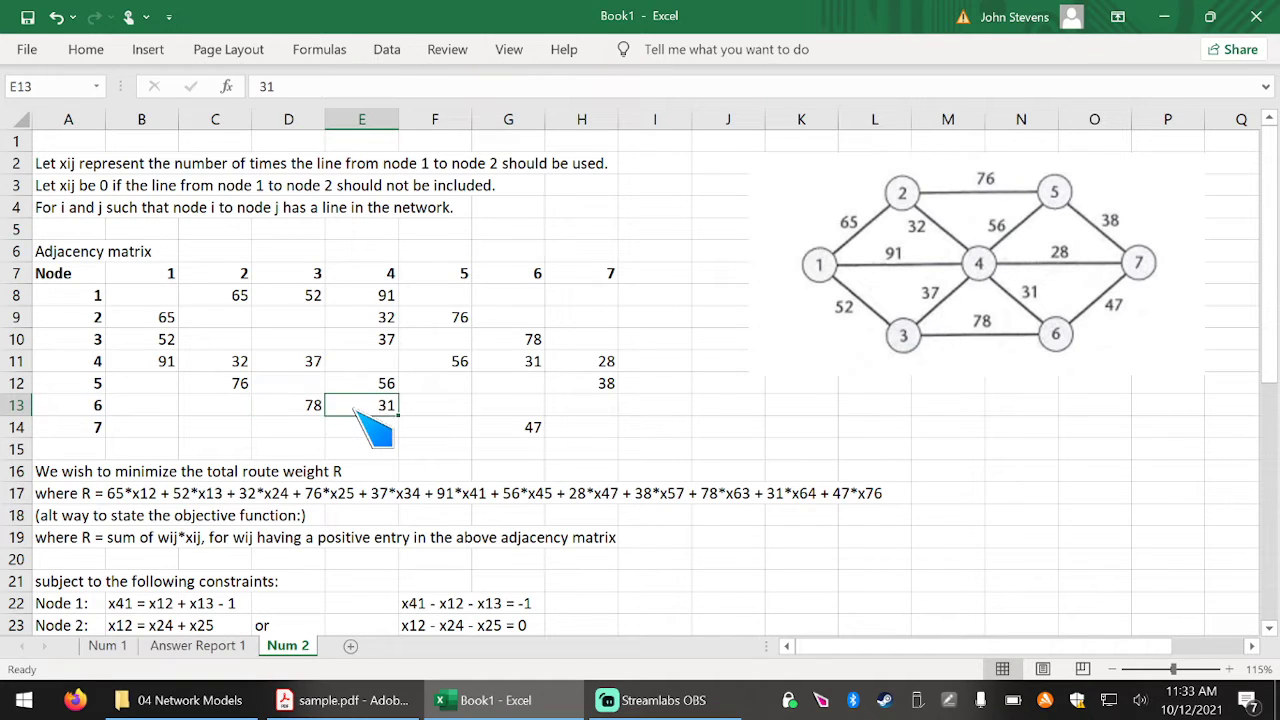
pyautogui.click(567, 408)
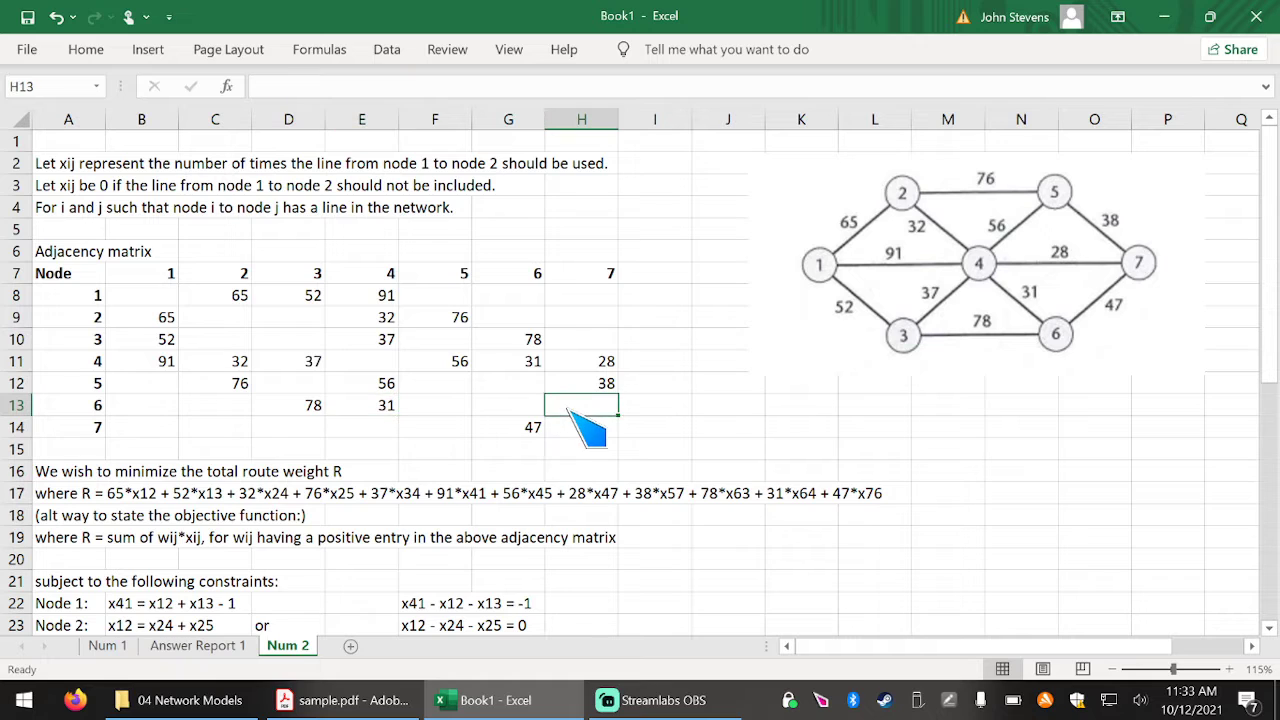
pyautogui.write('47')
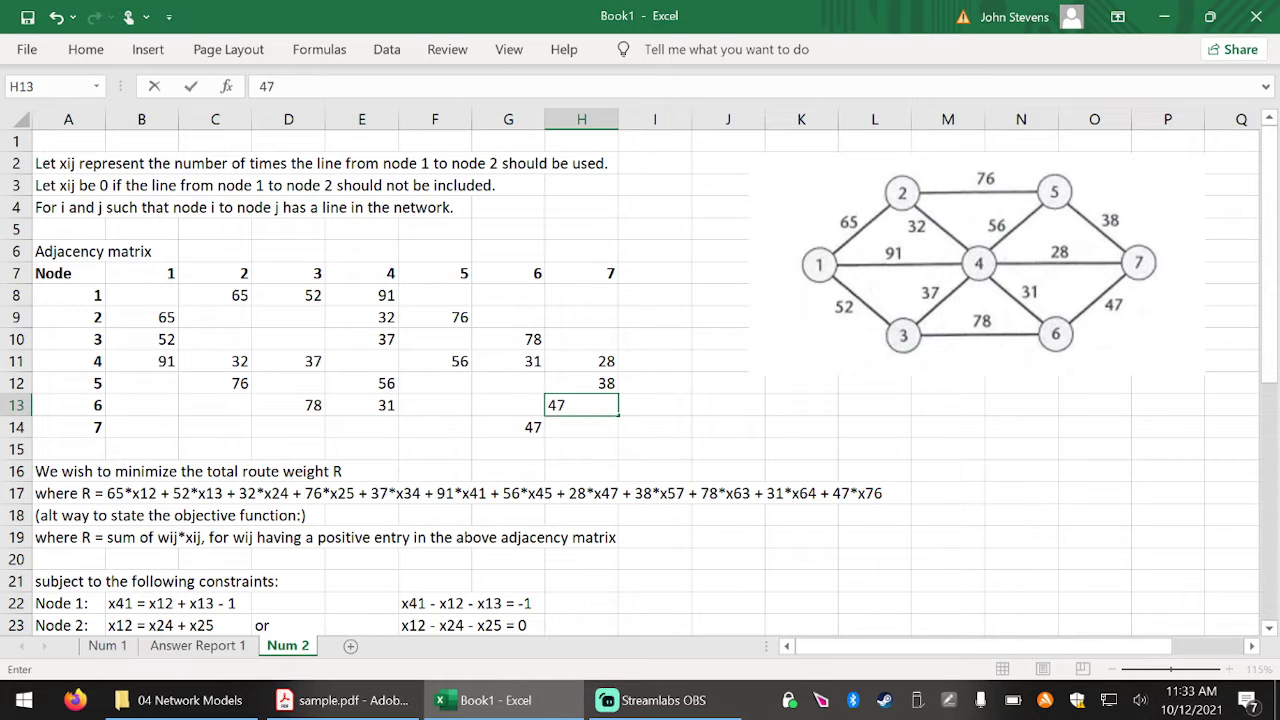
# In node 7's row of the adjacency matrix, enter 28 for node 4 (cell E14) and 38 for node 5 (cell F14).
pyautogui.click(62, 427)
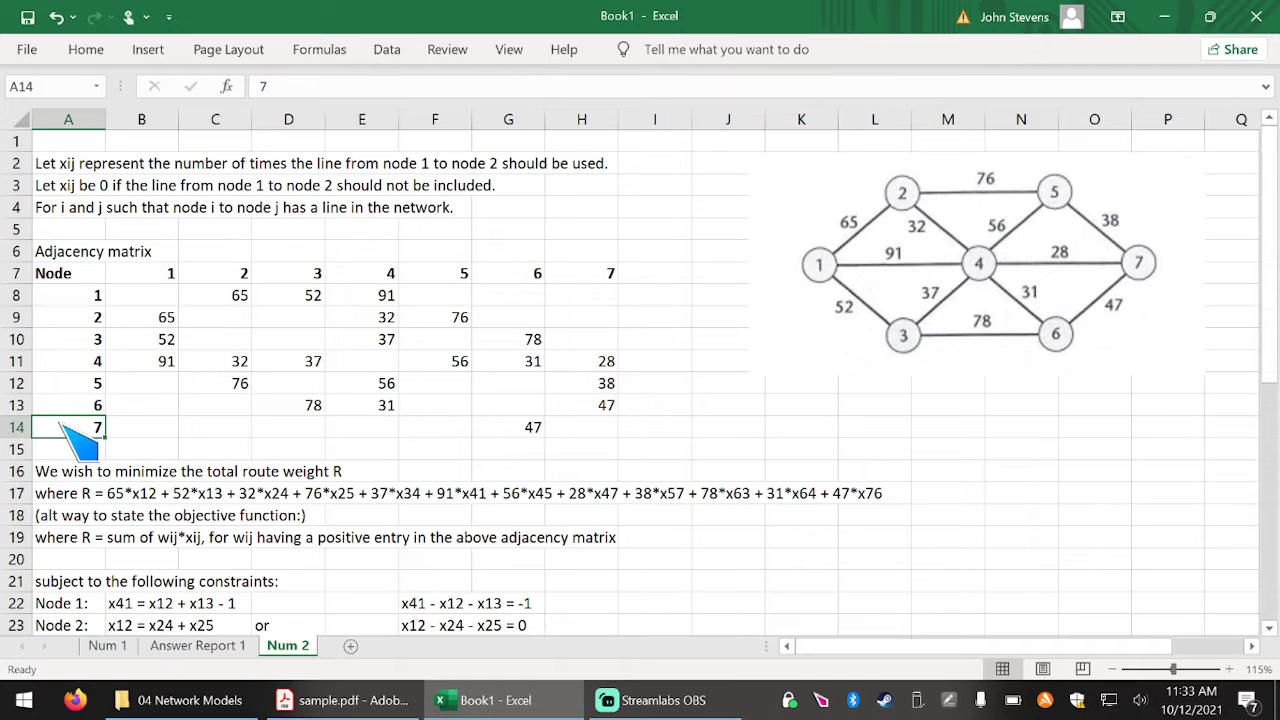
pyautogui.click(346, 428)
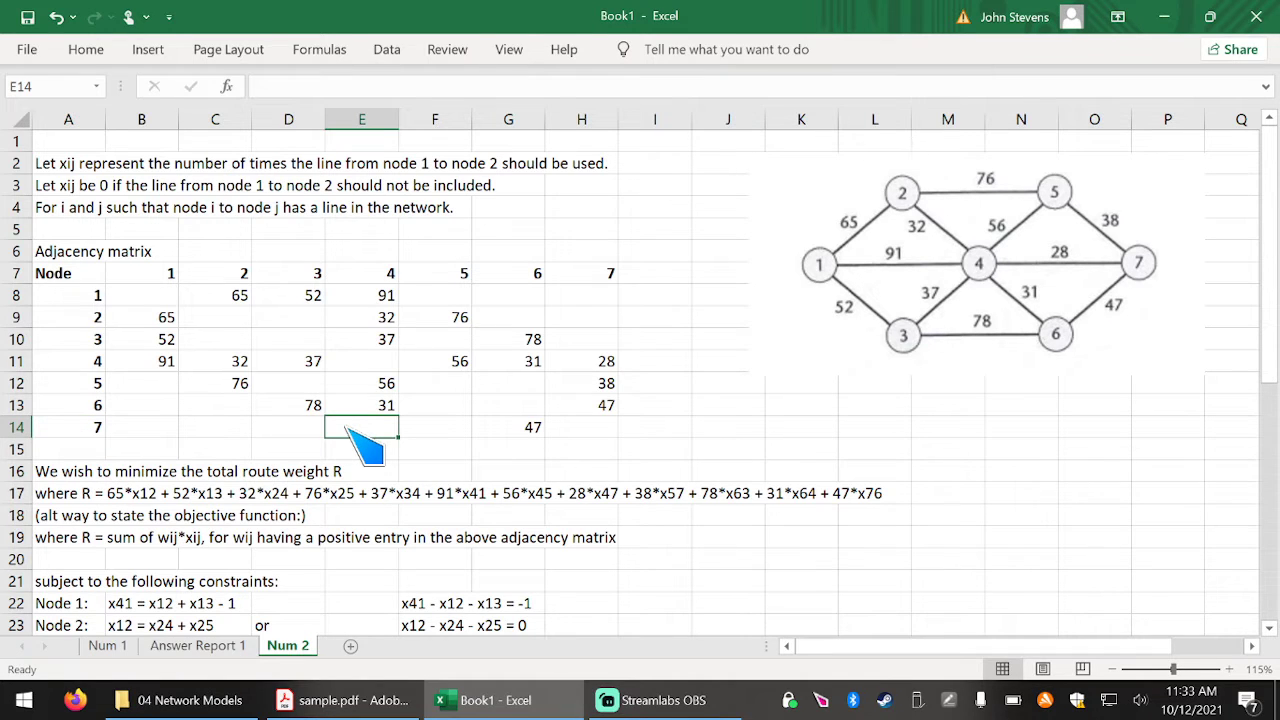
pyautogui.write('28')
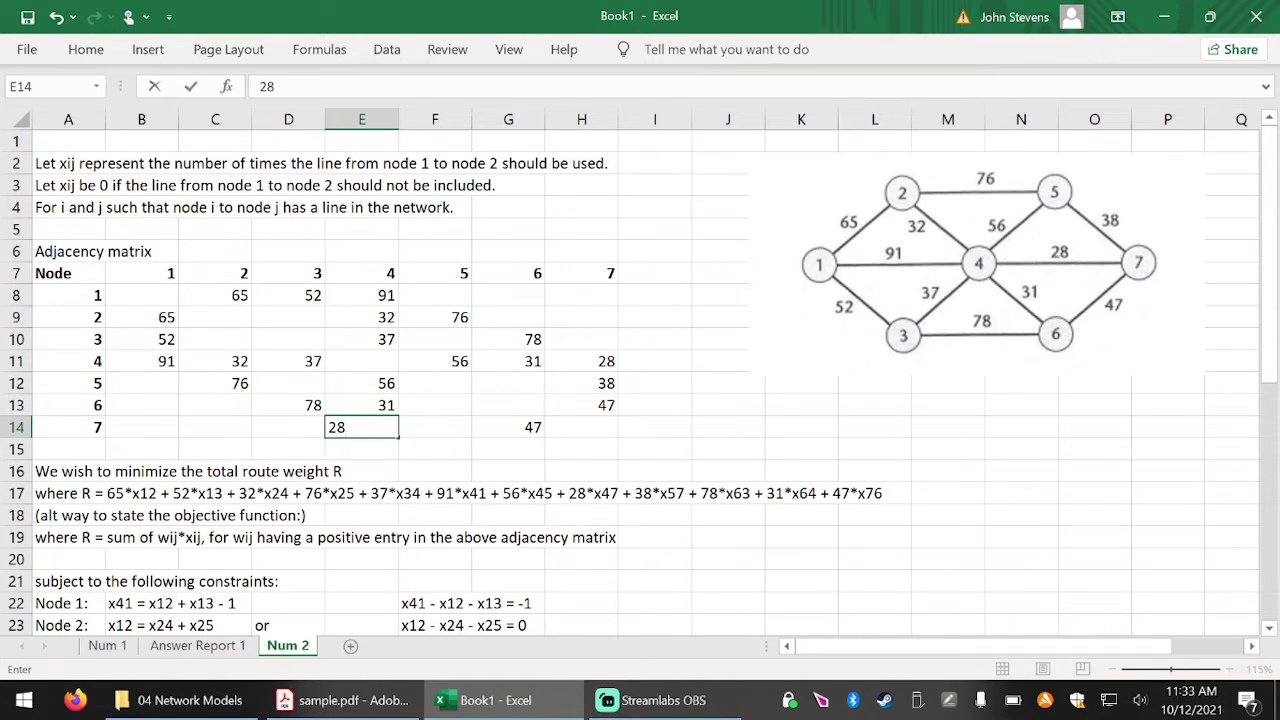
pyautogui.click(430, 428)
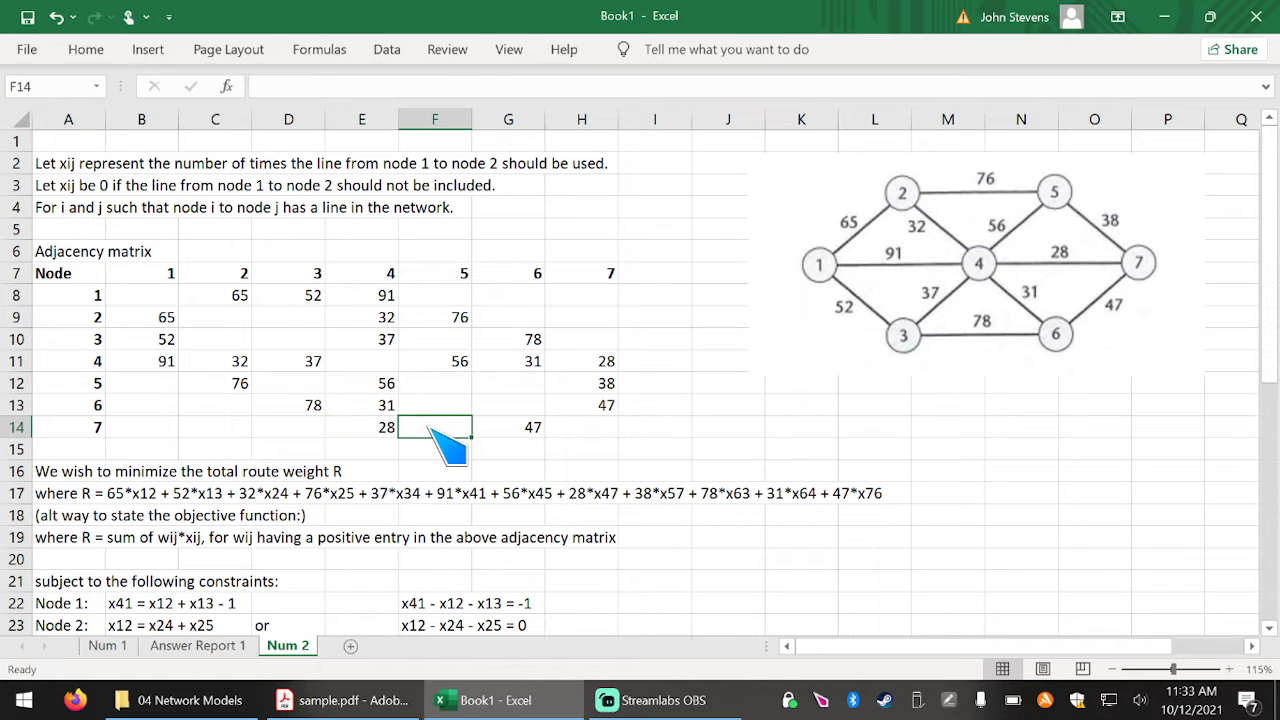
pyautogui.write('38')
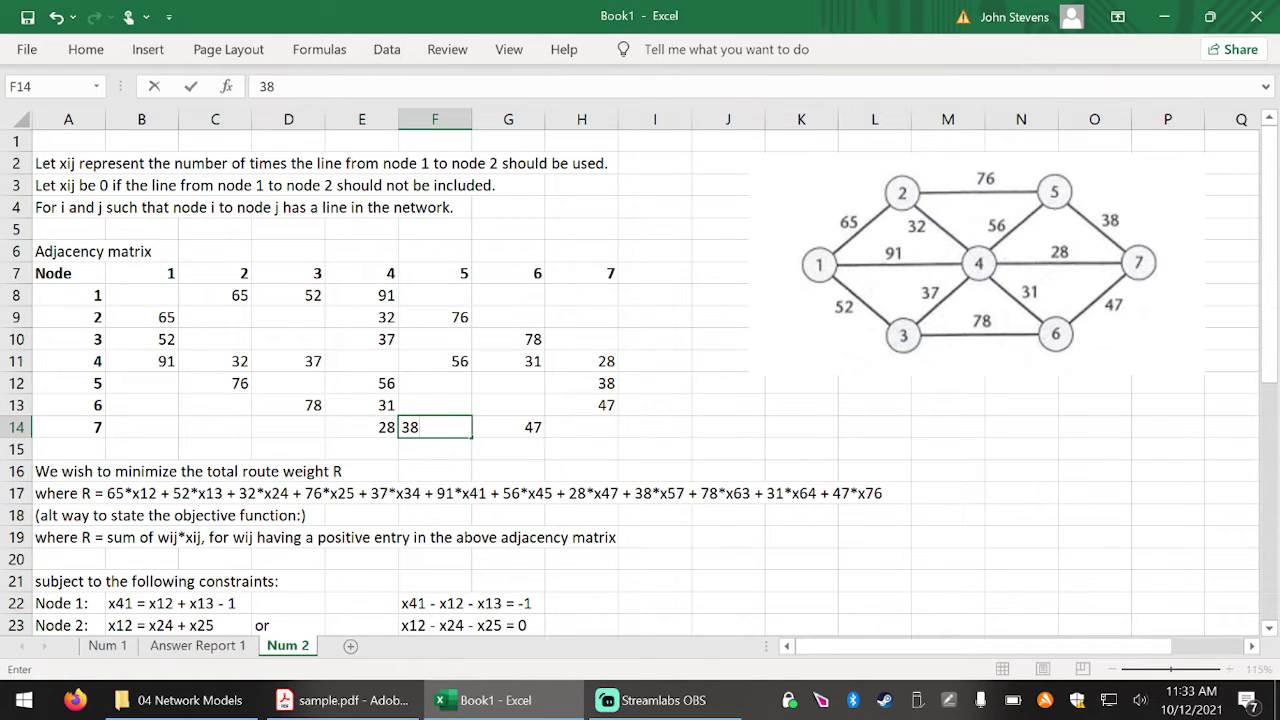
pyautogui.click(512, 428)
pyautogui.click(663, 432)
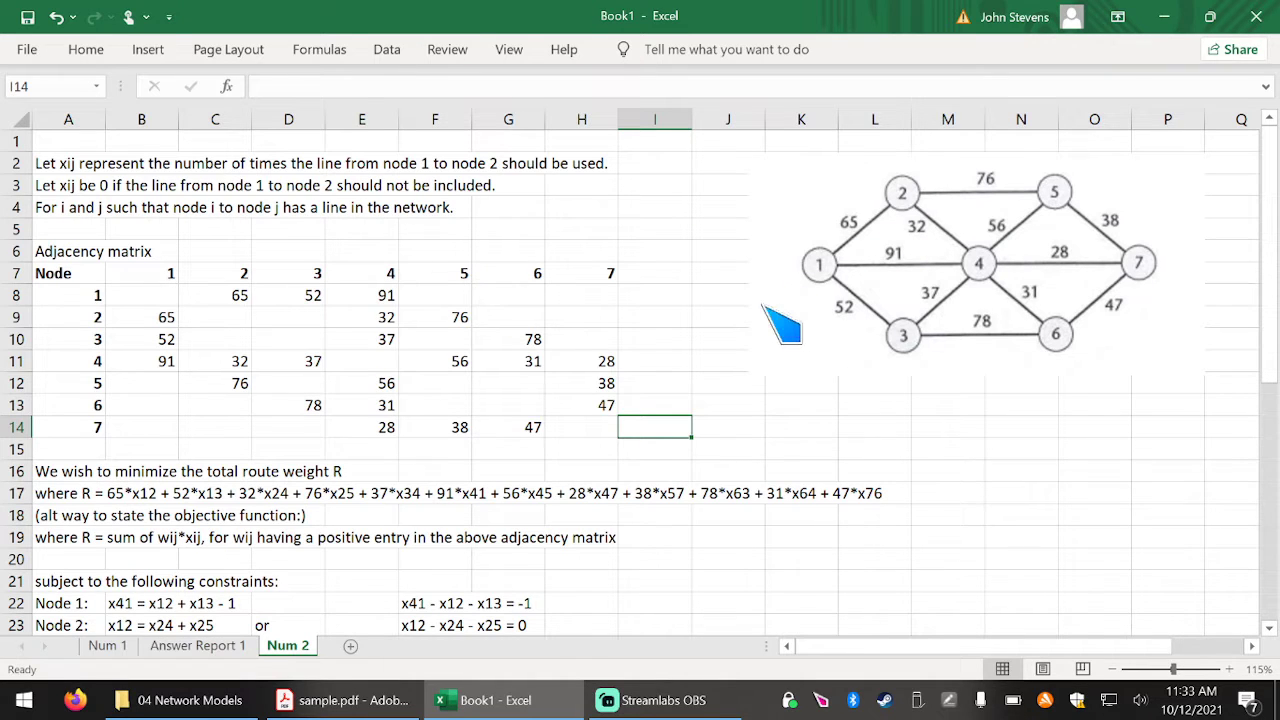
pyautogui.click(988, 446)
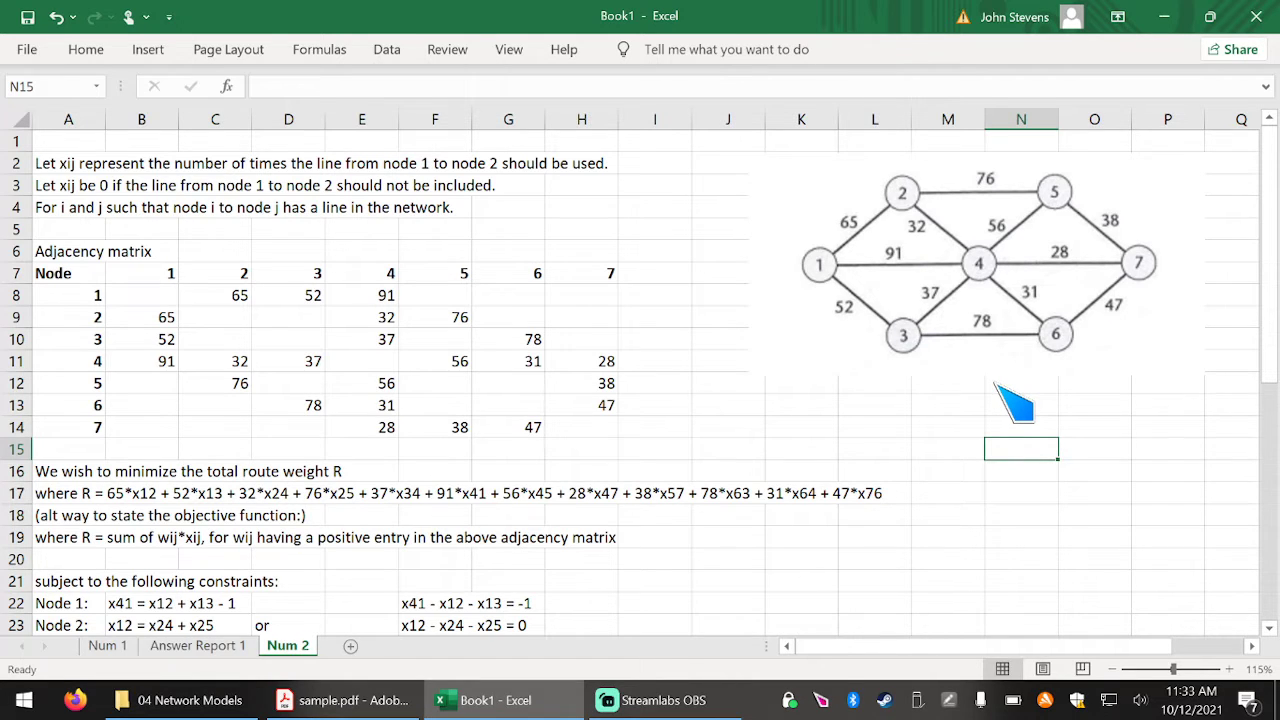
pyautogui.scroll(-3, 1013, 400)
pyautogui.scroll(3, 1013, 400)
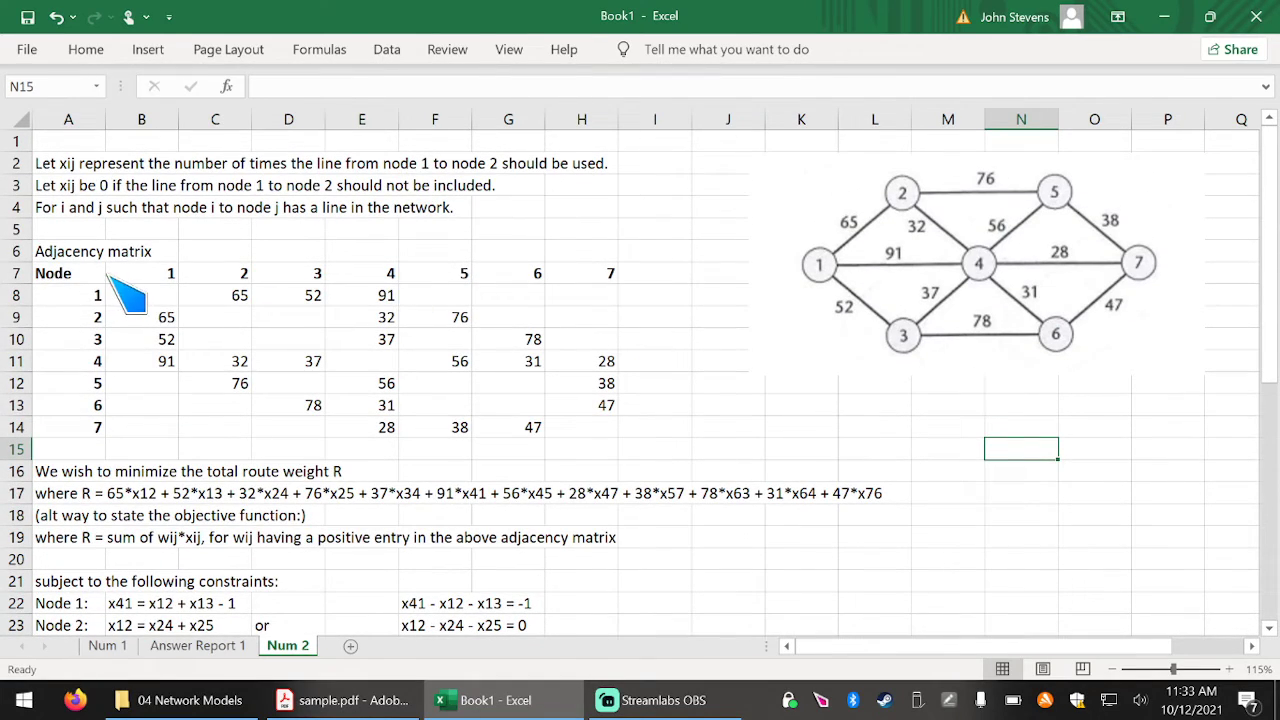
# Review the filled entries across all node rows of the adjacency matrix, from node 1 through node 7.
pyautogui.click(137, 320)
pyautogui.click(318, 300)
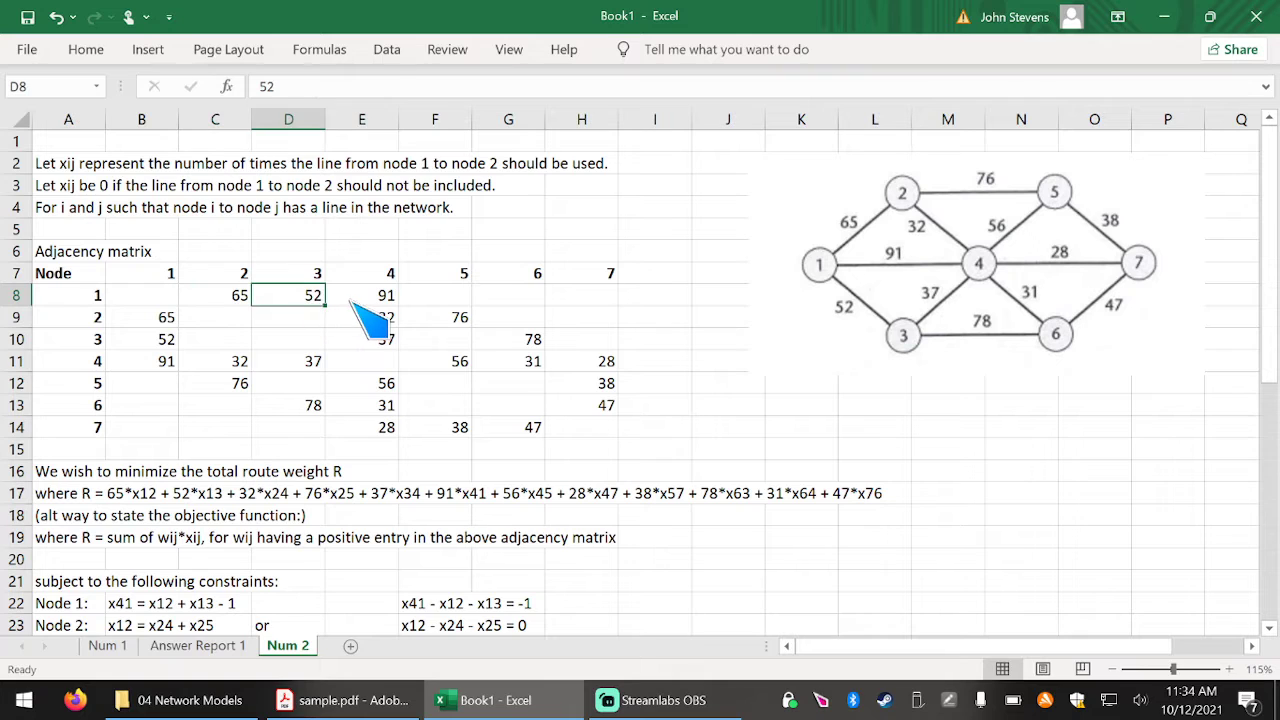
pyautogui.click(358, 318)
pyautogui.click(362, 340)
pyautogui.click(314, 362)
pyautogui.click(372, 383)
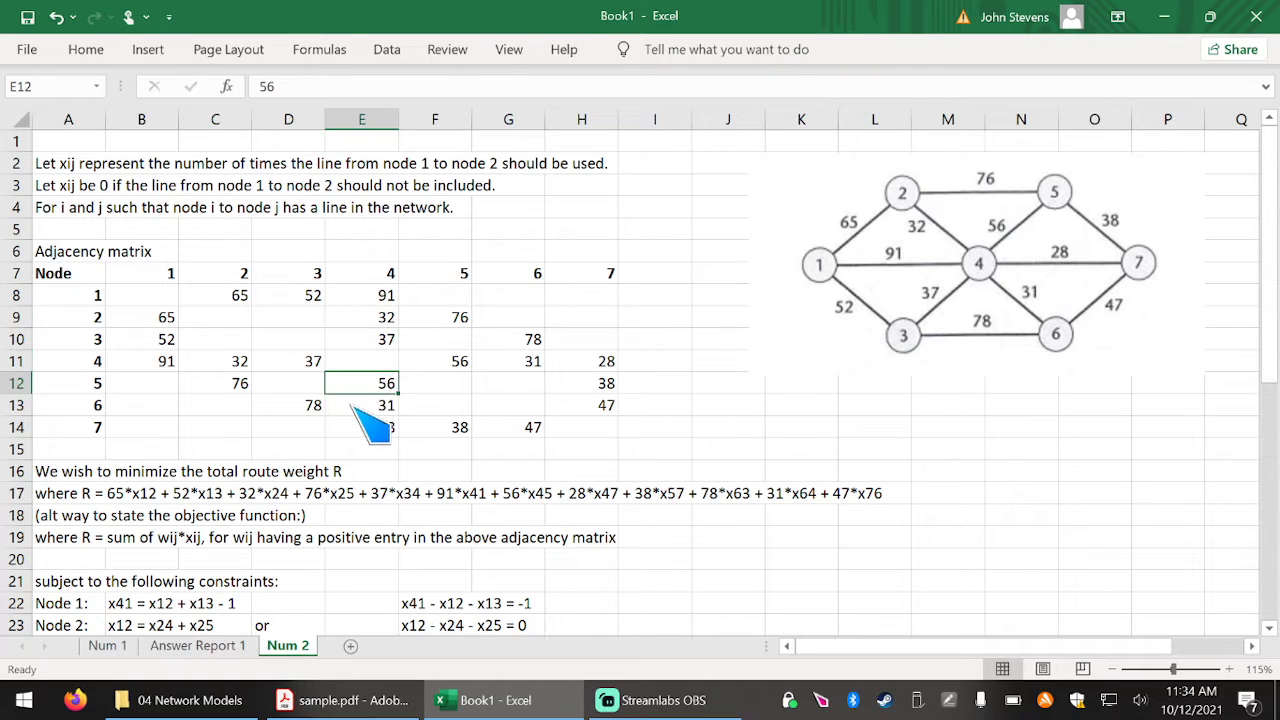
pyautogui.click(372, 405)
pyautogui.click(385, 427)
pyautogui.click(440, 427)
pyautogui.click(455, 361)
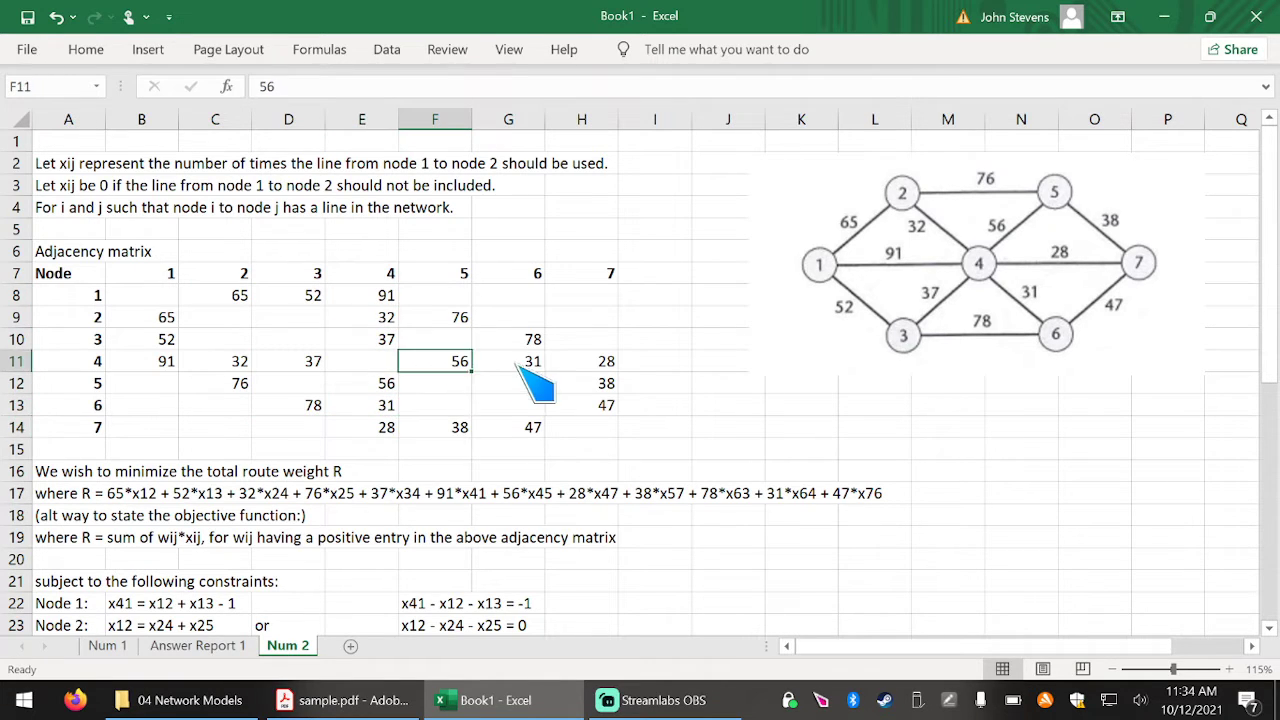
pyautogui.click(520, 339)
pyautogui.click(577, 362)
pyautogui.click(572, 384)
pyautogui.click(566, 406)
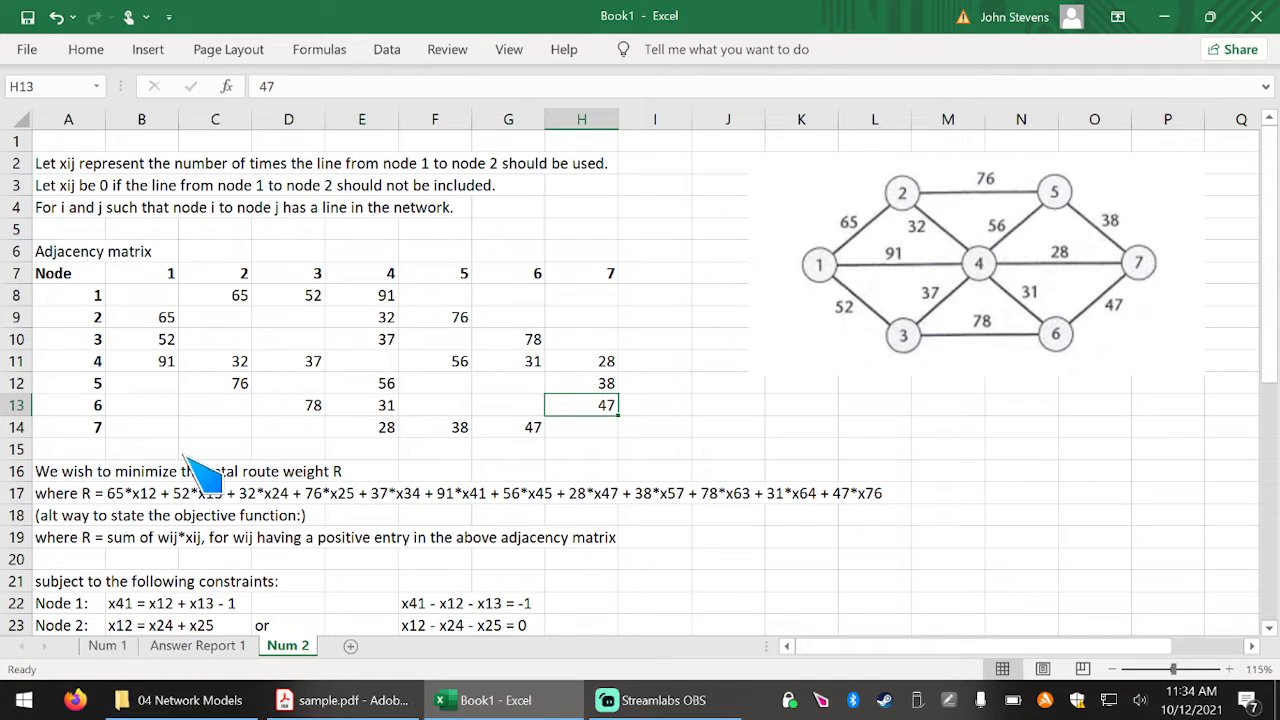
# Replace the expanded objective expression after "where R =" in cell A17 with ???
pyautogui.scroll(-1, 186, 505)
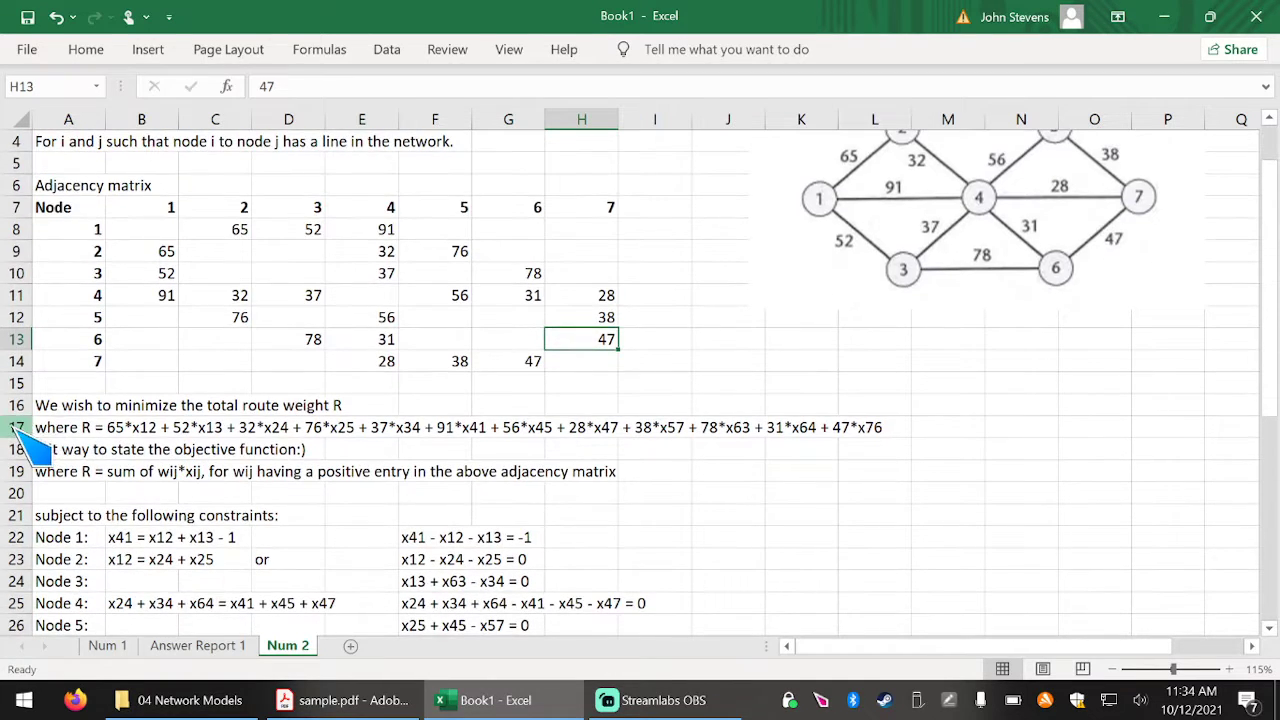
pyautogui.click(18, 428)
pyautogui.click(135, 432)
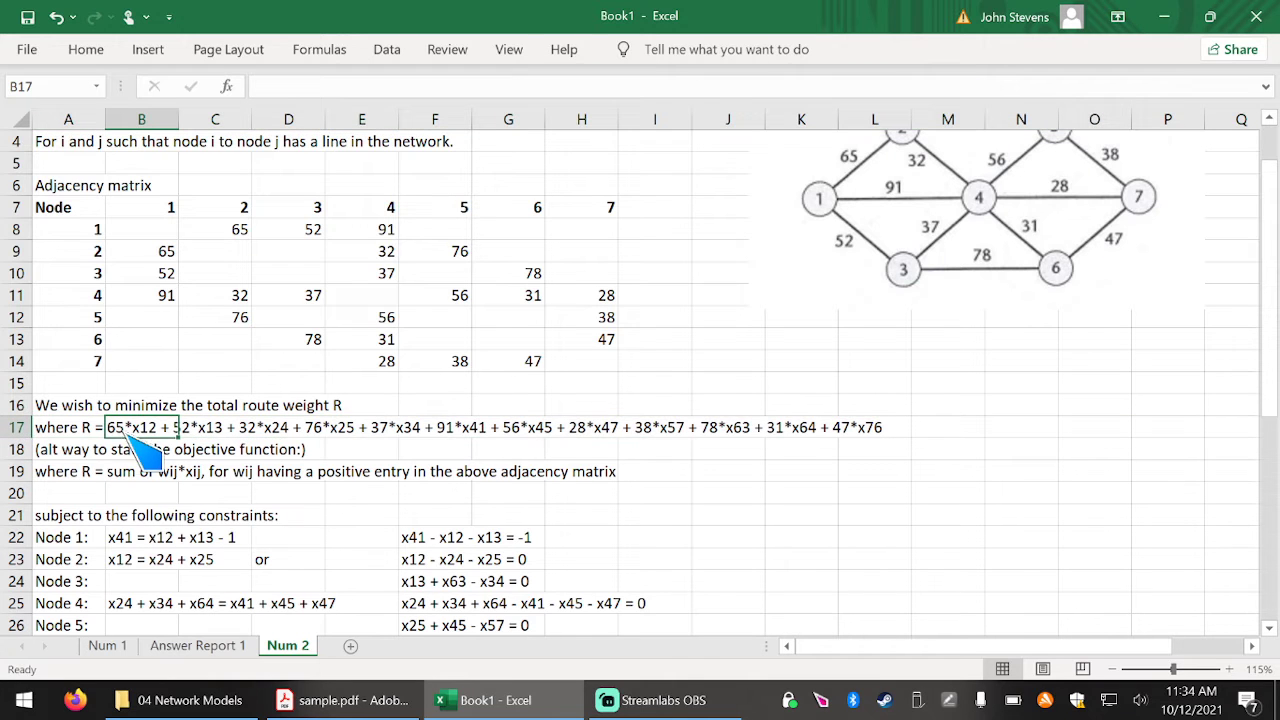
pyautogui.click(66, 432)
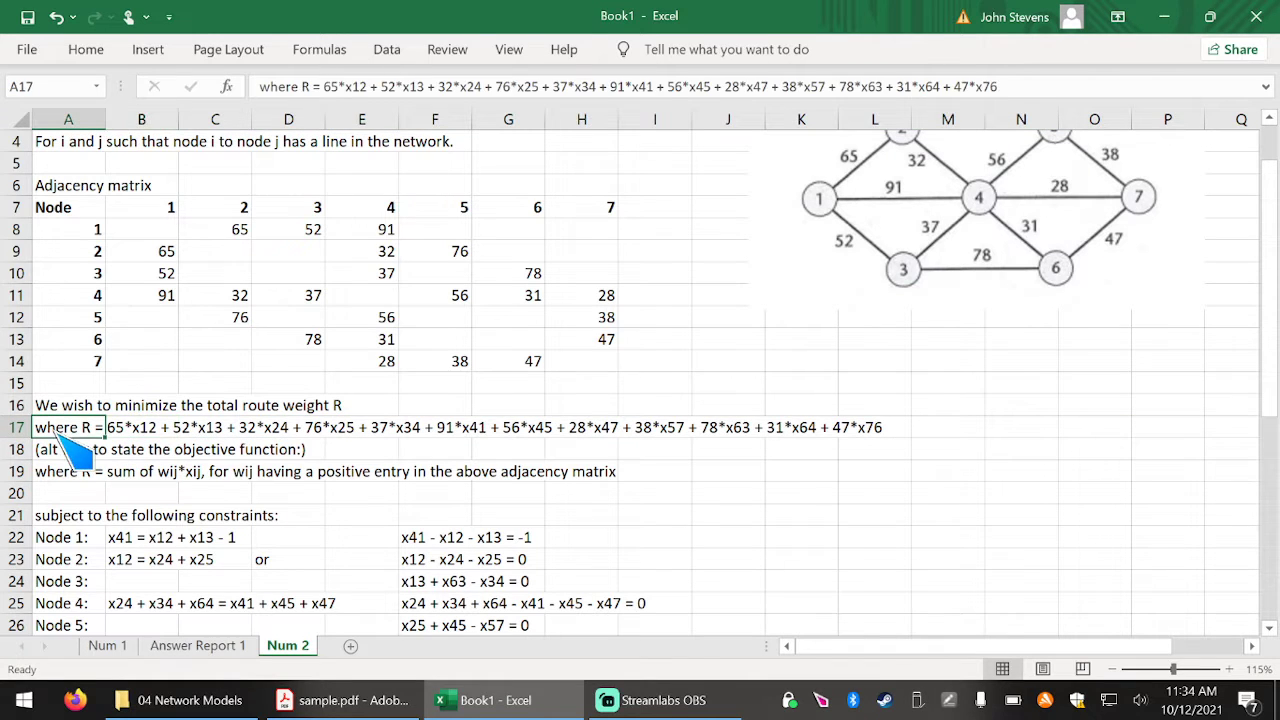
pyautogui.click(324, 86)
pyautogui.moveTo(324, 86)
pyautogui.mouseDown()
pyautogui.moveTo(1034, 84)
pyautogui.moveTo(324, 86)
pyautogui.mouseUp()
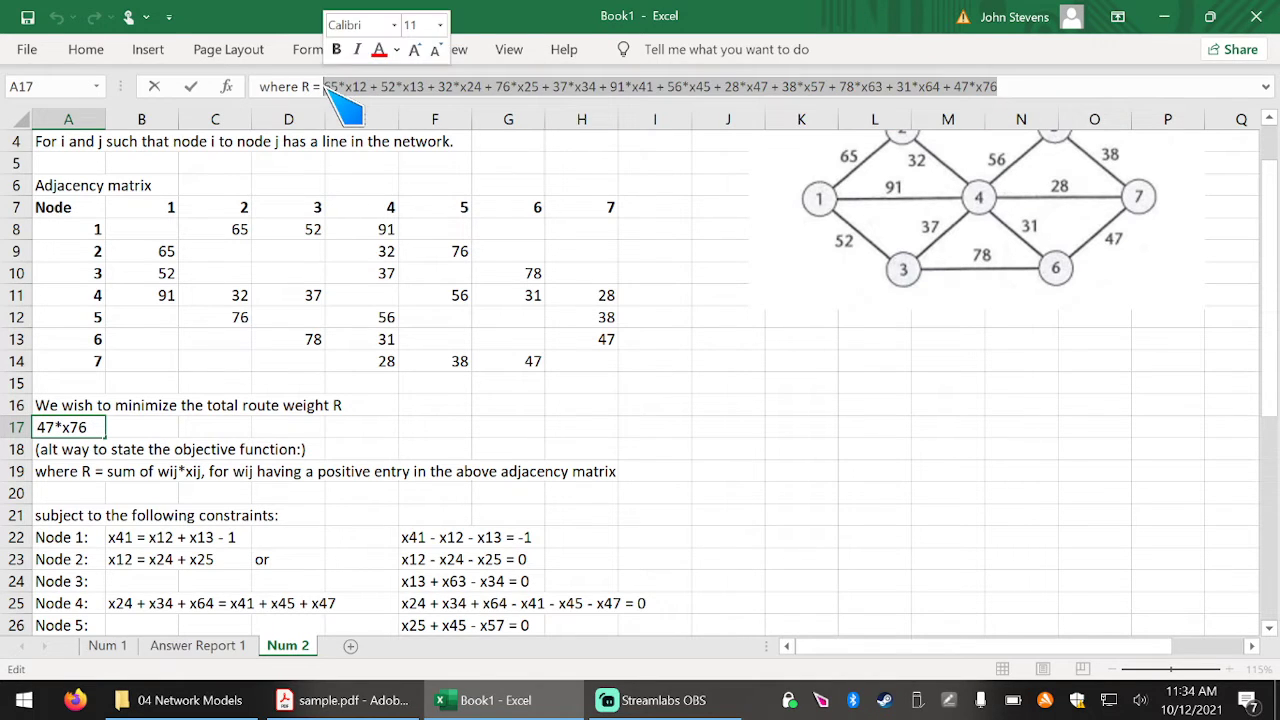
pyautogui.write('???')
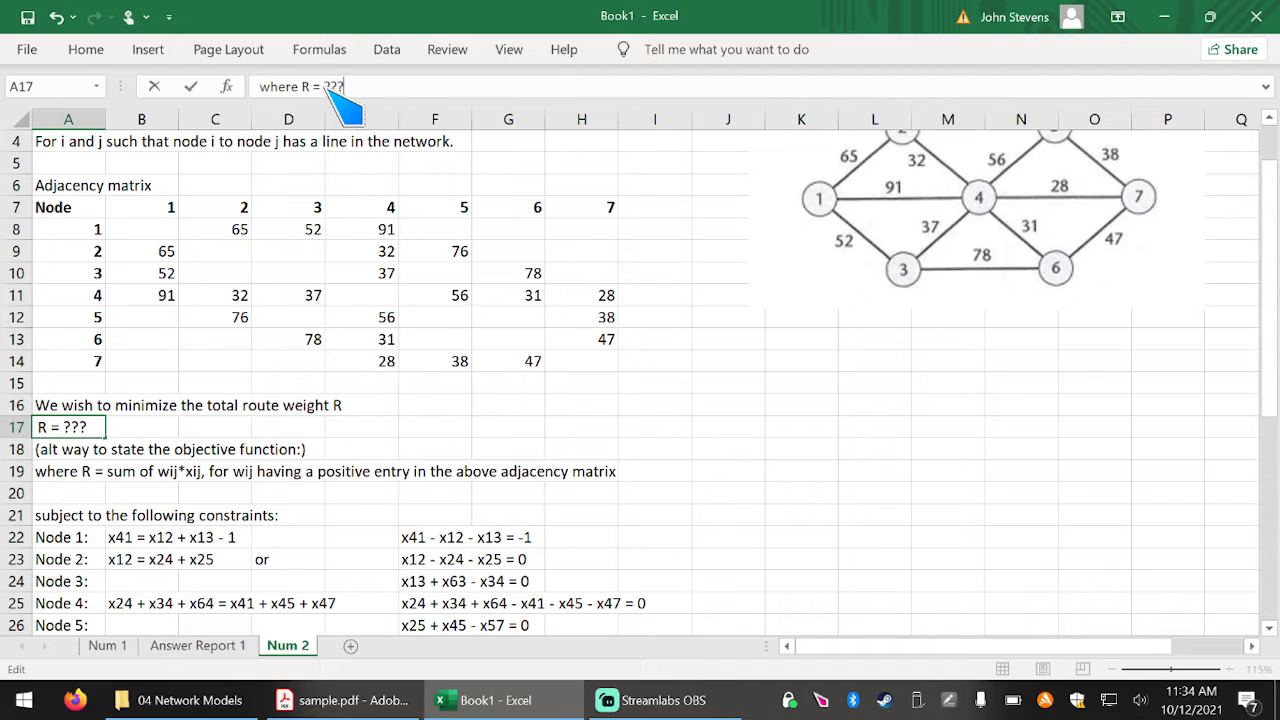
pyautogui.press('Return')
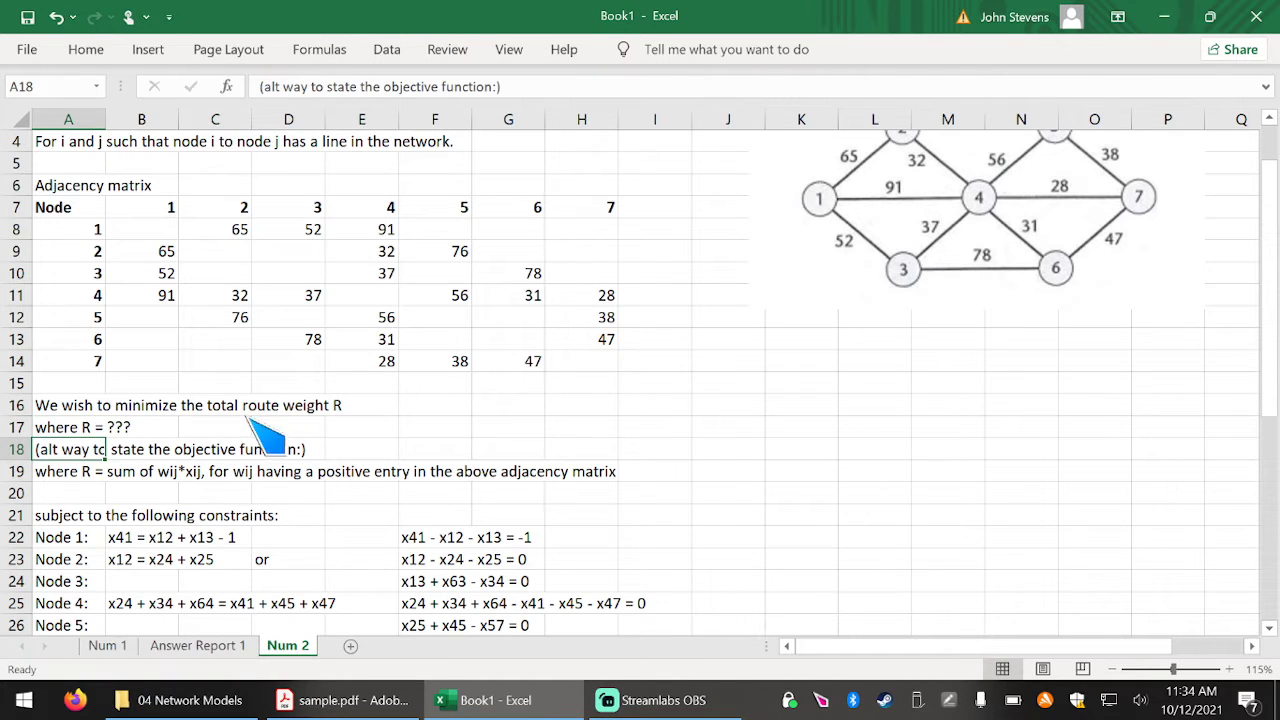
# Delete row 17 holding the written-out "where R =" objective, keeping the summation form of the objective function.
pyautogui.click(82, 424)
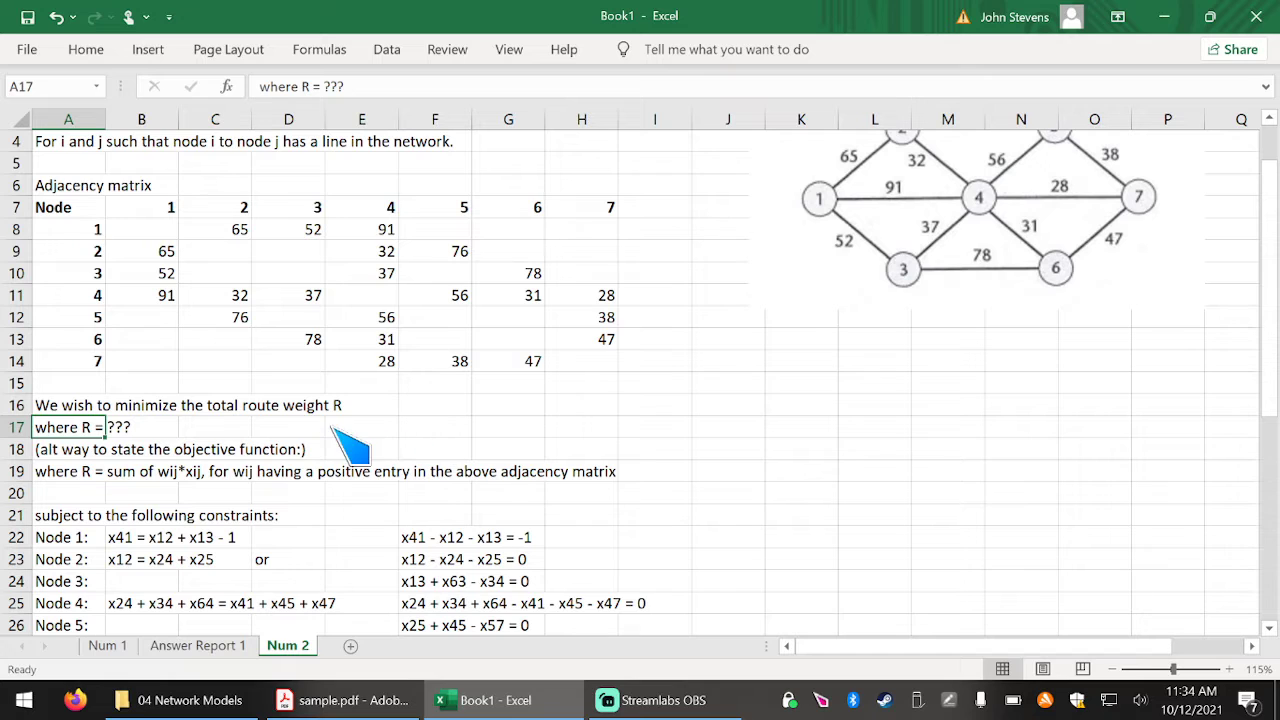
pyautogui.rightClick(16, 432)
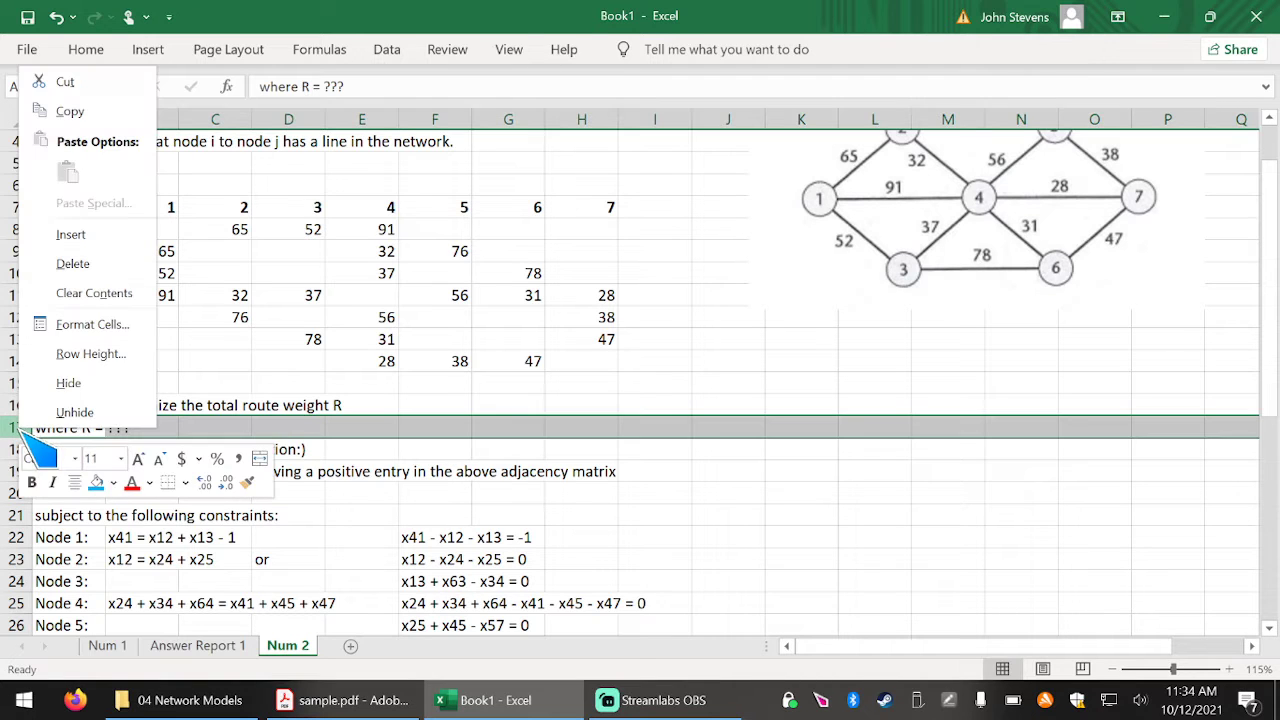
pyautogui.click(18, 432)
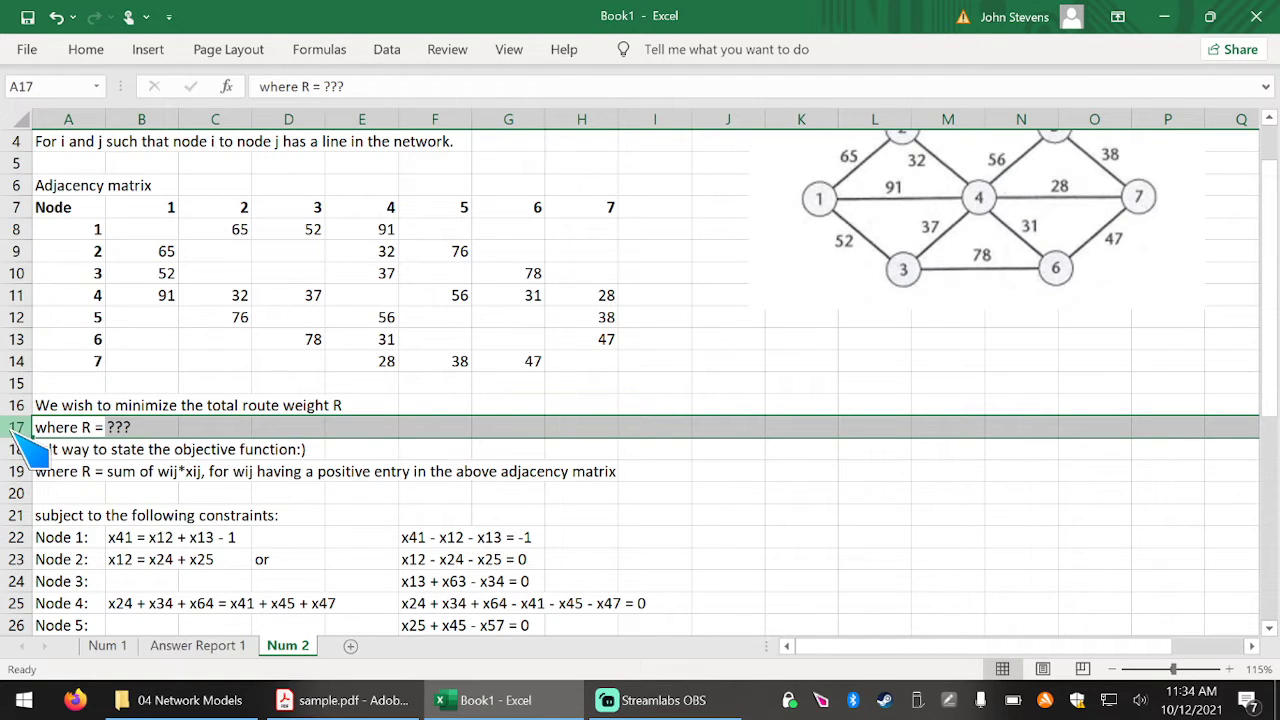
pyautogui.rightClick(22, 428)
pyautogui.click(62, 265)
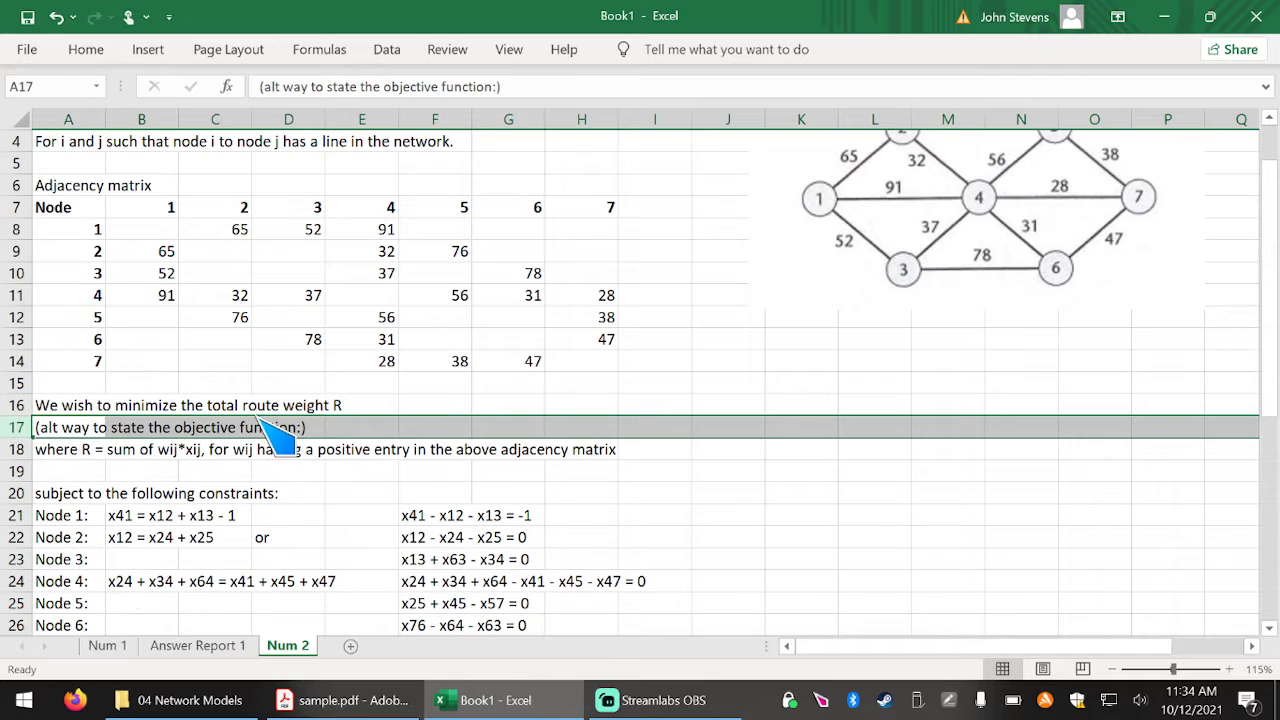
pyautogui.click(20, 450)
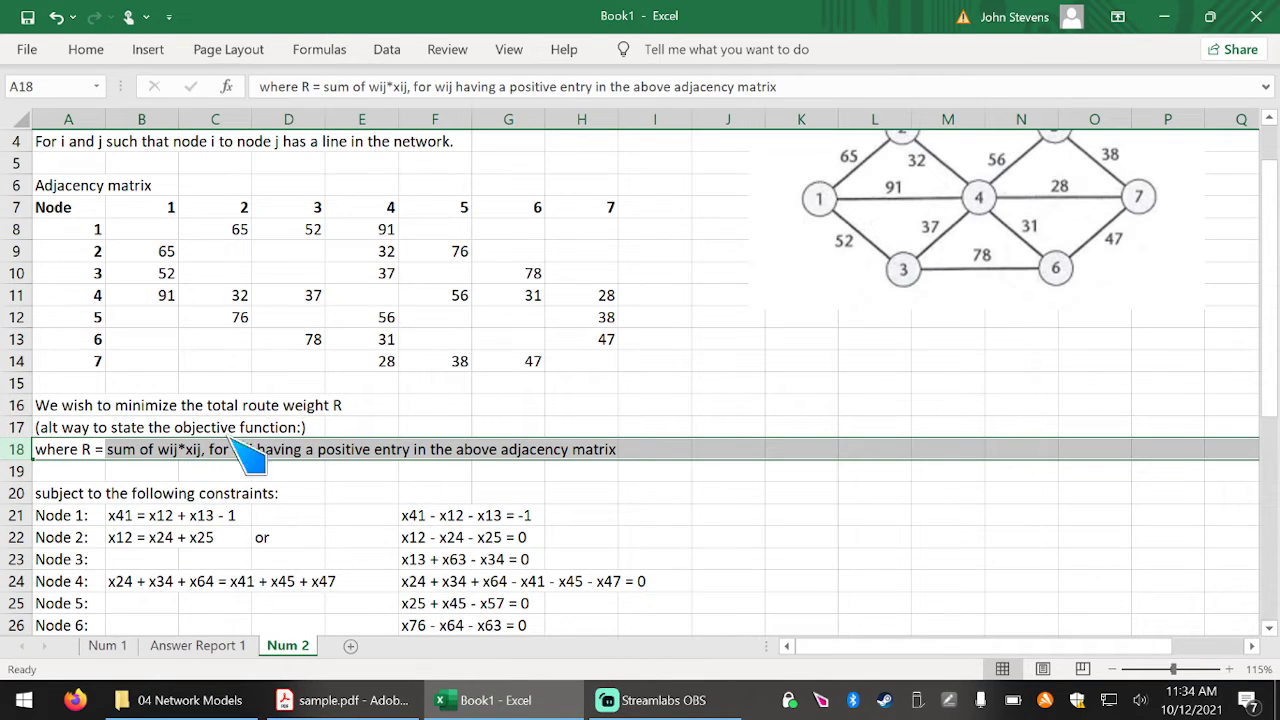
# Enlarge the network picture from its lower corner so it extends from column I down to row 14.
pyautogui.scroll(1, 829, 190)
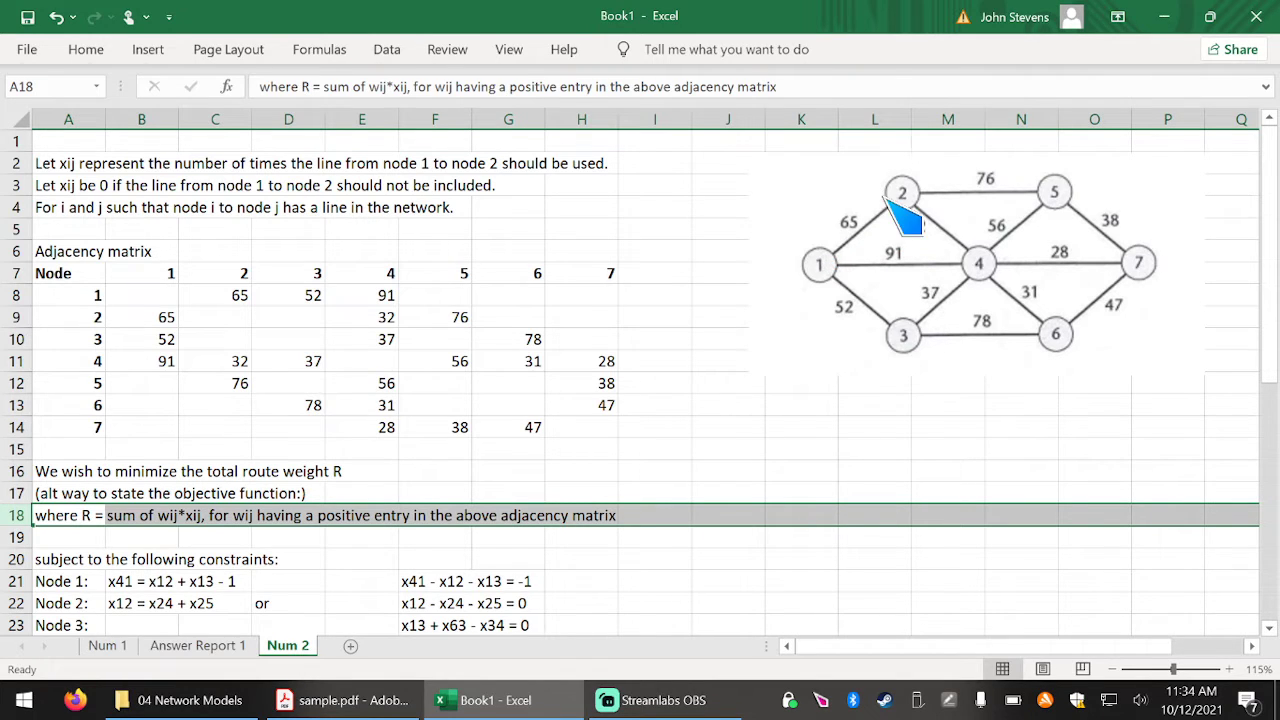
pyautogui.click(778, 354)
pyautogui.moveTo(748, 376); pyautogui.dragTo(709, 451)
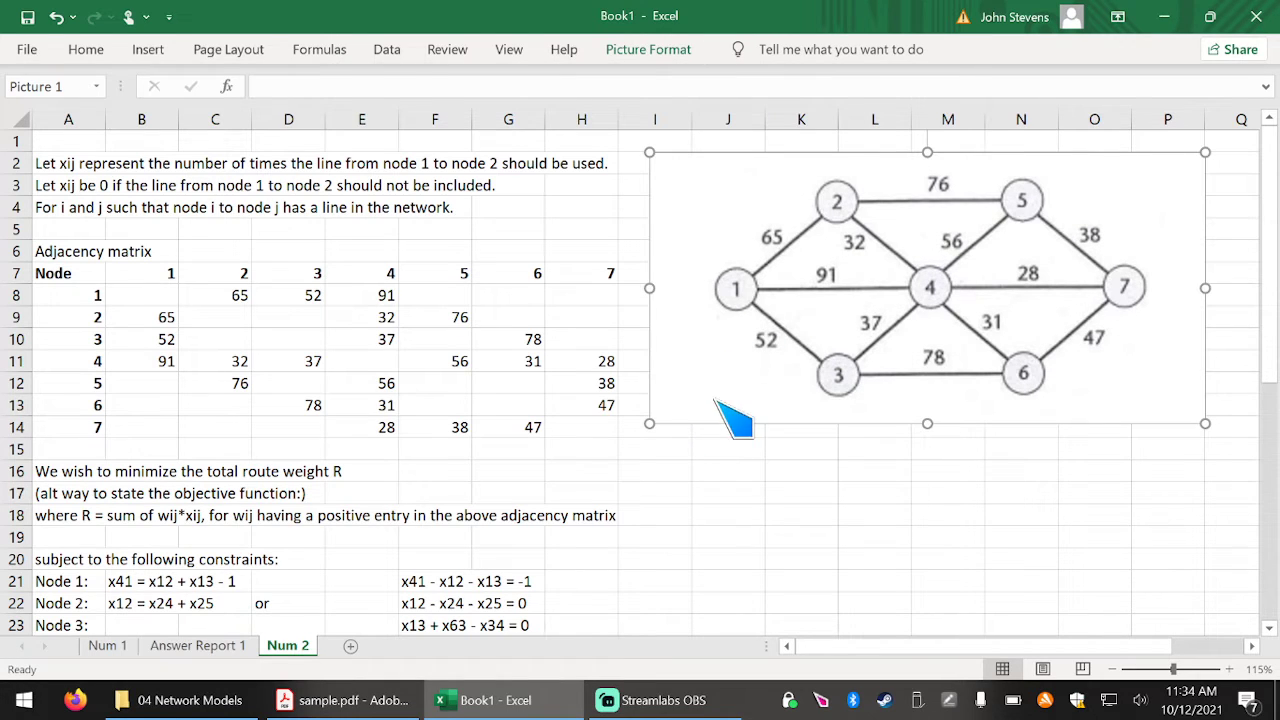
pyautogui.click(732, 450)
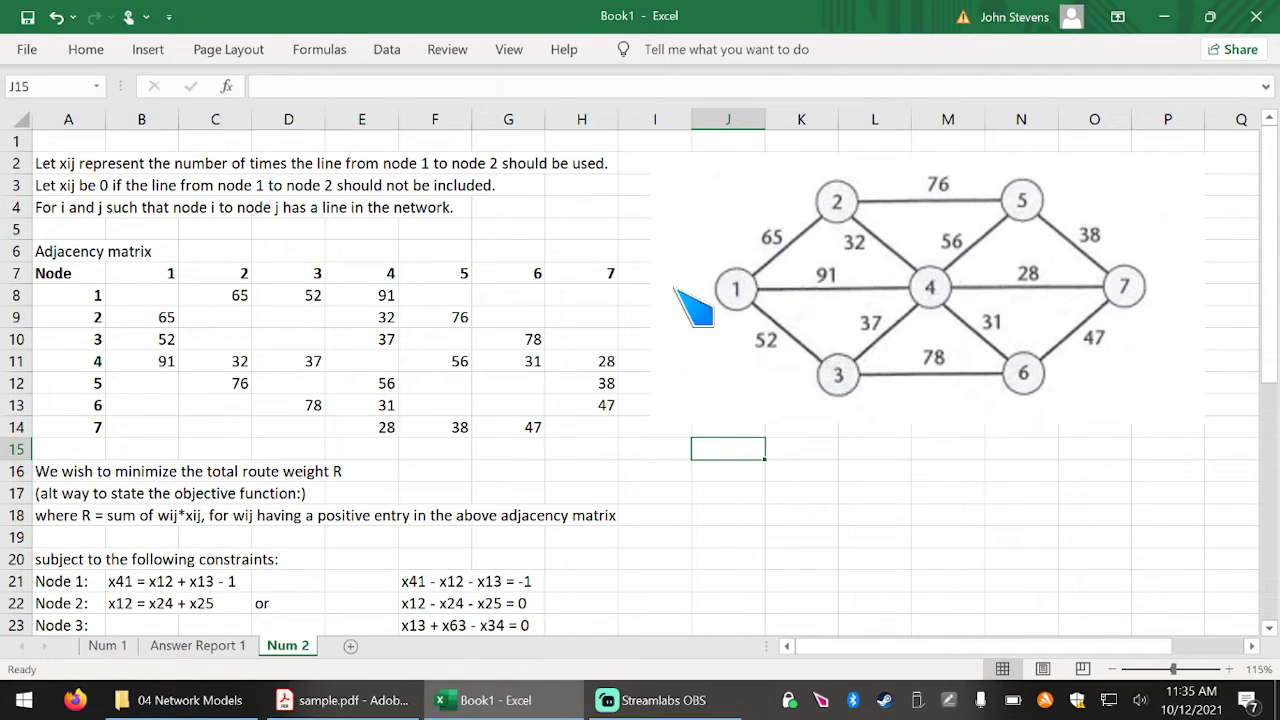
# Move the network picture down beside the constraints section, to about rows 16 through 28.
pyautogui.scroll(-1, 268, 473)
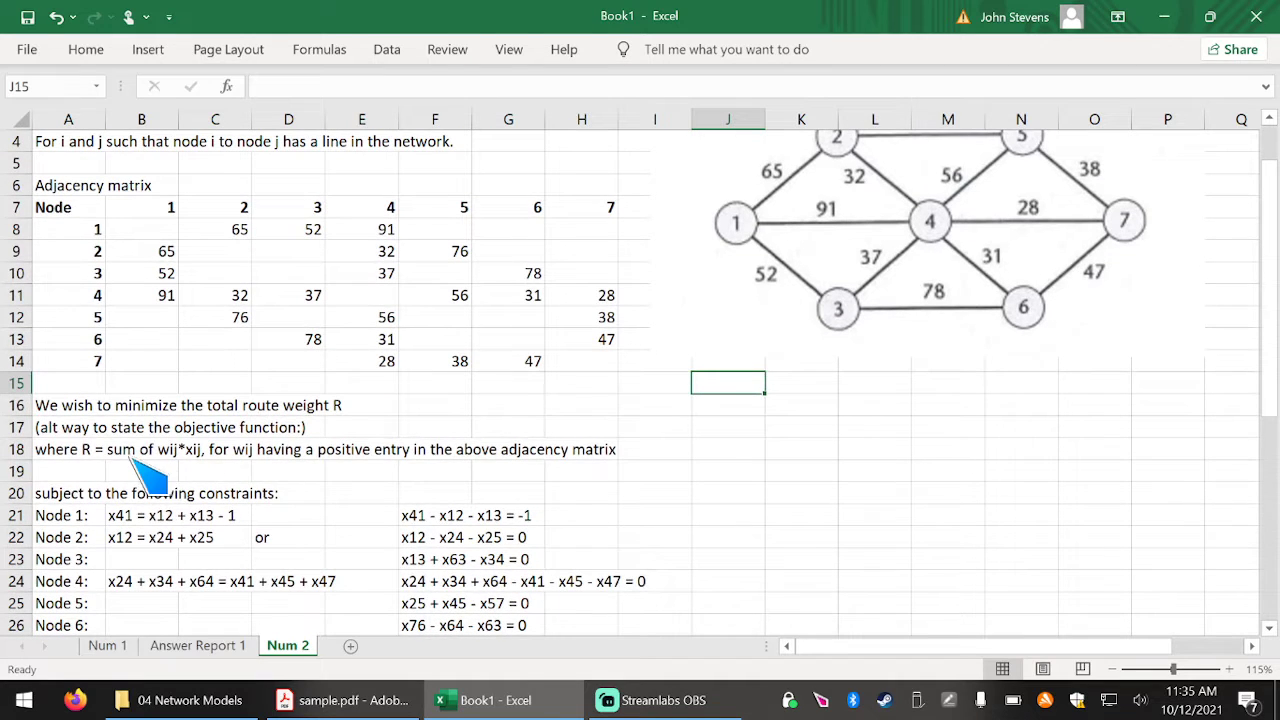
pyautogui.click(28, 452)
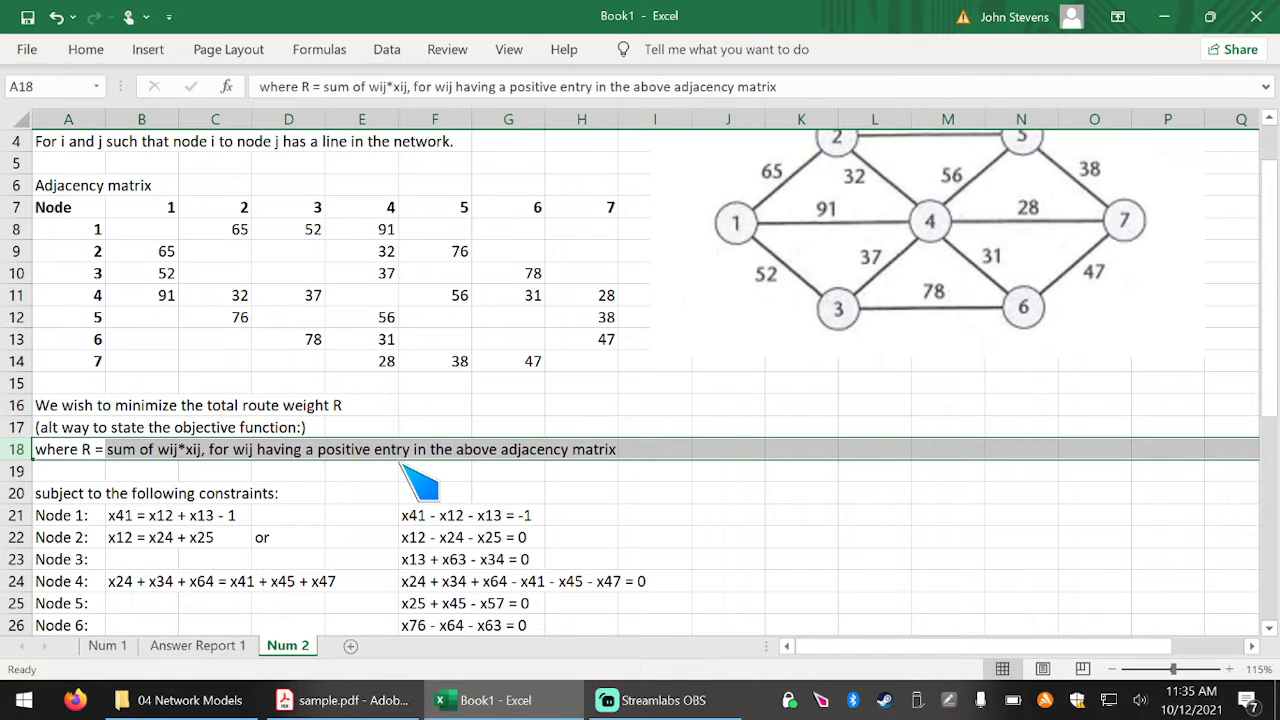
pyautogui.click(702, 472)
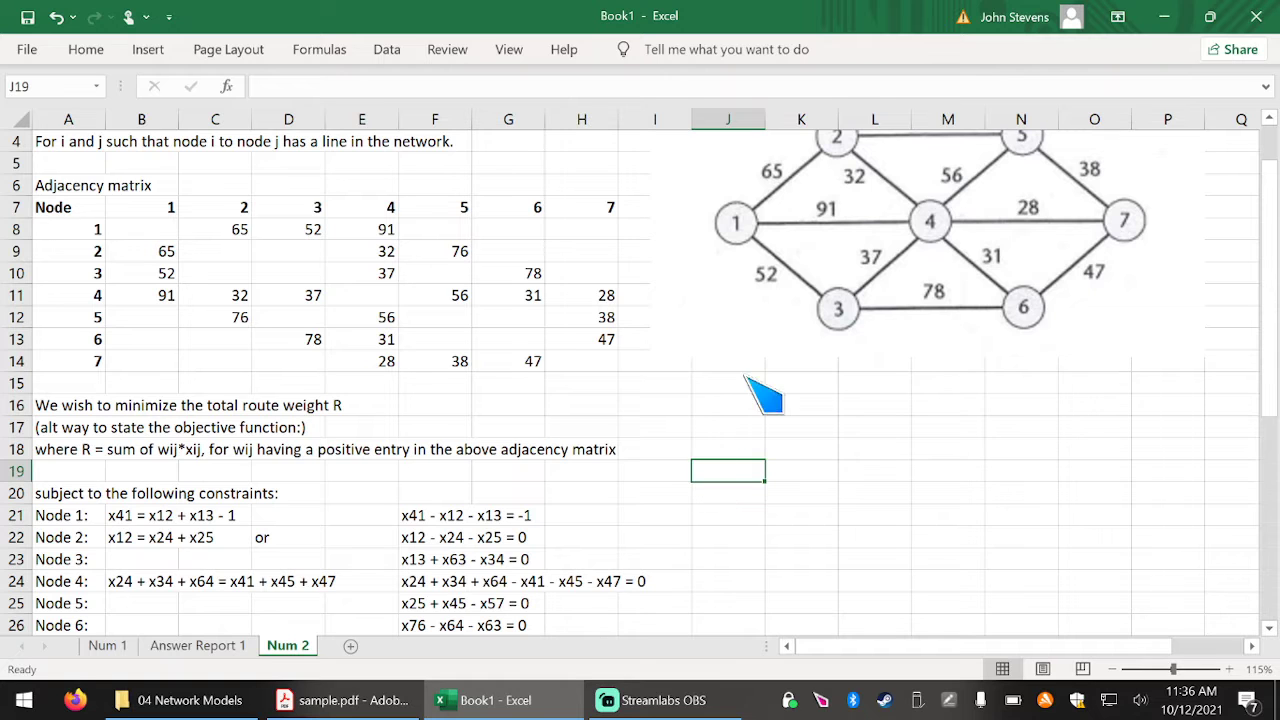
pyautogui.moveTo(750, 326); pyautogui.dragTo(779, 588)
pyautogui.scroll(-4, 631, 479)
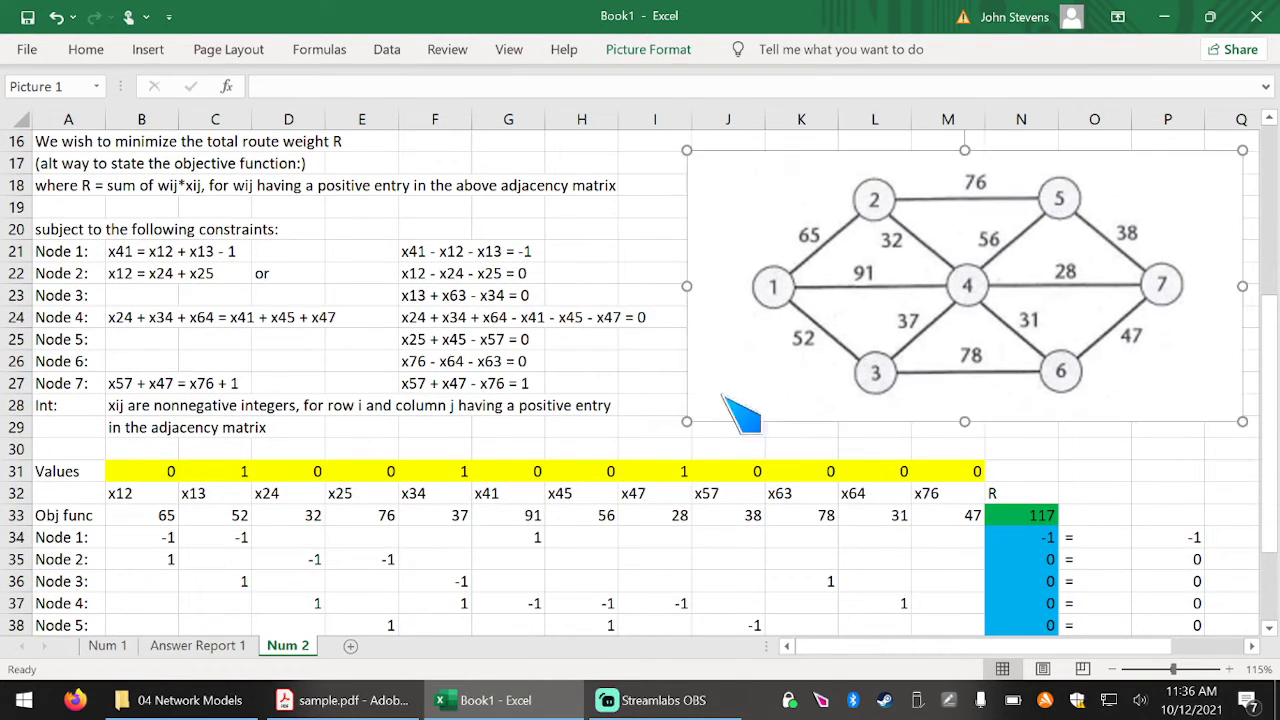
# Clear the old constraint equations for nodes 1 through 7 from B21:G27, keeping the node labels.
pyautogui.moveTo(70, 229); pyautogui.dragTo(1015, 625)
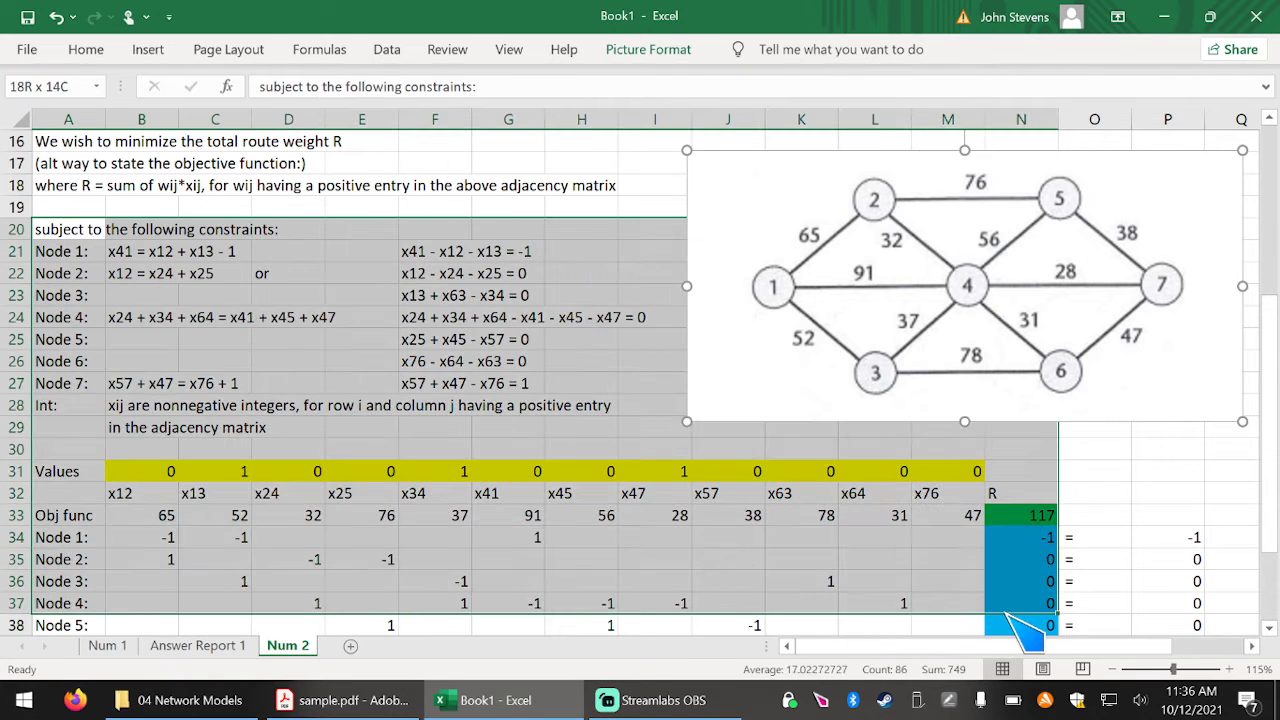
pyautogui.click(541, 430)
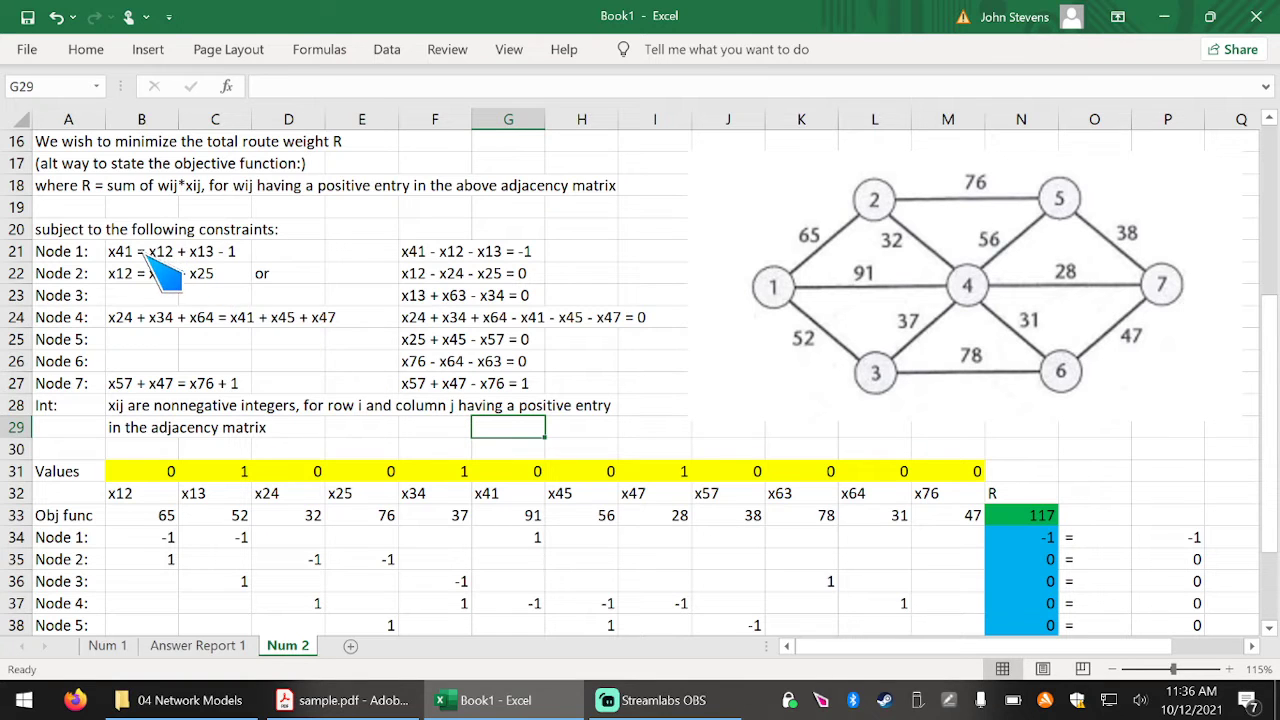
pyautogui.moveTo(136, 275); pyautogui.dragTo(320, 295)
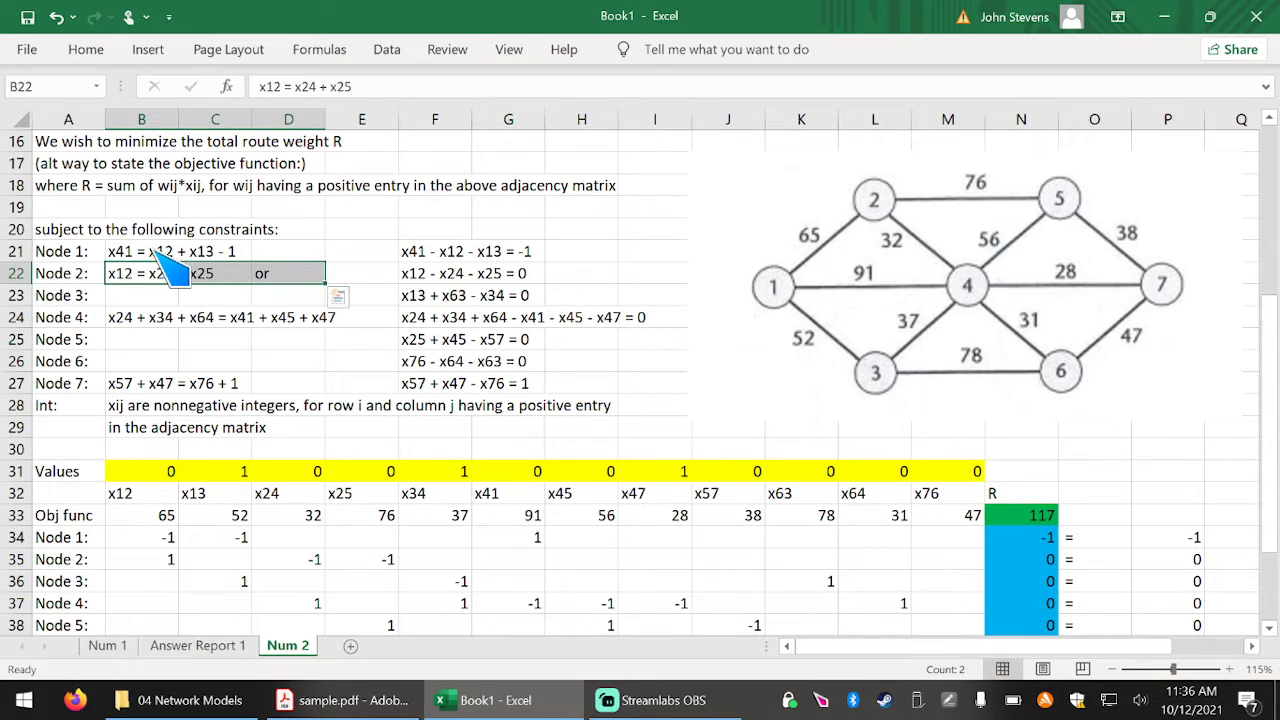
pyautogui.moveTo(160, 255); pyautogui.dragTo(548, 385)
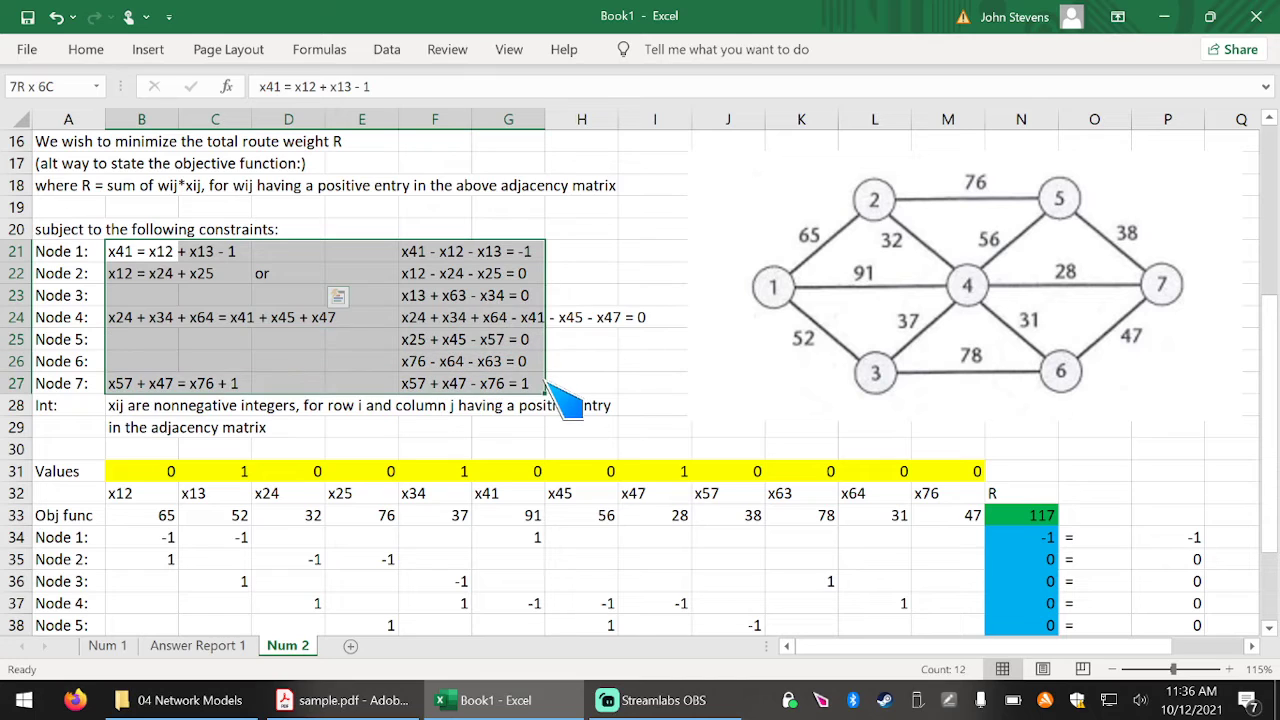
pyautogui.press('Delete')
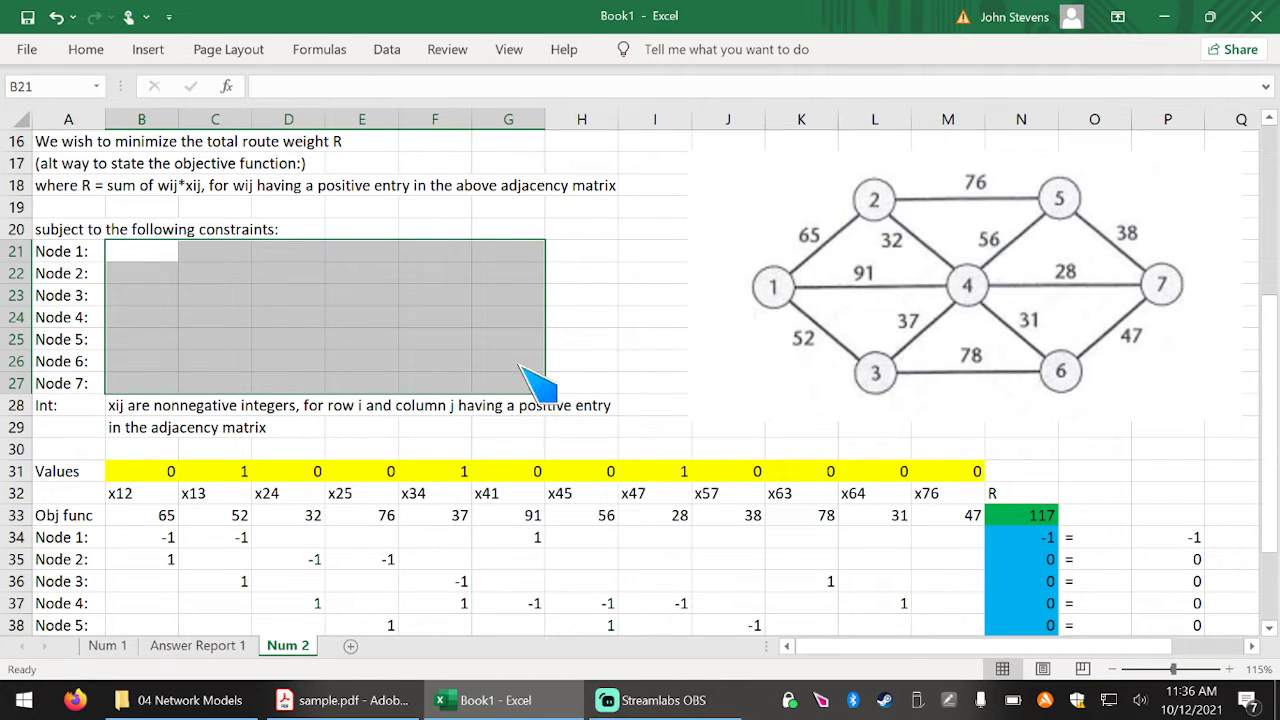
pyautogui.click(461, 360)
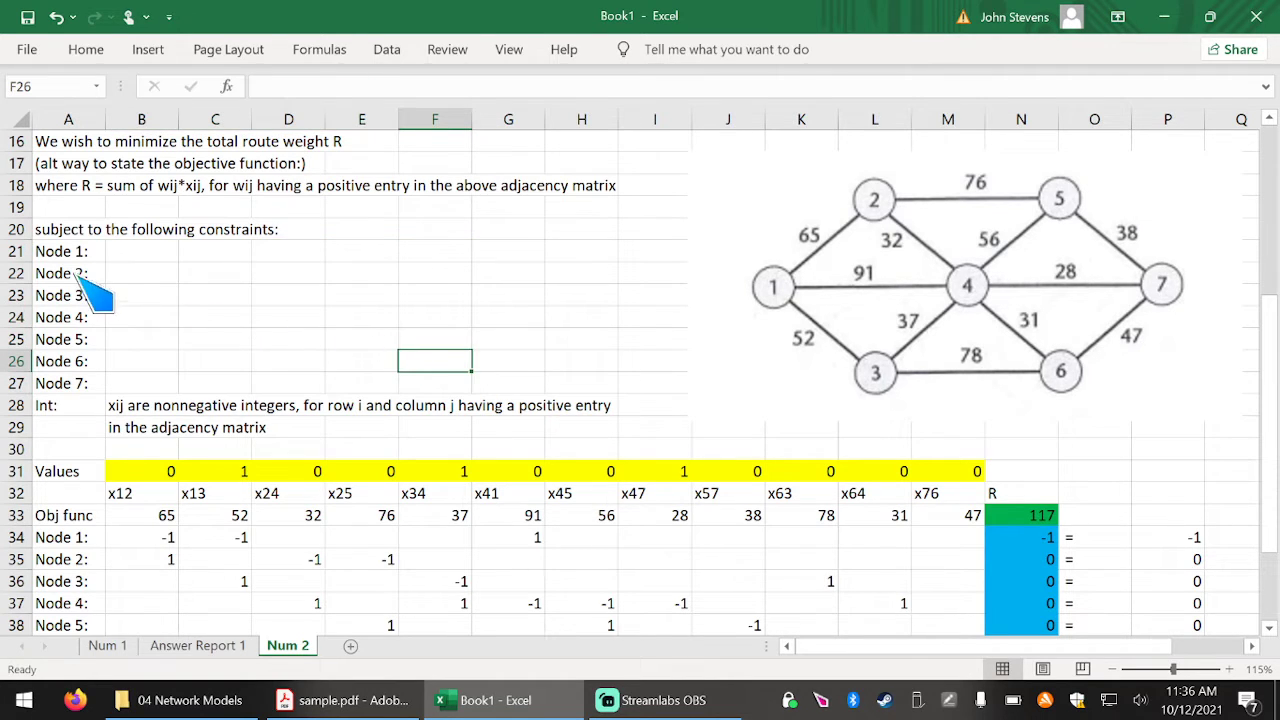
# Compare the emptied node constraint rows on Num 2 with the node constraints on the Num 1 sheet.
pyautogui.moveTo(90, 280); pyautogui.dragTo(130, 364)
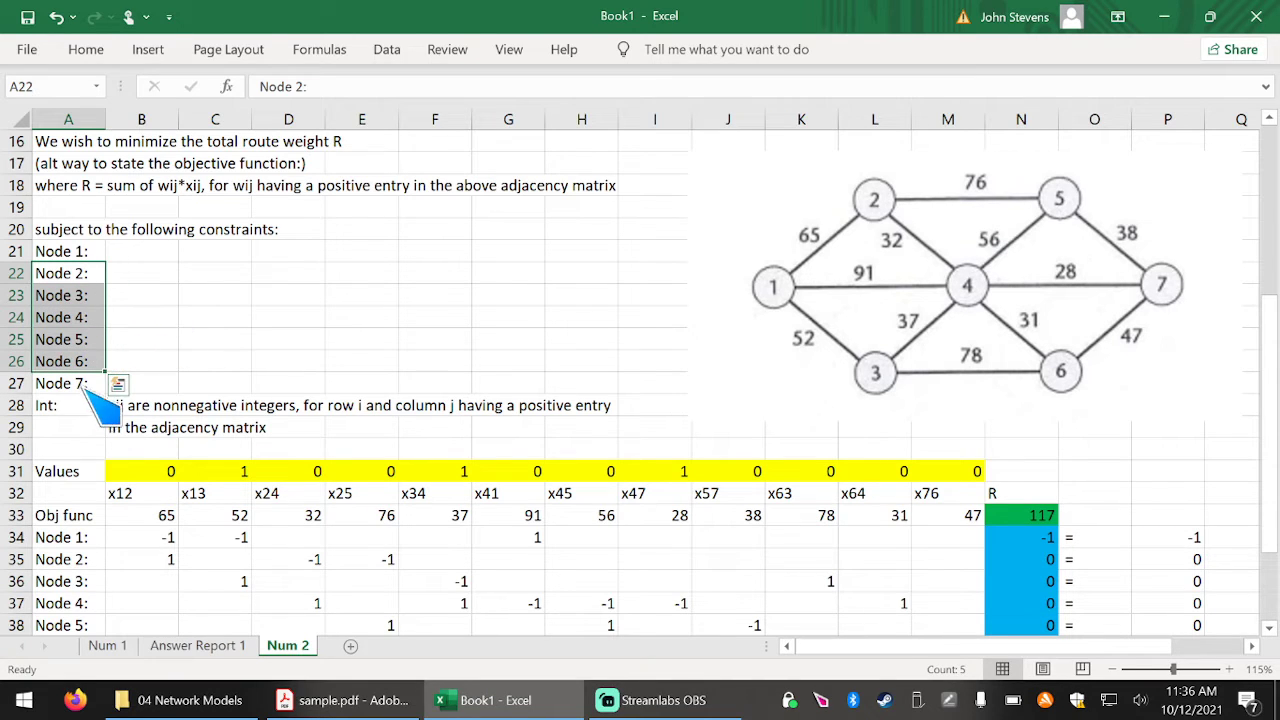
pyautogui.click(132, 278)
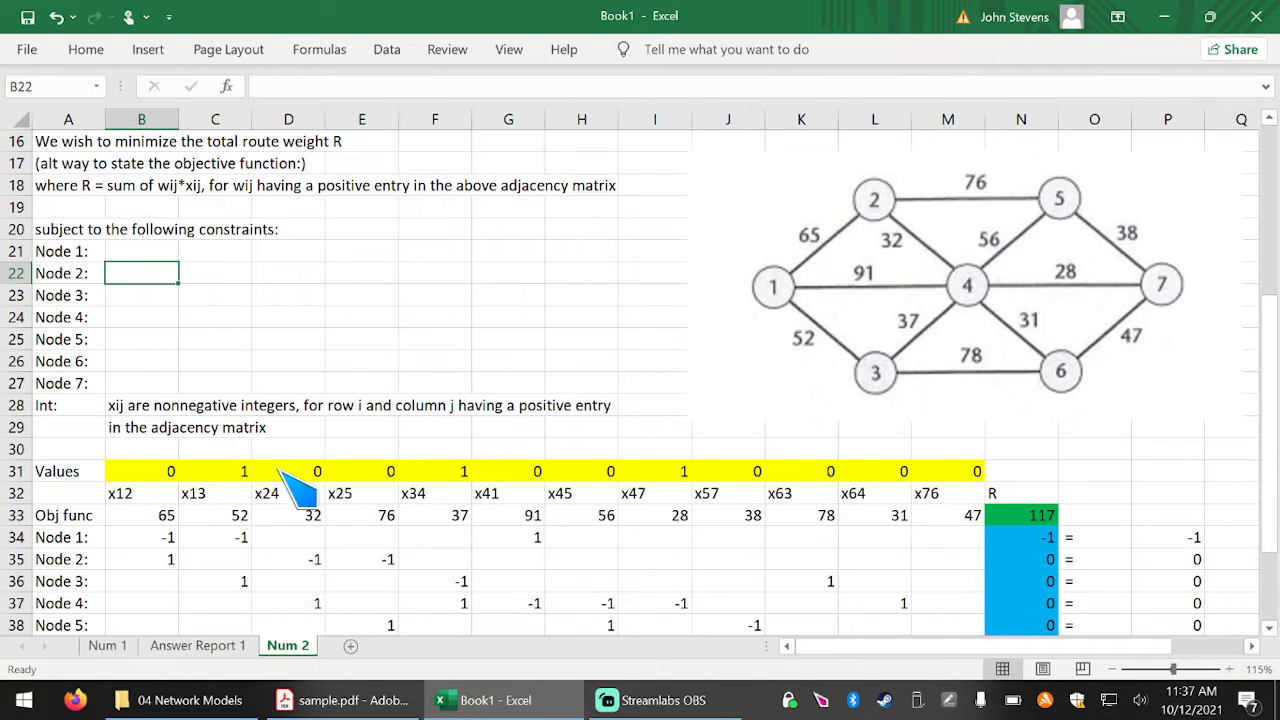
pyautogui.click(110, 646)
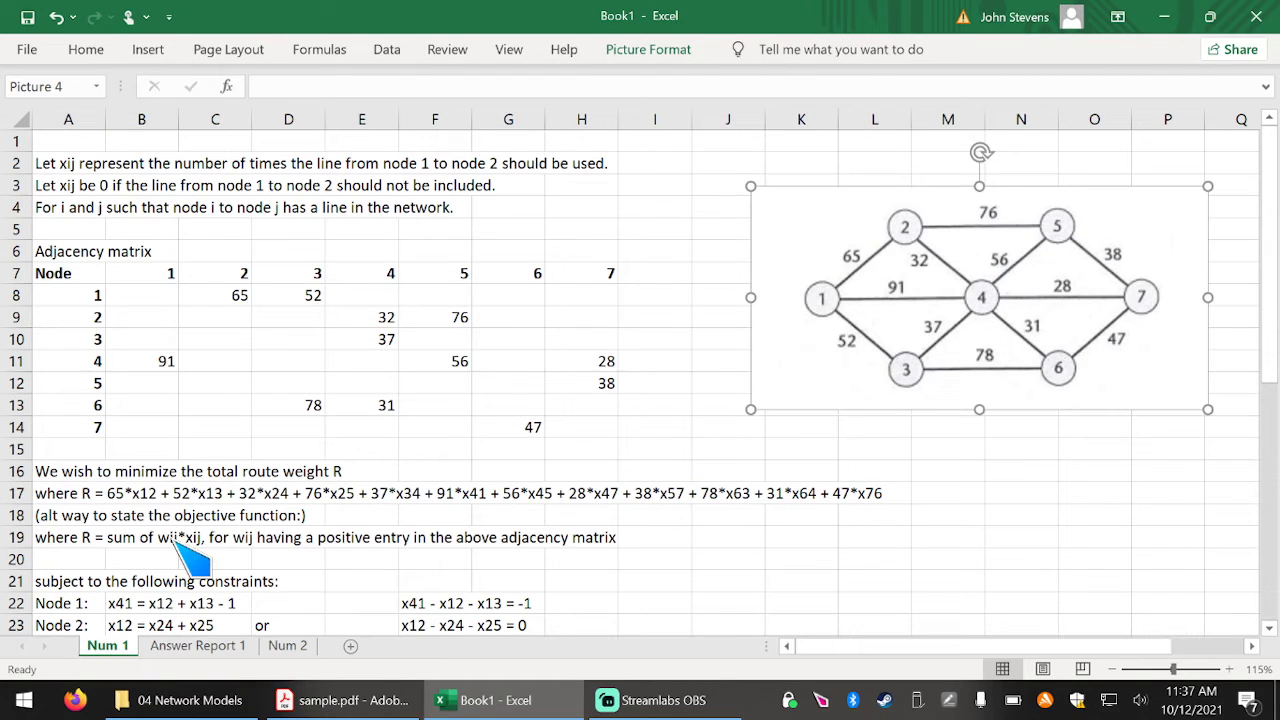
pyautogui.scroll(-5, 185, 558)
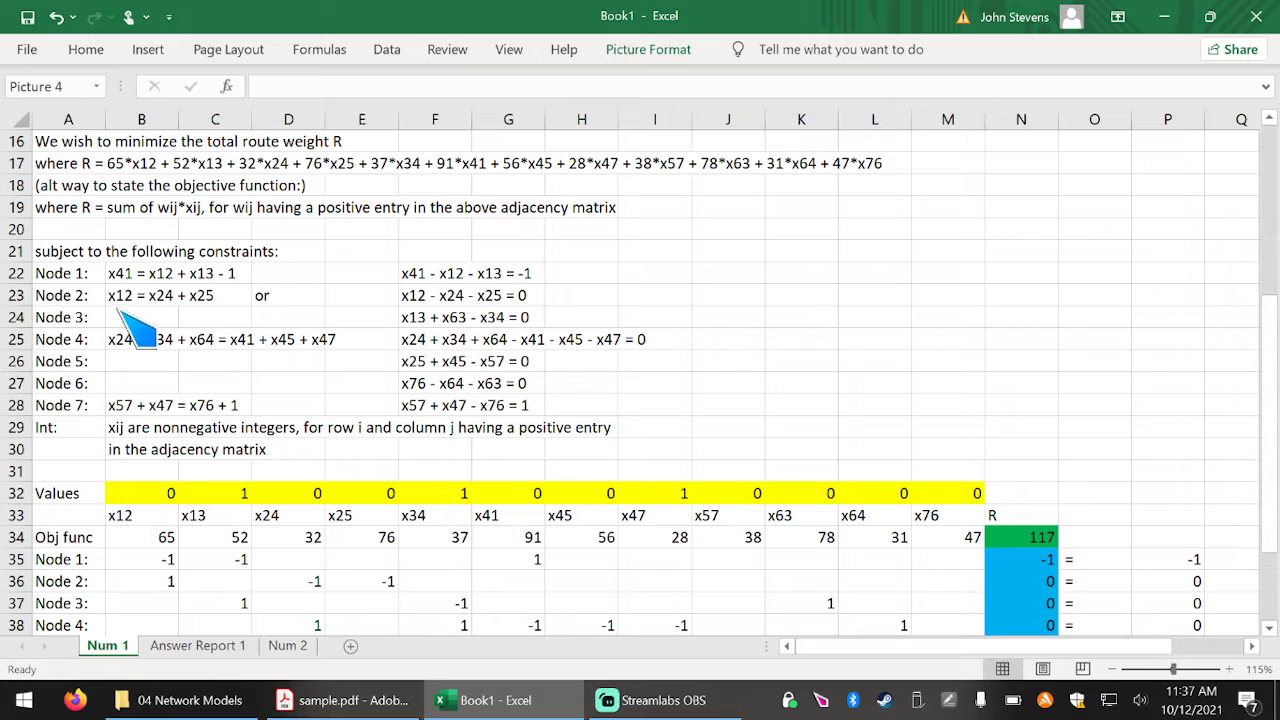
pyautogui.scroll(3, 286, 412)
pyautogui.scroll(-3, 275, 480)
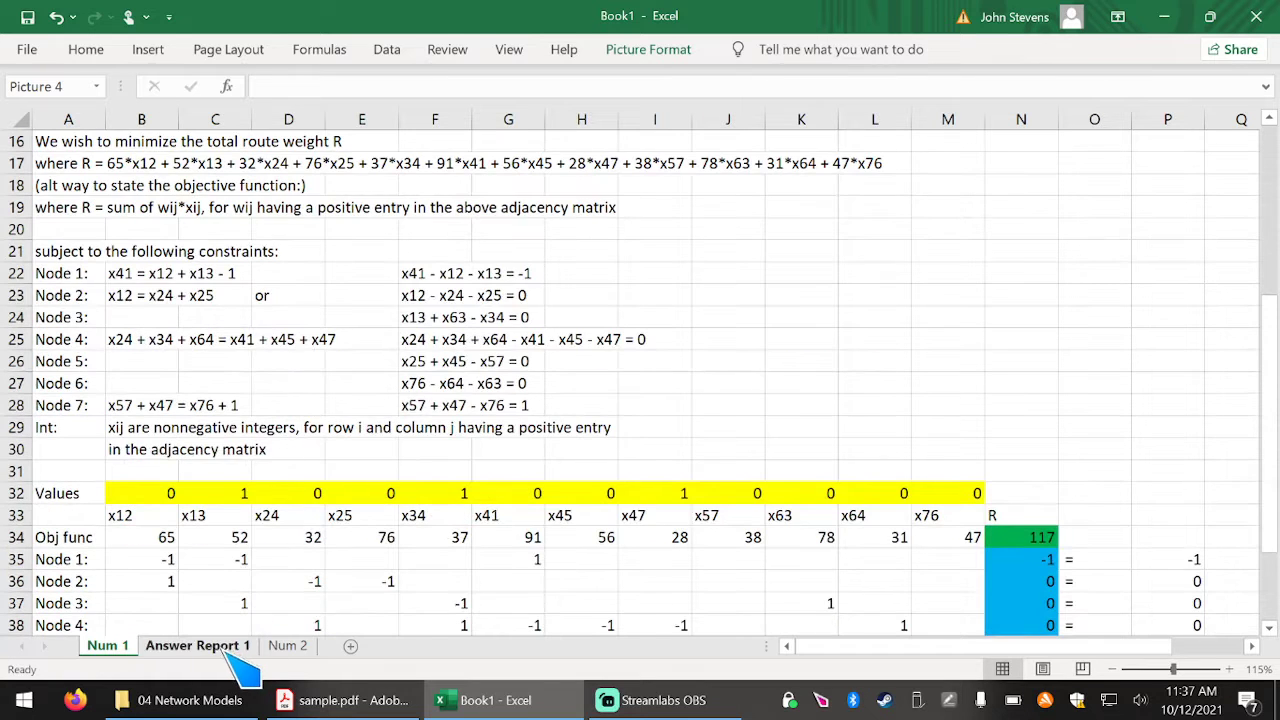
# Switch to sample.pdf to examine the problem 2 statement and its undirected network, and return to the Excel workbook.
pyautogui.click(320, 700)
pyautogui.scroll(4, 111, 514)
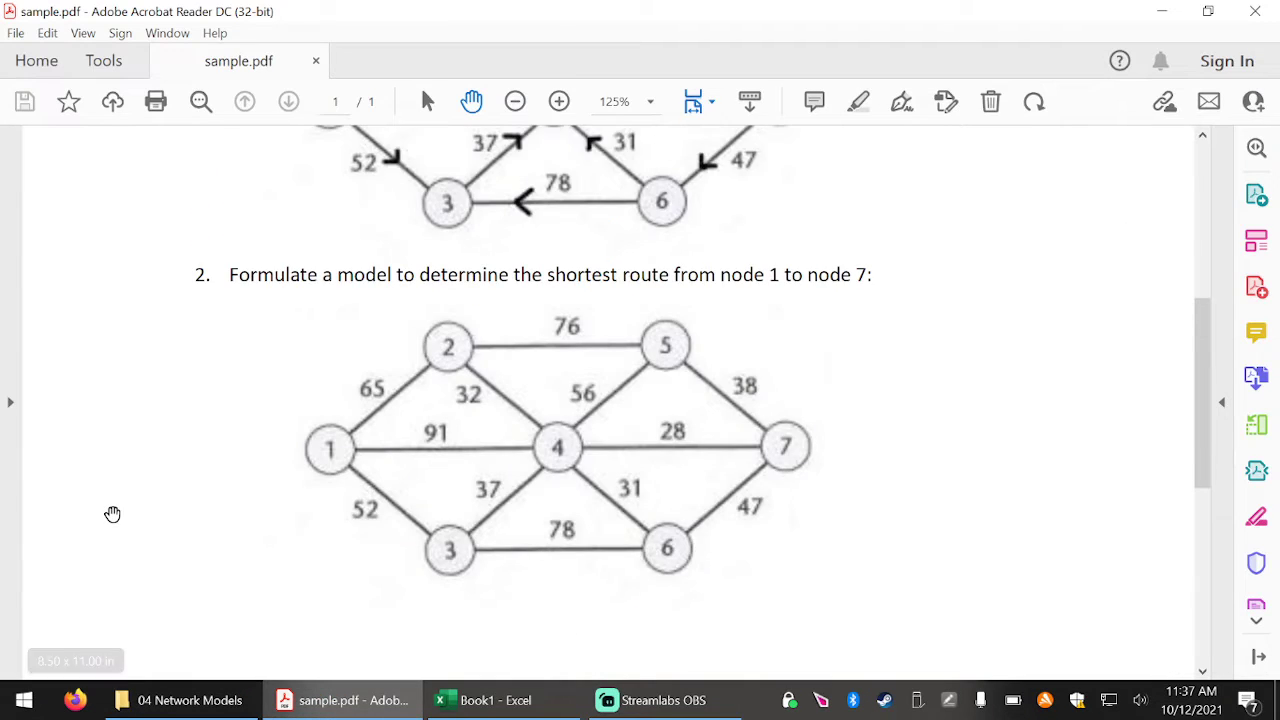
pyautogui.scroll(-3, 112, 514)
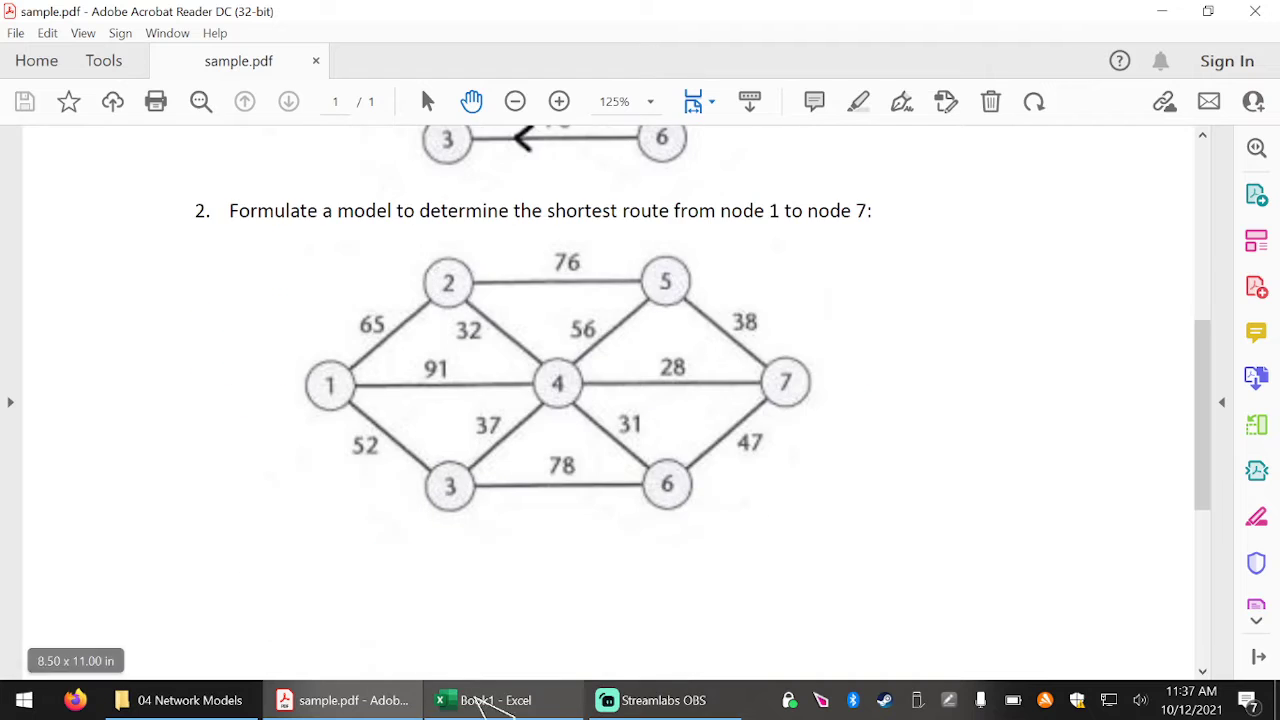
pyautogui.click(483, 700)
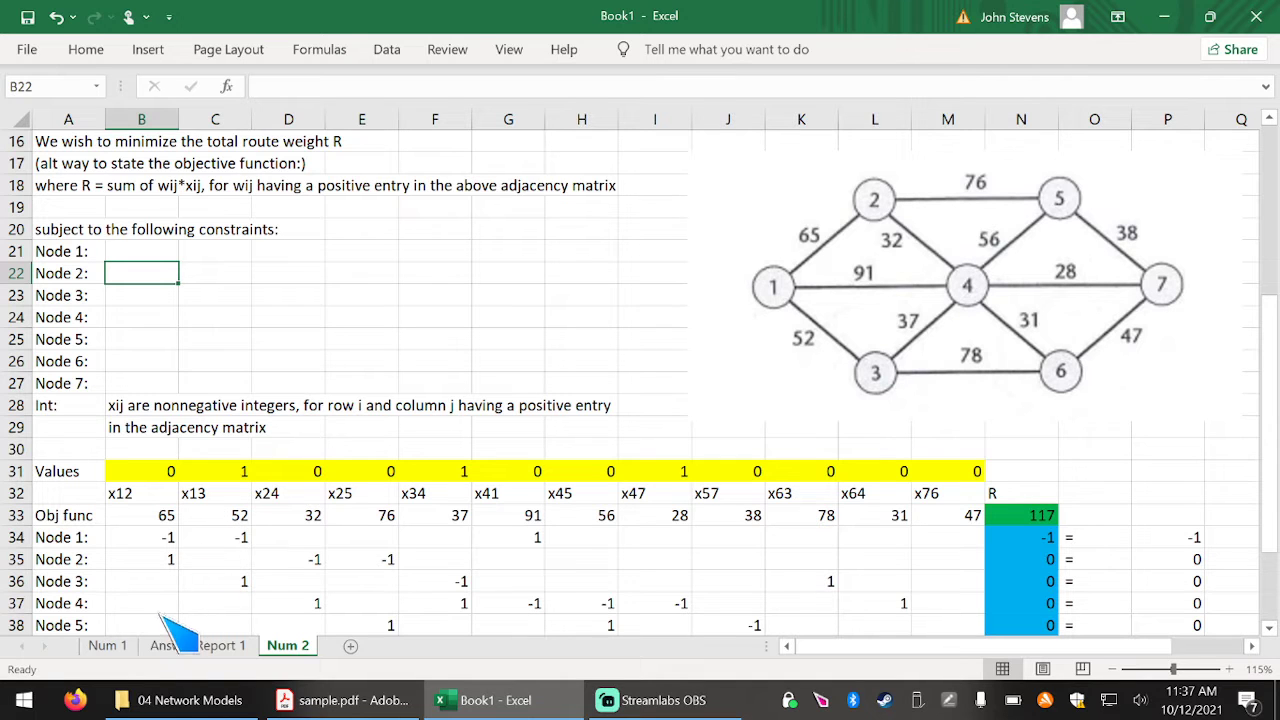
# Review the node 2 constraint in B23 on the Num 1 sheet, and return to the Num 2 sheet.
pyautogui.click(104, 645)
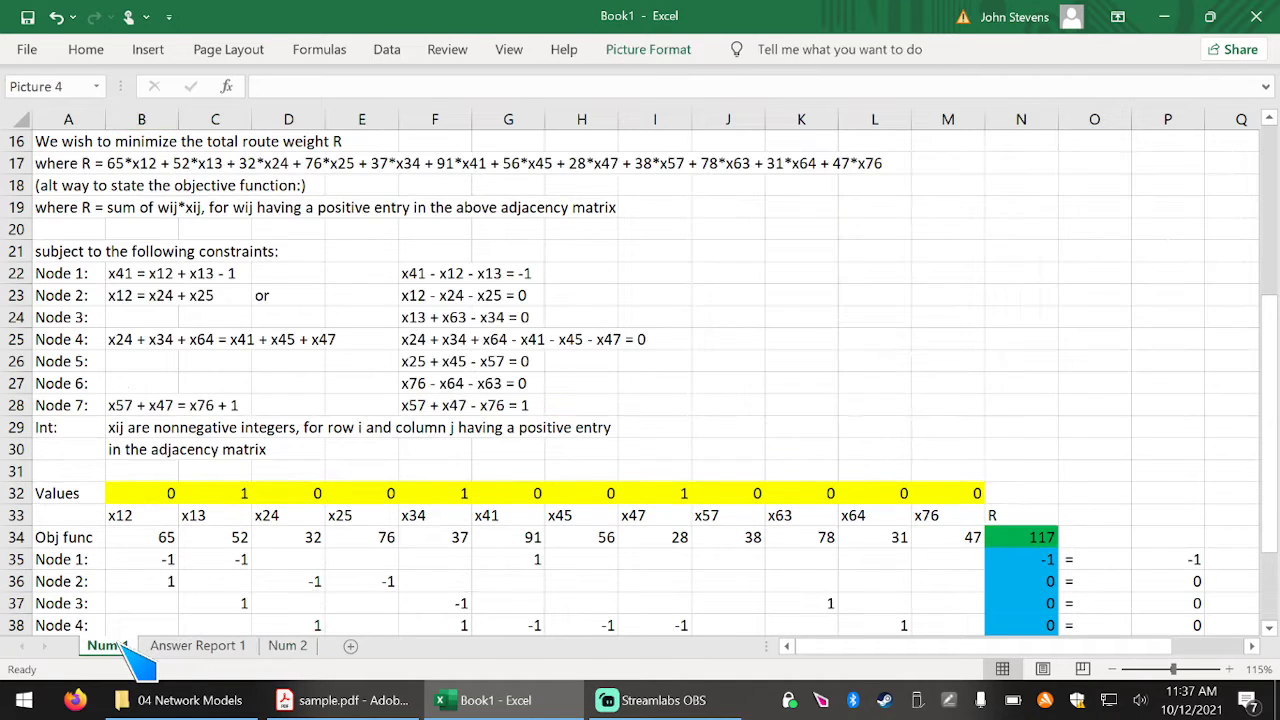
pyautogui.click(131, 300)
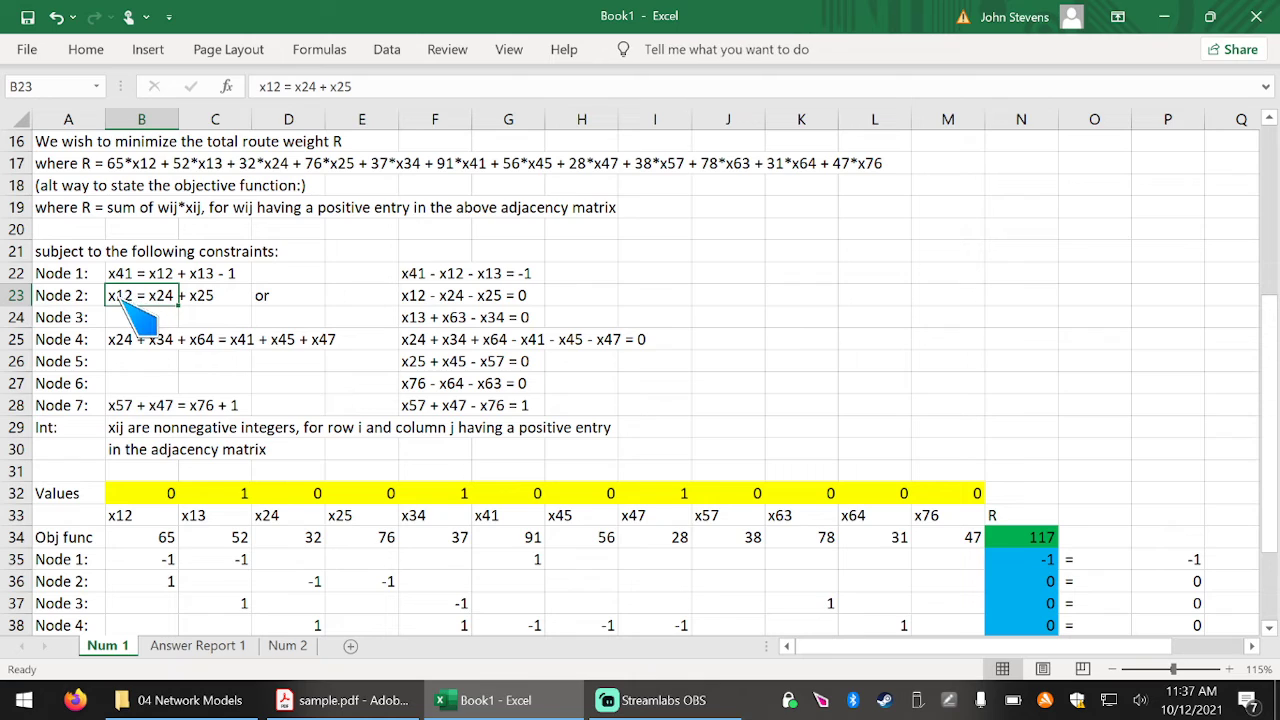
pyautogui.doubleClick(126, 294)
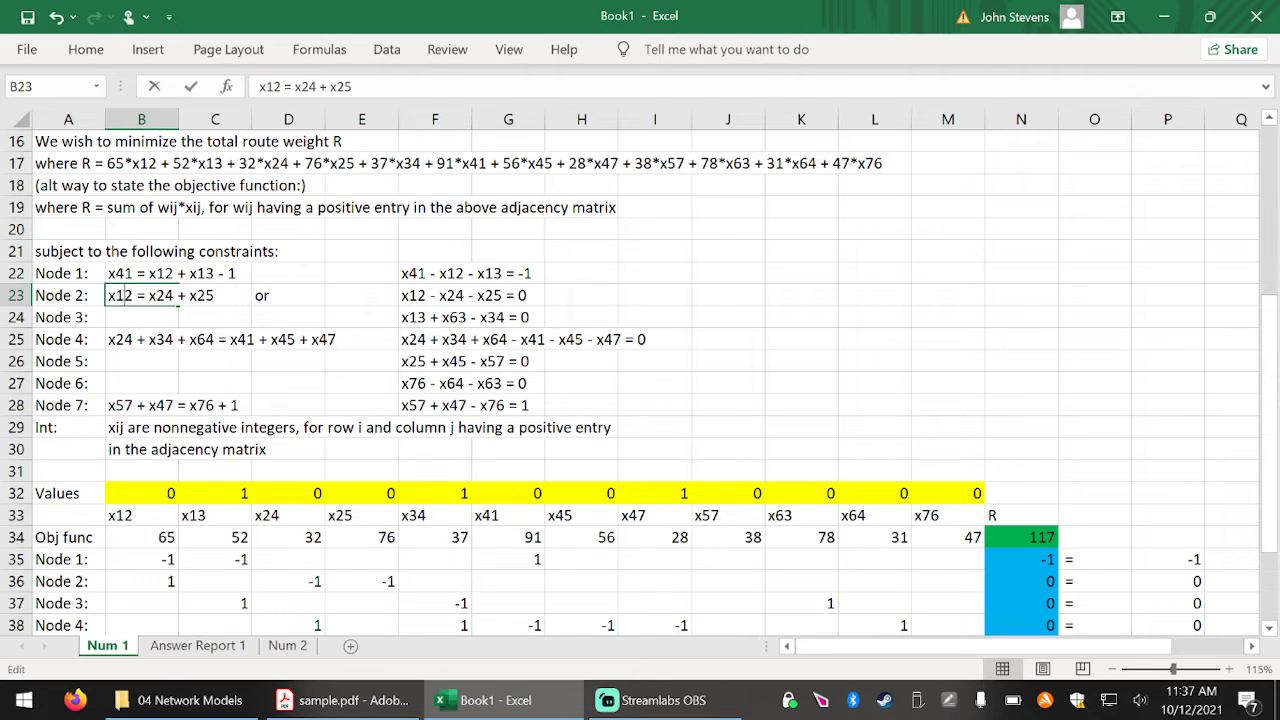
pyautogui.moveTo(133, 295); pyautogui.dragTo(216, 296)
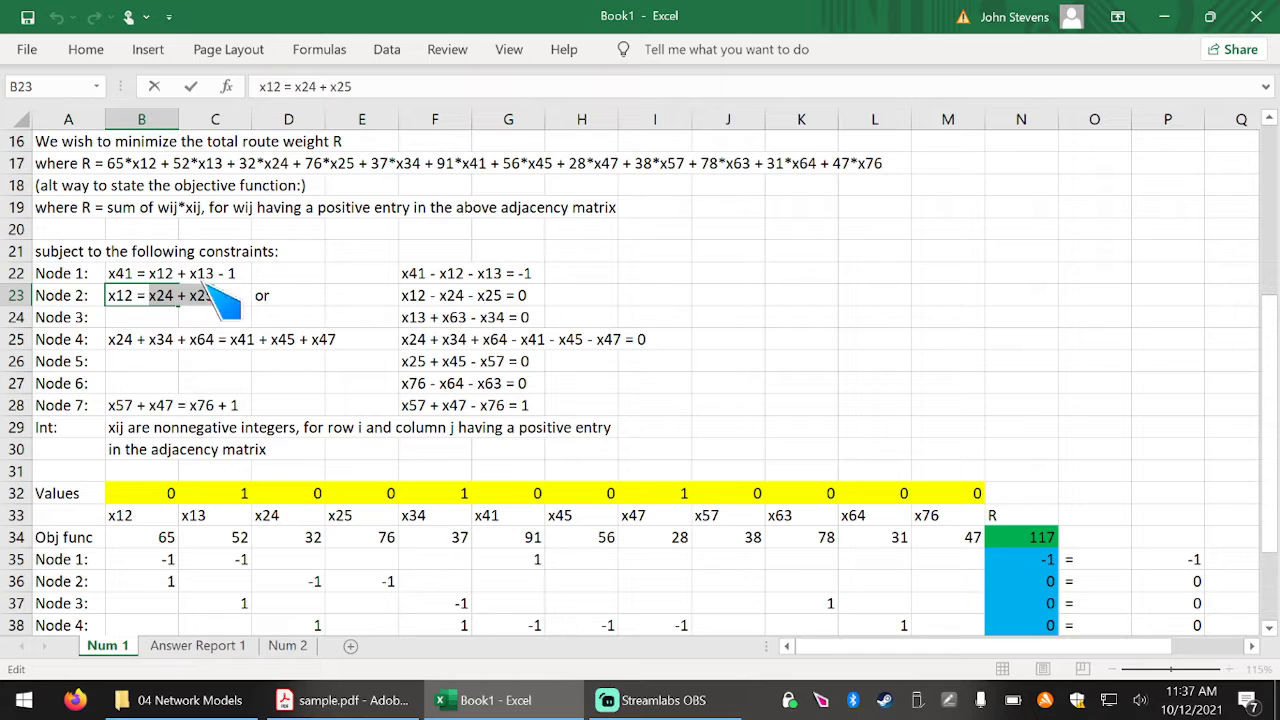
pyautogui.click(288, 646)
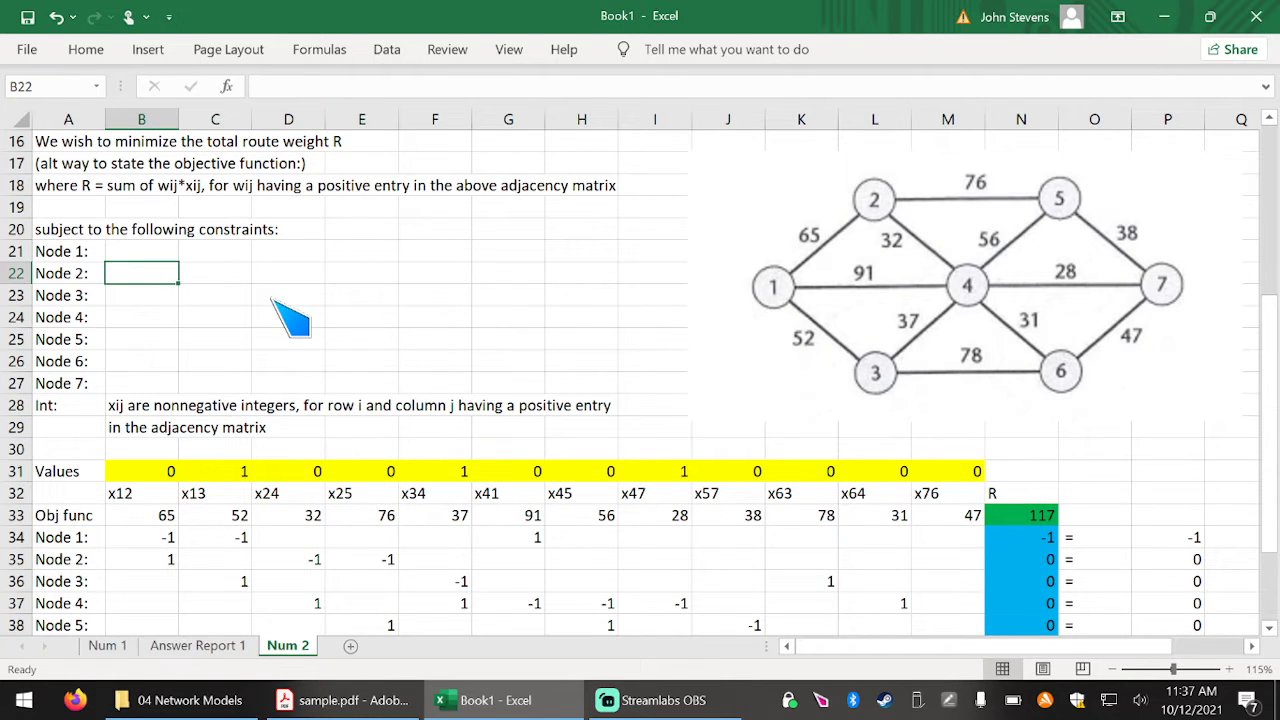
# Write the node 2 incoming and outgoing terms in B22 as x12 + x42 + x52 vs x21+ x24 + x25.
pyautogui.write('x12')
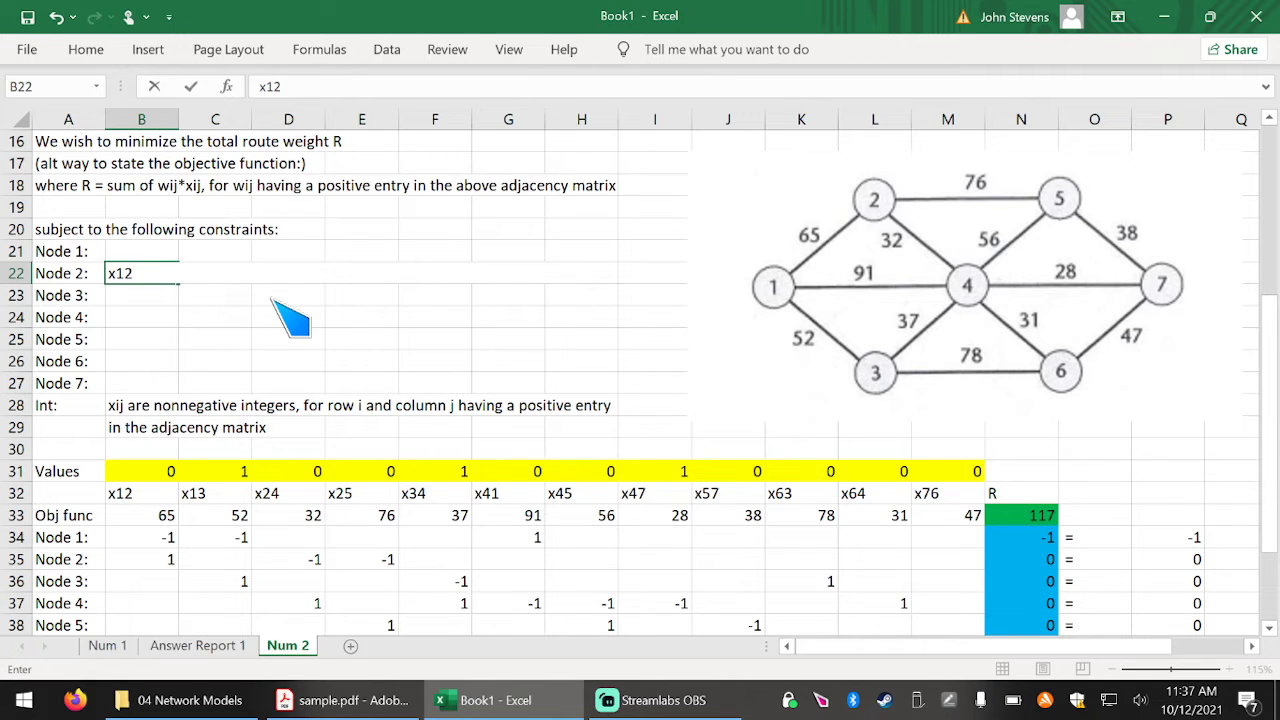
pyautogui.write(' + x42 + x52 vs')
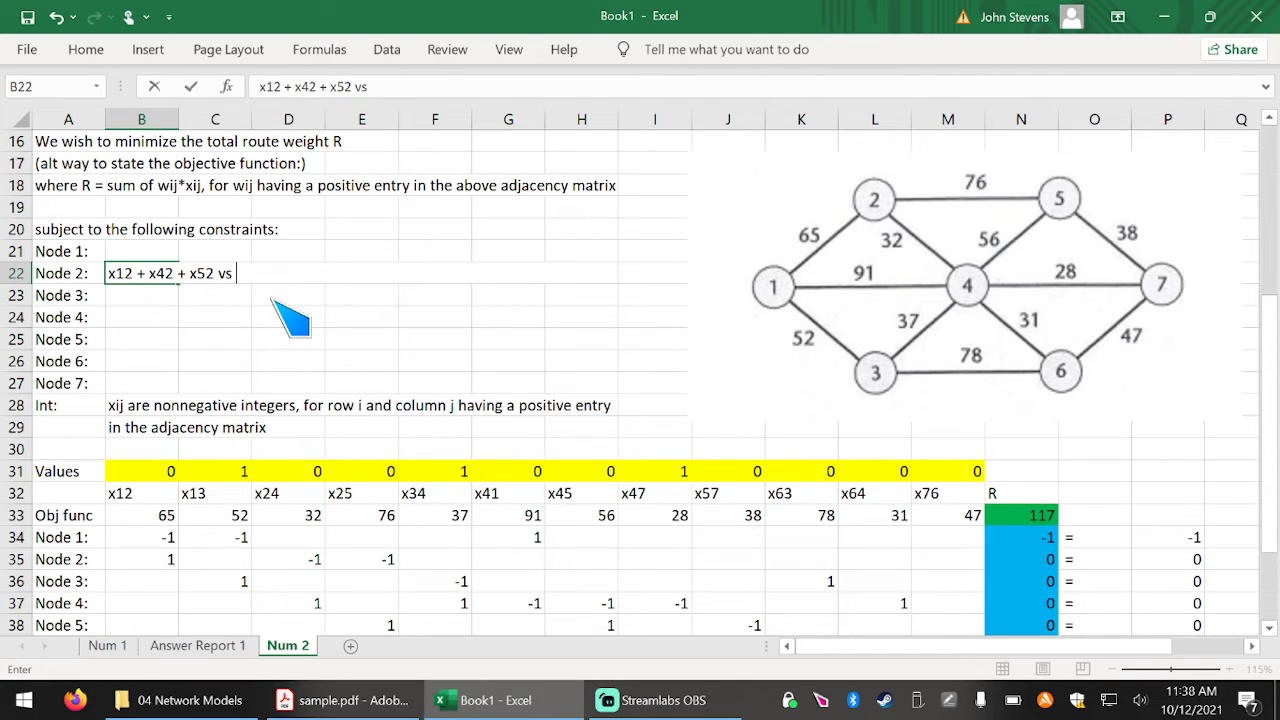
pyautogui.write('x21+ x24 +x25')
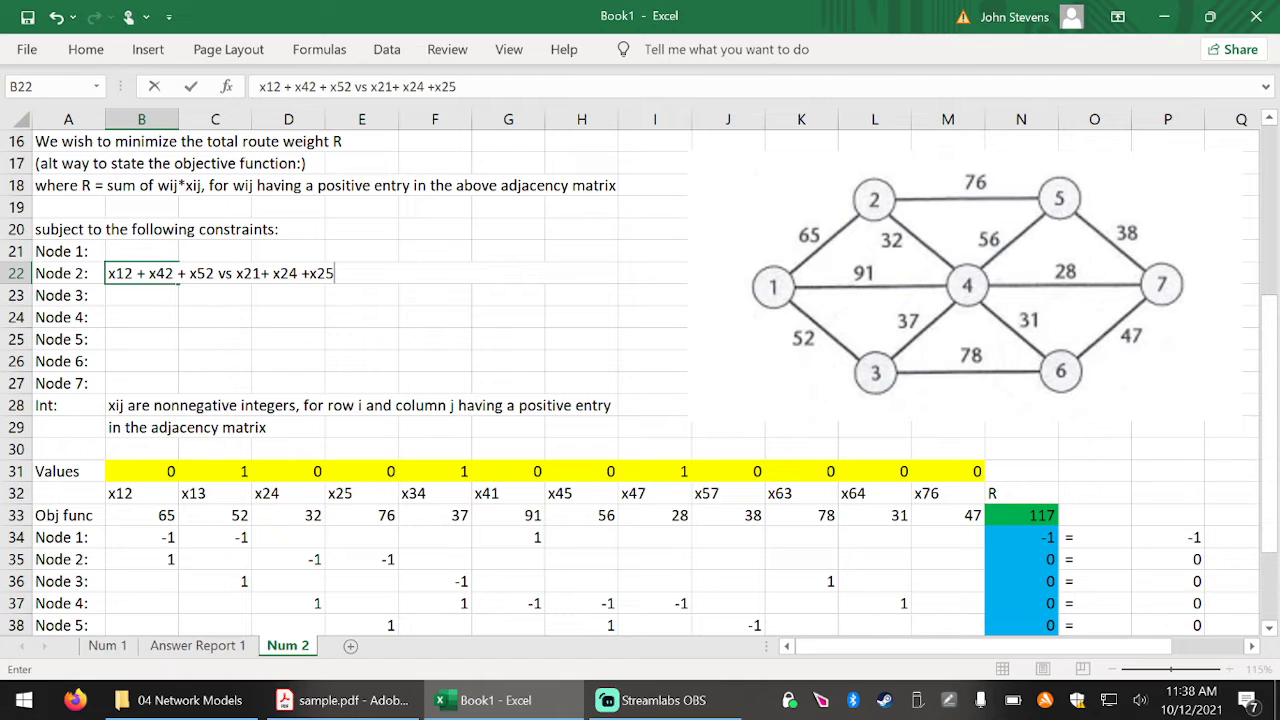
pyautogui.moveTo(188, 273); pyautogui.dragTo(215, 273)
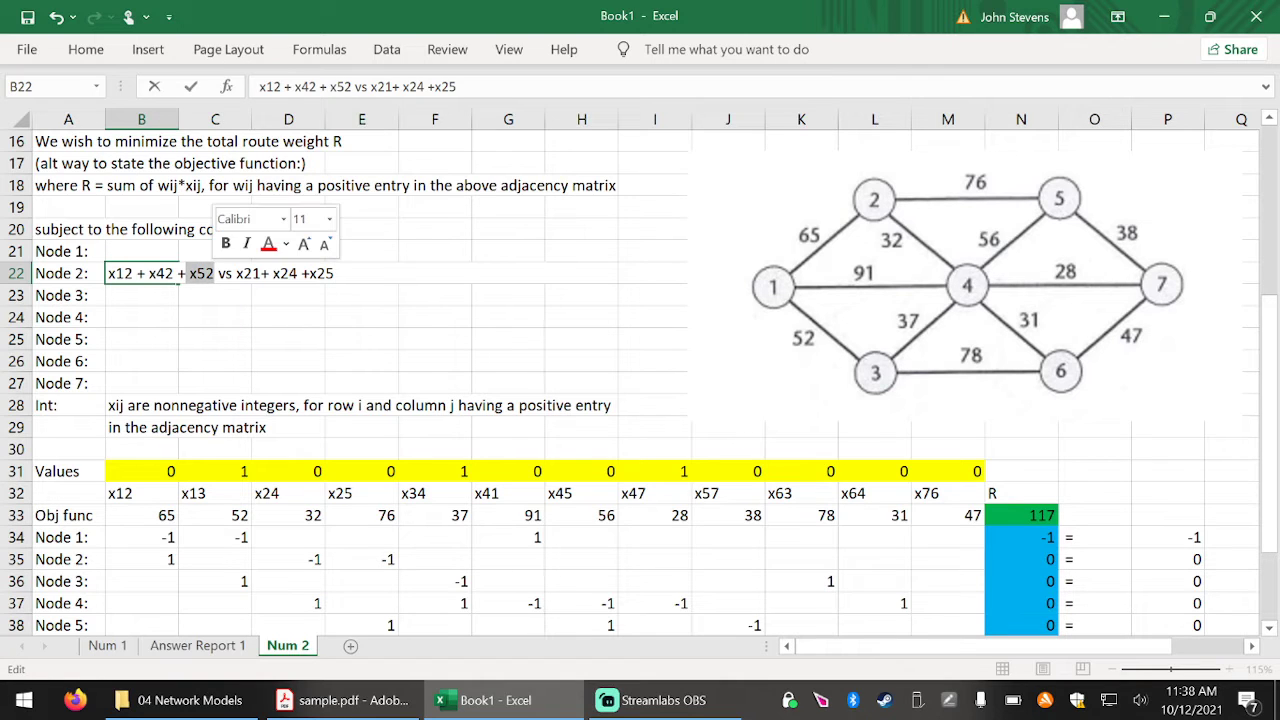
pyautogui.doubleClick(323, 273)
pyautogui.click(313, 273)
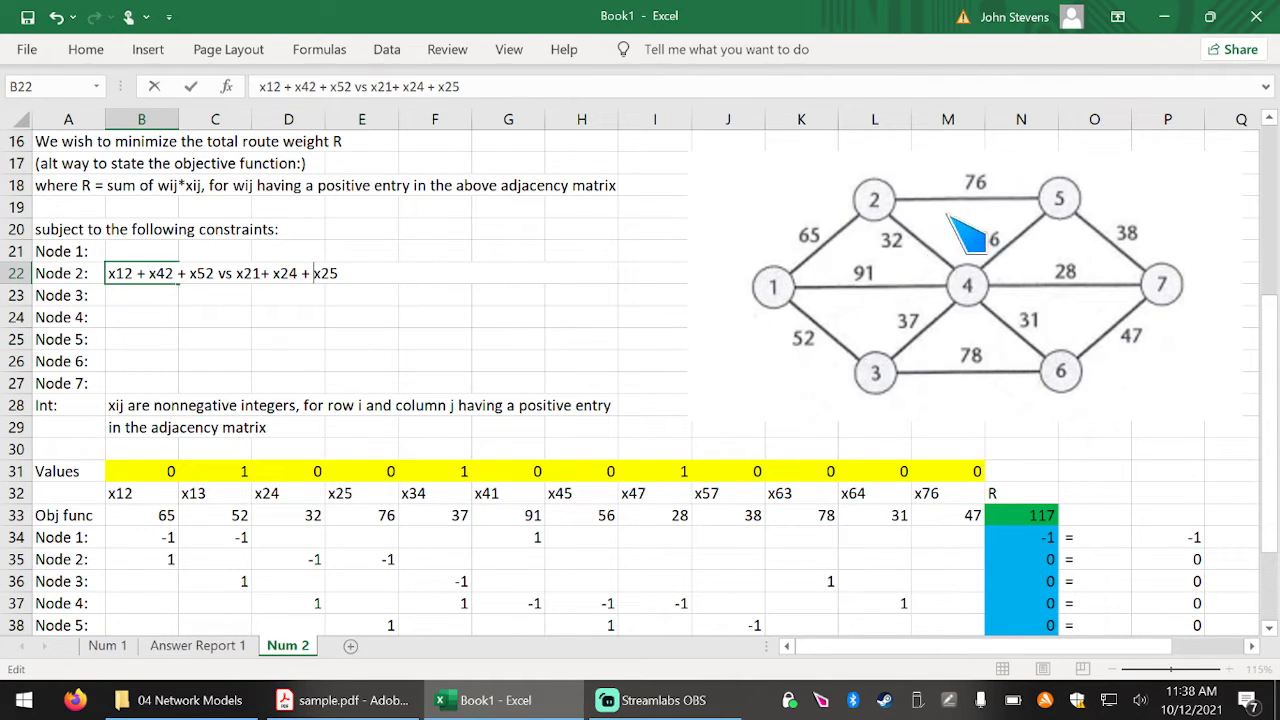
# Replace "vs" with an equals sign between the incoming and outgoing terms of the node 2 expression in B22.
pyautogui.click(226, 276)
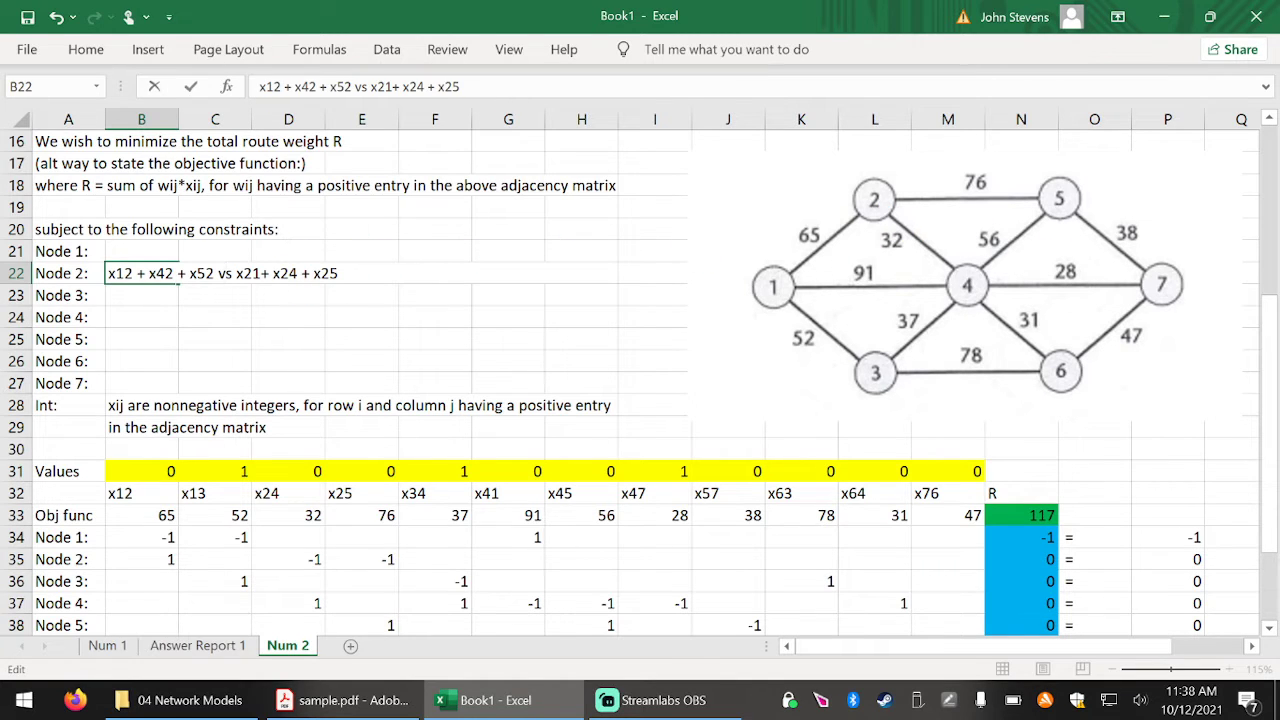
pyautogui.click(230, 273)
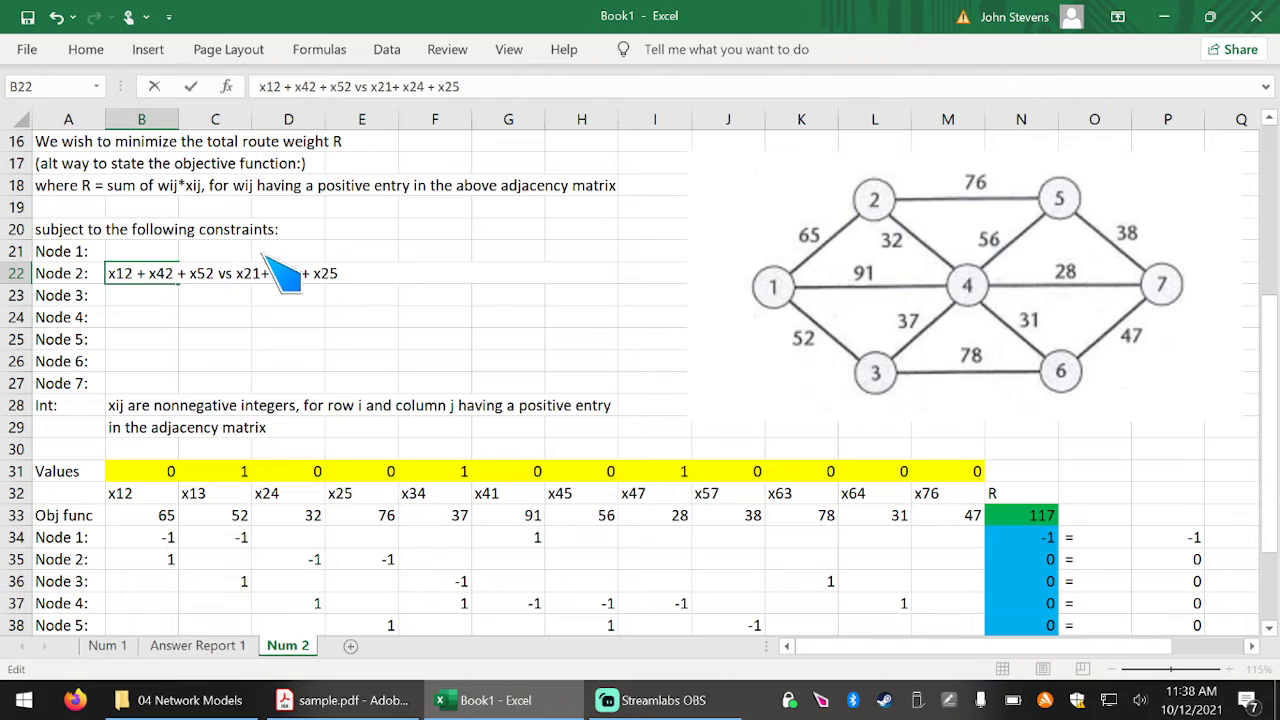
pyautogui.press('BackSpace')
pyautogui.press('BackSpace')
pyautogui.write('=')
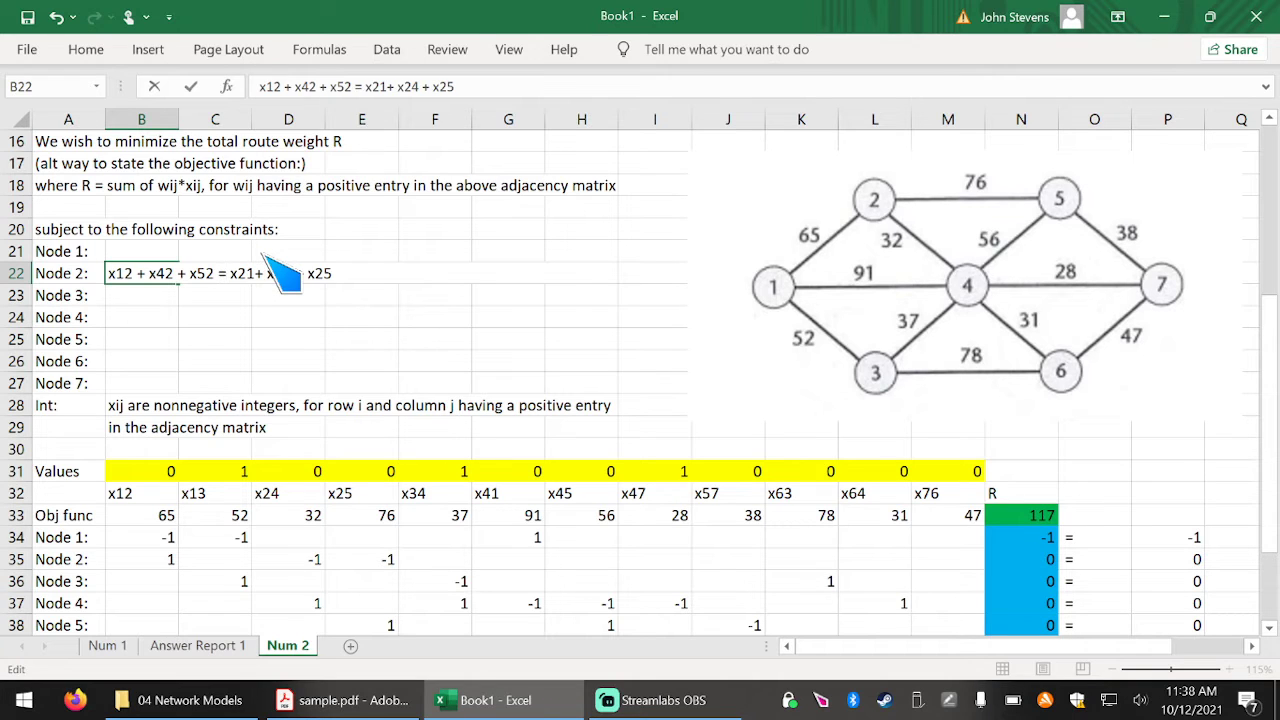
pyautogui.press('End')
pyautogui.click(428, 273)
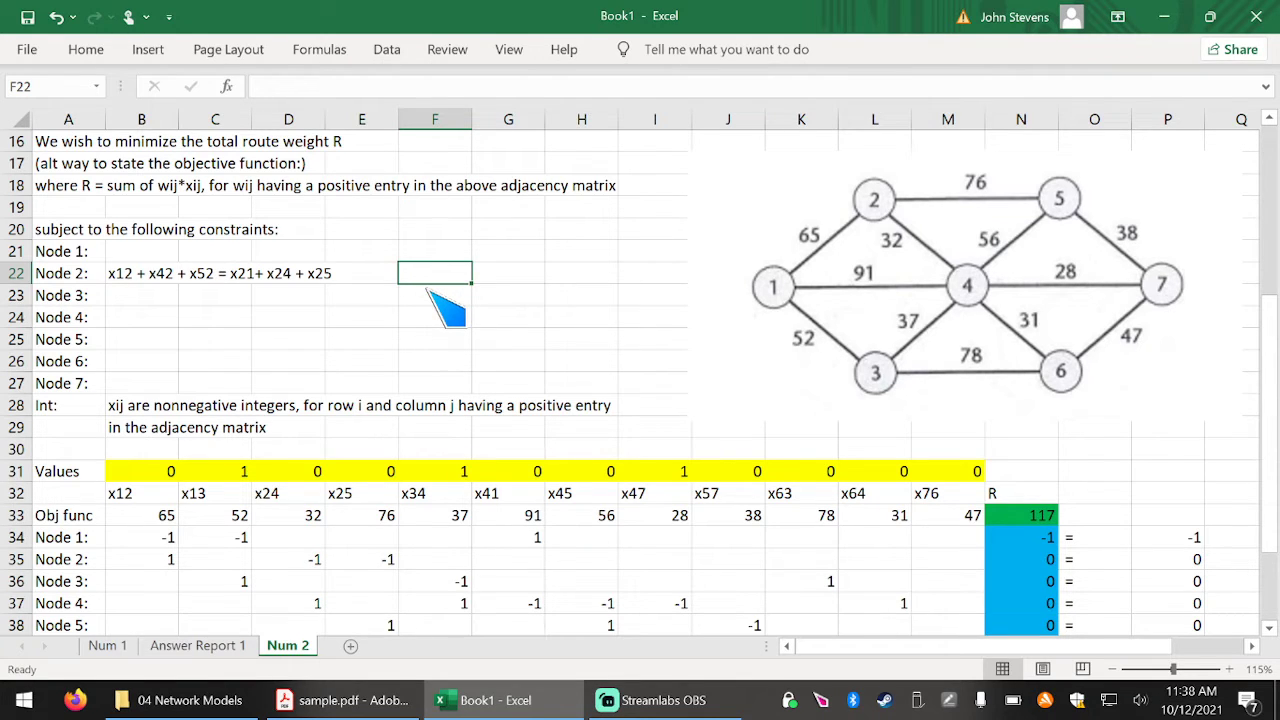
# Enter the node 2 constraint in F22 as x12 + x42 + x52 - x21 - x24 - x25 = 0.
pyautogui.write('x12')
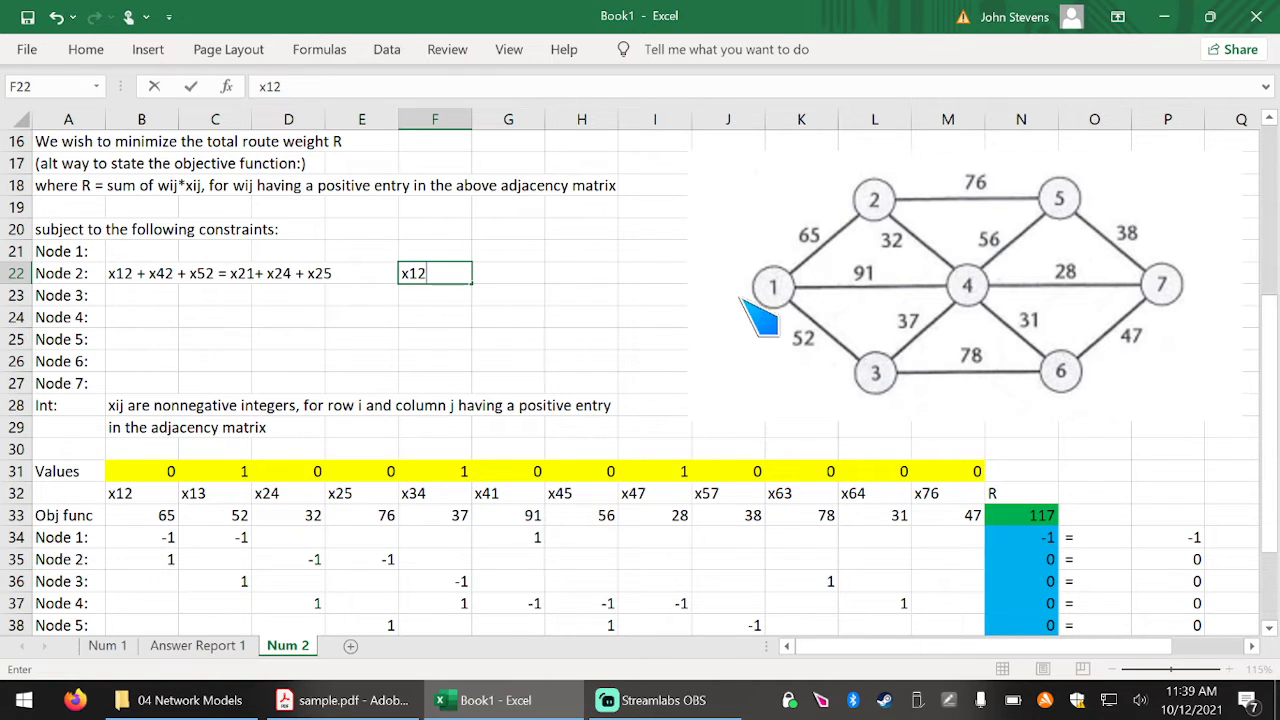
pyautogui.write('+ ')
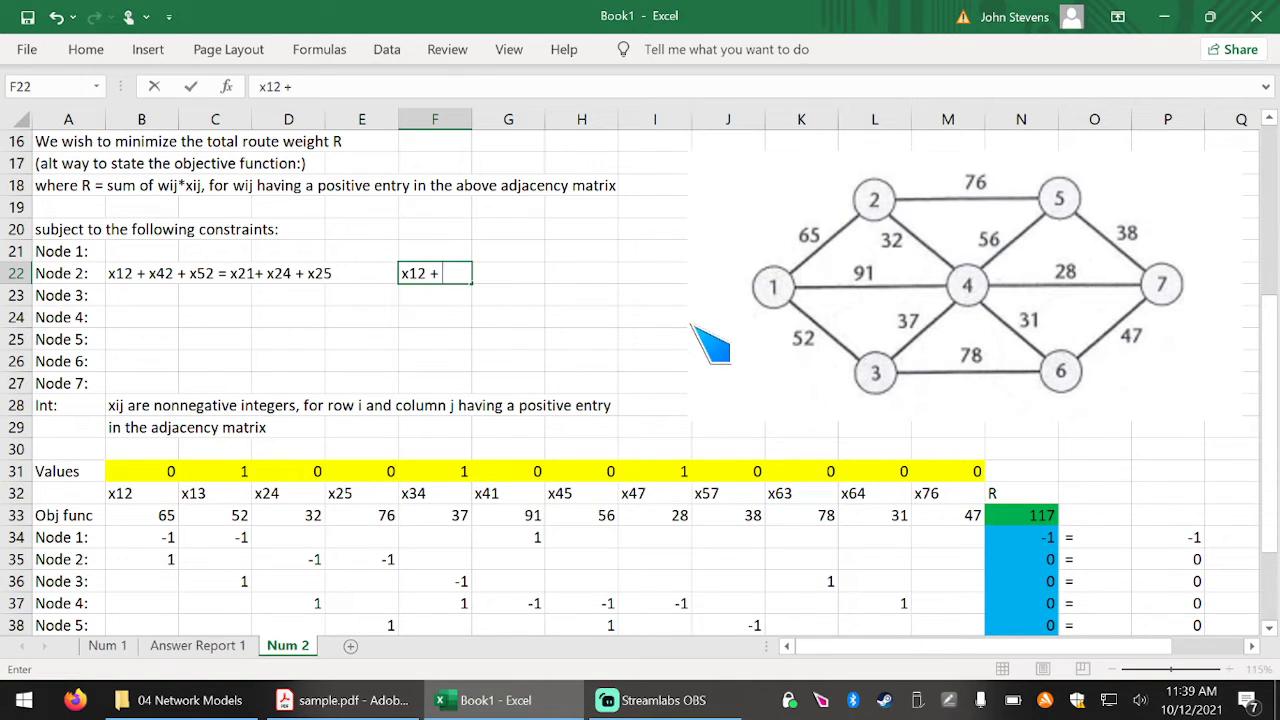
pyautogui.write('x42 + x52')
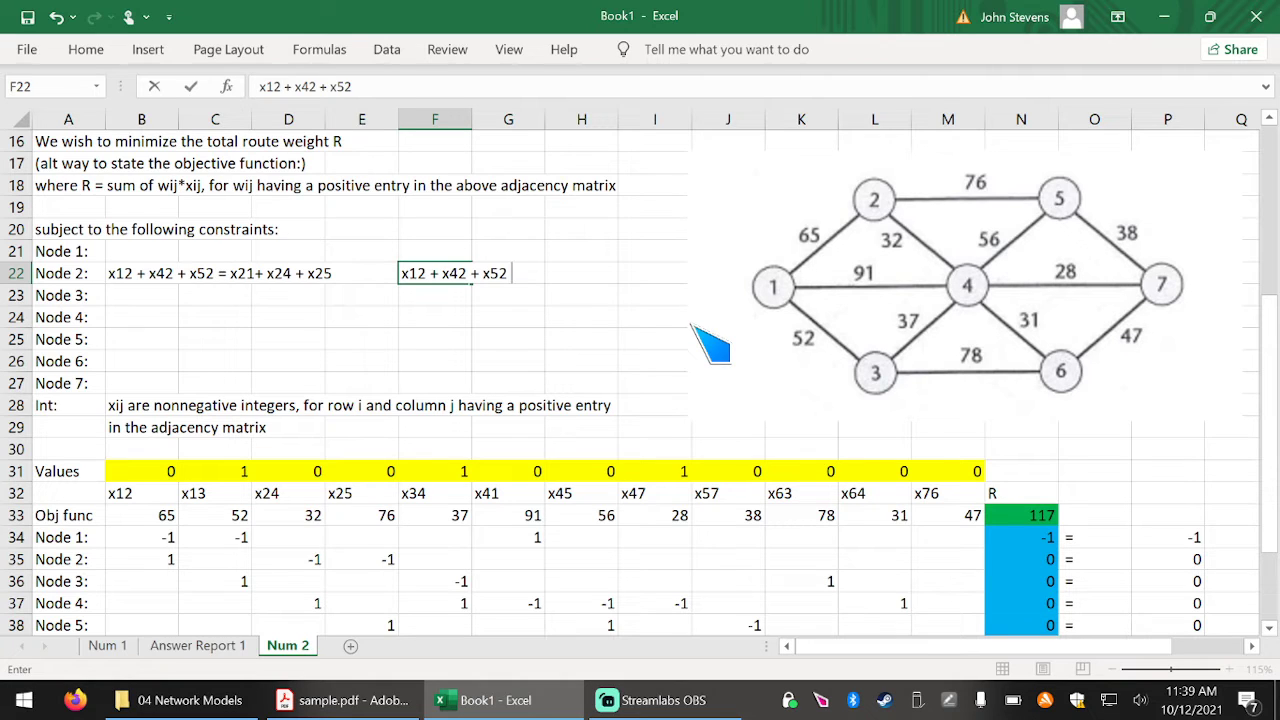
pyautogui.write('- x21 - x24 - x')
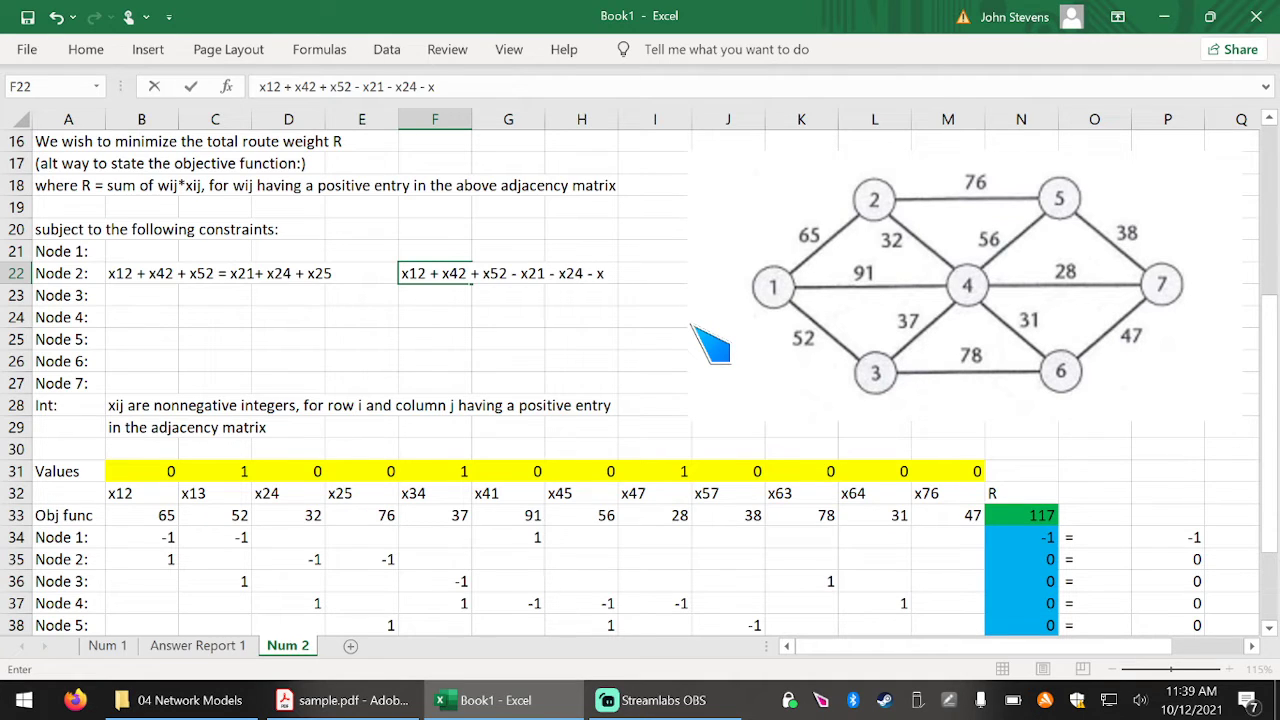
pyautogui.write('25 = 0')
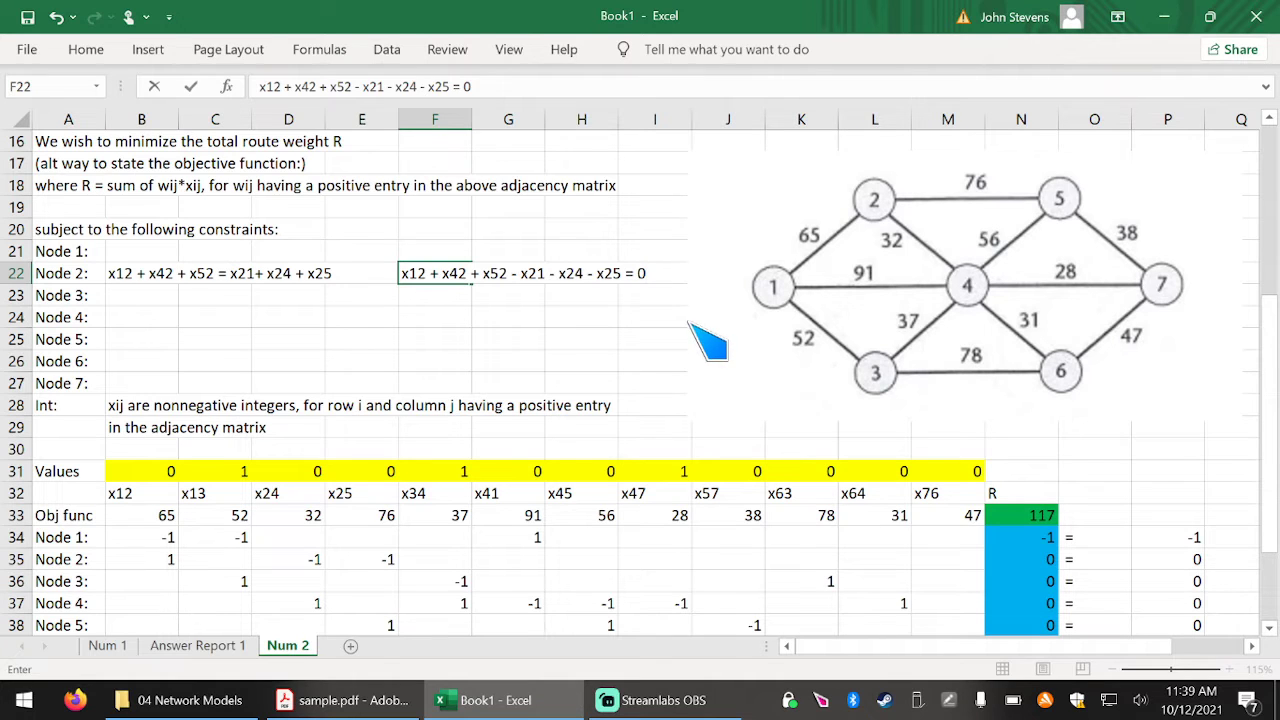
pyautogui.click(692, 326)
pyautogui.click(648, 318)
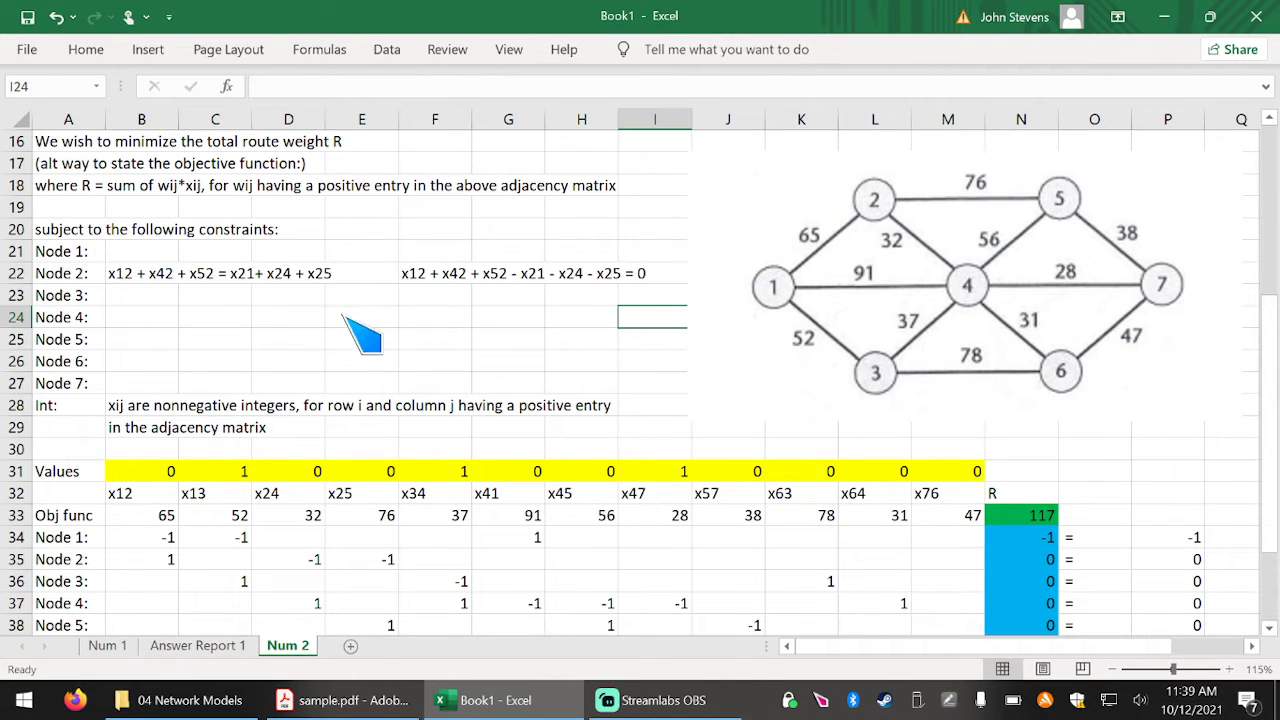
# Clear the two-sided node 2 equation from B22 and move the zero-form constraint from F22 into B22.
pyautogui.click(425, 300)
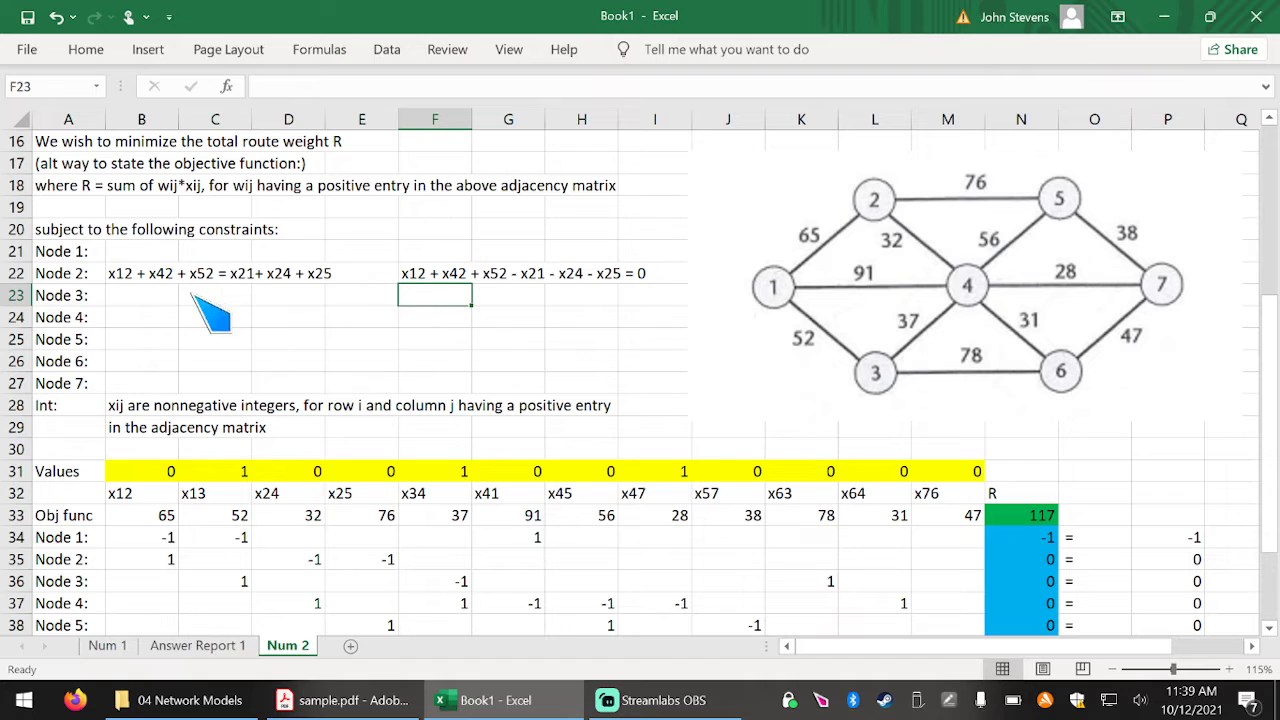
pyautogui.click(126, 280)
pyautogui.press('Delete')
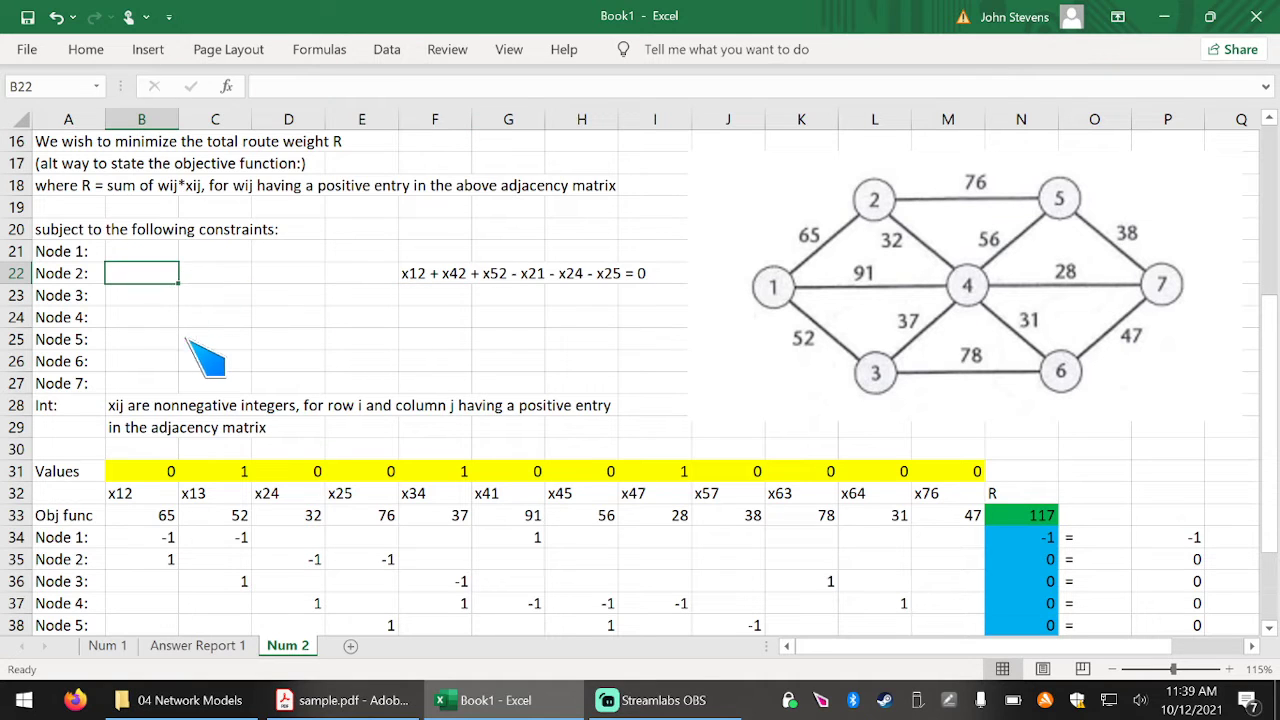
pyautogui.click(432, 282)
pyautogui.moveTo(432, 290); pyautogui.dragTo(140, 292)
pyautogui.press('Return')
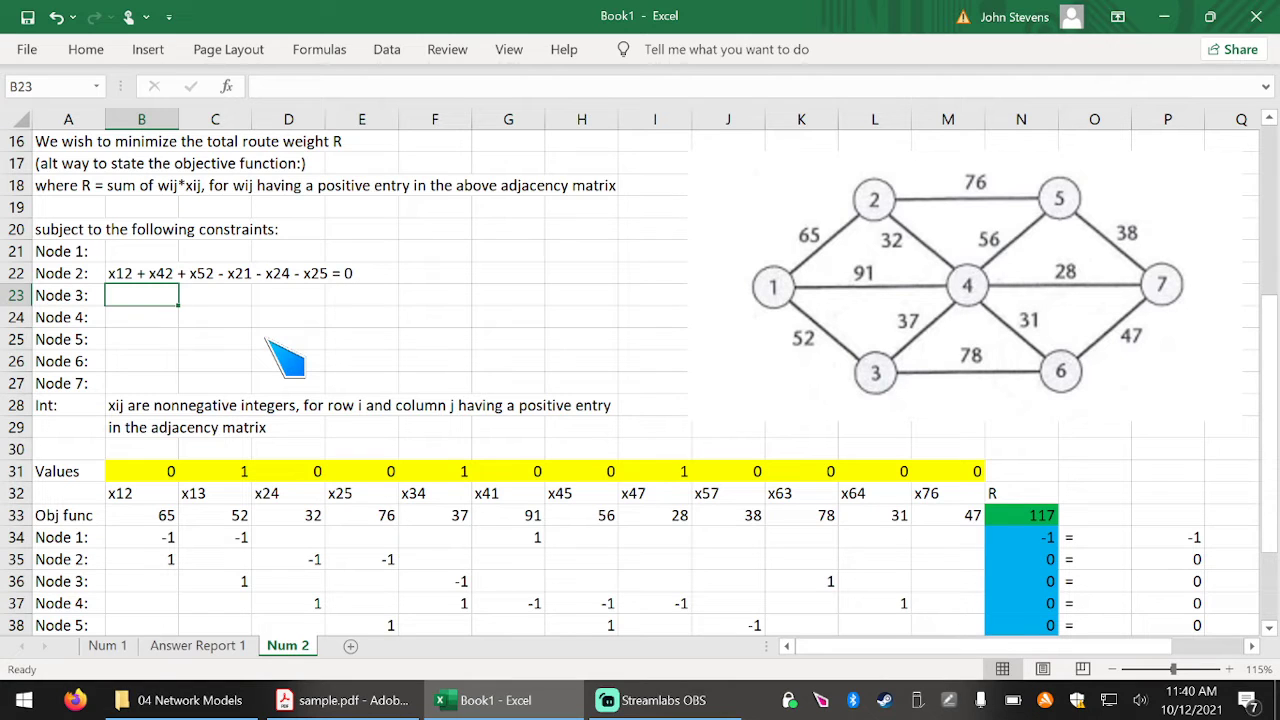
# Enter the node 3 constraint in B23 as x13 + x43 + x63 - x31 - x34 - x36 = 0.
pyautogui.write('x31+')
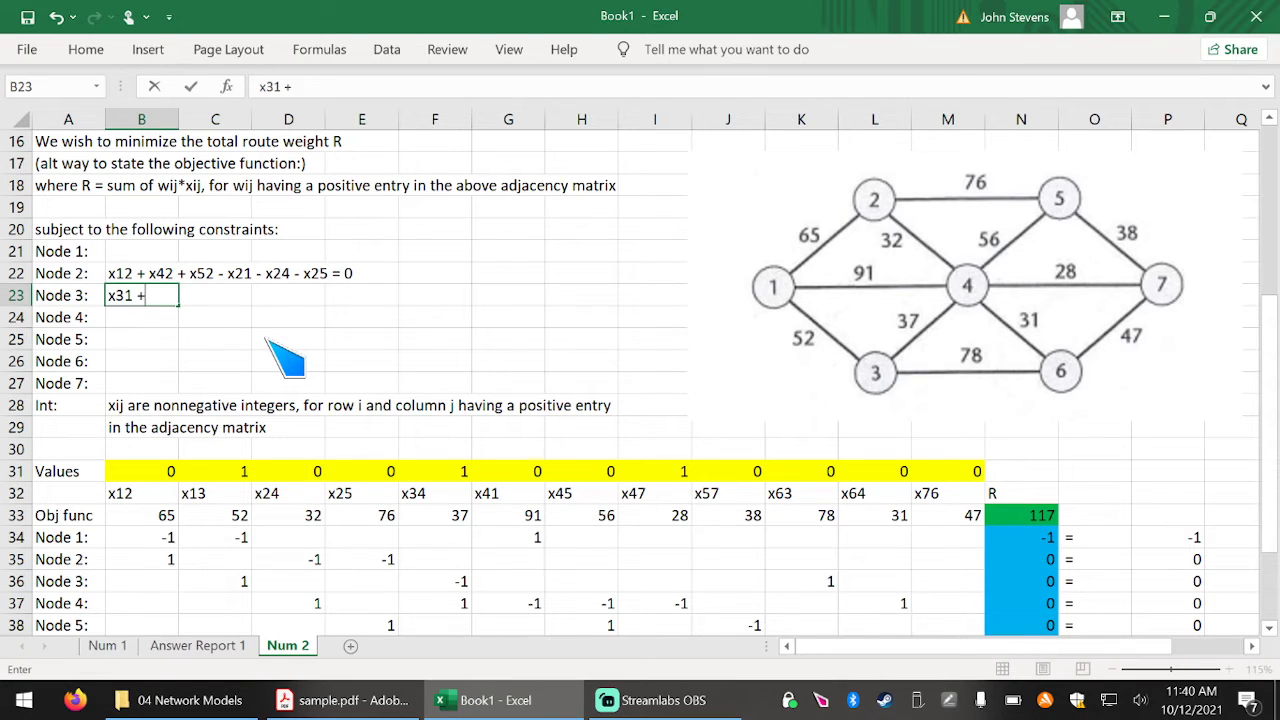
pyautogui.press('BackSpace')
pyautogui.press('BackSpace')
pyautogui.press('BackSpace')
pyautogui.press('BackSpace')
pyautogui.write('13+')
pyautogui.press('BackSpace')
pyautogui.write('+')
pyautogui.write('x43 +')
pyautogui.write('x63 -')
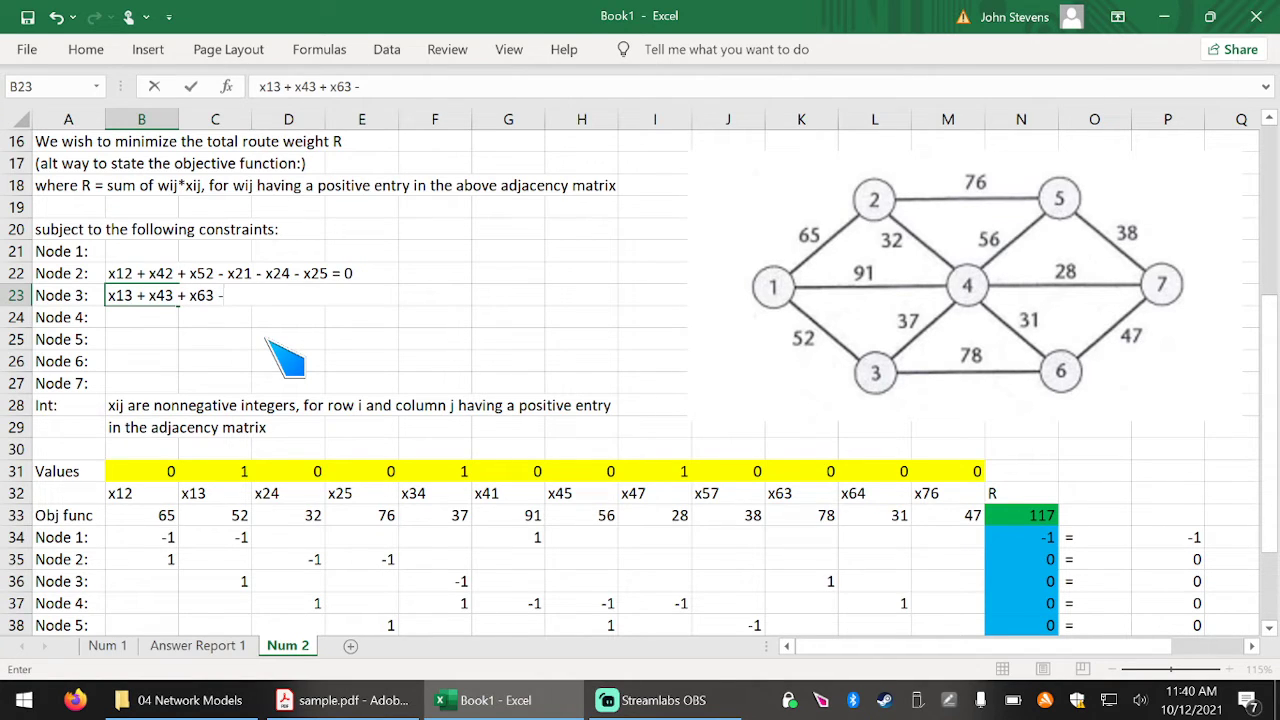
pyautogui.write(' x31 - x34 - x')
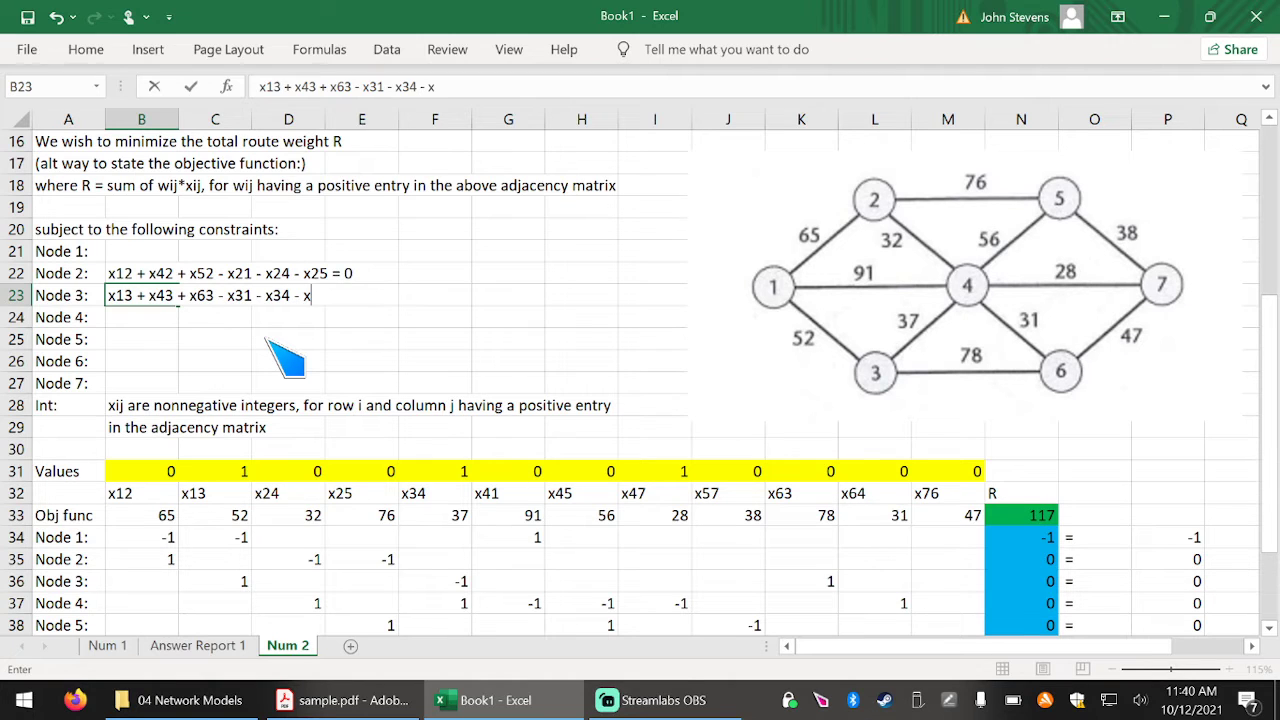
pyautogui.write('36 = 0')
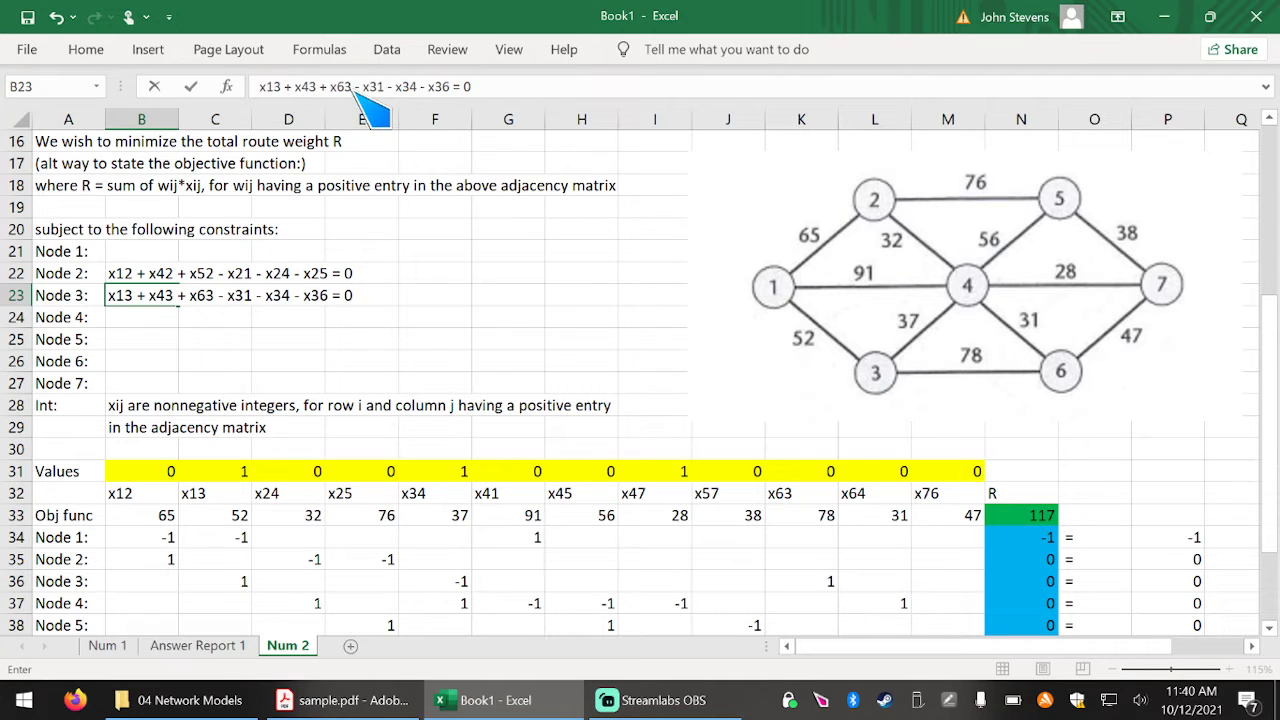
pyautogui.moveTo(352, 87); pyautogui.dragTo(261, 86)
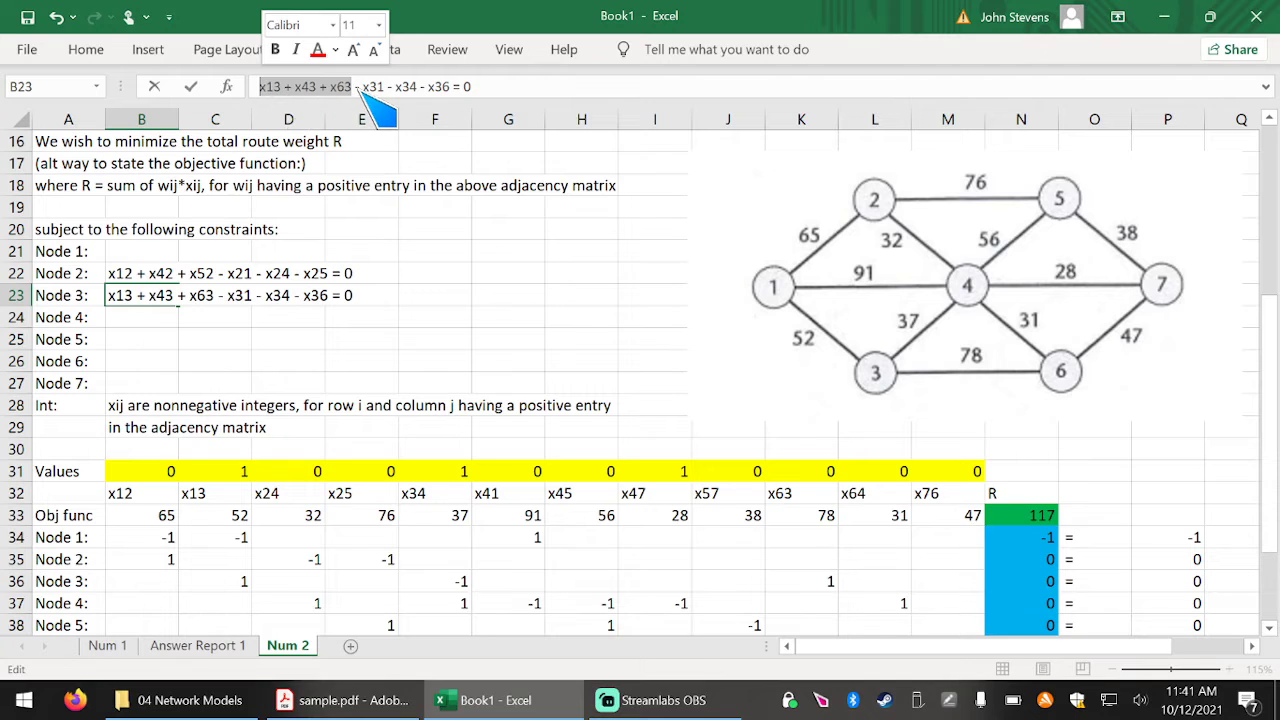
pyautogui.moveTo(356, 87); pyautogui.dragTo(450, 88)
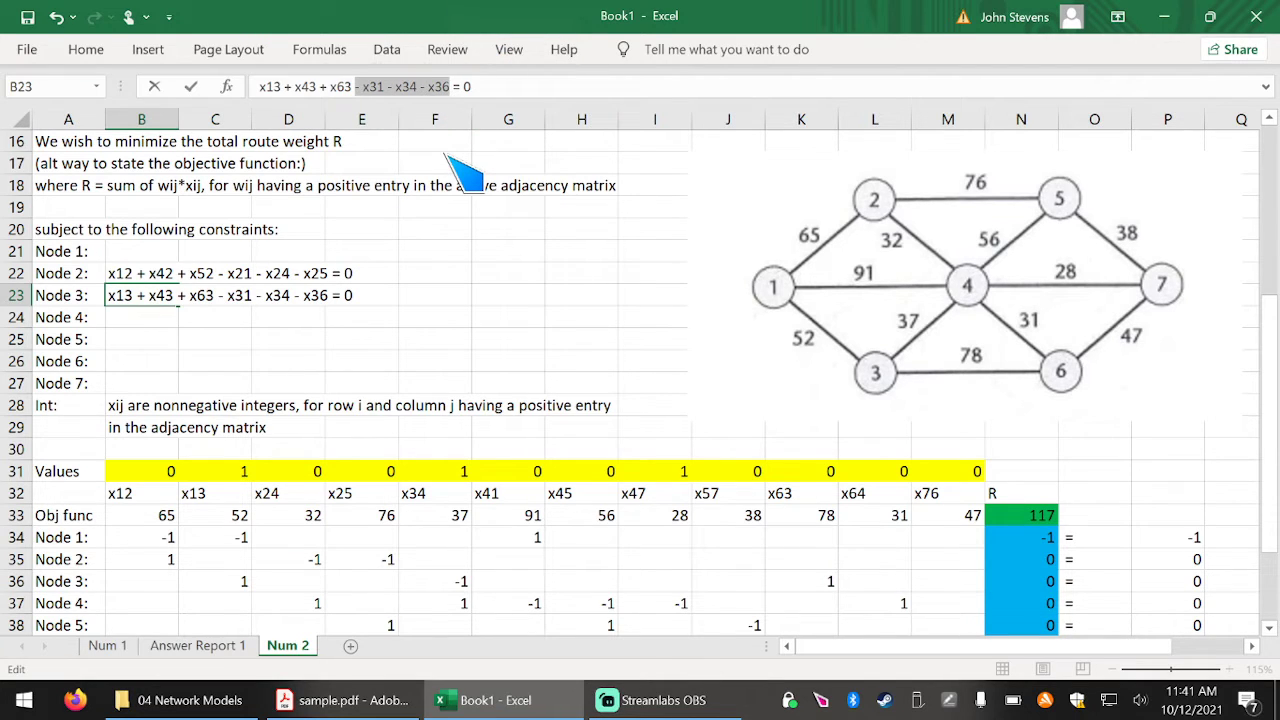
pyautogui.press('End')
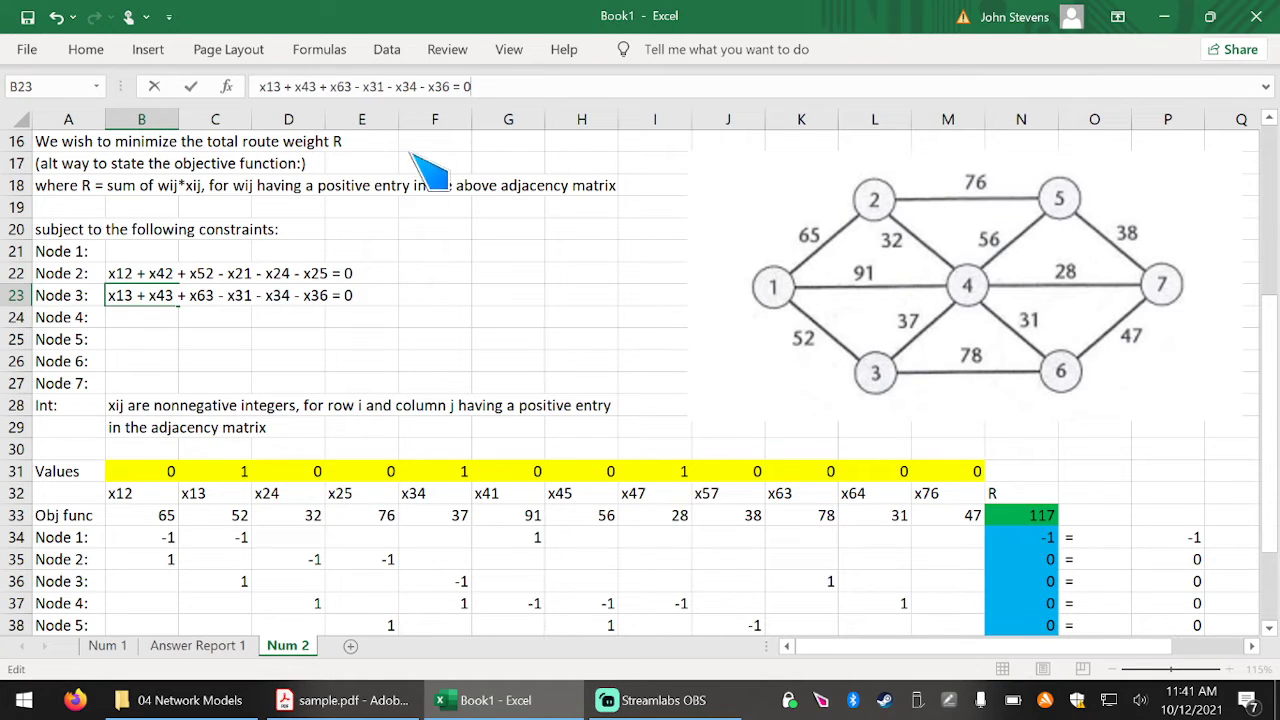
pyautogui.press('Return')
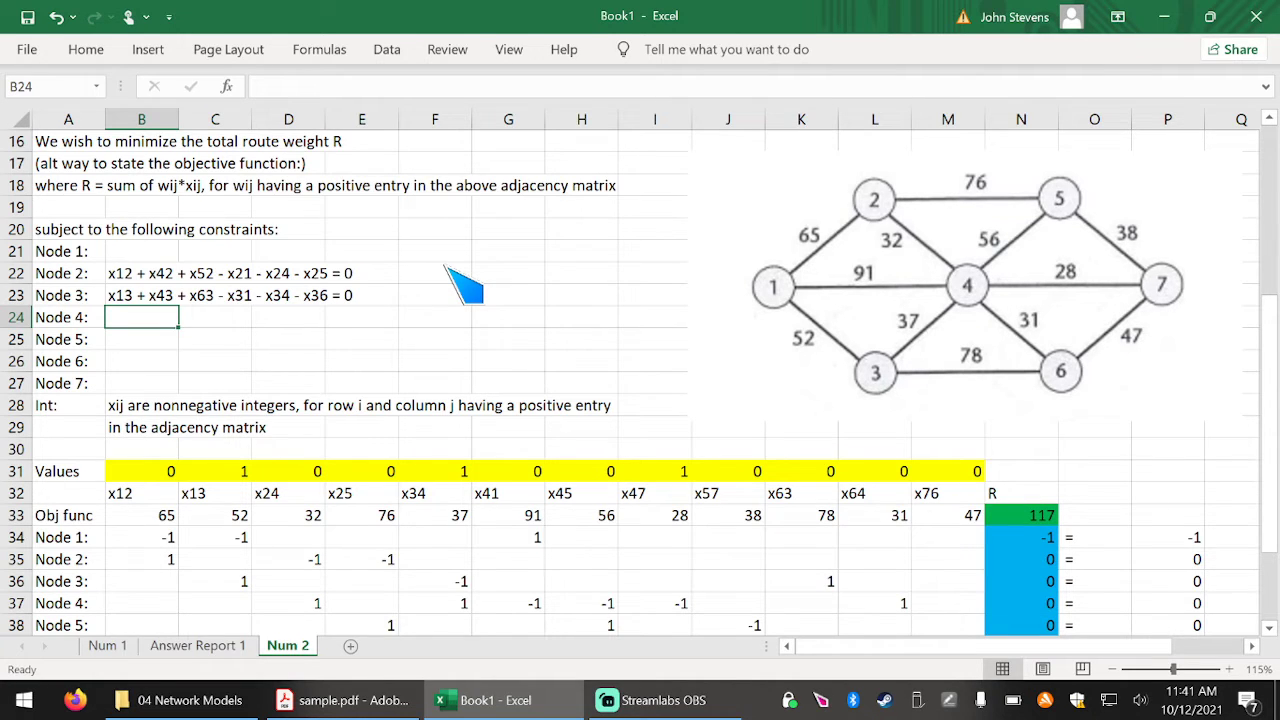
# Enter the node 4 constraint in B24 as x14+x24+x34+x54+x64+x74 -x41-x42-x43-x45-x46-x47 = 0.
pyautogui.write('x1')
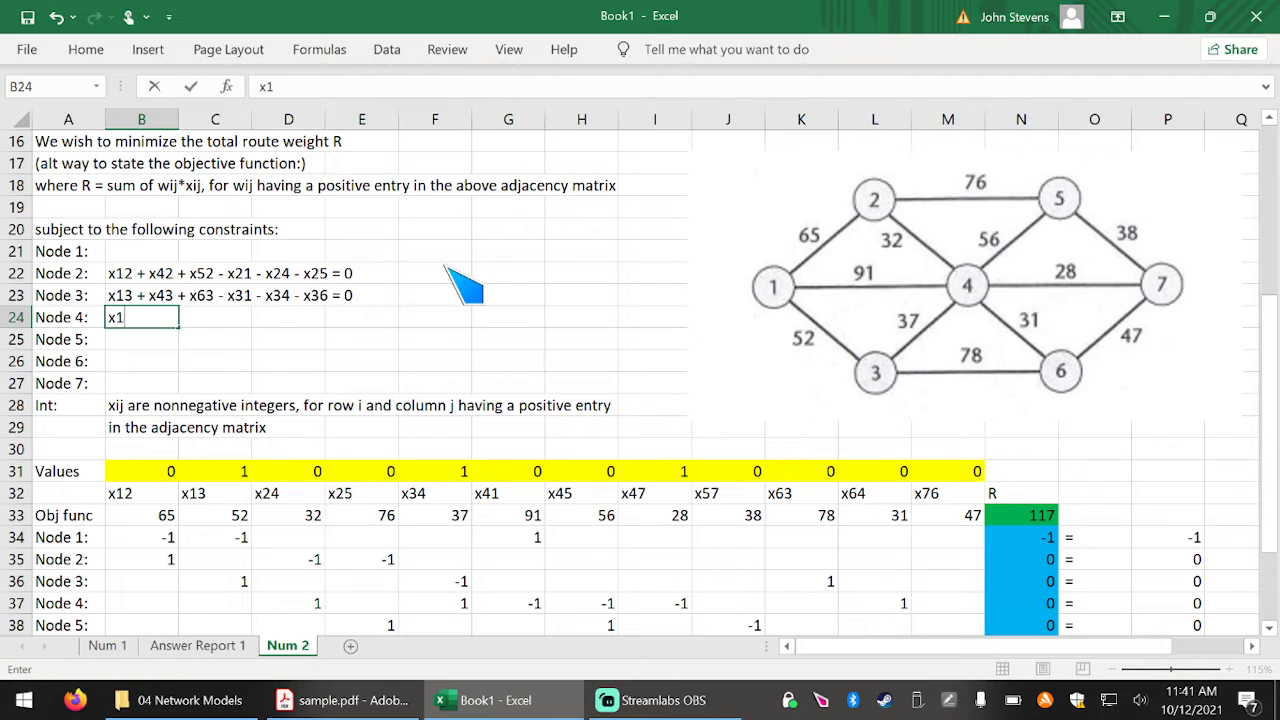
pyautogui.write('4+x24+x34+')
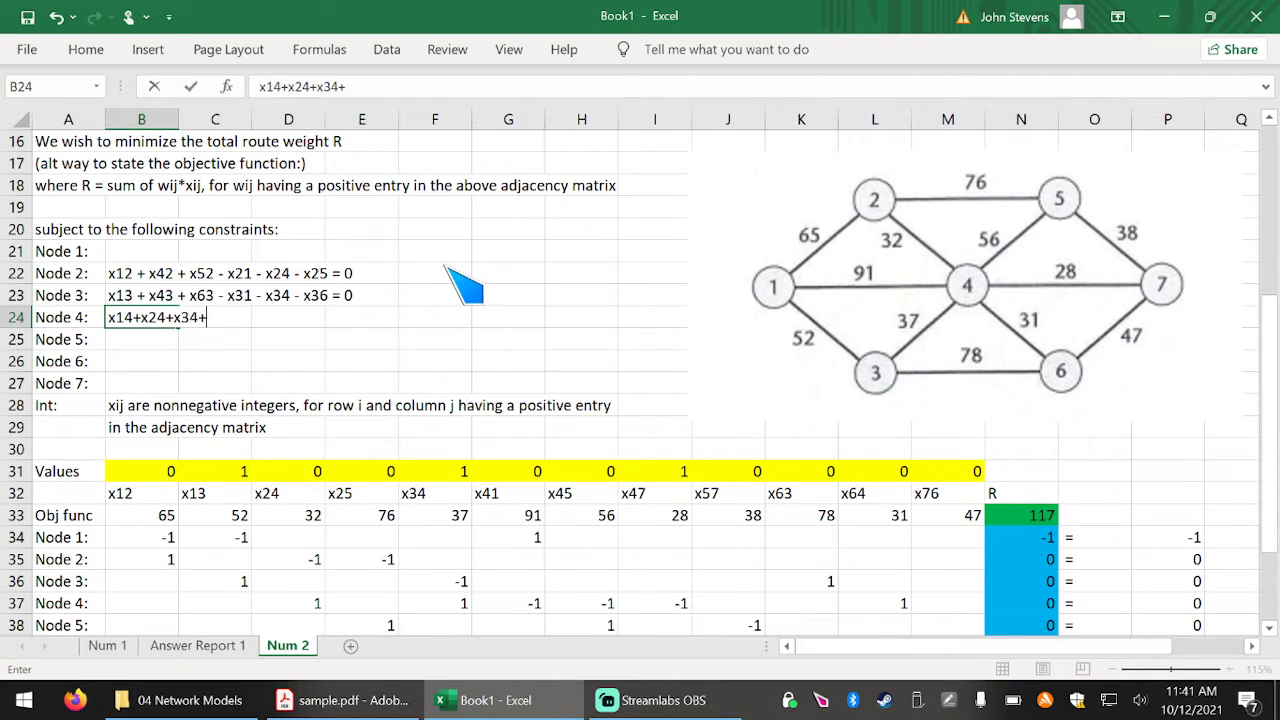
pyautogui.write('x54+')
pyautogui.write('x')
pyautogui.write('6')
pyautogui.write('4+x')
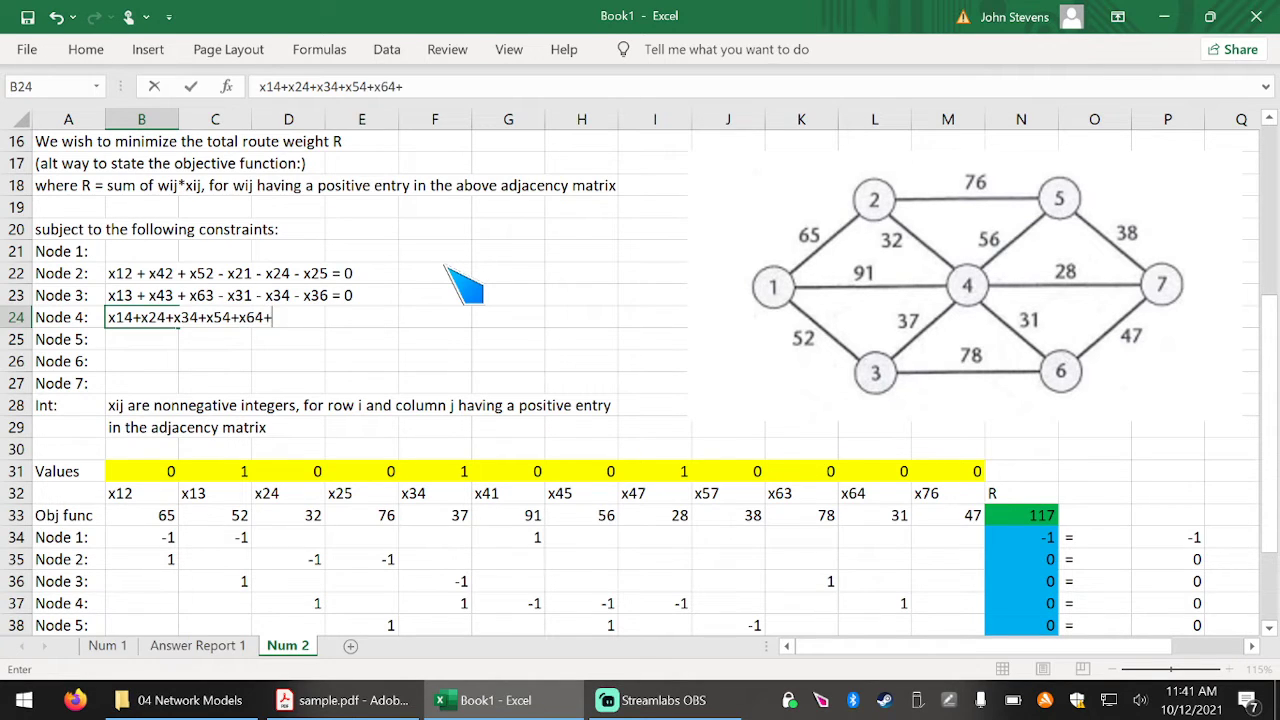
pyautogui.write('74 -')
pyautogui.write('x41-x')
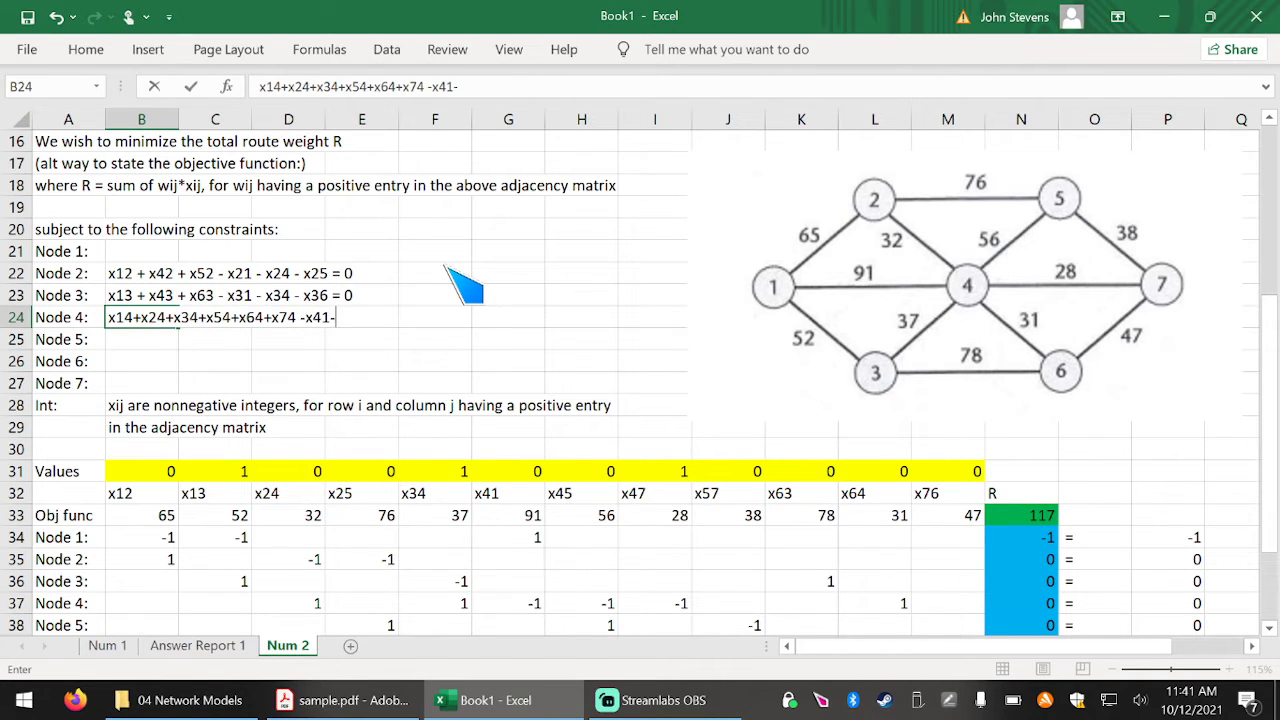
pyautogui.write('42-x43-x')
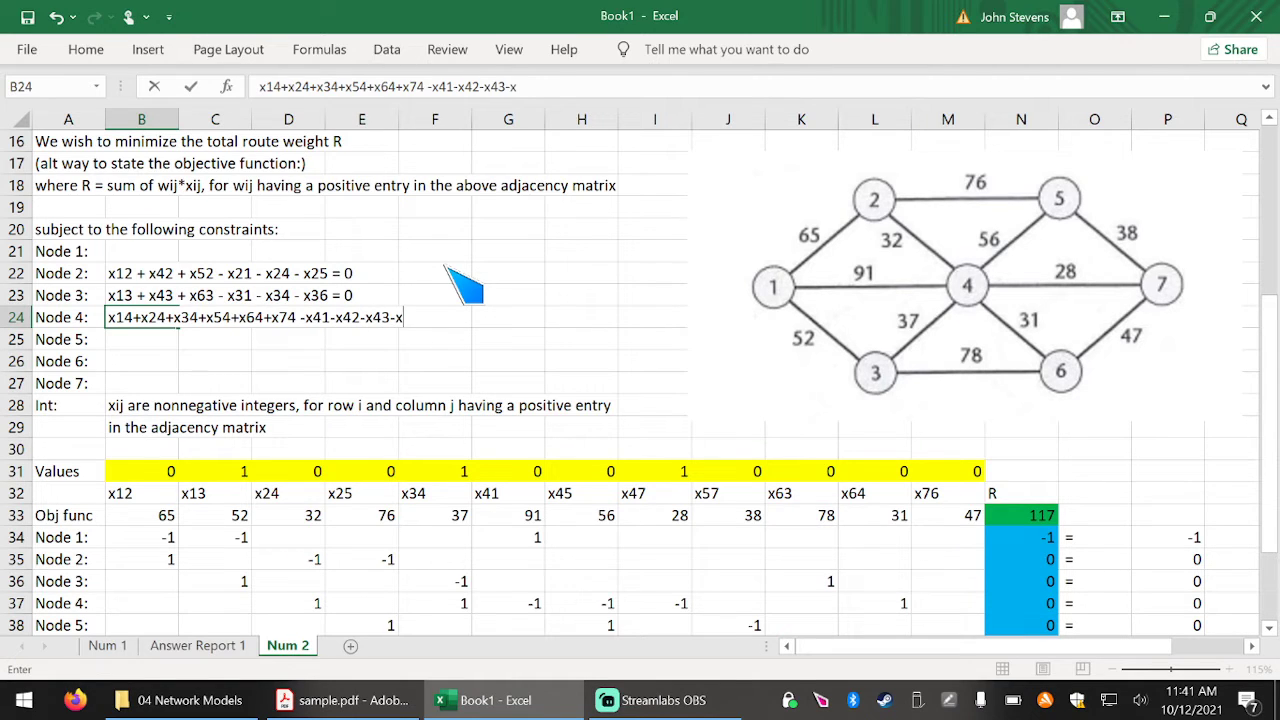
pyautogui.write('45-x46-x47 = 0')
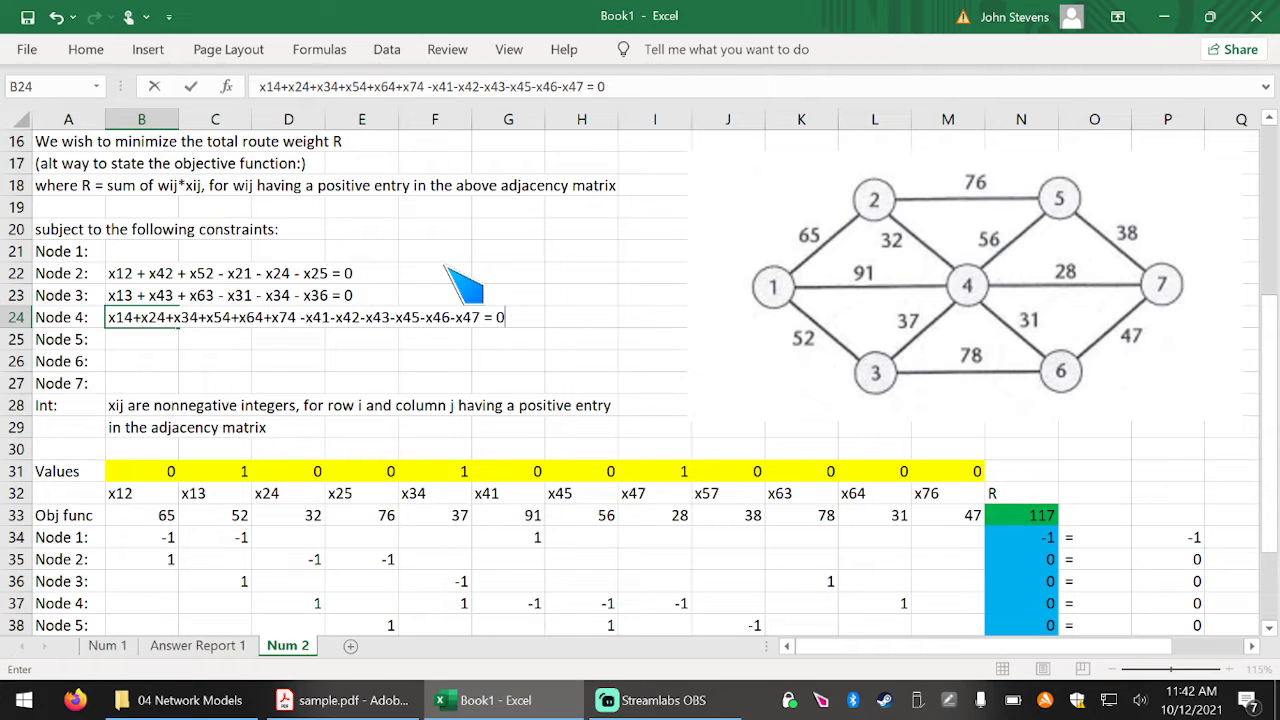
pyautogui.click(170, 340)
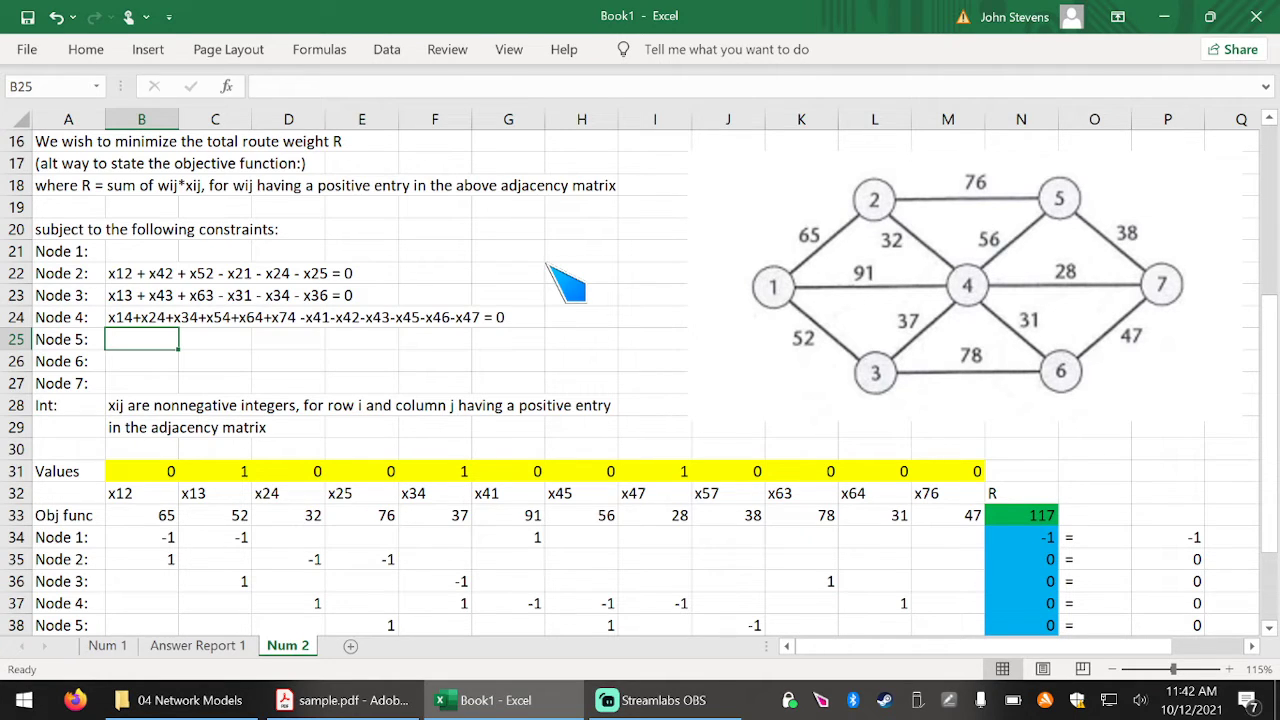
# Enter the node 5 constraint in B25 as x25 + x45 + x75 - x52 - x54 - x57 = 0.
pyautogui.write('x')
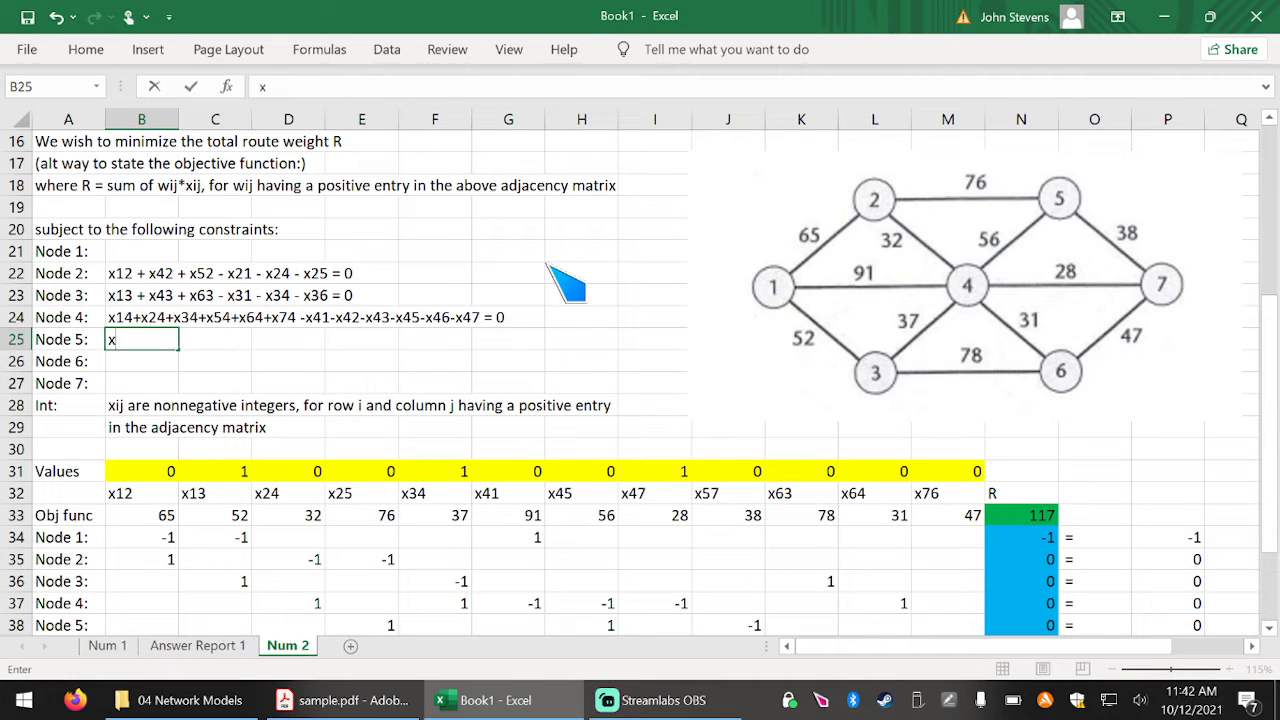
pyautogui.write('25 + x45+')
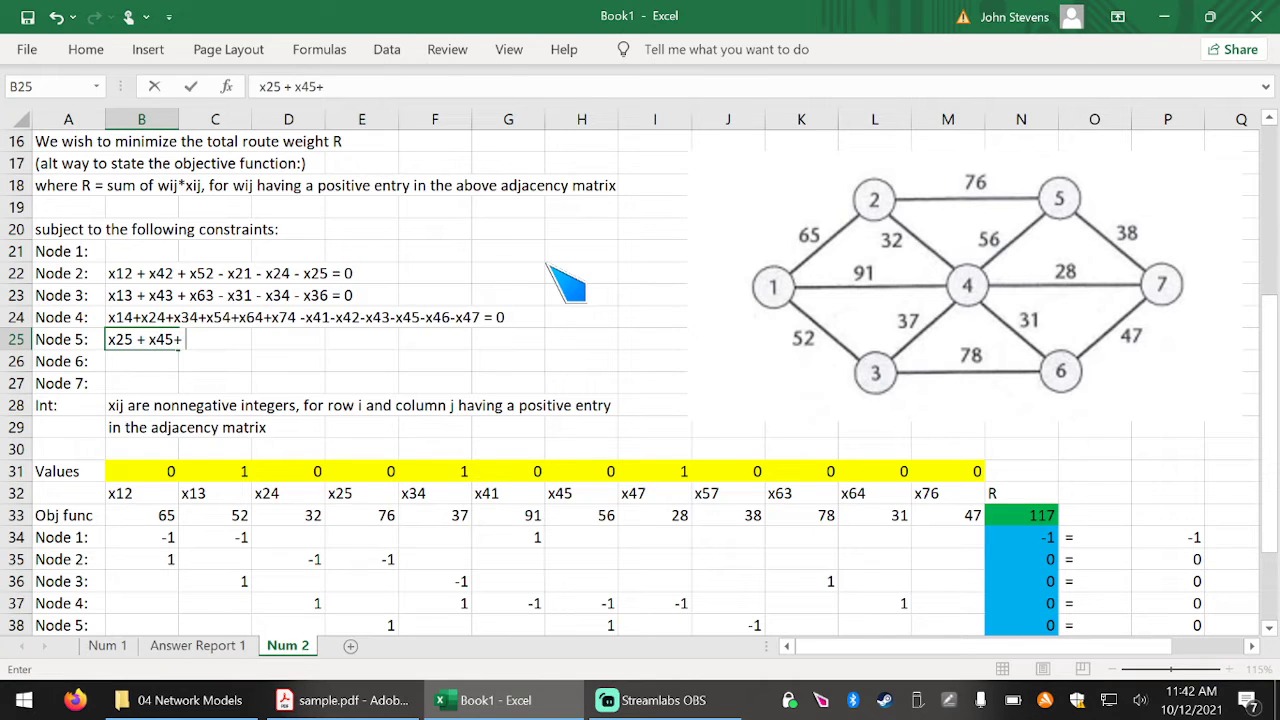
pyautogui.press('BackSpace')
pyautogui.write('+')
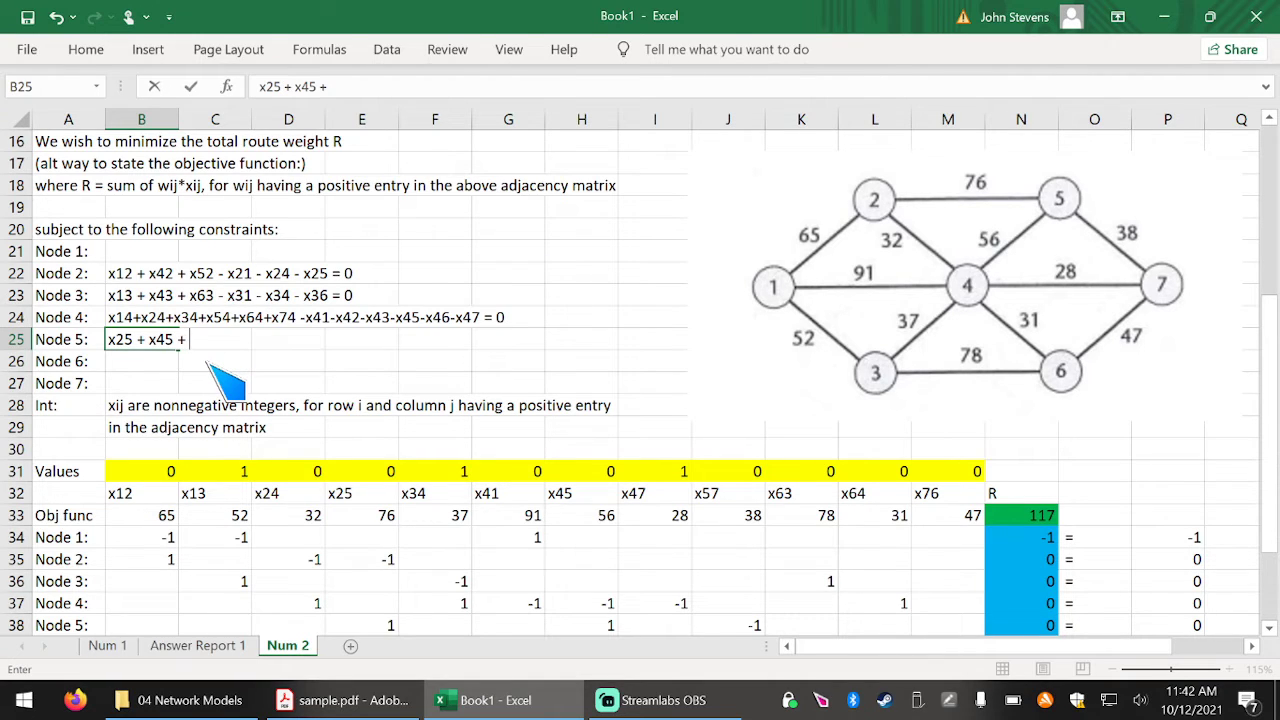
pyautogui.write('x75 - x52')
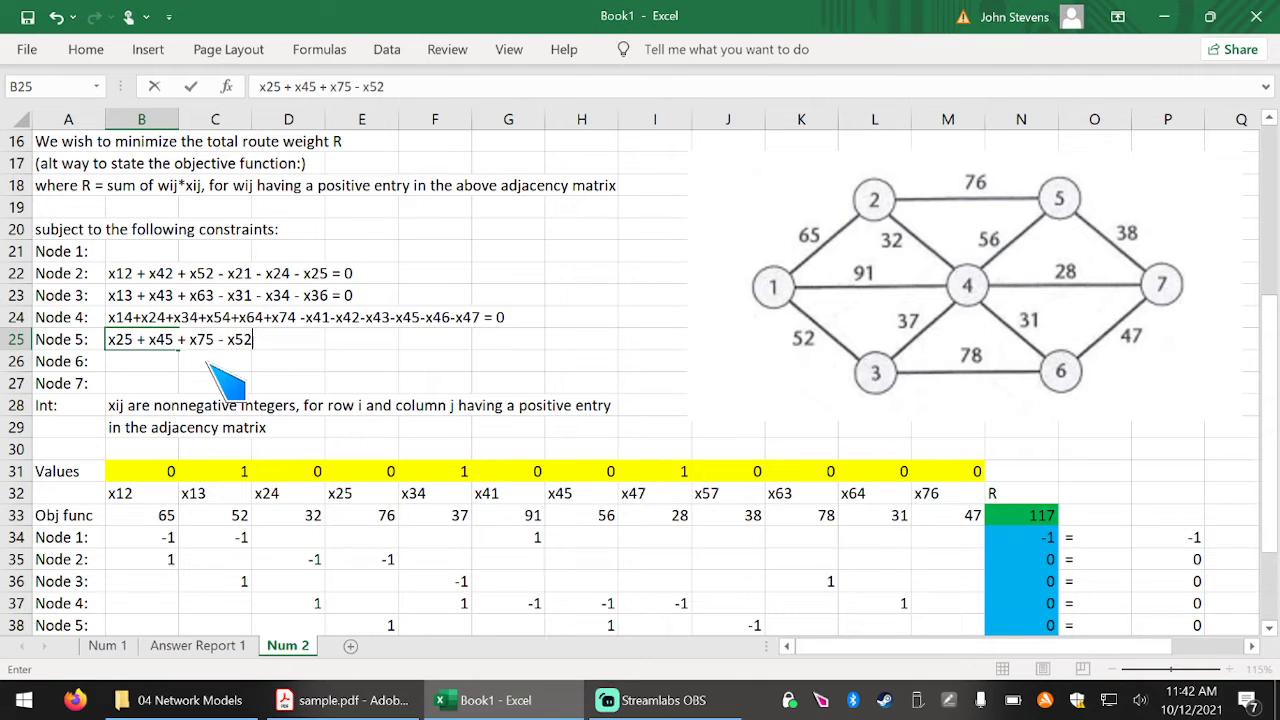
pyautogui.write(' - x54 - x57 = 0')
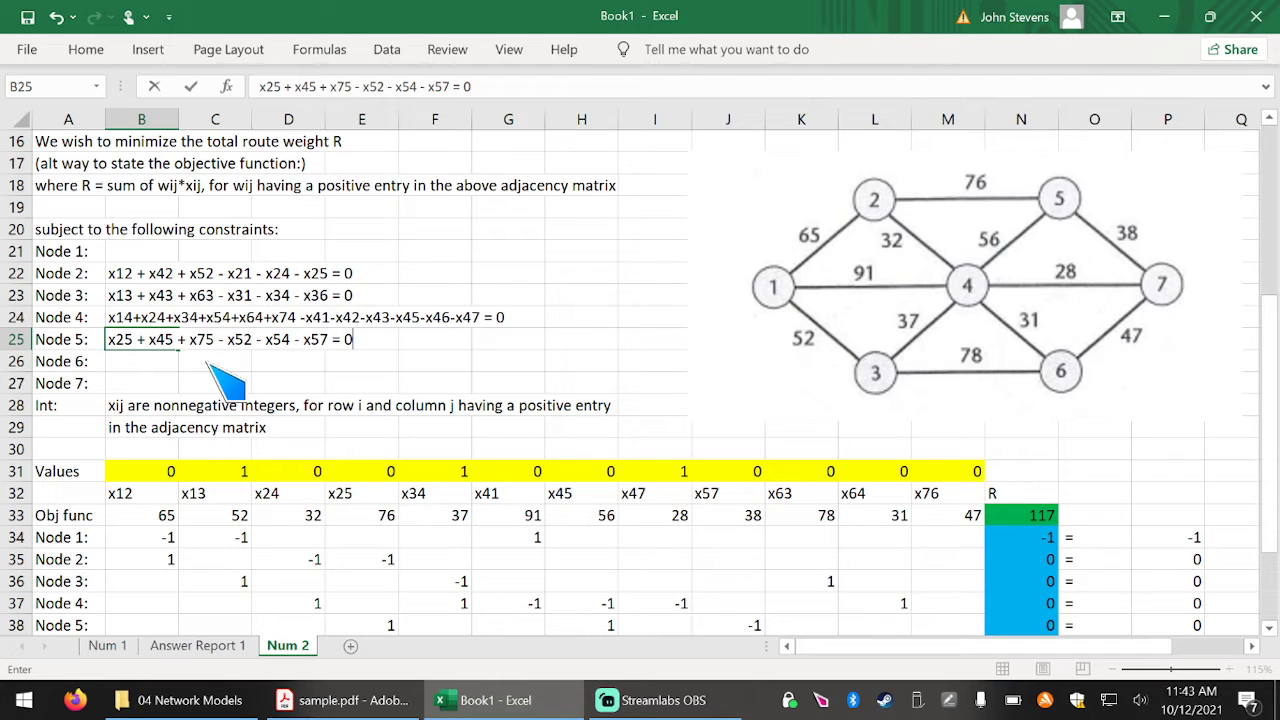
pyautogui.press('Return')
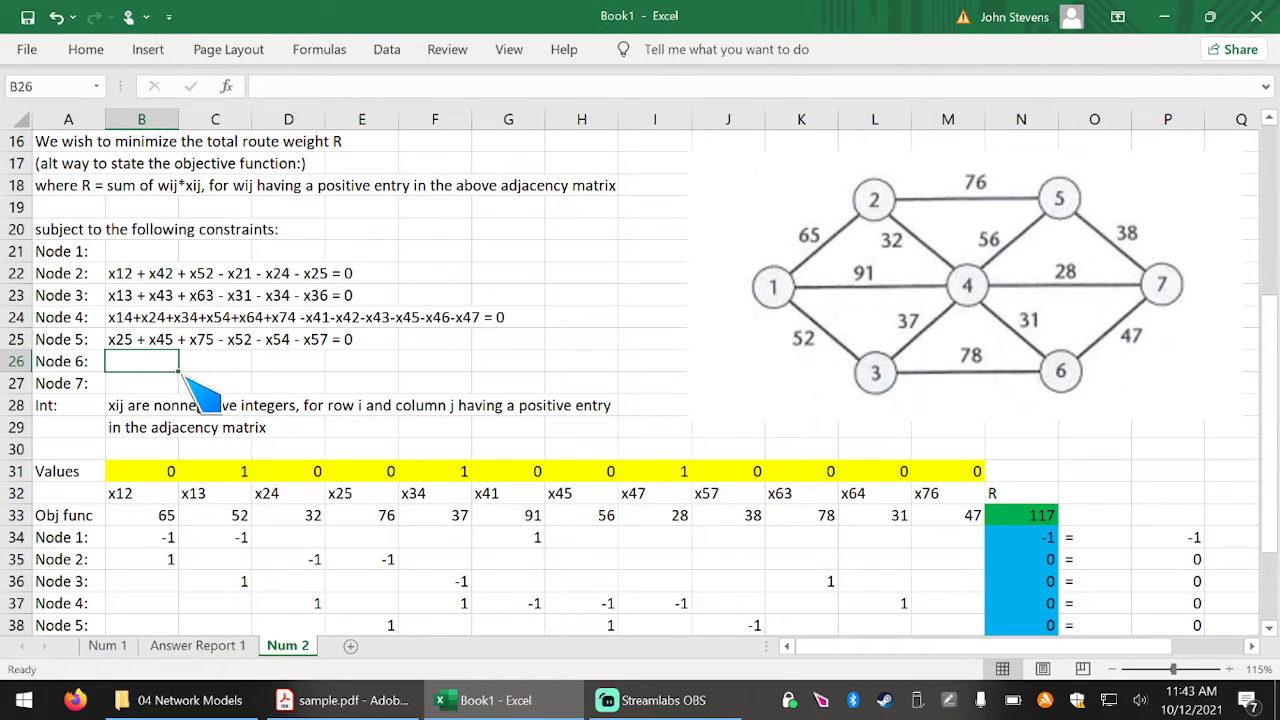
# Enter the node 6 constraint in B26 as x36 + x46 + x76 - x63 - x64 - x67 = 0.
pyautogui.write('x')
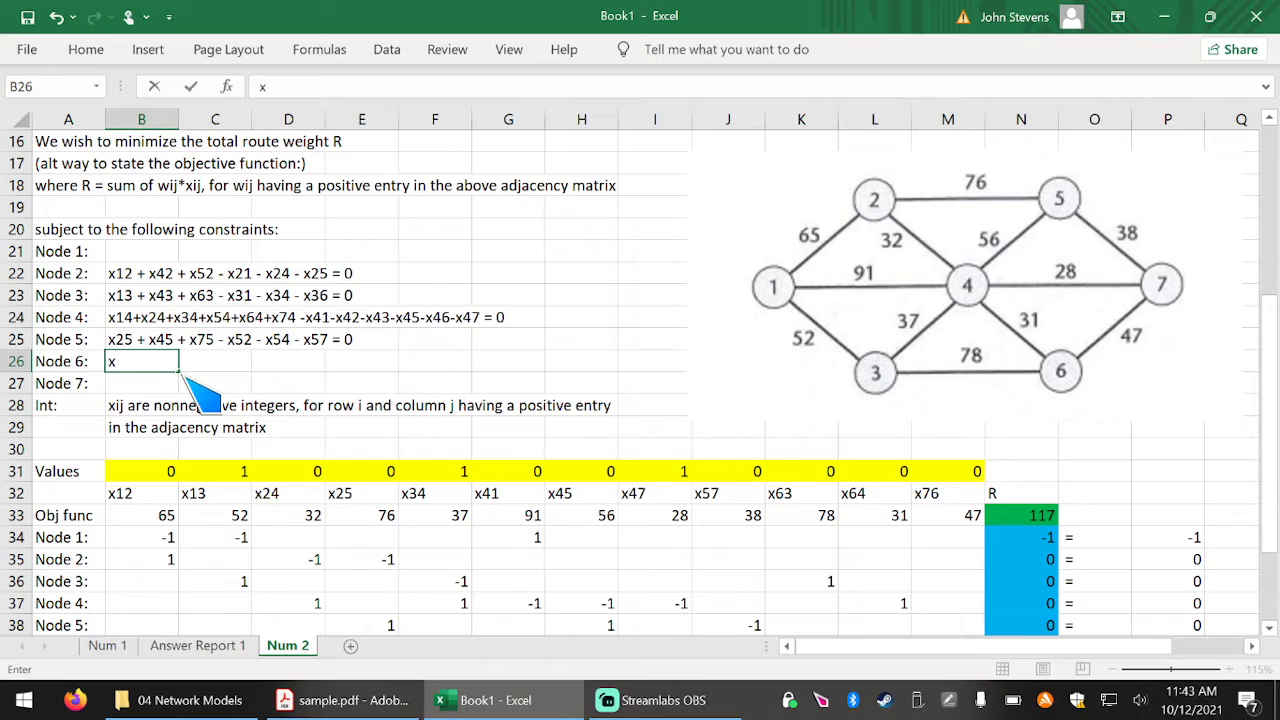
pyautogui.write('36 + x46 +')
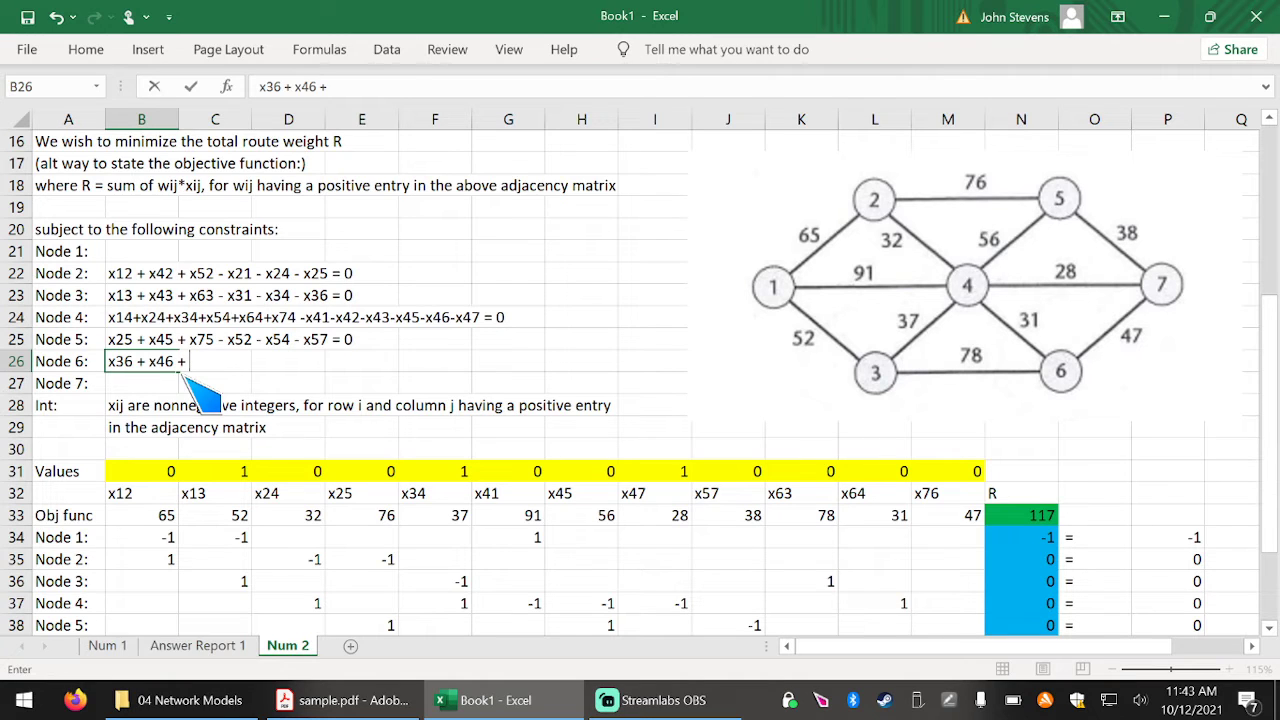
pyautogui.write(' x76 -')
pyautogui.write('x63 - x64')
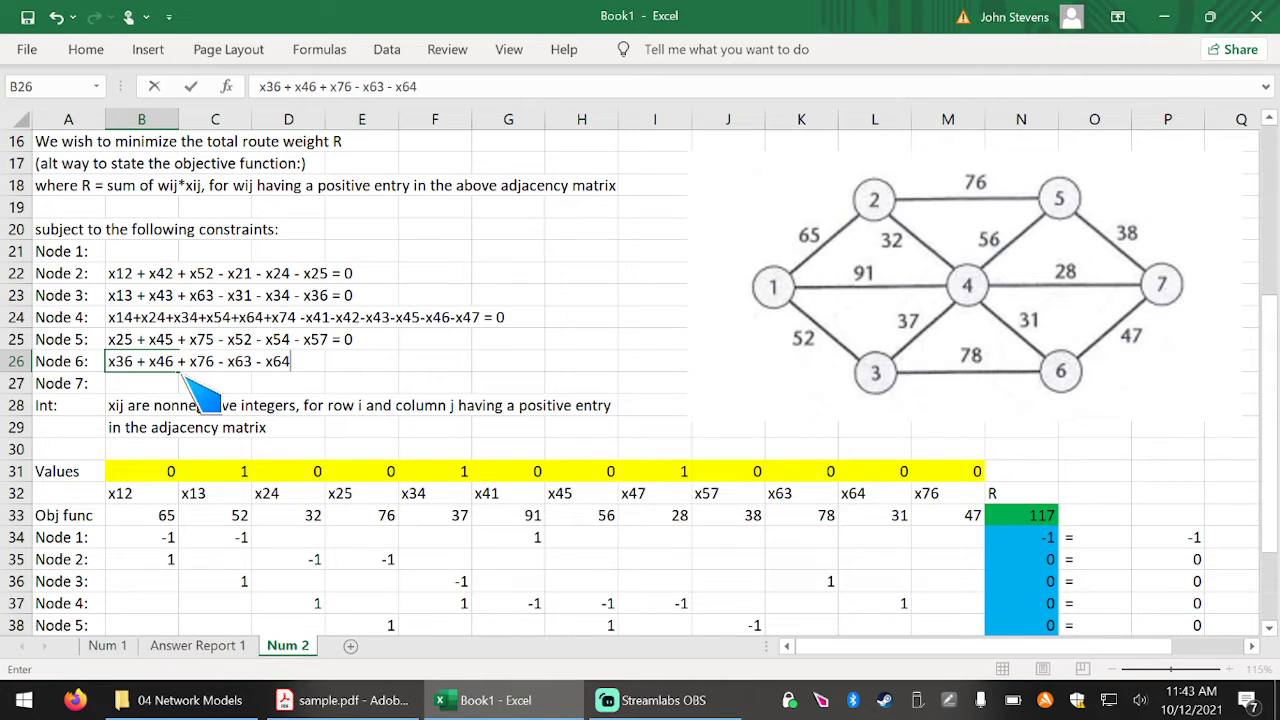
pyautogui.write(' - x67 = 0')
pyautogui.press('Return')
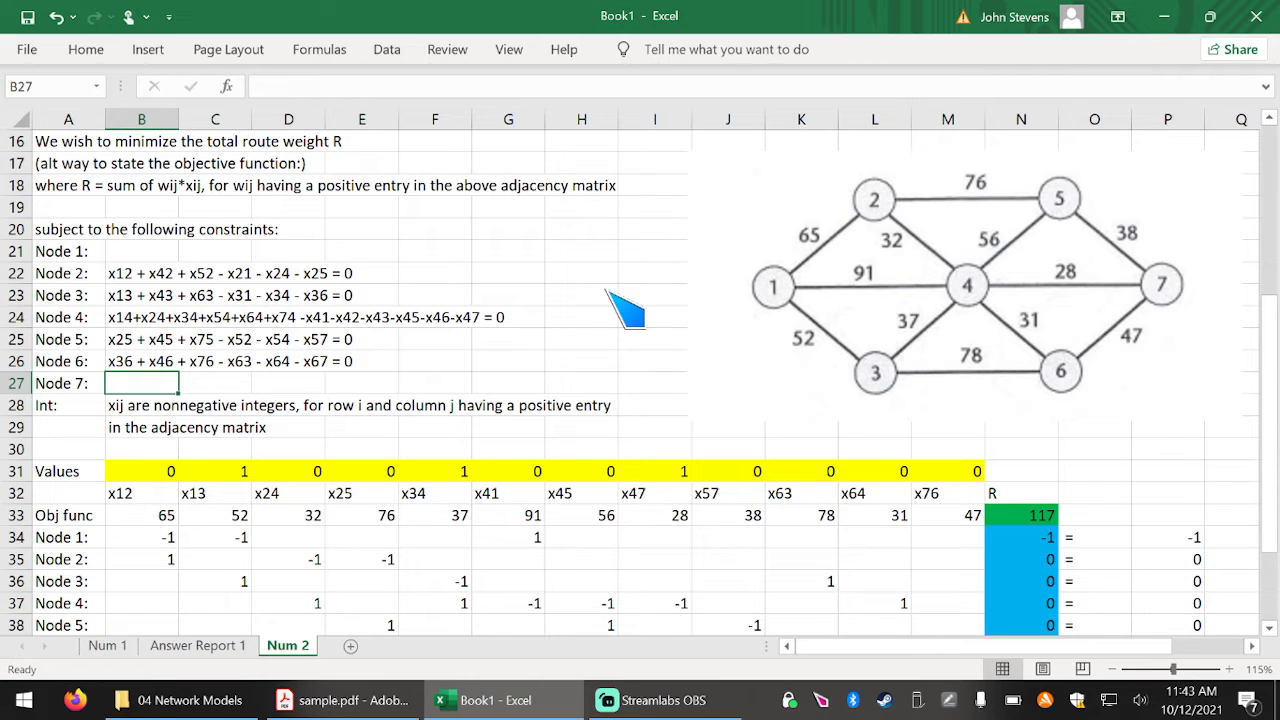
# Write the node 7 incoming and outgoing terms in B27 as x47 + x57 + x67 vs x74 + x75 + x76.
pyautogui.write('x')
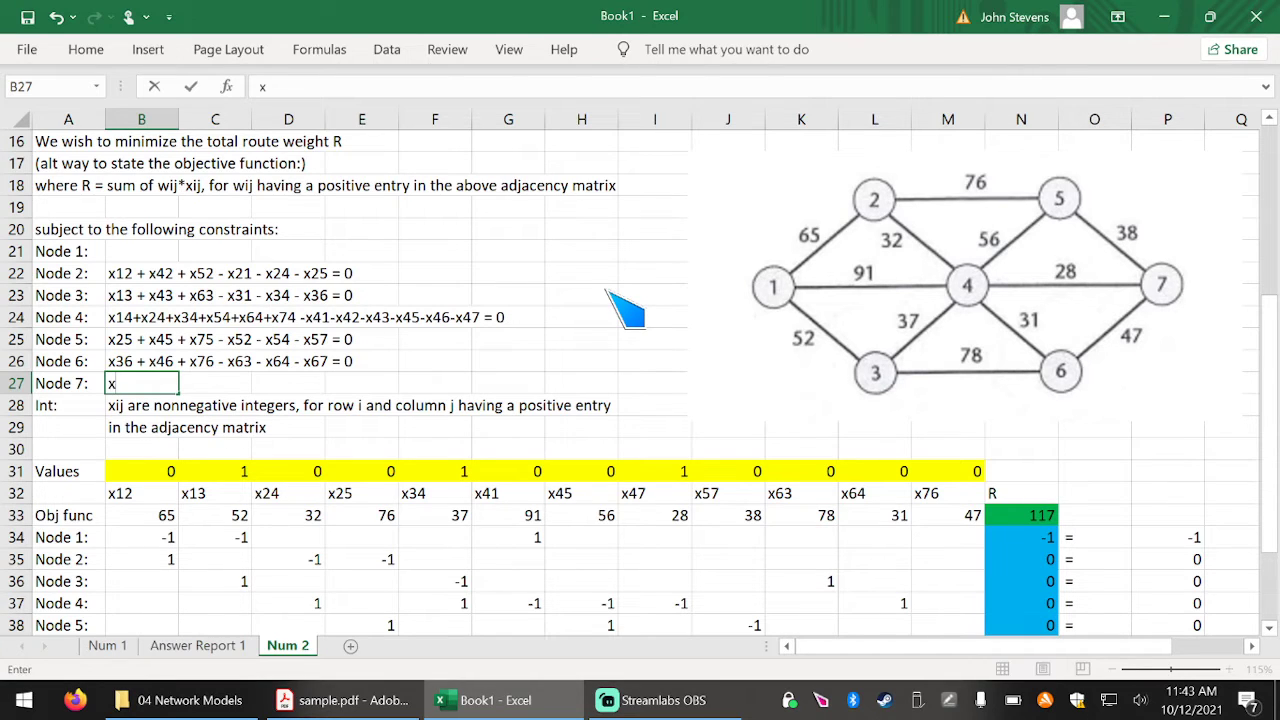
pyautogui.write('47 + x57 + x67')
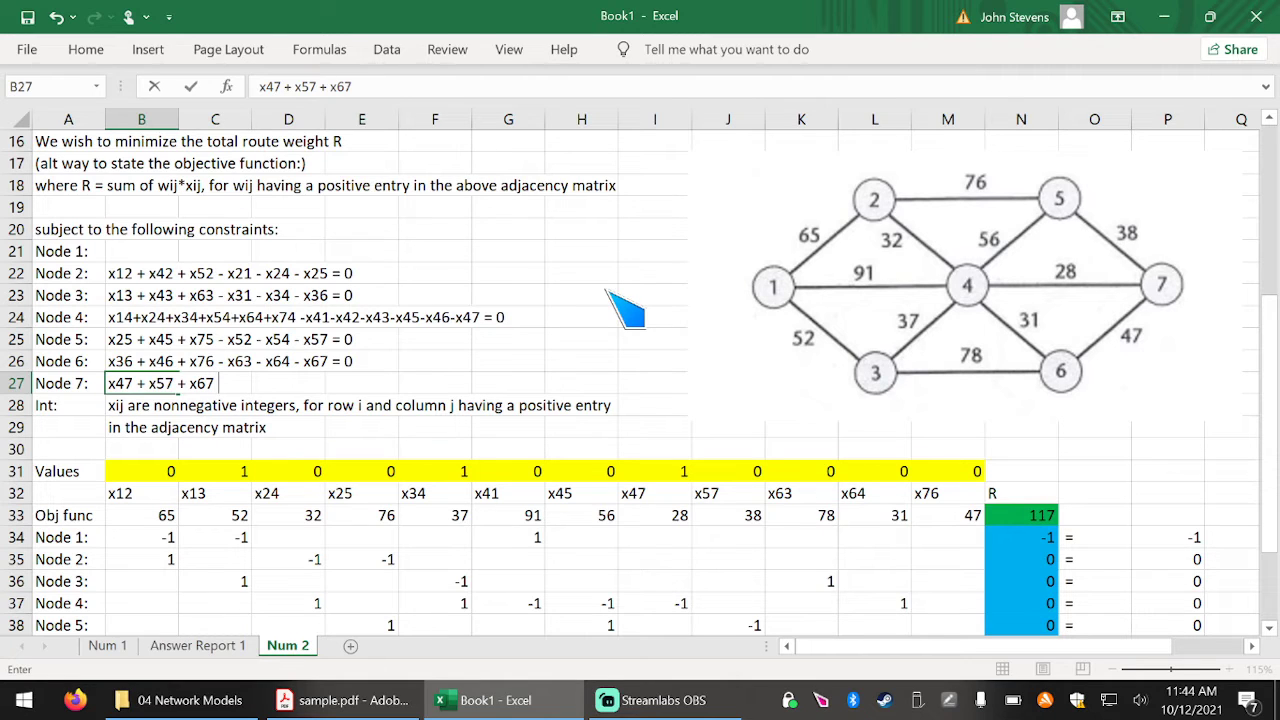
pyautogui.write('vs')
pyautogui.write('x74 + x75')
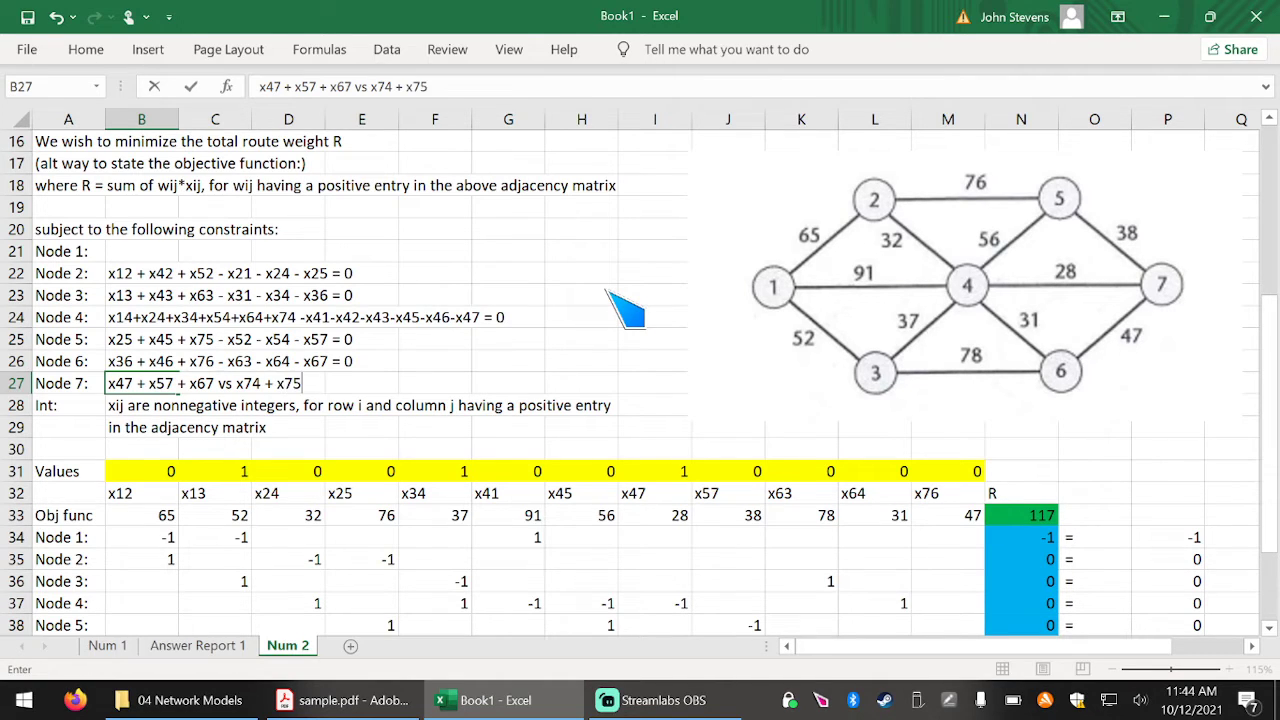
pyautogui.write(' + x76')
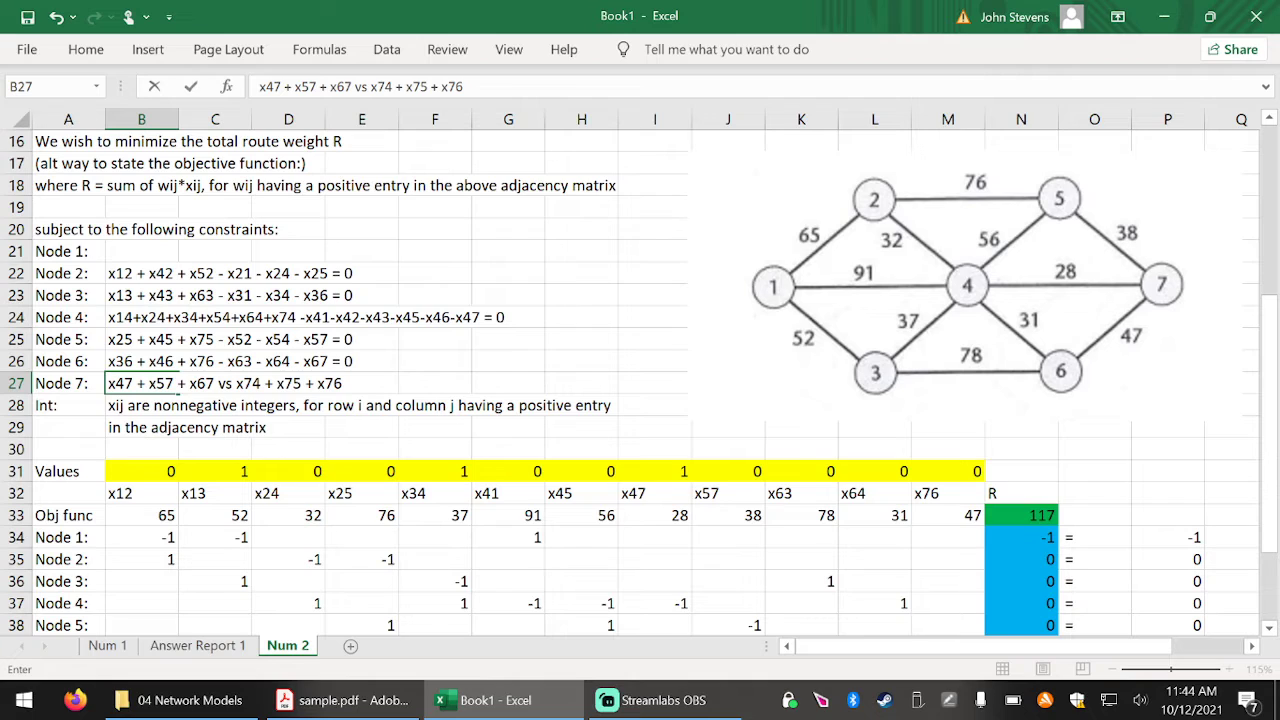
# Turn the node 7 expression in B27 into an equation by adding + 1 to the outgoing terms and replacing "vs" with an equals sign.
pyautogui.moveTo(232, 383); pyautogui.dragTo(342, 383)
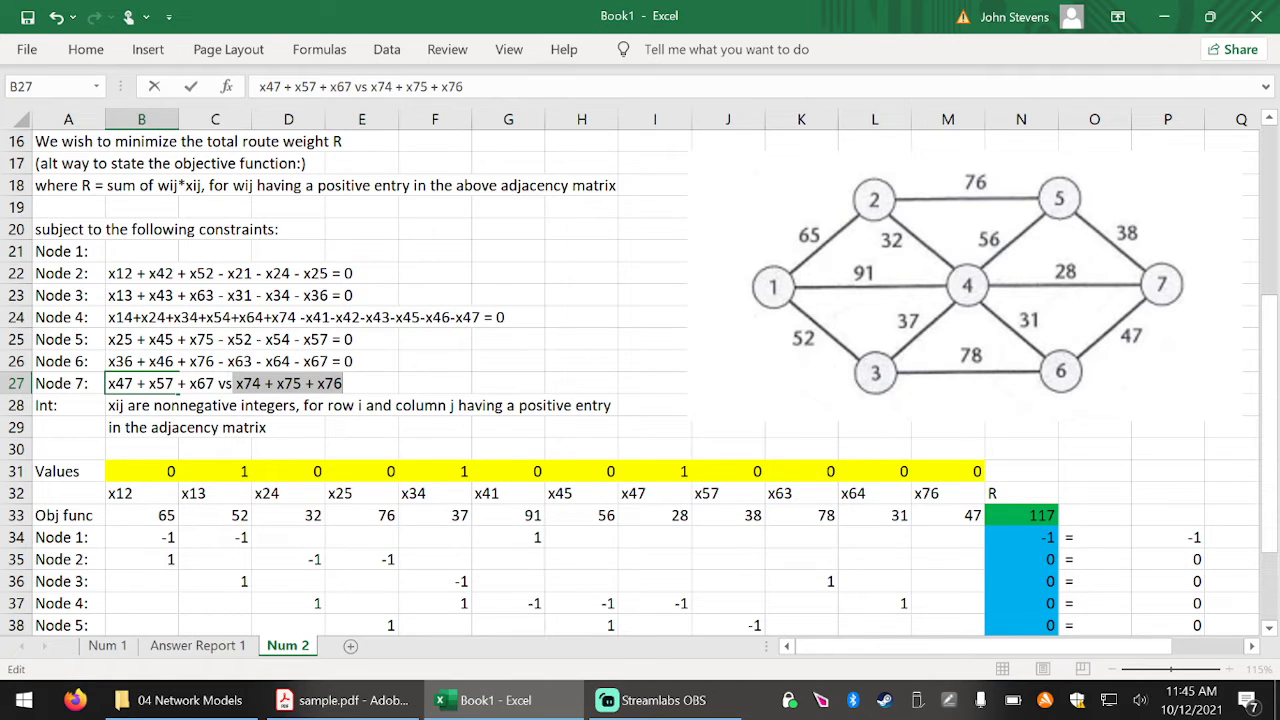
pyautogui.moveTo(108, 383); pyautogui.dragTo(343, 383)
pyautogui.moveTo(108, 383); pyautogui.dragTo(342, 383)
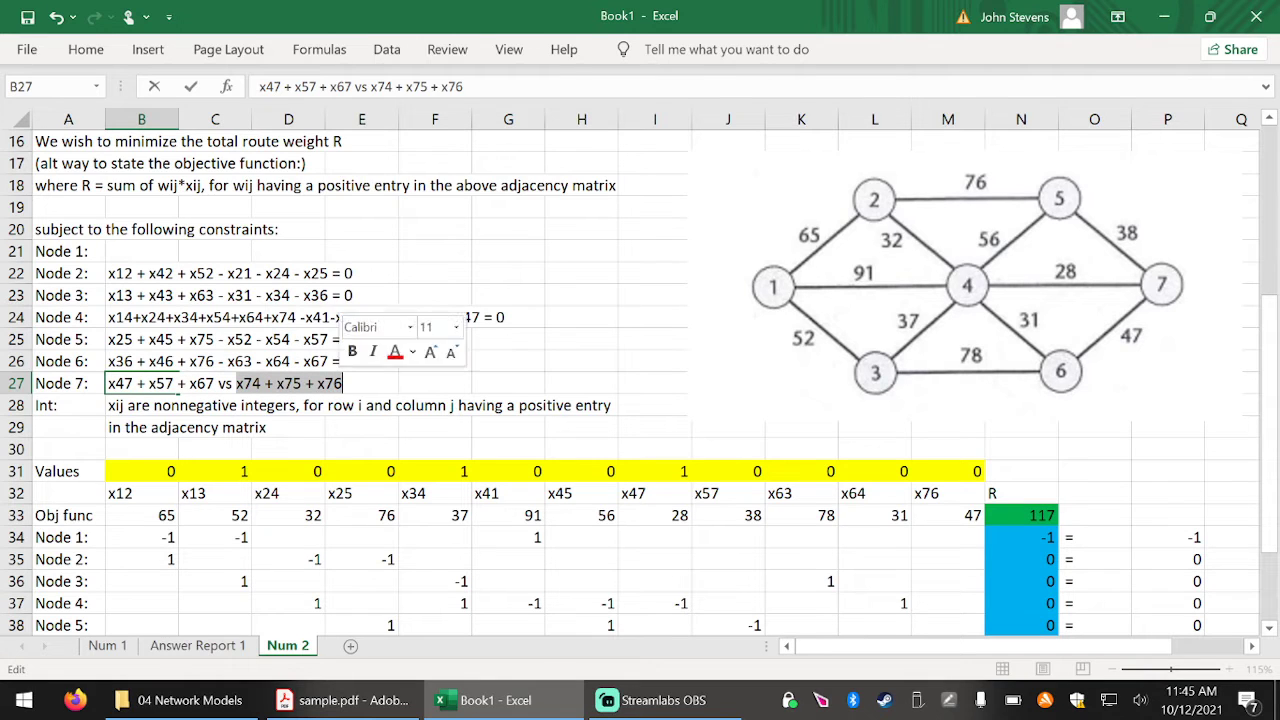
pyautogui.click(343, 383)
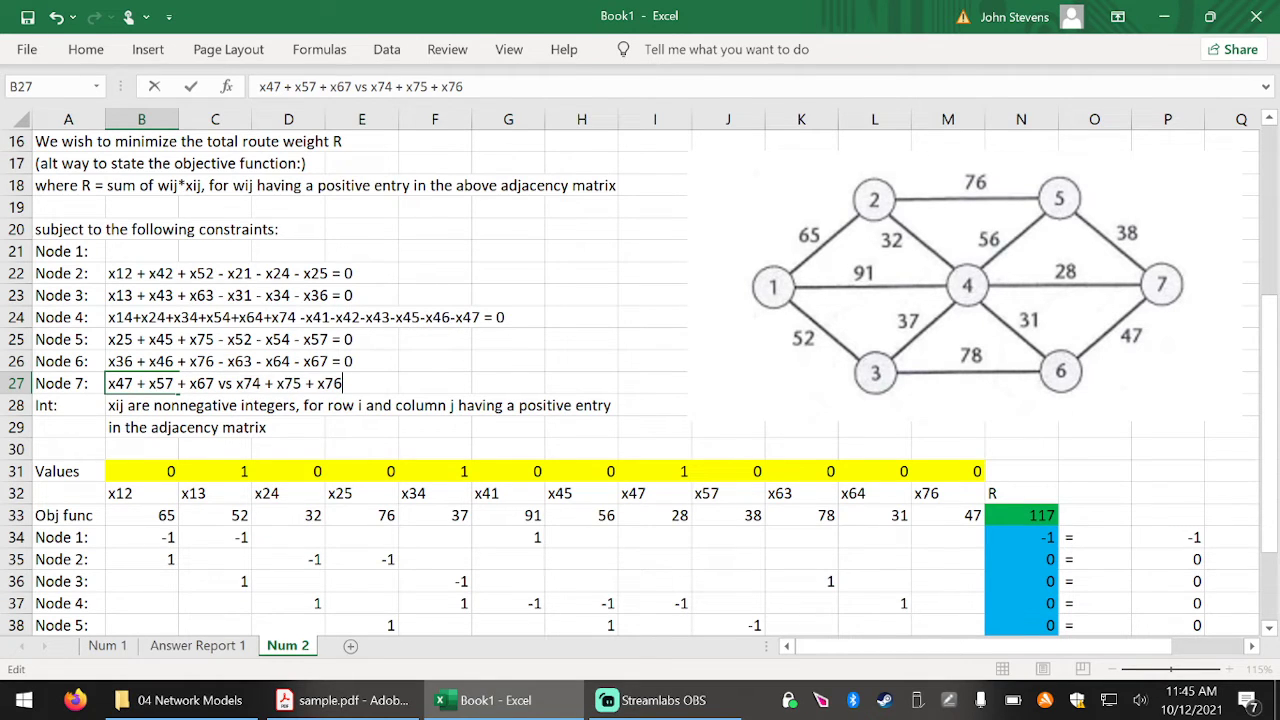
pyautogui.write('+ 1')
pyautogui.moveTo(232, 383); pyautogui.dragTo(218, 383)
pyautogui.write('=')
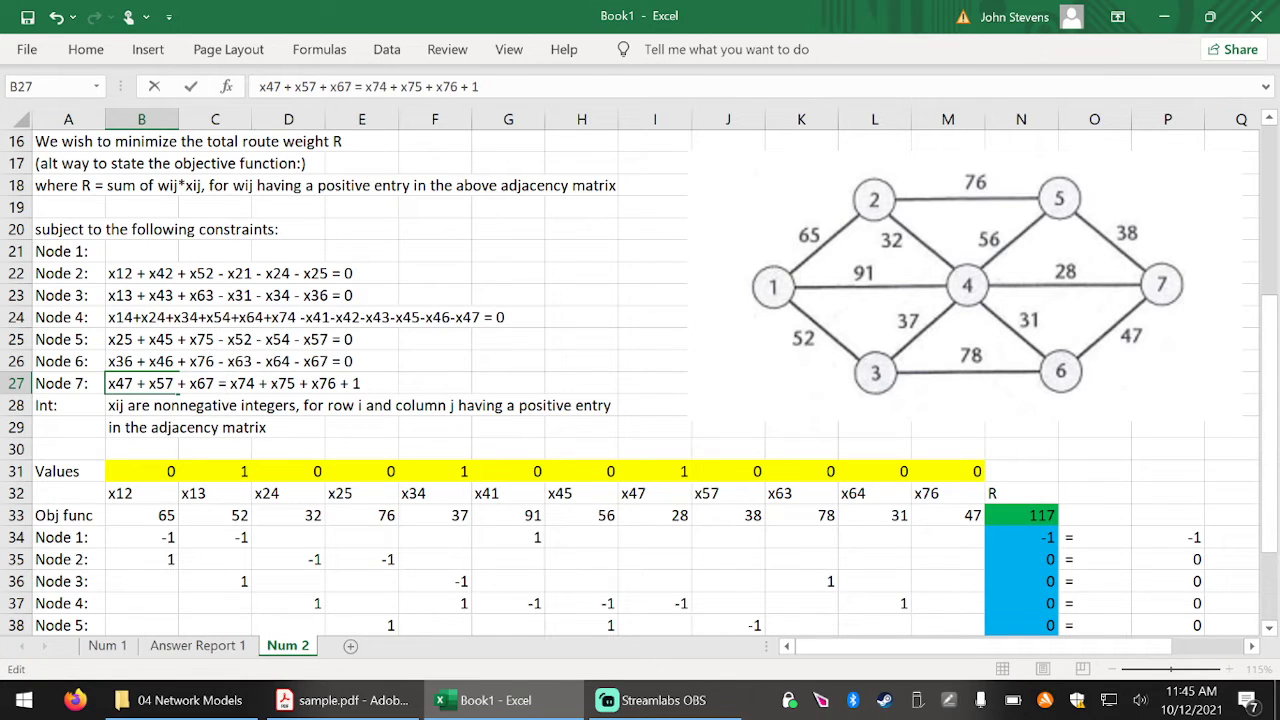
# Enter the node 7 constraint in F27 as x47 + x57 + x67 - x74 - x75 - x76 = 1, following the Num 1 sheet's form.
pyautogui.click(108, 645)
pyautogui.click(244, 413)
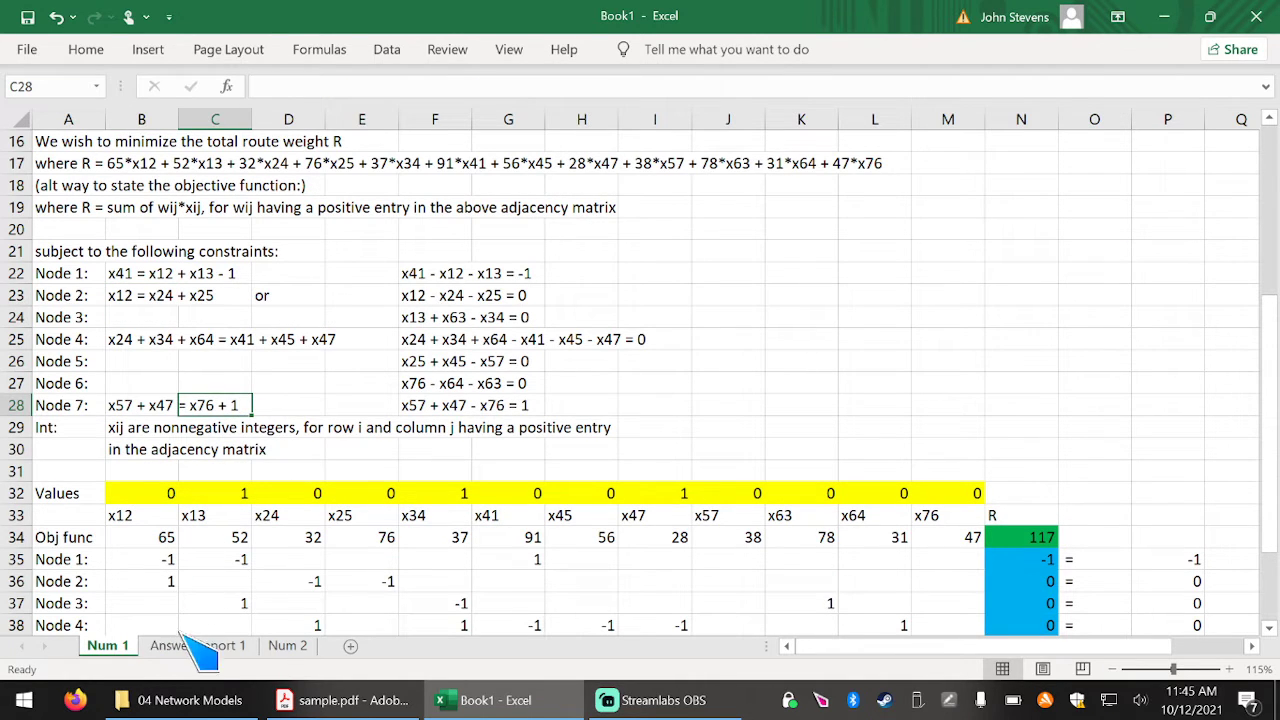
pyautogui.click(288, 645)
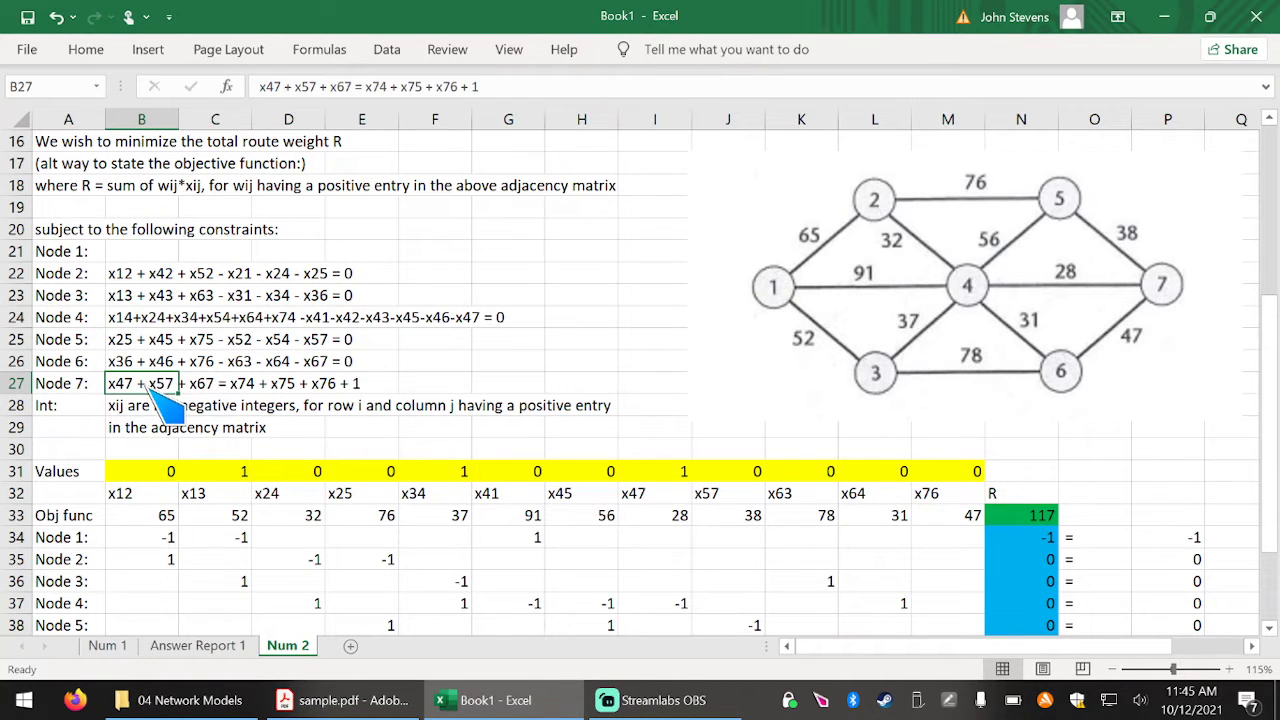
pyautogui.click(401, 384)
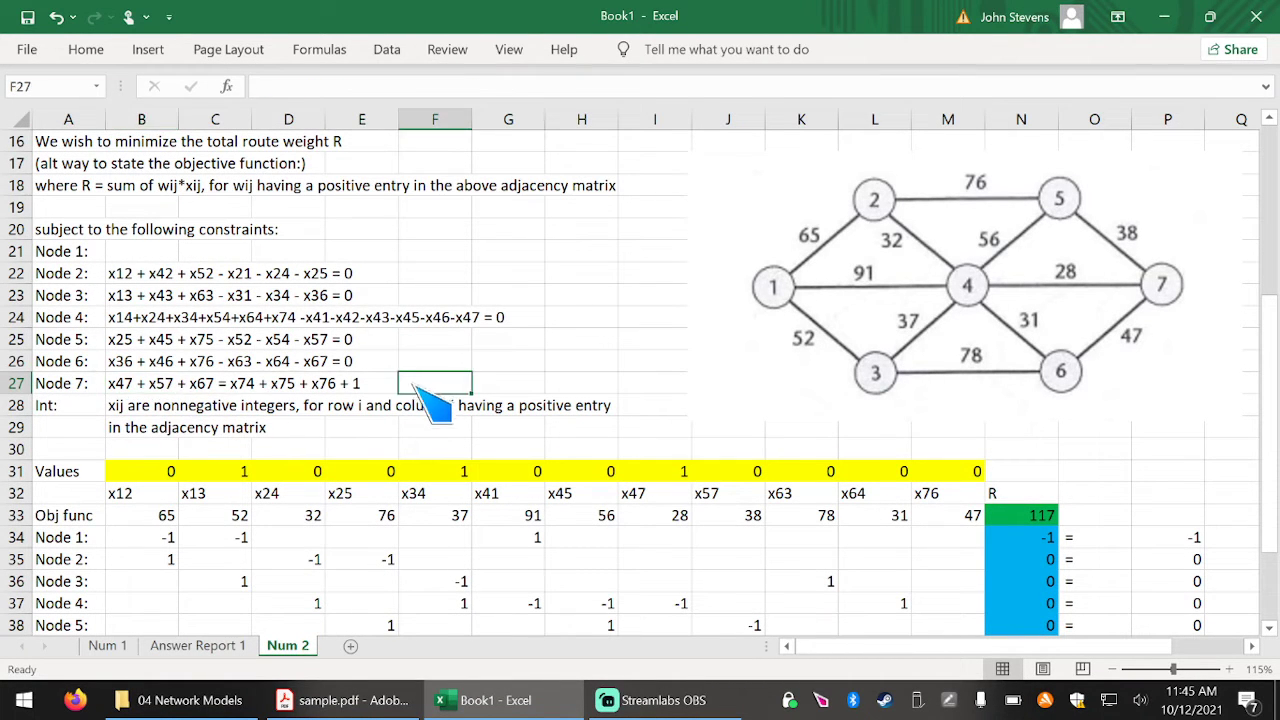
pyautogui.write('x')
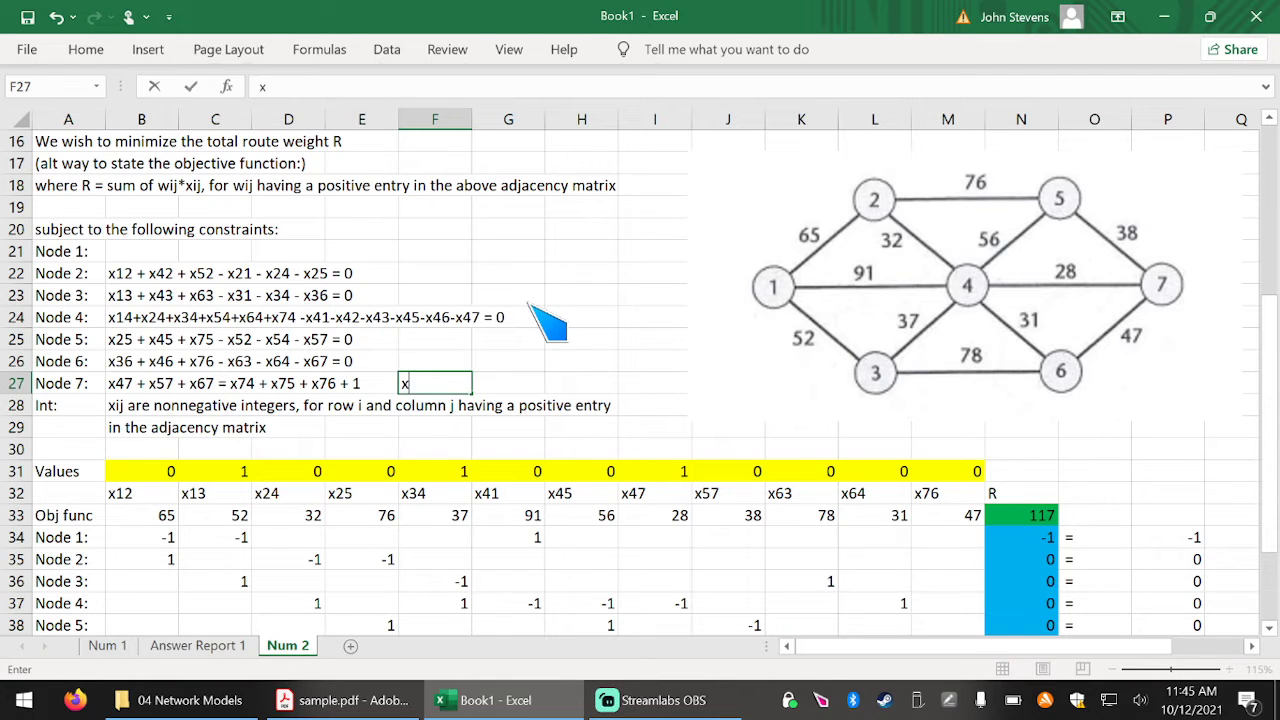
pyautogui.write('47 + x57 + x')
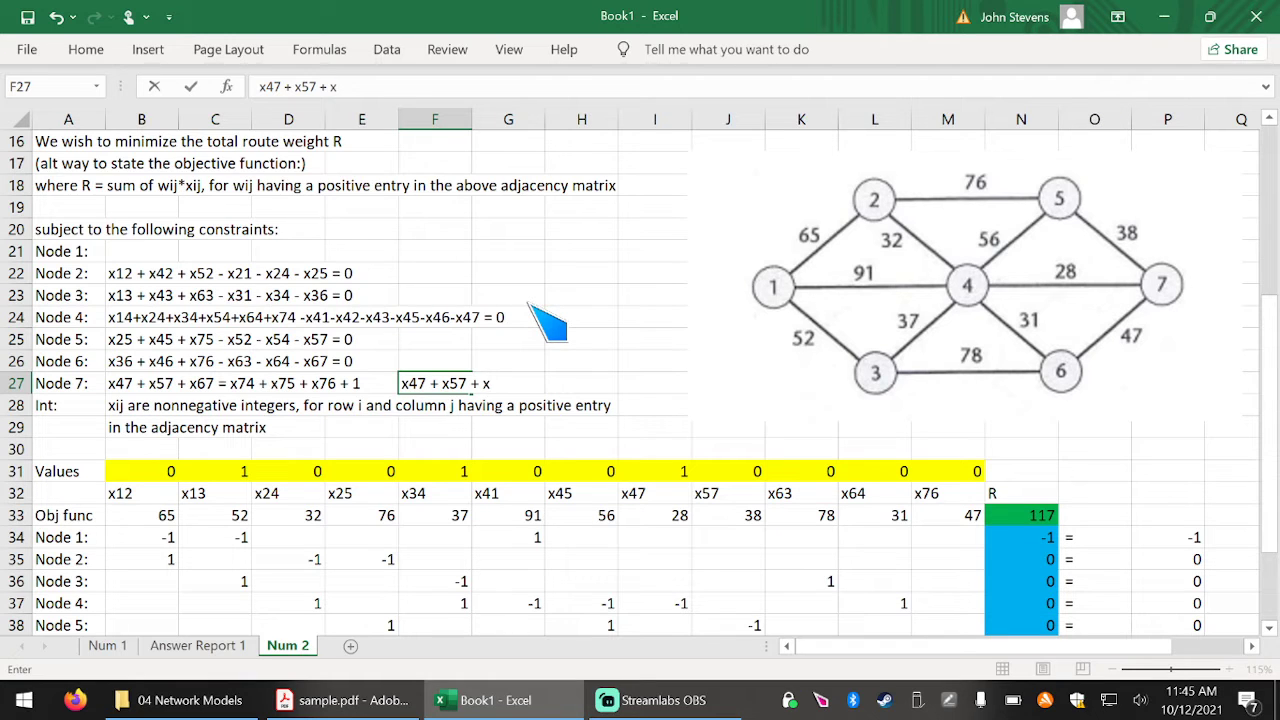
pyautogui.write('67 - x74 - x75')
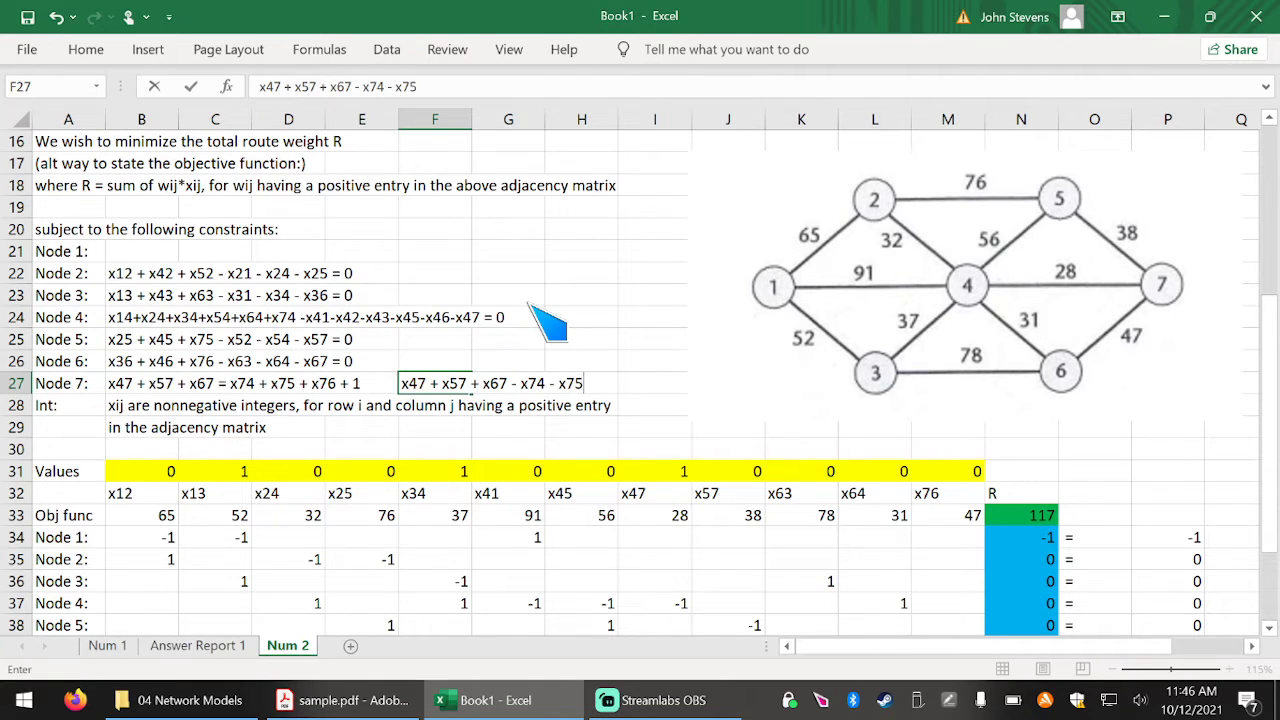
pyautogui.write(' - x76 = 1')
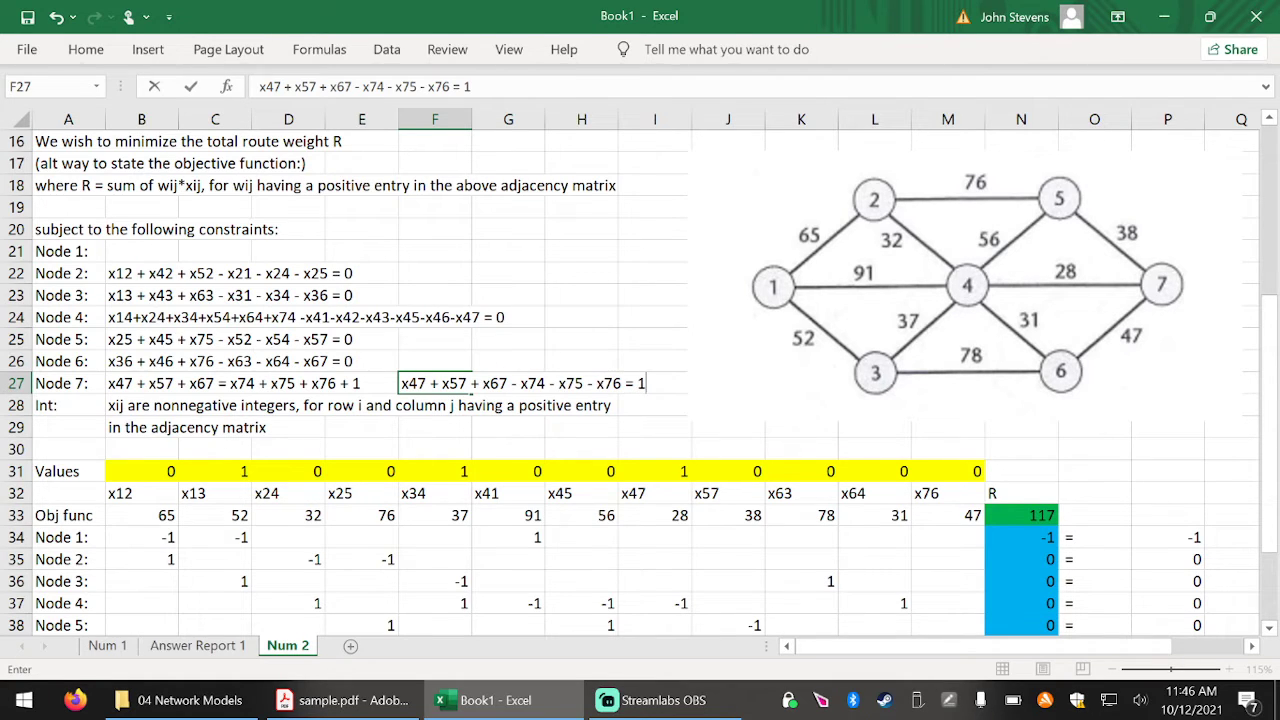
pyautogui.moveTo(508, 383); pyautogui.dragTo(400, 383)
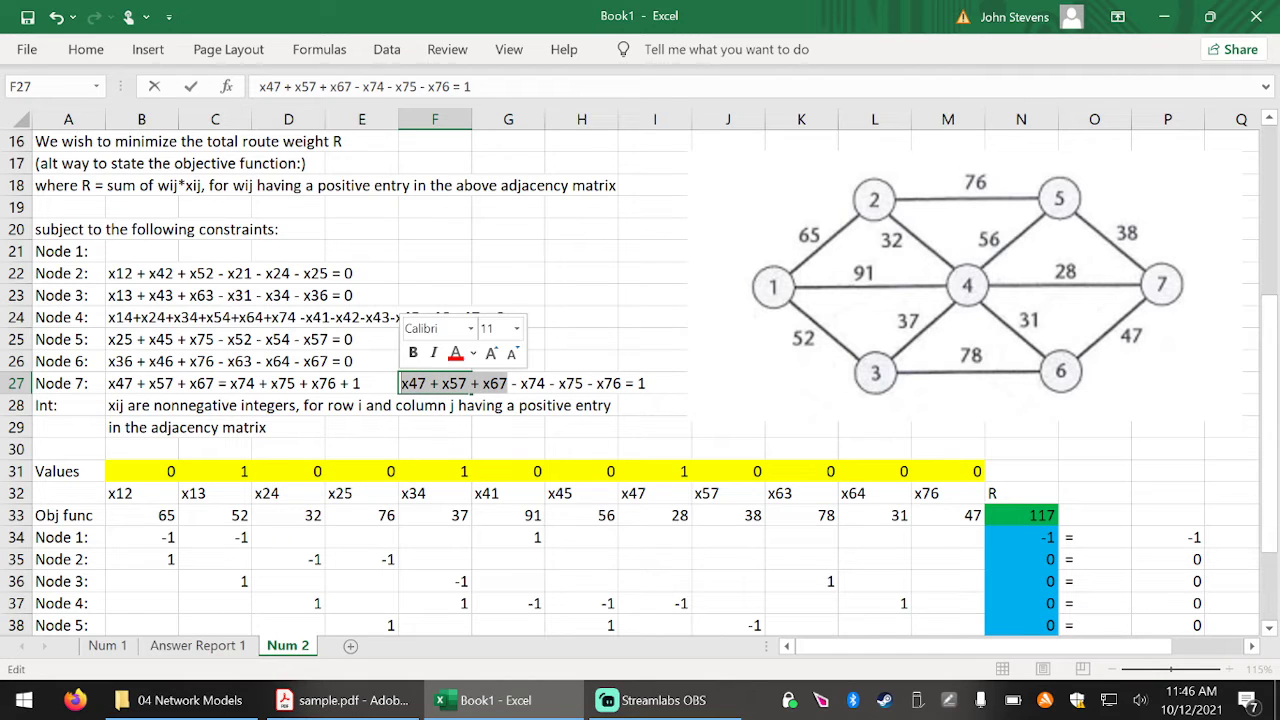
pyautogui.moveTo(511, 383); pyautogui.dragTo(621, 383)
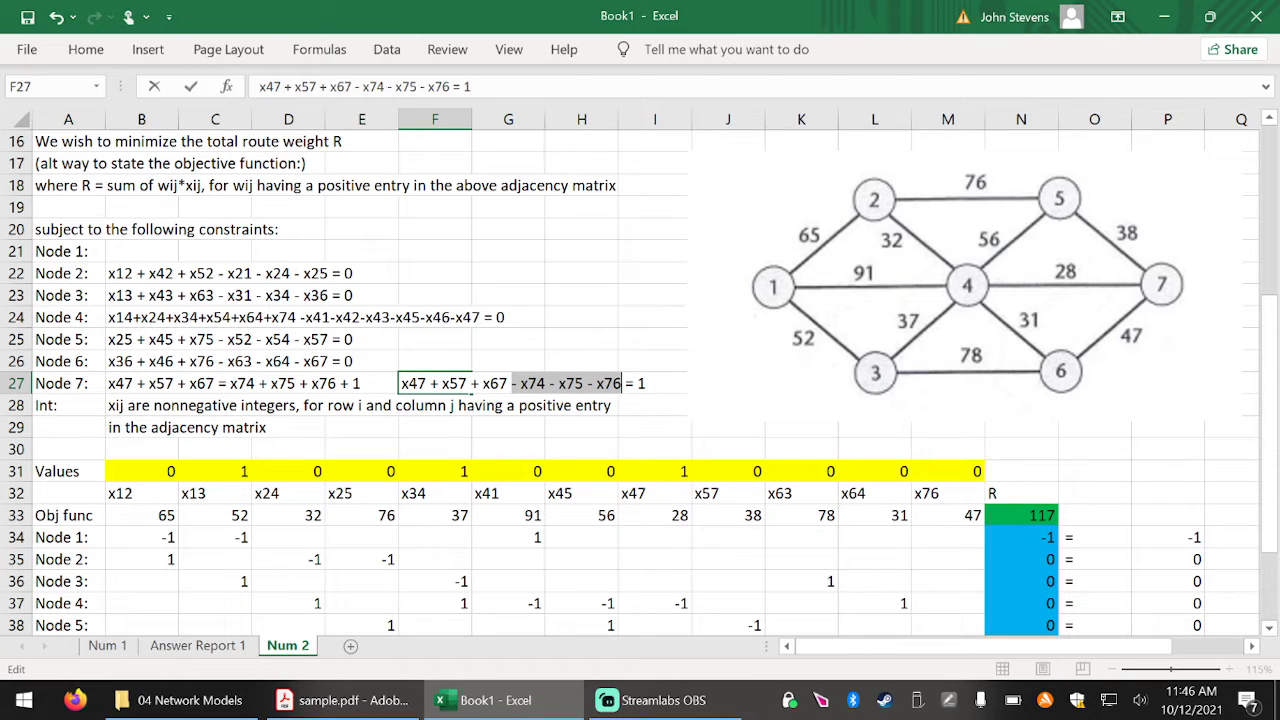
pyautogui.click(437, 362)
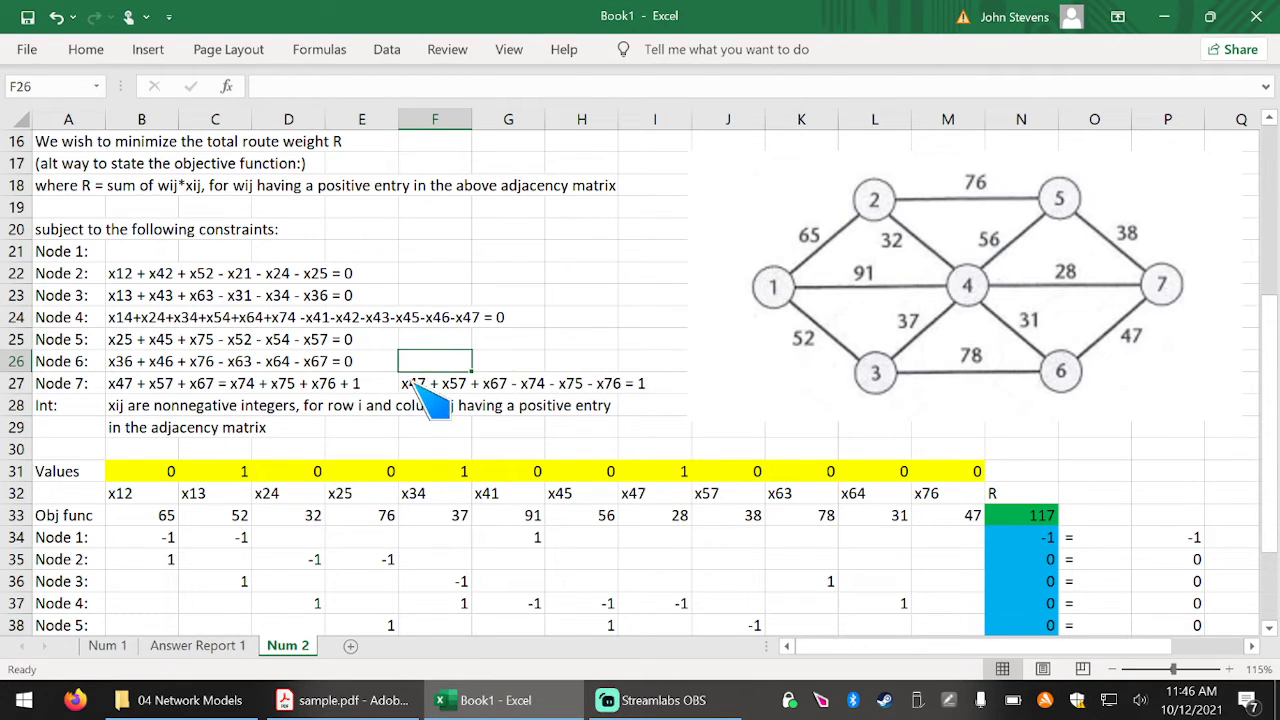
# Clear the node 7 equation in B27 and move the node 7 constraint from F27 into B27.
pyautogui.click(150, 384)
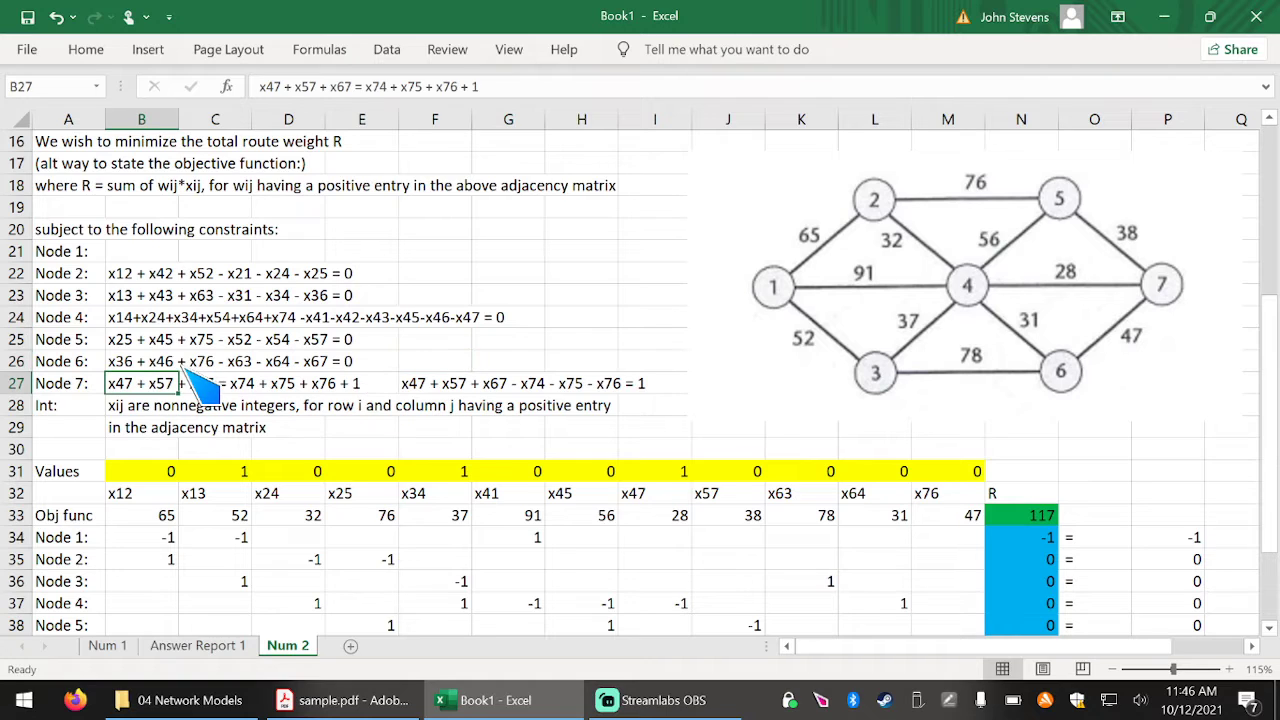
pyautogui.press('Delete')
pyautogui.click(428, 386)
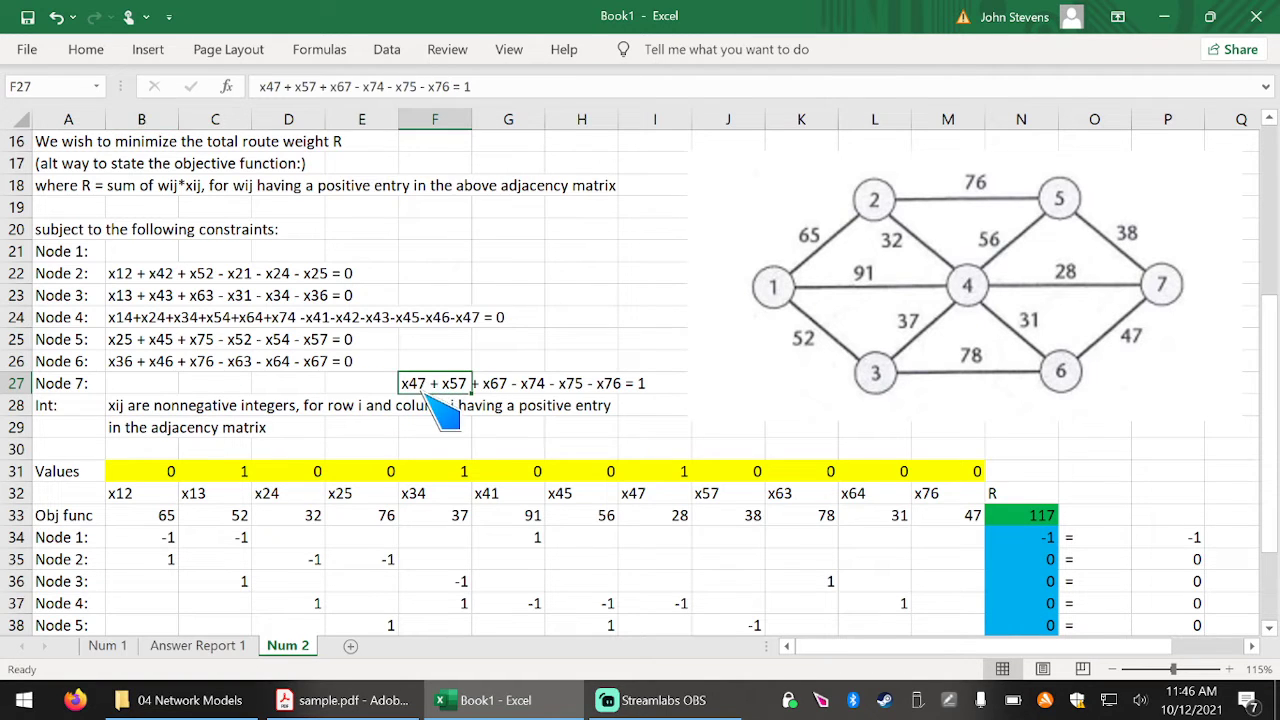
pyautogui.moveTo(430, 394); pyautogui.dragTo(160, 394)
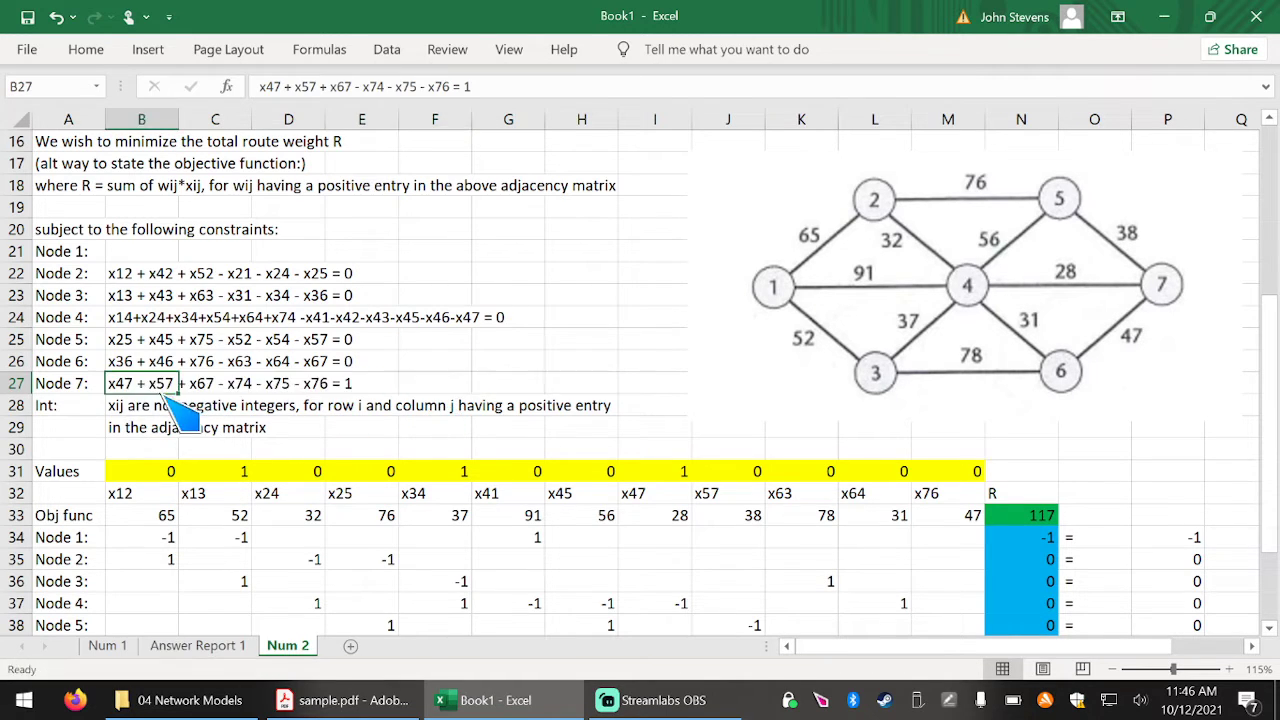
# Enter the node 1 constraint in B21 as x21 + x31 + x41 - x12 - x13 - x14 = -1 and compare it with the Num 1 sheet.
pyautogui.click(125, 252)
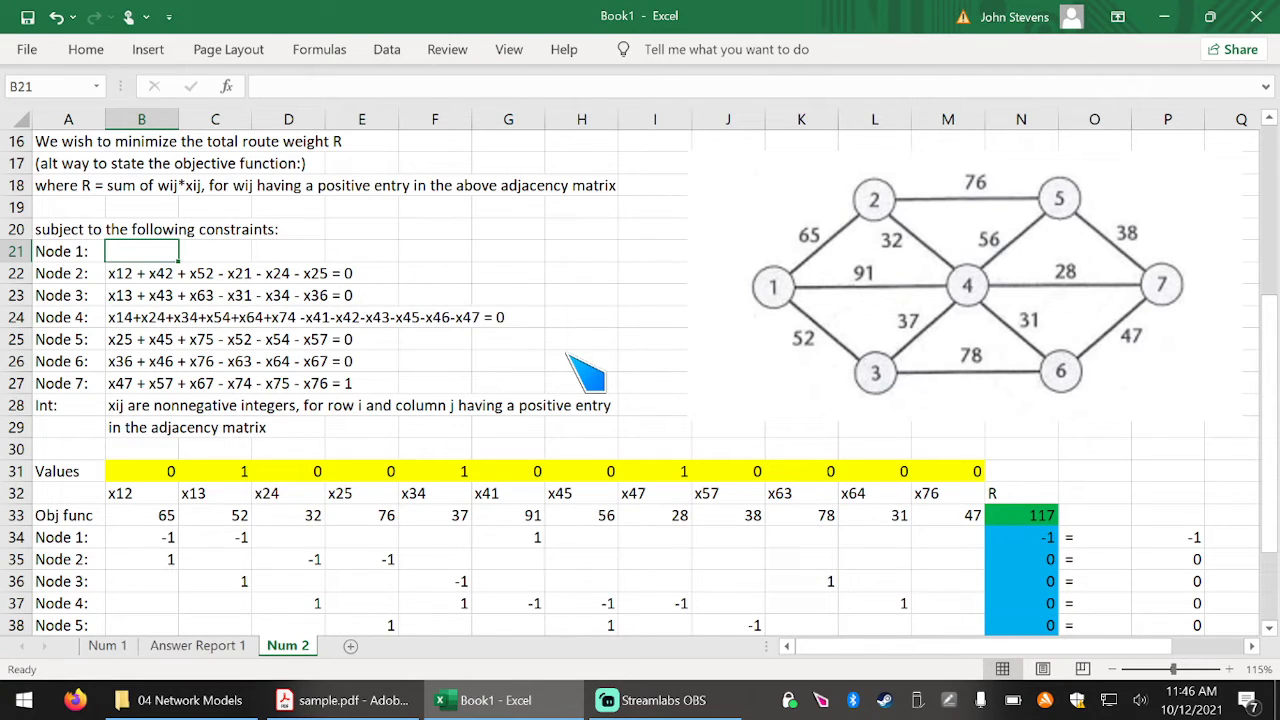
pyautogui.write('x')
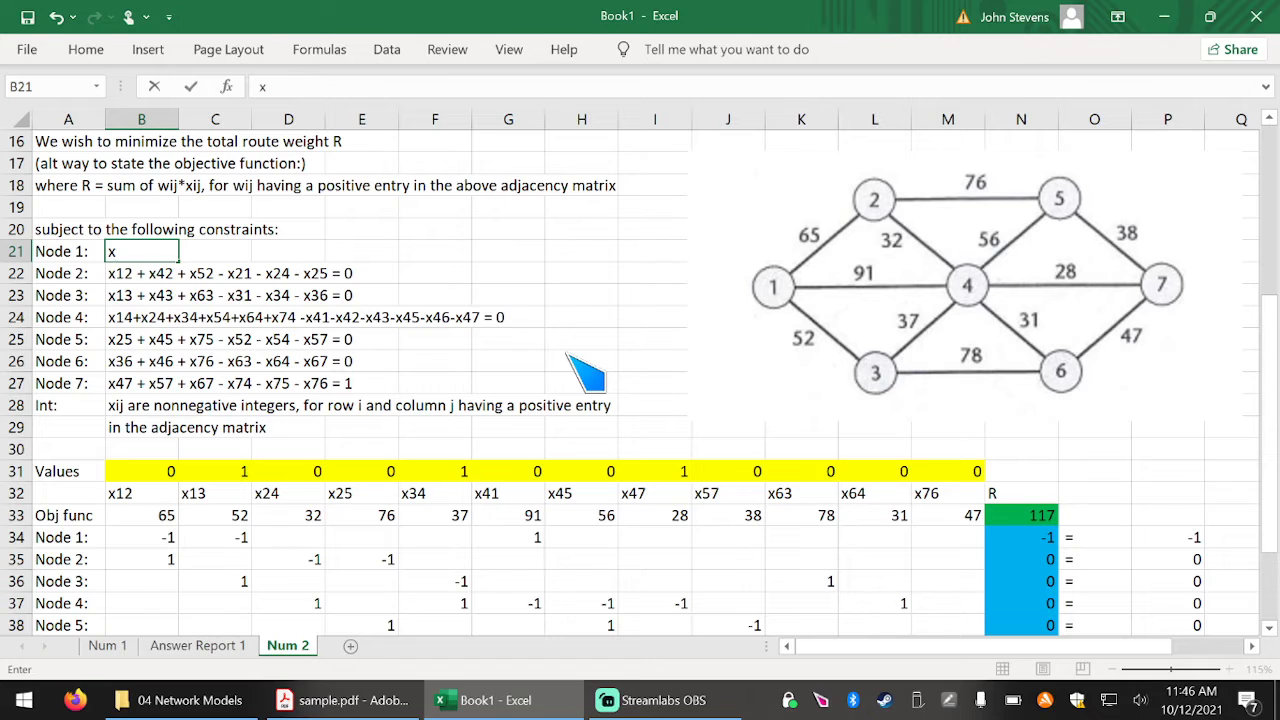
pyautogui.write('21 + x31 + x41 - ')
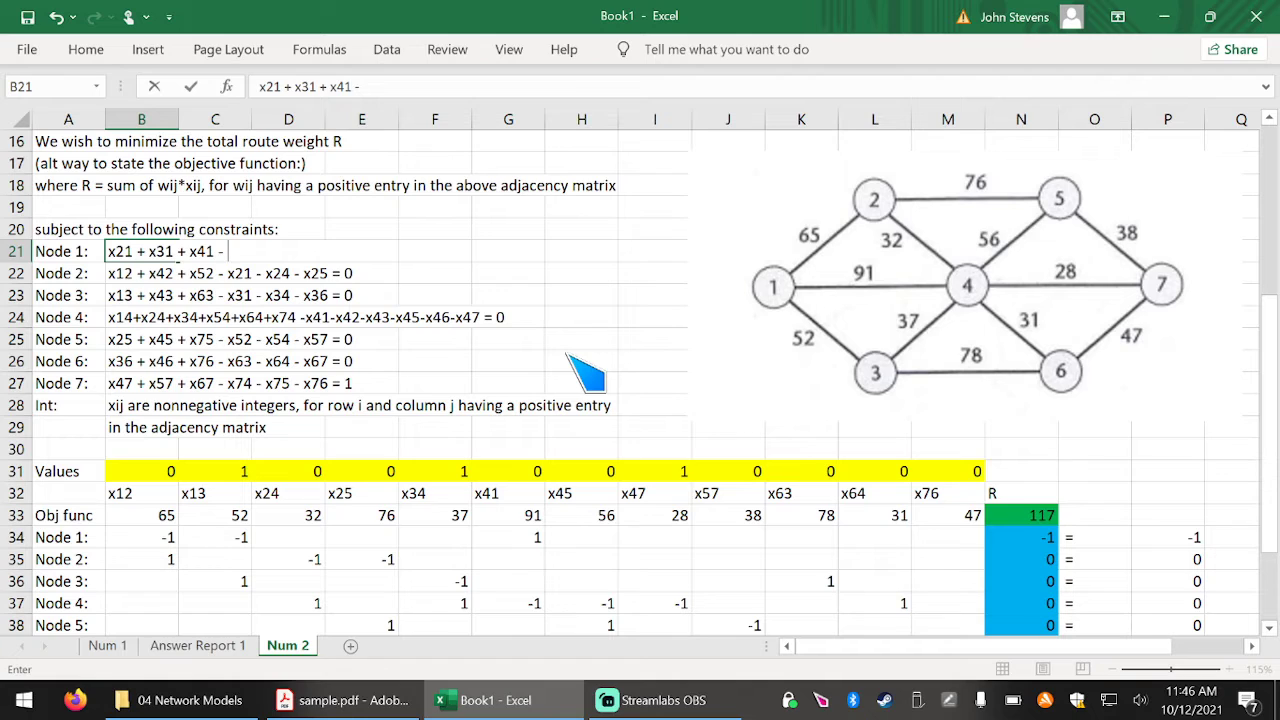
pyautogui.write('x12 - x13 - x')
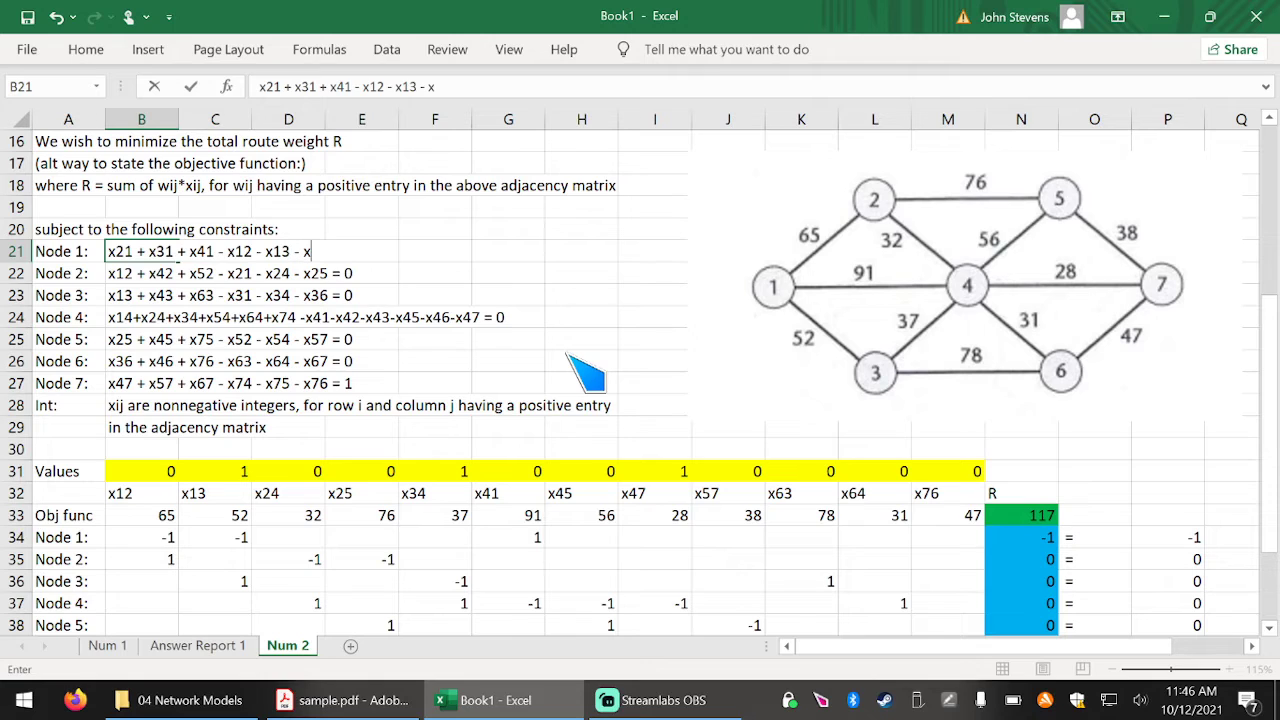
pyautogui.write('14 =')
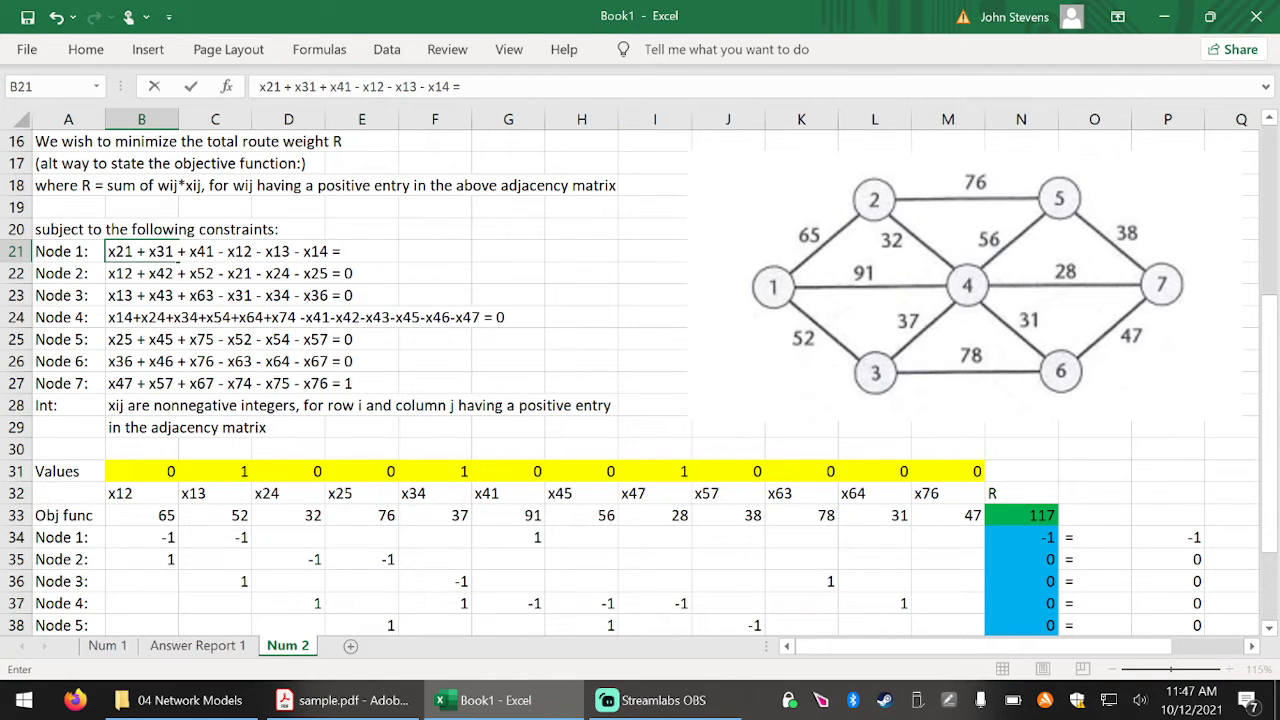
pyautogui.moveTo(214, 251); pyautogui.dragTo(108, 253)
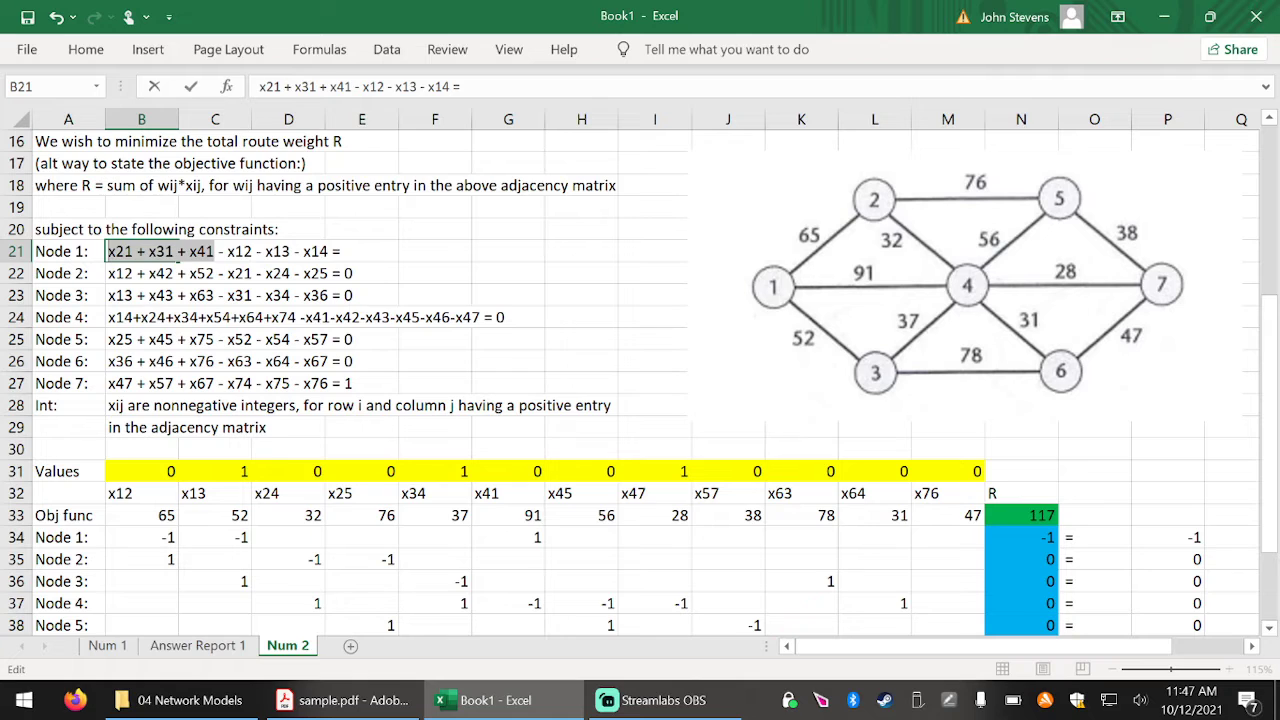
pyautogui.moveTo(218, 252); pyautogui.dragTo(332, 252)
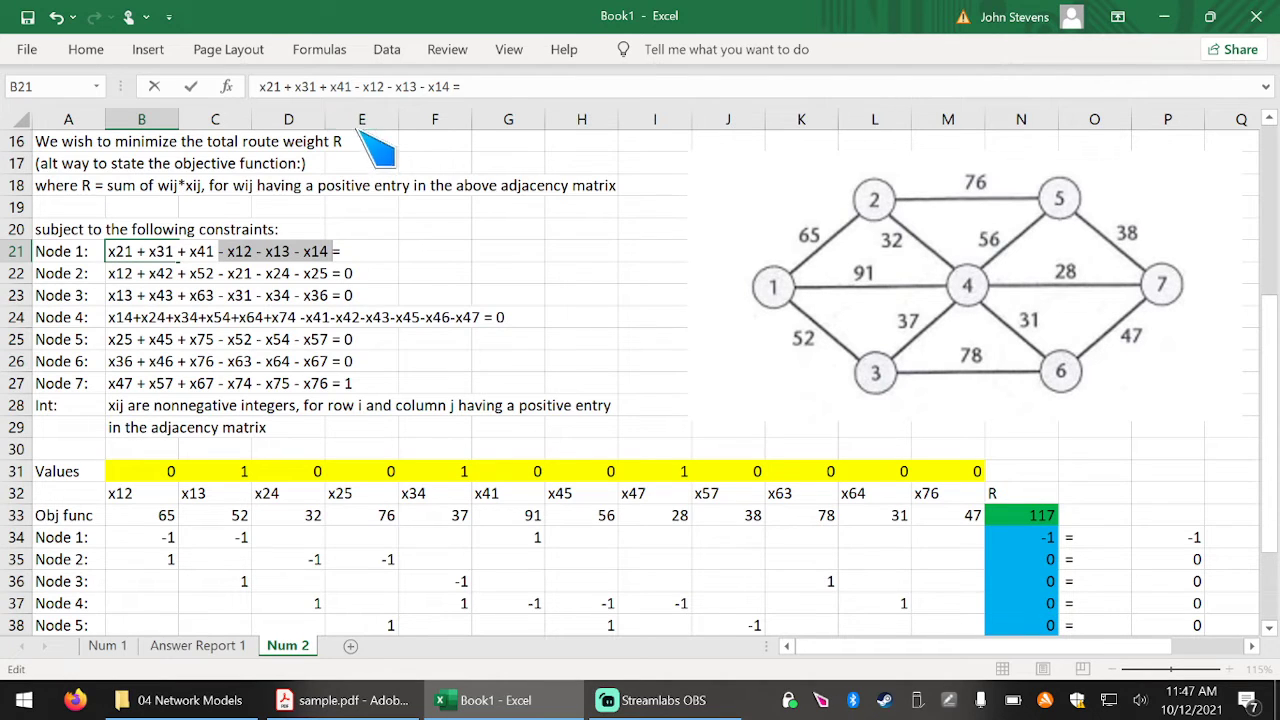
pyautogui.click(507, 88)
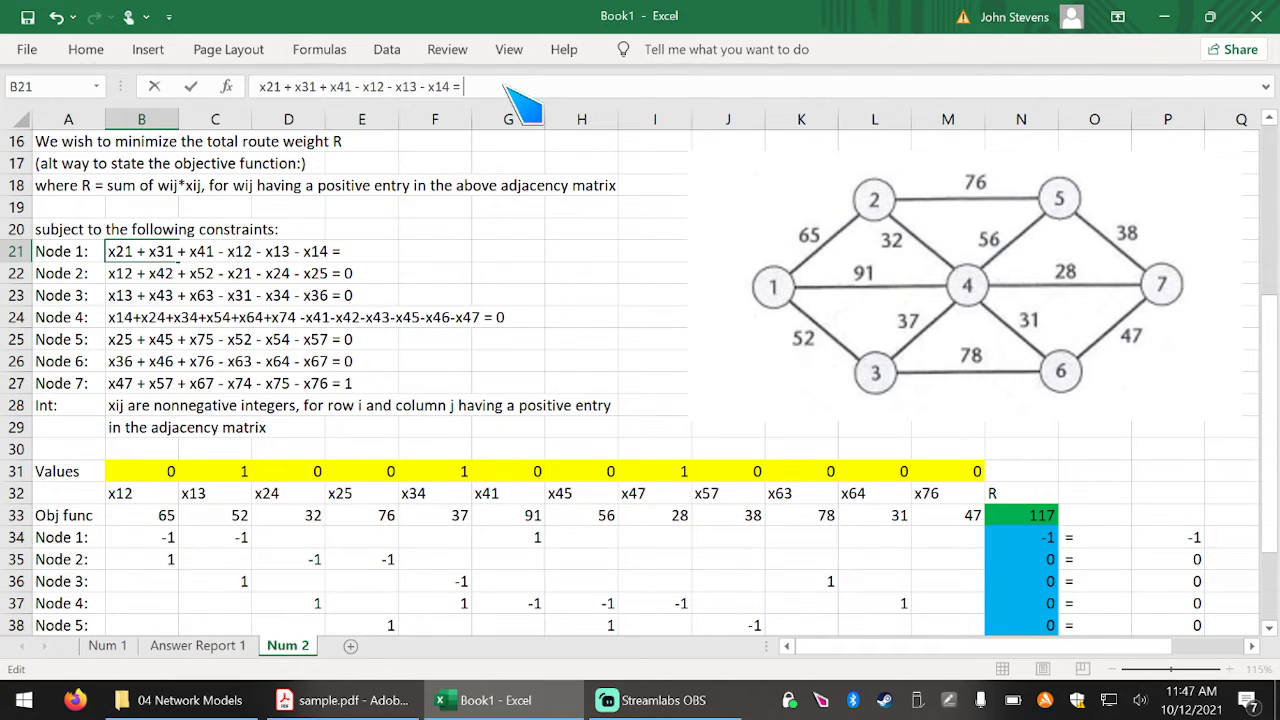
pyautogui.write('-1')
pyautogui.click(613, 254)
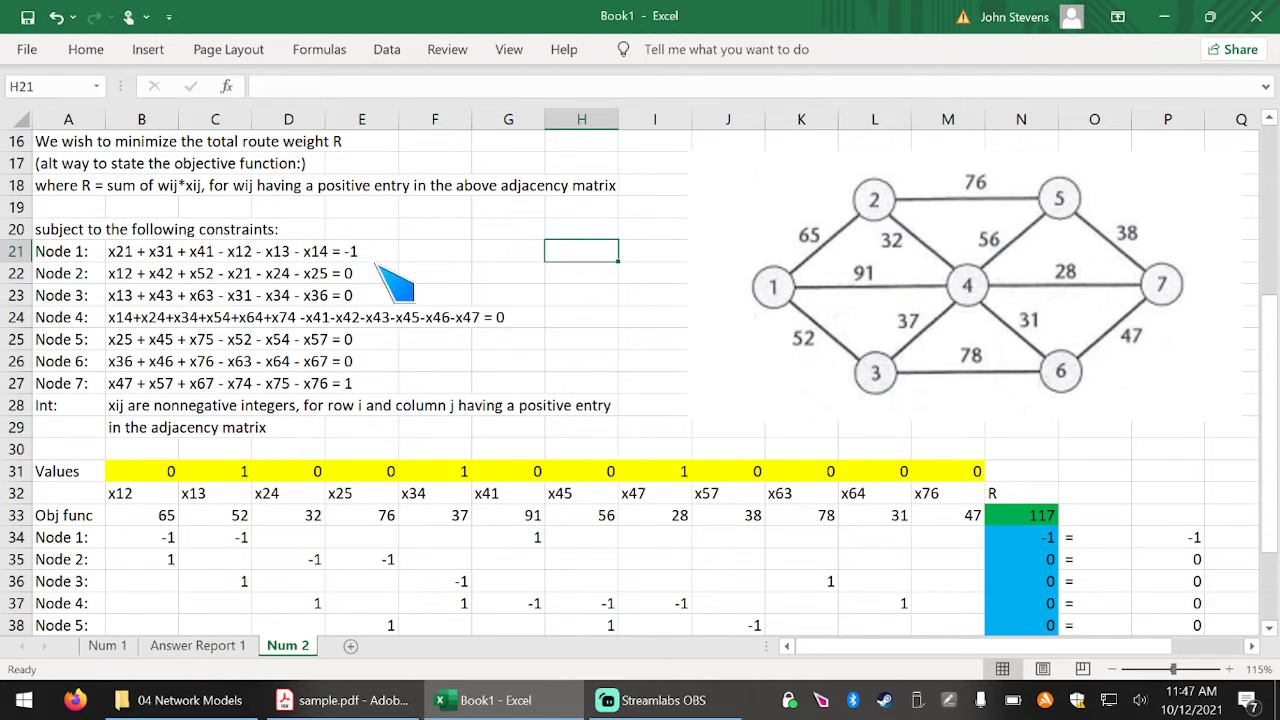
pyautogui.click(110, 647)
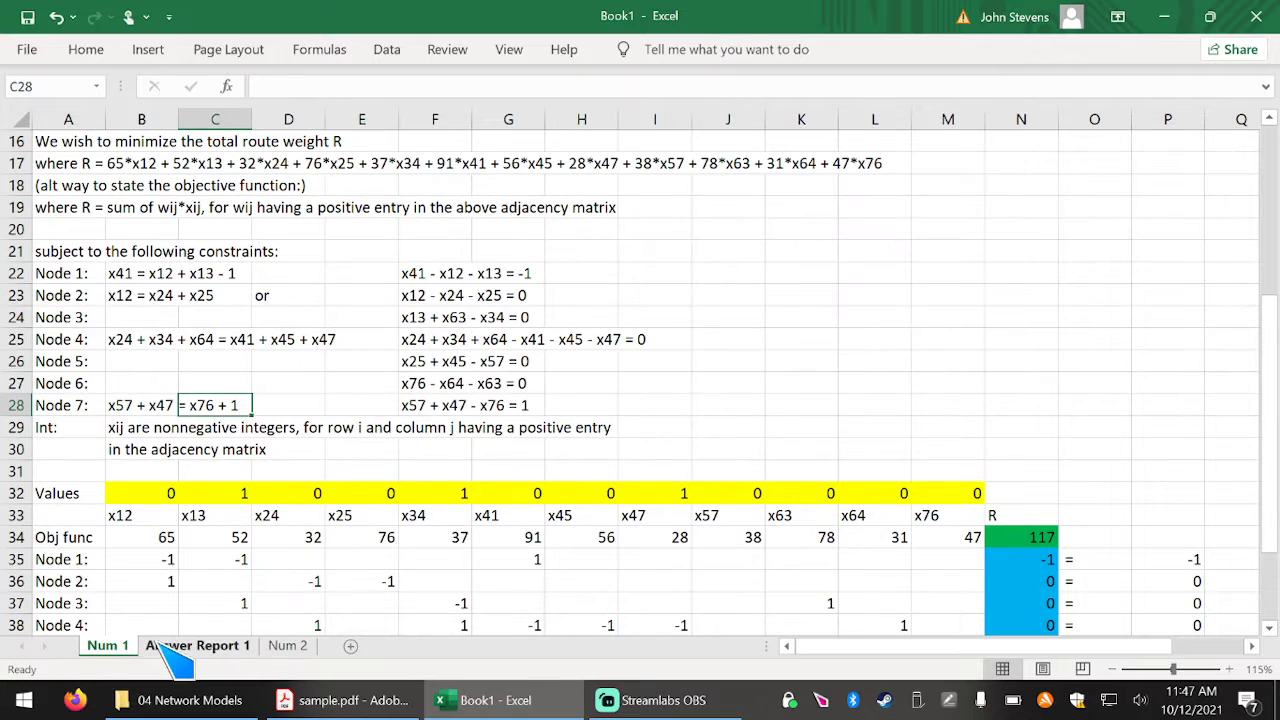
pyautogui.click(288, 647)
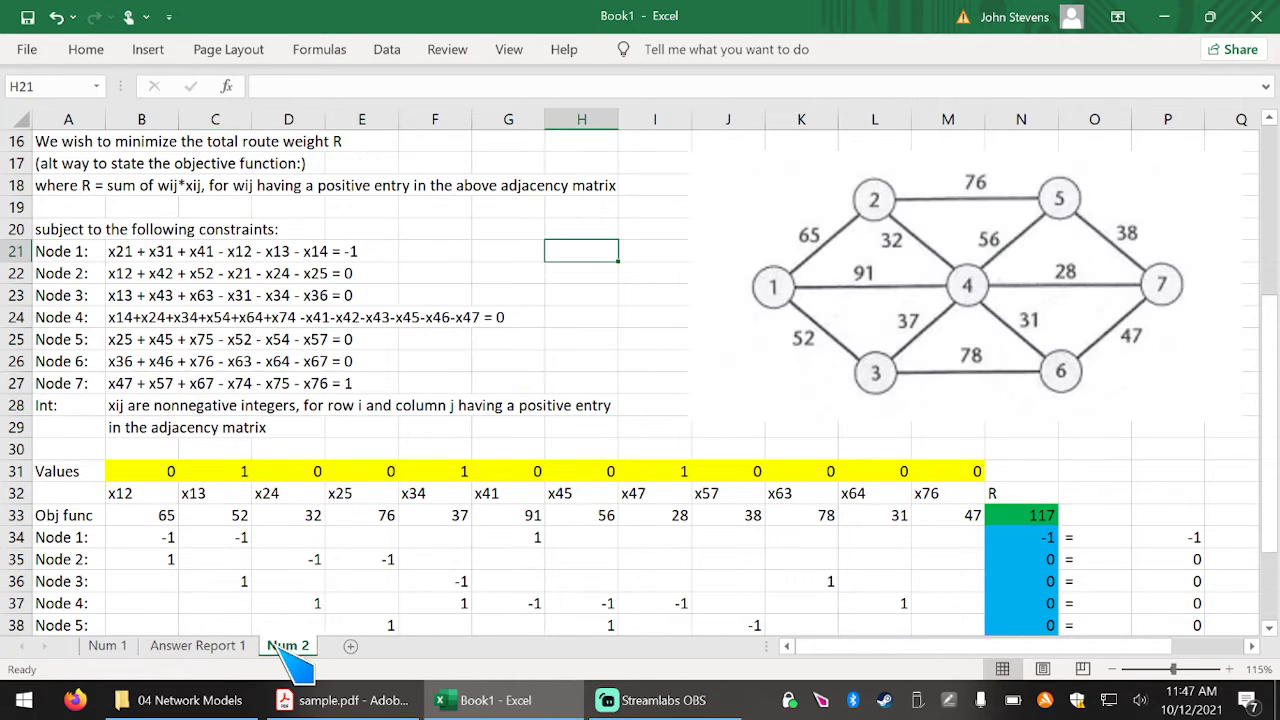
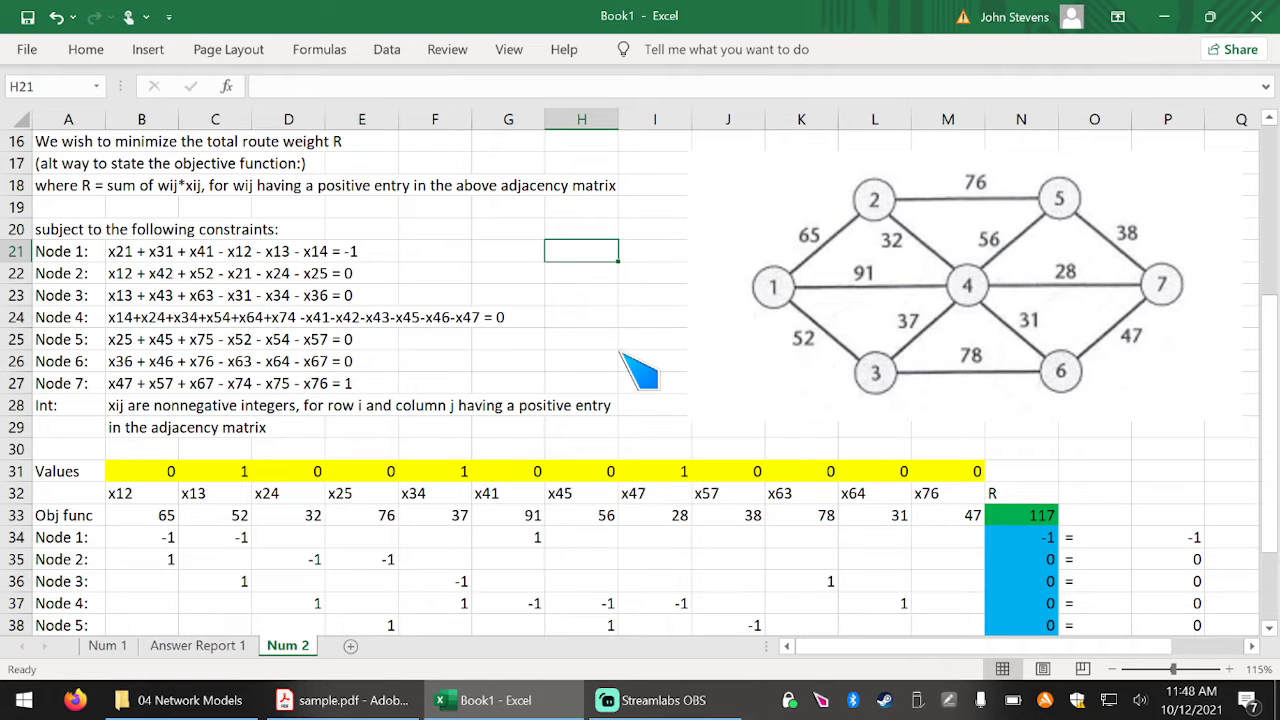
# Hide rows 16 through 29 and move the network picture up beside the adjacency matrix.
pyautogui.scroll(-3, 640, 372)
pyautogui.scroll(3, 640, 372)
pyautogui.moveTo(140, 502); pyautogui.dragTo(935, 497)
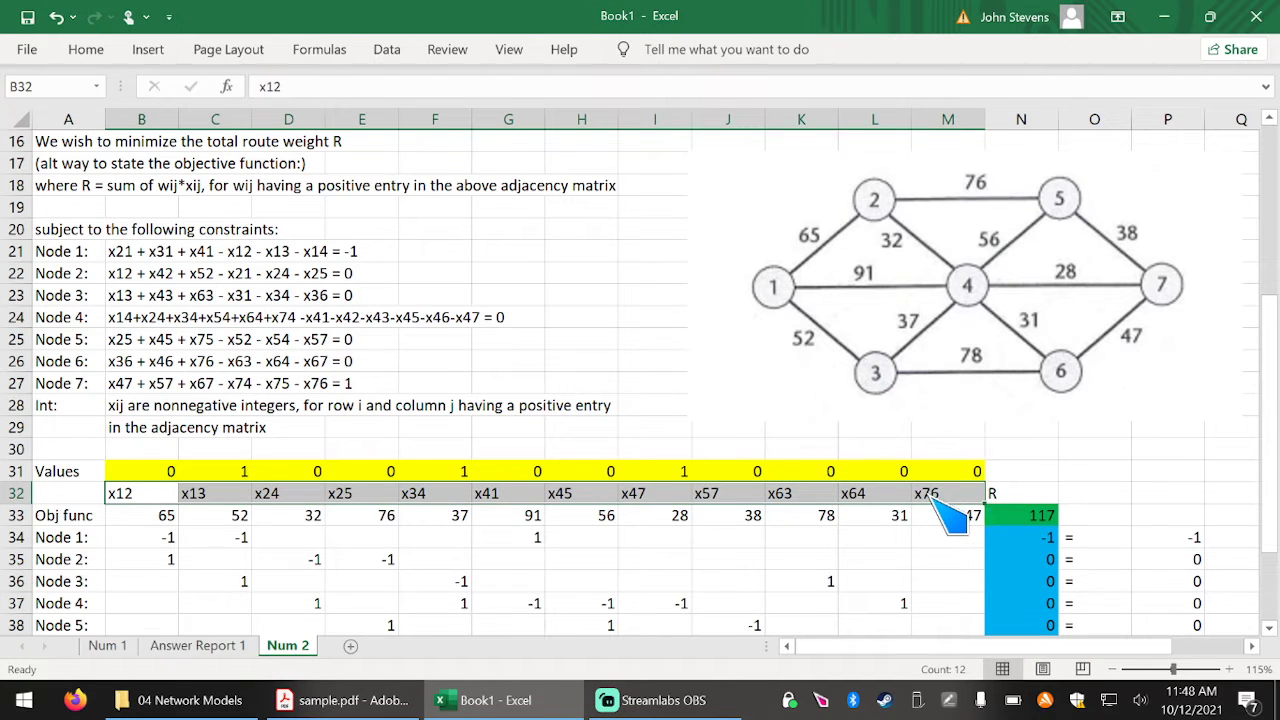
pyautogui.scroll(5, 950, 515)
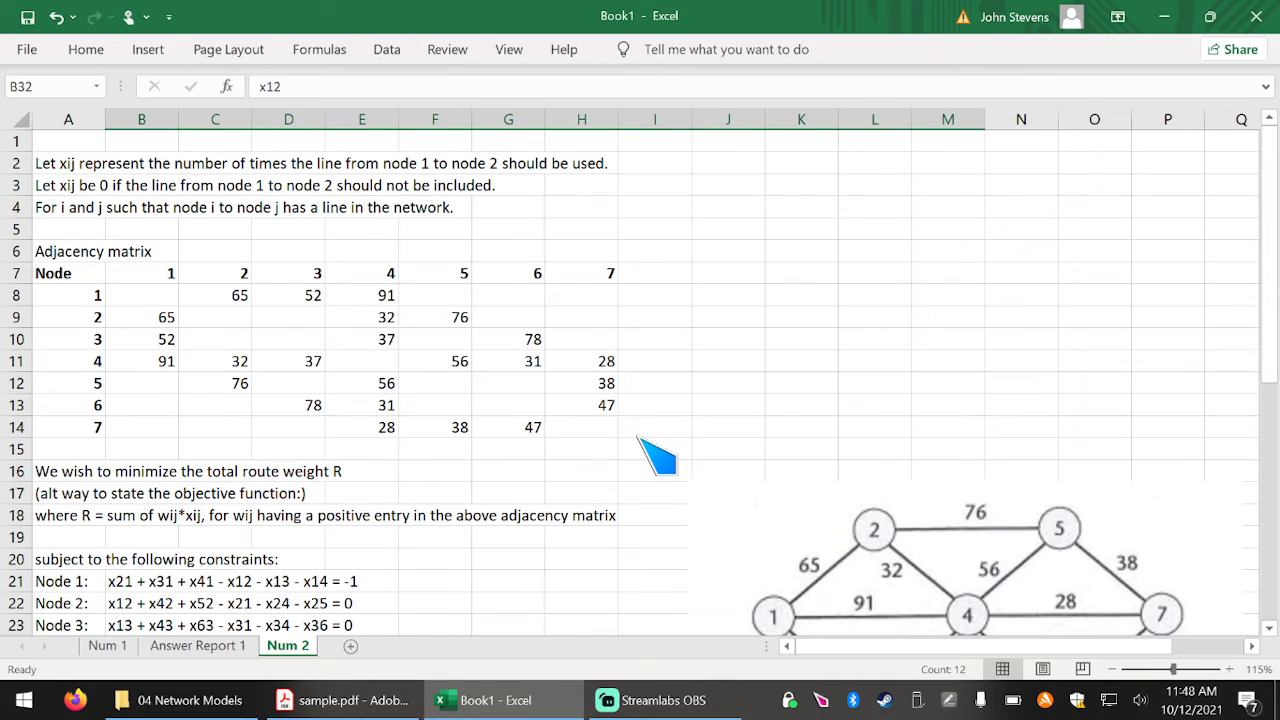
pyautogui.scroll(-3, 655, 457)
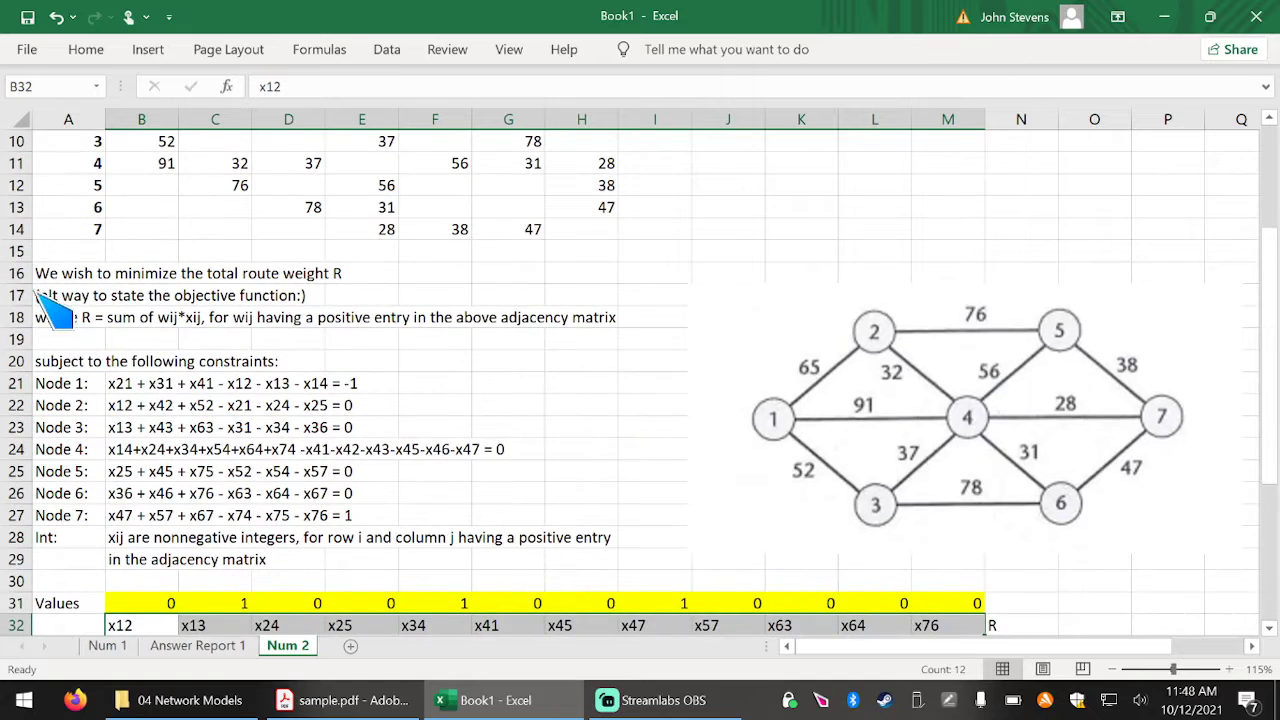
pyautogui.moveTo(18, 273); pyautogui.dragTo(30, 560)
pyautogui.rightClick(24, 558)
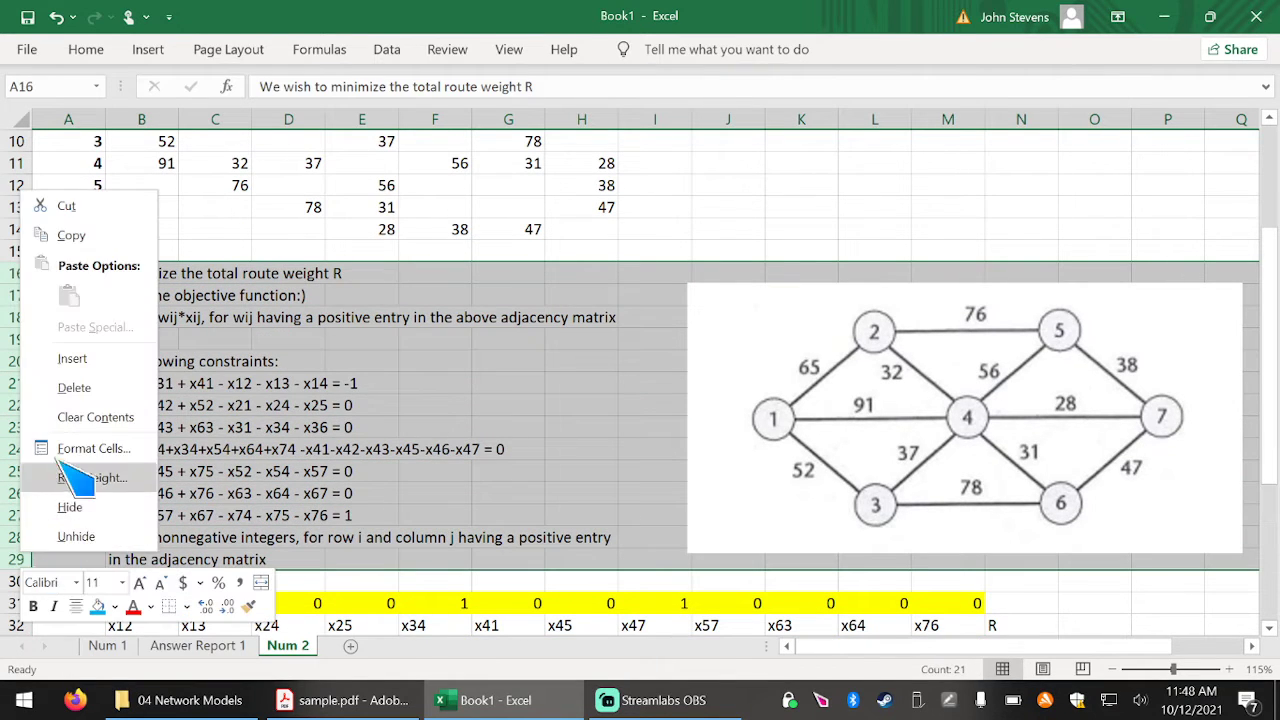
pyautogui.click(67, 507)
pyautogui.scroll(3, 447, 483)
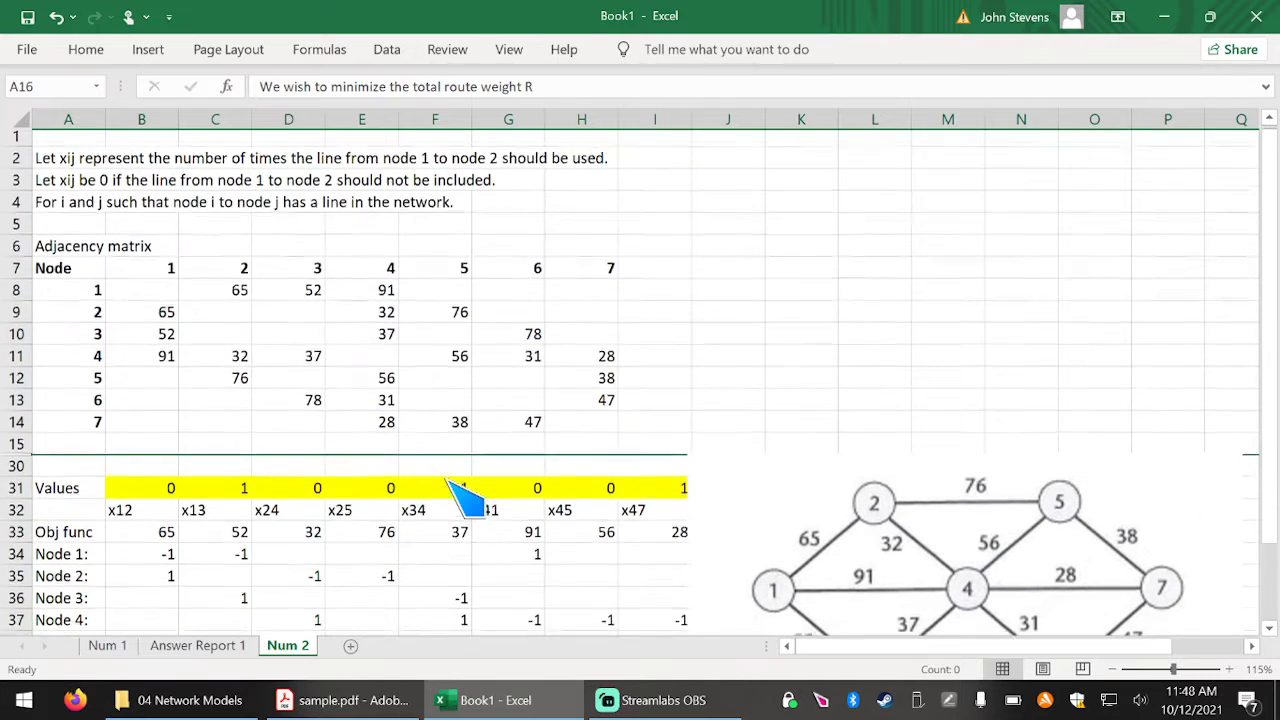
pyautogui.moveTo(871, 514); pyautogui.dragTo(835, 220)
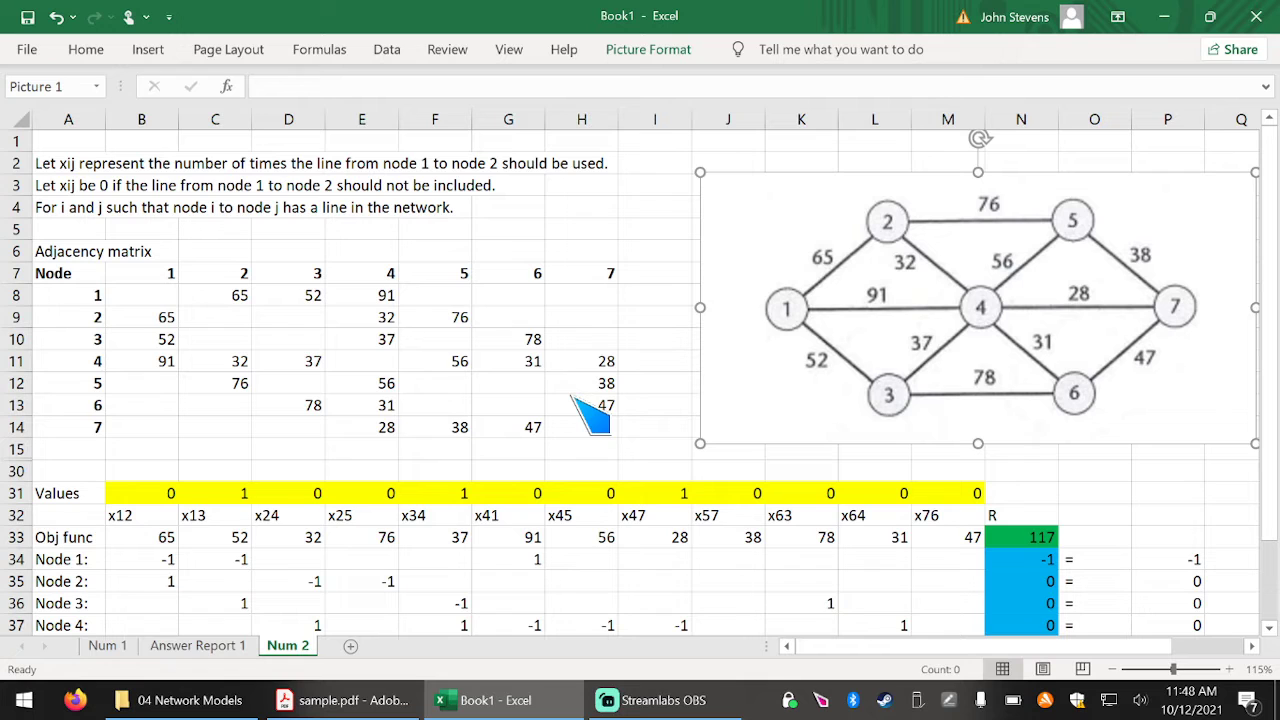
# Move the block with the R totals, equals signs and right-hand sides from N31:P40 to below the coefficient table, starting at M42.
pyautogui.scroll(-2, 574, 398)
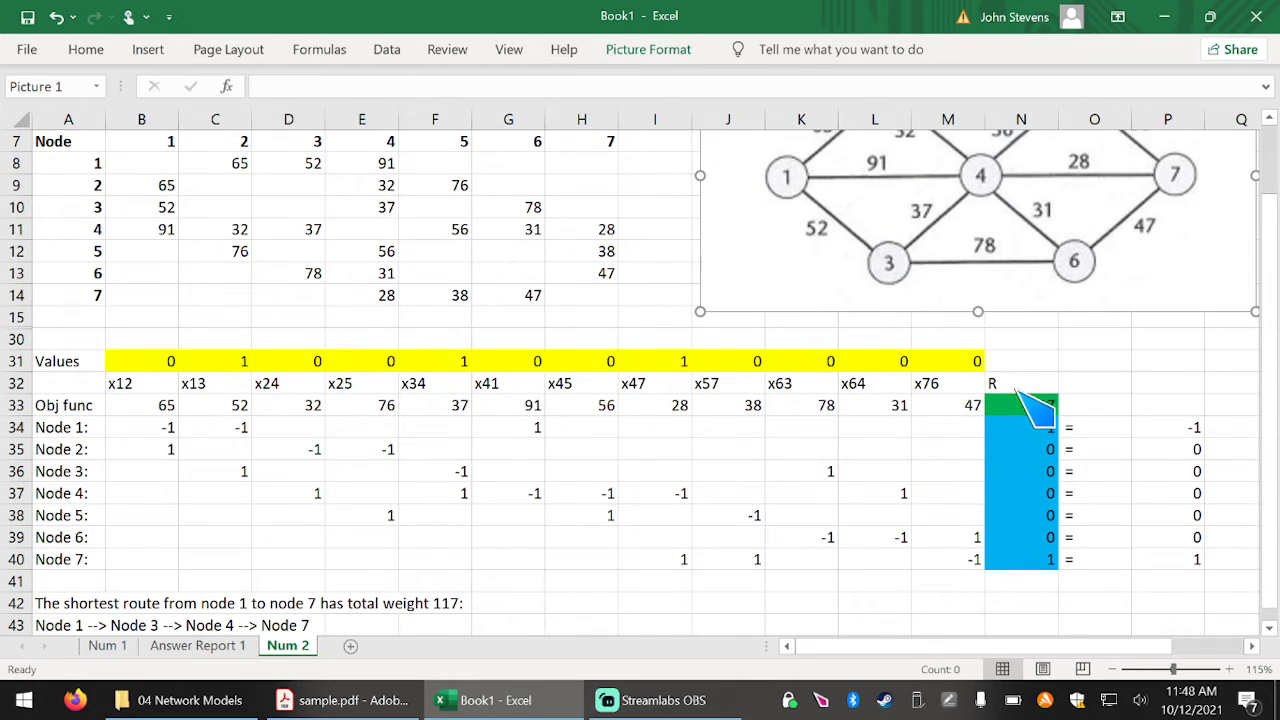
pyautogui.moveTo(1020, 362); pyautogui.dragTo(749, 651)
pyautogui.scroll(4, 865, 520)
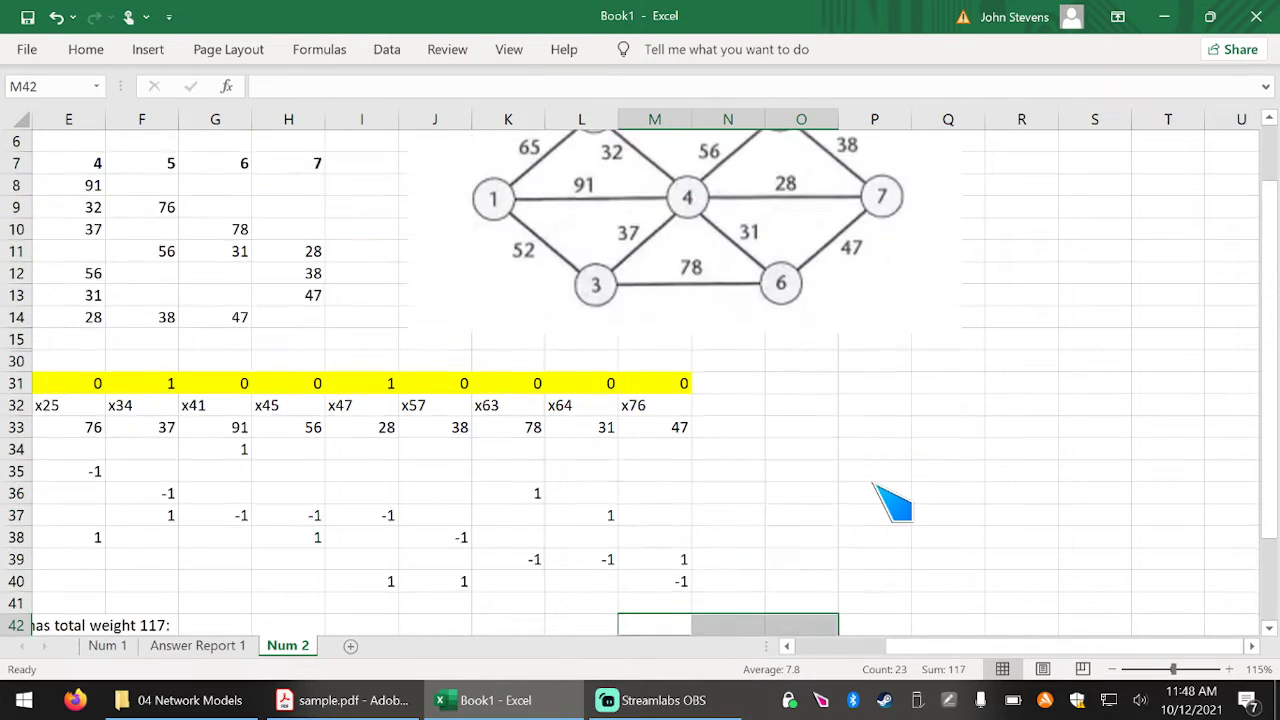
pyautogui.scroll(-2, 900, 520)
pyautogui.moveTo(910, 651); pyautogui.dragTo(828, 649)
pyautogui.scroll(1, 875, 515)
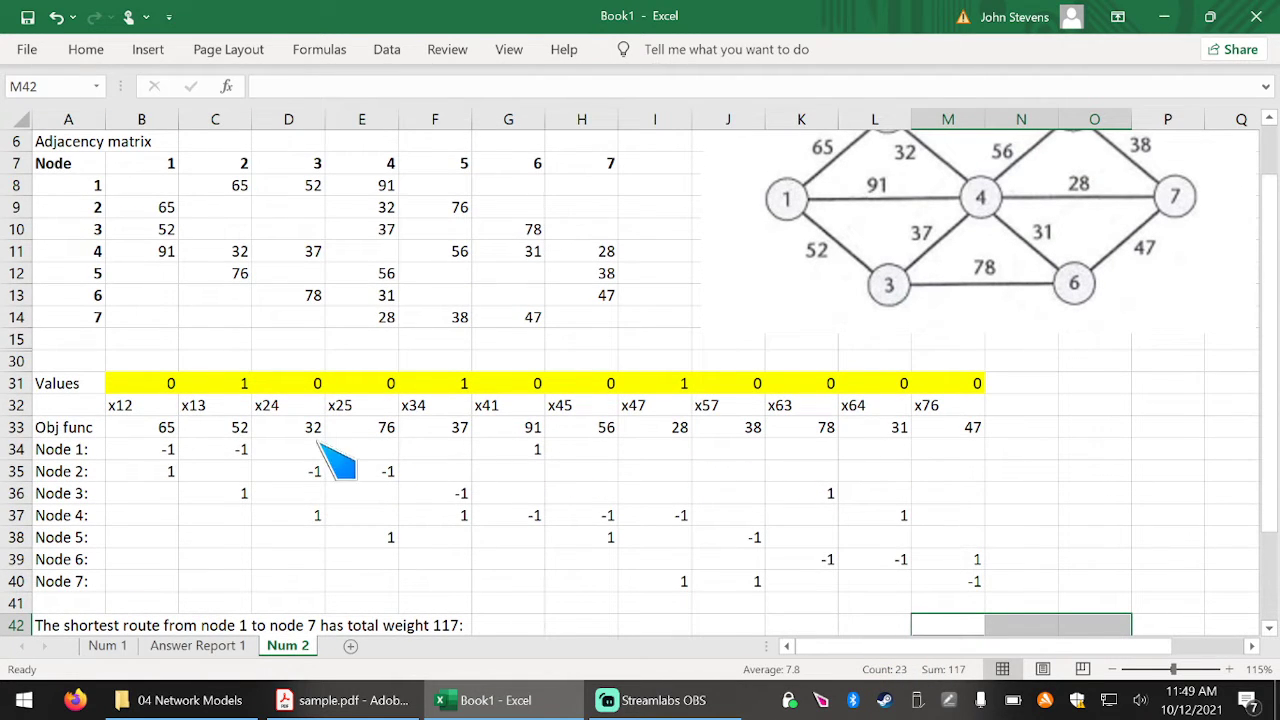
# Clear the variable labels and objective function coefficients in C32:M33.
pyautogui.moveTo(214, 406); pyautogui.dragTo(935, 430)
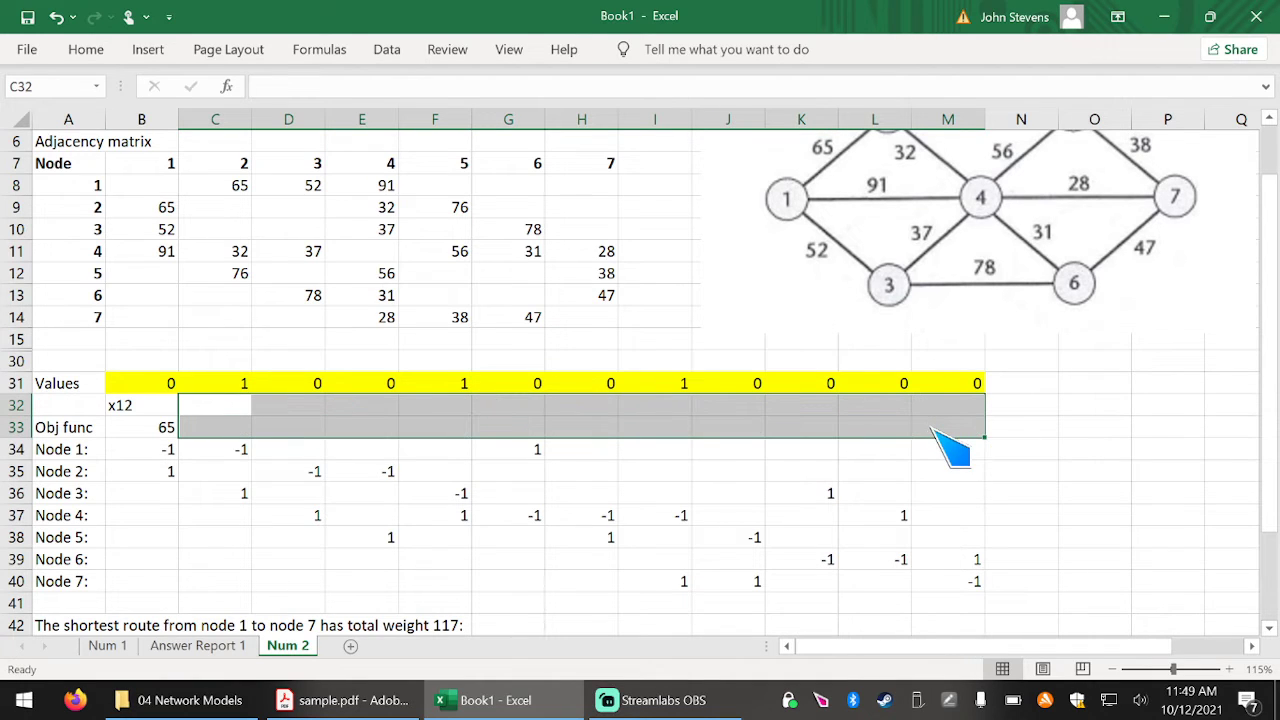
pyautogui.press('Delete')
pyautogui.click(207, 410)
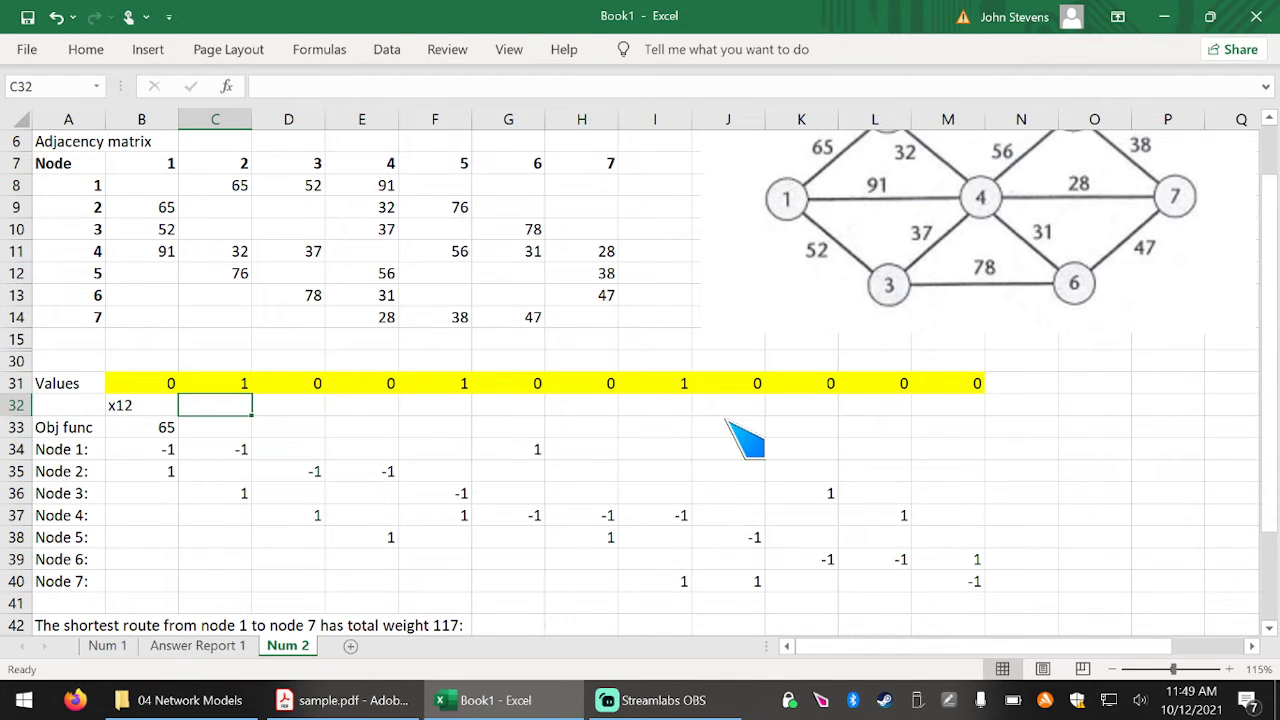
# Following the node 1 row of the adjacency matrix, enter the variable labels x13 in C32 and x14 in D32.
pyautogui.click(14, 188)
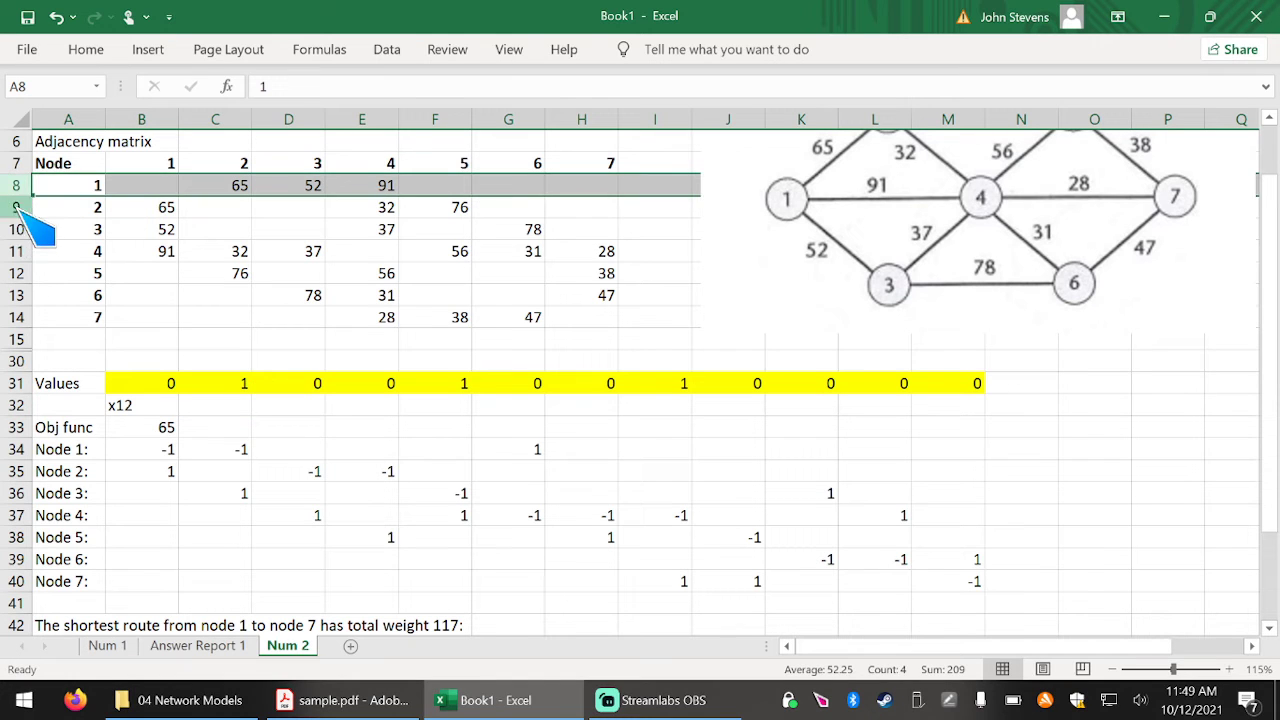
pyautogui.click(16, 209)
pyautogui.click(16, 229)
pyautogui.click(14, 185)
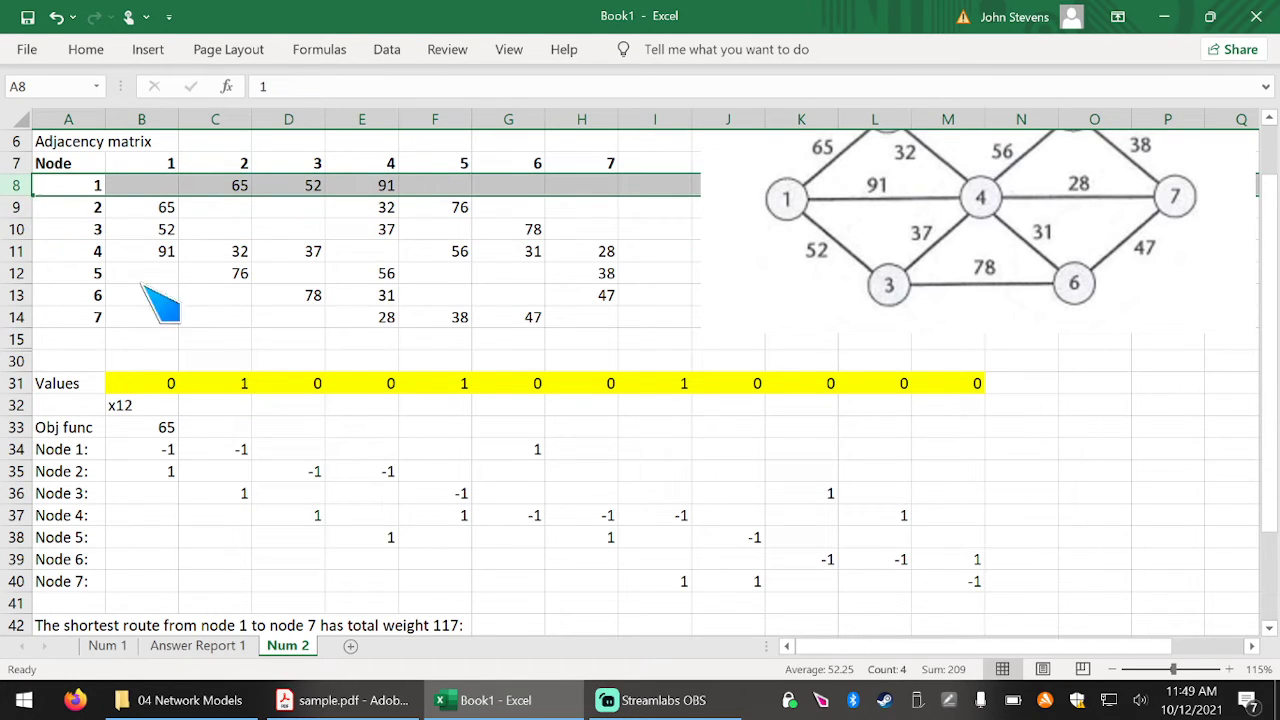
pyautogui.click(224, 410)
pyautogui.write('x13')
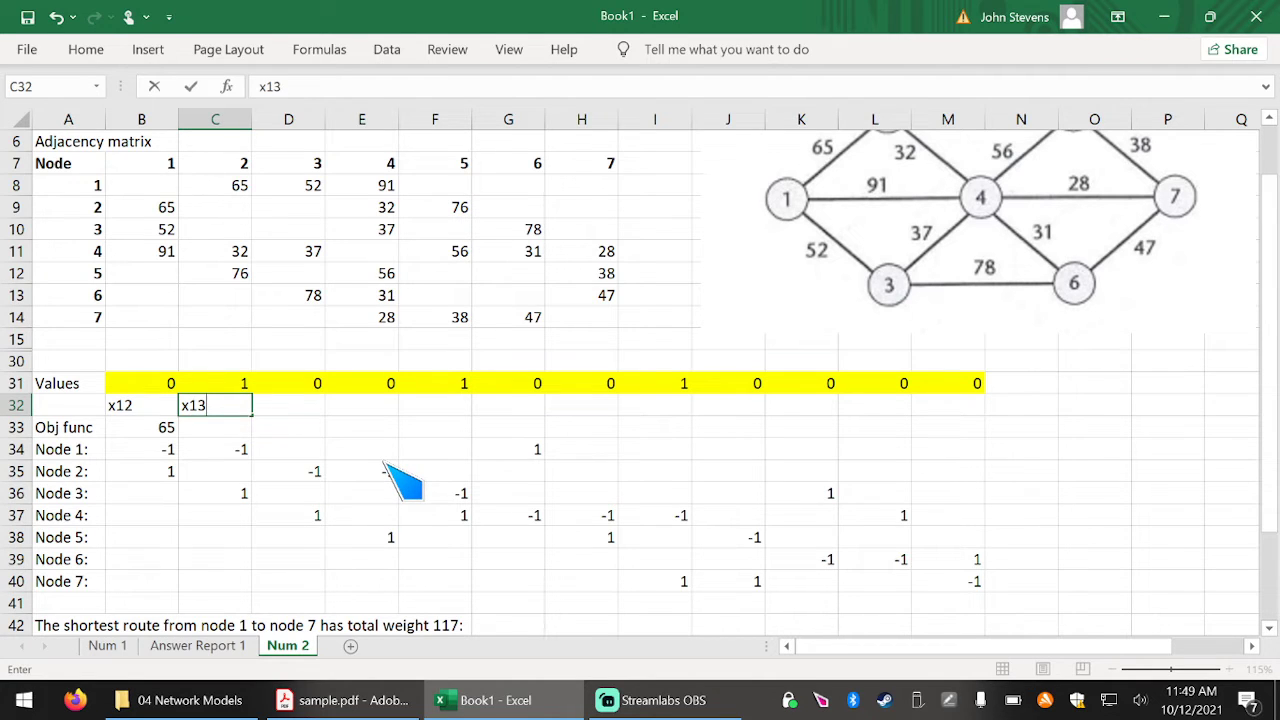
pyautogui.press('Tab')
pyautogui.write('x14')
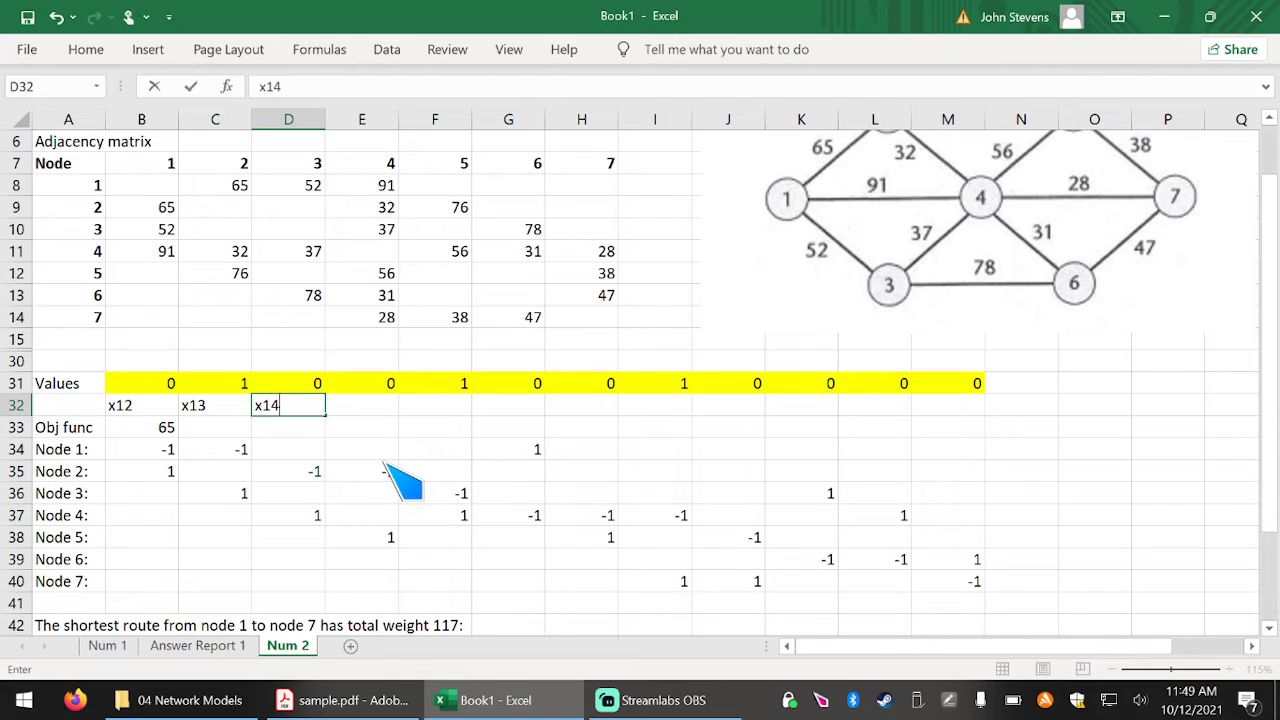
pyautogui.press('Return')
pyautogui.press('Left')
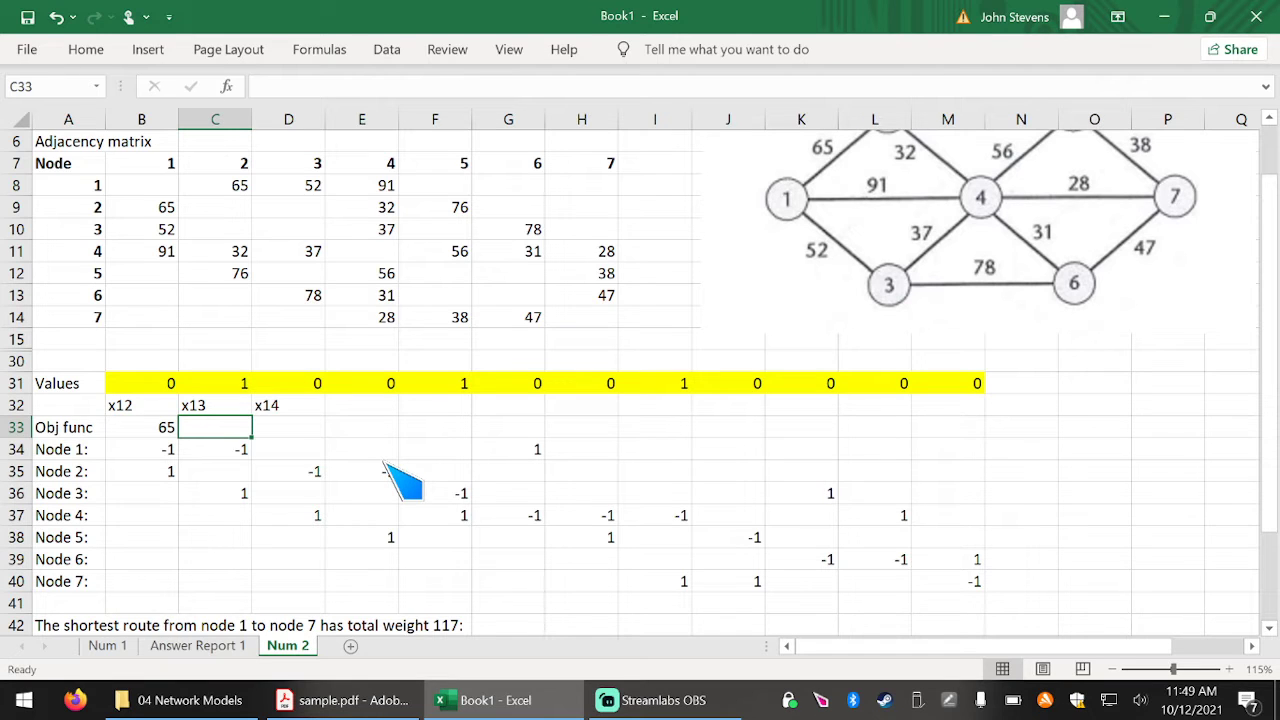
# Enter the objective function coefficients 52 for x13 in C33 and 91 for x14 in D33.
pyautogui.write('52')
pyautogui.press('Tab')
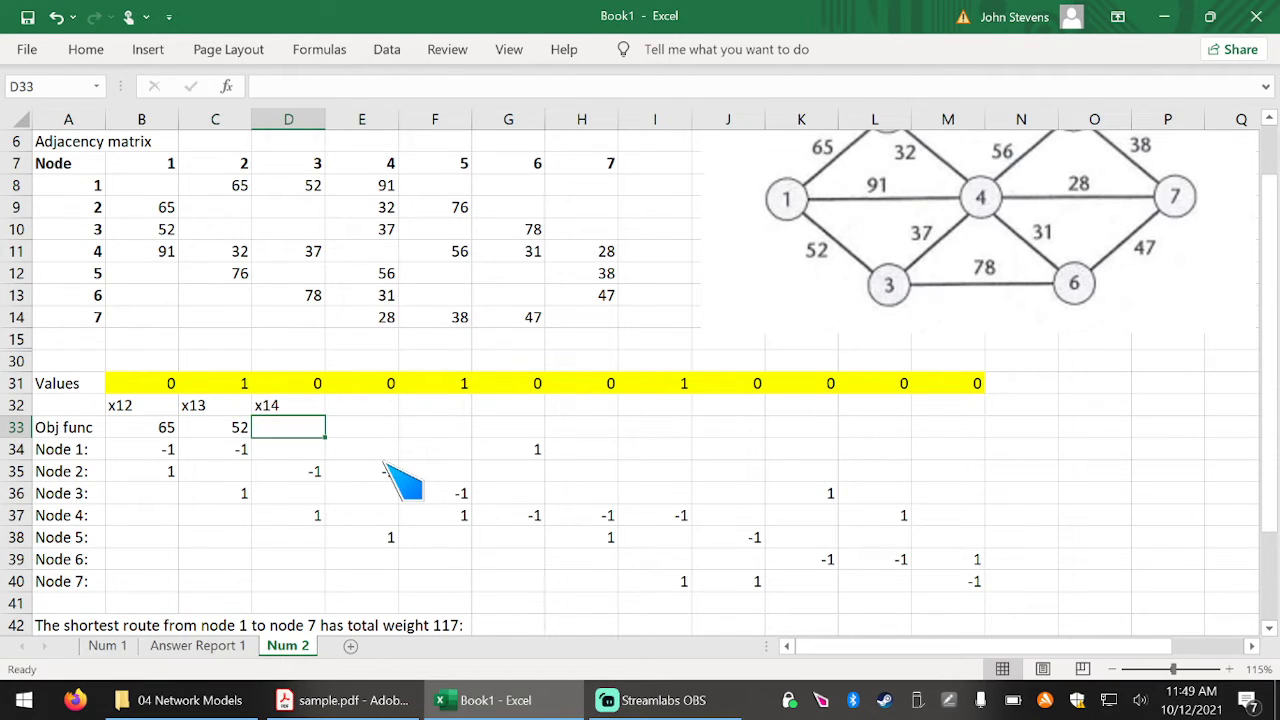
pyautogui.write('92')
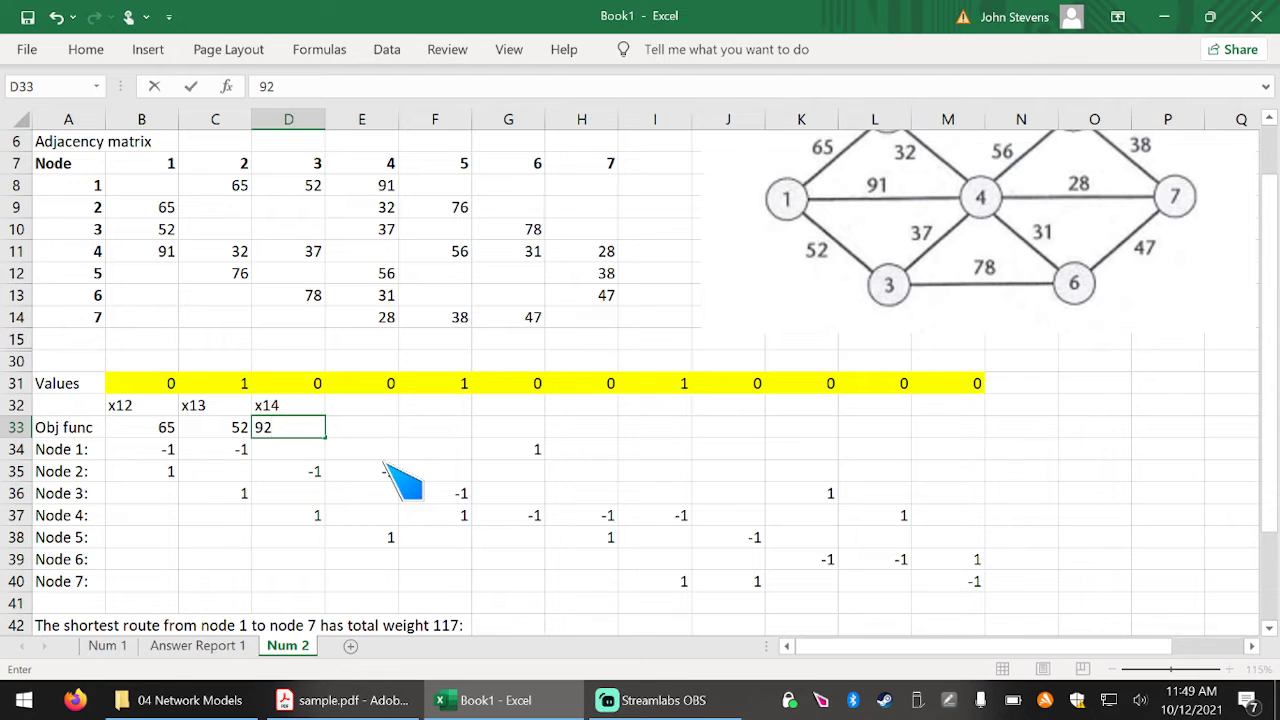
pyautogui.press('BackSpace')
pyautogui.write('1')
pyautogui.press('Tab')
# Following the node 2 row of the adjacency matrix, enter the variable labels x21, x24 and x25 in E32:G32.
pyautogui.press('Up')
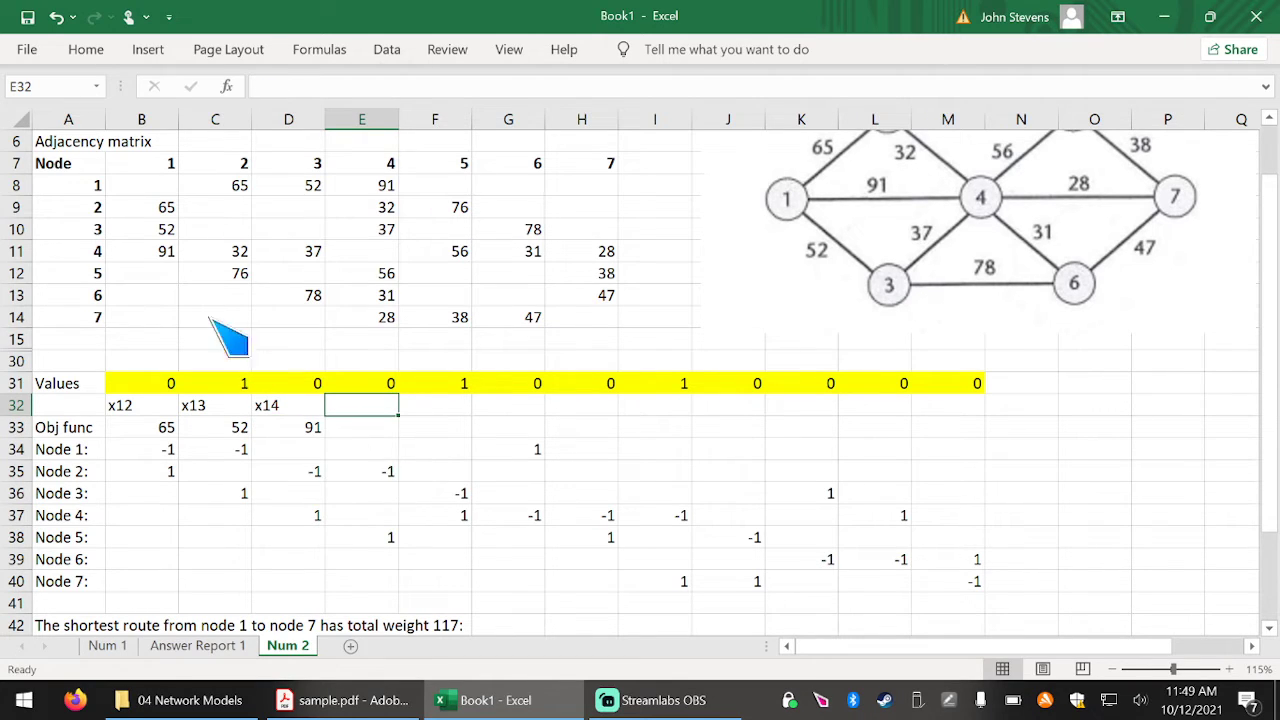
pyautogui.click(18, 208)
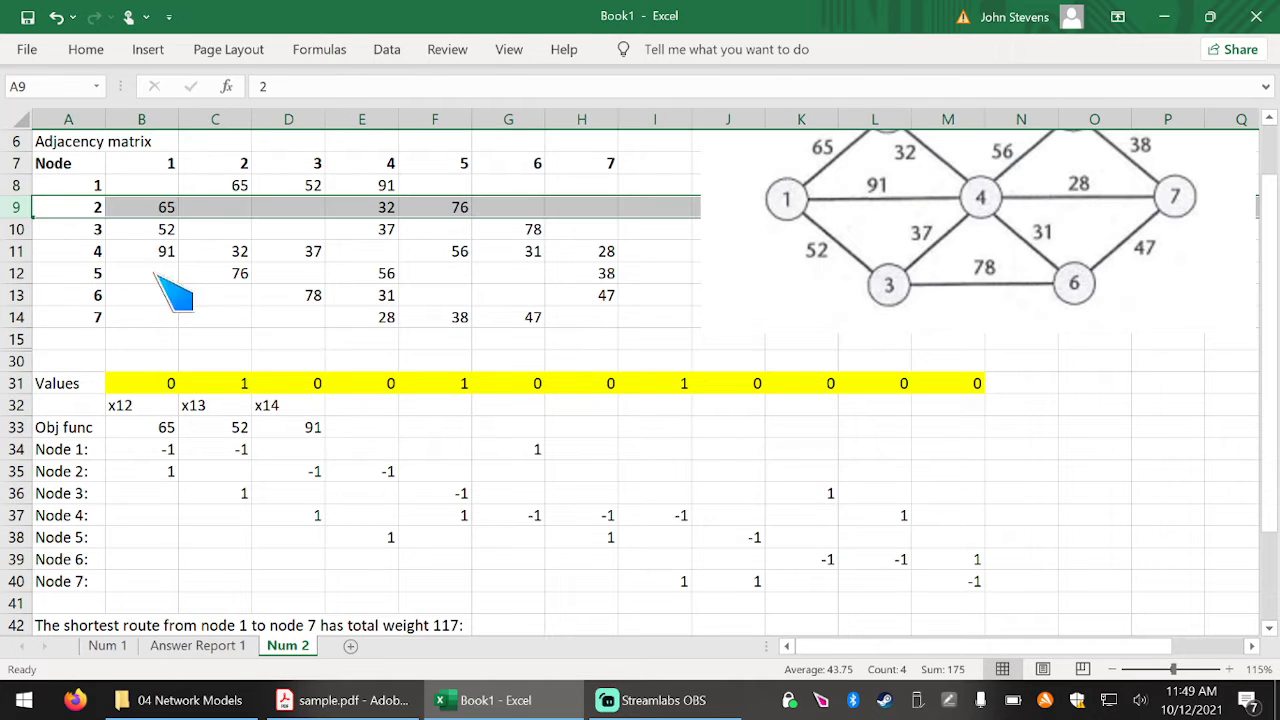
pyautogui.click(345, 408)
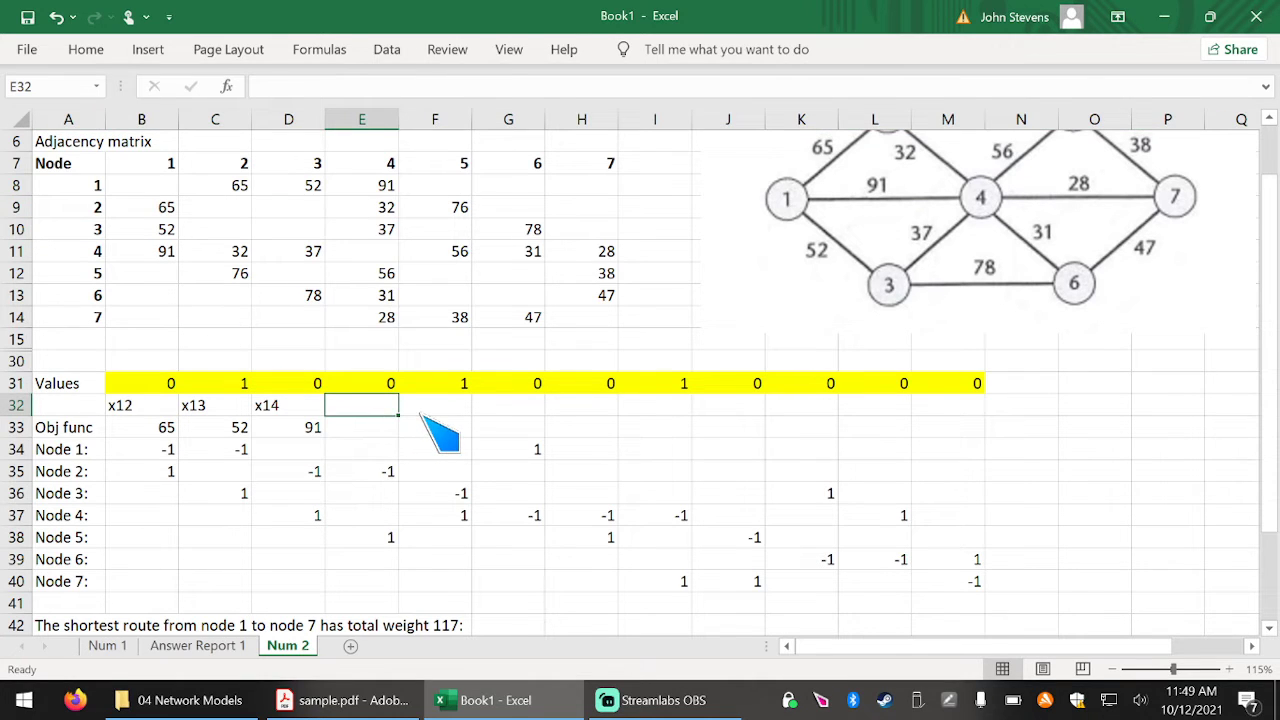
pyautogui.write('x21')
pyautogui.press('Tab')
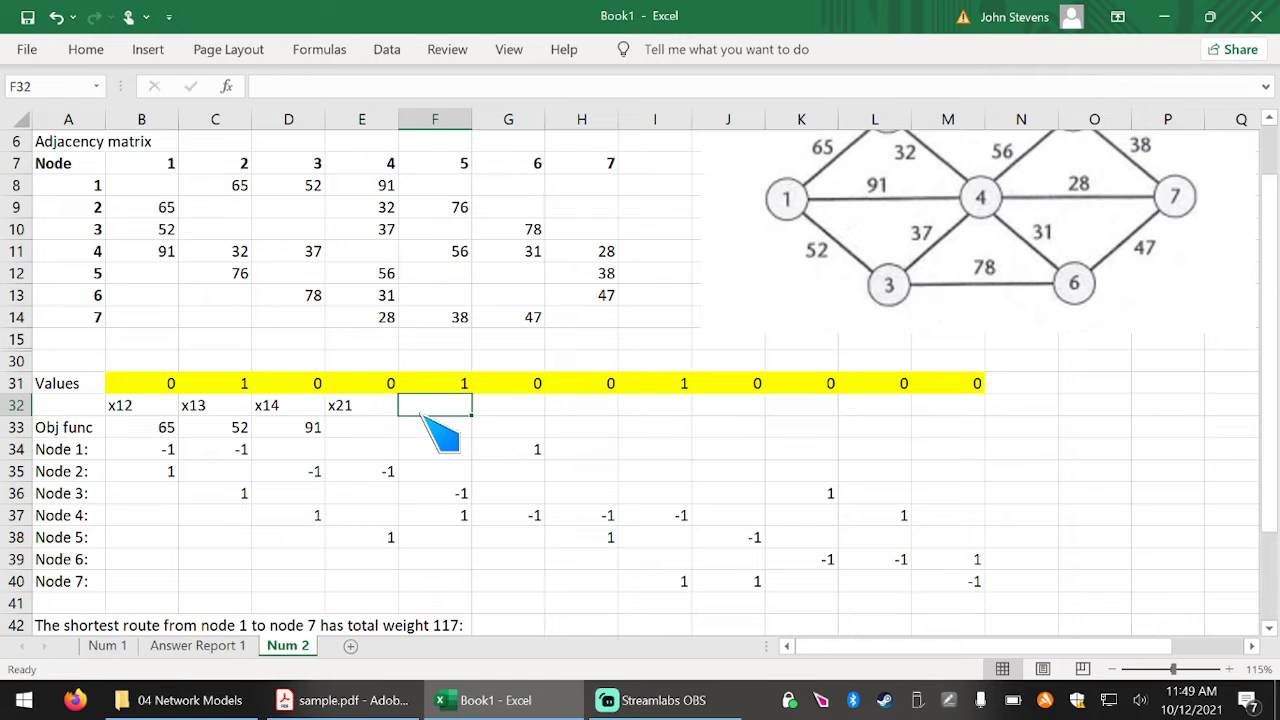
pyautogui.write('x24')
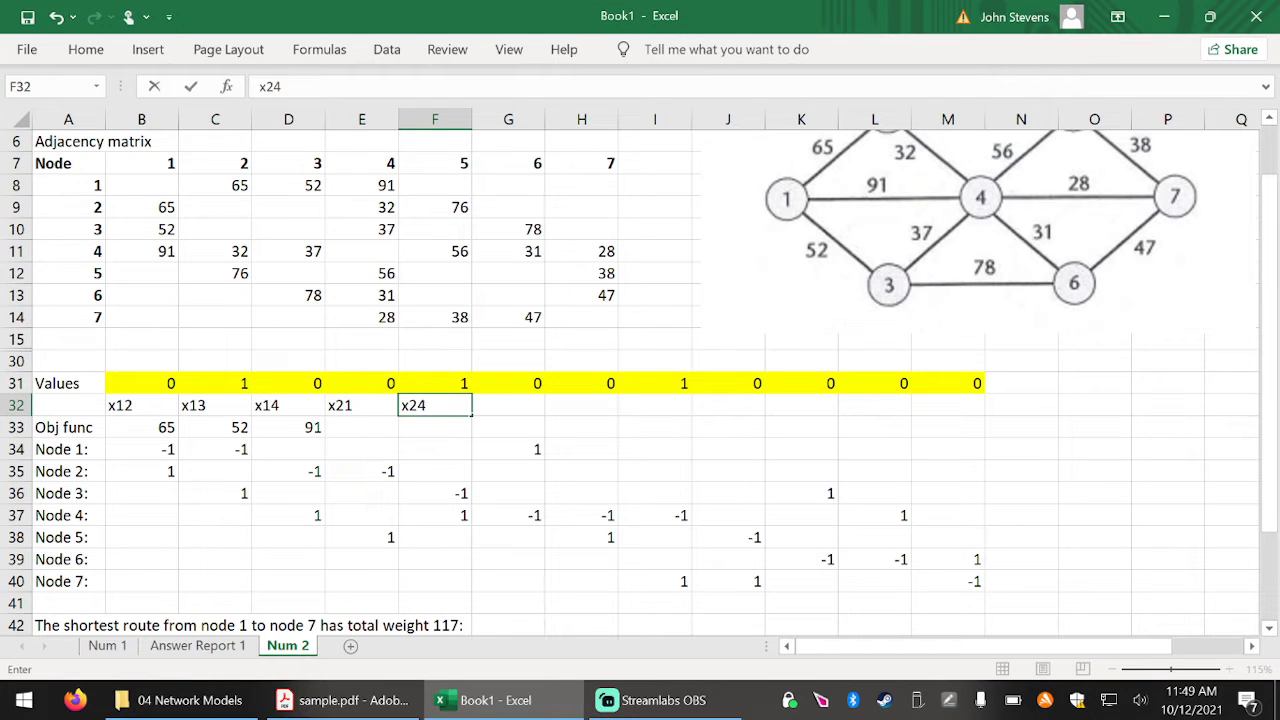
pyautogui.press('Tab')
pyautogui.write('x25')
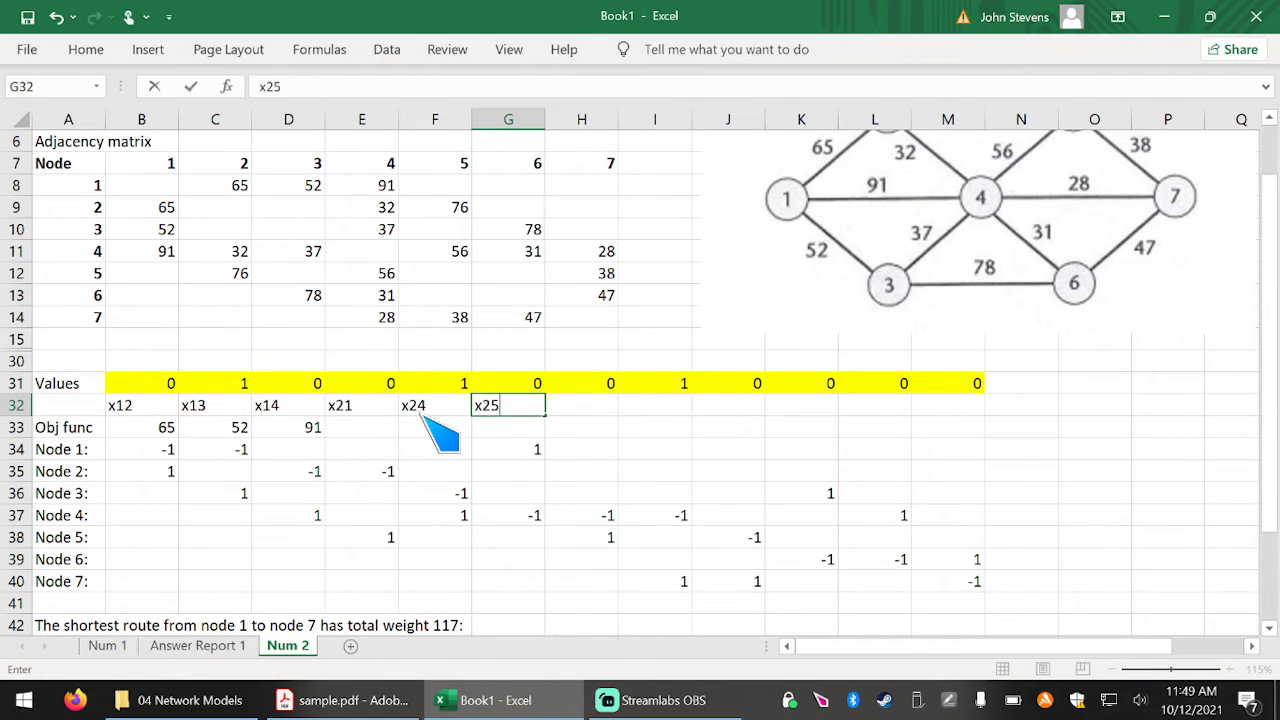
pyautogui.press('Tab')
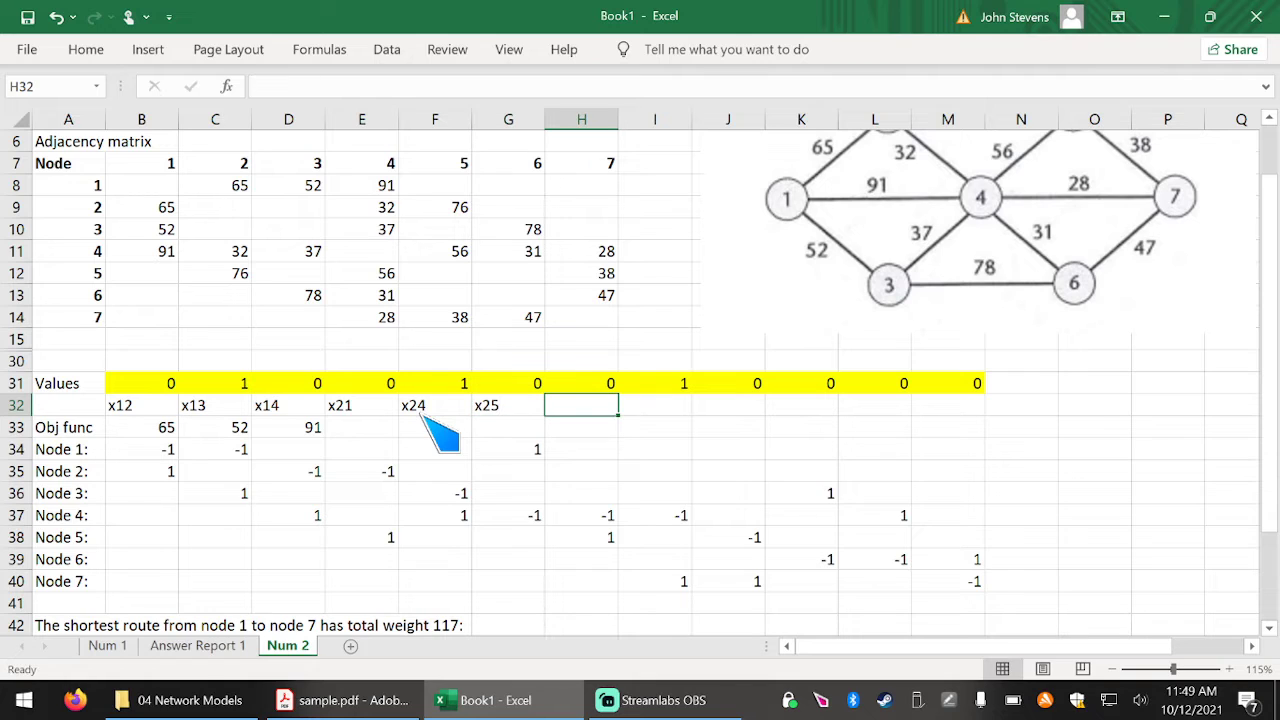
# Enter the objective function coefficients 65 for x21, 32 for x24 and 76 for x25 in E33:G33.
pyautogui.press('Down')
pyautogui.press('Left')
pyautogui.press('Left')
pyautogui.press('Left')
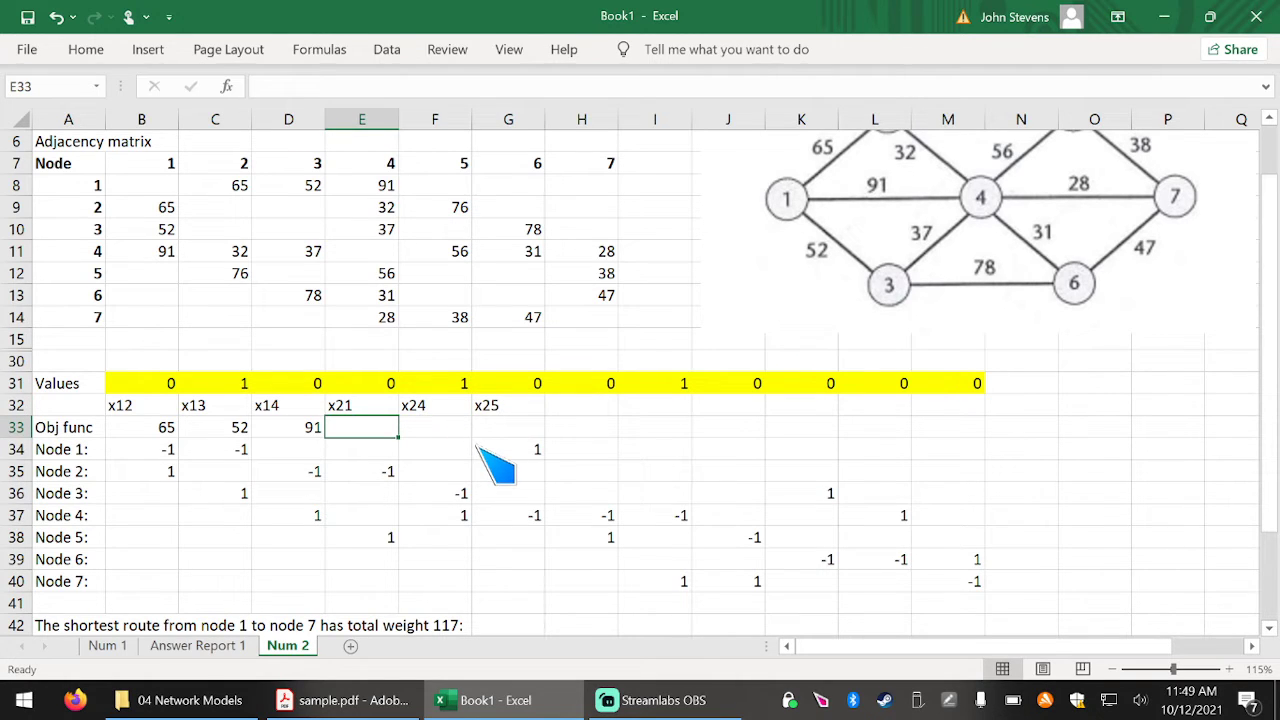
pyautogui.write('65')
pyautogui.press('Tab')
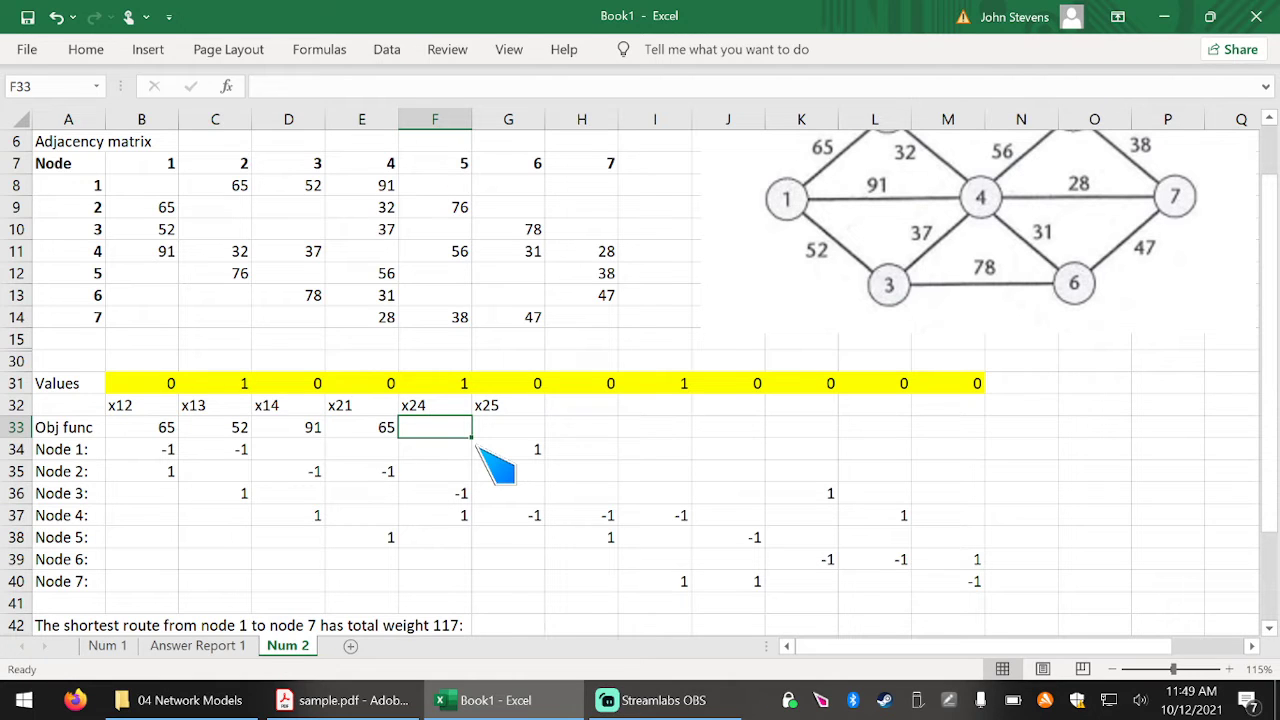
pyautogui.write('32')
pyautogui.press('Tab')
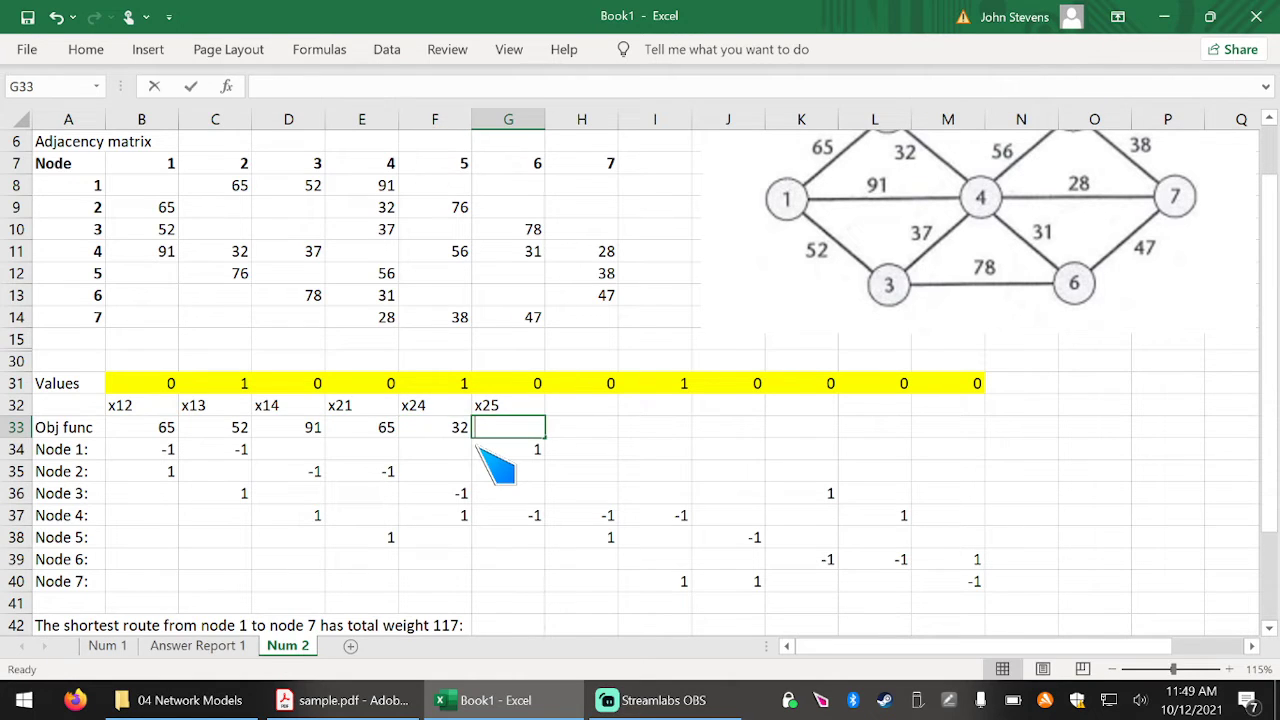
pyautogui.write('76')
pyautogui.press('Tab')
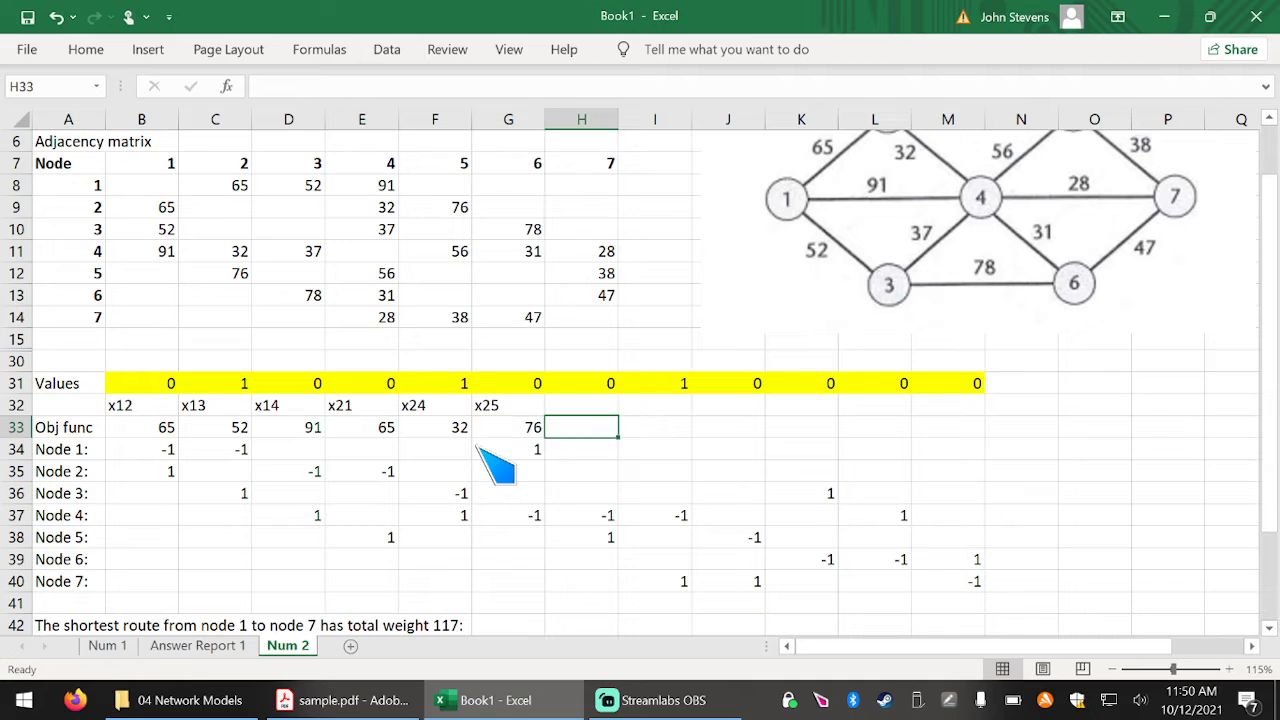
# Following the node 3 row of the adjacency matrix, enter the variable labels x31, x34 and x36 in H32:J32.
pyautogui.press('Up')
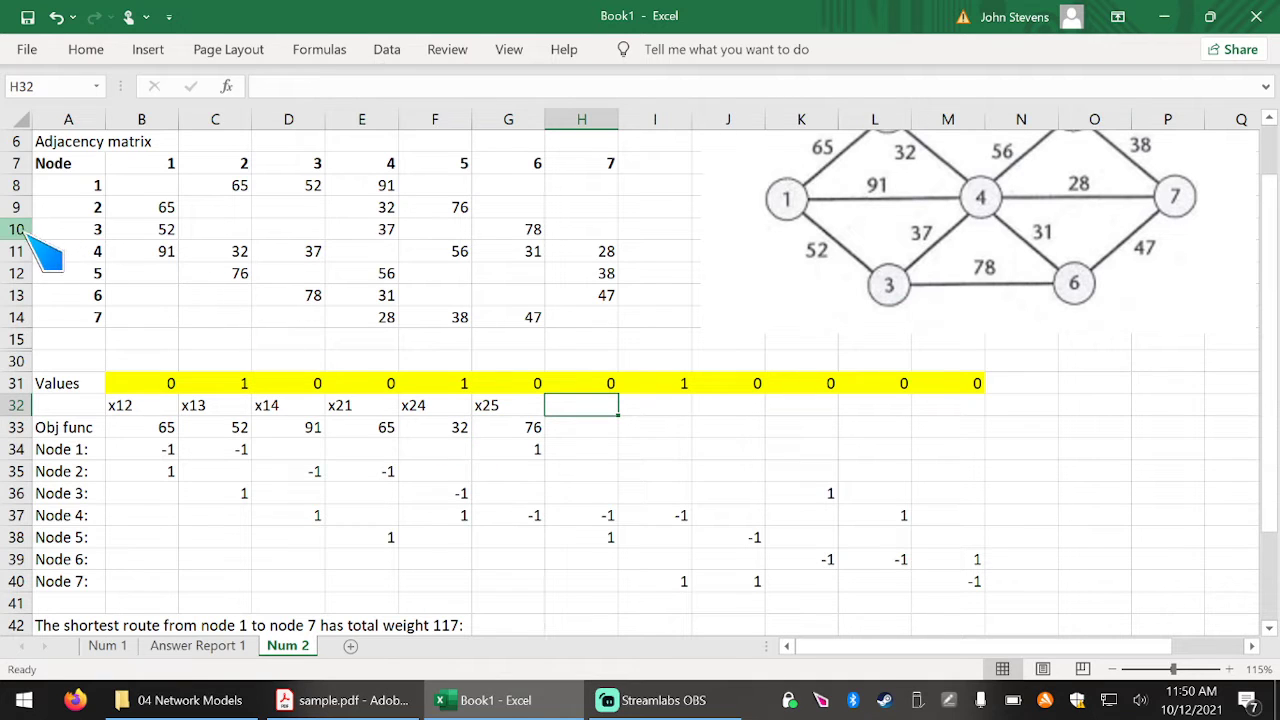
pyautogui.click(80, 231)
pyautogui.click(599, 400)
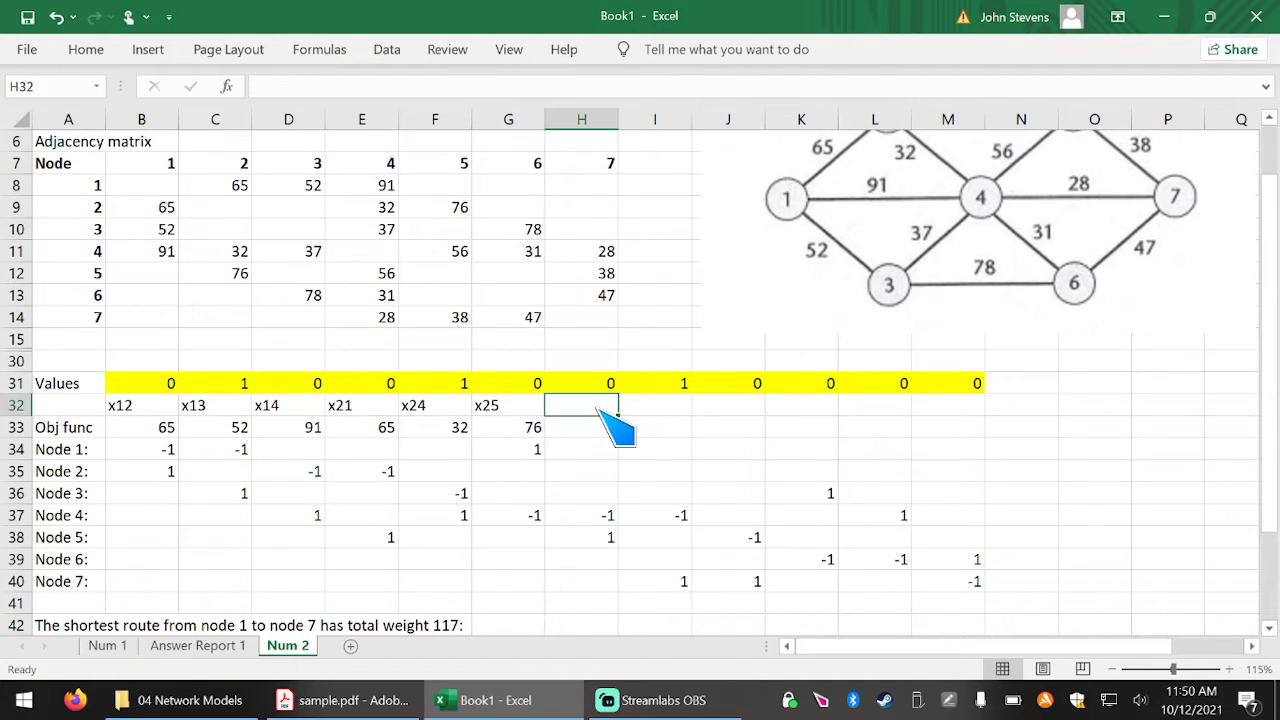
pyautogui.write('x31')
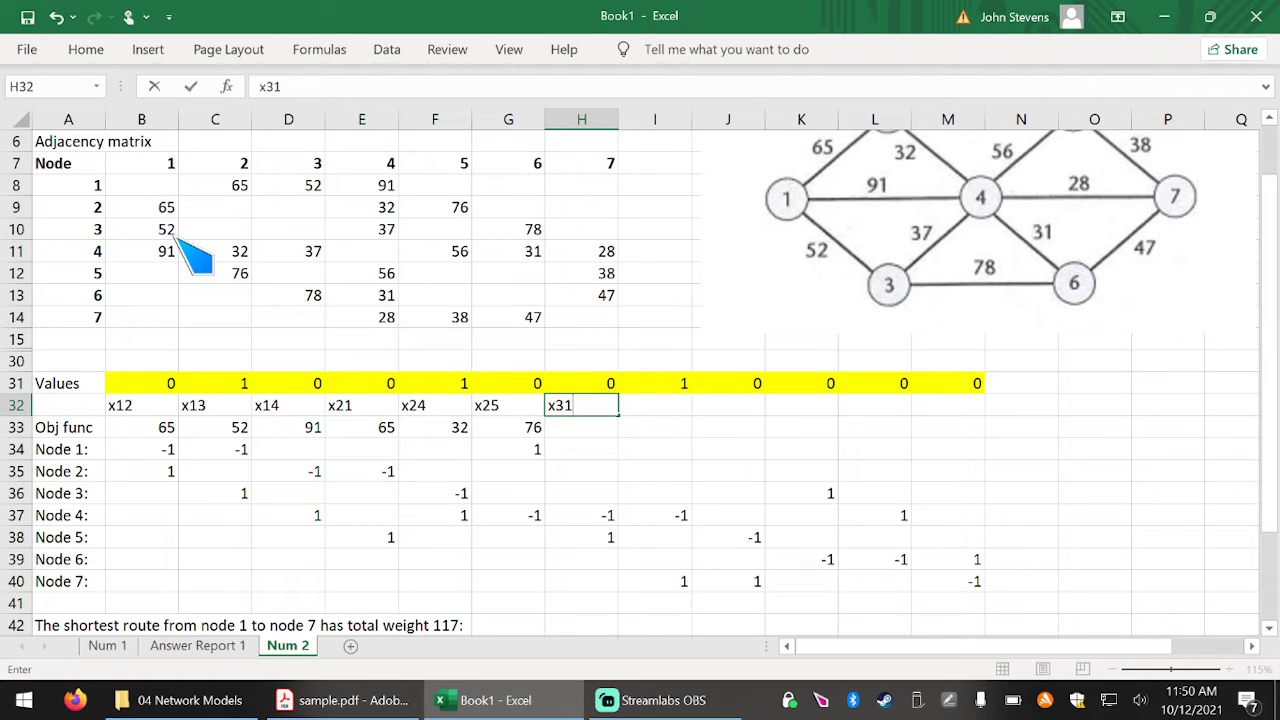
pyautogui.press('Tab')
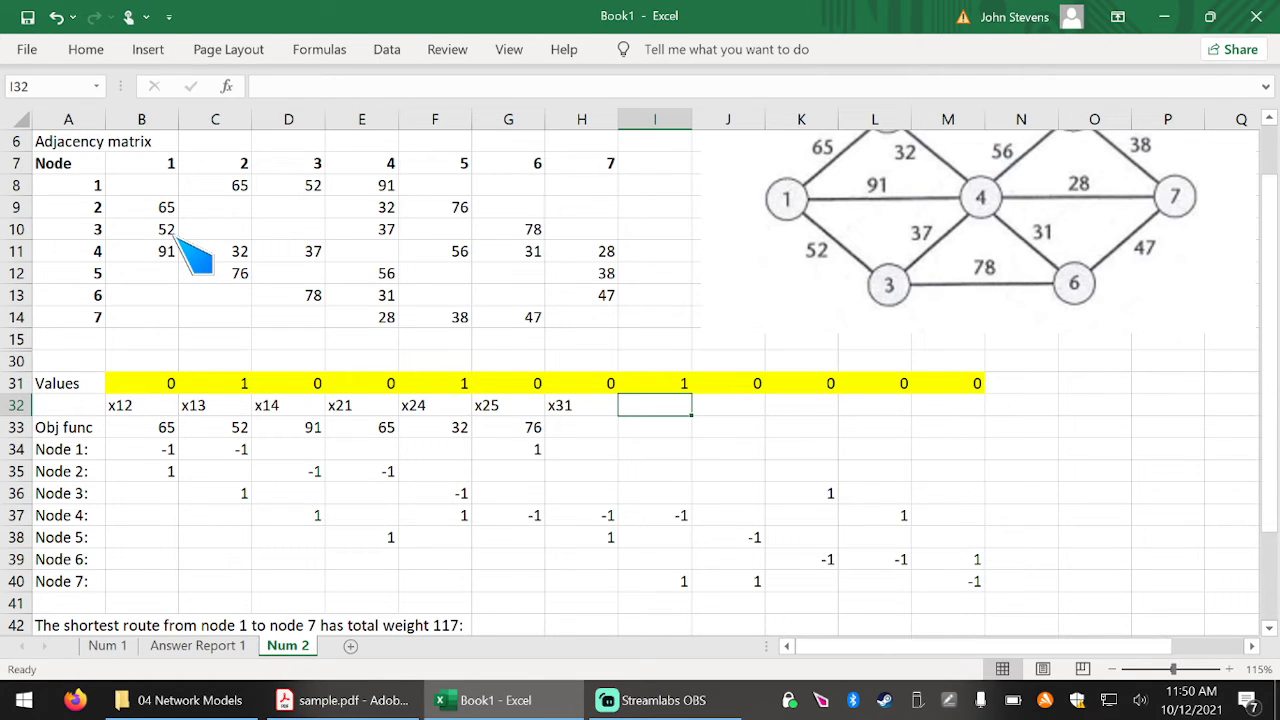
pyautogui.write('x34')
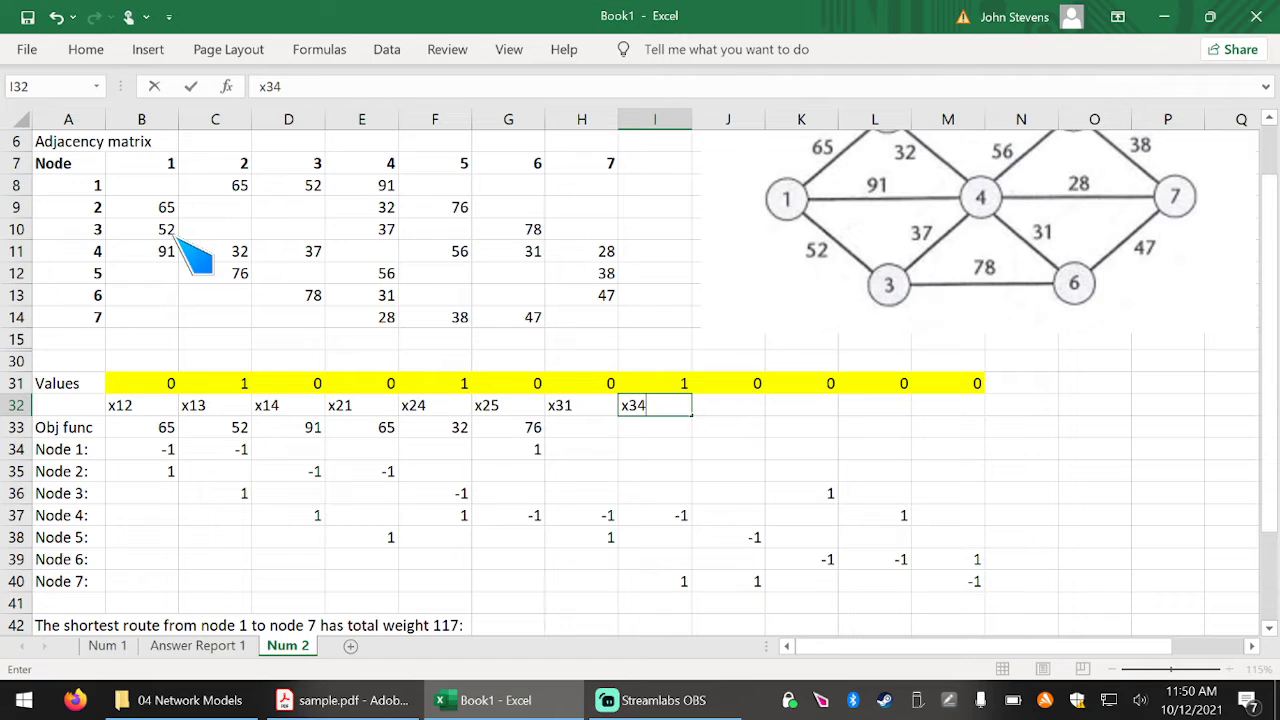
pyautogui.press('Tab')
pyautogui.write('x36')
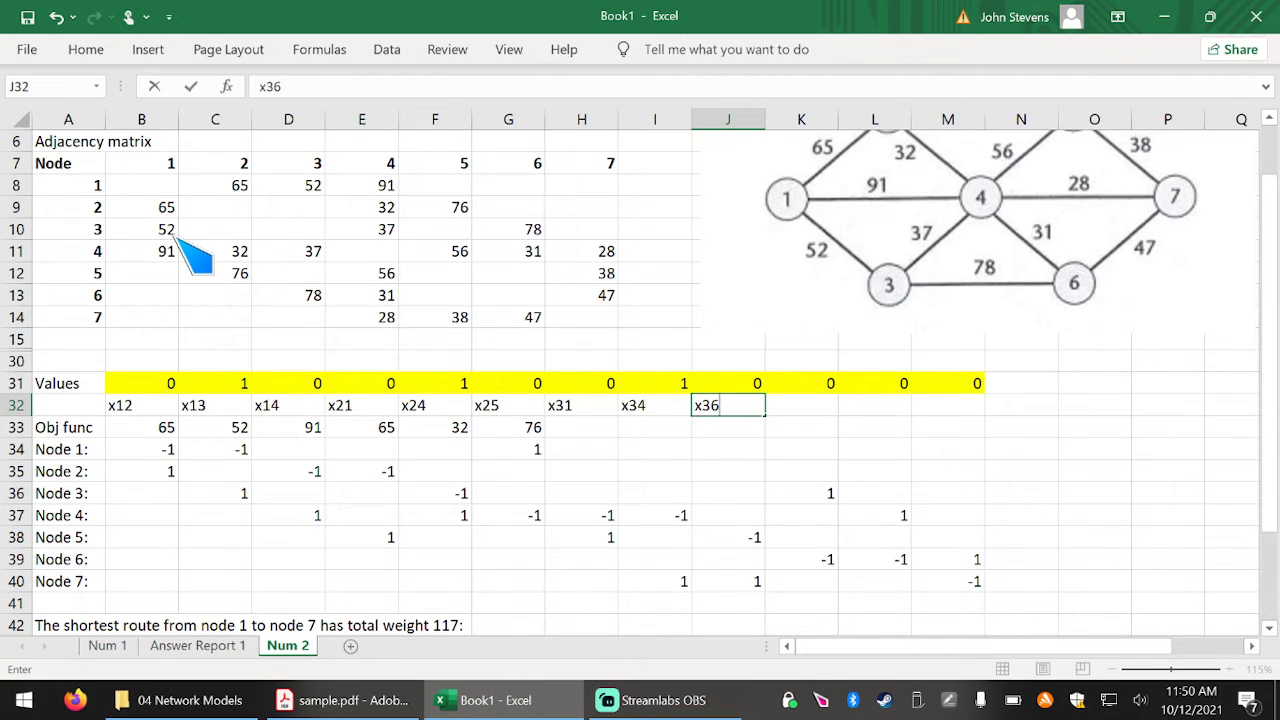
pyautogui.press('Return')
# Enter the objective function coefficients 52 for x31, 37 for x34 and 78 for x36 in H33:J33.
pyautogui.press('Left')
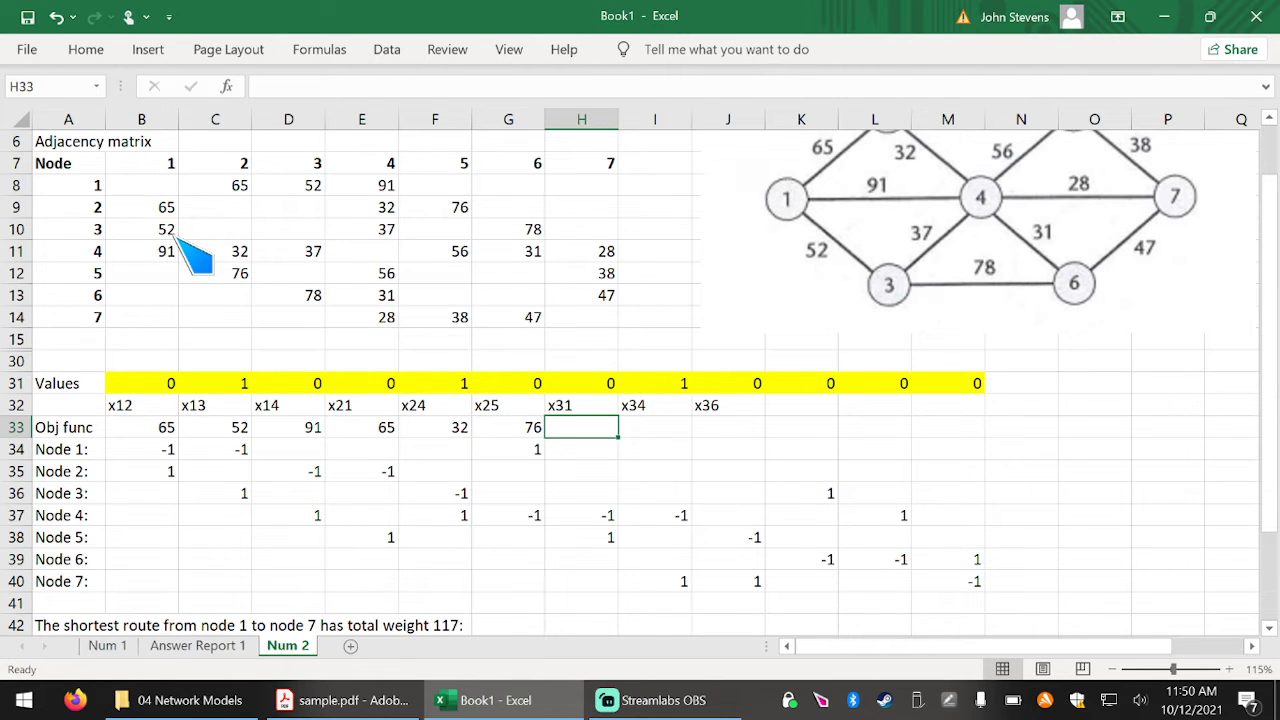
pyautogui.write('52')
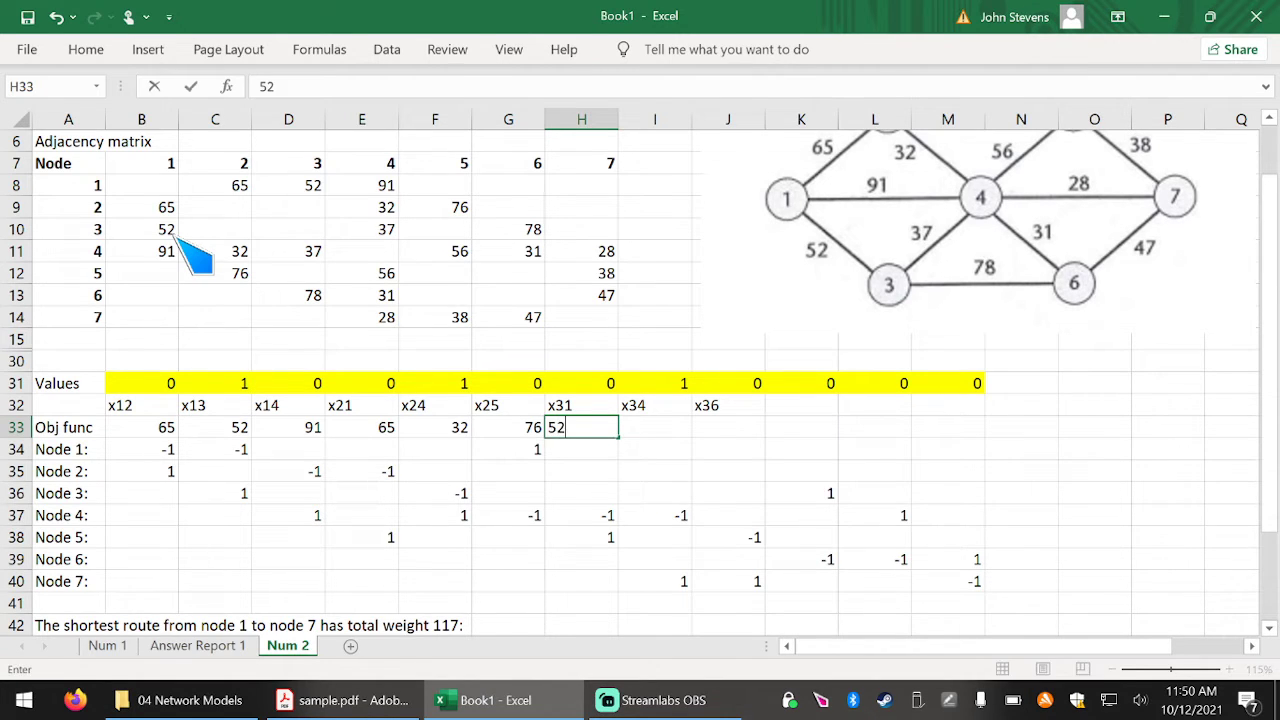
pyautogui.press('Tab')
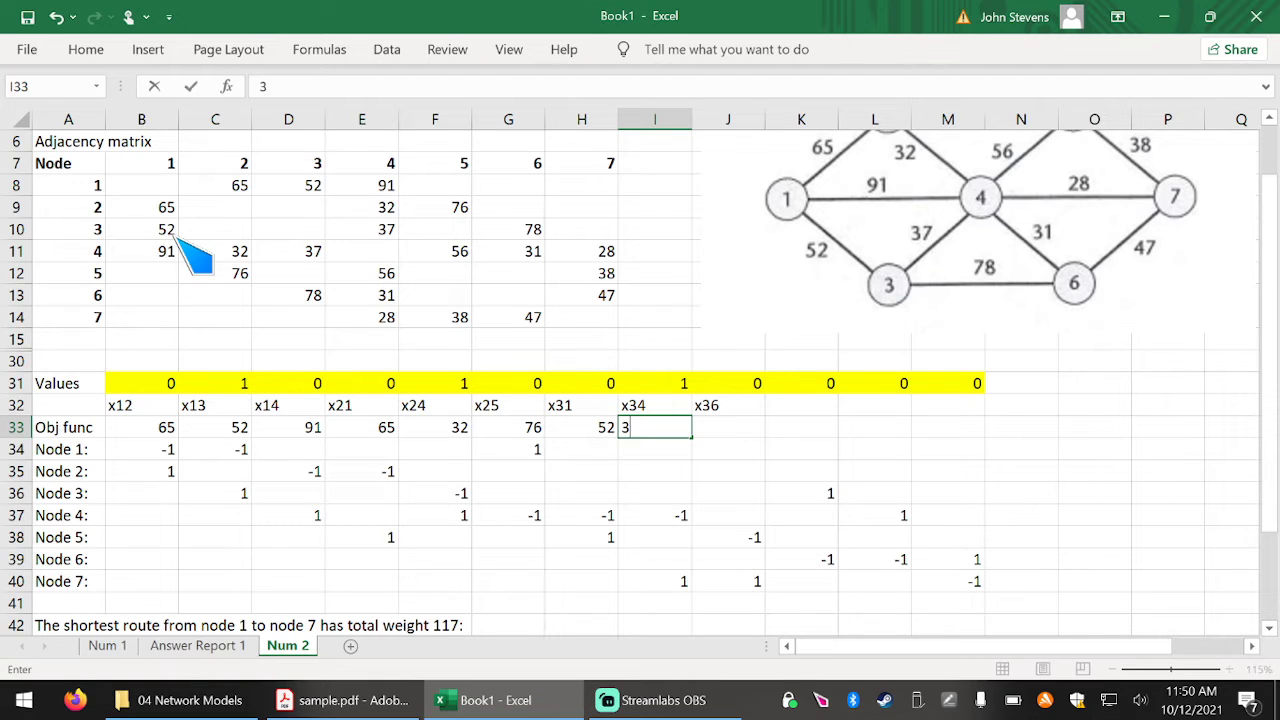
pyautogui.write('37')
pyautogui.press('Tab')
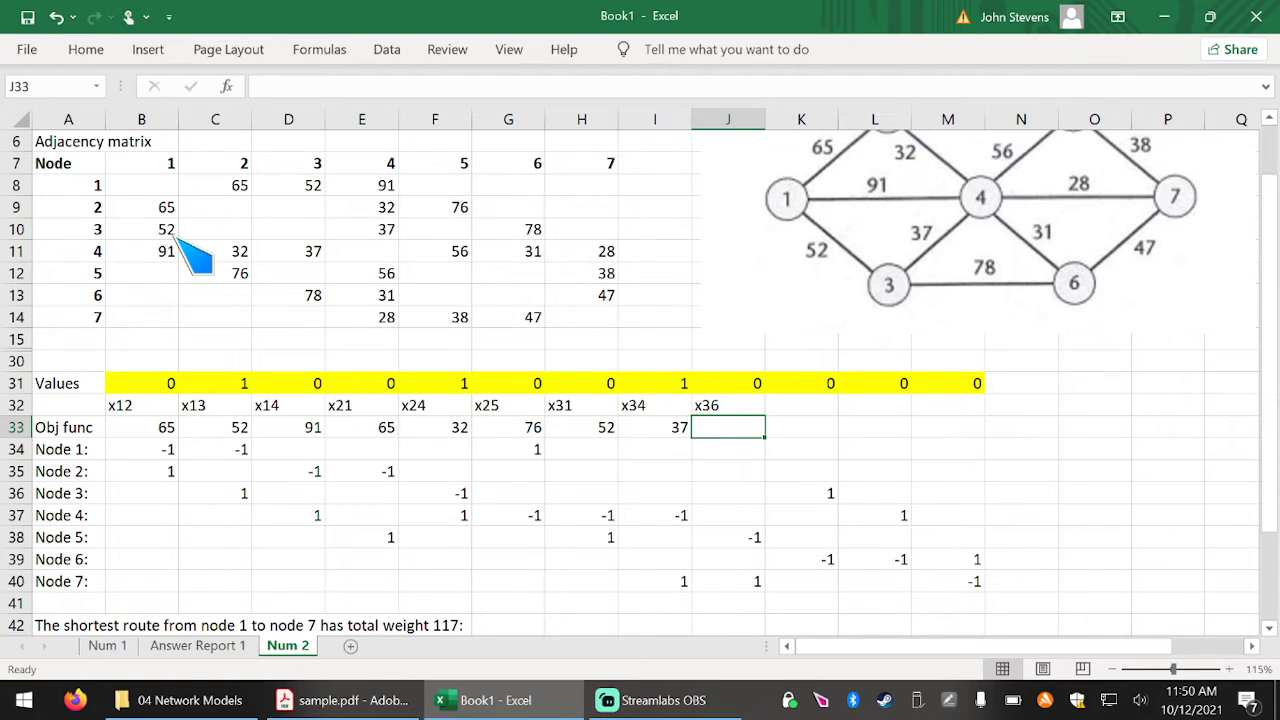
pyautogui.write('78')
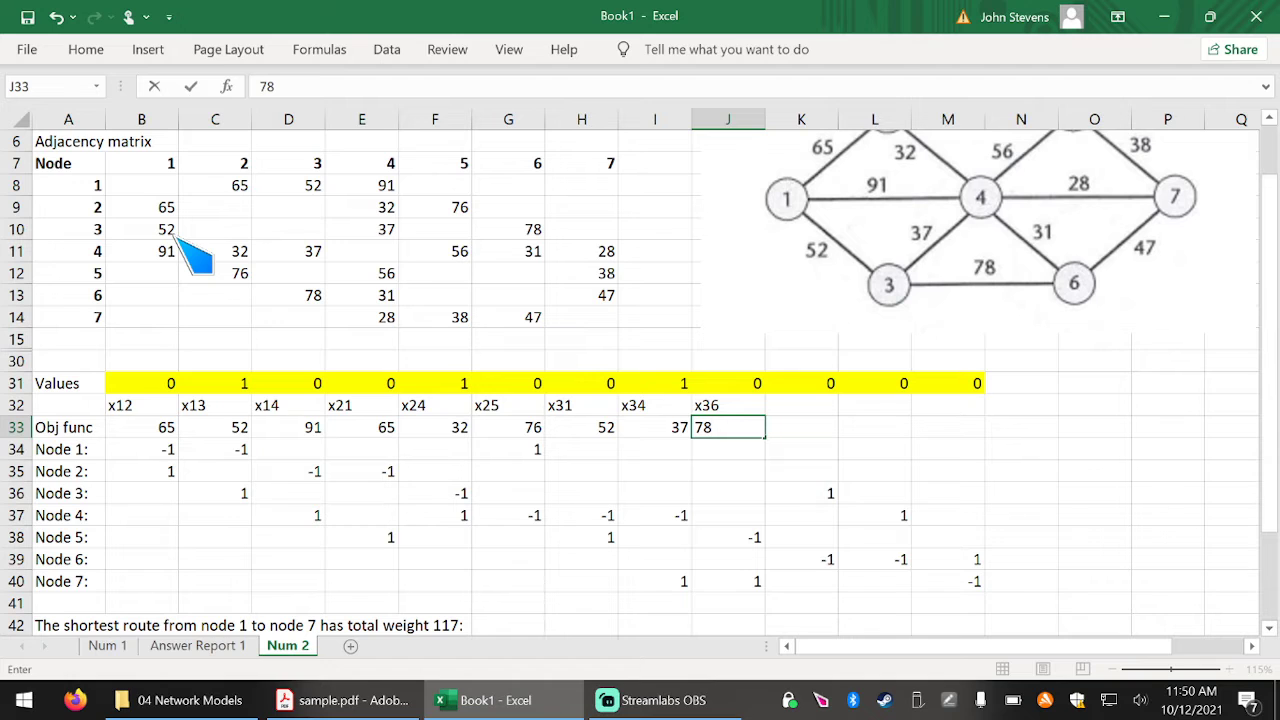
pyautogui.press('Tab')
# Following the node 4 row of the adjacency matrix, enter the variable labels x41, x42, x43, x45, x46 and x47 in K32:P32.
pyautogui.press('Up')
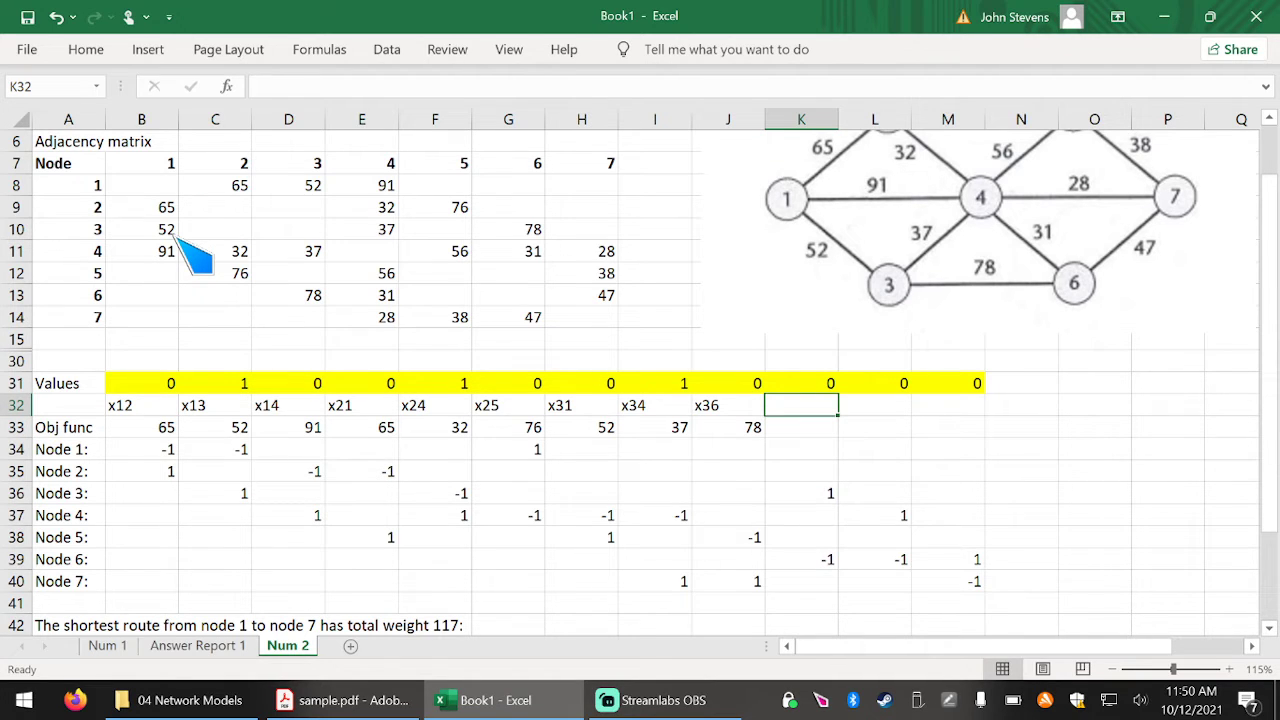
pyautogui.scroll(1, 240, 300)
pyautogui.scroll(-1, 240, 300)
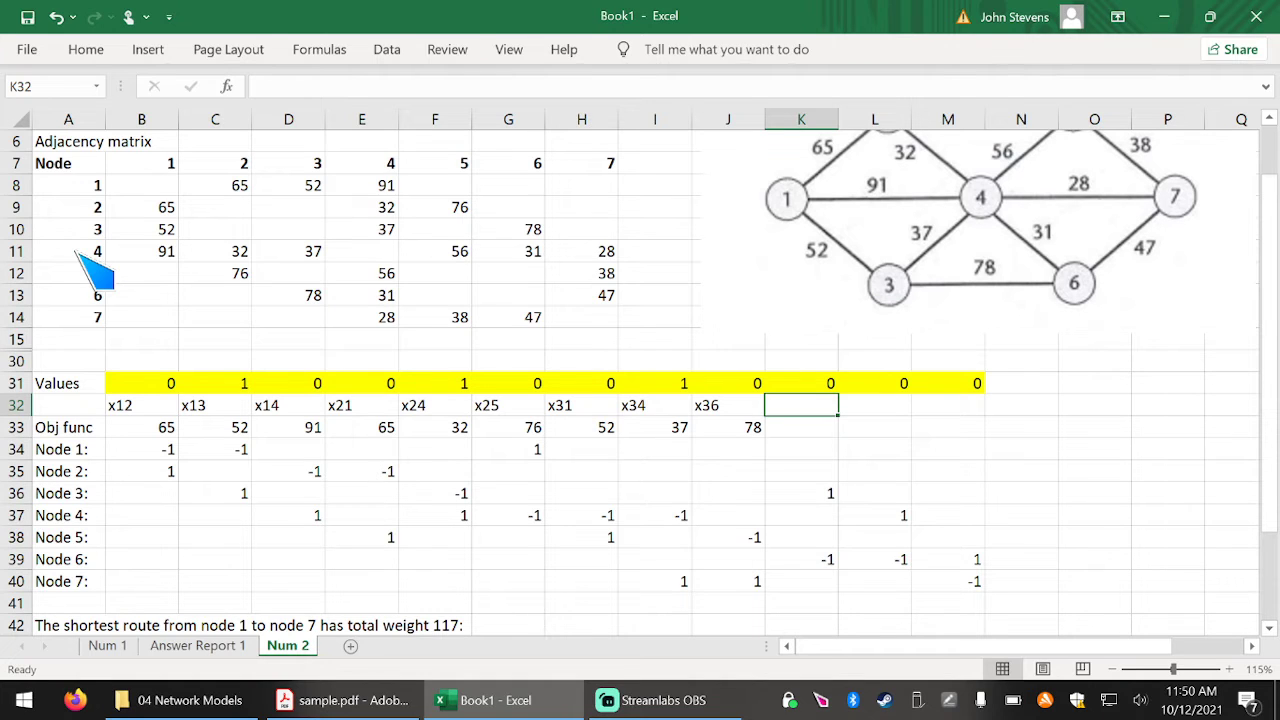
pyautogui.write('x41')
pyautogui.press('Tab')
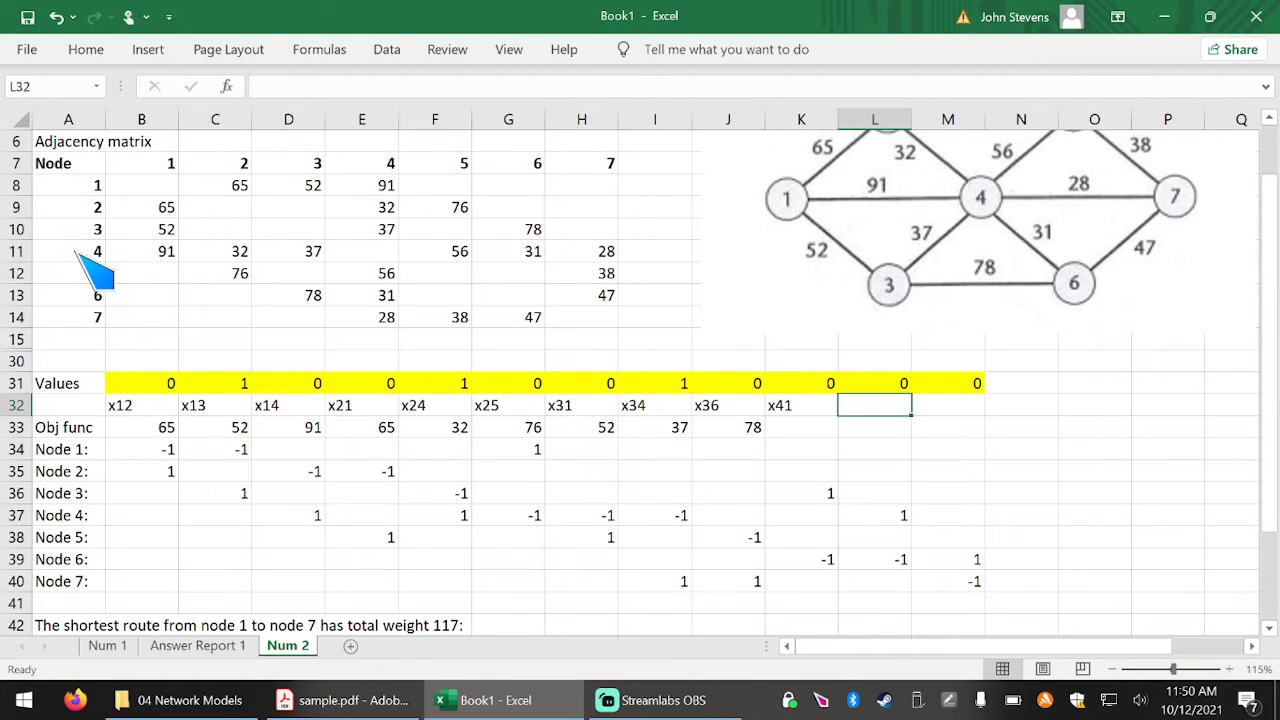
pyautogui.write('x42')
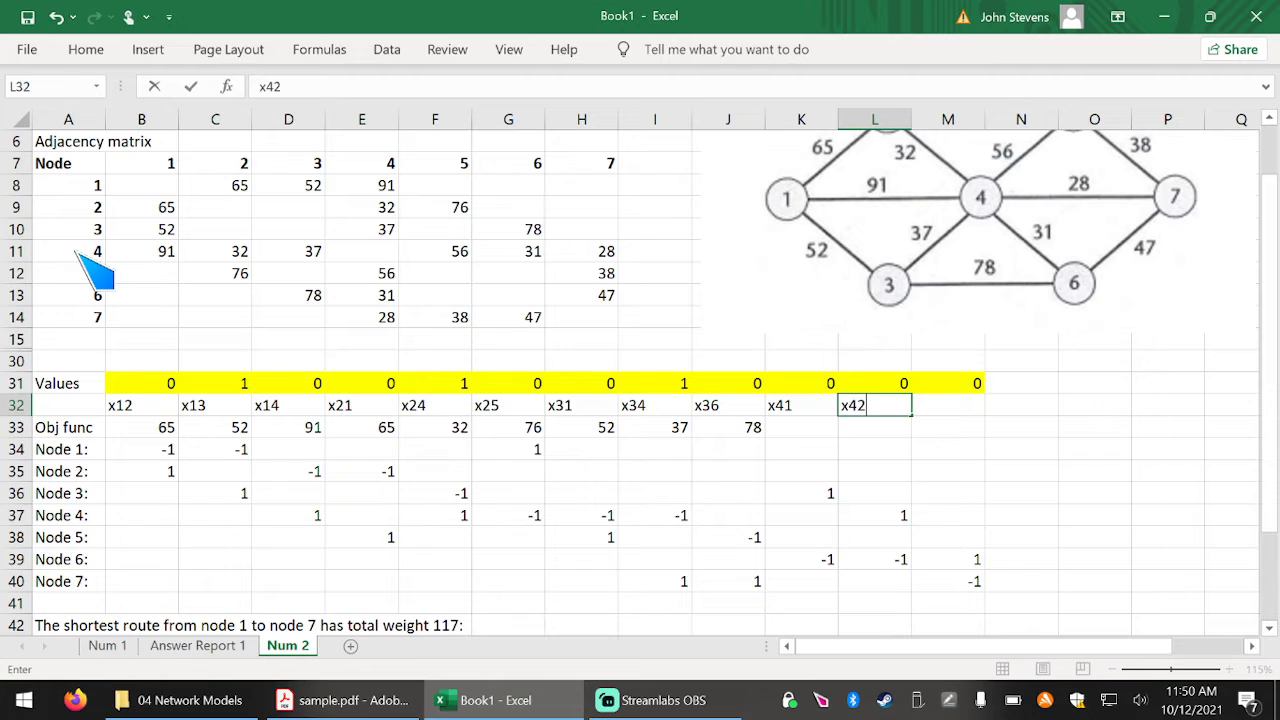
pyautogui.press('Tab')
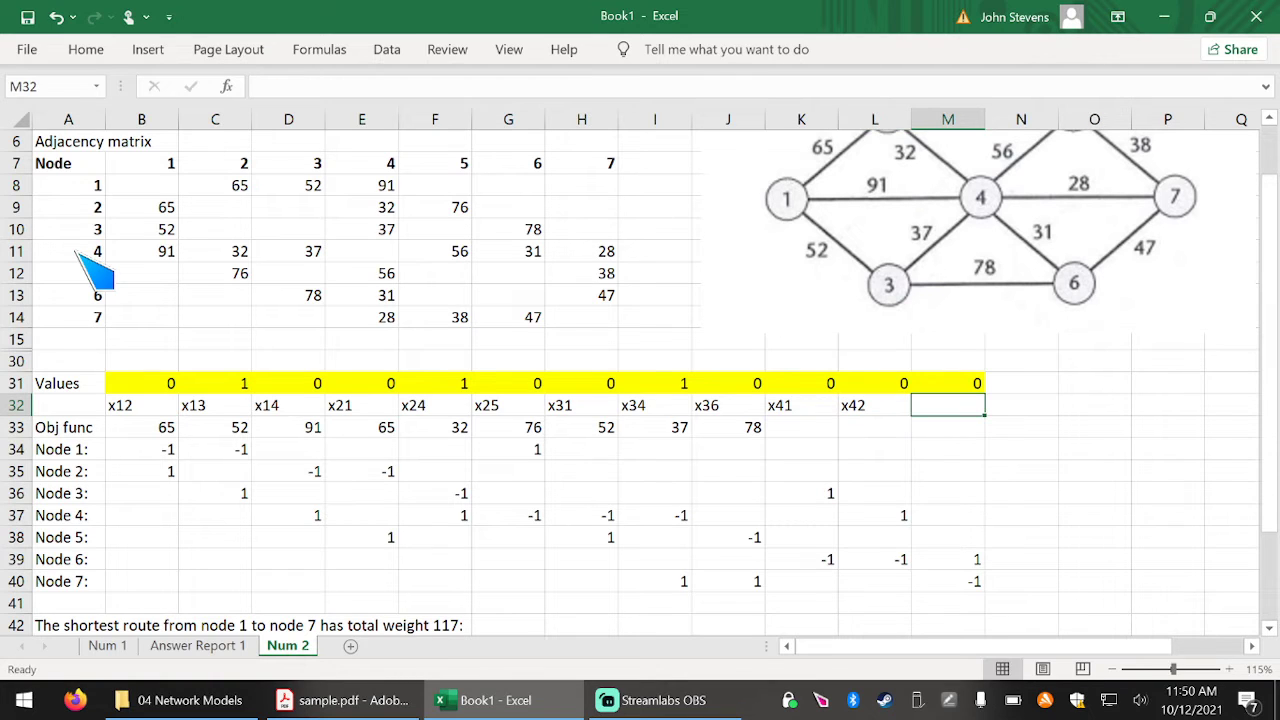
pyautogui.write('x43')
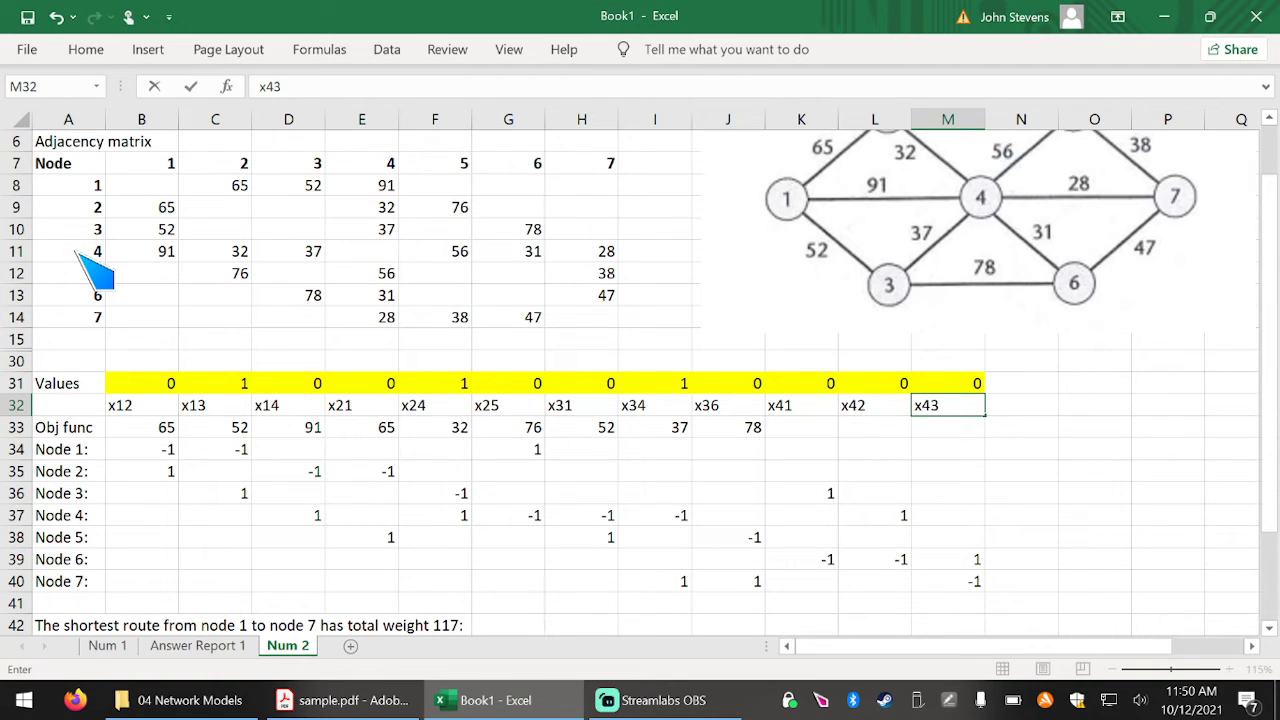
pyautogui.press('Tab')
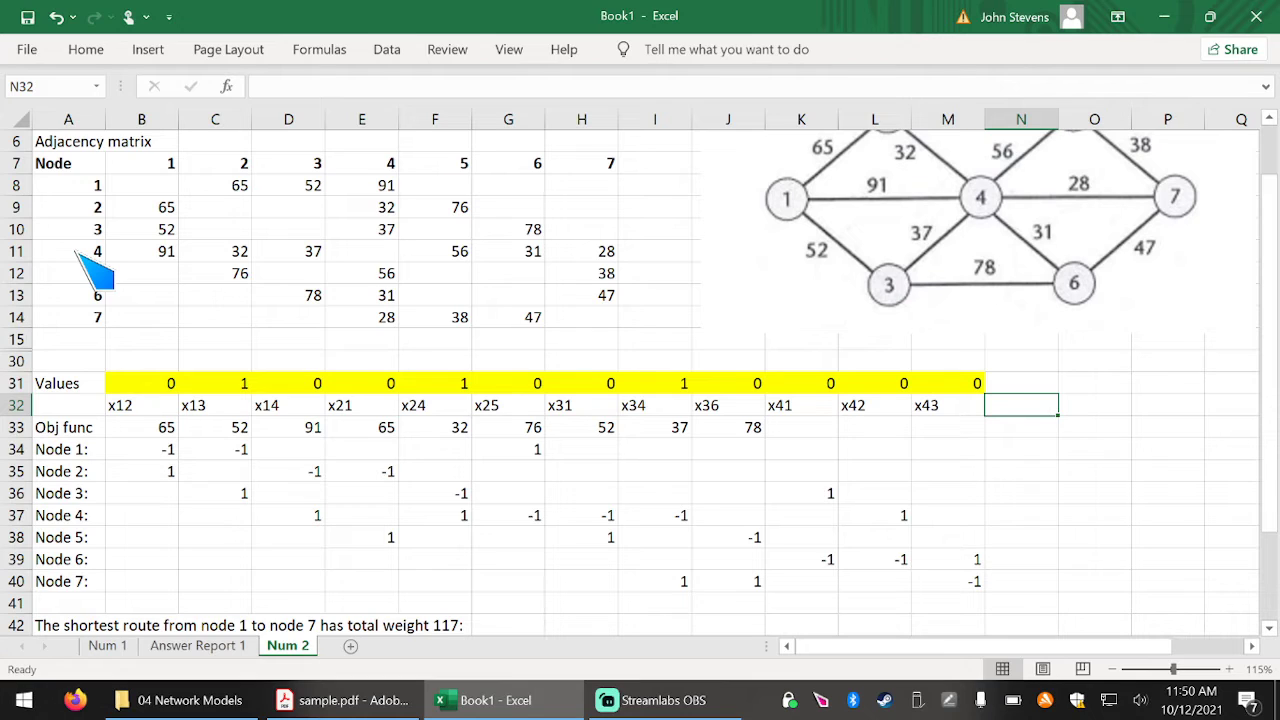
pyautogui.write('x45')
pyautogui.press('Tab')
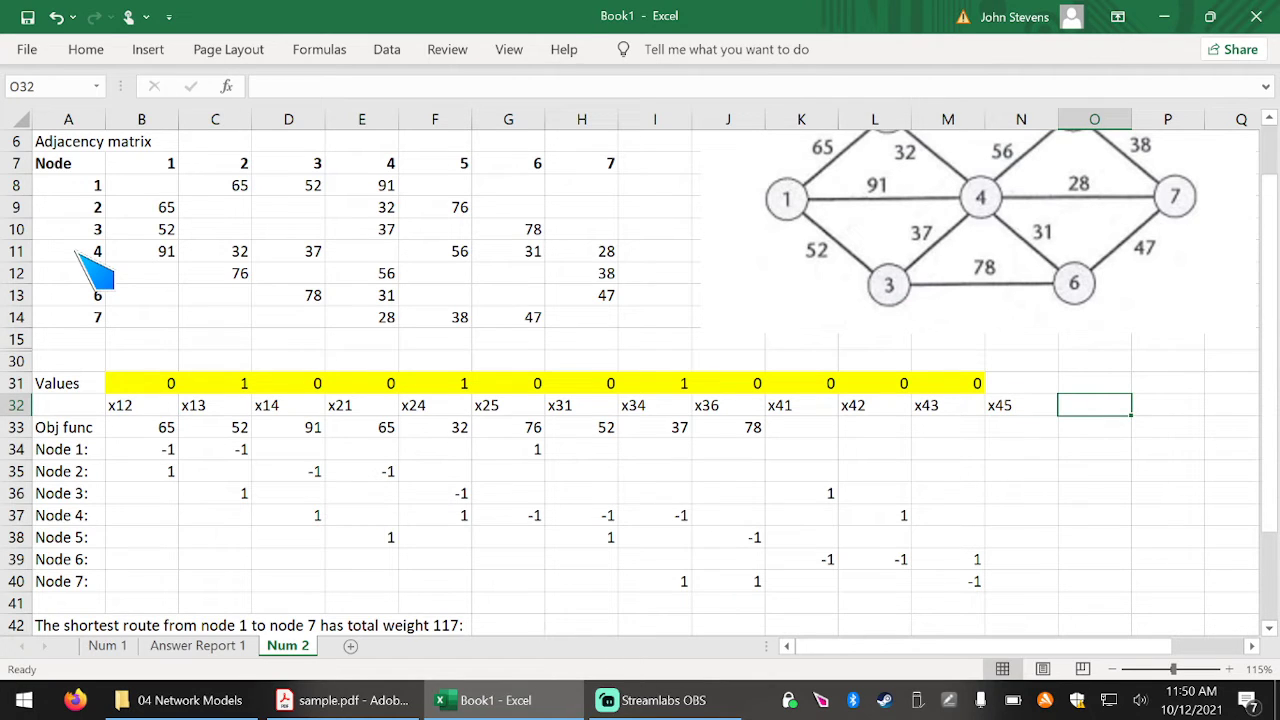
pyautogui.write('x46')
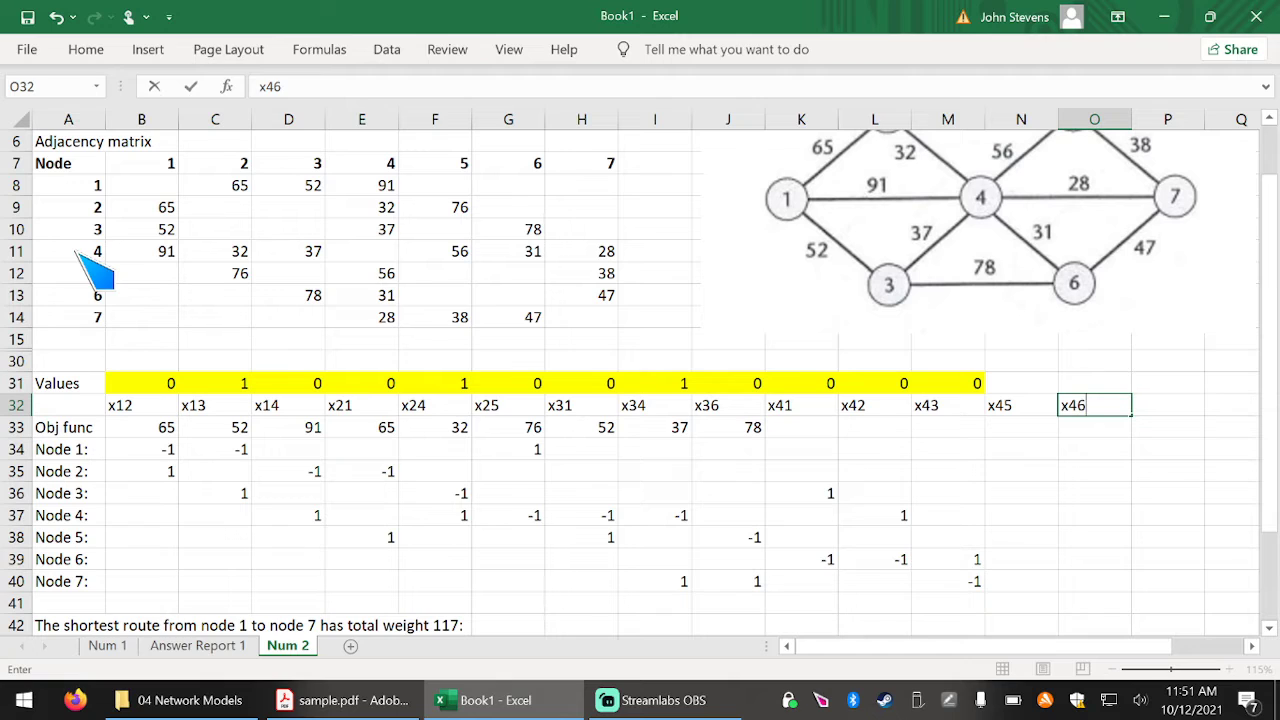
pyautogui.press('Tab')
pyautogui.write('x')
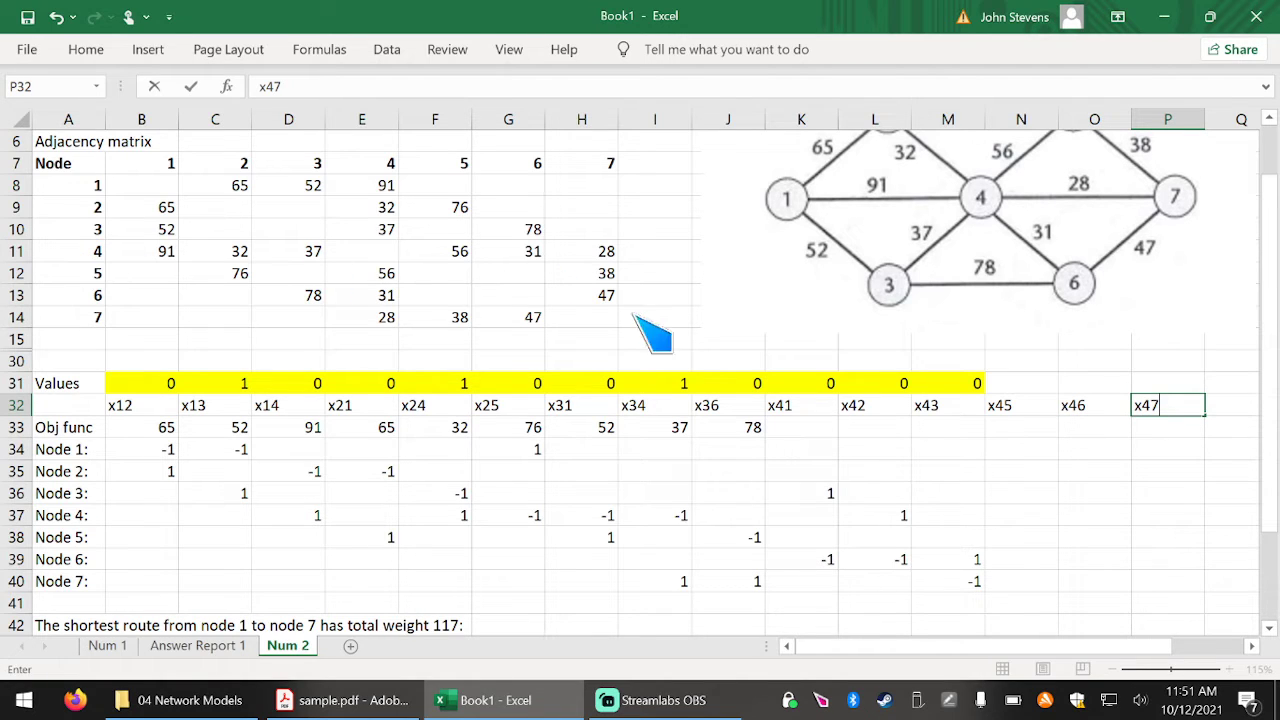
# Enter the objective function coefficients 91 for x41, 32 for x42, 37 for x43, 56 for x45, 31 for x46 and 28 for x47 in K33:P33.
pyautogui.click(806, 430)
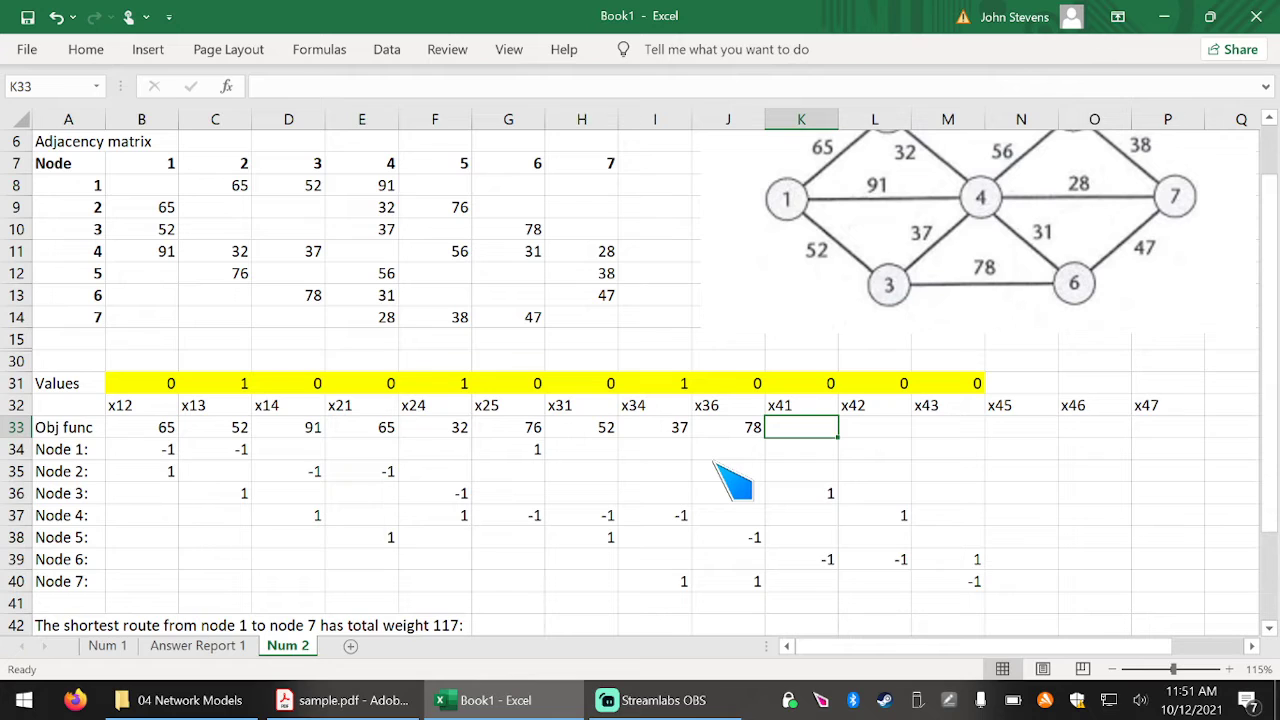
pyautogui.write('91')
pyautogui.press('Tab')
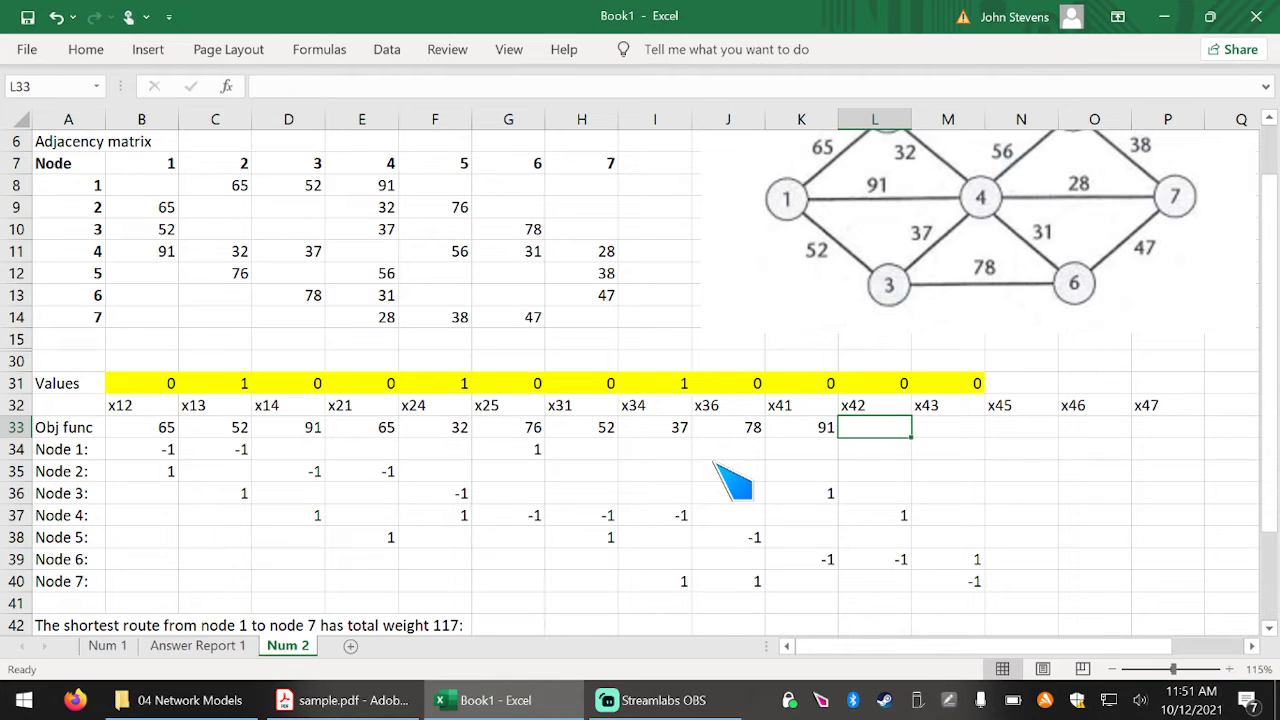
pyautogui.write('32')
pyautogui.press('Tab')
pyautogui.write('37')
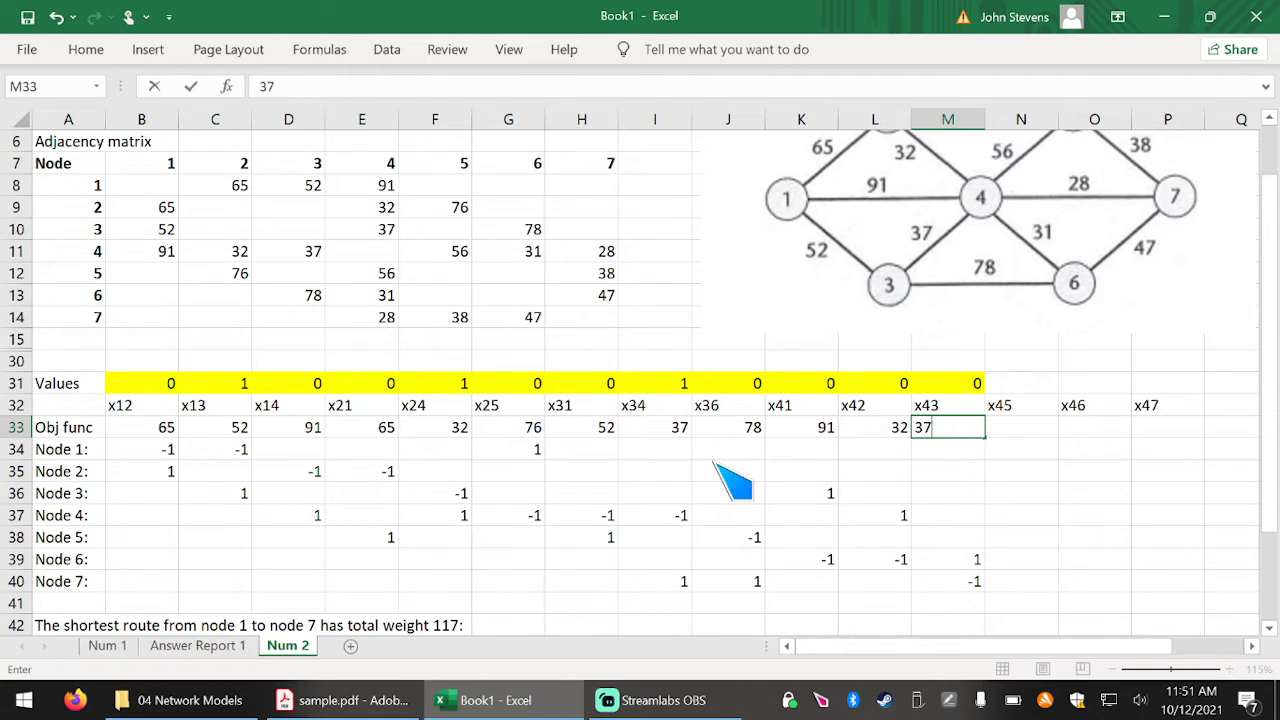
pyautogui.press('Tab')
pyautogui.write('56')
pyautogui.press('Tab')
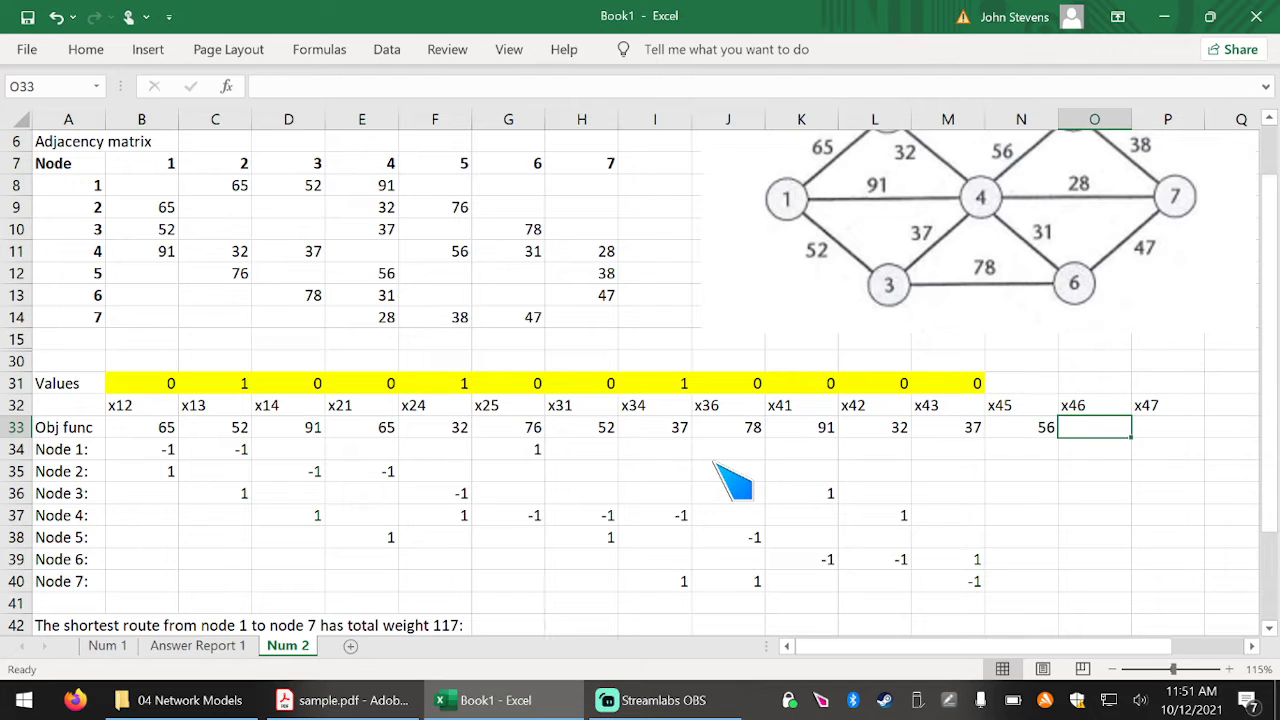
pyautogui.write('31')
pyautogui.press('Tab')
pyautogui.write('2')
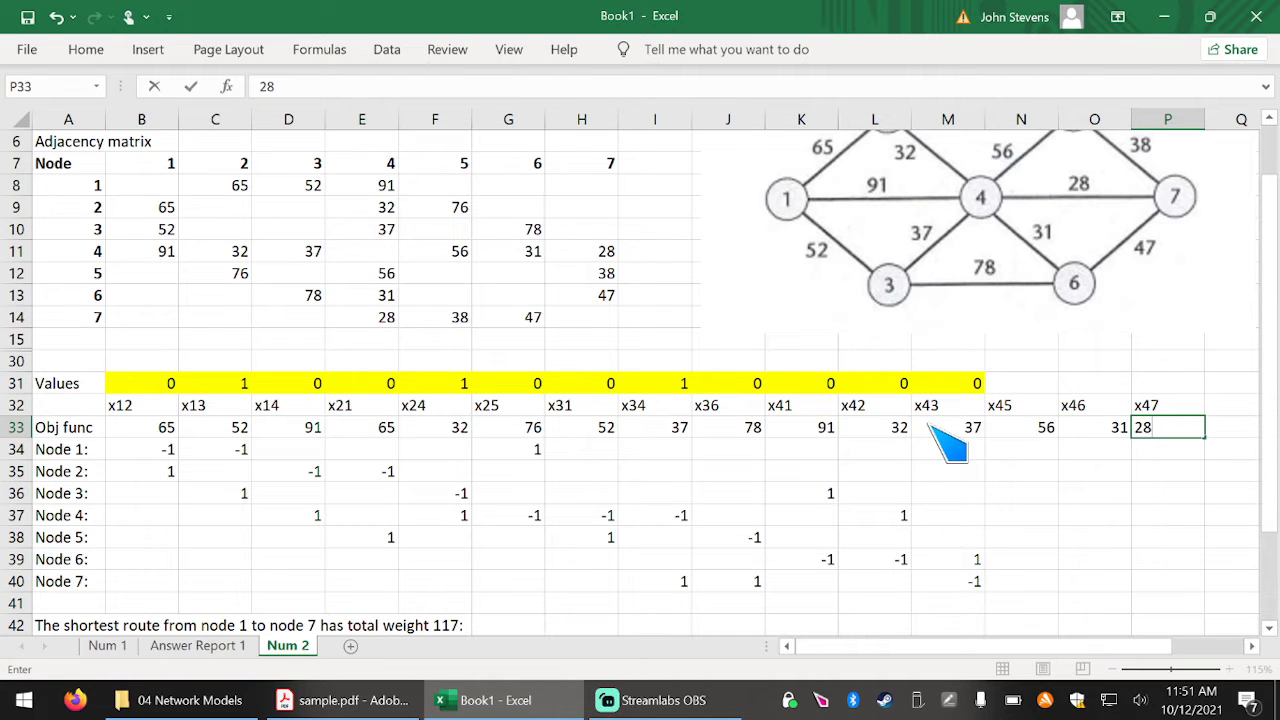
pyautogui.click(1010, 452)
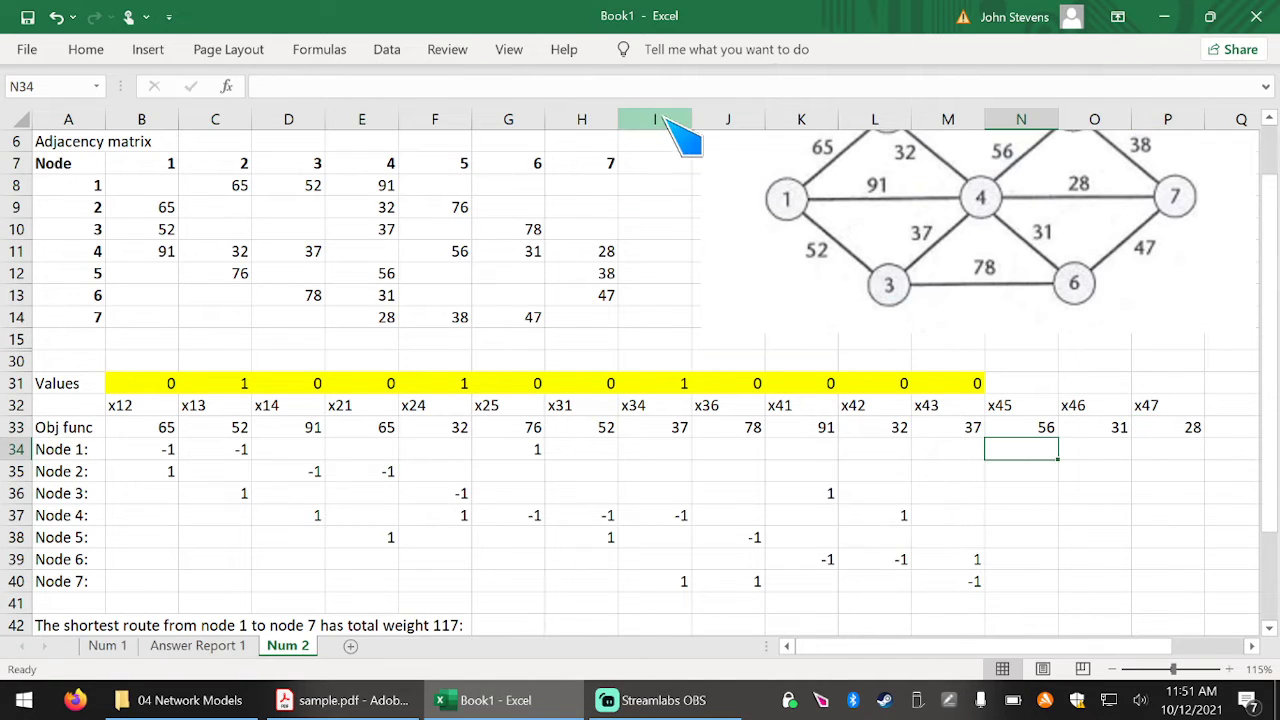
# Hide columns I through O to make room for further variables beside the table.
pyautogui.moveTo(662, 118); pyautogui.dragTo(1085, 122)
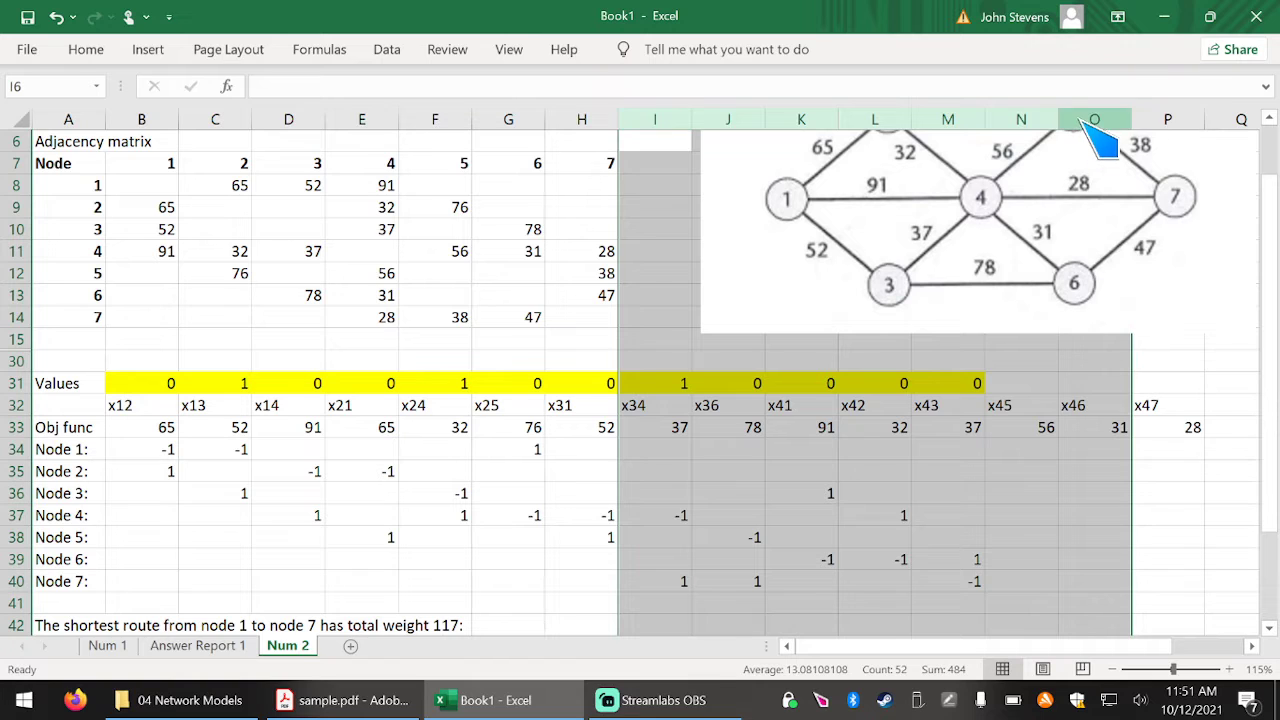
pyautogui.rightClick(1083, 122)
pyautogui.click(1088, 431)
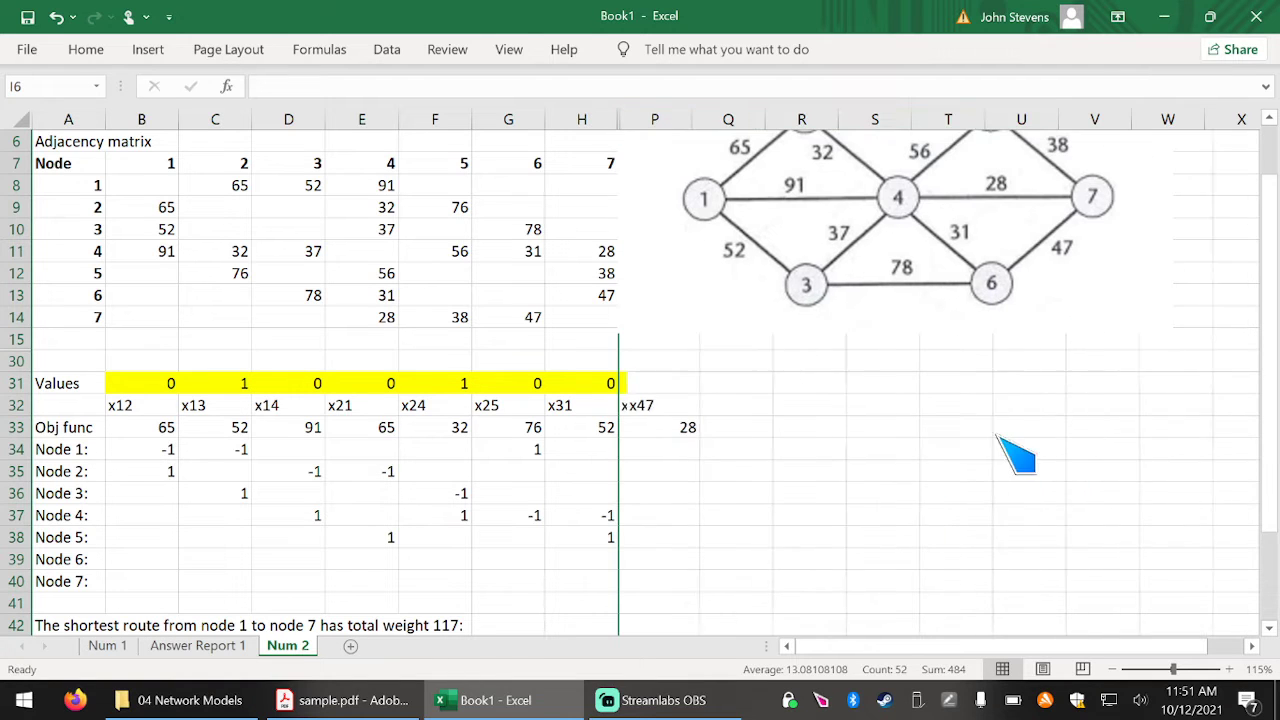
# Following the node 5 row of the adjacency matrix, enter the variable labels x52, x54 and x57 in Q32:S32.
pyautogui.click(722, 408)
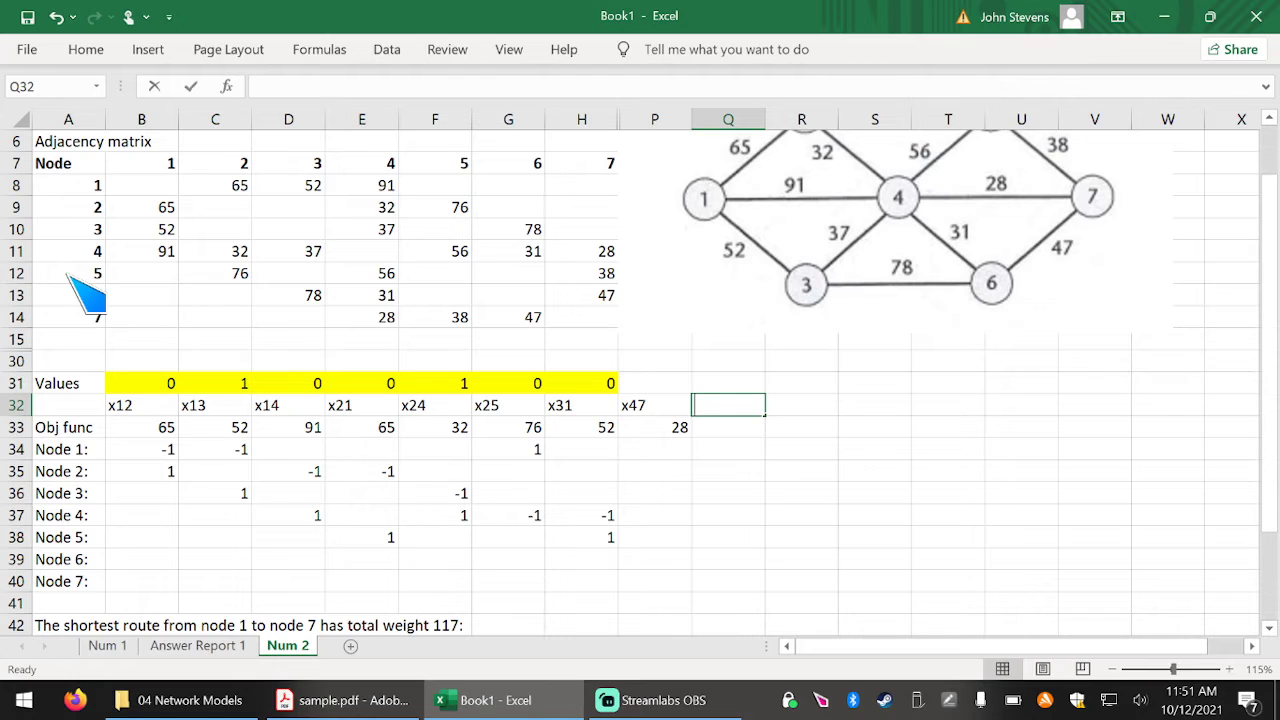
pyautogui.write('x5')
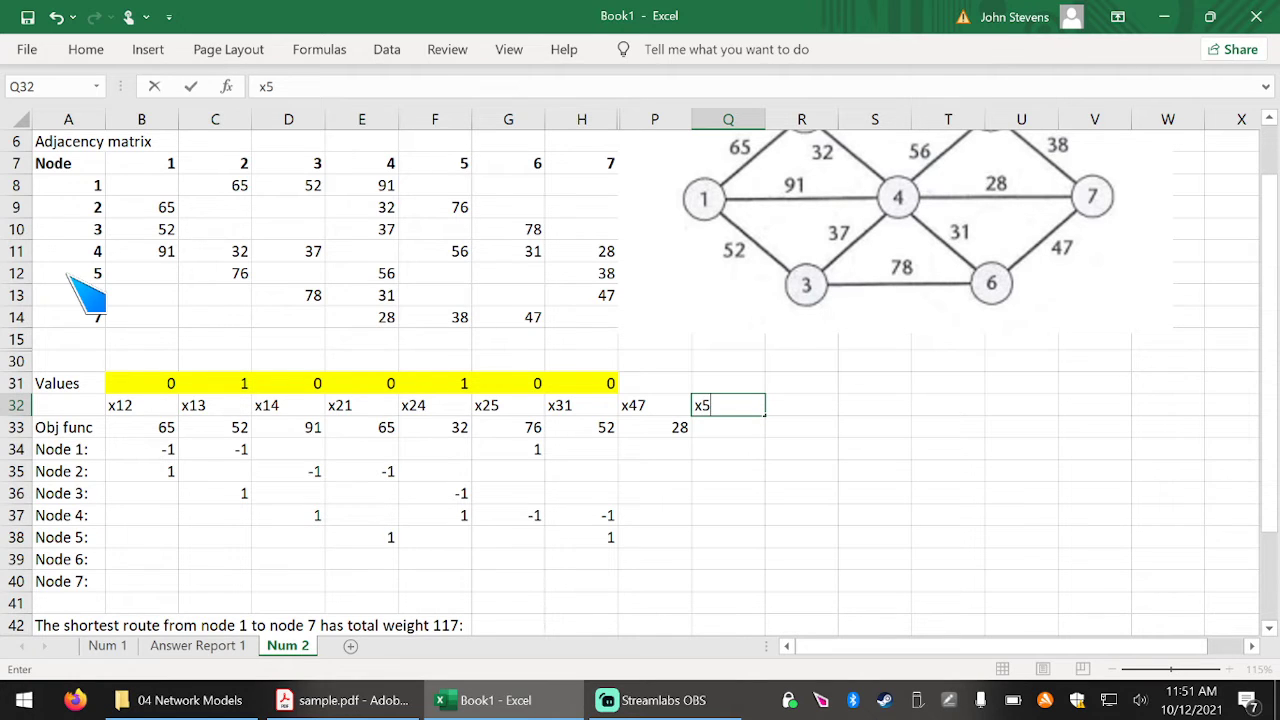
pyautogui.write('2')
pyautogui.press('Tab')
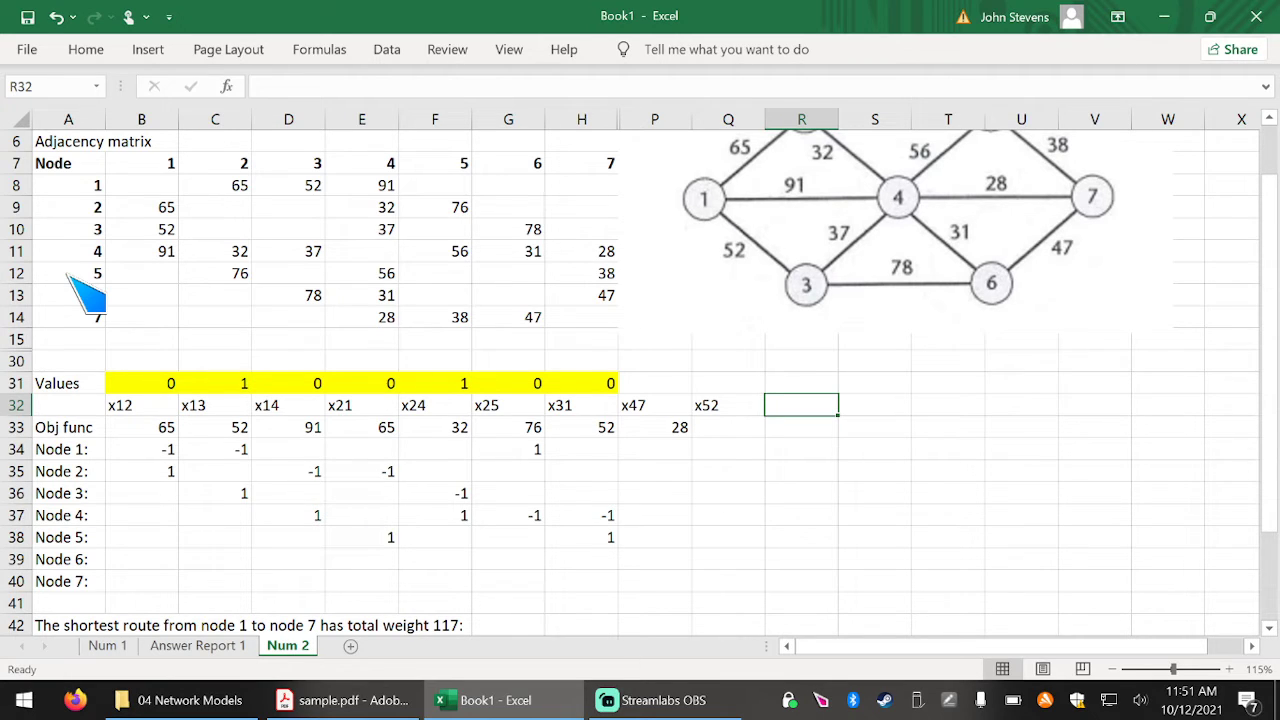
pyautogui.write('x54')
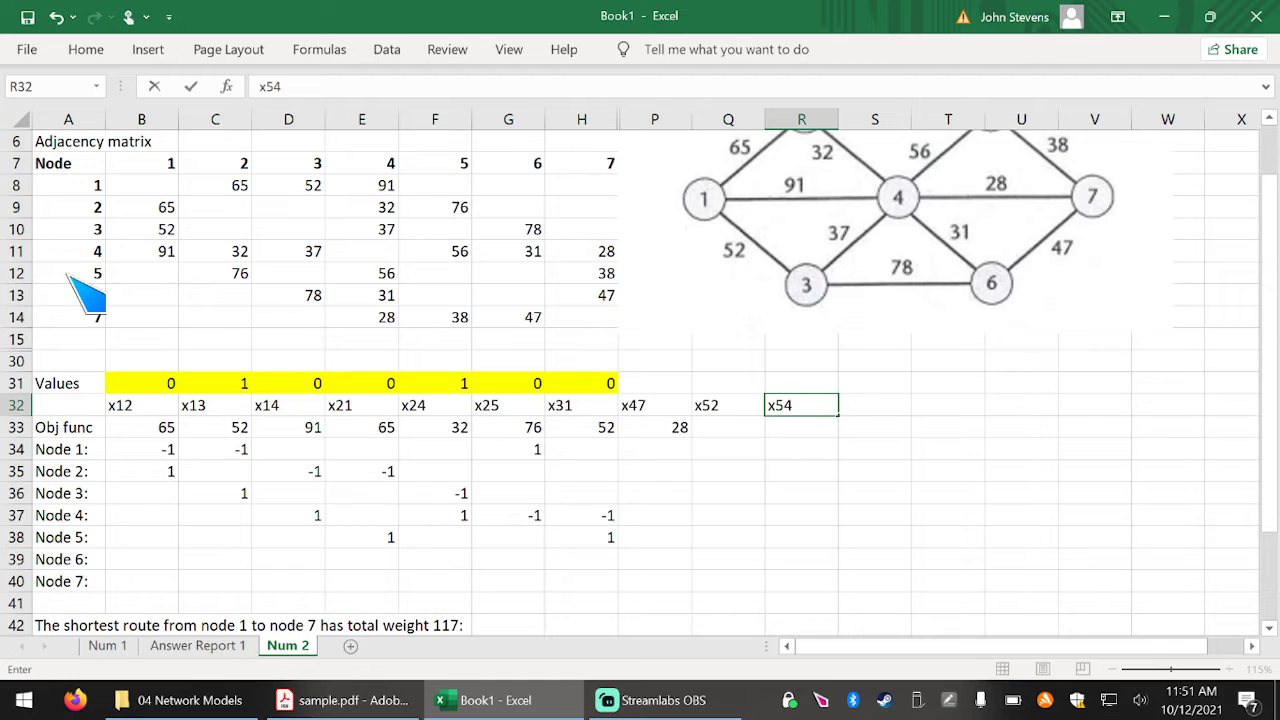
pyautogui.press('Tab')
pyautogui.write('x')
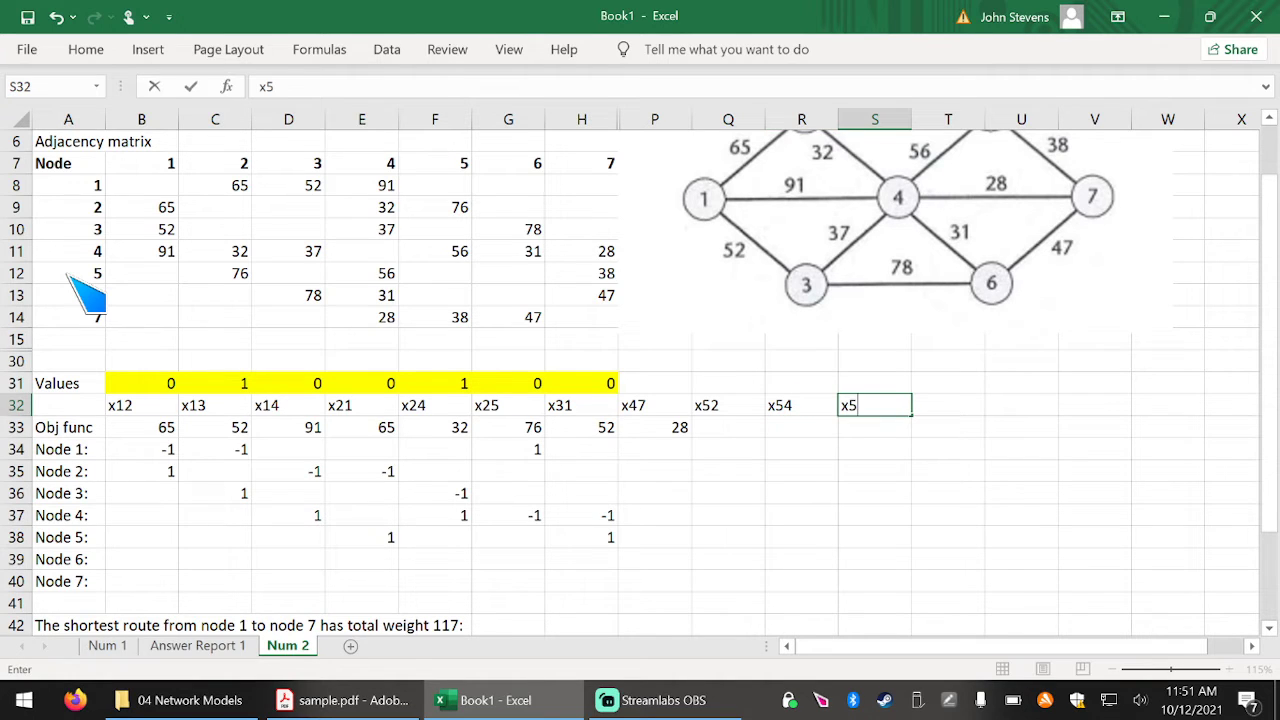
# Enter the objective function coefficients 76 for x52, 56 for x54 and 38 for x57 in Q33:S33.
pyautogui.click(742, 430)
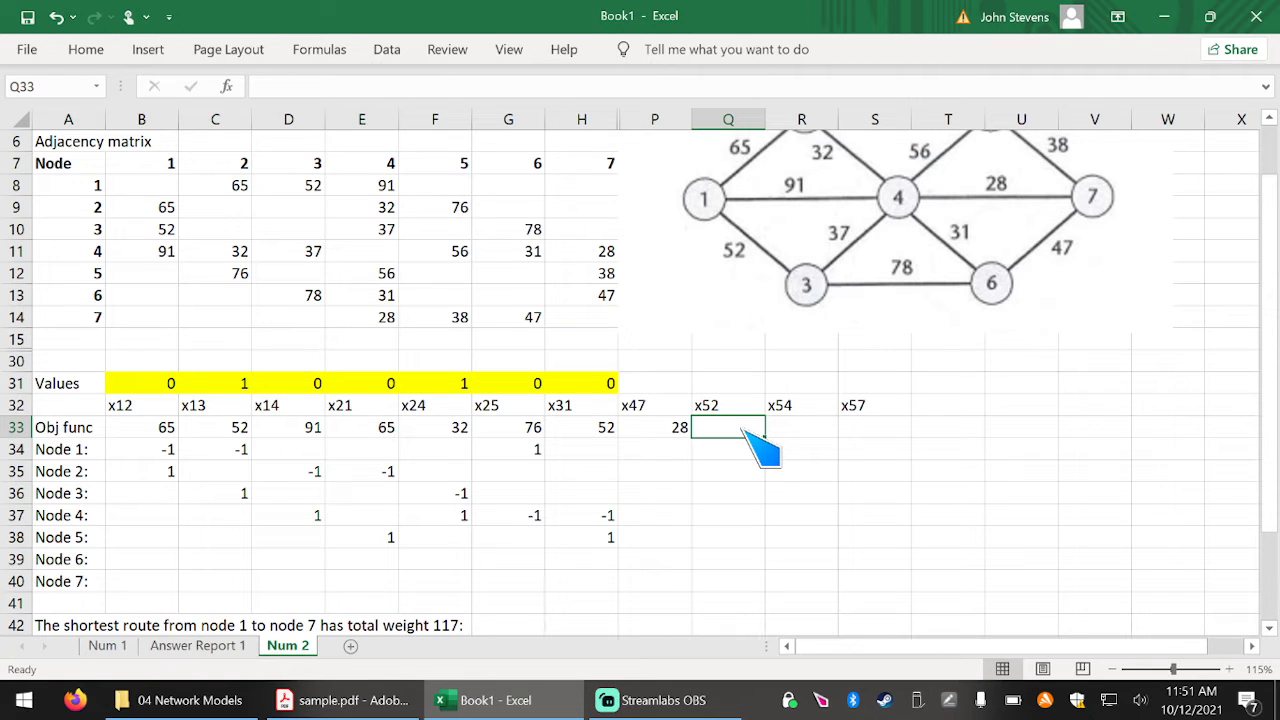
pyautogui.write('76')
pyautogui.press('Tab')
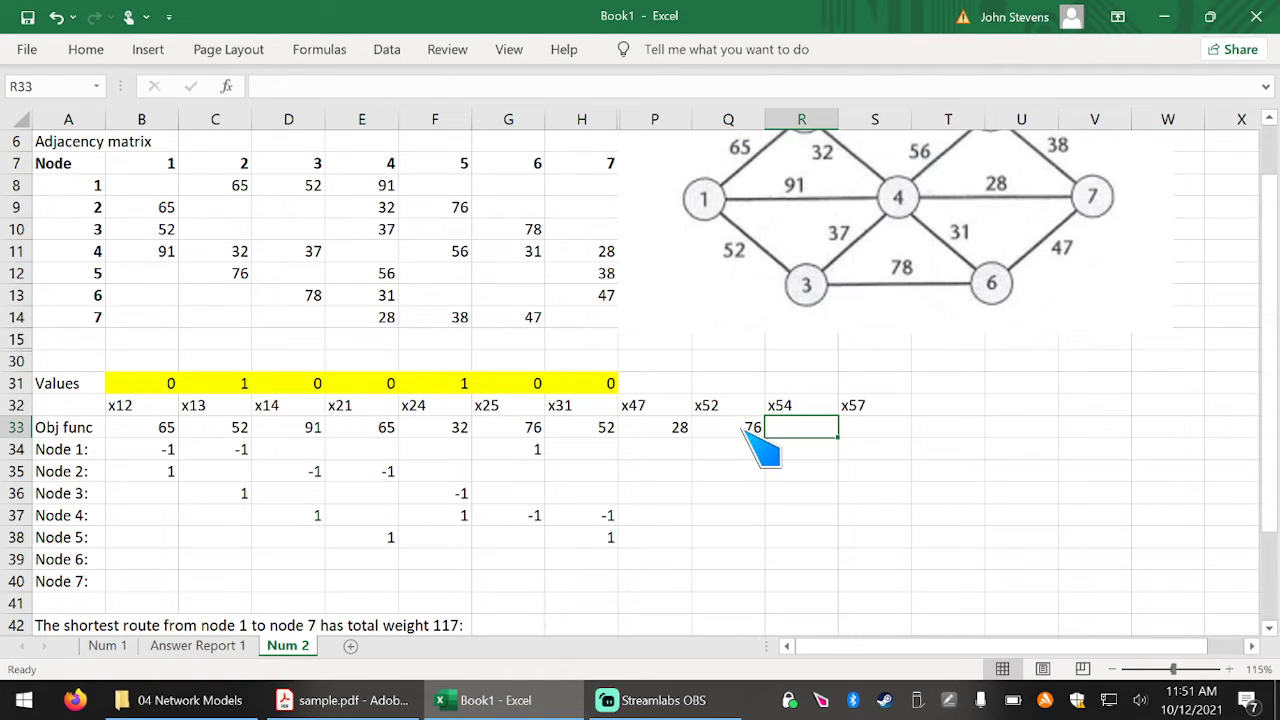
pyautogui.write('56')
pyautogui.press('Tab')
pyautogui.write('3')
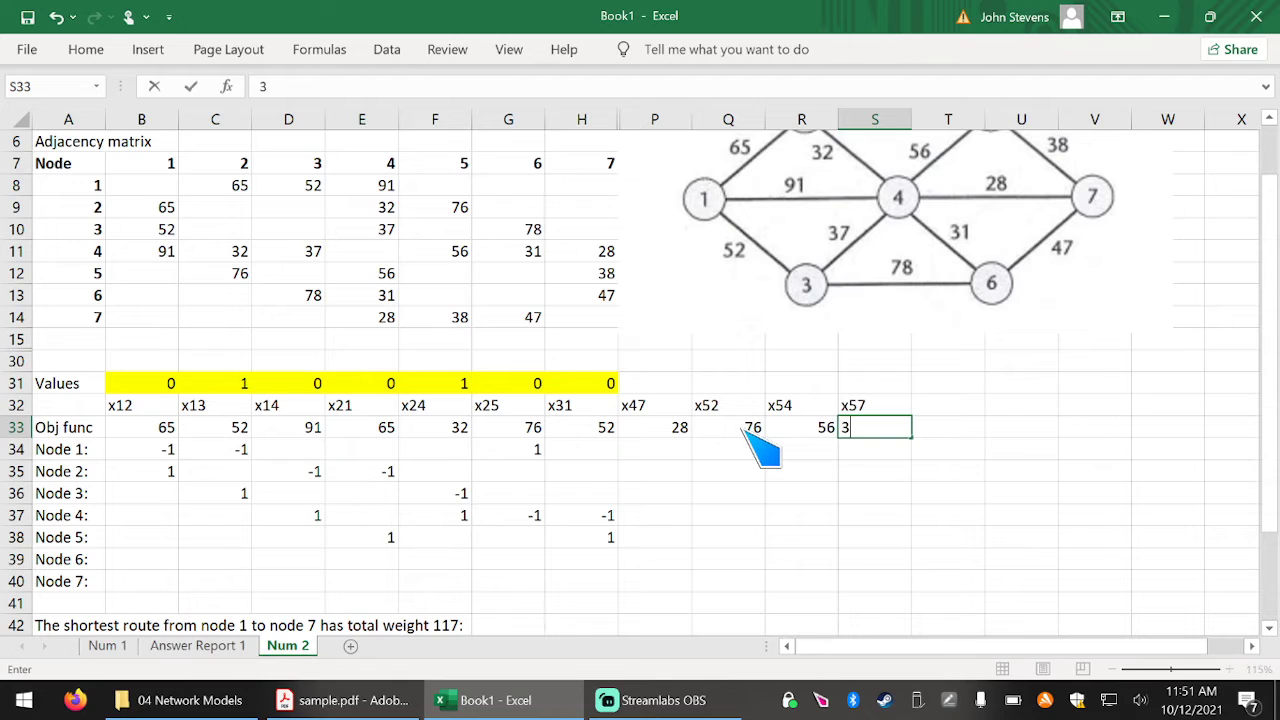
pyautogui.press('Tab')
# Following the node 6 row of the adjacency matrix, enter the variable labels x63, x64 and x67 in T32:V32.
pyautogui.press('Up')
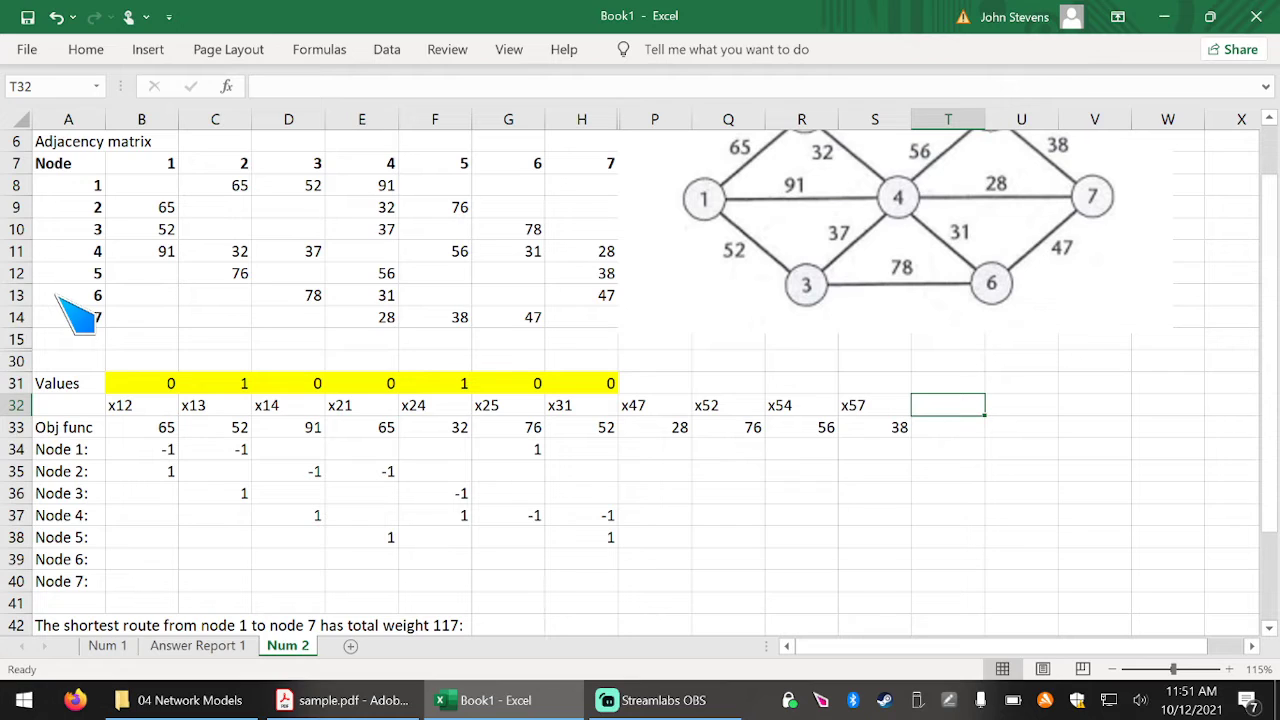
pyautogui.write('x6')
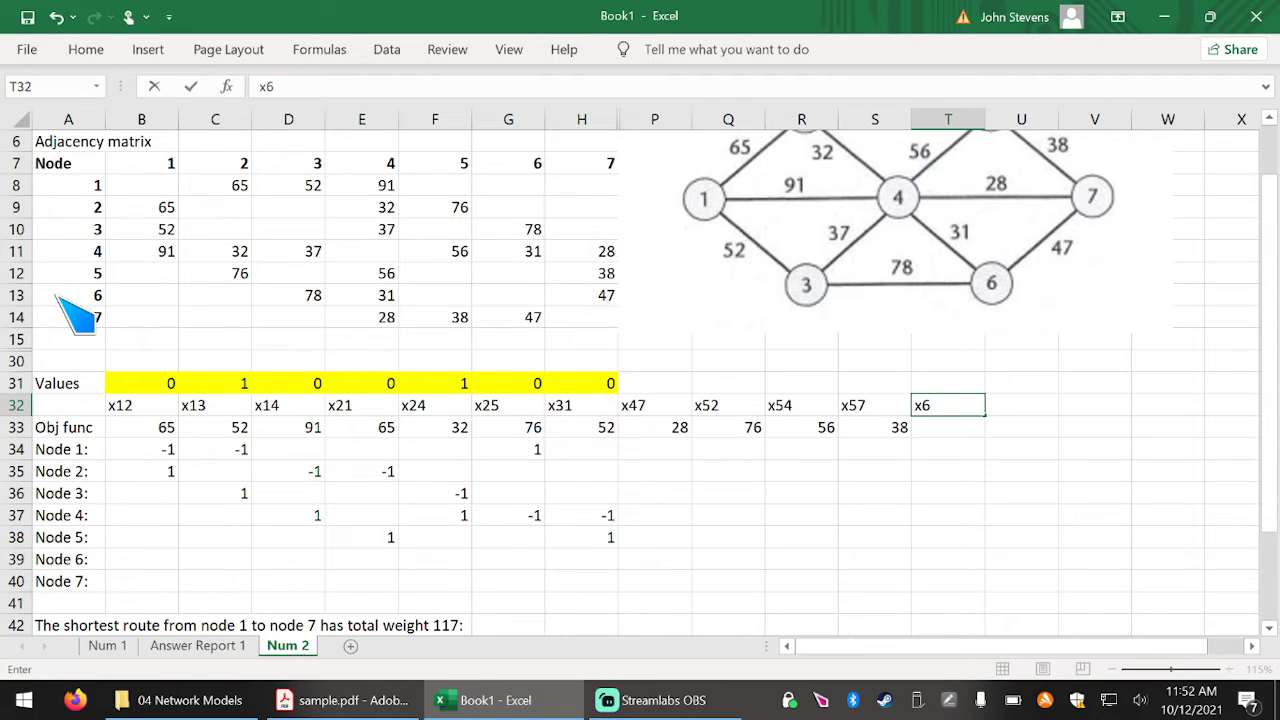
pyautogui.write('3')
pyautogui.press('Tab')
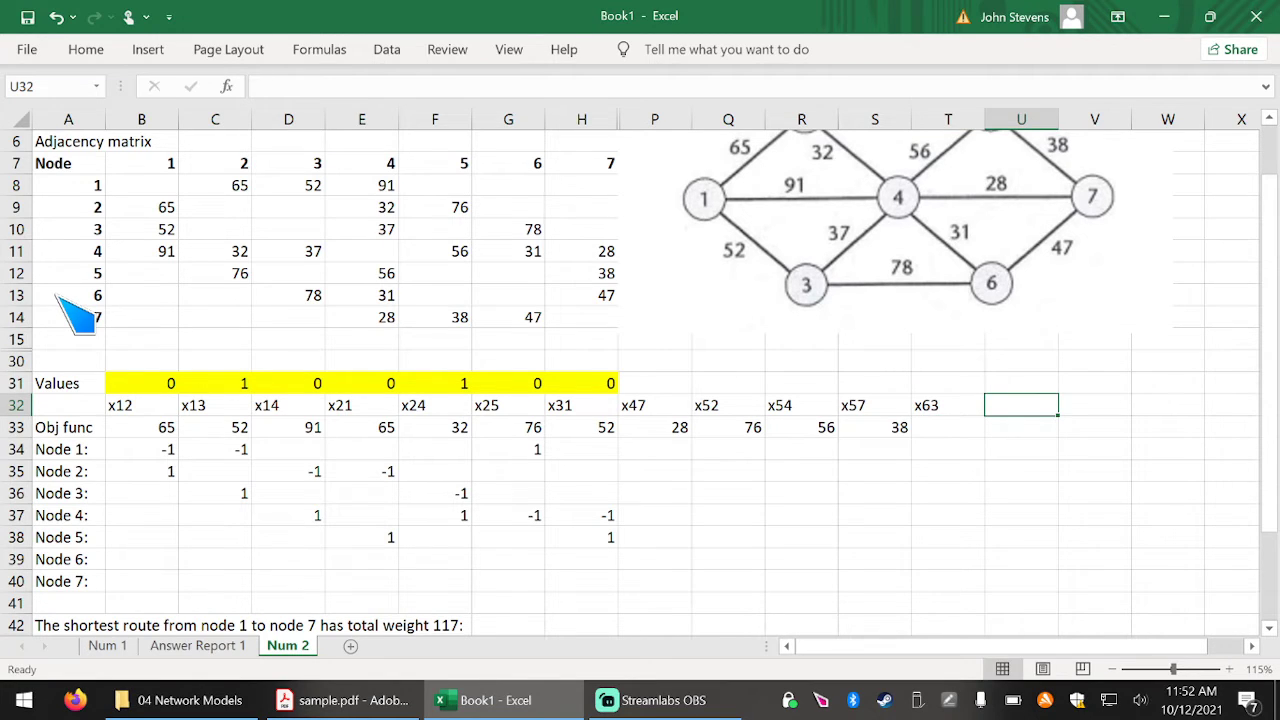
pyautogui.write('x64')
pyautogui.press('Tab')
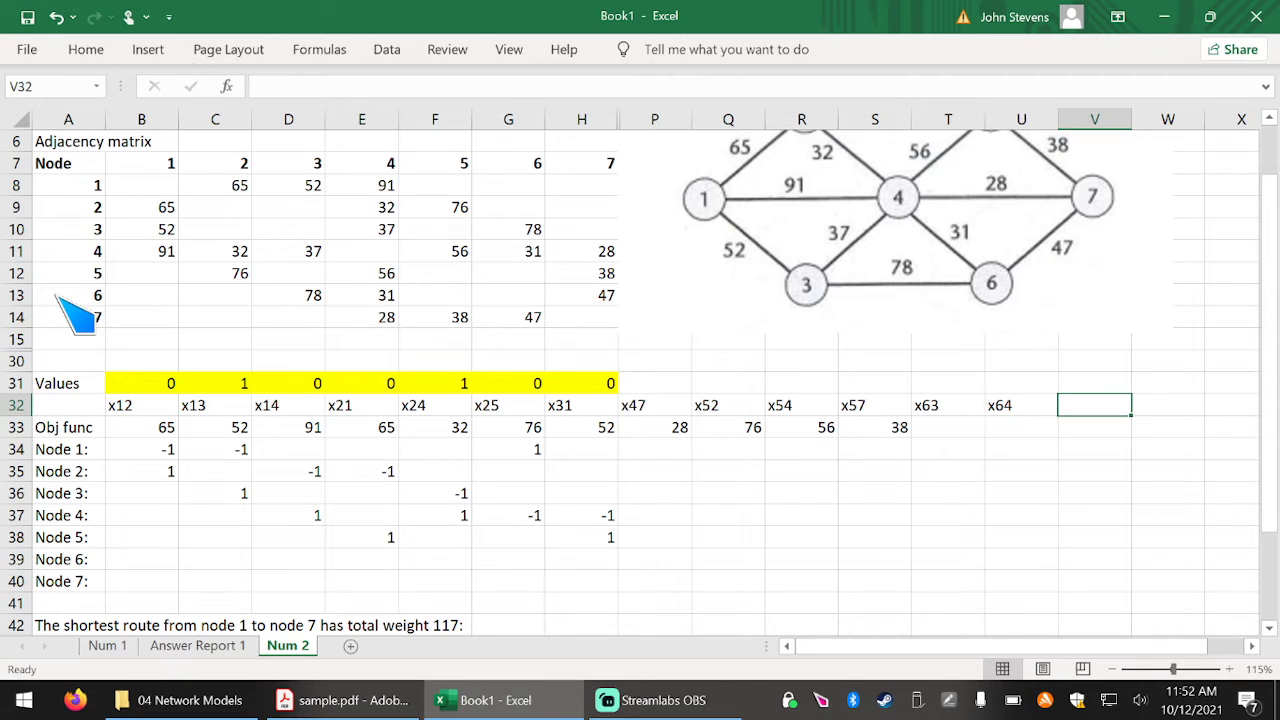
pyautogui.write('x')
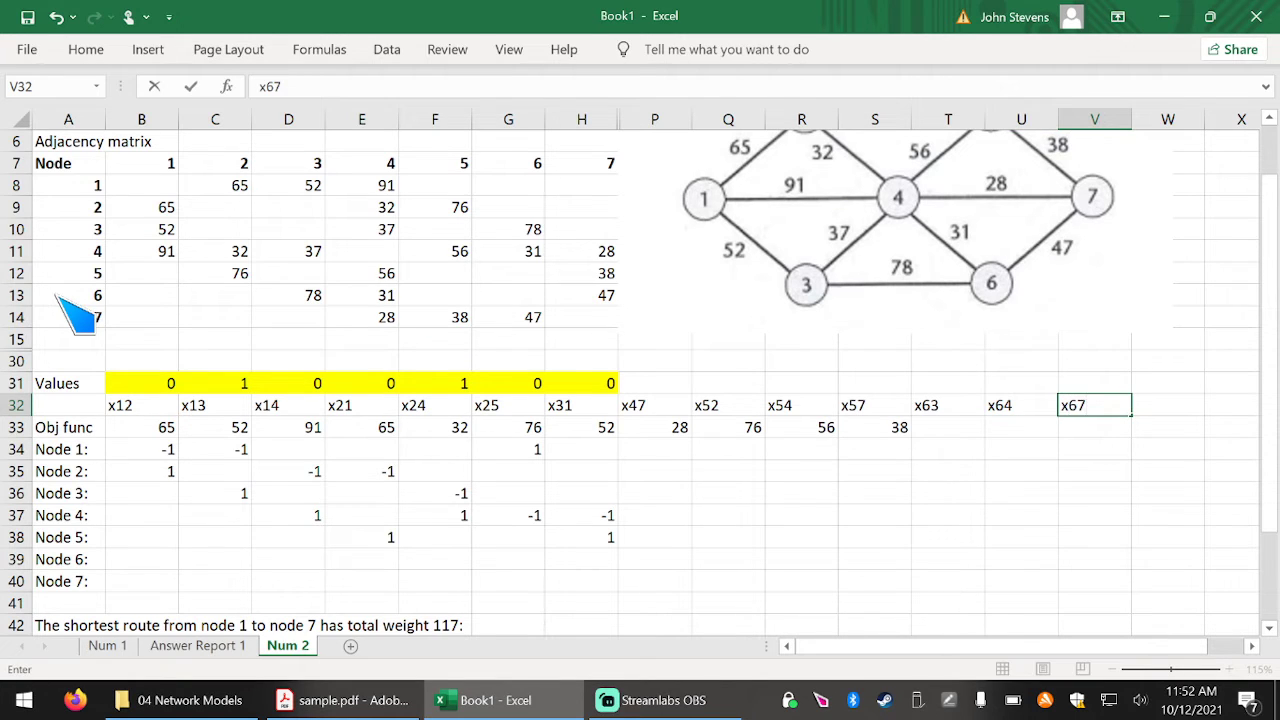
pyautogui.write('67')
pyautogui.press('Return')
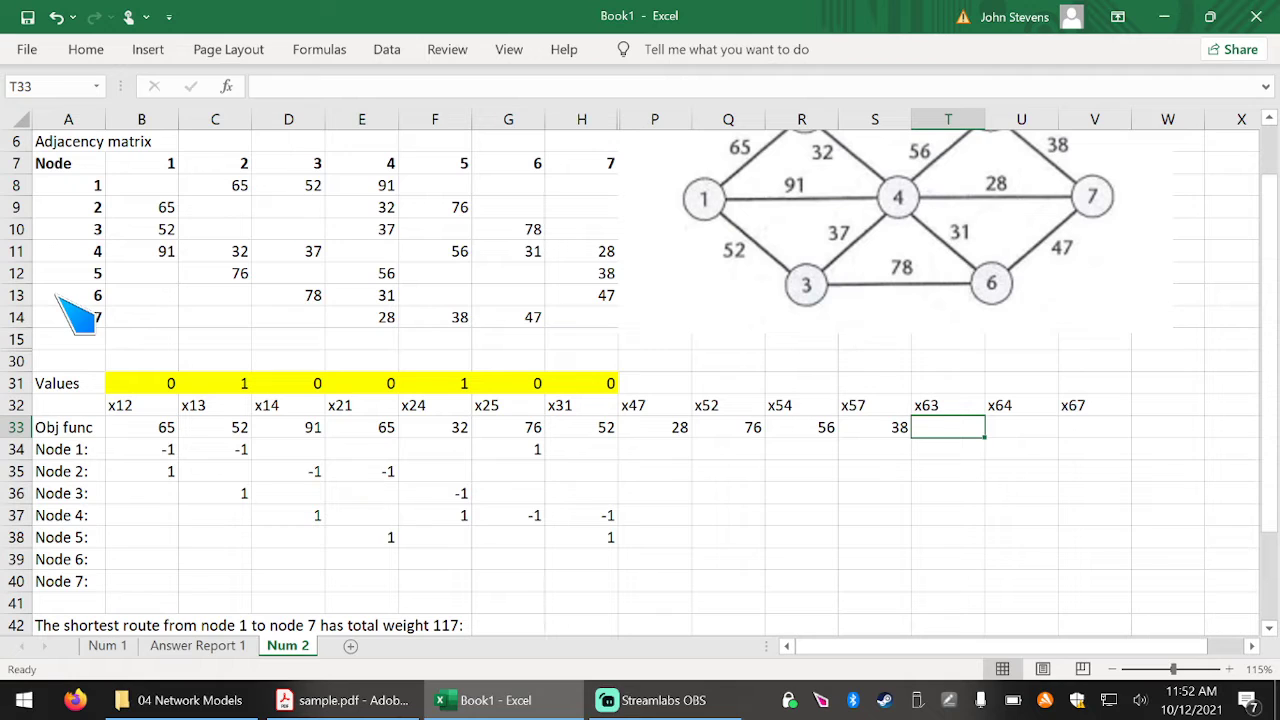
# Enter the objective function coefficients 78 for x63, 31 for x64 and 47 for x67 in T33:V33.
pyautogui.write('78')
pyautogui.press('Tab')
pyautogui.write('31')
pyautogui.press('Tab')
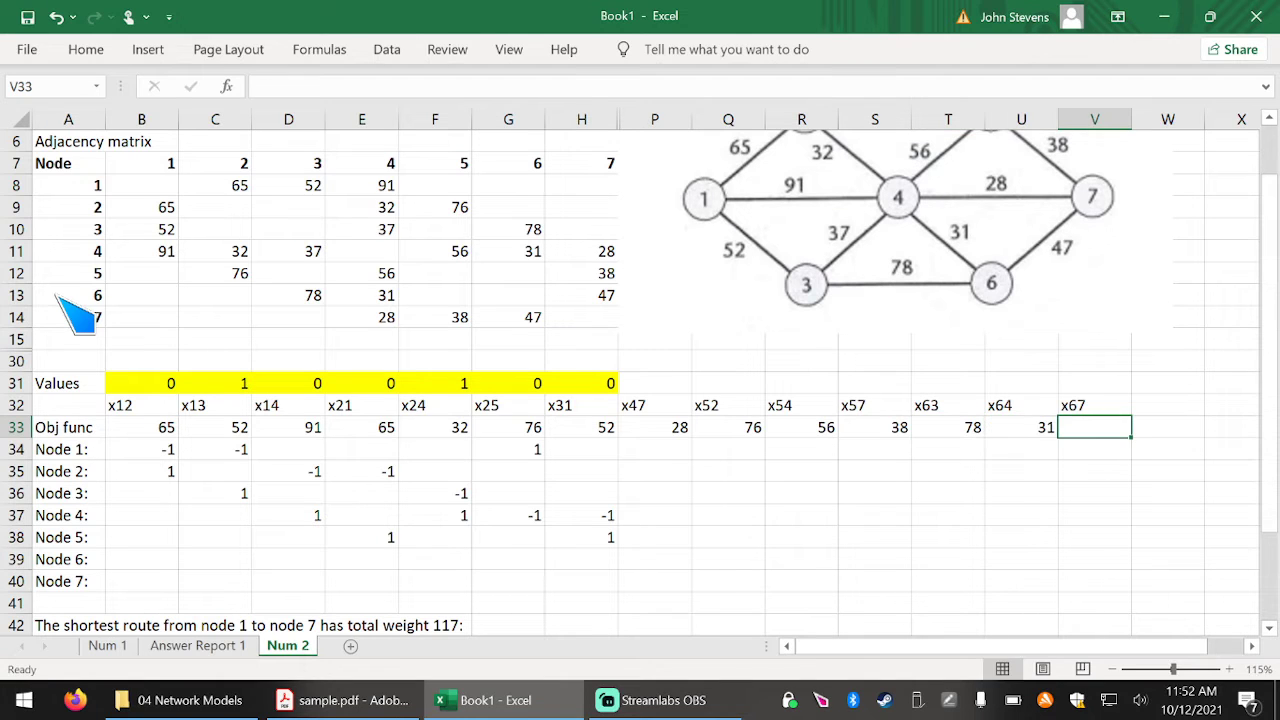
pyautogui.write('47')
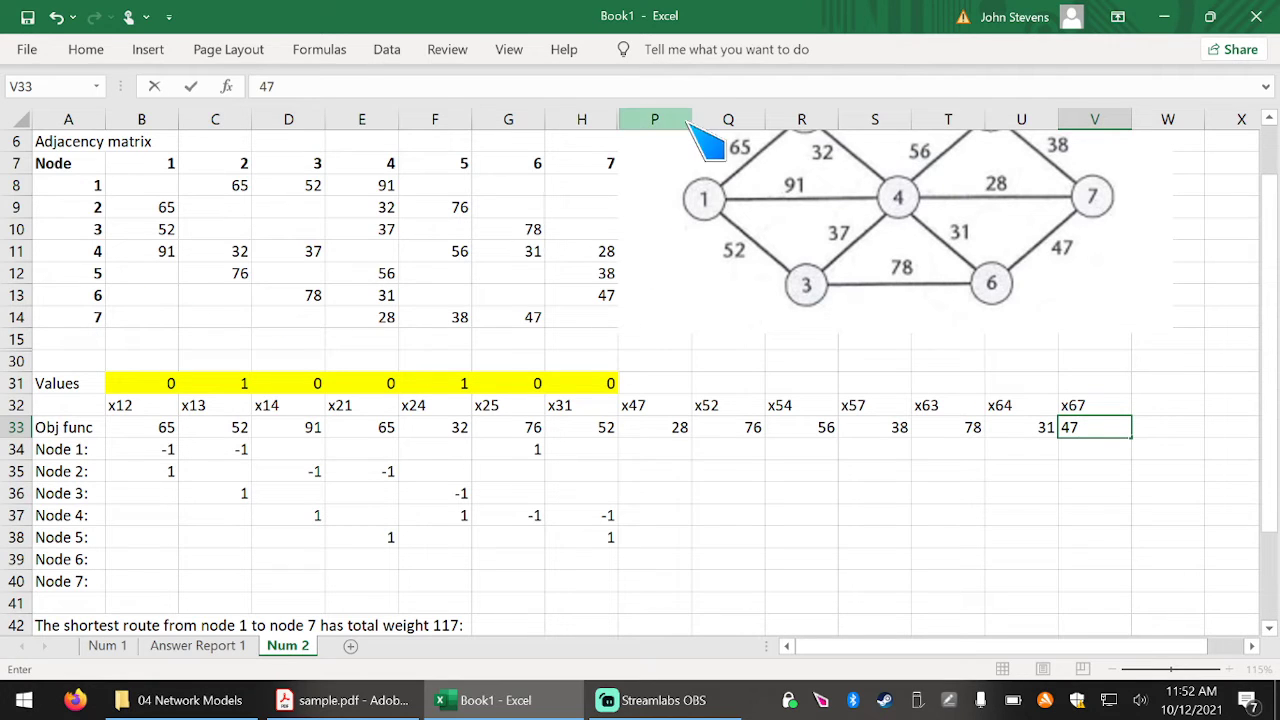
# Hide columns P through S, which hold the x47, x52, x54 and x57 variables.
pyautogui.moveTo(657, 120); pyautogui.dragTo(868, 120)
pyautogui.rightClick(868, 120)
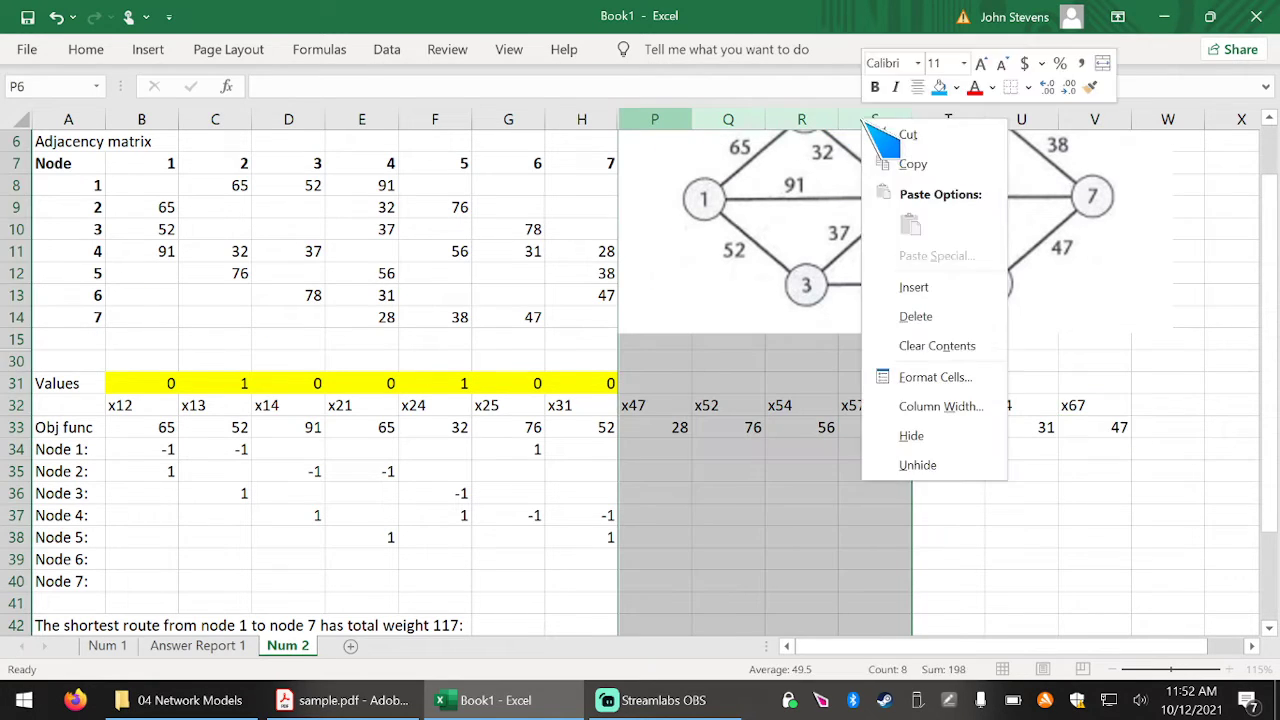
pyautogui.click(895, 436)
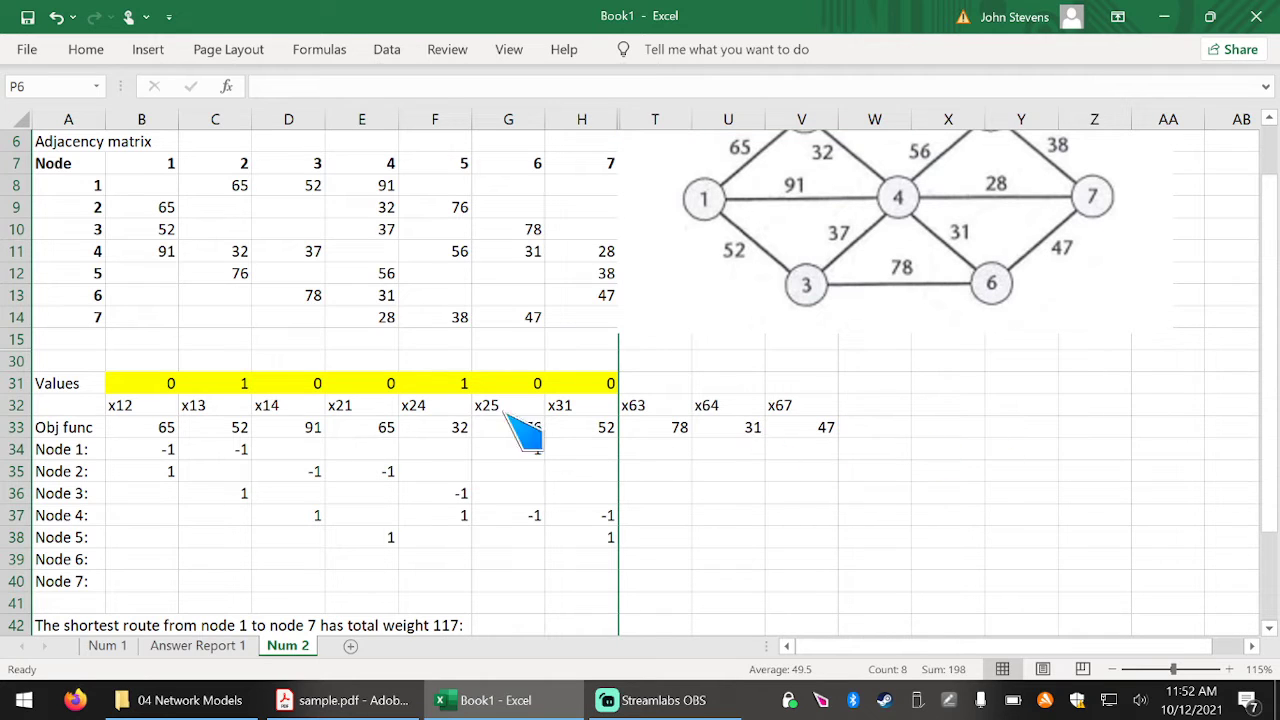
# Following the node 7 row of the adjacency matrix, enter the variable labels x74, x75 and x76 in W32:Y32.
pyautogui.click(868, 406)
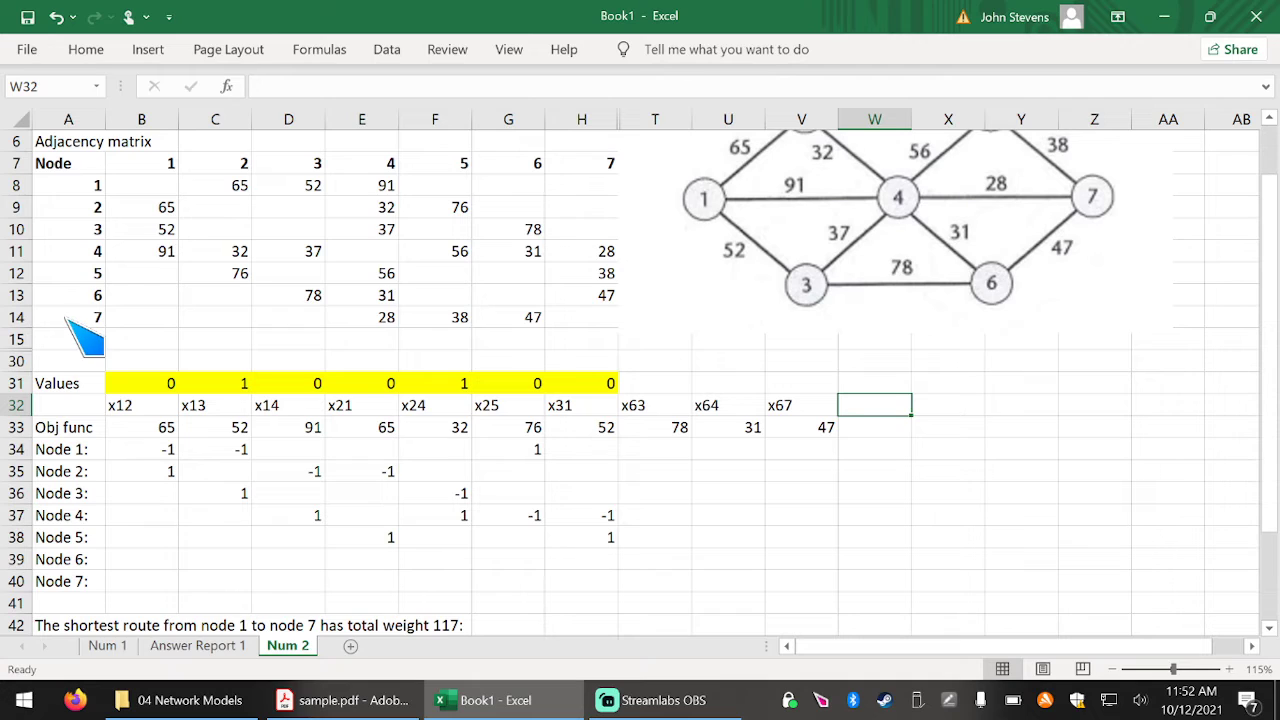
pyautogui.write('x7')
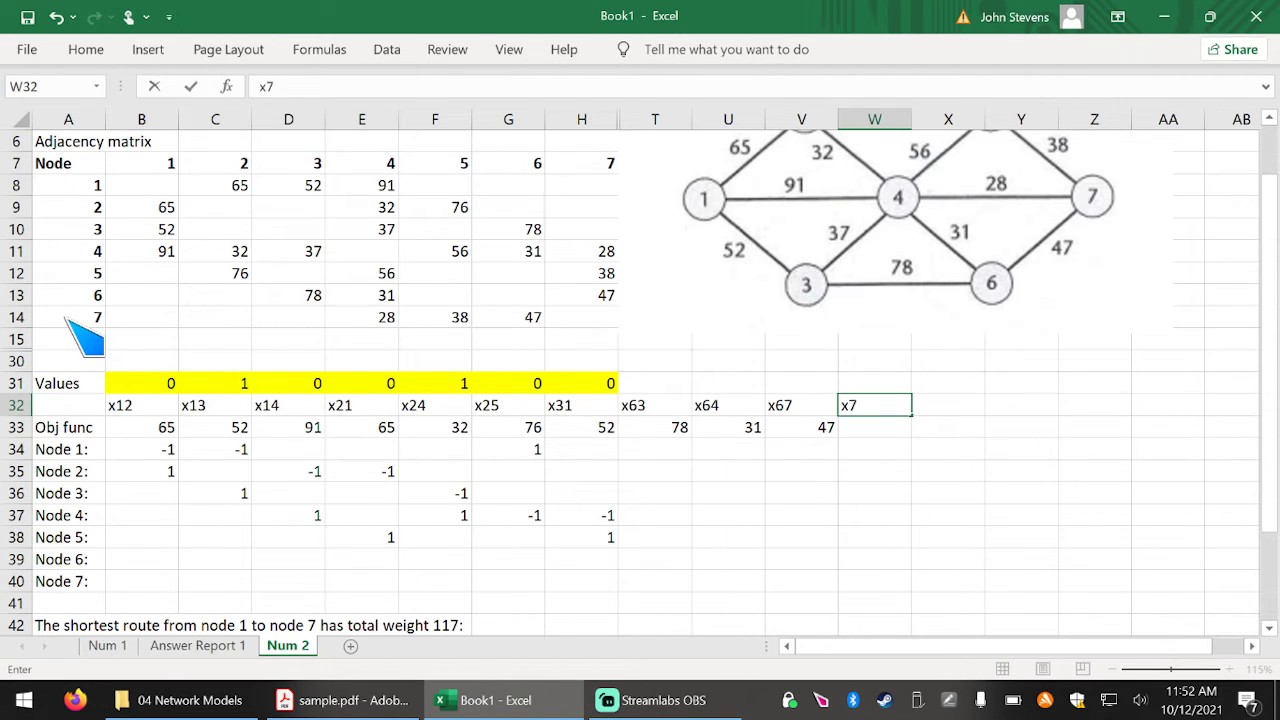
pyautogui.write('4')
pyautogui.press('Tab')
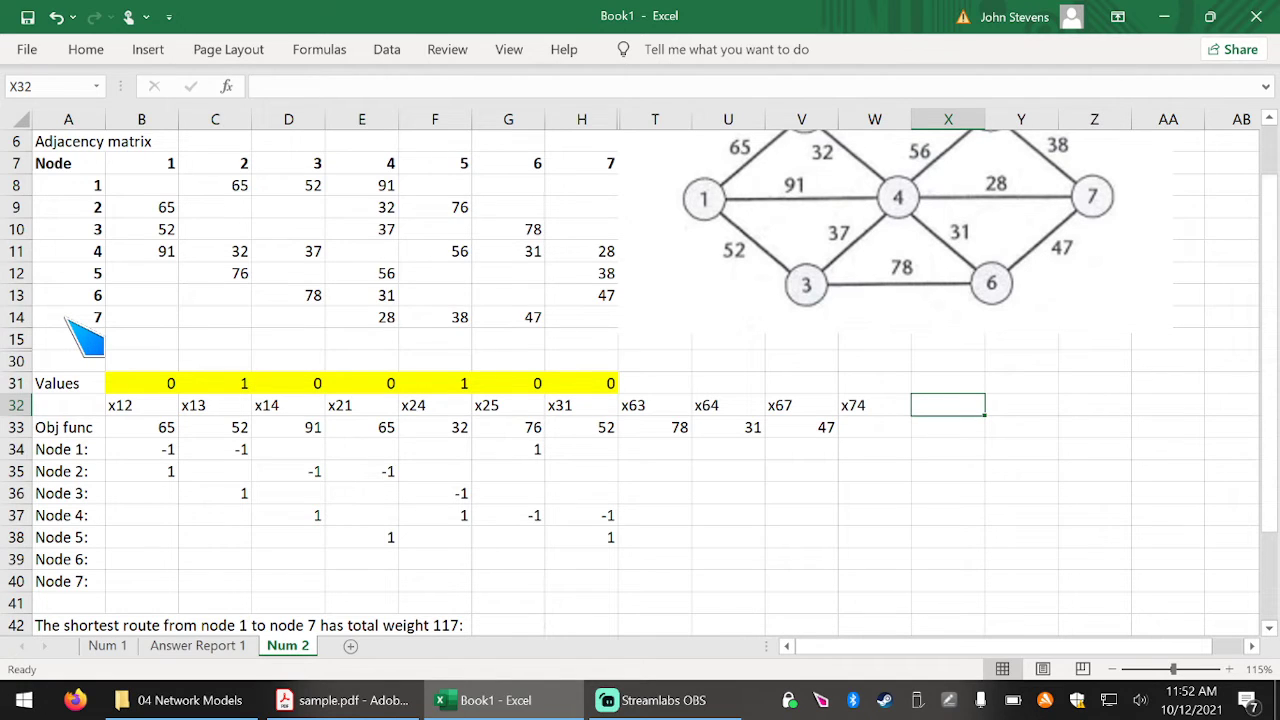
pyautogui.write('x75')
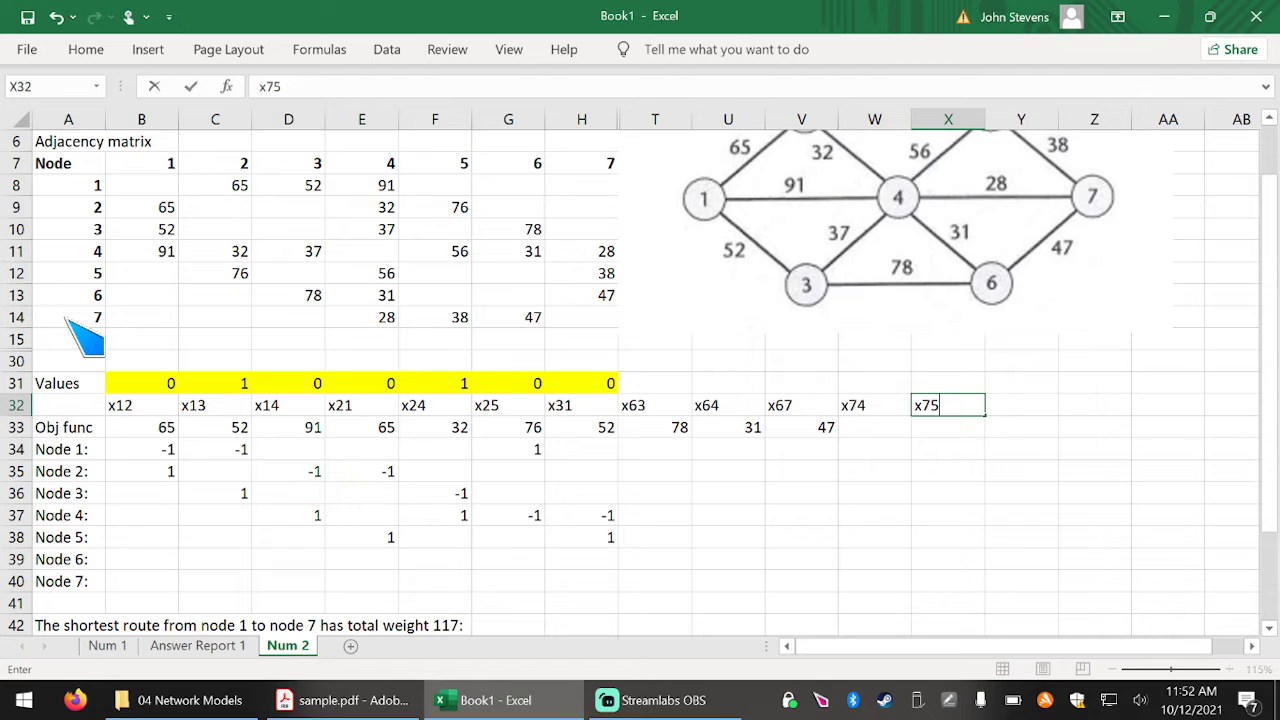
pyautogui.press('Tab')
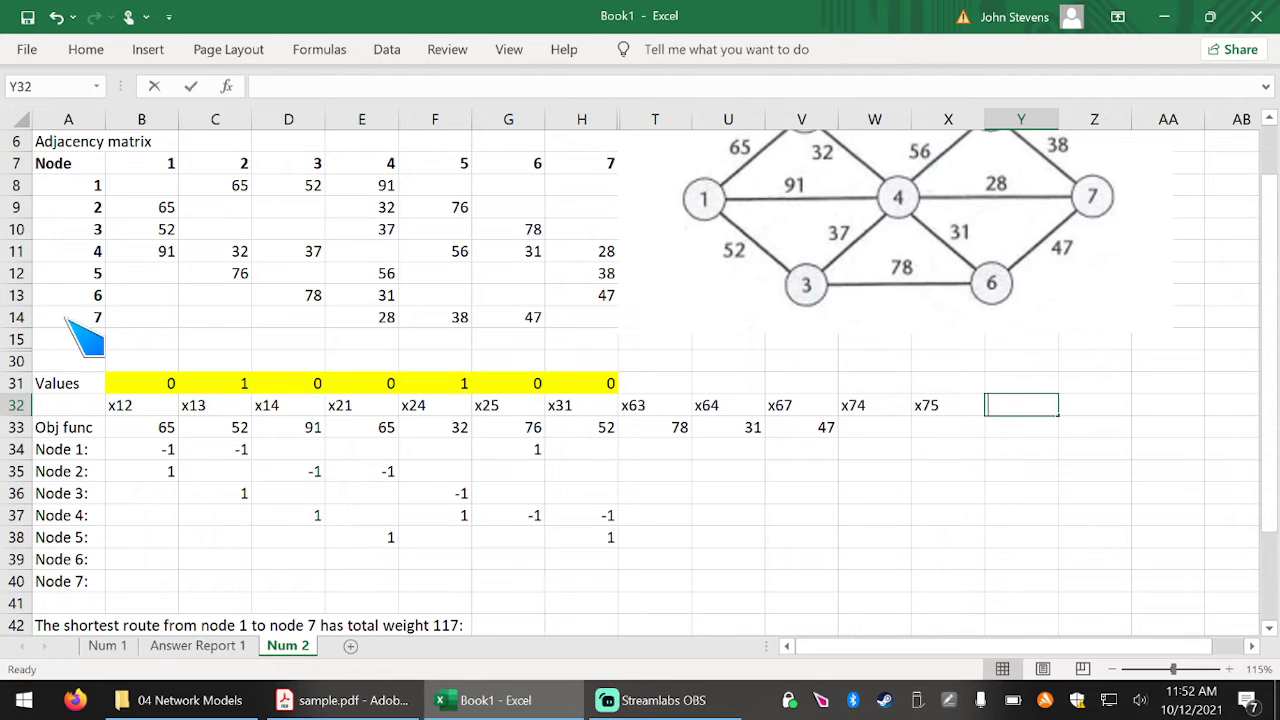
pyautogui.write('x76')
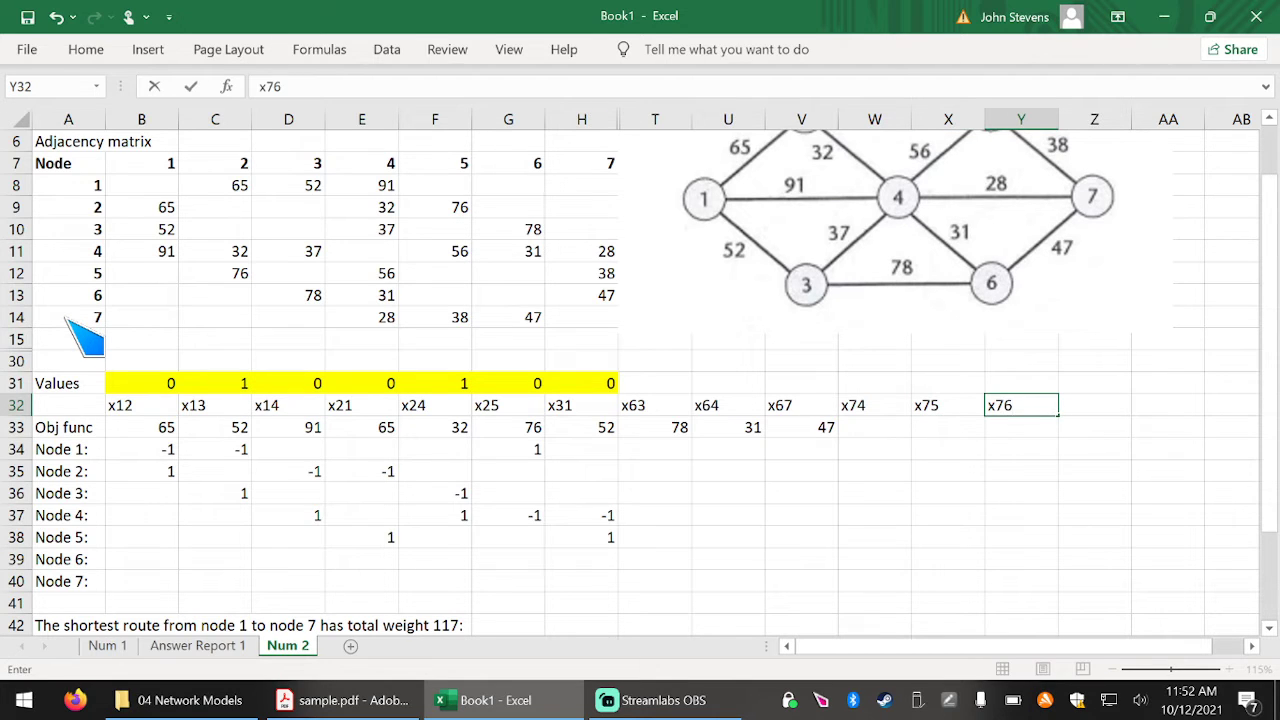
pyautogui.press('Return')
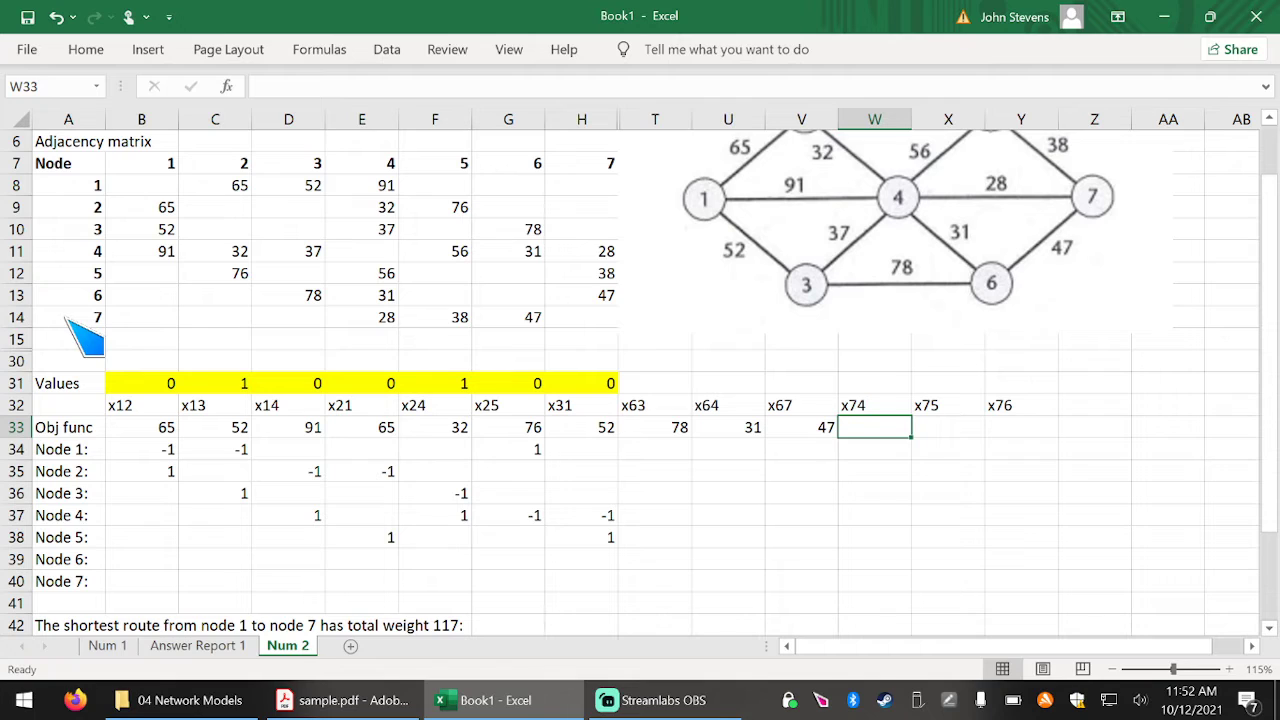
# Enter the objective function coefficients 28 for x74, 38 for x75 and 47 for x76 in W33:Y33.
pyautogui.write('28')
pyautogui.press('Tab')
pyautogui.write('38')
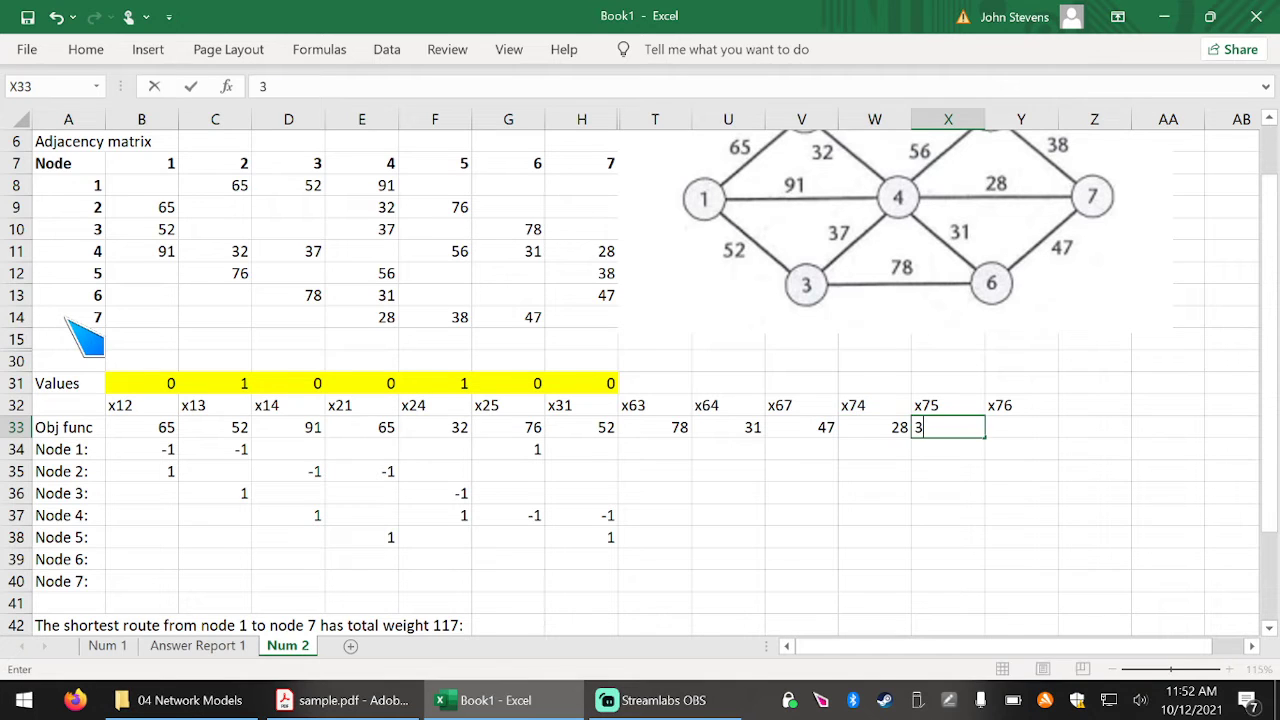
pyautogui.press('Tab')
pyautogui.write('47')
pyautogui.press('Return')
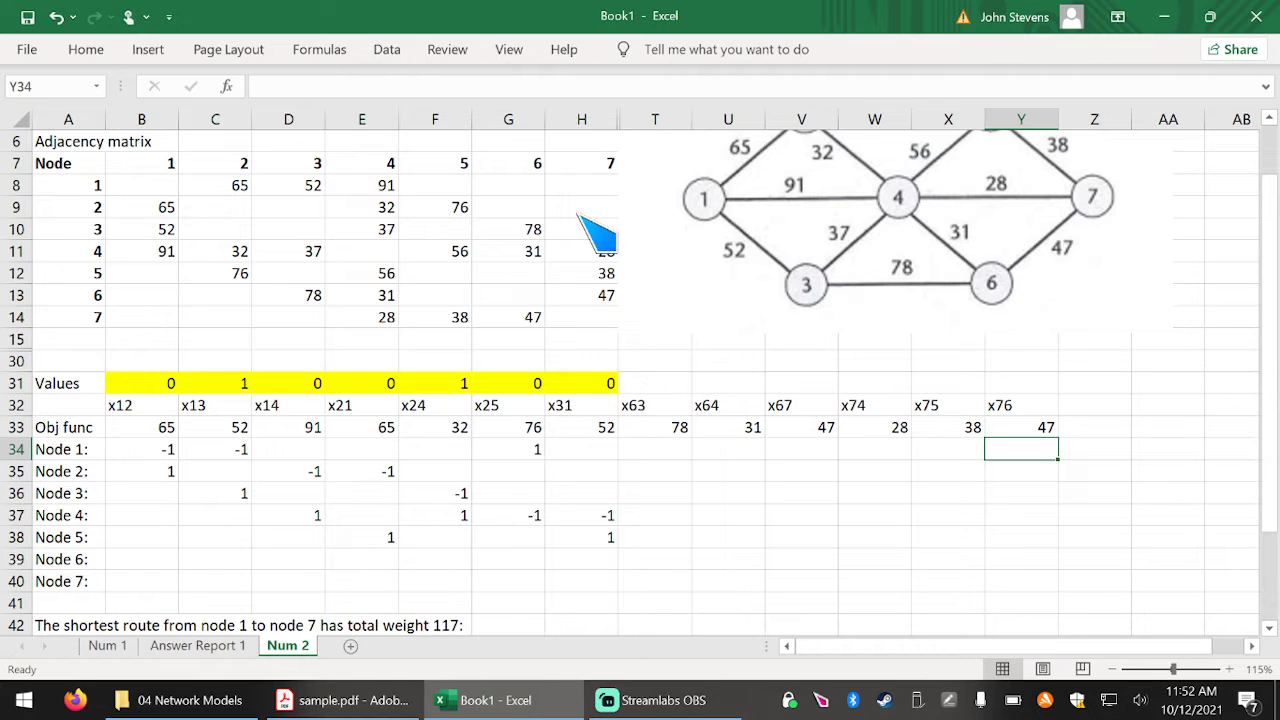
# Unhide the columns between H and T.
pyautogui.click(600, 120)
pyautogui.moveTo(634, 121); pyautogui.dragTo(664, 121)
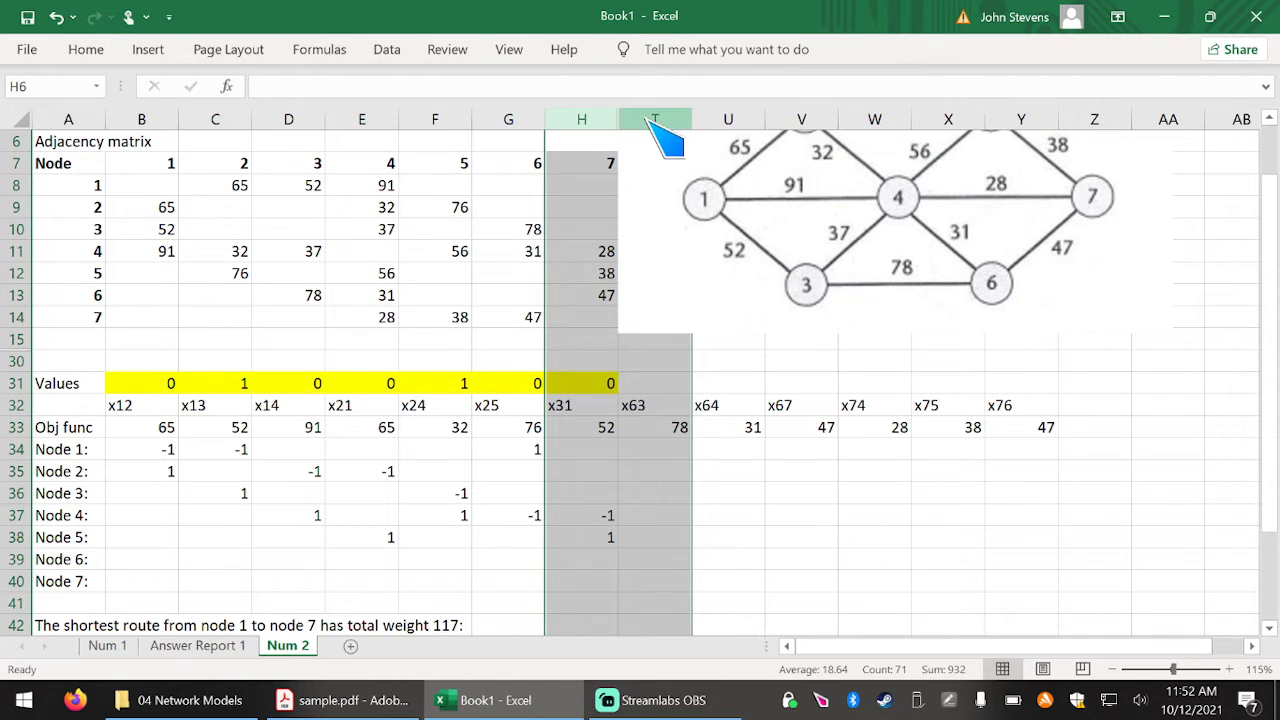
pyautogui.rightClick(664, 121)
pyautogui.click(688, 463)
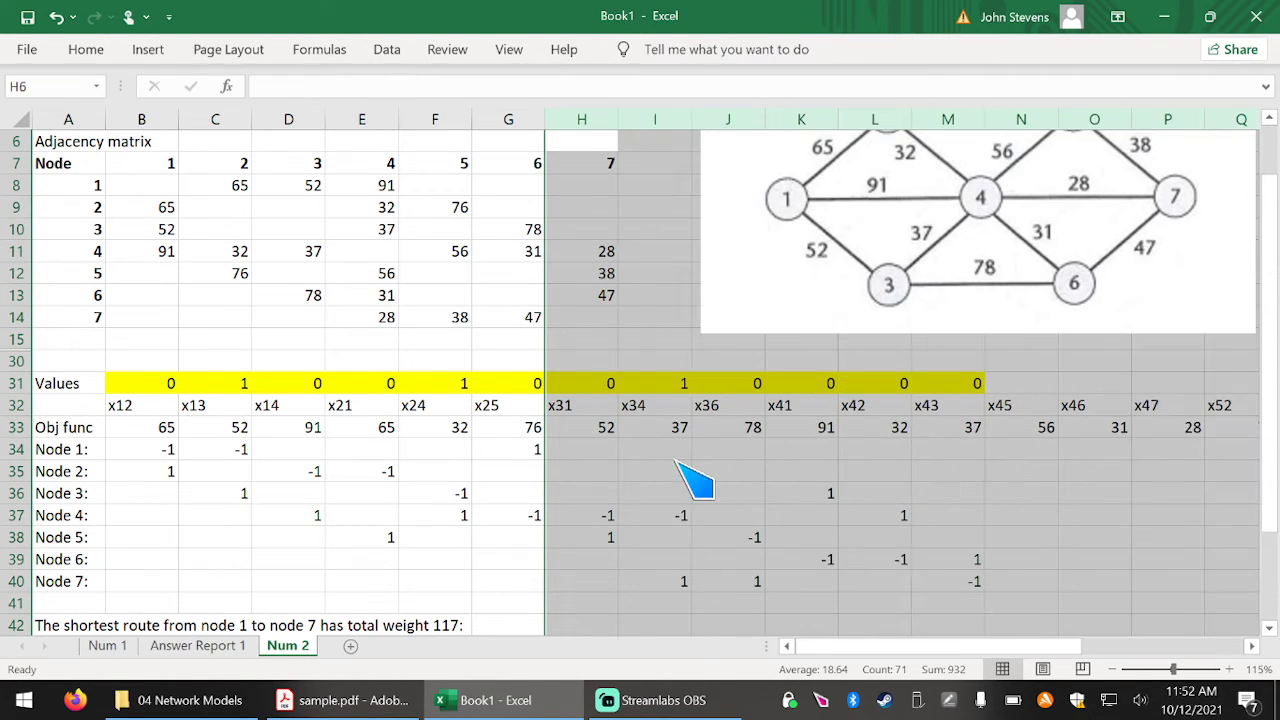
# Move the R block with its totals, equal signs and right-hand-side values from M43:O51 to Z32:AB40, beside the x76 column.
pyautogui.moveTo(871, 648); pyautogui.dragTo(1097, 650)
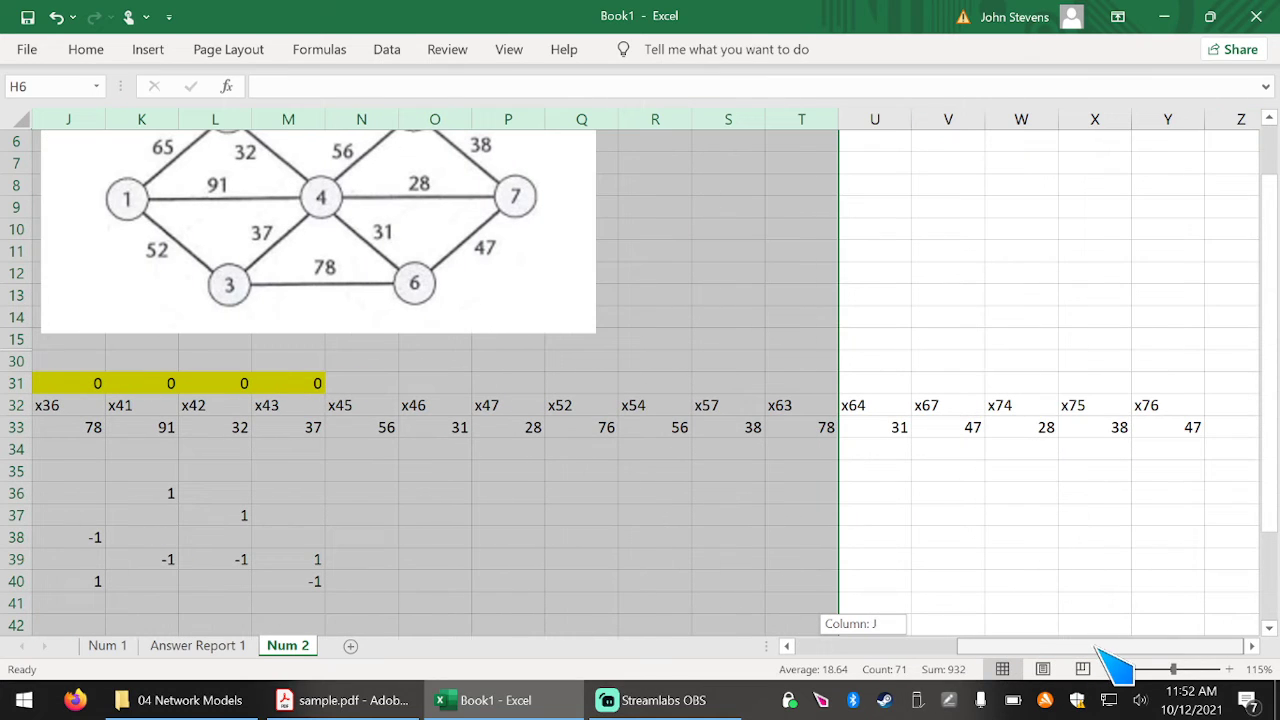
pyautogui.click(978, 543)
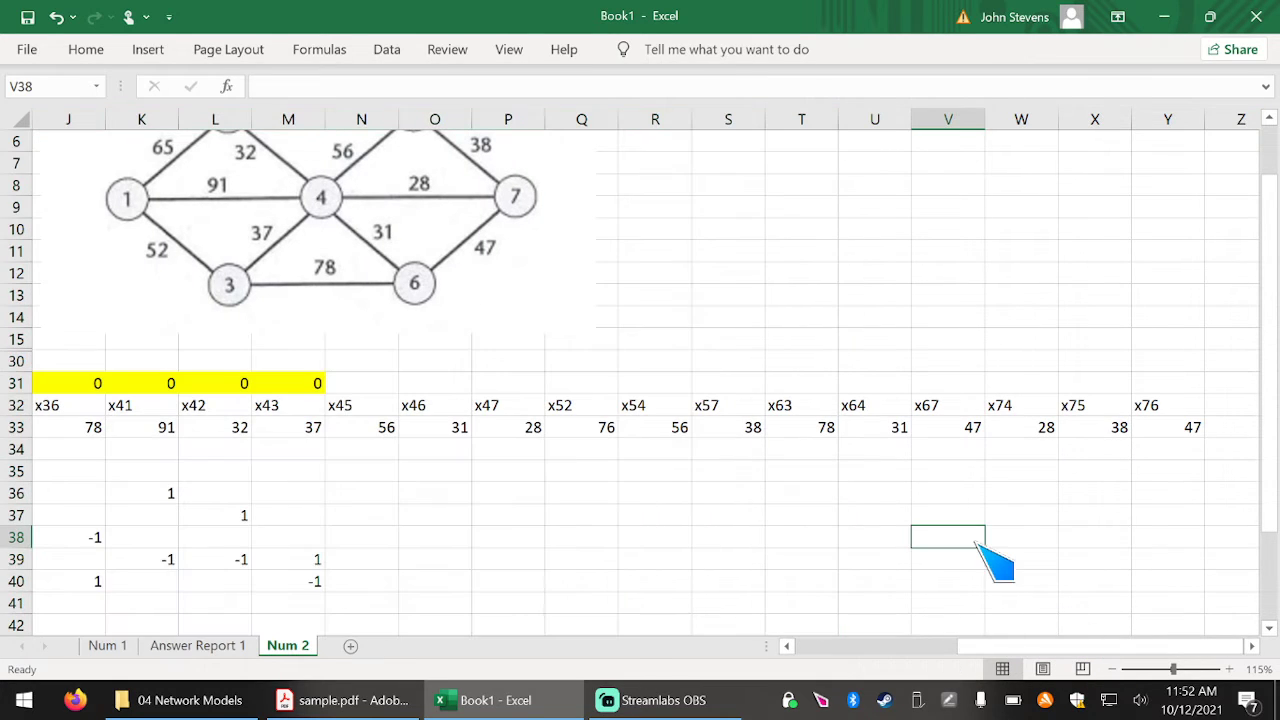
pyautogui.scroll(-4, 975, 610)
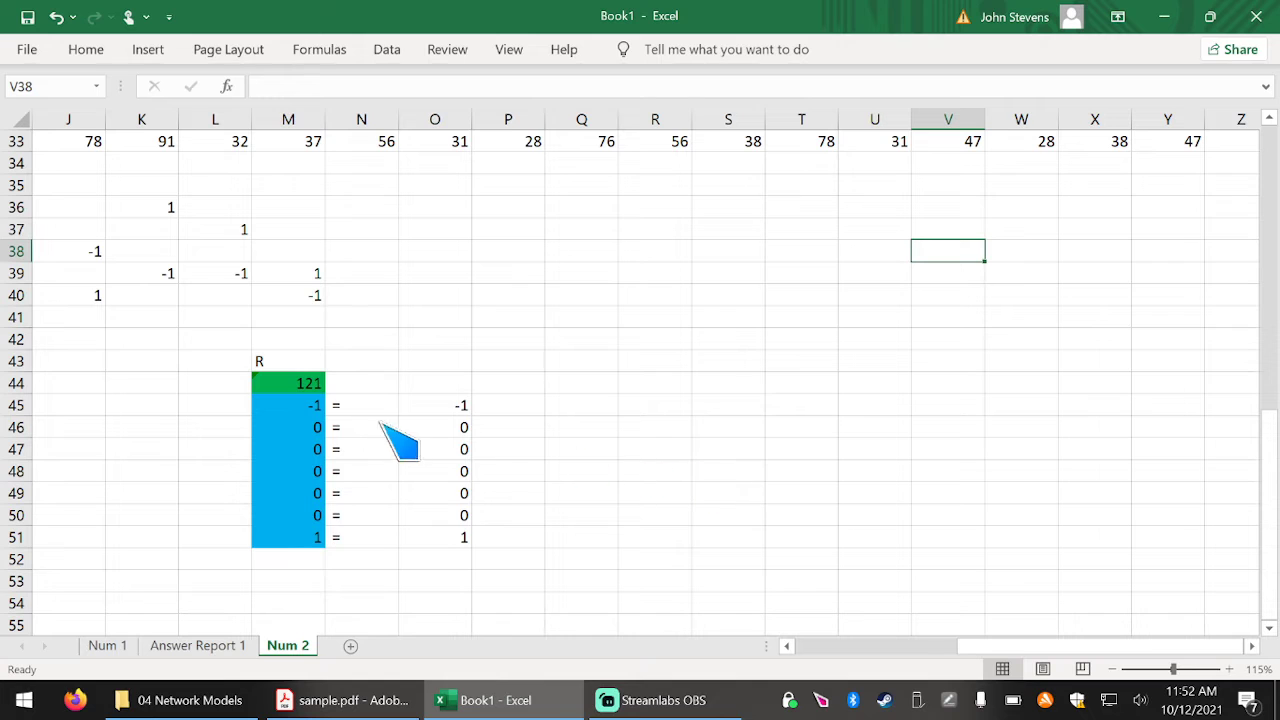
pyautogui.moveTo(318, 366); pyautogui.dragTo(1130, 416)
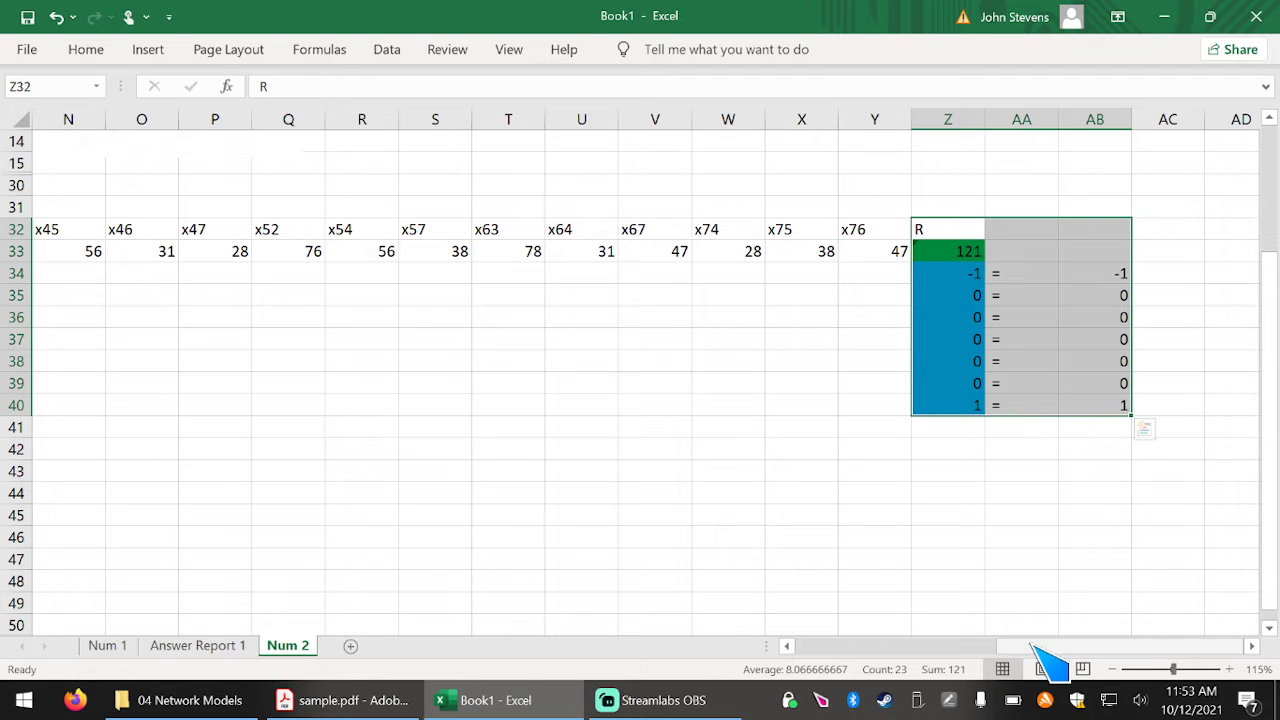
# Set all the variable values in B31:Y31 to 1, extending the yellow Values row through the x76 column.
pyautogui.moveTo(1034, 647); pyautogui.dragTo(790, 630)
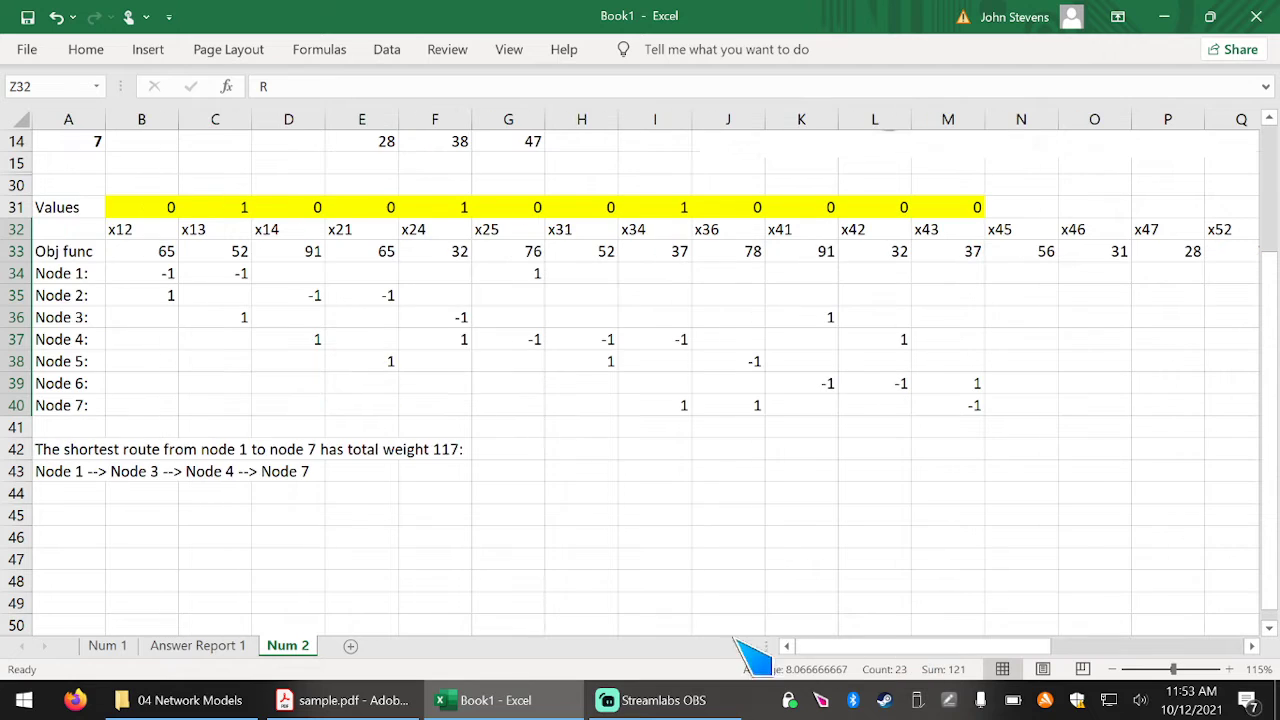
pyautogui.click(162, 207)
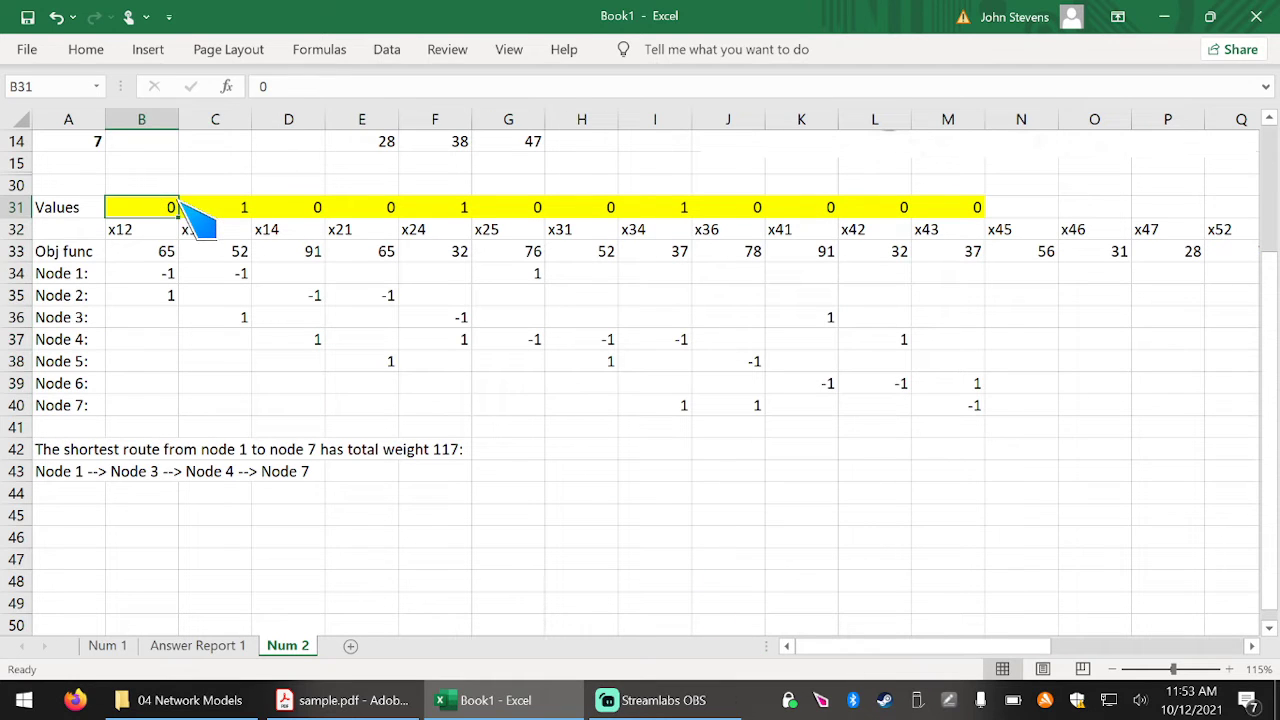
pyautogui.write('1')
pyautogui.press('Tab')
pyautogui.press('Tab')
pyautogui.write('1')
pyautogui.press('Tab')
pyautogui.write('1')
pyautogui.press('Tab')
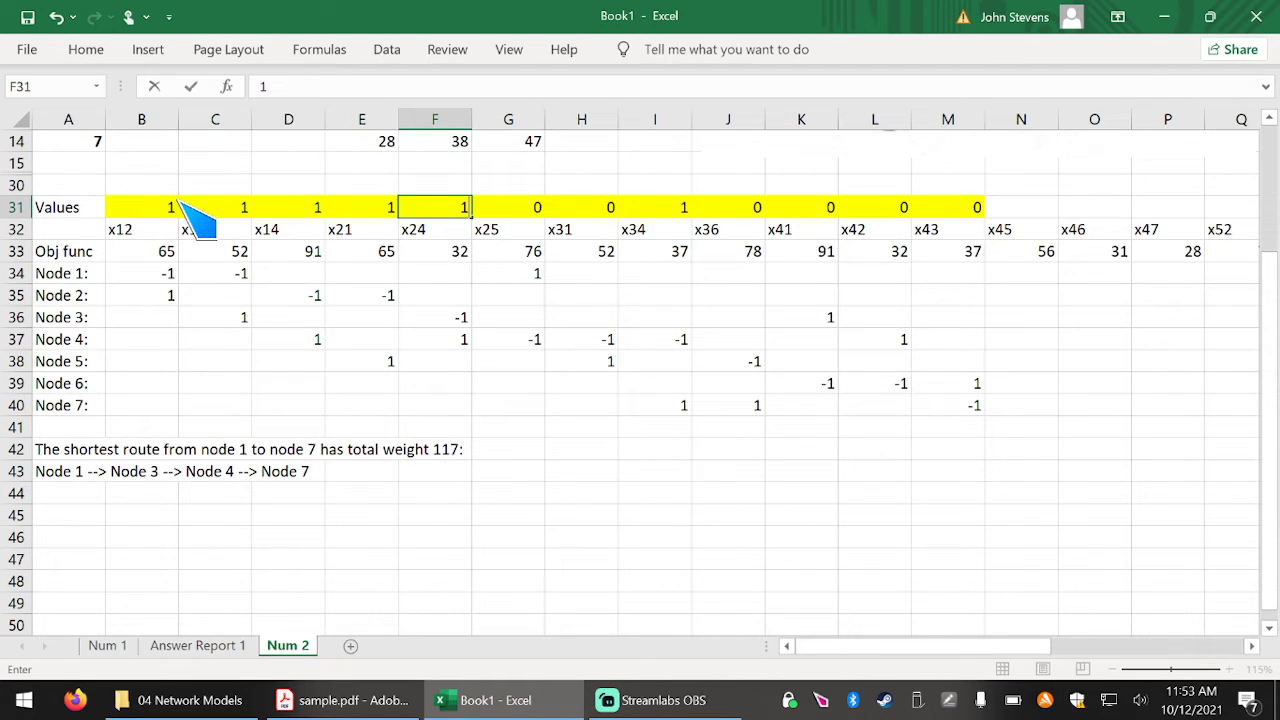
pyautogui.write('1')
pyautogui.click(168, 211)
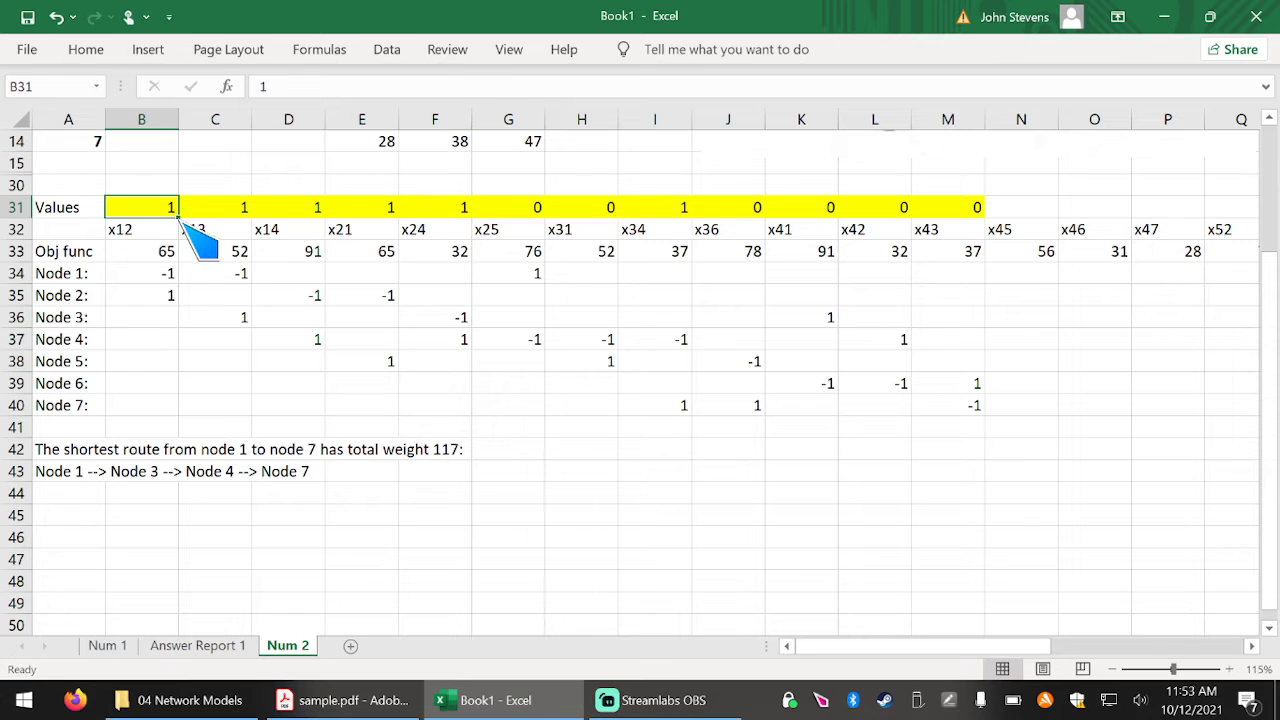
pyautogui.moveTo(179, 218); pyautogui.dragTo(1068, 239)
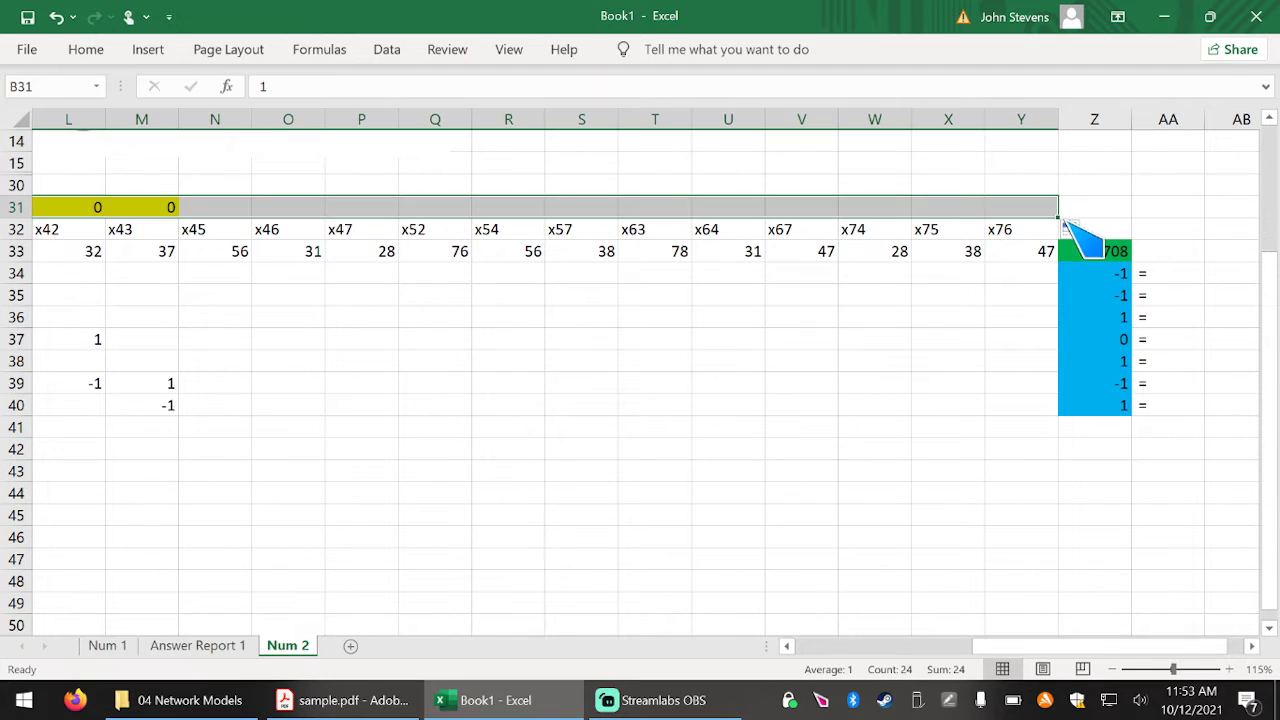
# Clear the old node constraint coefficients in B34:M40.
pyautogui.moveTo(1008, 650); pyautogui.dragTo(797, 648)
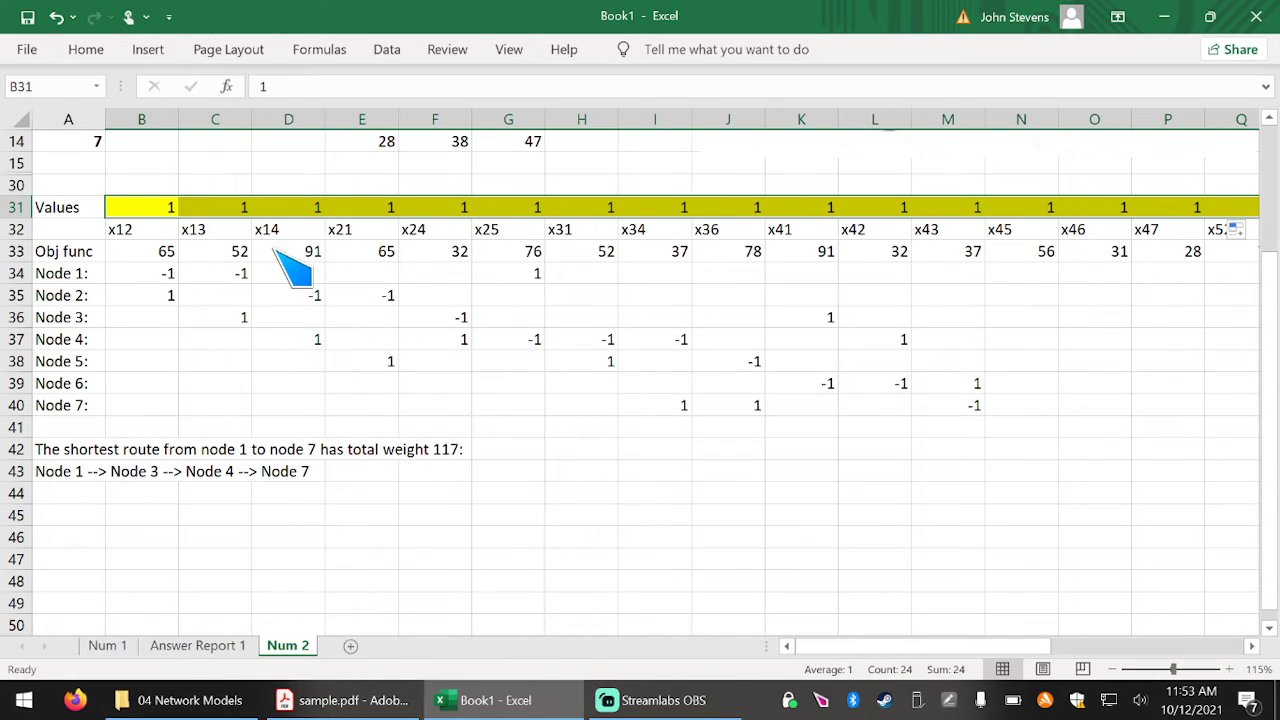
pyautogui.moveTo(152, 267)
pyautogui.mouseDown()
pyautogui.moveTo(889, 336)
pyautogui.moveTo(951, 407)
pyautogui.mouseUp()
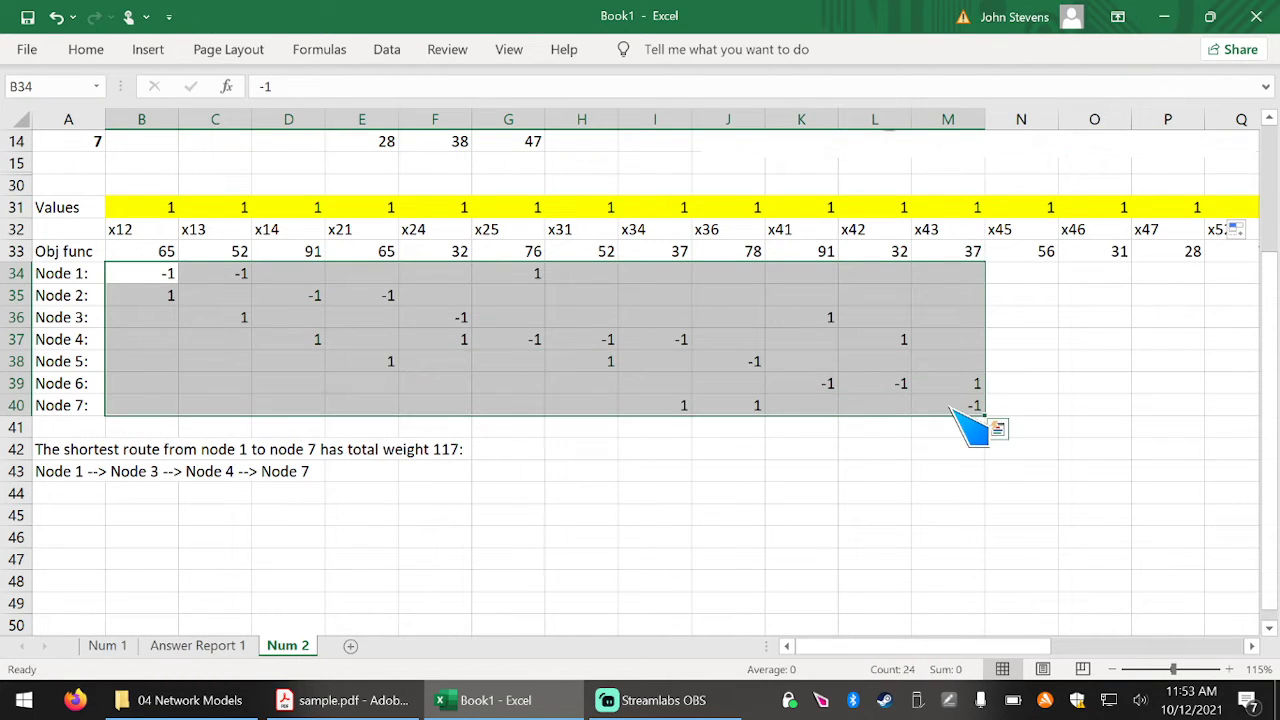
pyautogui.press('Delete')
pyautogui.click(776, 365)
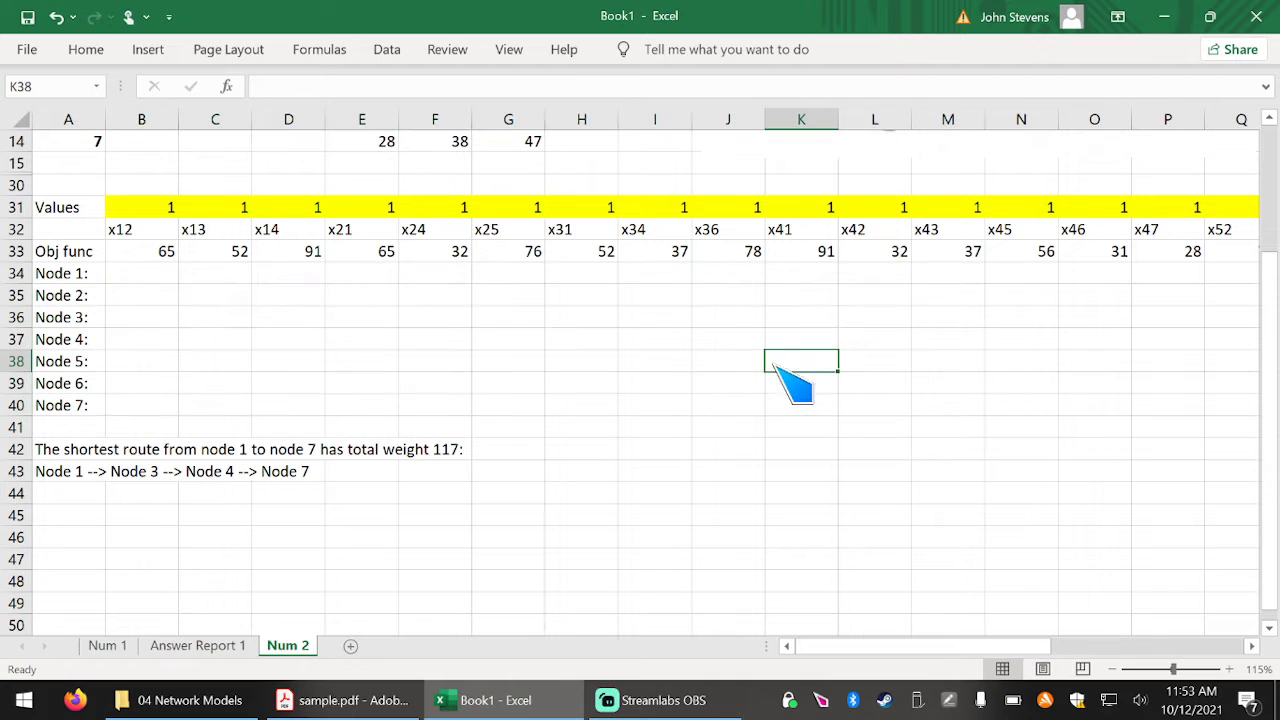
# Examine the objective and constraint SUMPRODUCT formulas in Z33:Z40.
pyautogui.moveTo(890, 648); pyautogui.dragTo(1122, 655)
pyautogui.moveTo(1010, 252); pyautogui.dragTo(1176, 414)
pyautogui.moveTo(1028, 255); pyautogui.dragTo(1040, 404)
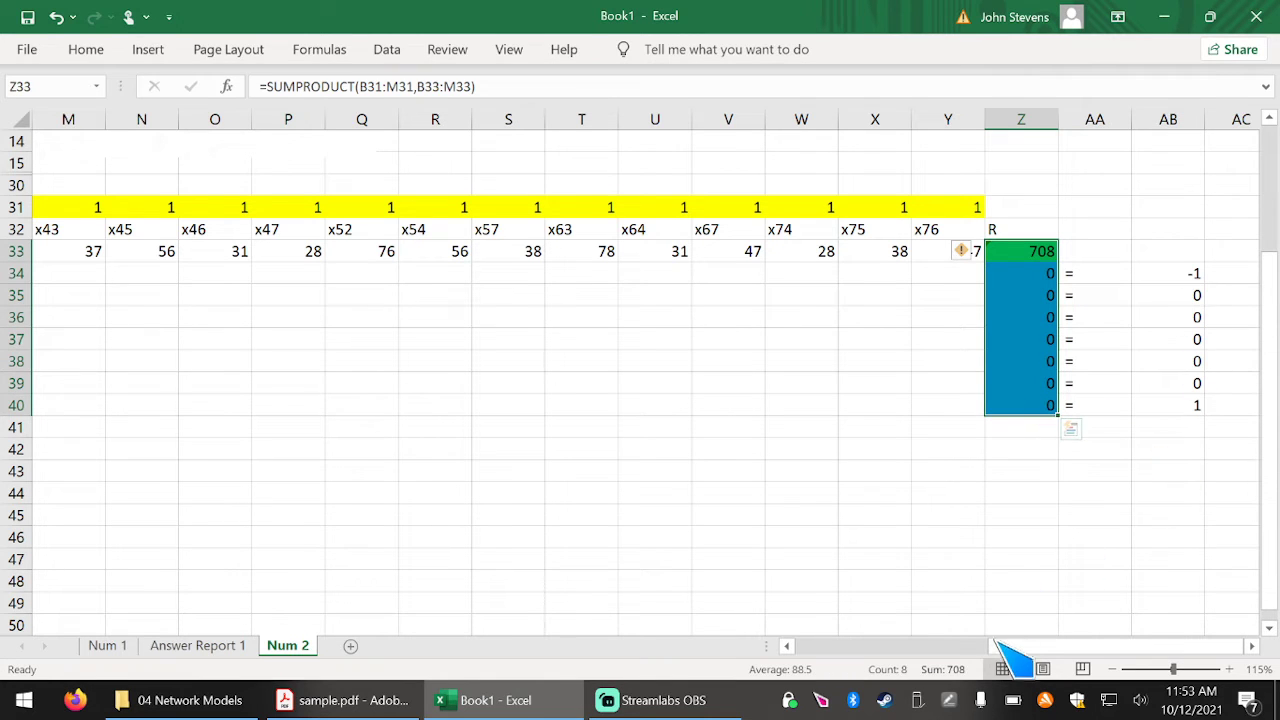
# Unhide rows 16 through 29, which hold the objective statement and the written node constraints.
pyautogui.moveTo(1010, 650); pyautogui.dragTo(808, 650)
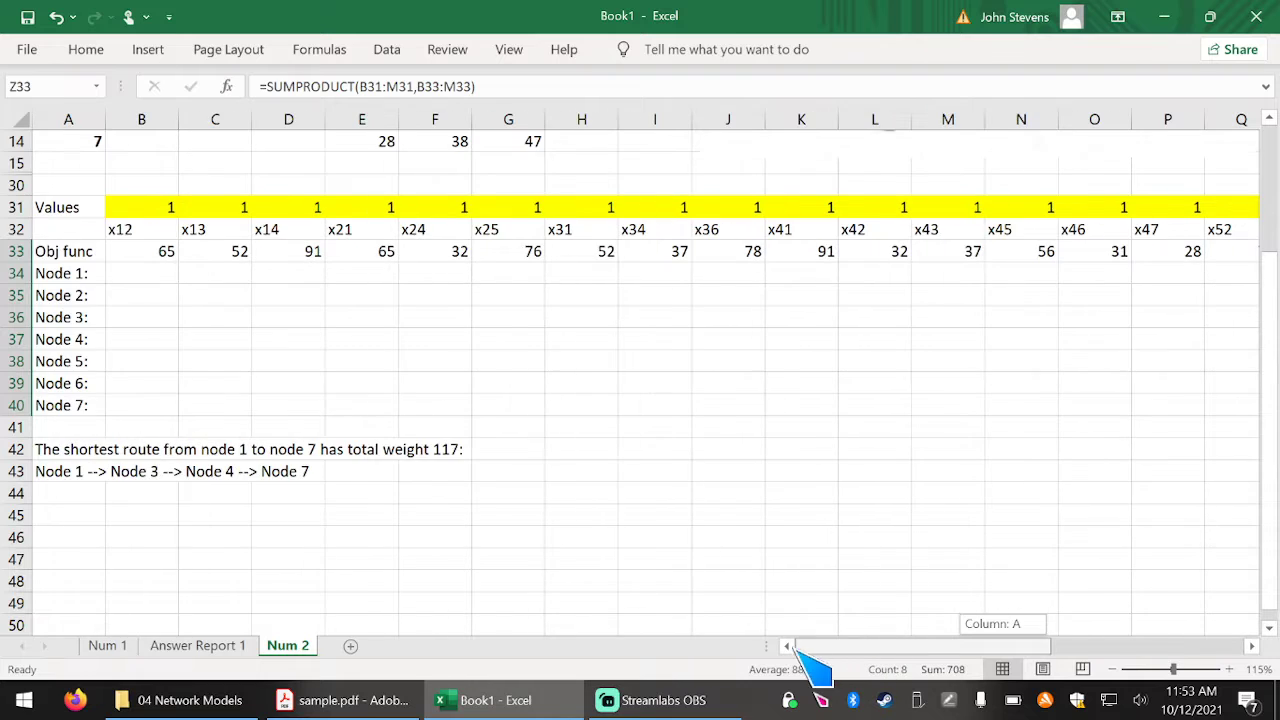
pyautogui.scroll(5, 810, 568)
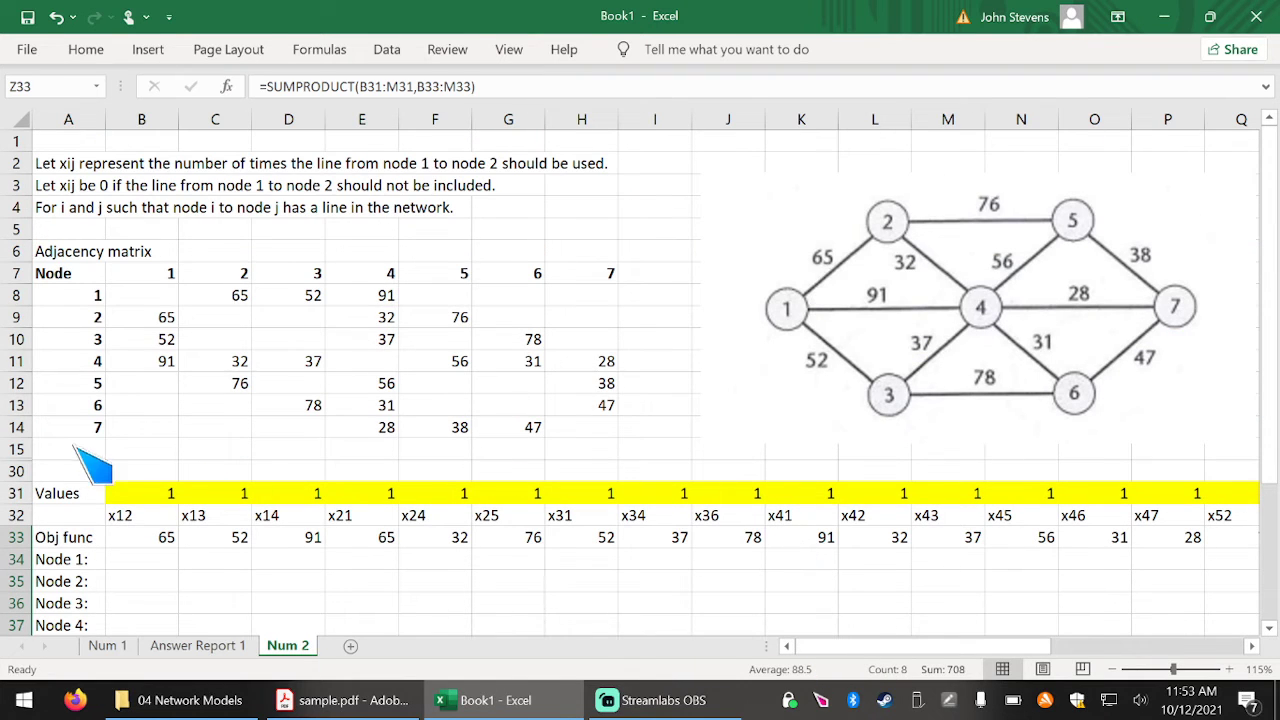
pyautogui.moveTo(20, 449); pyautogui.dragTo(20, 471)
pyautogui.rightClick(20, 471)
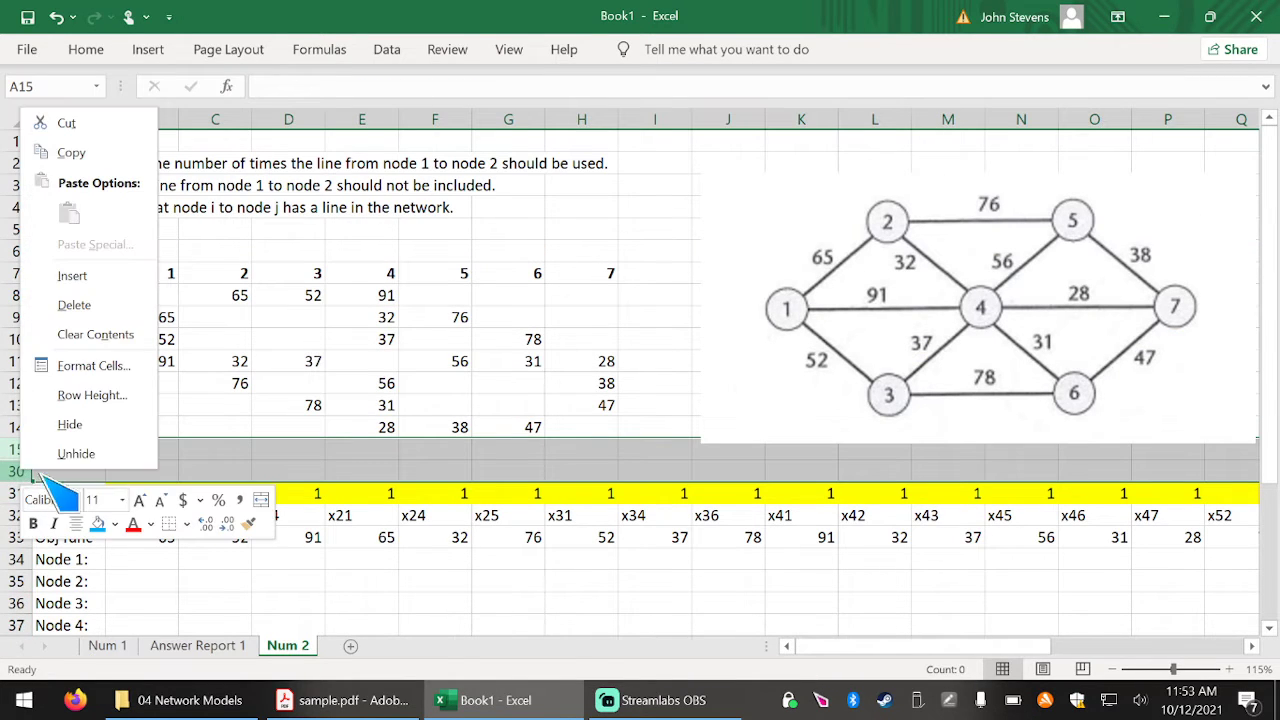
pyautogui.click(70, 454)
pyautogui.scroll(-6, 500, 470)
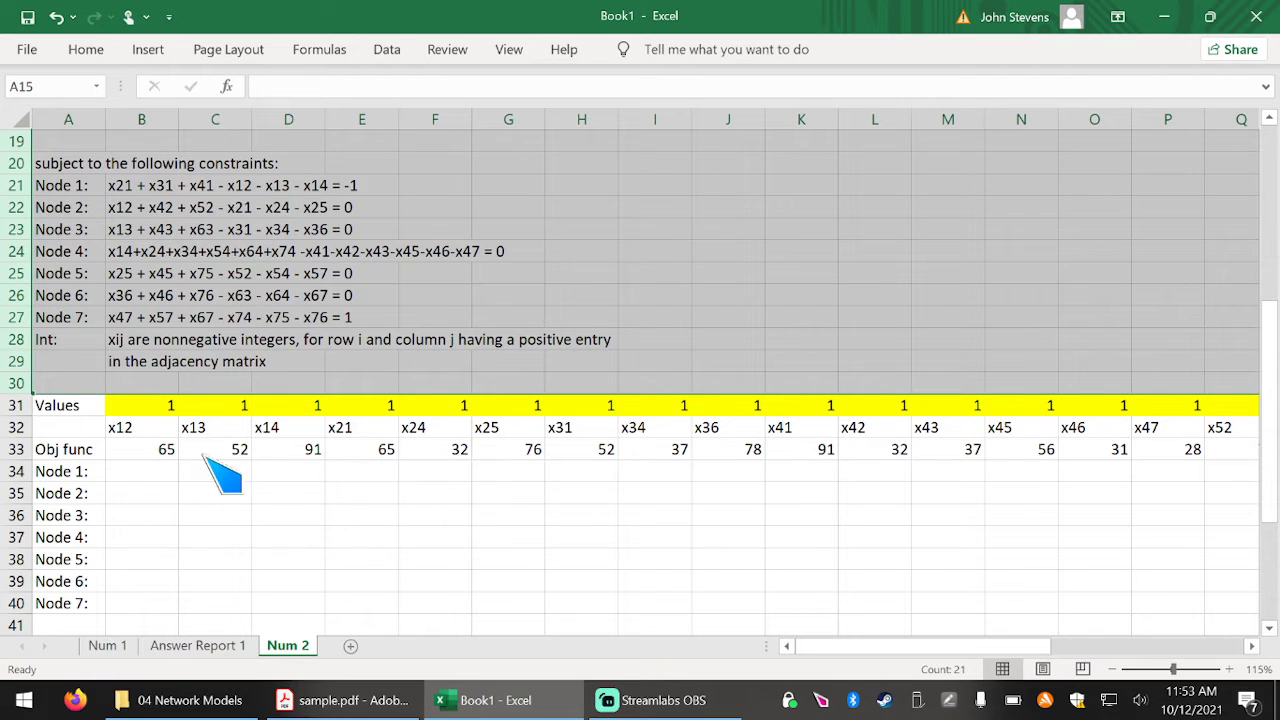
# Following the written Node 1 constraint, enter the coefficient 1 for x21 in E34.
pyautogui.click(130, 476)
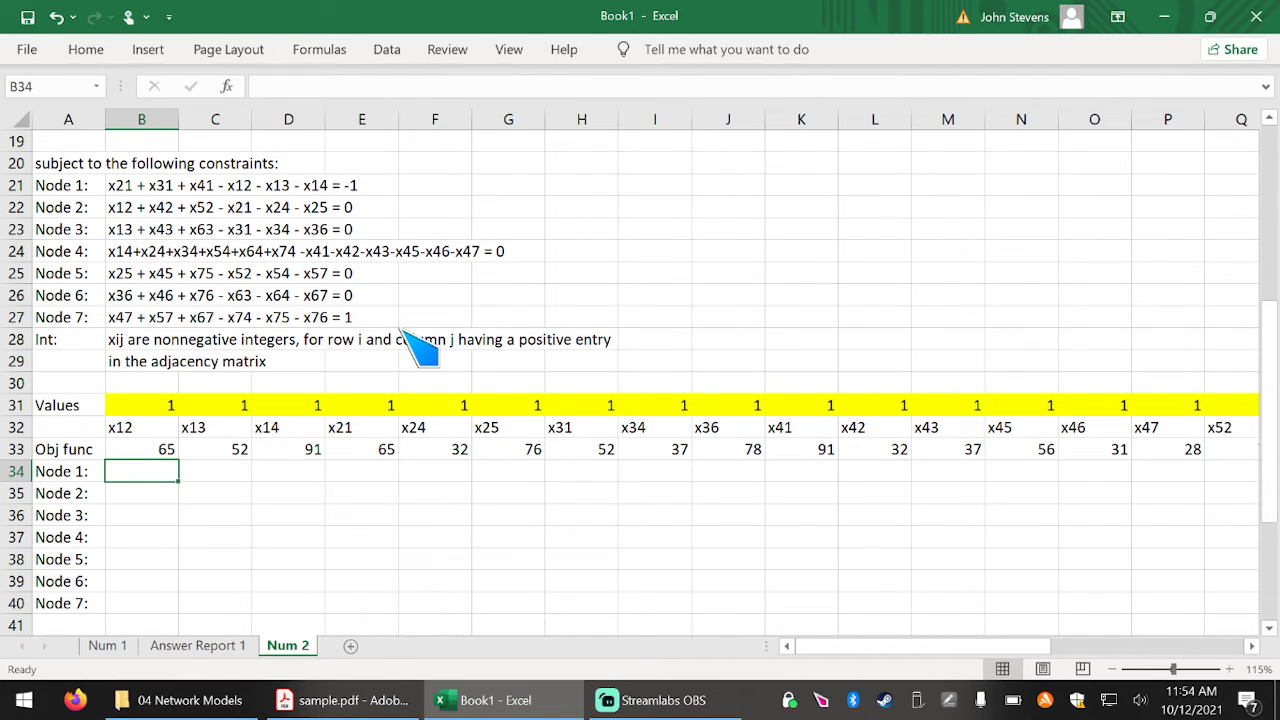
pyautogui.scroll(5, 420, 345)
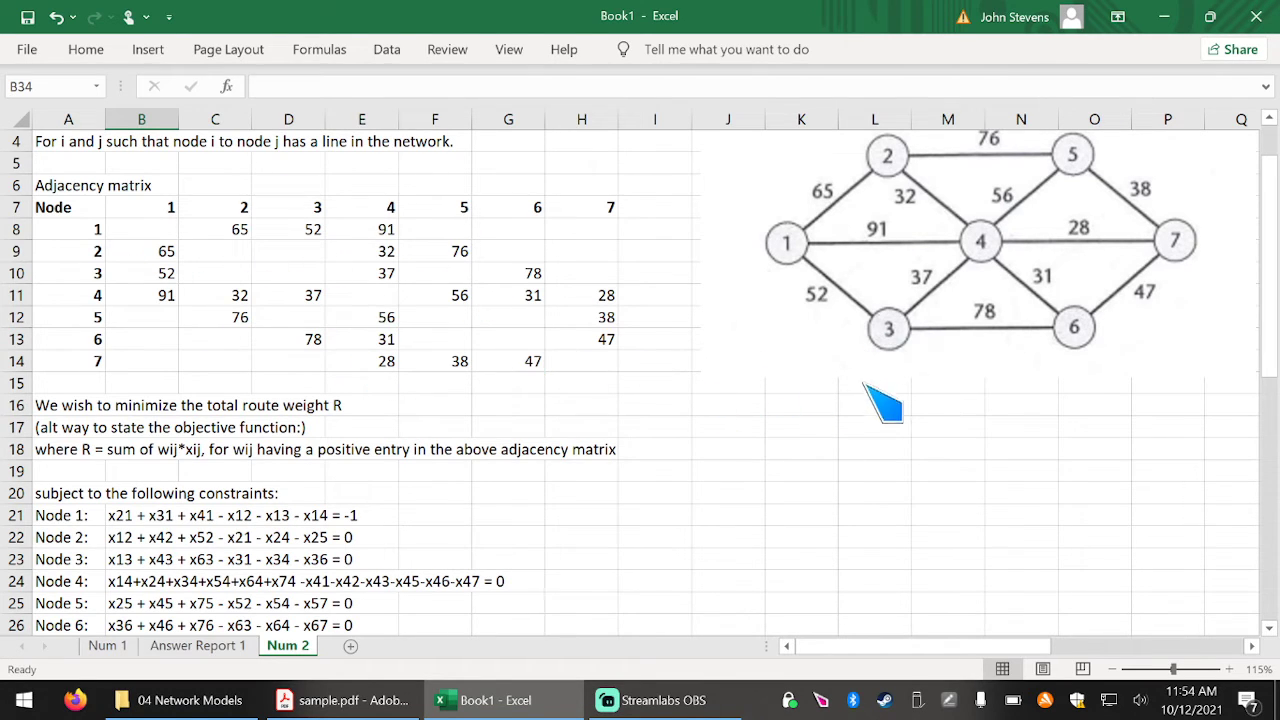
pyautogui.scroll(-4, 955, 355)
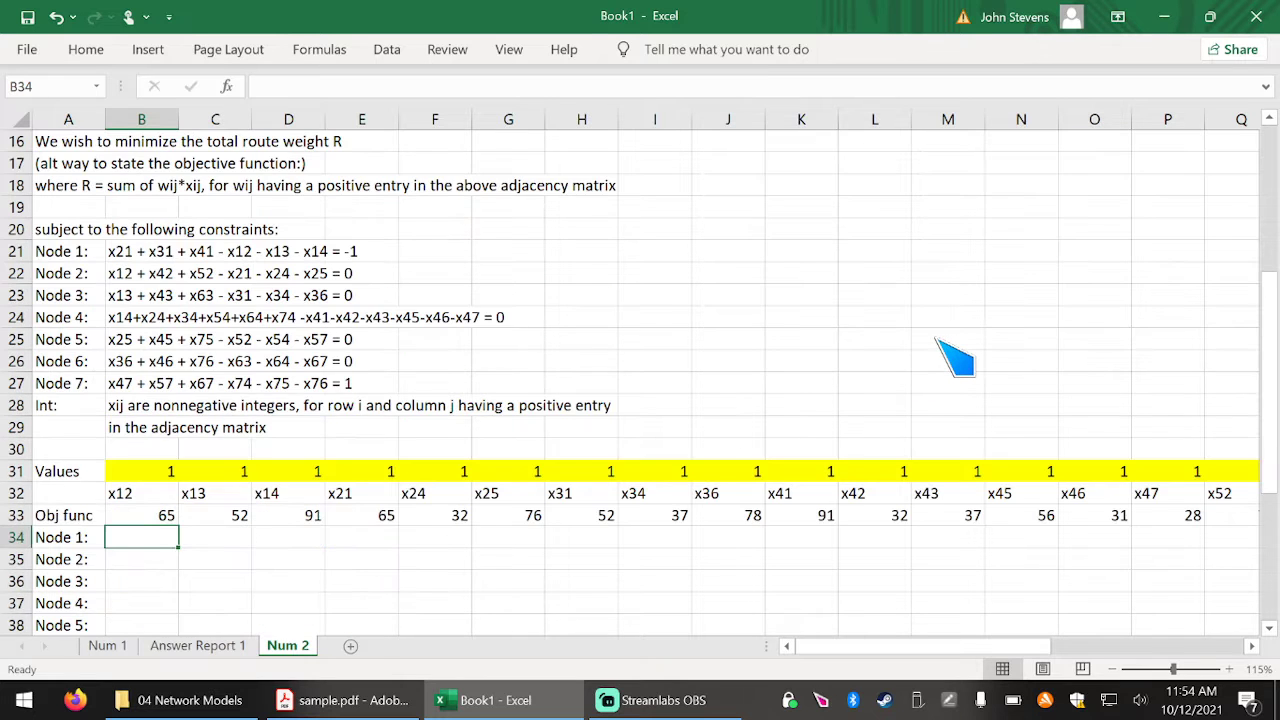
pyautogui.scroll(-2, 575, 460)
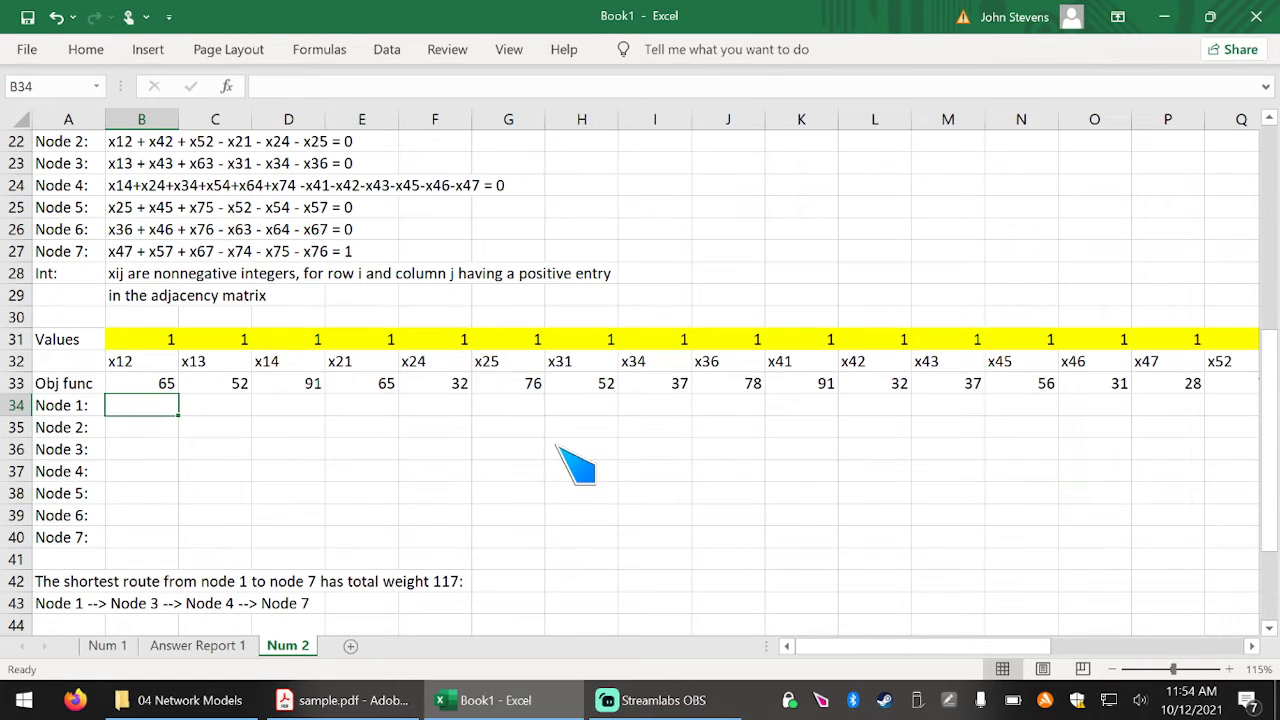
pyautogui.scroll(1, 572, 462)
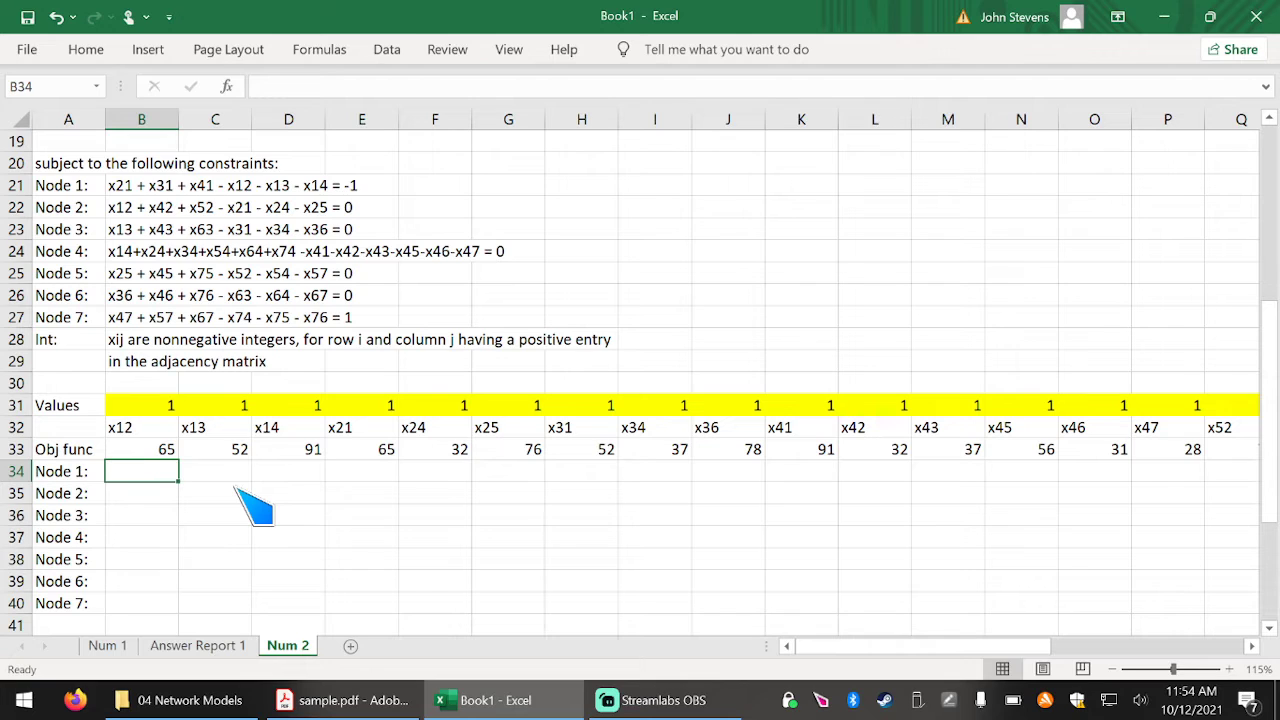
pyautogui.press('Right')
pyautogui.press('Right')
pyautogui.press('Right')
pyautogui.press('Right')
pyautogui.press('Right')
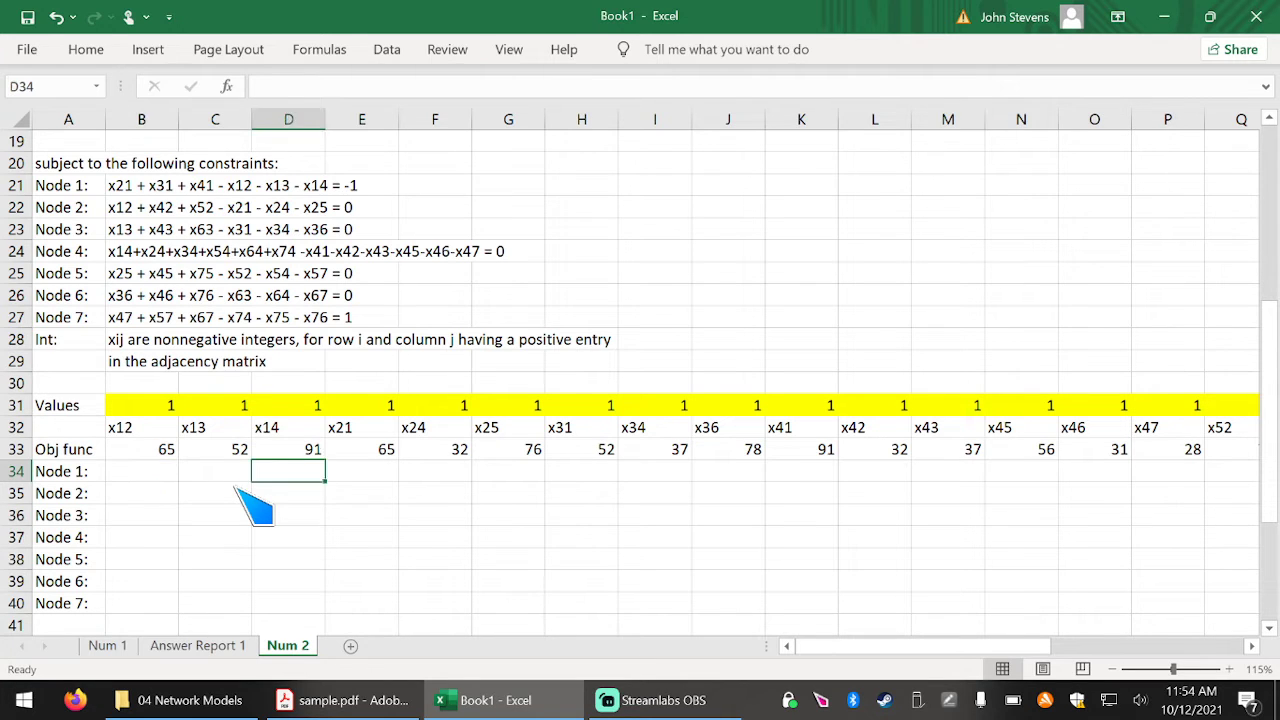
pyautogui.press('Left')
pyautogui.press('Left')
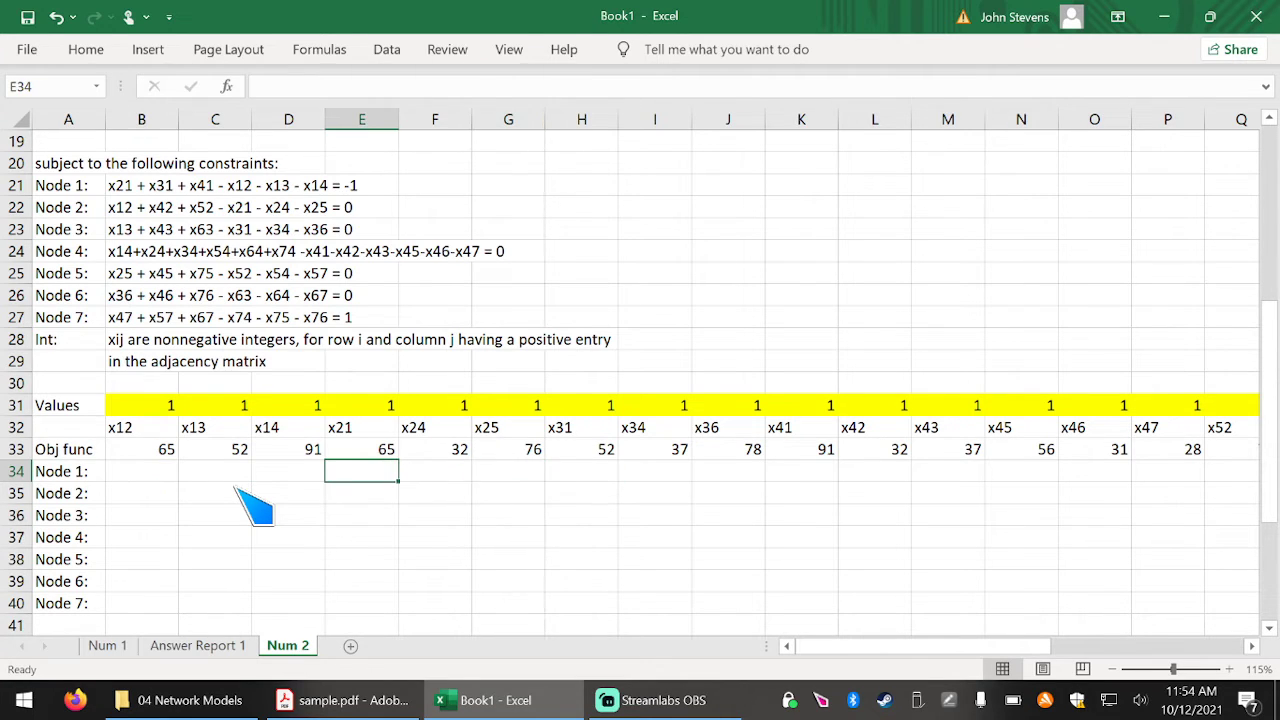
pyautogui.write('1')
# In the Node 1 row, enter the coefficient 1 for x31 in H34 and for x41 in K34.
pyautogui.press('Right')
pyautogui.press('Right')
pyautogui.press('Right')
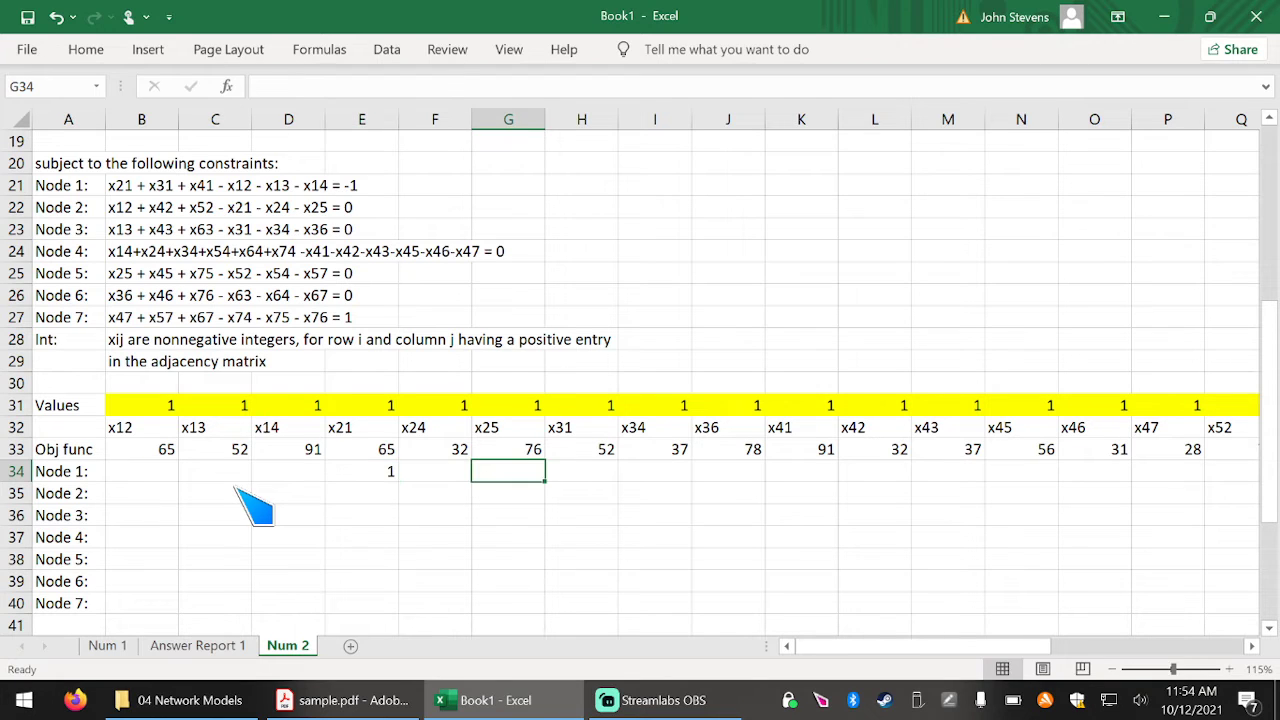
pyautogui.write('1')
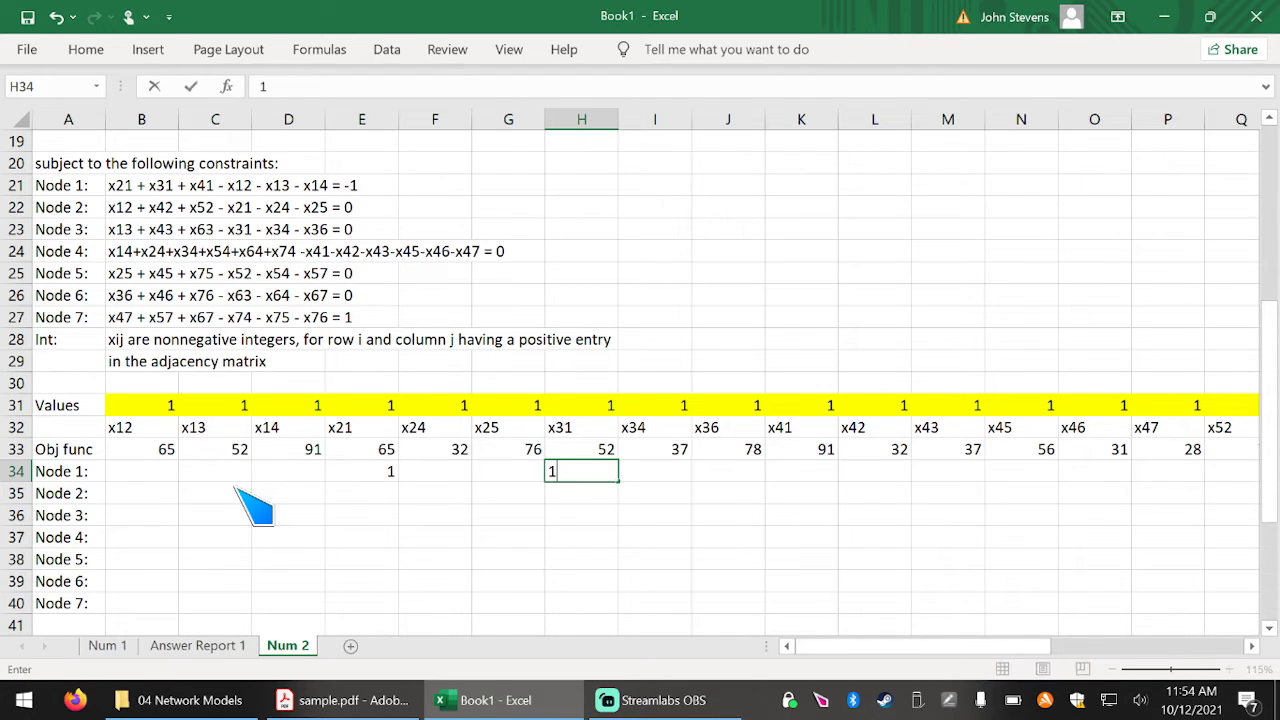
pyautogui.press('Right')
pyautogui.press('Right')
pyautogui.press('Right')
pyautogui.write('1')
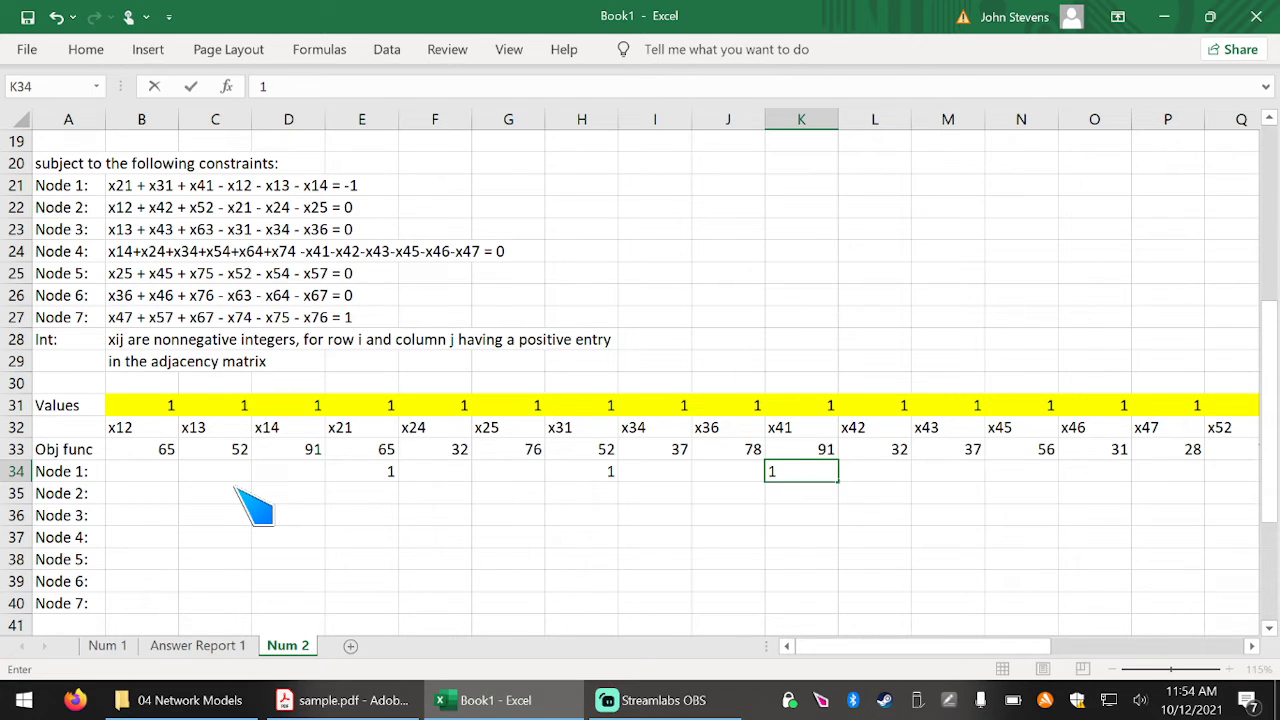
# Enter the coefficient -1 for x12, x13 and x14 in B34:D34 of the Node 1 row.
pyautogui.press('Left')
pyautogui.press('Left')
pyautogui.press('Left')
pyautogui.press('Left')
pyautogui.press('Left')
pyautogui.press('Left')
pyautogui.press('Left')
pyautogui.press('Left')
pyautogui.press('Left')
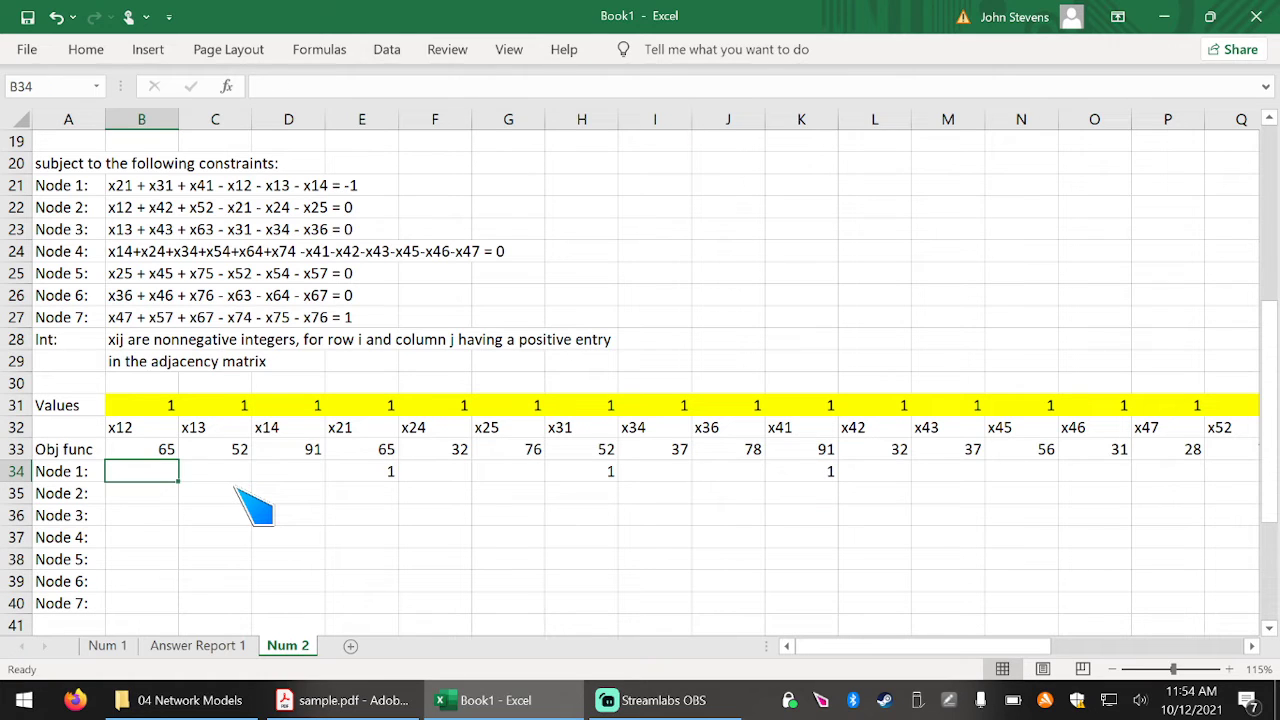
pyautogui.write('-1')
pyautogui.press('Right')
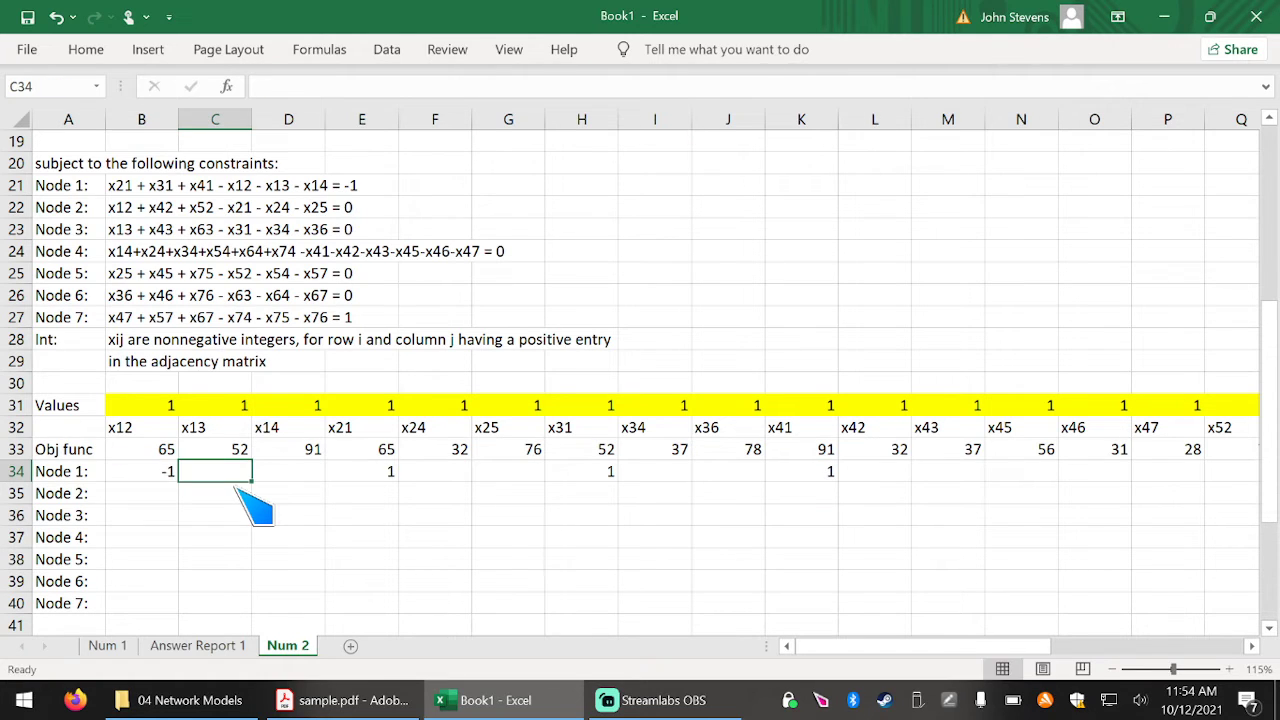
pyautogui.write('-1')
pyautogui.press('Right')
pyautogui.write('-1')
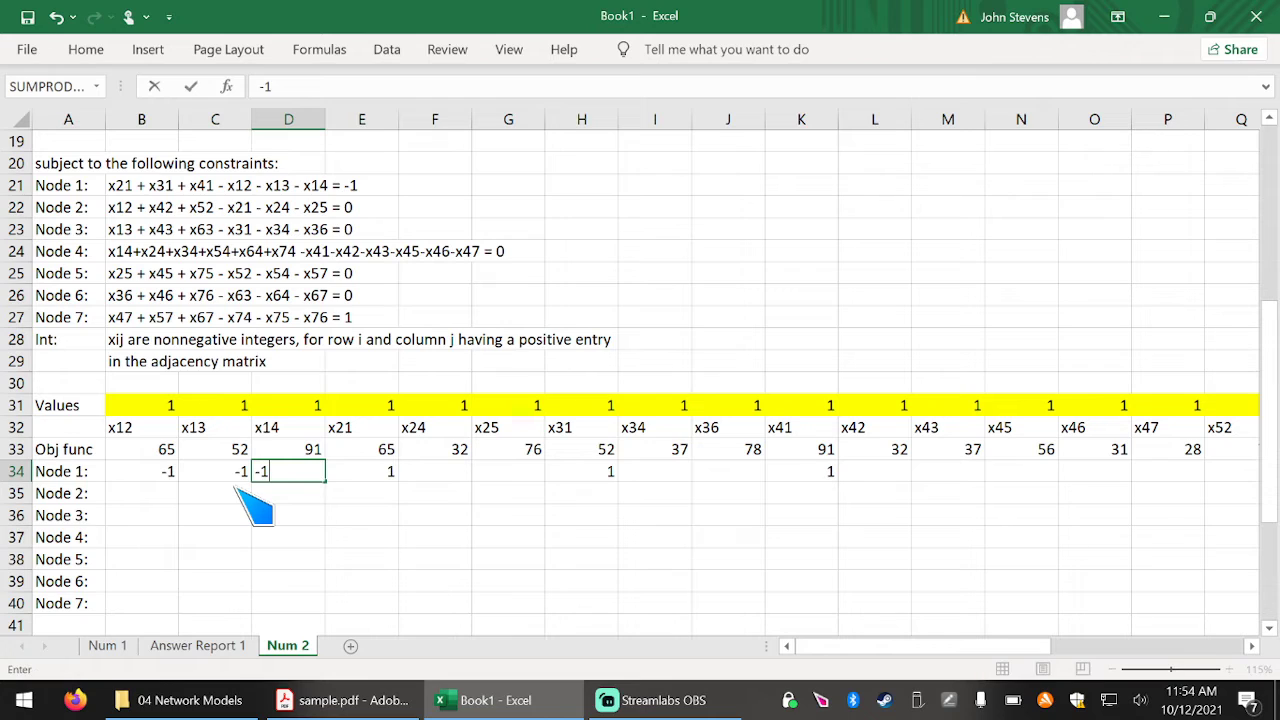
pyautogui.press('Return')
# Following the written Node 2 constraint, enter the coefficient 1 for x12 in B35 and for x42 in L35.
pyautogui.press('Left')
pyautogui.press('Left')
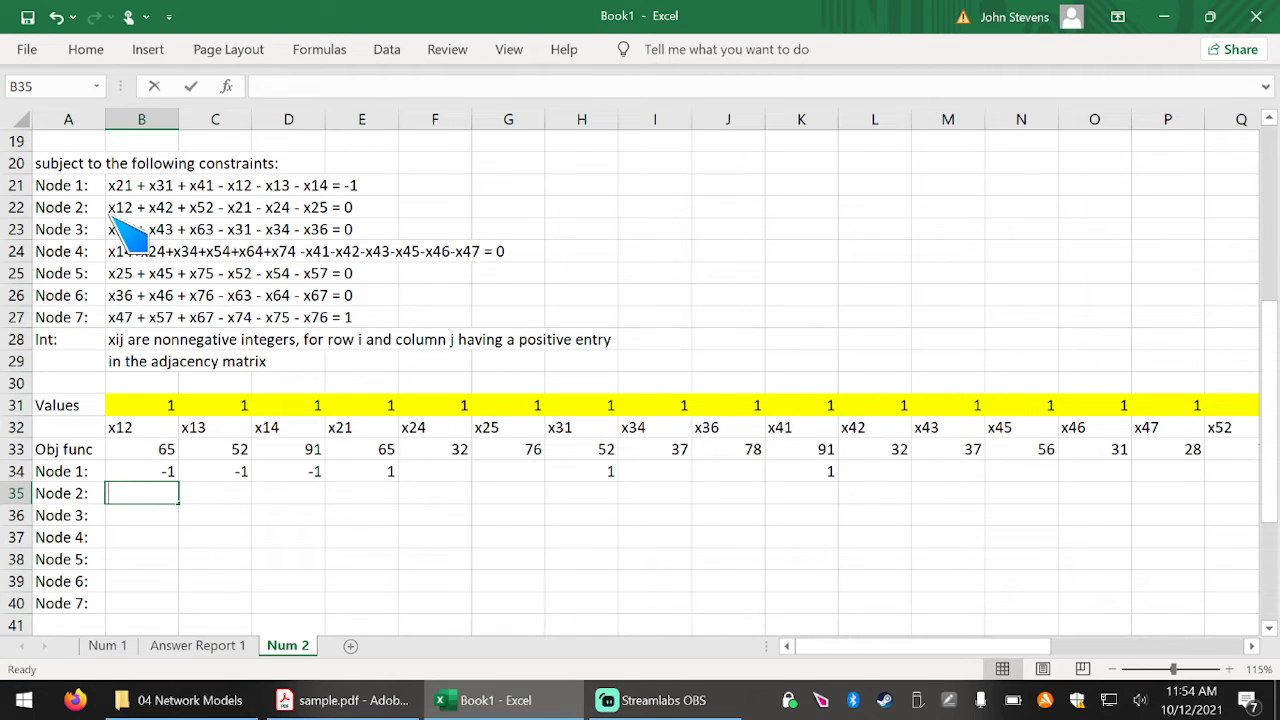
pyautogui.write('1')
pyautogui.press('Right')
pyautogui.press('Right')
pyautogui.press('Right')
pyautogui.press('Right')
pyautogui.press('Right')
pyautogui.press('Right')
pyautogui.press('Right')
pyautogui.press('Right')
pyautogui.press('Right')
pyautogui.press('Right')
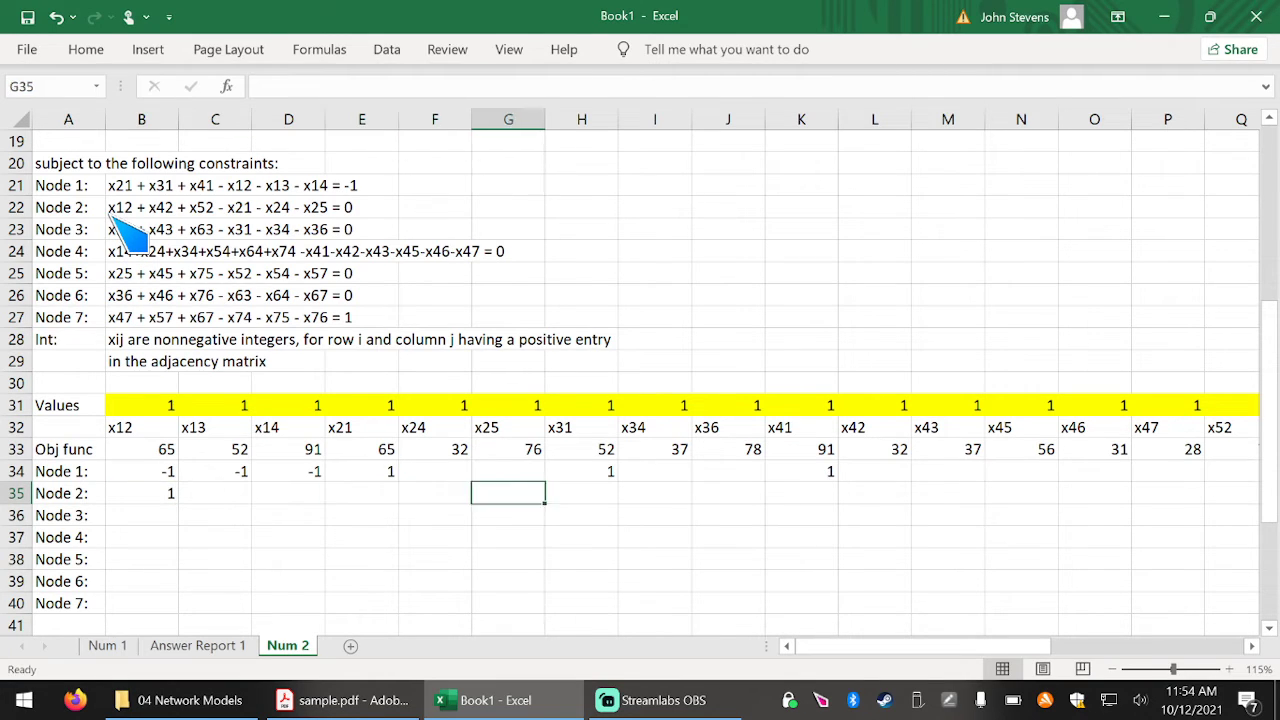
pyautogui.write('1')
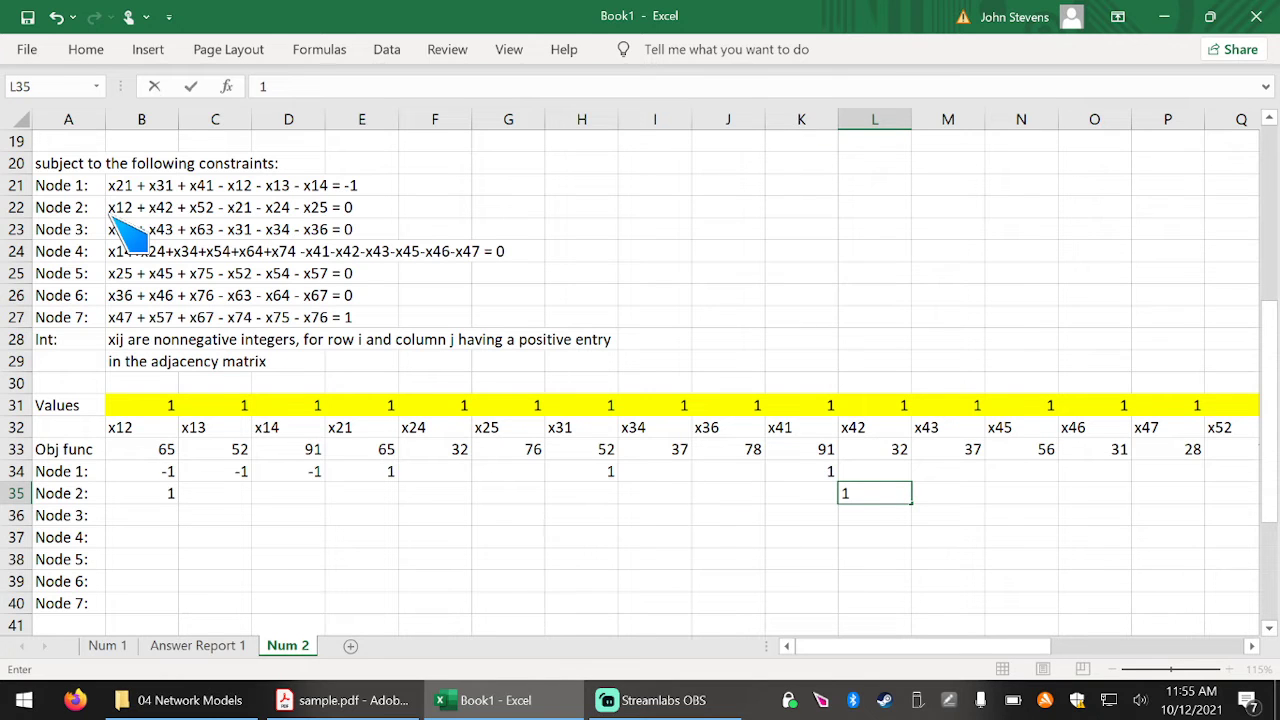
# In the Node 2 row, enter the coefficient 1 for x52 in Q35.
pyautogui.press('Right')
pyautogui.press('Right')
pyautogui.press('Right')
pyautogui.press('Right')
pyautogui.press('Right')
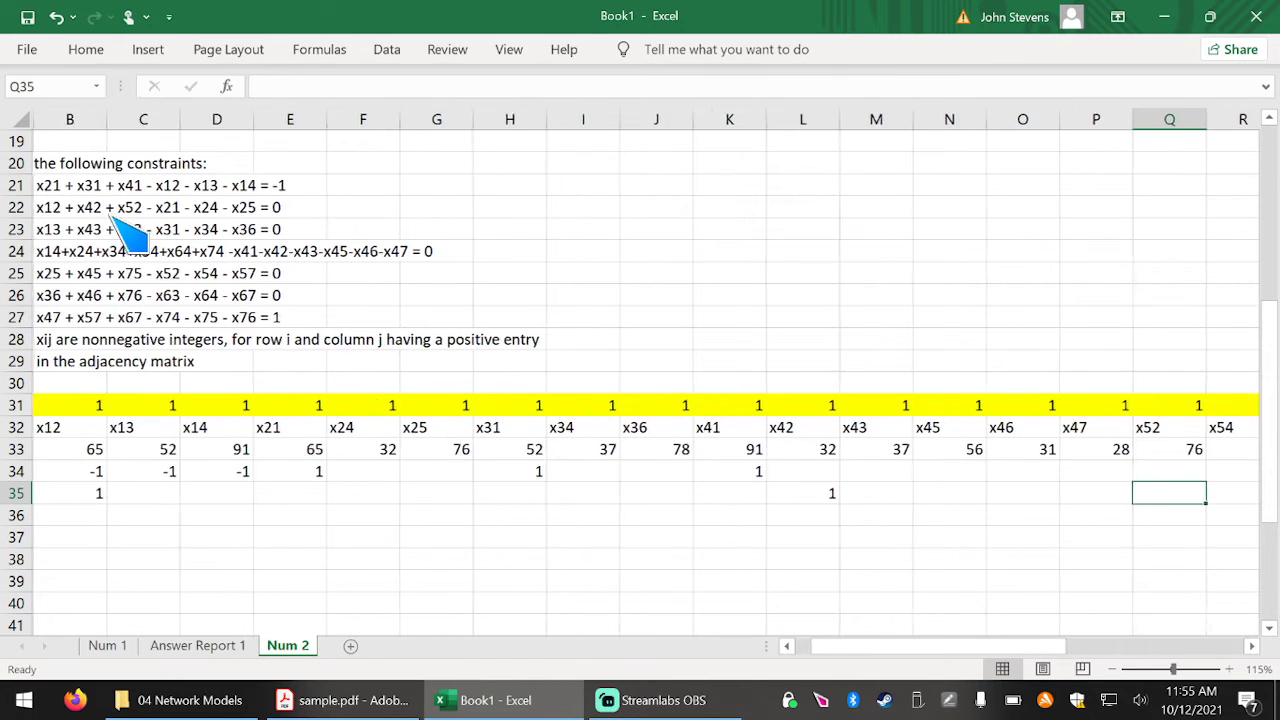
pyautogui.write('1')
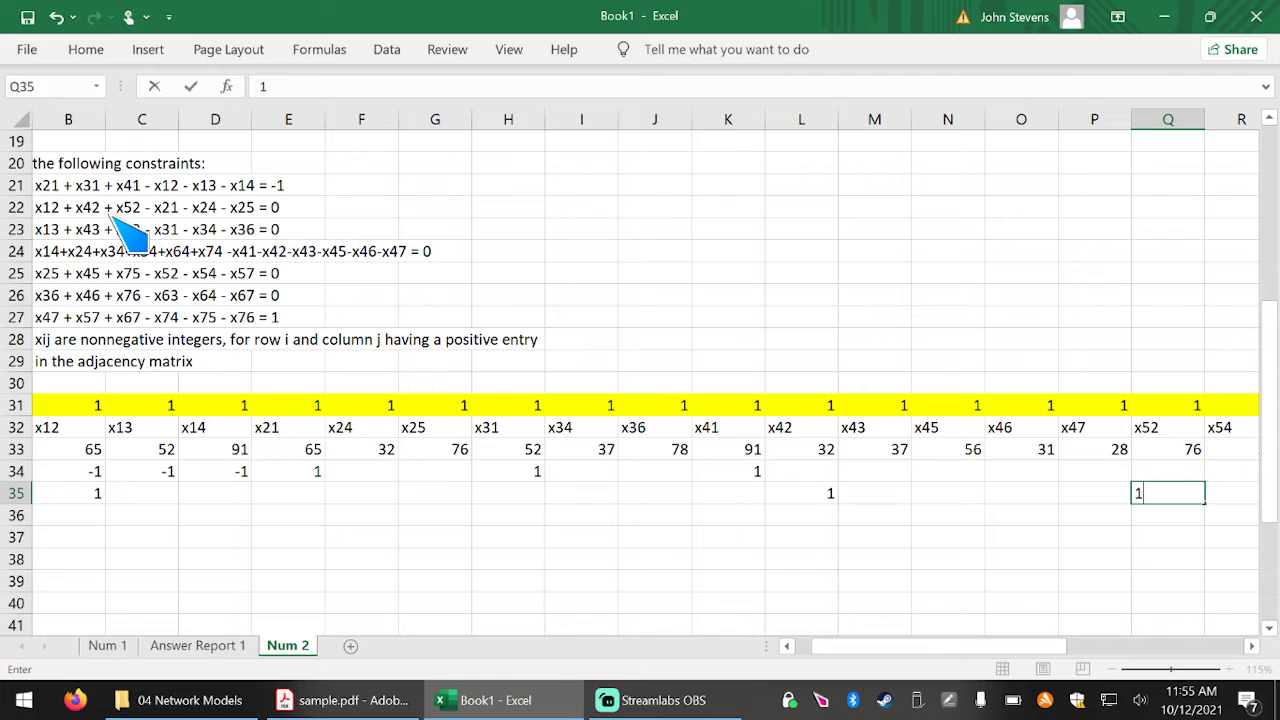
# Enter the coefficient -1 for x21 and x24 in E35:F35 of the Node 2 row.
pyautogui.press('Left')
pyautogui.press('Left')
pyautogui.press('Left')
pyautogui.press('Left')
pyautogui.press('Left')
pyautogui.press('Left')
pyautogui.press('Left')
pyautogui.press('Left')
pyautogui.press('Left')
pyautogui.press('Left')
pyautogui.press('Left')
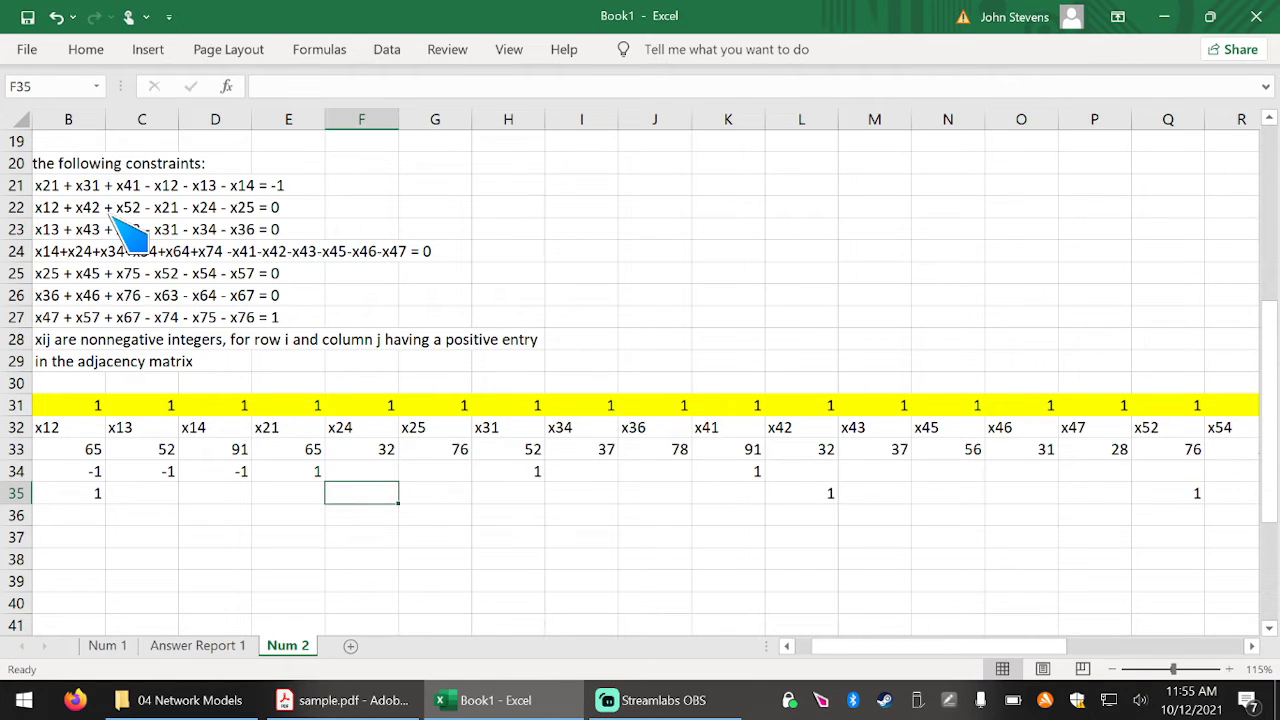
pyautogui.press('Left')
pyautogui.write('-1')
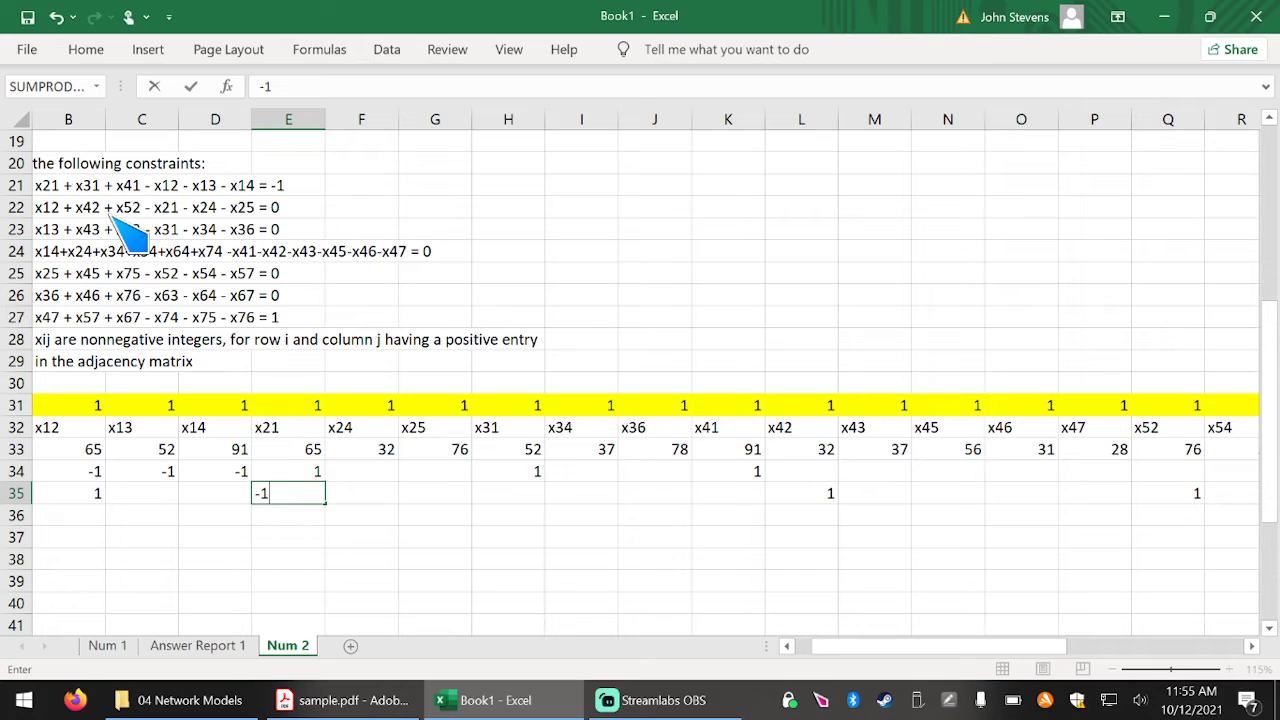
pyautogui.press('Right')
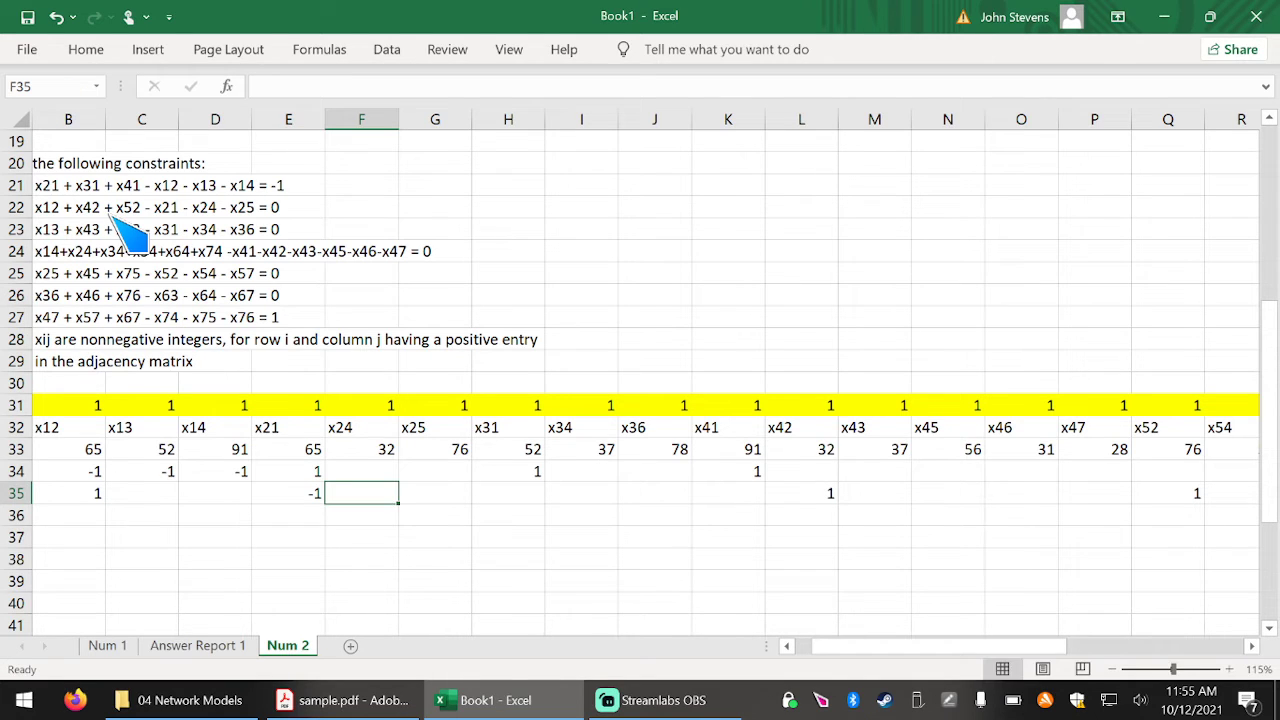
pyautogui.write('-1')
pyautogui.press('Right')
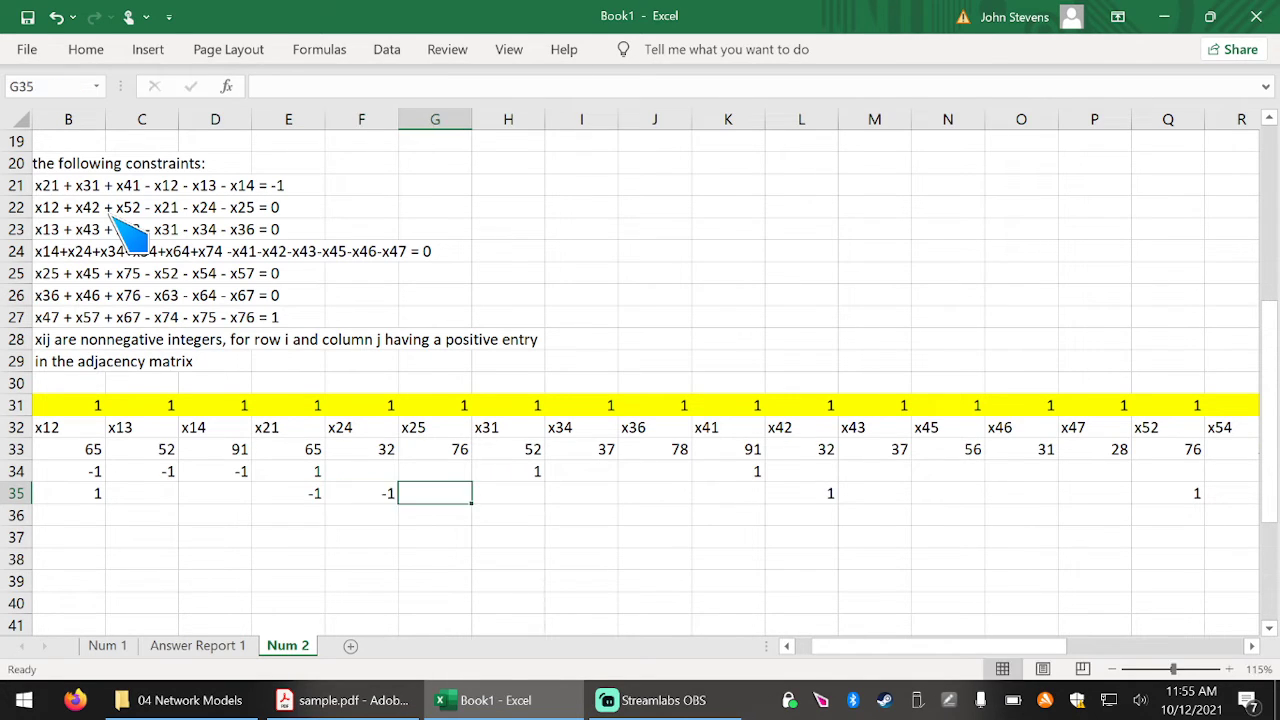
# Enter -1 as the x25 coefficient in the Node 2 row and return to the start of the Node 3 row.
pyautogui.write('-1')
pyautogui.press('Return')
pyautogui.press('Left')
pyautogui.press('Left')
pyautogui.press('Left')
pyautogui.press('Left')
pyautogui.press('Left')
pyautogui.press('Left')
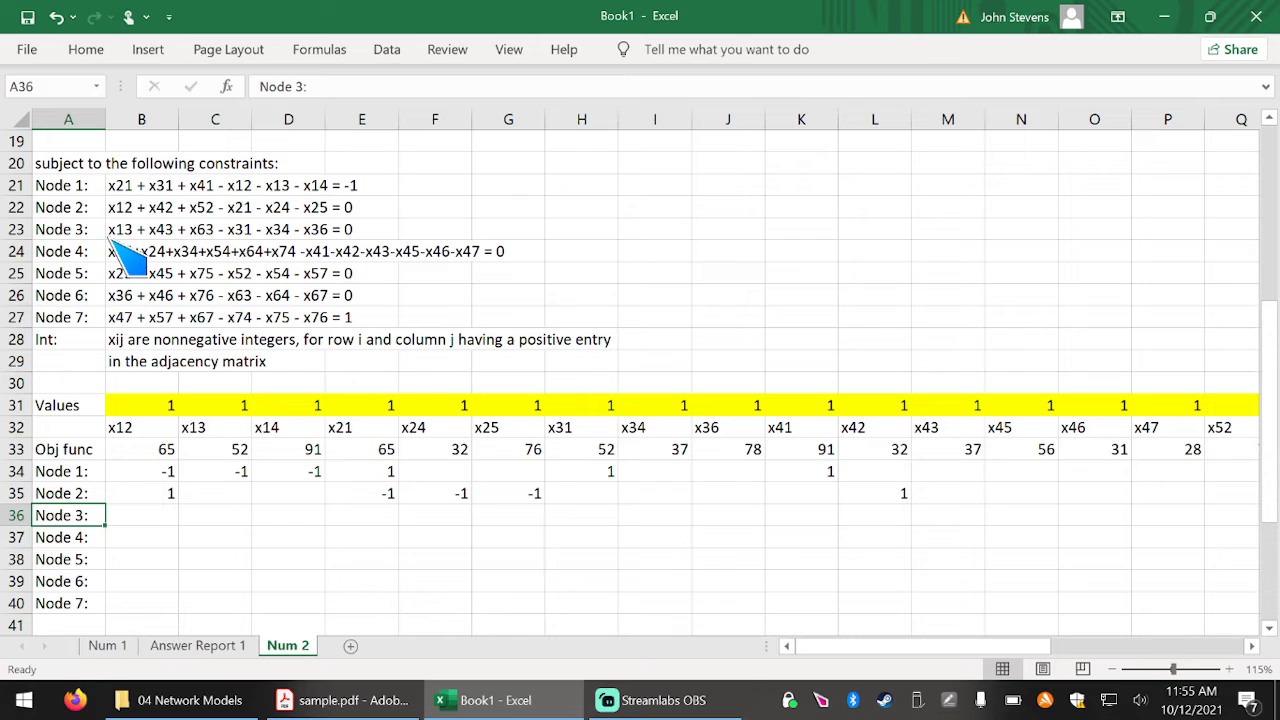
# Enter 1 as the coefficient of x13 and x43 in the Node 3 row.
pyautogui.press('Right')
pyautogui.press('Right')
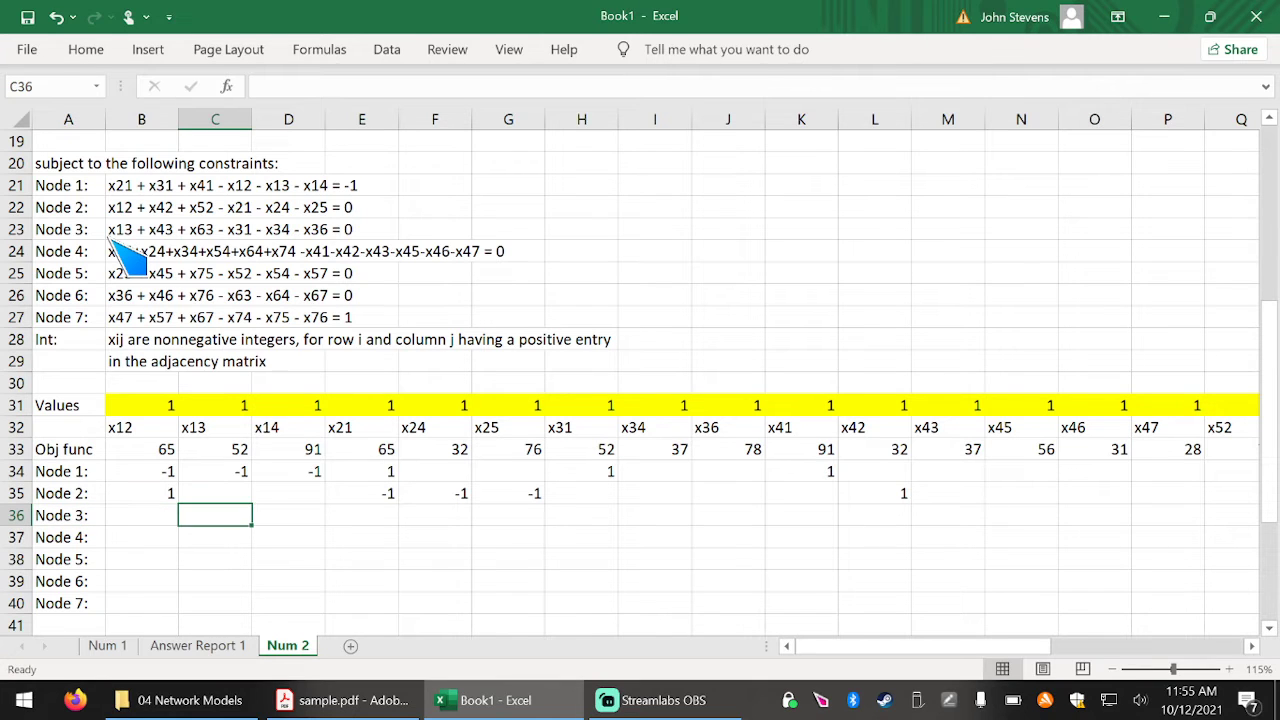
pyautogui.write('1')
pyautogui.press('Right')
pyautogui.press('Right')
pyautogui.press('Right')
pyautogui.press('Right')
pyautogui.press('Right')
pyautogui.press('Right')
pyautogui.press('Right')
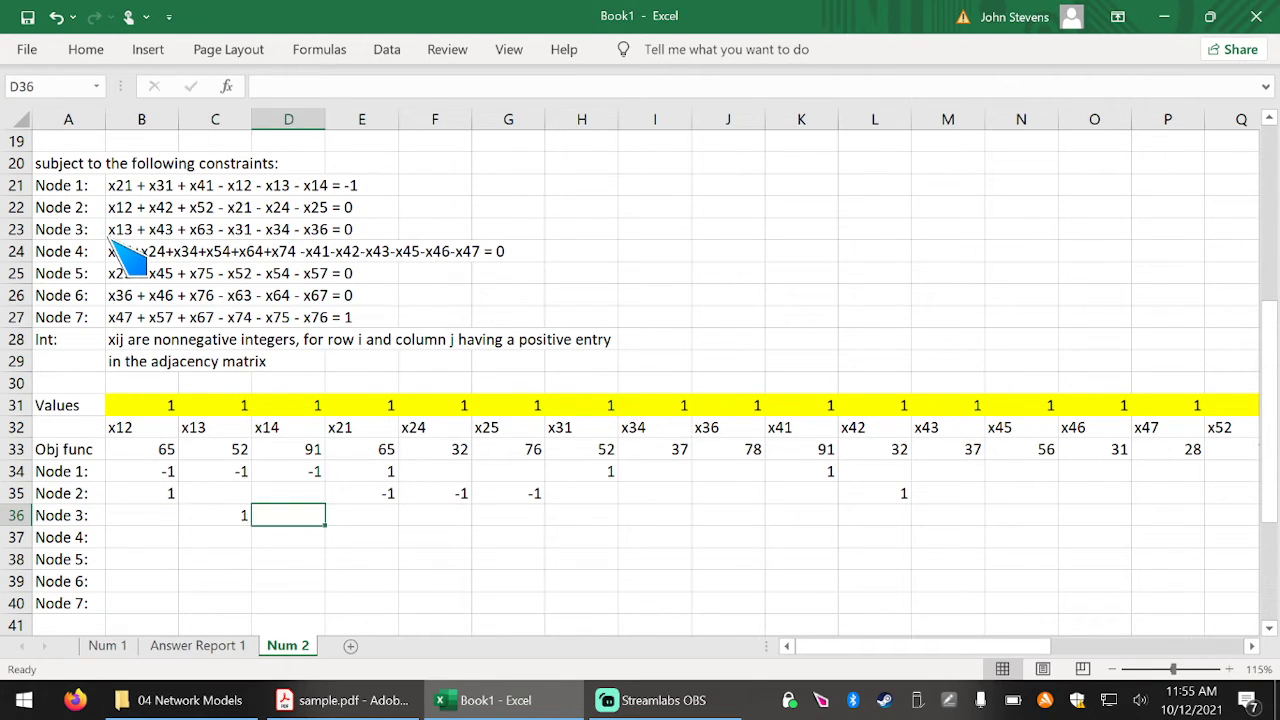
pyautogui.press('Right')
pyautogui.press('Right')
pyautogui.press('Right')
pyautogui.write('1')
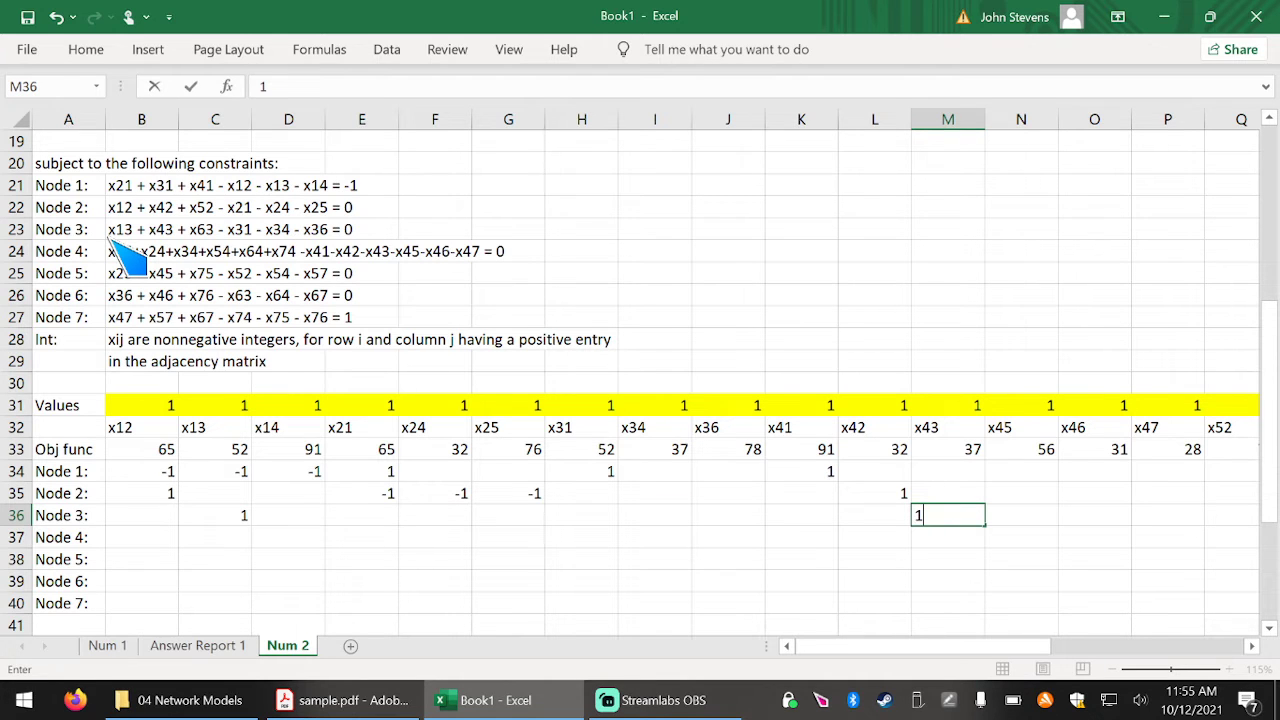
# Enter 1 as the coefficient of x63 in the Node 3 row.
pyautogui.press('Right')
pyautogui.press('Right')
pyautogui.press('Right')
pyautogui.press('Right')
pyautogui.press('Right')
pyautogui.press('Right')
pyautogui.press('Right')
pyautogui.press('Right')
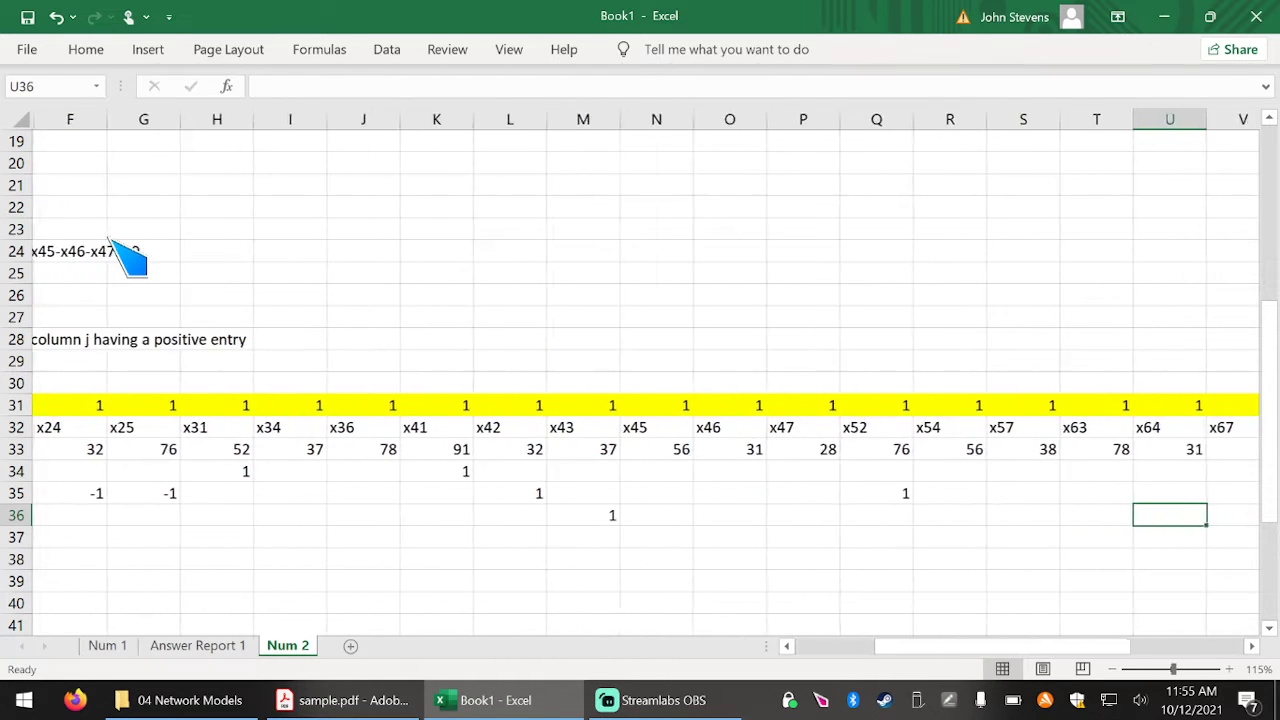
pyautogui.press('Left')
pyautogui.write('1')
# Enter -1 as the coefficient of x31, x34 and x36 in the Node 3 row.
pyautogui.press('Left')
pyautogui.press('Left')
pyautogui.press('Left')
pyautogui.press('Left')
pyautogui.press('Left')
pyautogui.press('Left')
pyautogui.press('Left')
pyautogui.press('Left')
pyautogui.press('Left')
pyautogui.press('Left')
pyautogui.press('Left')
pyautogui.press('Left')
pyautogui.press('Left')
pyautogui.press('Left')
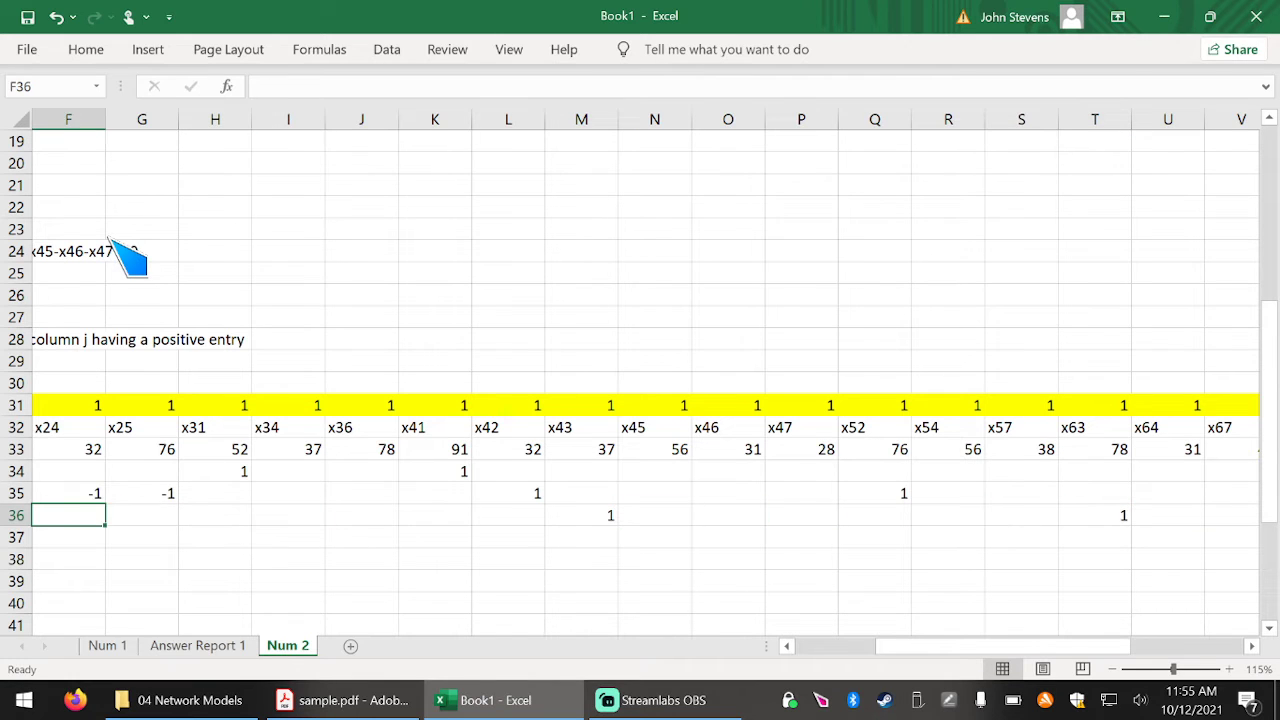
pyautogui.press('Left')
pyautogui.press('Left')
pyautogui.press('Left')
pyautogui.press('Left')
pyautogui.press('Left')
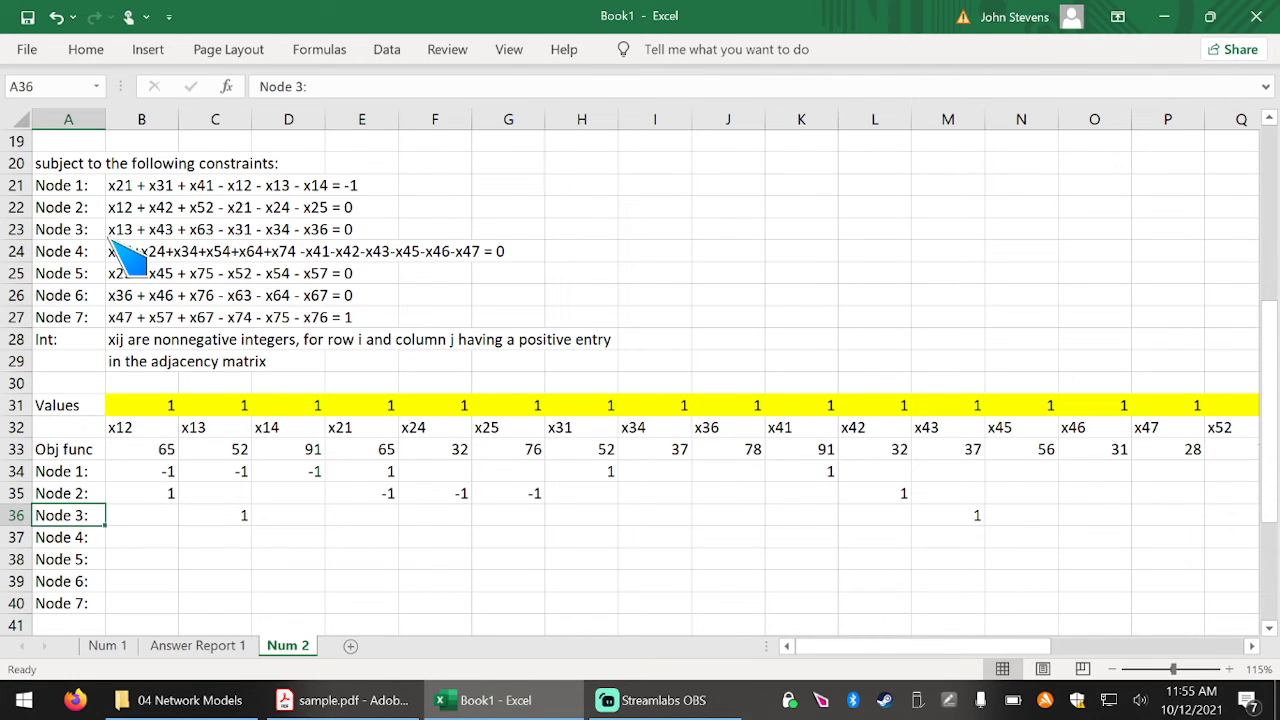
pyautogui.press('Right')
pyautogui.press('Right')
pyautogui.press('Right')
pyautogui.press('Right')
pyautogui.press('Right')
pyautogui.press('Right')
pyautogui.press('Right')
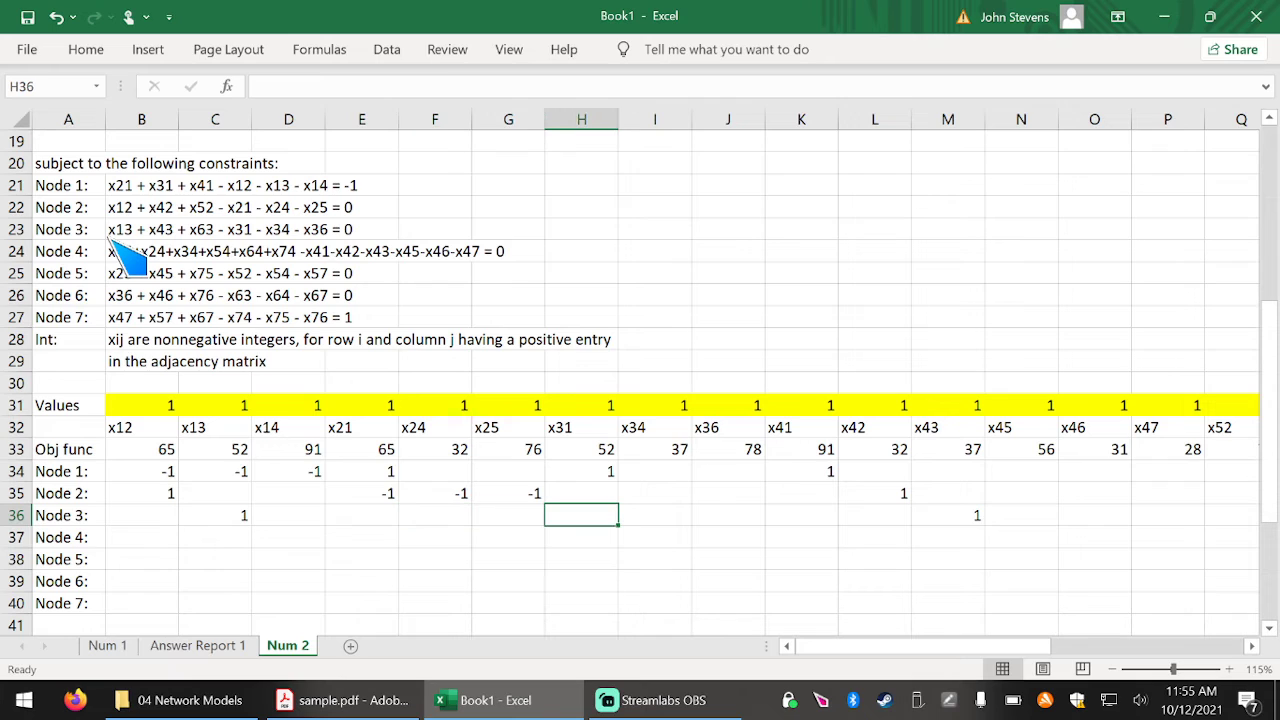
pyautogui.write('-1')
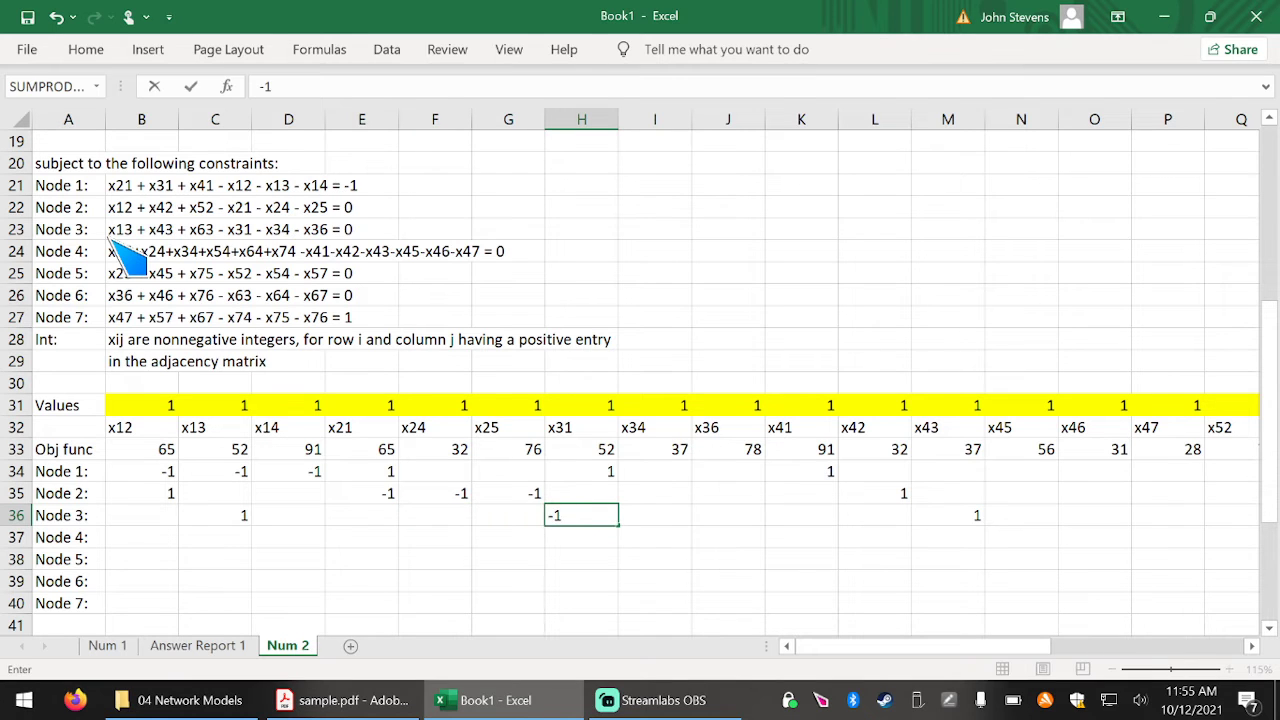
pyautogui.press('Tab')
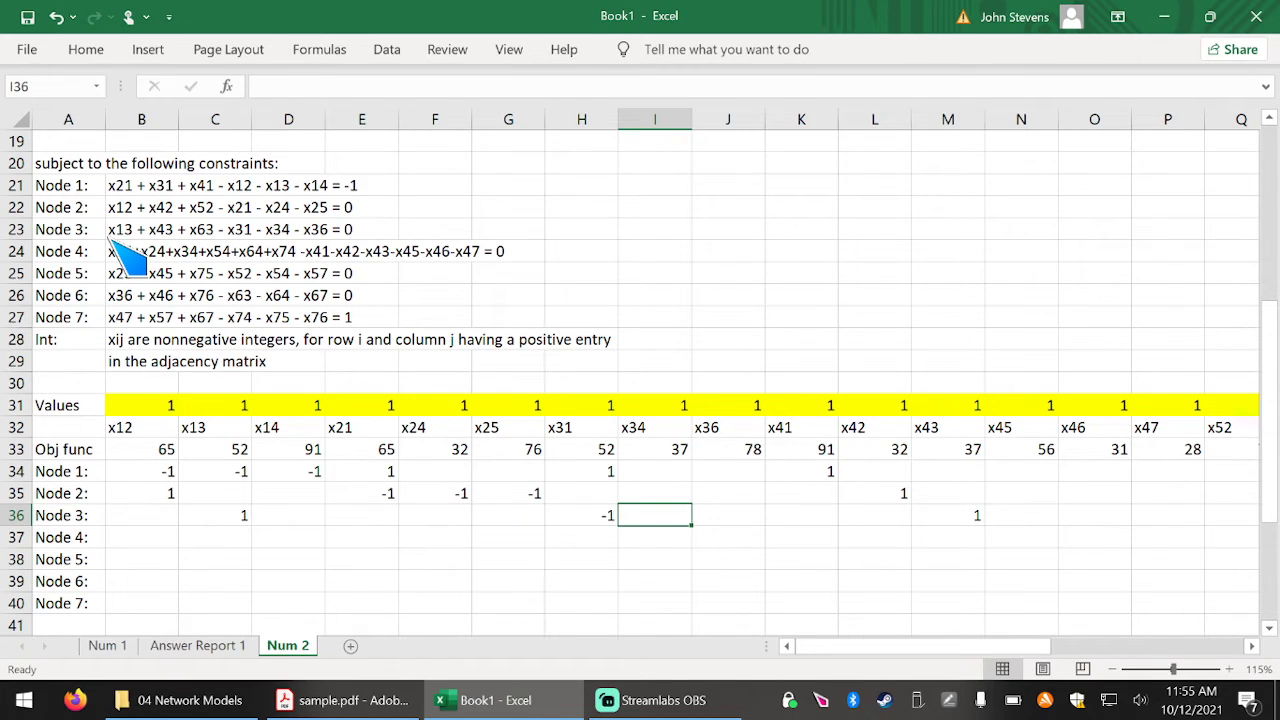
pyautogui.write('-1')
pyautogui.press('Tab')
pyautogui.write('-1')
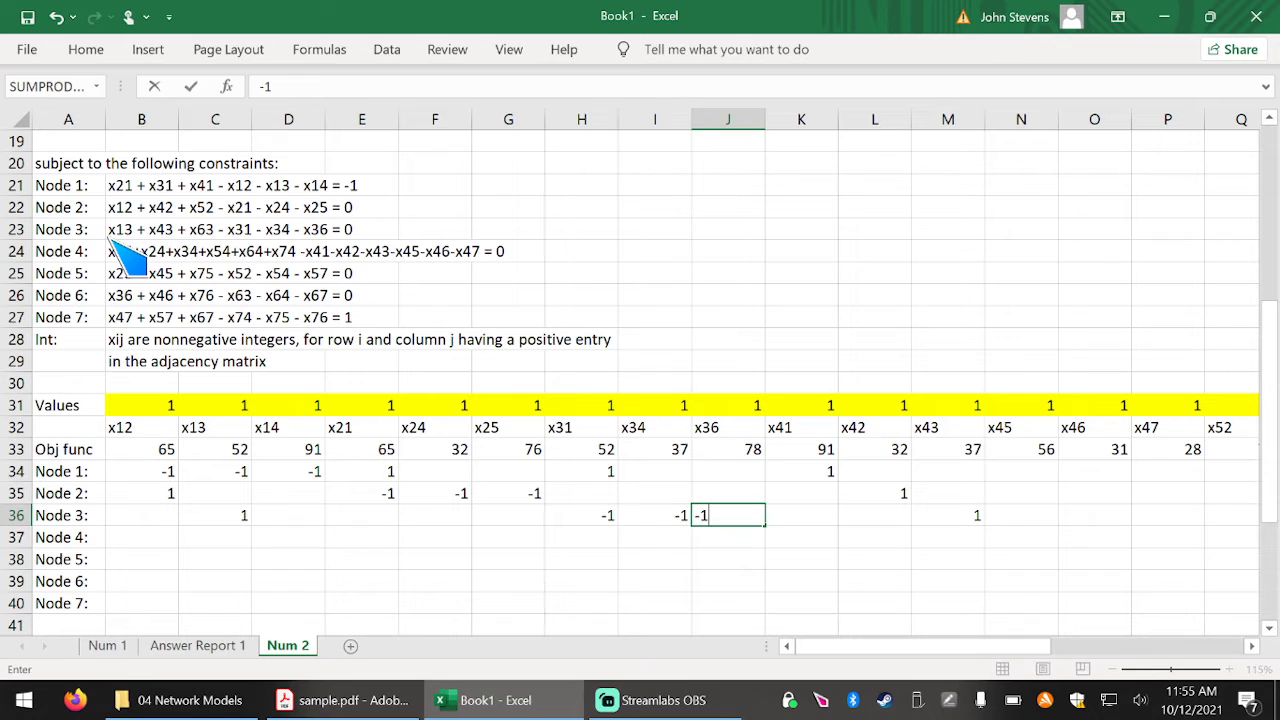
pyautogui.press('Down')
# Enter 1 as the coefficient of x14, x24 and x34 in the Node 4 row.
pyautogui.press('Left')
pyautogui.press('Left')
pyautogui.press('Left')
pyautogui.press('Left')
pyautogui.press('Left')
pyautogui.press('Left')
pyautogui.press('Left')
pyautogui.press('Left')
pyautogui.press('Left')
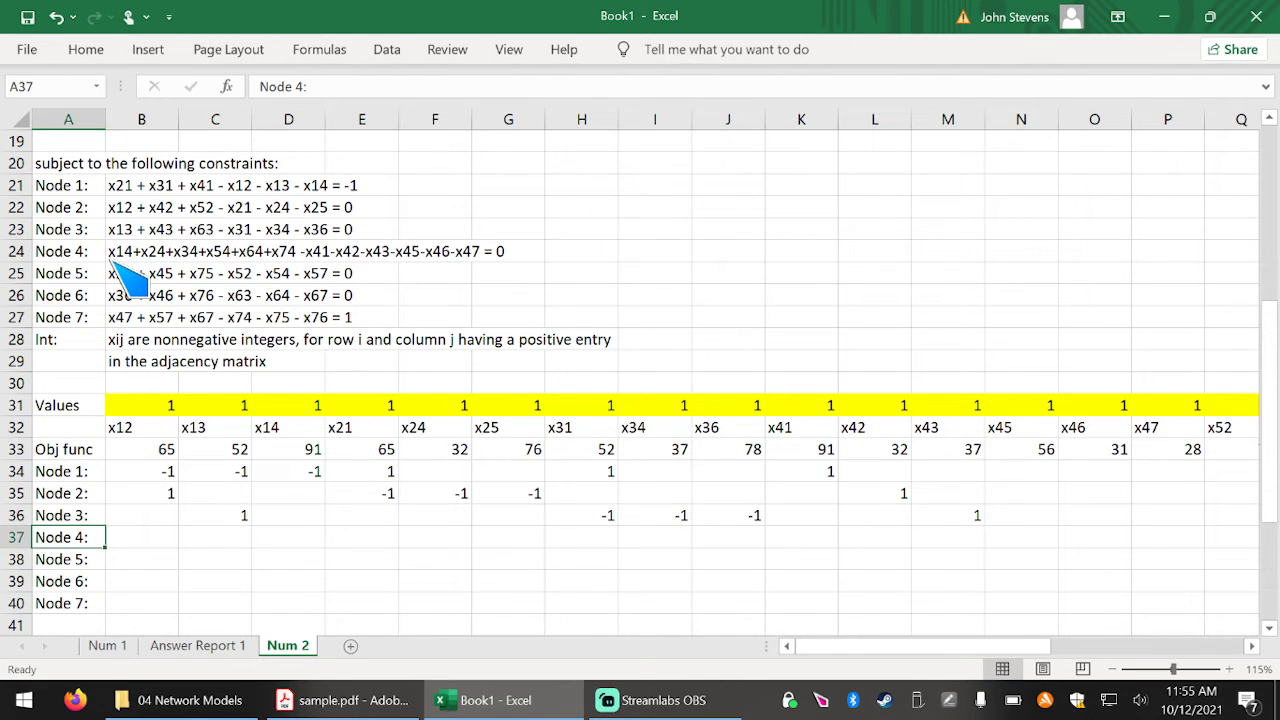
pyautogui.press('Right')
pyautogui.press('Right')
pyautogui.press('Right')
pyautogui.write('1')
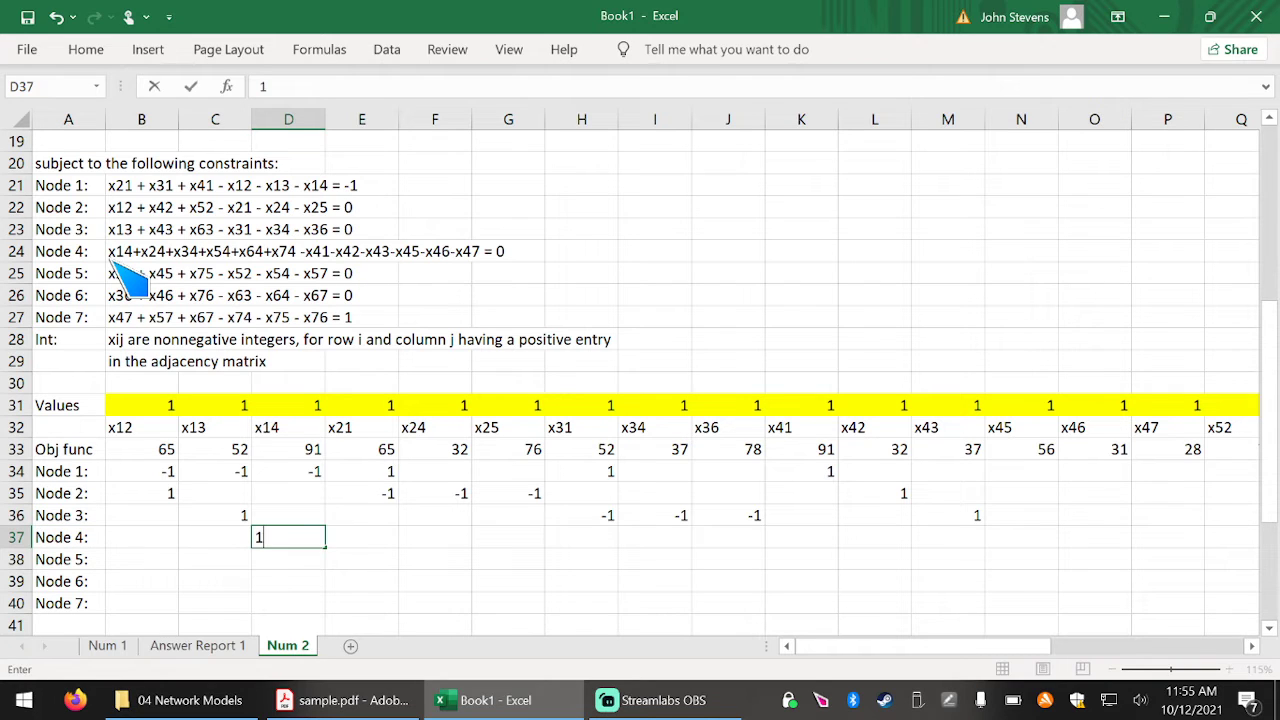
pyautogui.press('Right')
pyautogui.press('Right')
pyautogui.press('Right')
pyautogui.press('Left')
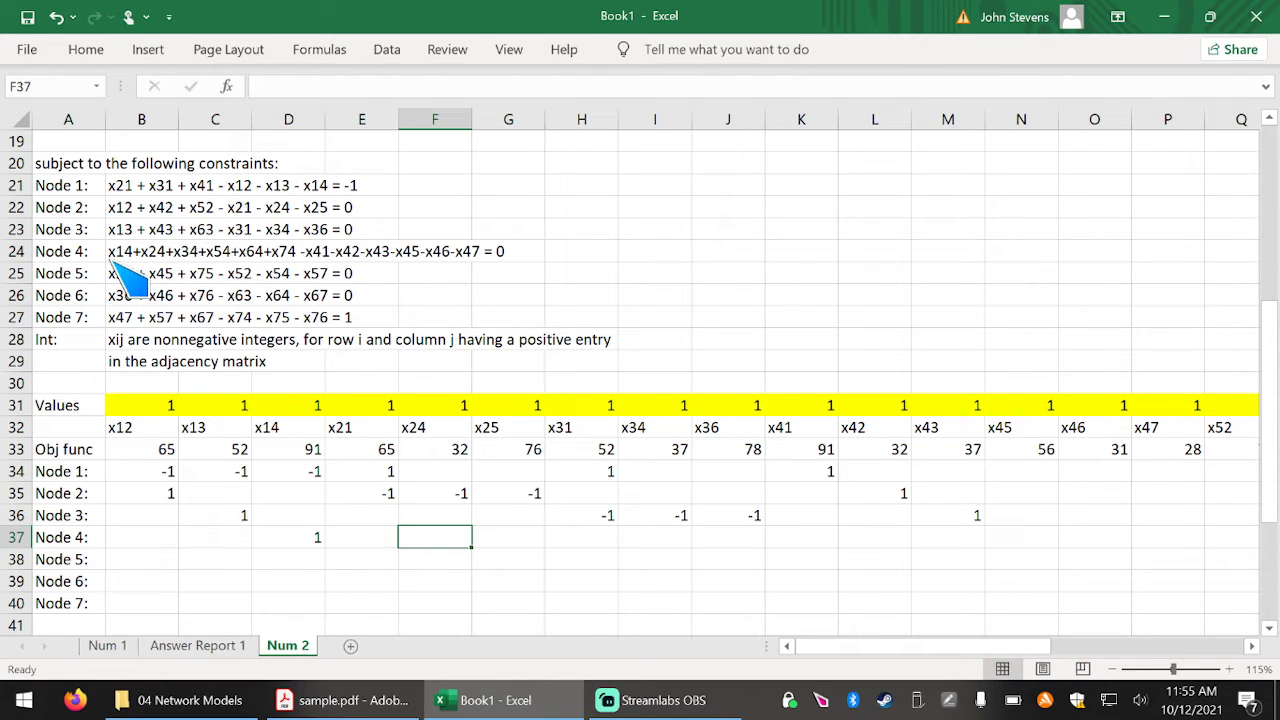
pyautogui.write('1')
pyautogui.press('Right')
pyautogui.press('Right')
pyautogui.press('Right')
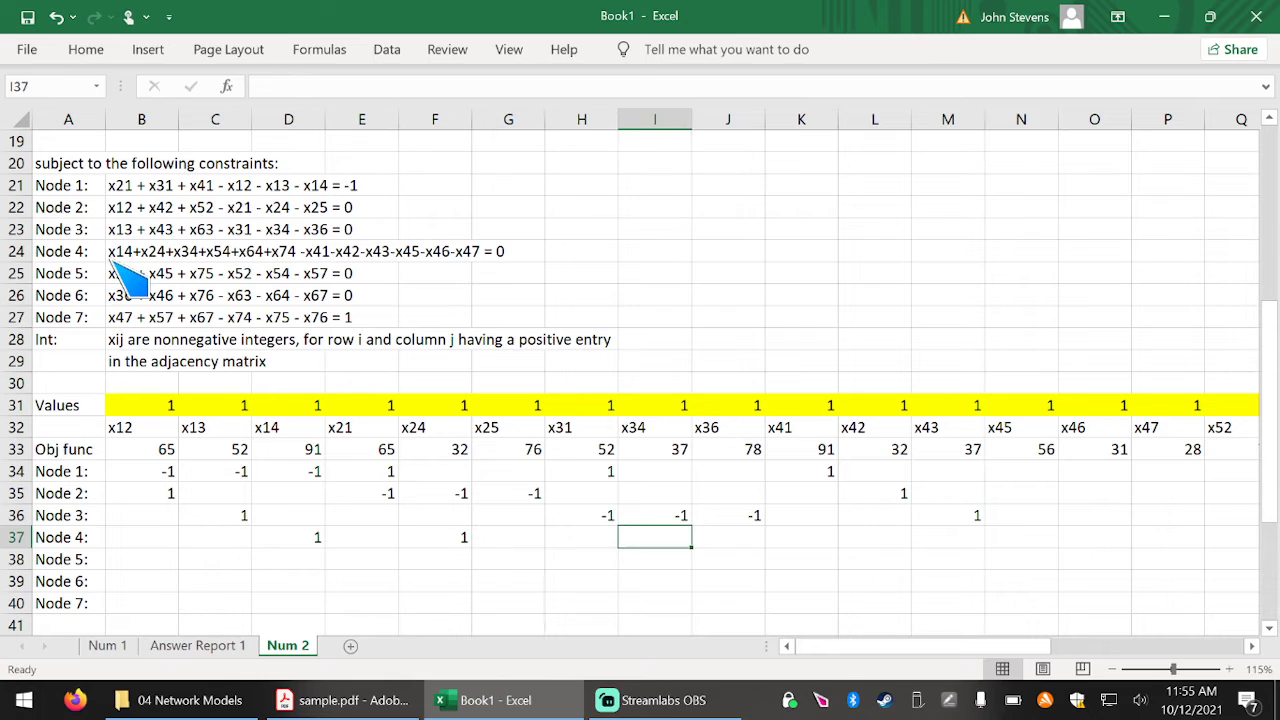
pyautogui.write('1')
pyautogui.press('Right')
# Enter 1 as the coefficient of x54 and x64 in the Node 4 row.
pyautogui.press('Right')
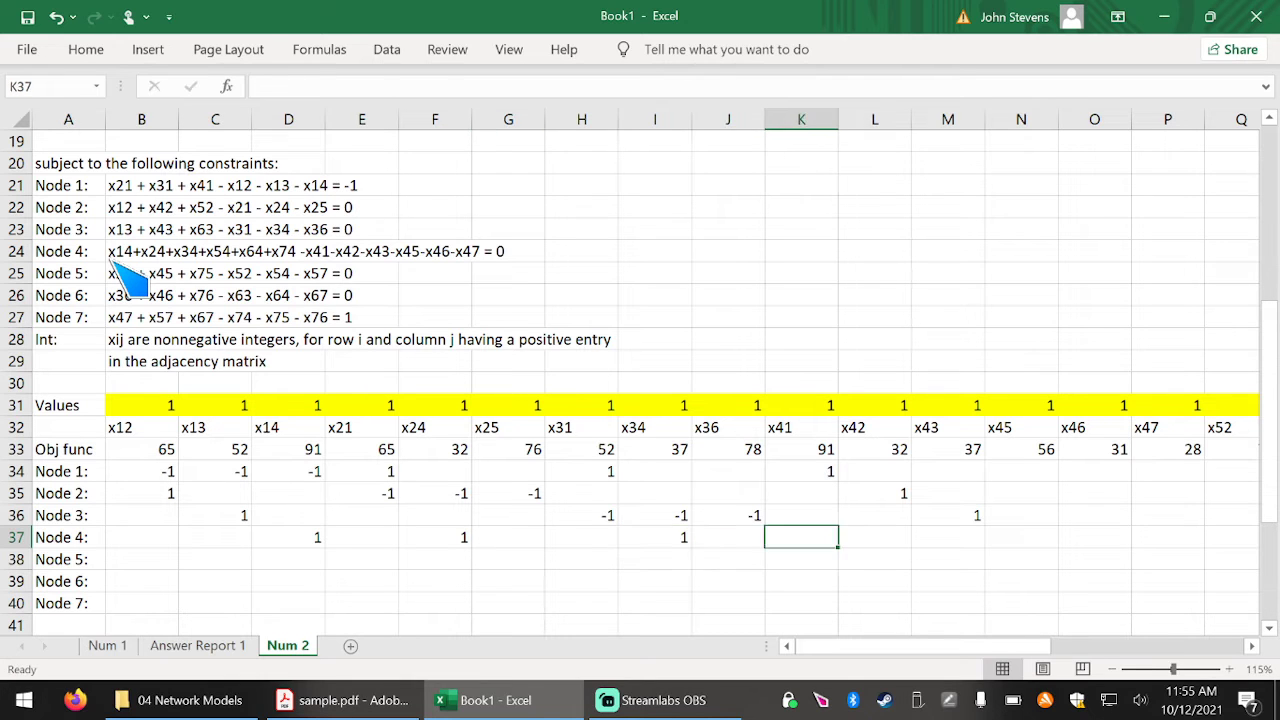
pyautogui.press('Right')
pyautogui.press('Right')
pyautogui.press('Right')
pyautogui.press('Right')
pyautogui.press('Right')
pyautogui.press('Right')
pyautogui.press('Right')
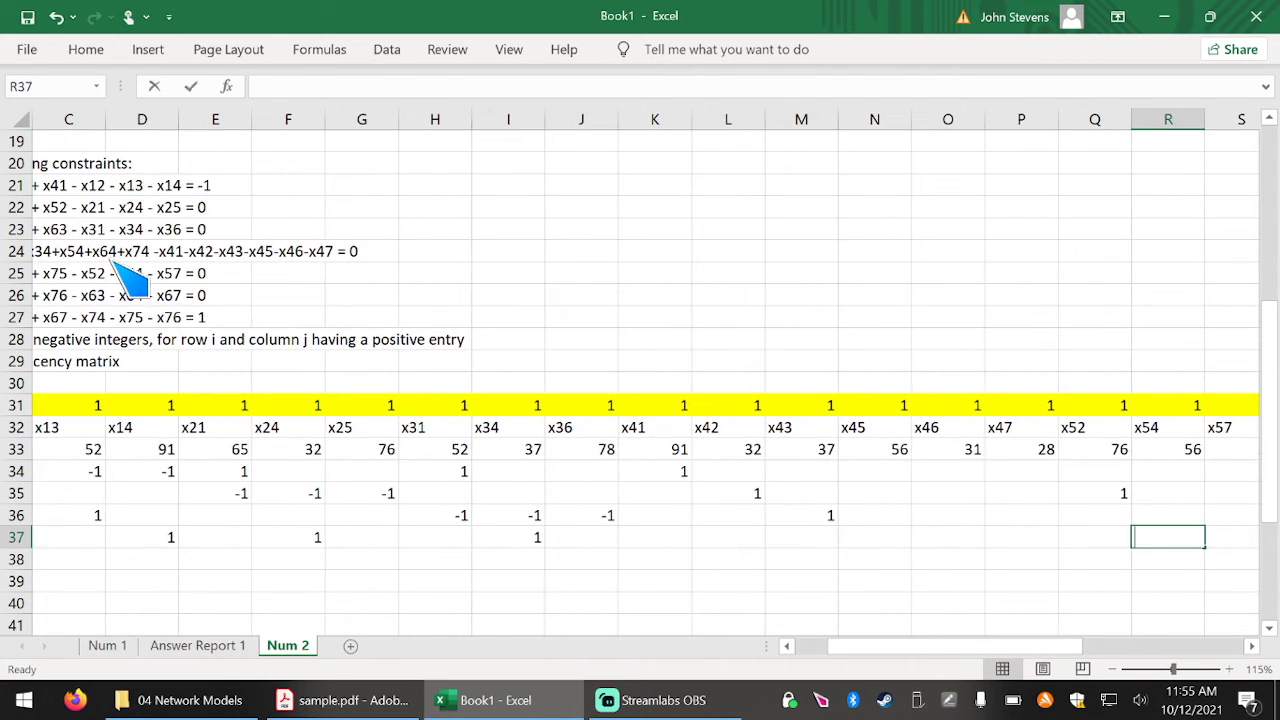
pyautogui.write('1')
pyautogui.press('Left')
pyautogui.press('Right')
pyautogui.press('Right')
pyautogui.press('Right')
pyautogui.press('Right')
pyautogui.write('1')
# Enter 1 as the coefficient of x74 in the Node 4 row.
pyautogui.press('Left')
pyautogui.press('Left')
pyautogui.press('Left')
pyautogui.press('Left')
pyautogui.press('Left')
pyautogui.press('Left')
pyautogui.press('Left')
pyautogui.press('Left')
pyautogui.press('Left')
pyautogui.press('Left')
pyautogui.press('Left')
pyautogui.press('Left')
pyautogui.press('Left')
pyautogui.press('Left')
pyautogui.press('Left')
pyautogui.press('Left')
pyautogui.press('Left')
pyautogui.press('Left')
pyautogui.press('Left')
pyautogui.press('Left')
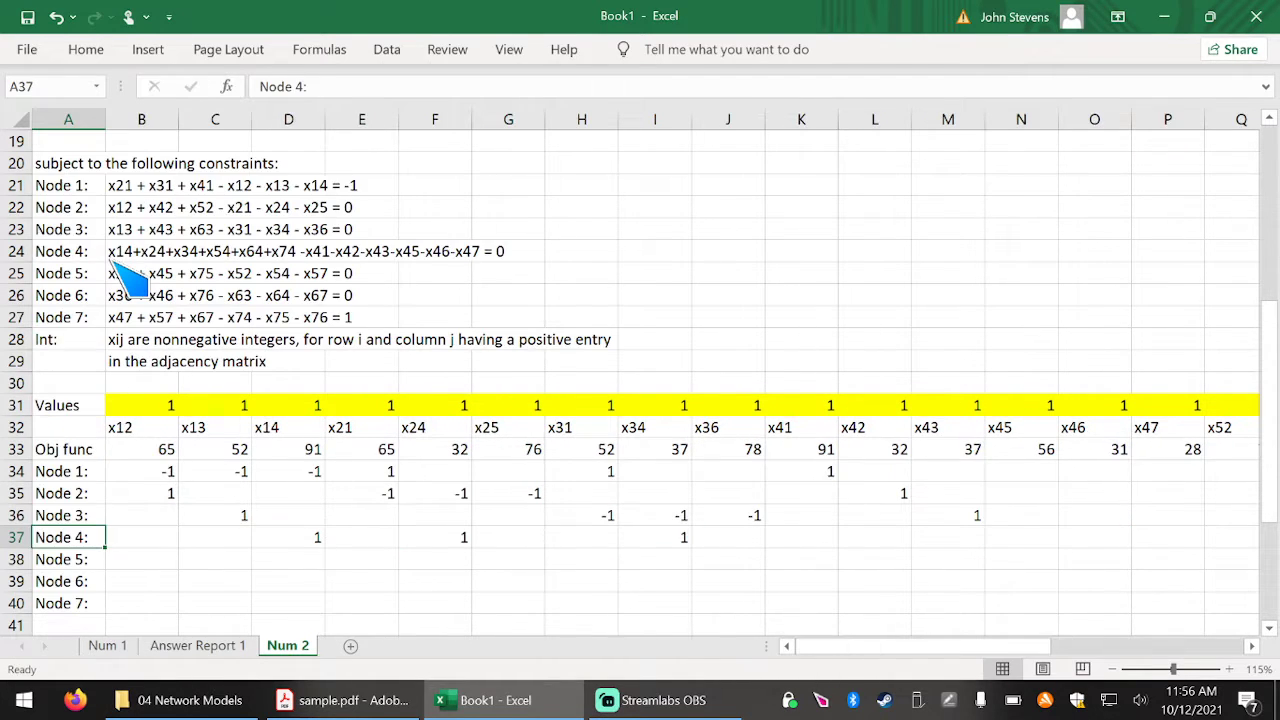
pyautogui.press('Right')
pyautogui.press('Right')
pyautogui.press('Right')
pyautogui.press('Right')
pyautogui.press('Right')
pyautogui.press('Right')
pyautogui.press('Right')
pyautogui.press('Right')
pyautogui.press('Right')
pyautogui.press('Right')
pyautogui.press('Right')
pyautogui.press('Right')
pyautogui.press('Right')
pyautogui.press('Right')
pyautogui.press('Right')
pyautogui.press('Right')
pyautogui.press('Right')
pyautogui.press('Right')
pyautogui.press('Right')
pyautogui.press('Right')
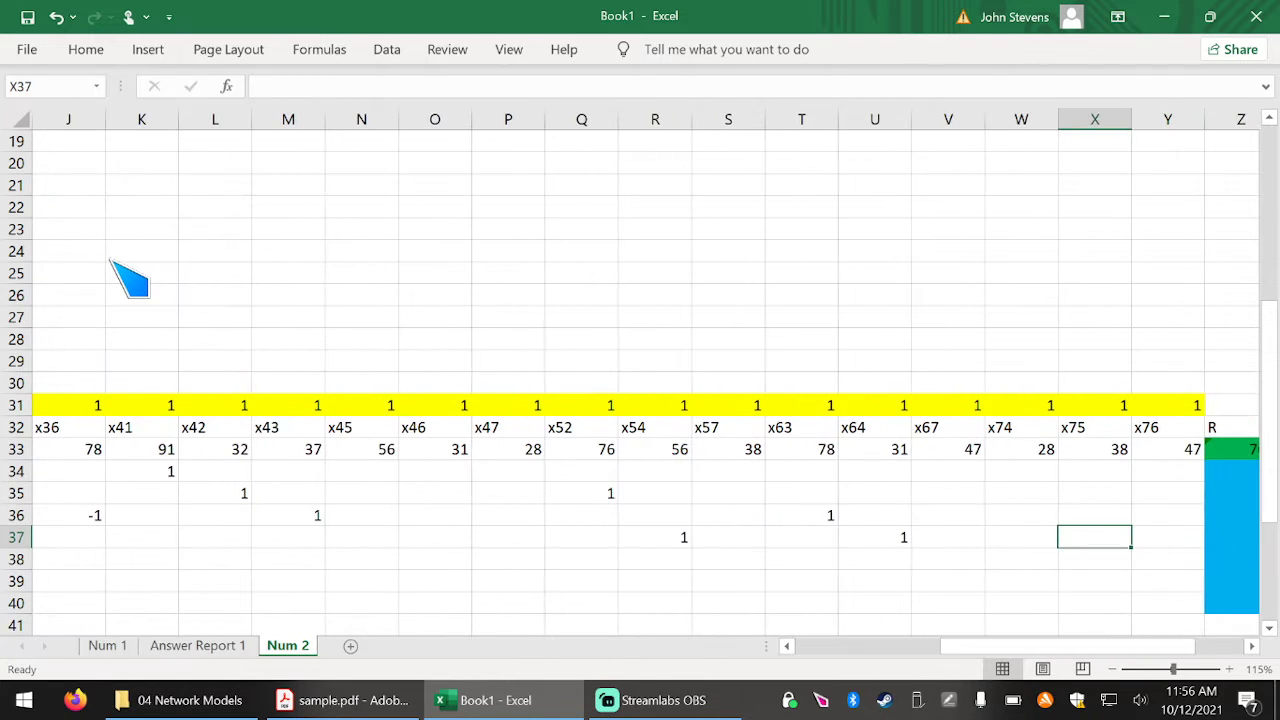
pyautogui.press('Left')
pyautogui.write('1')
# Enter -1 as the coefficient of x41, x42 and x43 in the Node 4 row.
pyautogui.press('Left')
pyautogui.press('Left')
pyautogui.press('Left')
pyautogui.press('Left')
pyautogui.press('Left')
pyautogui.press('Left')
pyautogui.press('Left')
pyautogui.press('Left')
pyautogui.press('Left')
pyautogui.press('Left')
pyautogui.press('Left')
pyautogui.press('Left')
pyautogui.press('Left')
pyautogui.press('Left')
pyautogui.press('Left')
pyautogui.press('Left')
pyautogui.press('Left')
pyautogui.press('Left')
pyautogui.press('Left')
pyautogui.press('Left')
pyautogui.press('Left')
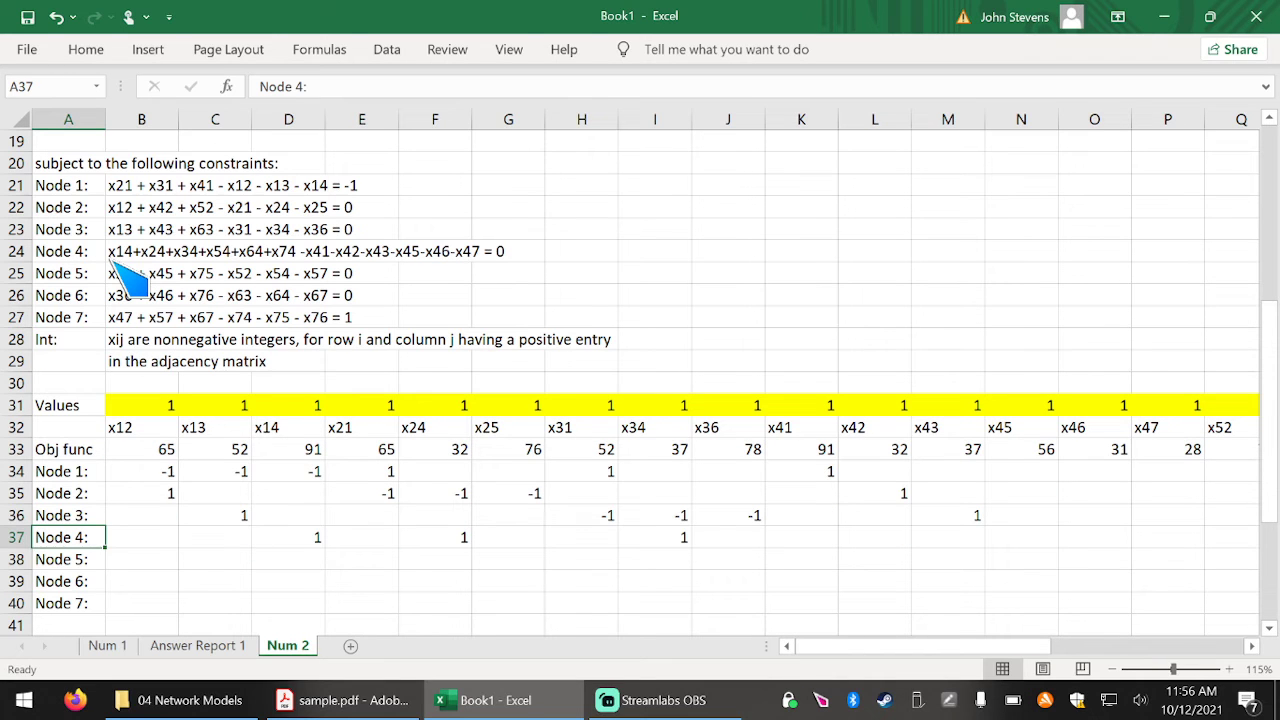
pyautogui.press('Right')
pyautogui.press('Right')
pyautogui.press('Right')
pyautogui.press('Right')
pyautogui.press('Right')
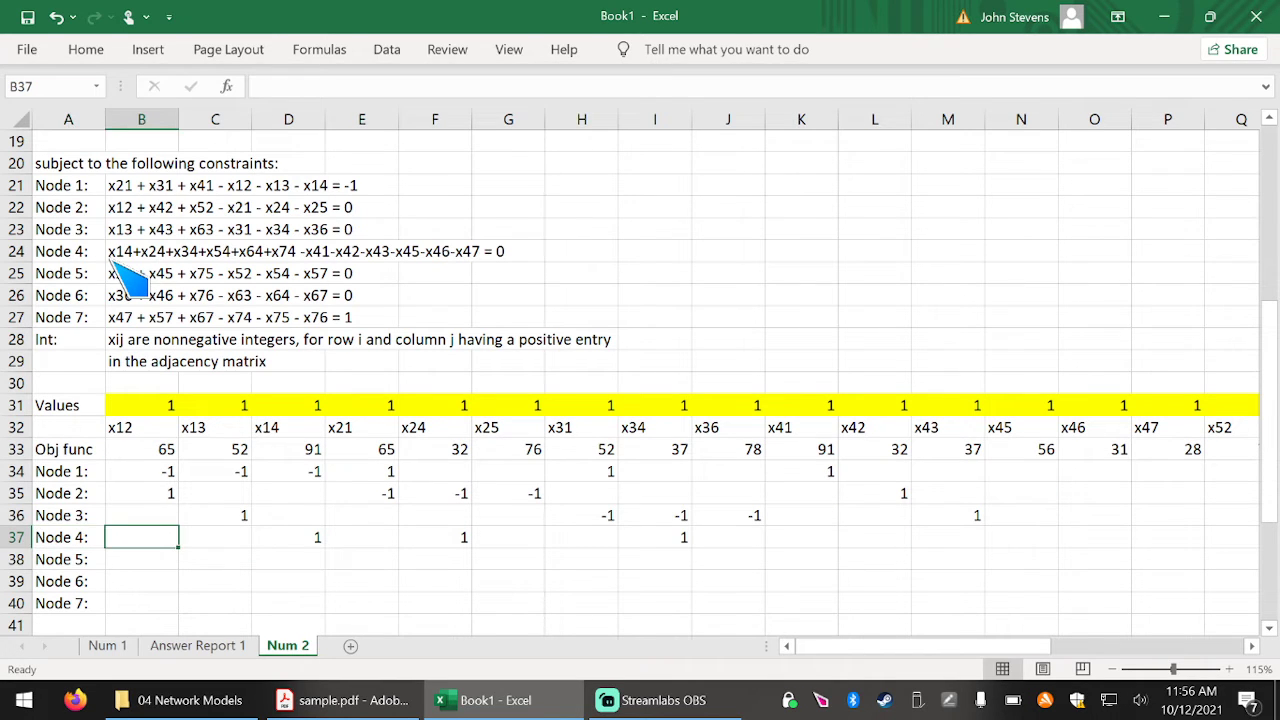
pyautogui.press('Right')
pyautogui.press('Right')
pyautogui.press('Right')
pyautogui.press('Right')
pyautogui.press('Right')
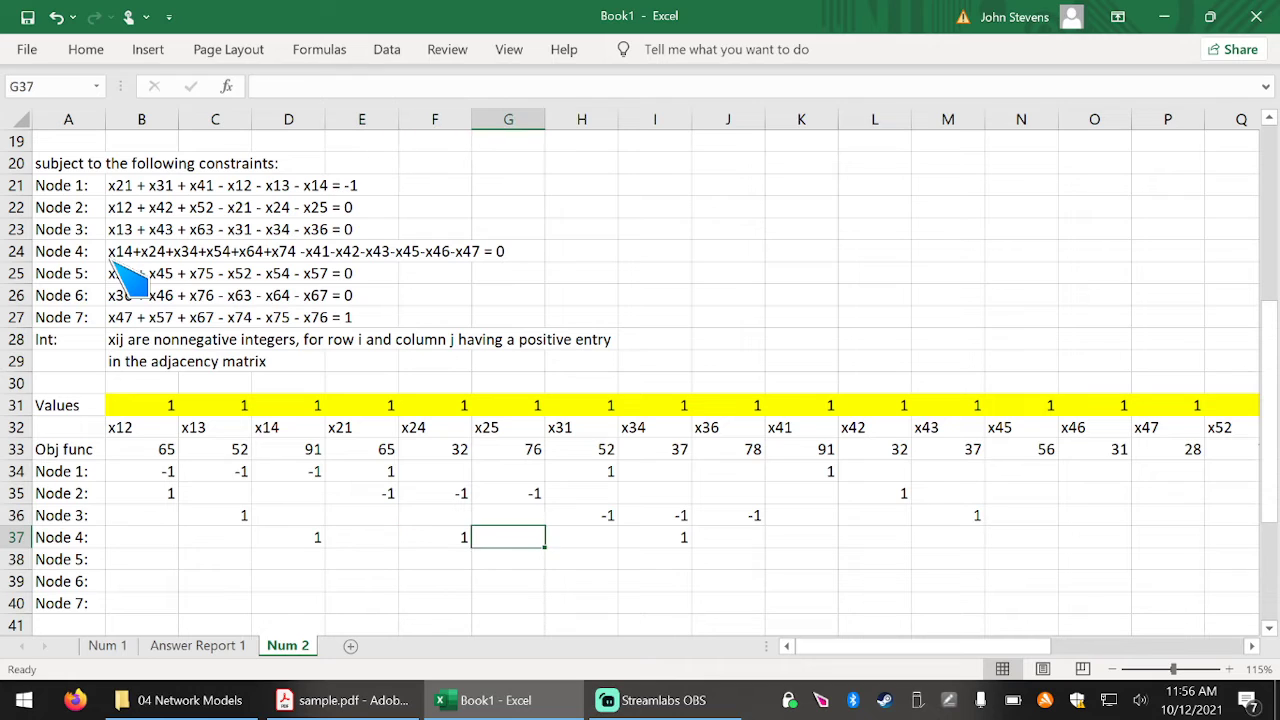
pyautogui.write('-1')
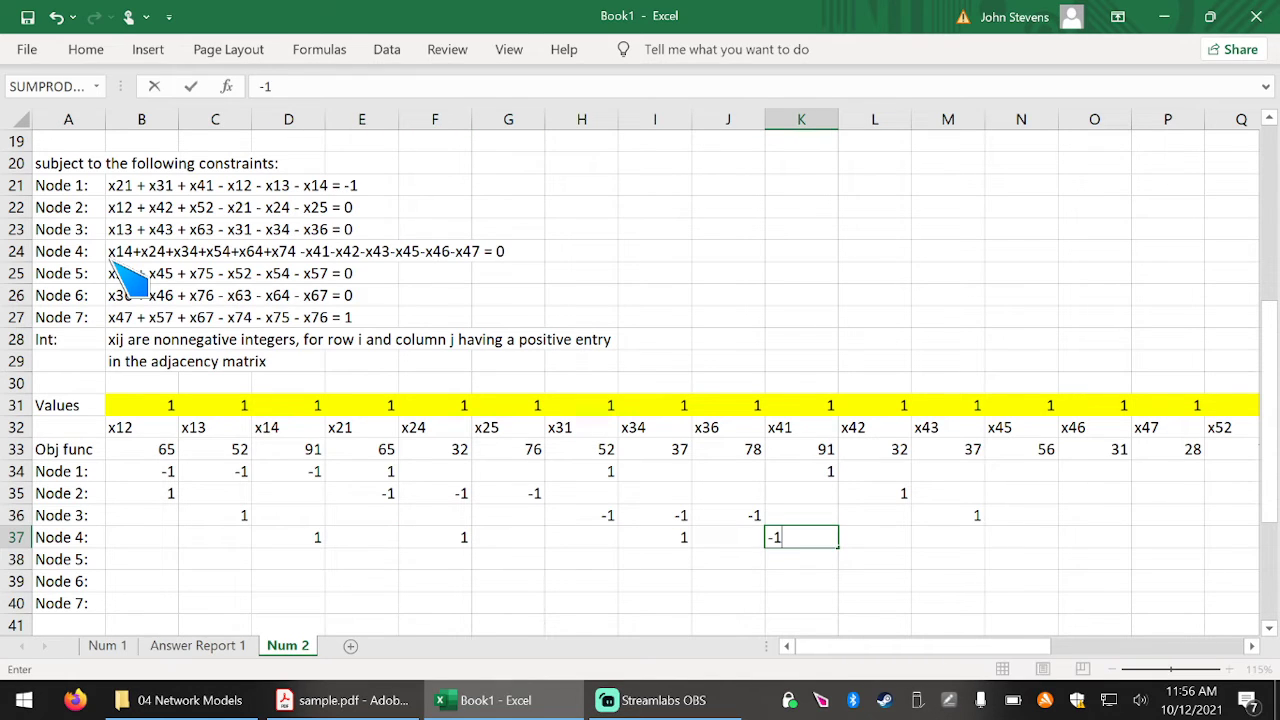
pyautogui.press('Right')
pyautogui.write('-1')
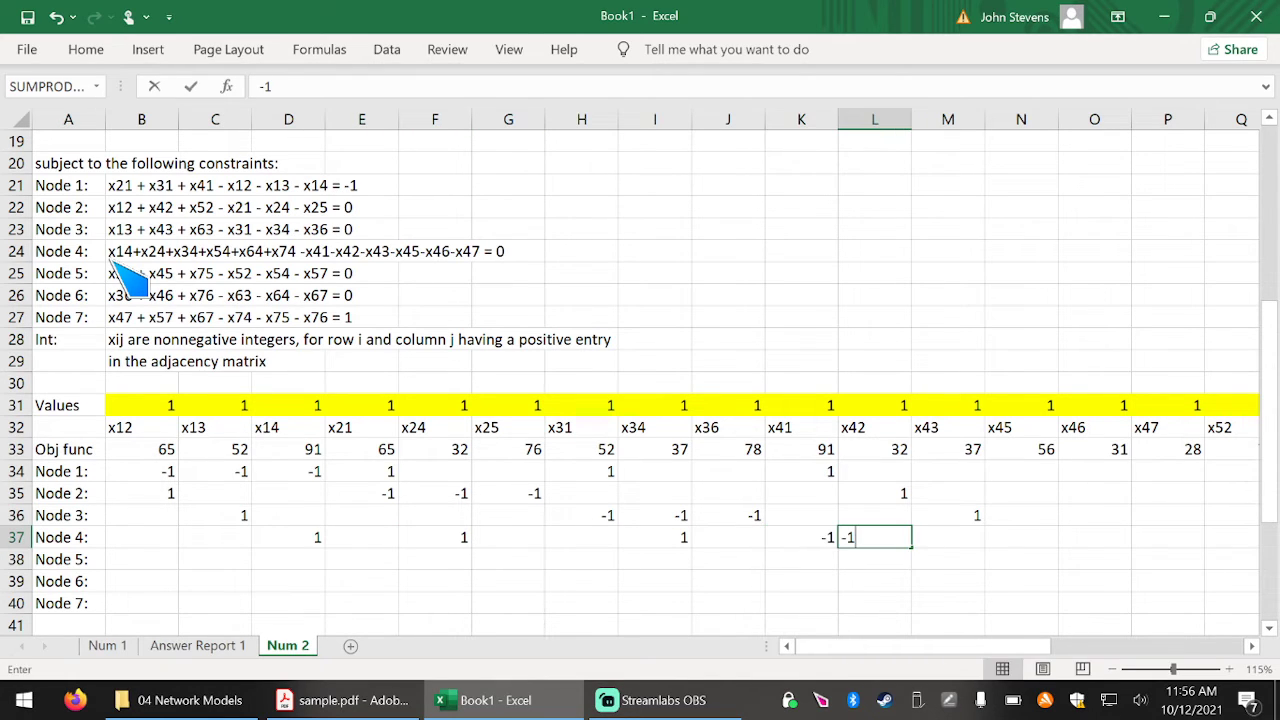
pyautogui.press('Right')
pyautogui.write('-1')
pyautogui.press('Right')
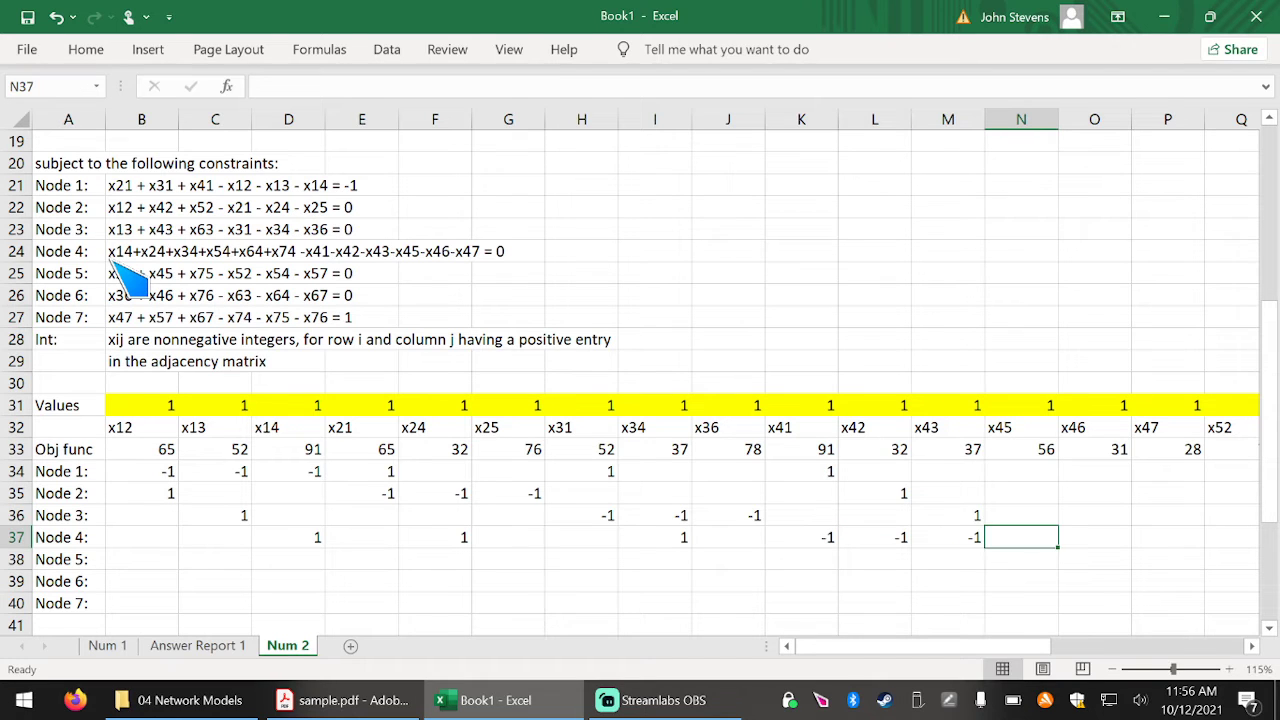
# Enter -1 as the coefficient of x45, x46 and x47 in the Node 4 row.
pyautogui.write('-1')
pyautogui.press('Right')
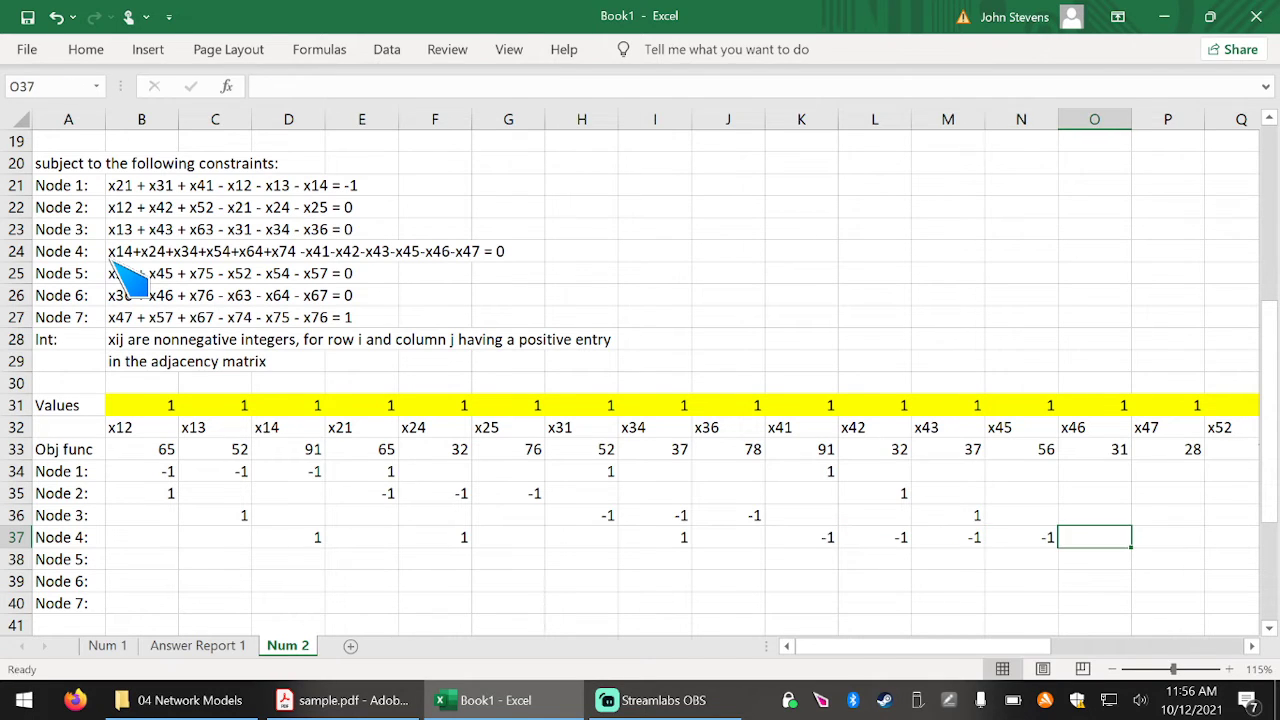
pyautogui.write('-1')
pyautogui.press('Right')
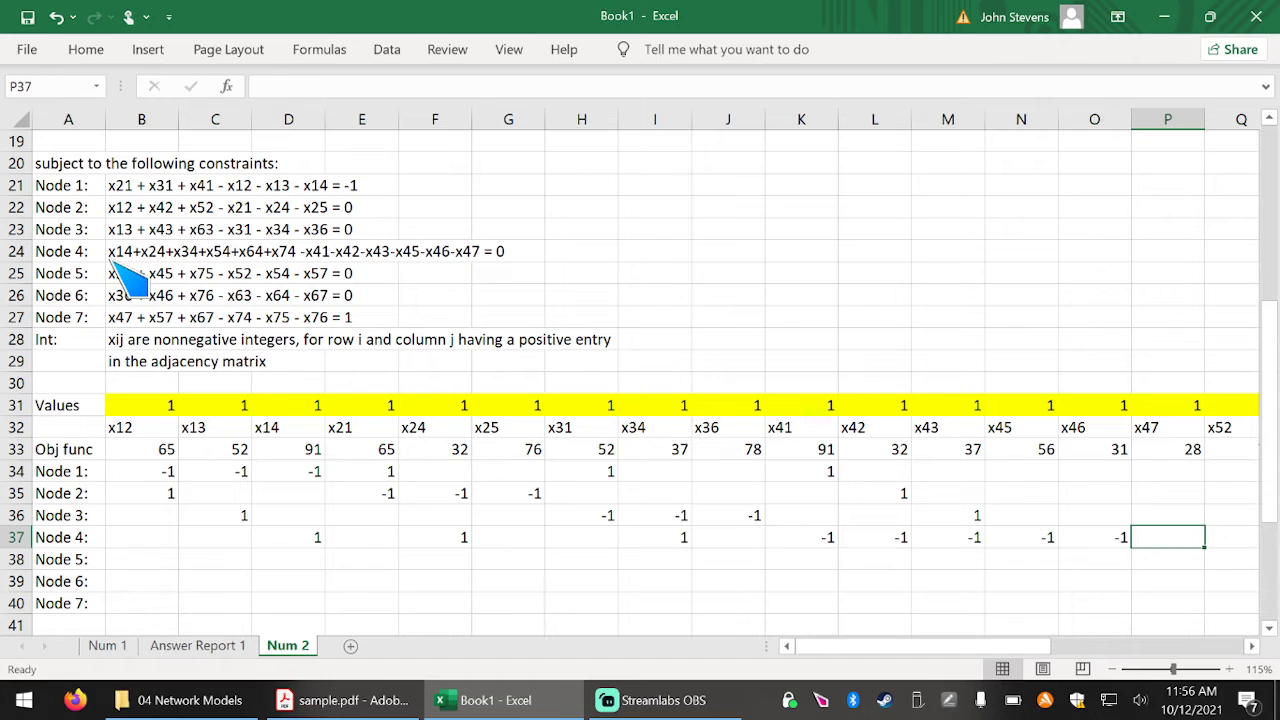
pyautogui.write('-1')
pyautogui.press('Return')
# Enter 1 as the coefficient of x25 and x45 in the Node 5 row.
pyautogui.press('Left')
pyautogui.press('Left')
pyautogui.press('Left')
pyautogui.press('Left')
pyautogui.press('Left')
pyautogui.press('Left')
pyautogui.press('Left')
pyautogui.press('Left')
pyautogui.press('Left')
pyautogui.press('Left')
pyautogui.press('Left')
pyautogui.press('Left')
pyautogui.press('Left')
pyautogui.press('Left')
pyautogui.press('Left')
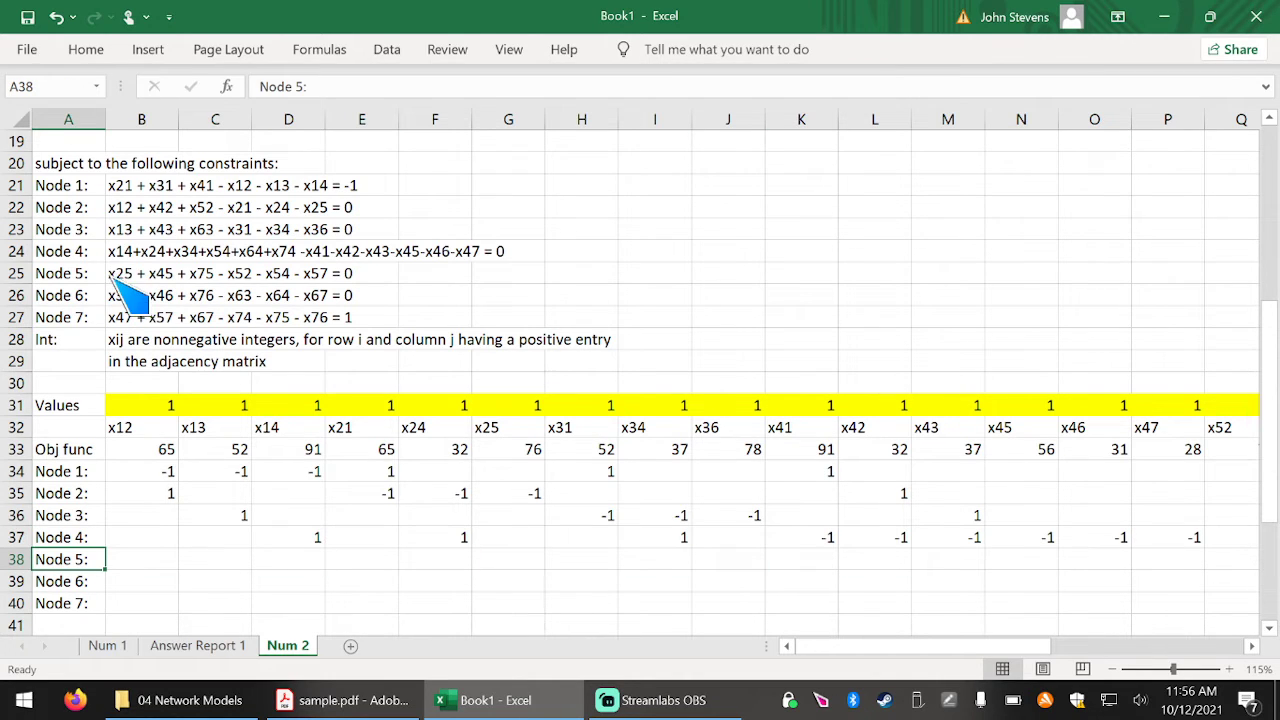
pyautogui.press('Right')
pyautogui.press('Right')
pyautogui.press('Right')
pyautogui.press('Right')
pyautogui.press('Right')
pyautogui.press('Right')
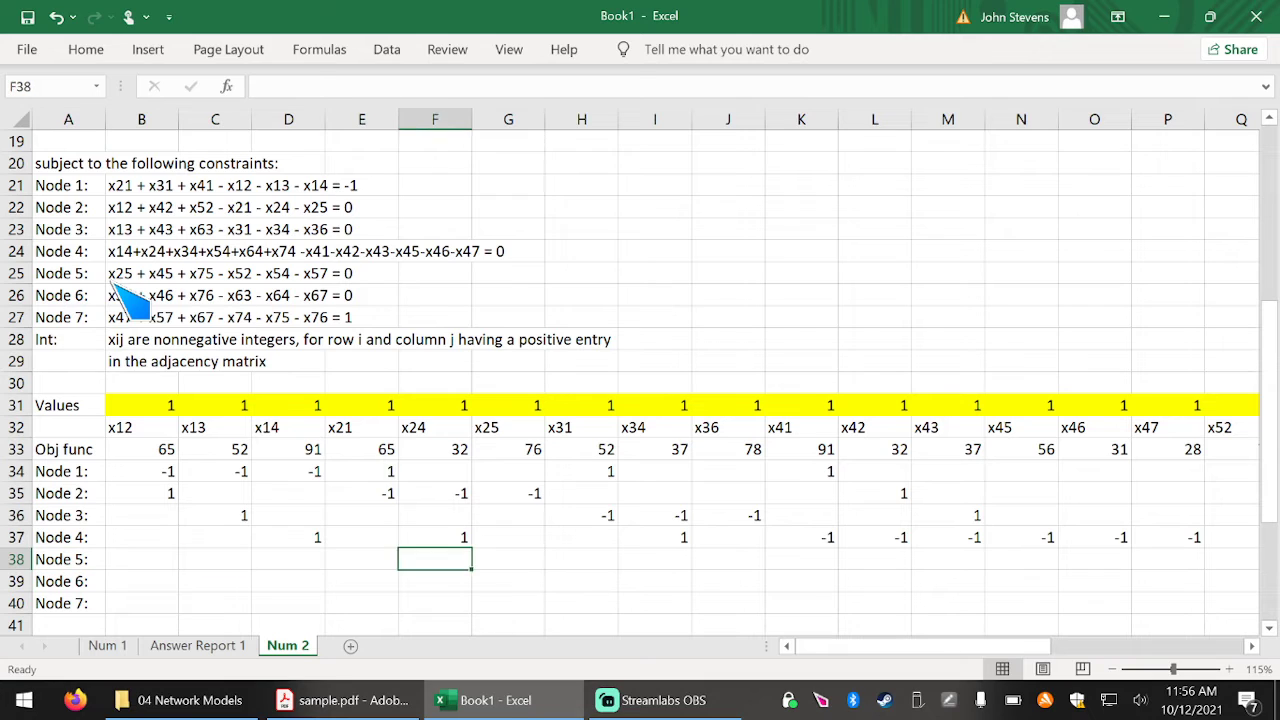
pyautogui.write('1')
pyautogui.press('Right')
pyautogui.press('Right')
pyautogui.press('Right')
pyautogui.press('Right')
pyautogui.press('Right')
pyautogui.press('Right')
pyautogui.press('Right')
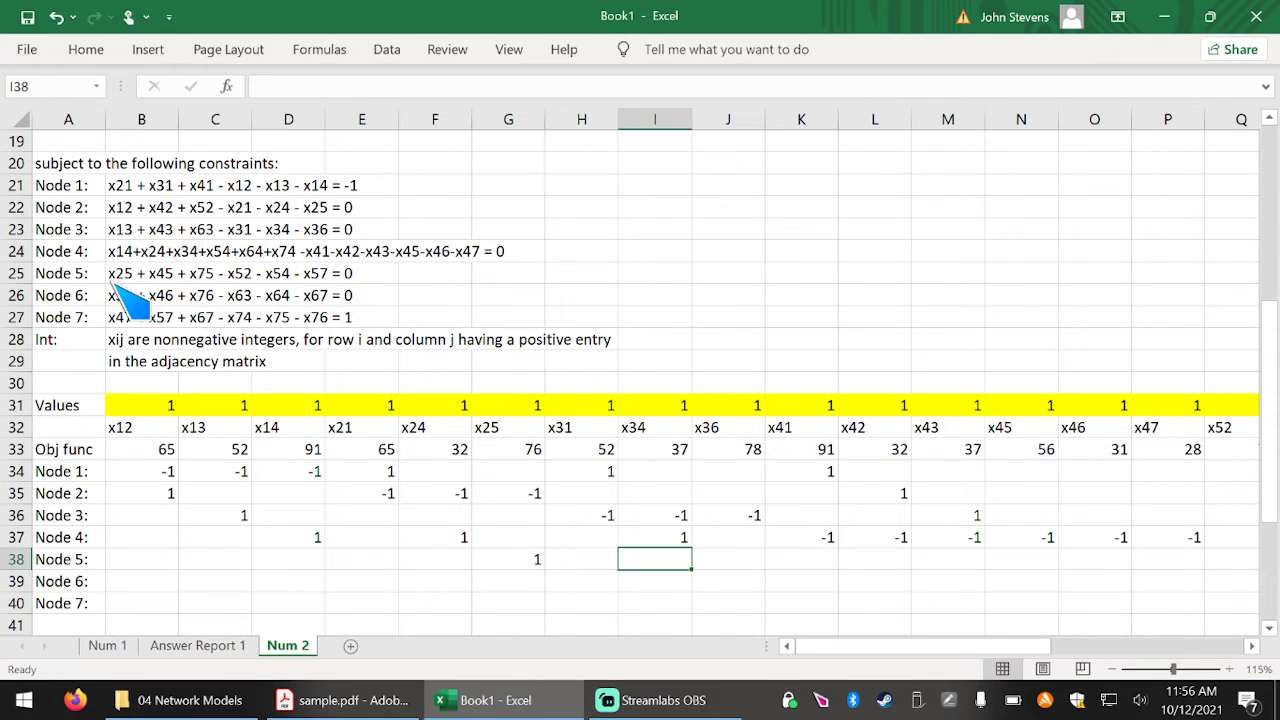
pyautogui.write('1')
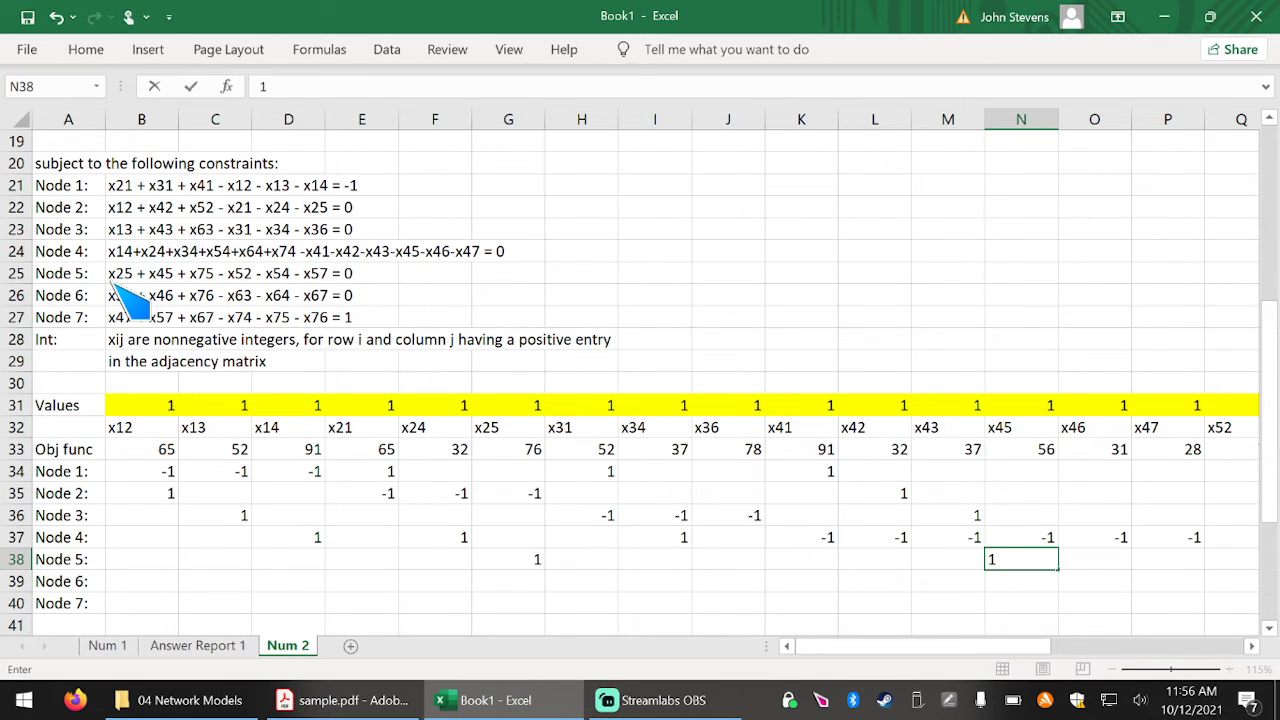
# Enter 1 as the coefficient of x75 in the Node 5 row.
pyautogui.press('Right')
pyautogui.press('Right')
pyautogui.press('Right')
pyautogui.press('Right')
pyautogui.press('Right')
pyautogui.press('Right')
pyautogui.press('Right')
pyautogui.press('Right')
pyautogui.press('Right')
pyautogui.press('Right')
pyautogui.press('Right')
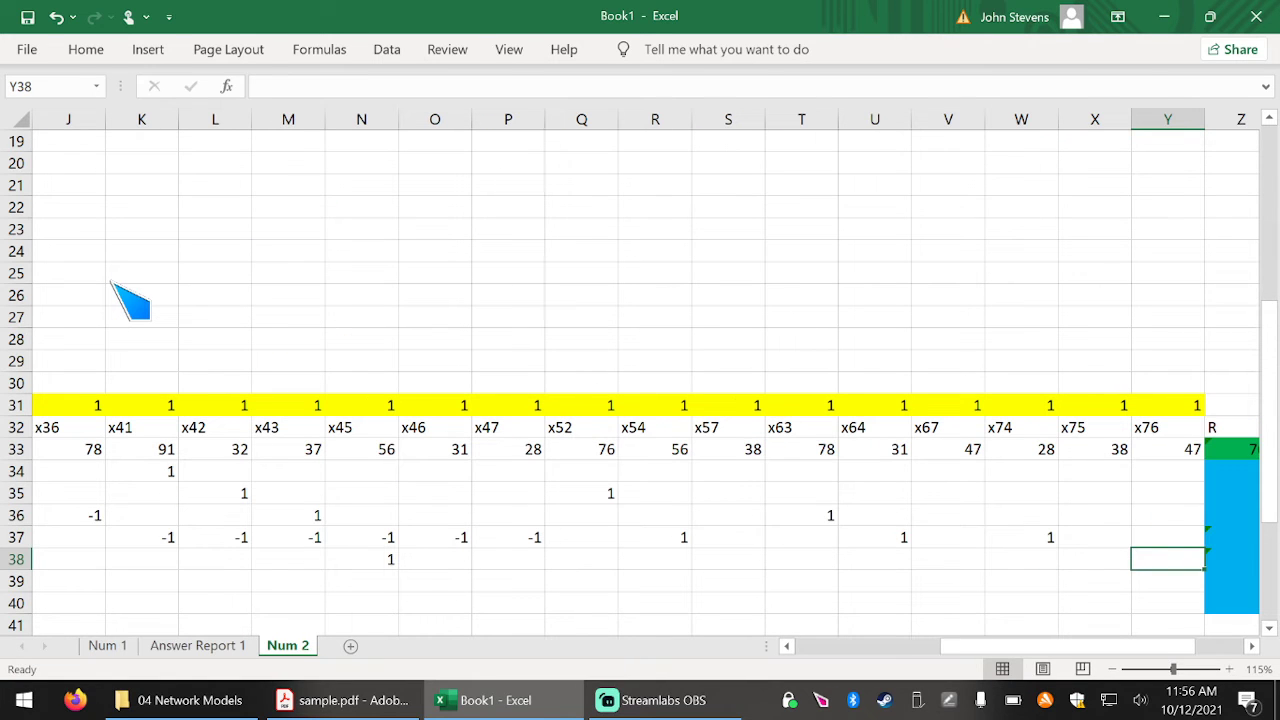
pyautogui.press('Left')
# Enter -1 as the coefficient of x52, x54 and x57 in the Node 5 row.
pyautogui.press('Left')
pyautogui.press('Left')
pyautogui.press('Left')
pyautogui.press('Left')
pyautogui.press('Left')
pyautogui.press('Left')
pyautogui.press('Left')
pyautogui.press('Left')
pyautogui.press('Left')
pyautogui.press('Left')
pyautogui.press('Left')
pyautogui.press('Left')
pyautogui.press('Left')
pyautogui.press('Left')
pyautogui.press('Left')
pyautogui.press('Left')
pyautogui.press('Left')
pyautogui.press('Left')
pyautogui.press('Left')
pyautogui.press('Left')
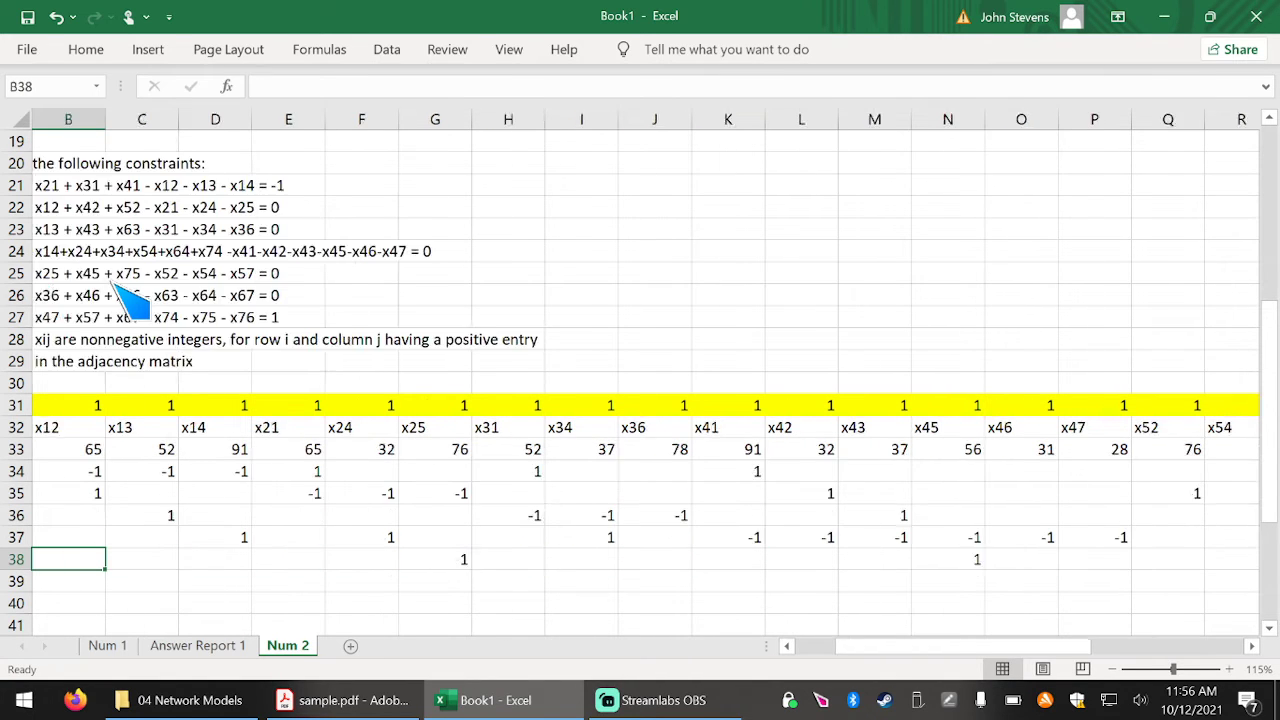
pyautogui.press('Right')
pyautogui.press('Right')
pyautogui.press('Right')
pyautogui.press('Right')
pyautogui.press('Right')
pyautogui.press('Right')
pyautogui.press('Right')
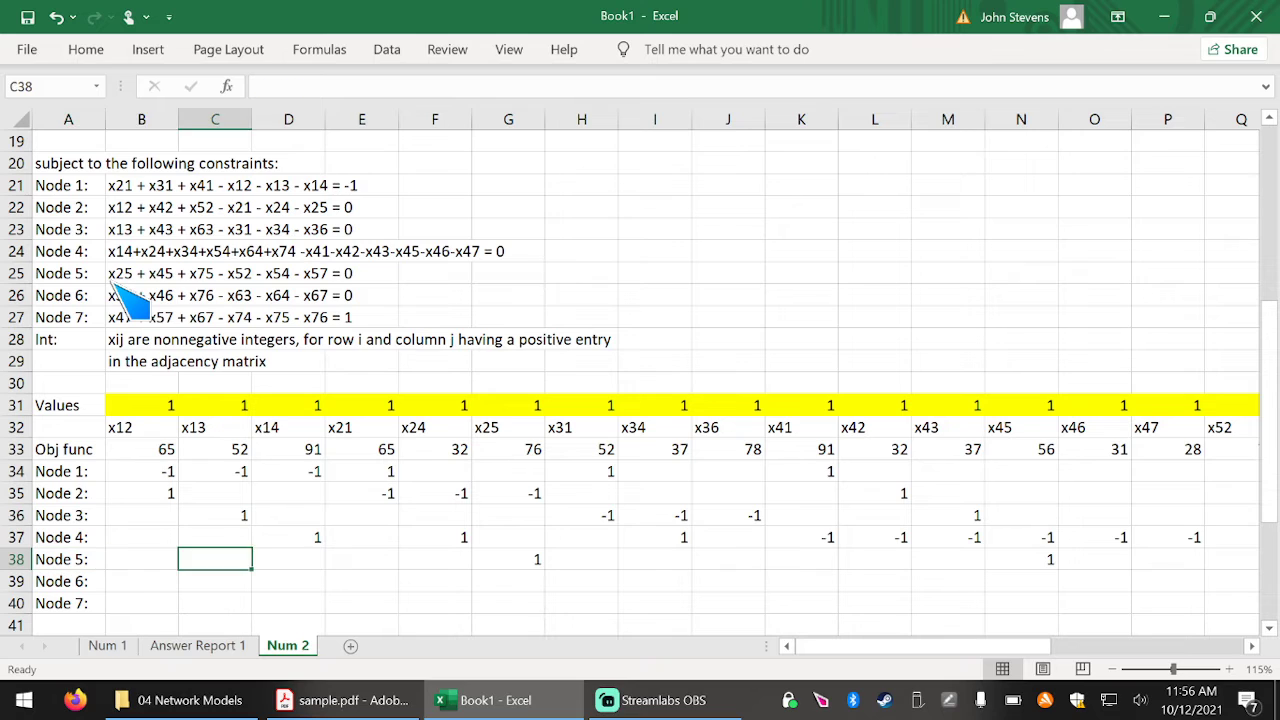
pyautogui.press('Right')
pyautogui.press('Right')
pyautogui.press('Right')
pyautogui.press('Right')
pyautogui.press('Right')
pyautogui.press('Right')
pyautogui.press('Right')
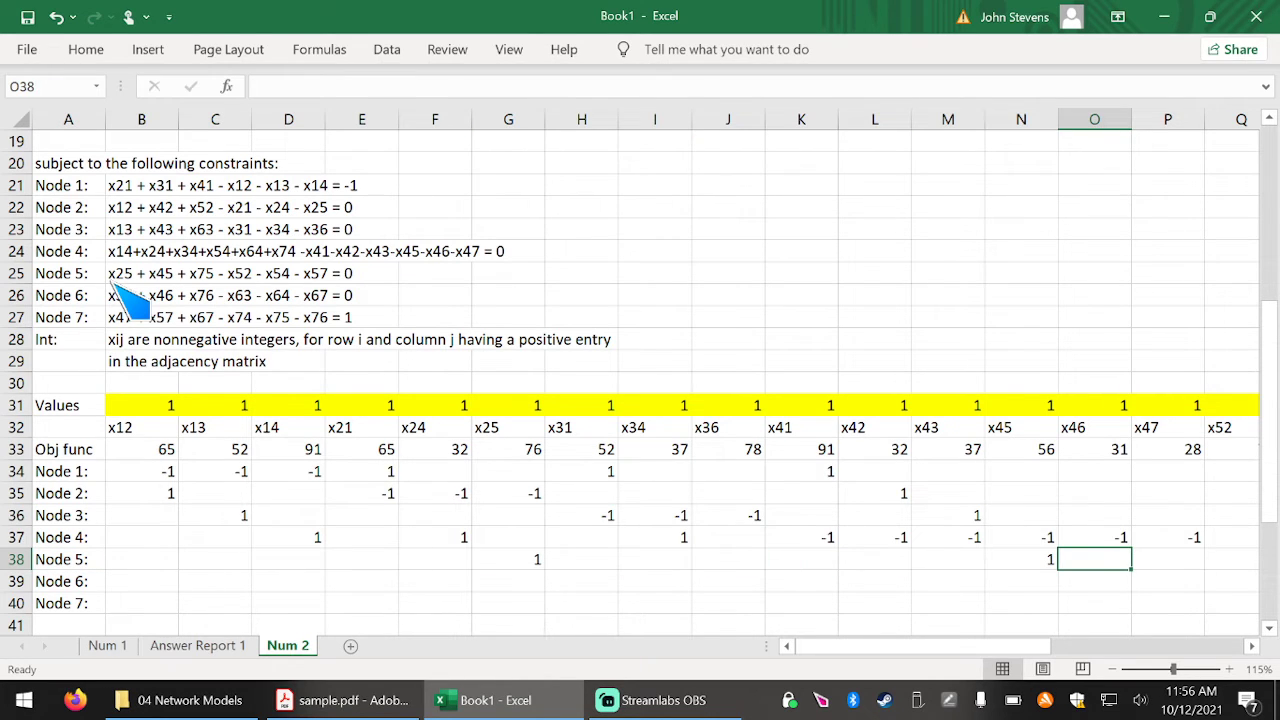
pyautogui.press('Right')
pyautogui.press('Right')
pyautogui.write('-1')
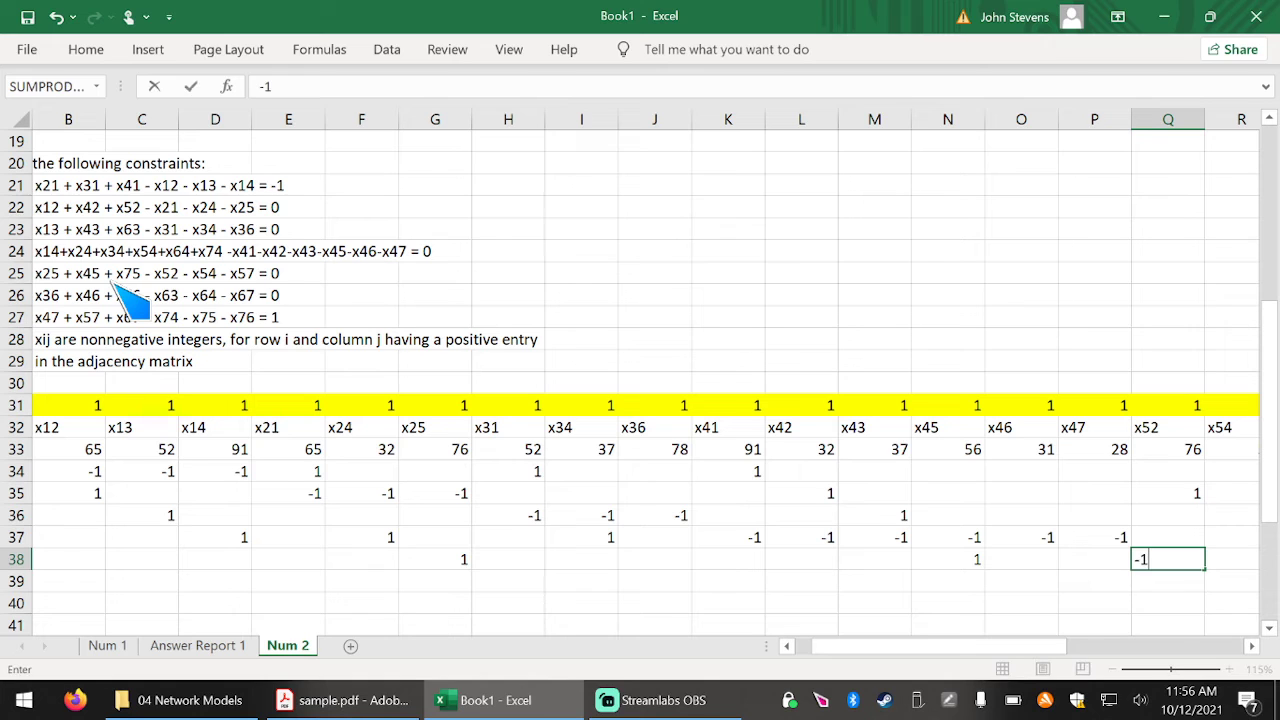
pyautogui.press('Right')
pyautogui.write('-1')
pyautogui.press('Right')
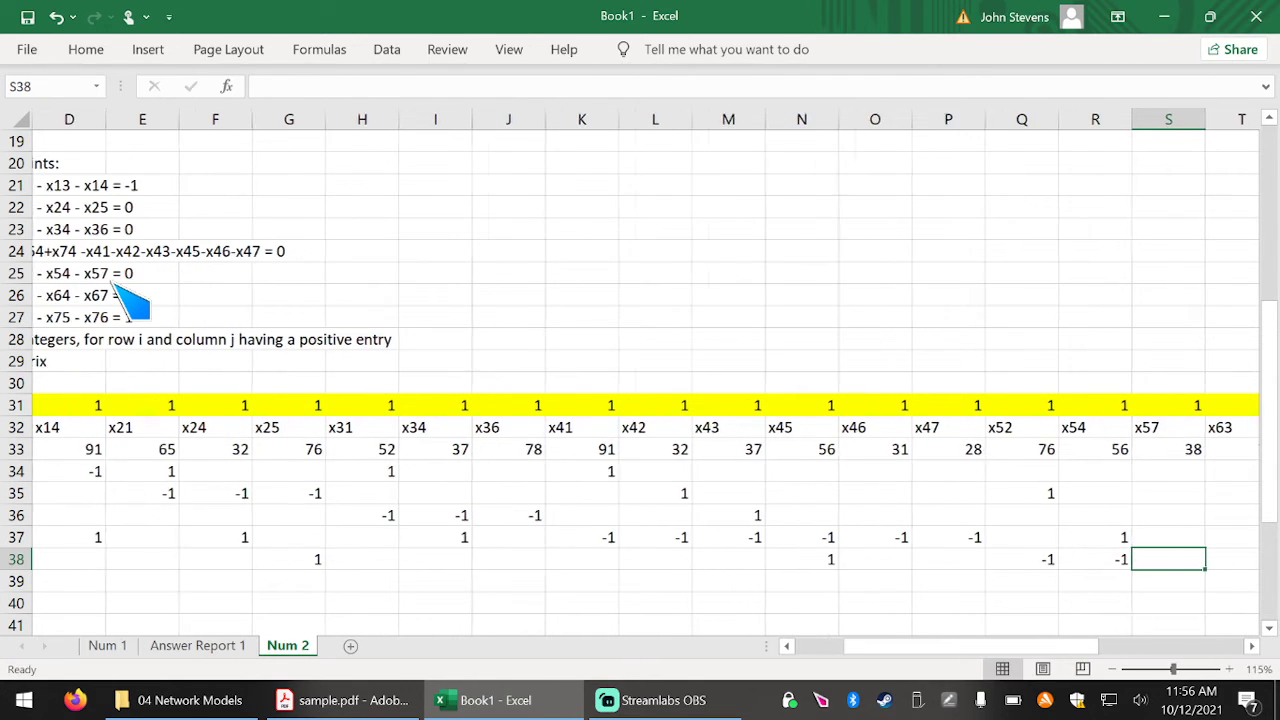
pyautogui.write('-1')
pyautogui.press('Return')
# Enter 1 as the coefficient of x36 and x46 in the Node 6 row.
pyautogui.press('Left')
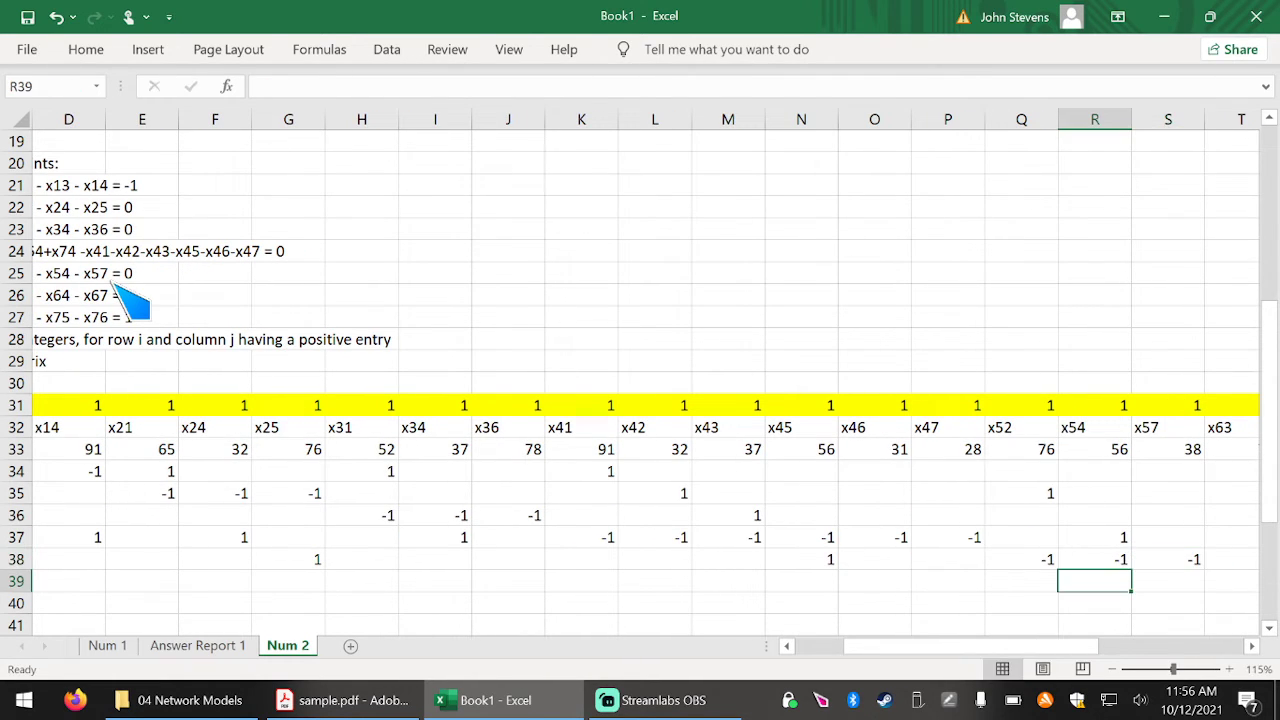
pyautogui.press('Left')
pyautogui.press('Left')
pyautogui.press('Left')
pyautogui.press('Left')
pyautogui.press('Left')
pyautogui.press('Left')
pyautogui.press('Left')
pyautogui.press('Left')
pyautogui.press('Left')
pyautogui.press('Left')
pyautogui.press('Left')
pyautogui.press('Left')
pyautogui.press('Left')
pyautogui.press('Left')
pyautogui.press('Left')
pyautogui.press('Left')
pyautogui.press('Left')
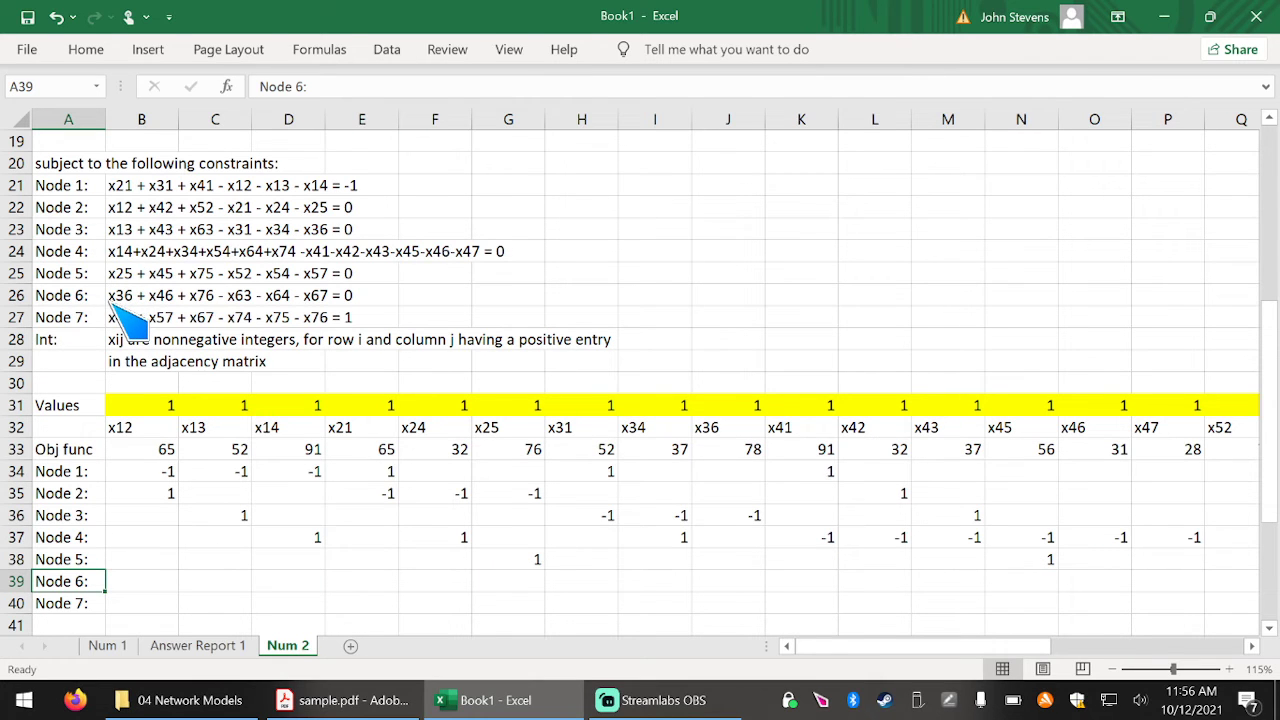
pyautogui.press('Right')
pyautogui.press('Right')
pyautogui.press('Right')
pyautogui.press('Right')
pyautogui.press('Right')
pyautogui.press('Right')
pyautogui.press('Right')
pyautogui.press('Right')
pyautogui.press('Right')
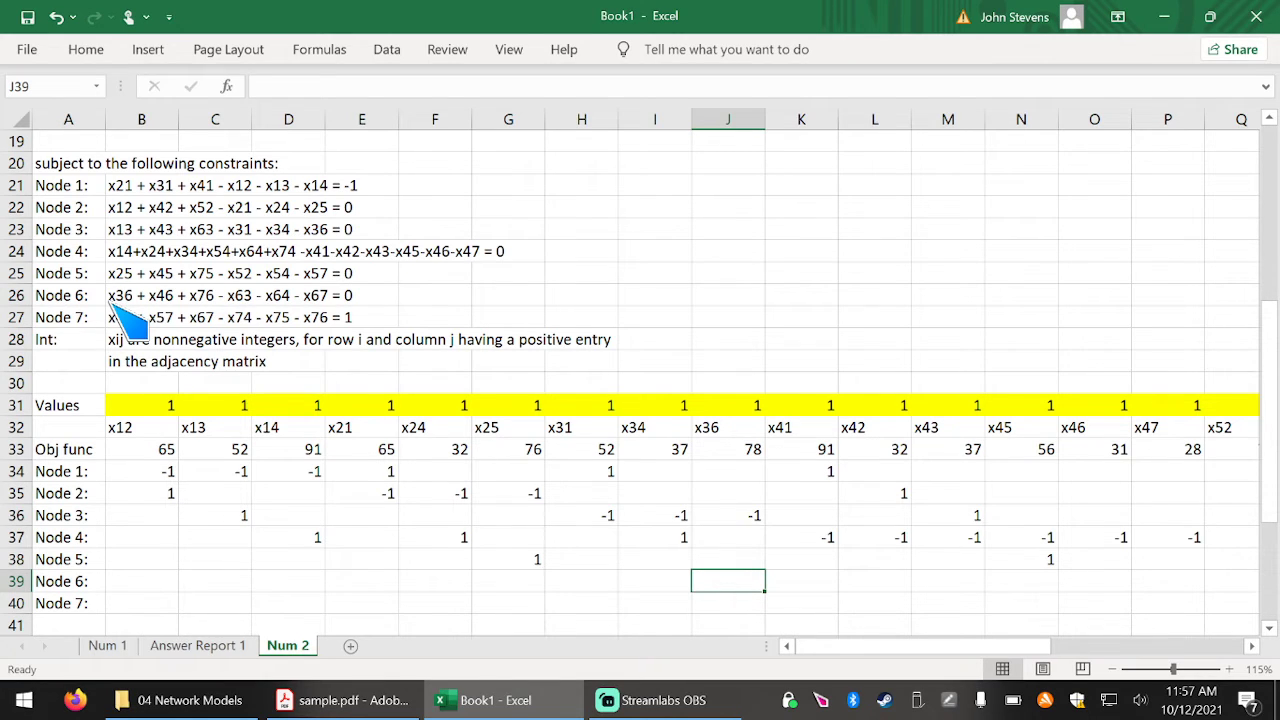
pyautogui.write('1')
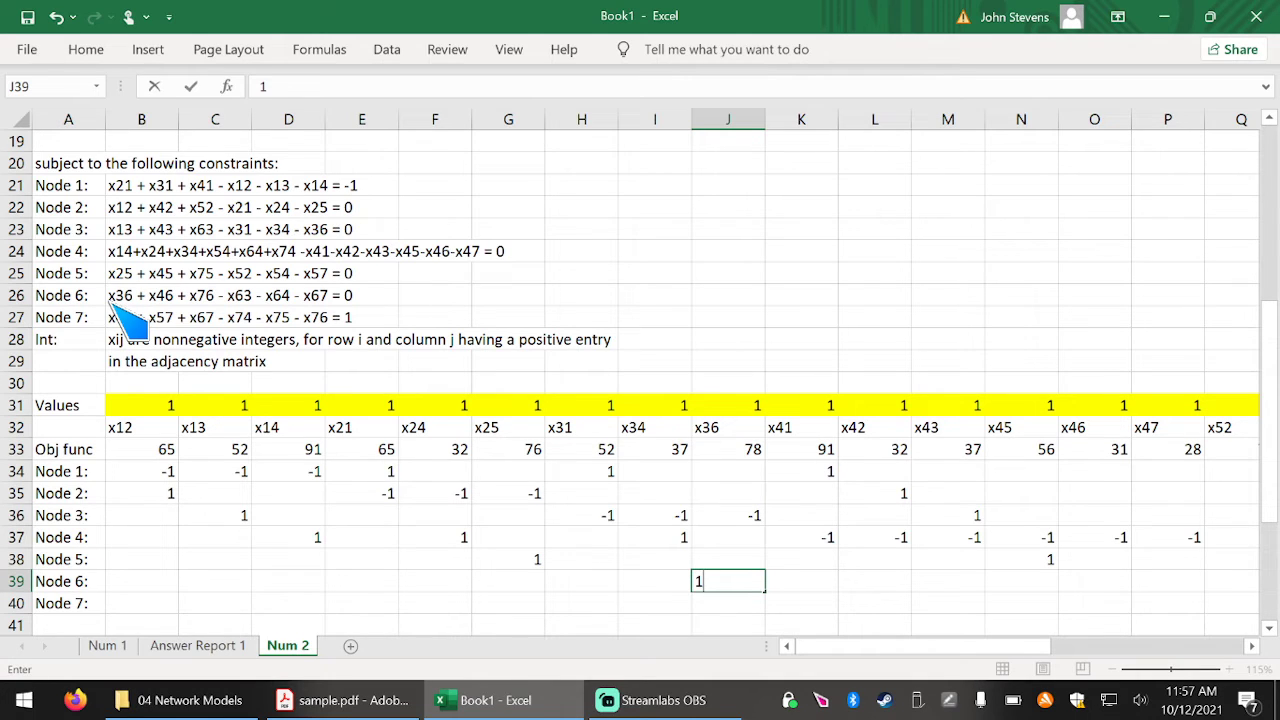
pyautogui.press('Right')
pyautogui.press('Right')
pyautogui.press('Right')
pyautogui.press('Right')
pyautogui.press('Right')
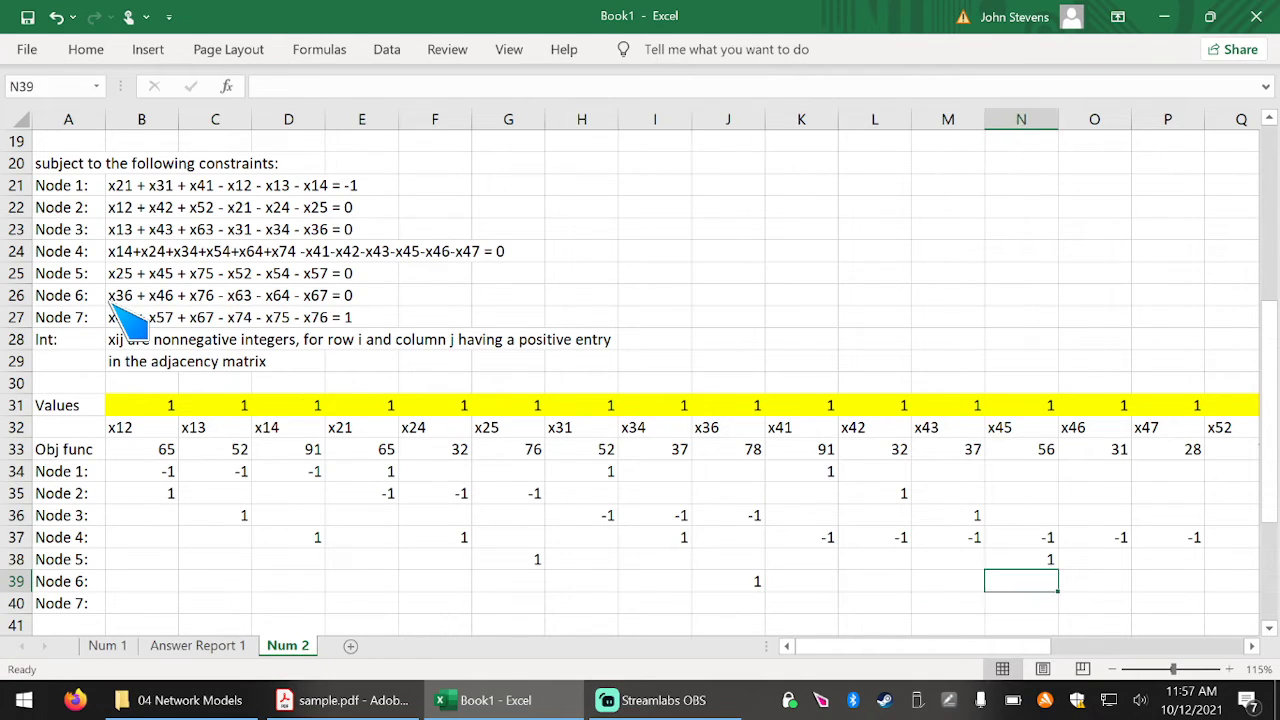
pyautogui.write('1')
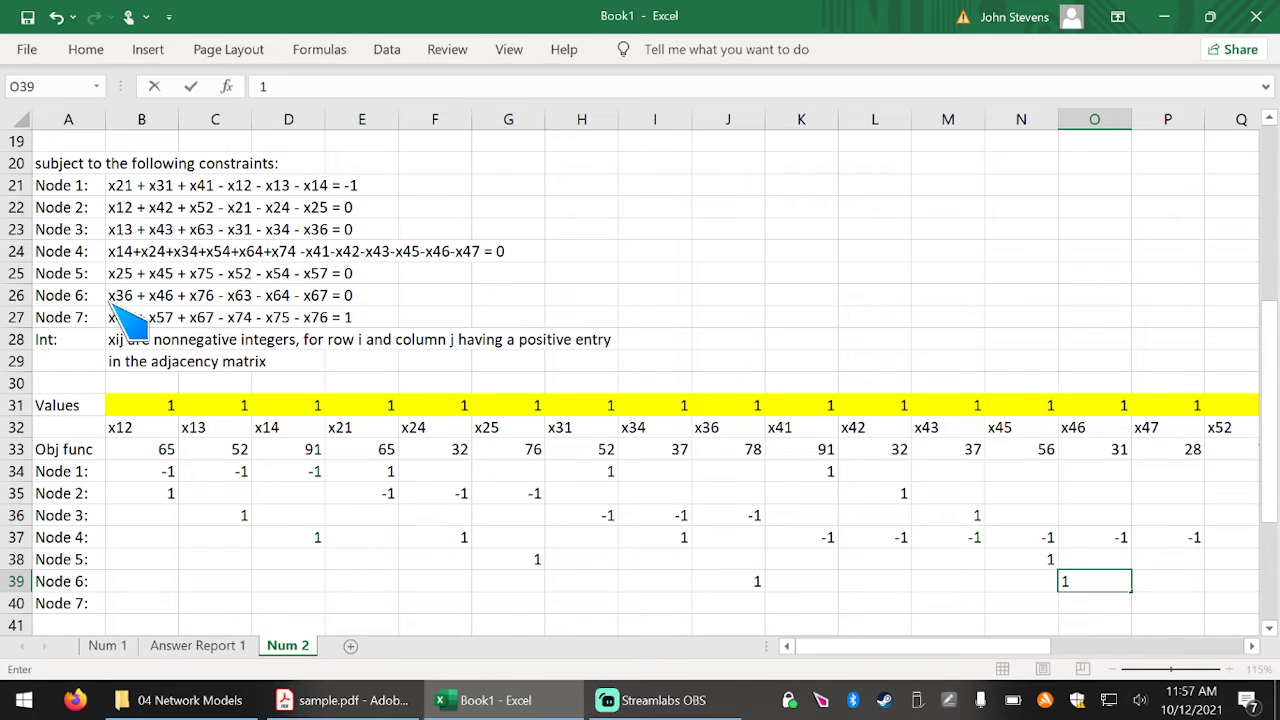
# Enter 1 as the coefficient of x76 in the Node 6 row.
pyautogui.press('Right')
pyautogui.press('Right')
pyautogui.press('Right')
pyautogui.press('Right')
pyautogui.press('Right')
pyautogui.press('Right')
pyautogui.press('Right')
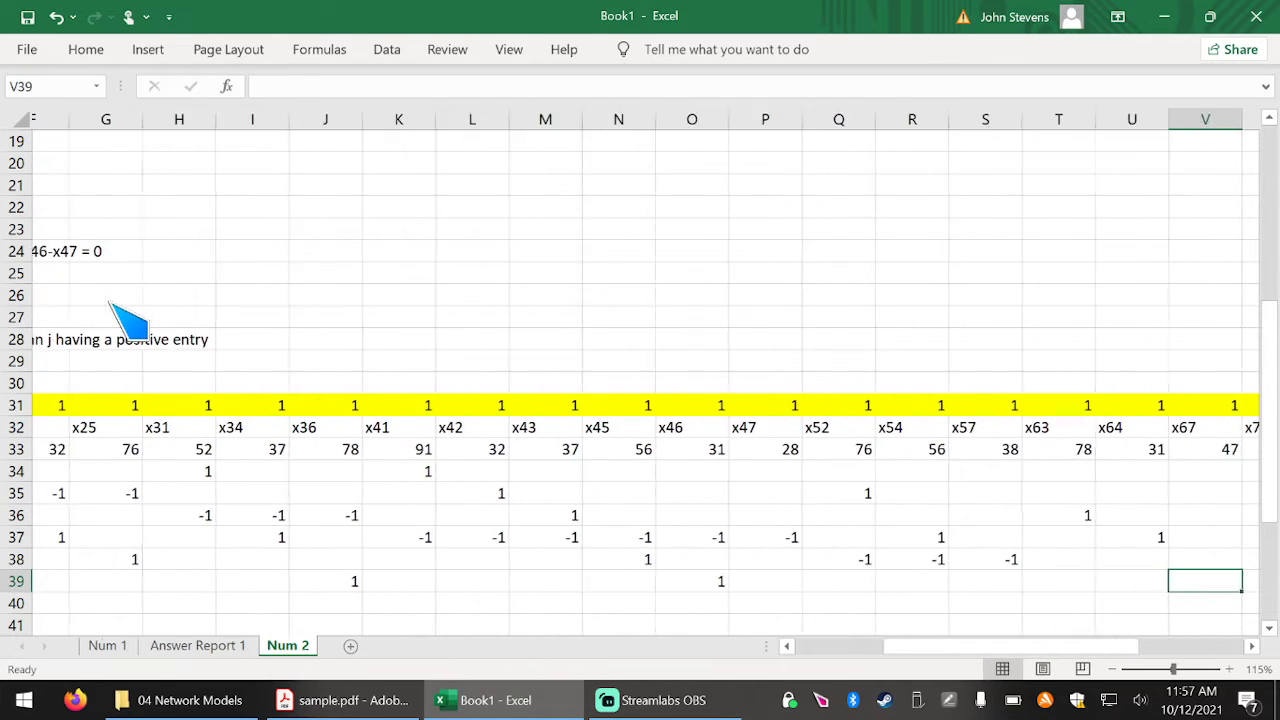
pyautogui.press('Left')
pyautogui.press('Left')
pyautogui.press('Left')
pyautogui.press('Left')
pyautogui.press('Left')
pyautogui.press('Left')
pyautogui.press('Left')
pyautogui.press('Left')
pyautogui.press('Left')
pyautogui.press('Left')
pyautogui.press('Left')
pyautogui.press('Left')
pyautogui.press('Left')
pyautogui.press('Left')
pyautogui.press('Left')
pyautogui.press('Left')
pyautogui.press('Left')
pyautogui.press('Left')
pyautogui.press('Left')
pyautogui.press('Left')
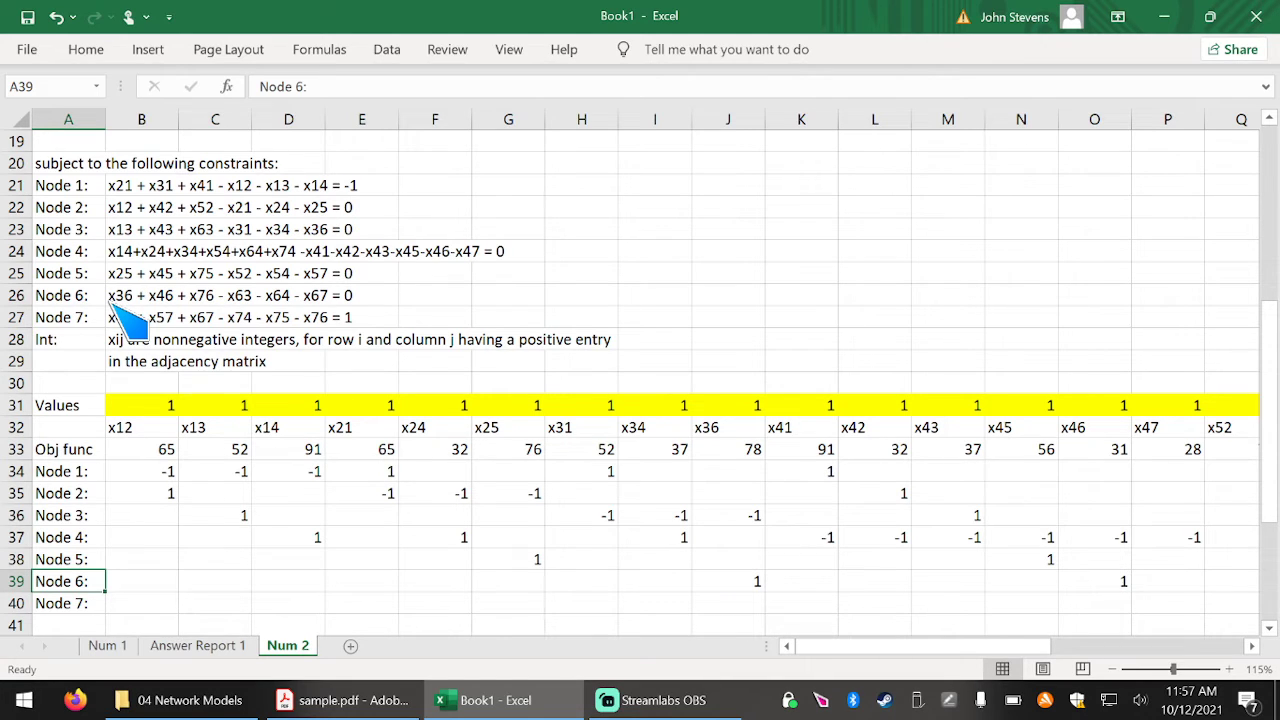
pyautogui.press('Right')
pyautogui.press('Right')
pyautogui.press('Right')
pyautogui.press('Right')
pyautogui.press('Right')
pyautogui.press('Right')
pyautogui.press('Right')
pyautogui.press('Right')
pyautogui.press('Right')
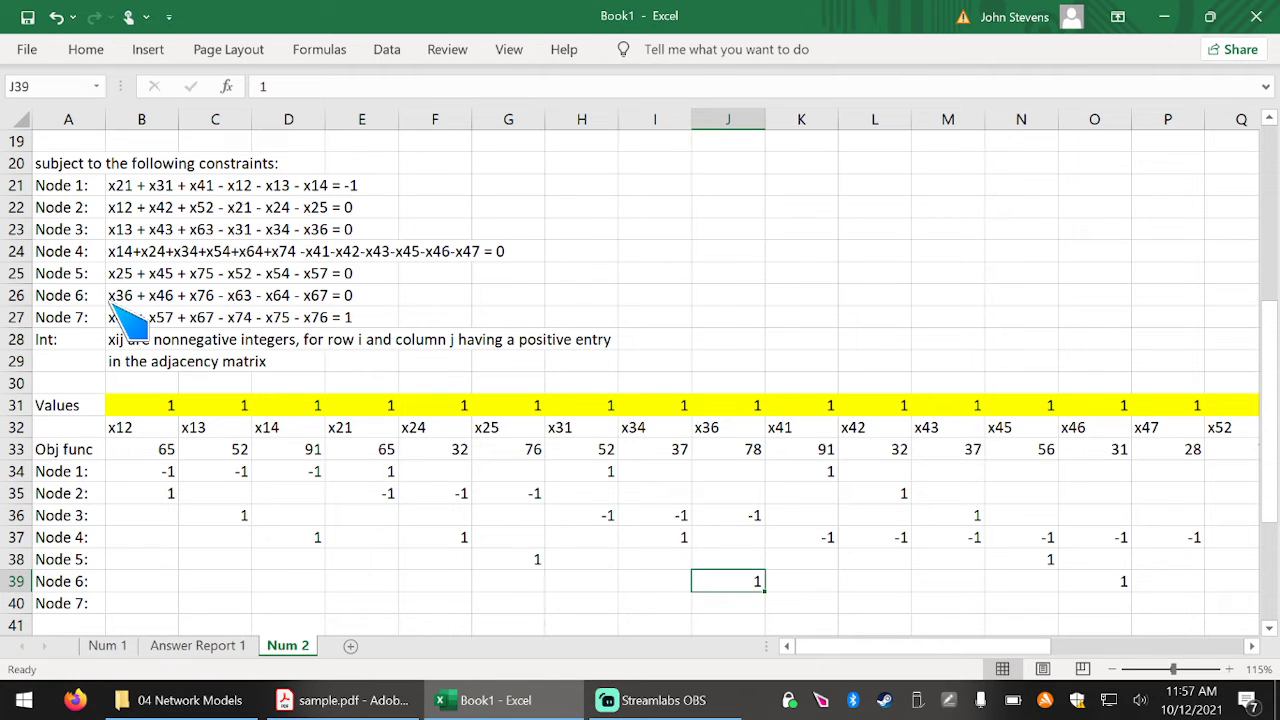
pyautogui.press('Right')
pyautogui.press('Right')
pyautogui.press('Right')
pyautogui.press('Right')
pyautogui.press('Right')
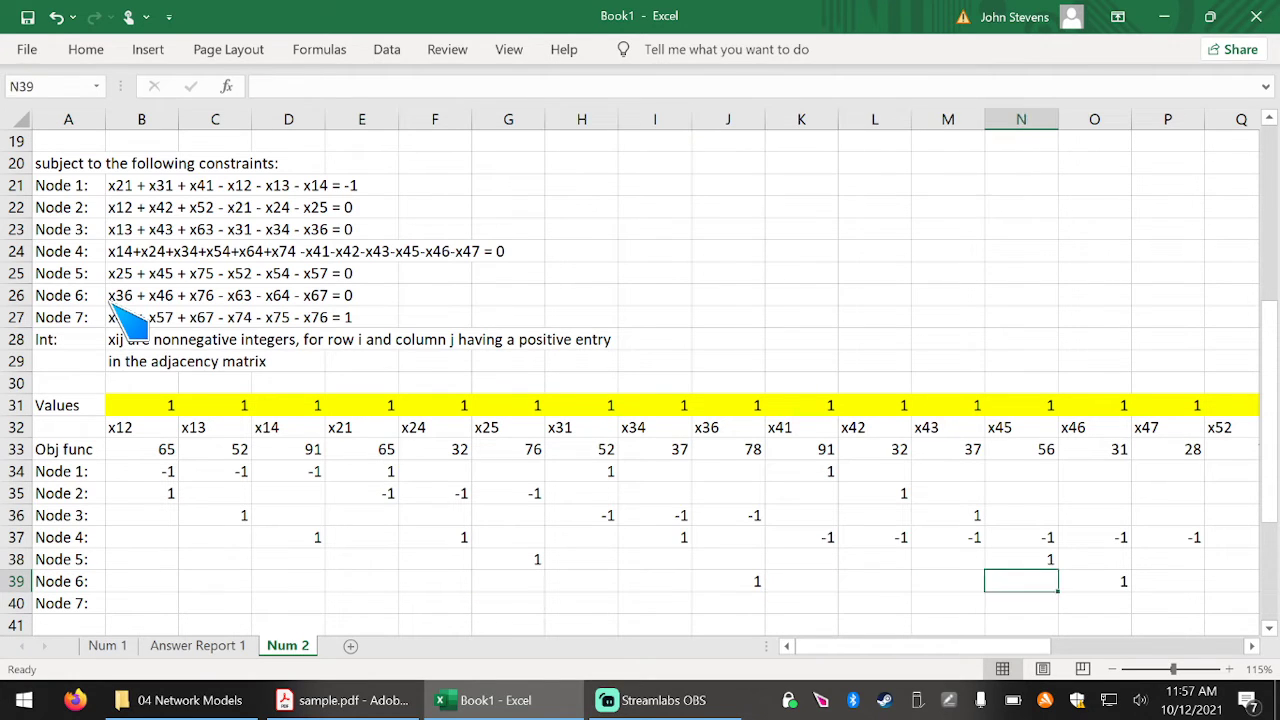
pyautogui.press('Right')
pyautogui.press('Right')
pyautogui.press('Right')
pyautogui.press('Right')
pyautogui.press('Right')
pyautogui.press('Right')
pyautogui.press('Right')
pyautogui.press('Right')
pyautogui.press('Right')
pyautogui.press('Right')
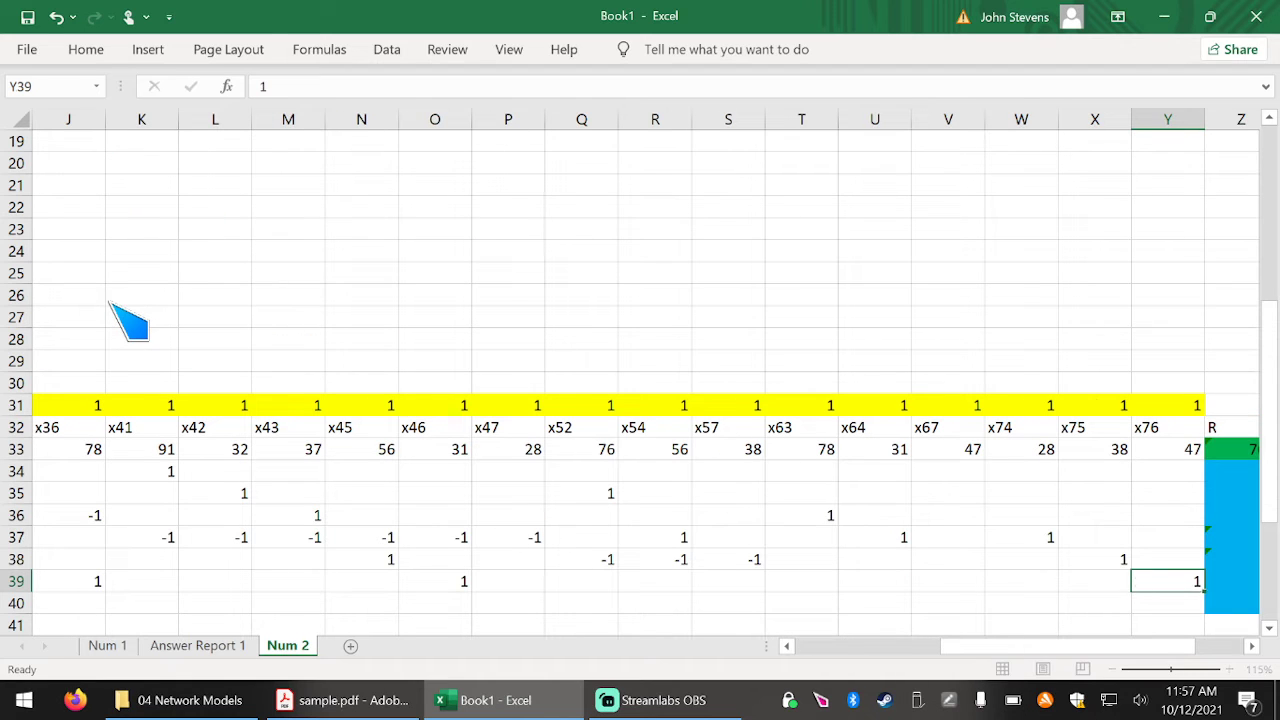
# Enter -1 as the coefficient of x63, x64 and x67 in the Node 6 row.
pyautogui.press('Left')
pyautogui.press('Left')
pyautogui.press('Left')
pyautogui.press('Left')
pyautogui.press('Left')
pyautogui.press('Left')
pyautogui.press('Left')
pyautogui.press('Left')
pyautogui.press('Left')
pyautogui.press('Left')
pyautogui.press('Left')
pyautogui.press('Left')
pyautogui.press('Left')
pyautogui.press('Left')
pyautogui.press('Left')
pyautogui.press('Left')
pyautogui.press('Left')
pyautogui.press('Left')
pyautogui.press('Left')
pyautogui.press('Left')
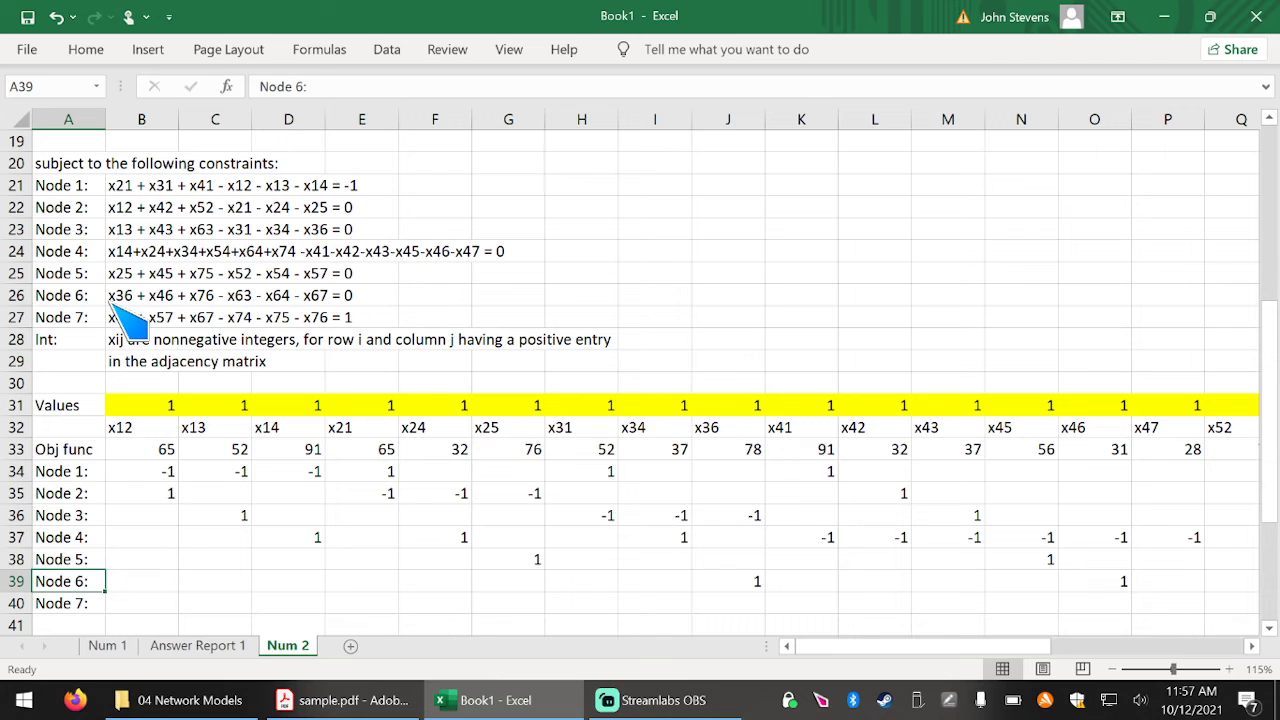
pyautogui.press('Right')
pyautogui.press('Right')
pyautogui.press('Right')
pyautogui.press('Right')
pyautogui.press('Right')
pyautogui.press('Right')
pyautogui.press('Right')
pyautogui.press('Right')
pyautogui.press('Right')
pyautogui.press('Right')
pyautogui.press('Right')
pyautogui.press('Right')
pyautogui.press('Right')
pyautogui.press('Right')
pyautogui.press('Right')
pyautogui.press('Right')
pyautogui.press('Right')
pyautogui.press('Right')
pyautogui.press('Right')
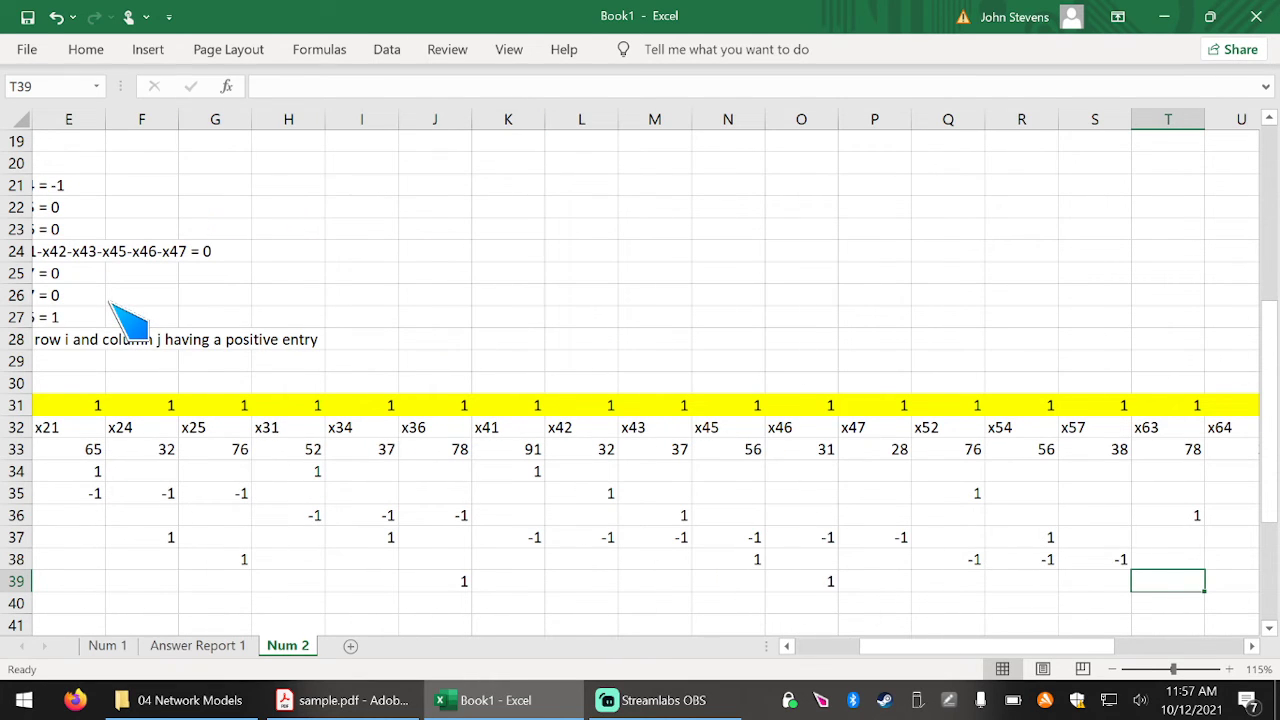
pyautogui.write('-1')
pyautogui.press('Right')
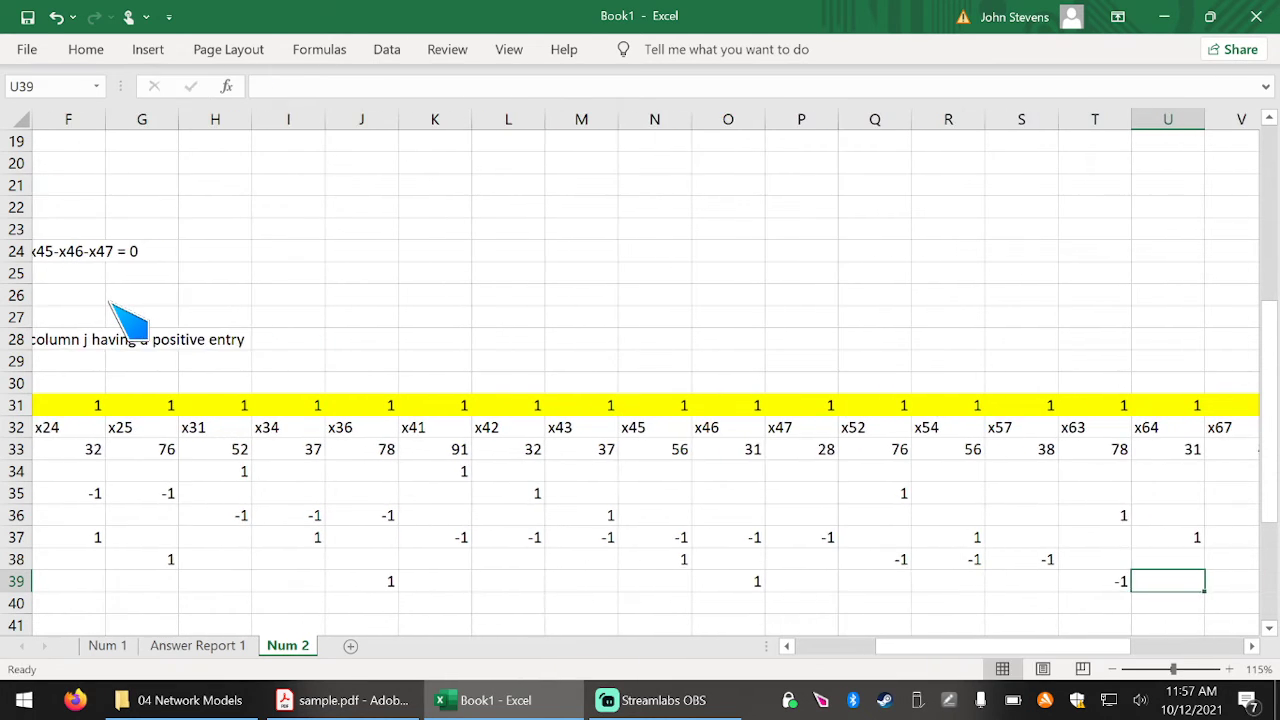
pyautogui.write('-1')
pyautogui.press('Right')
pyautogui.write('-1')
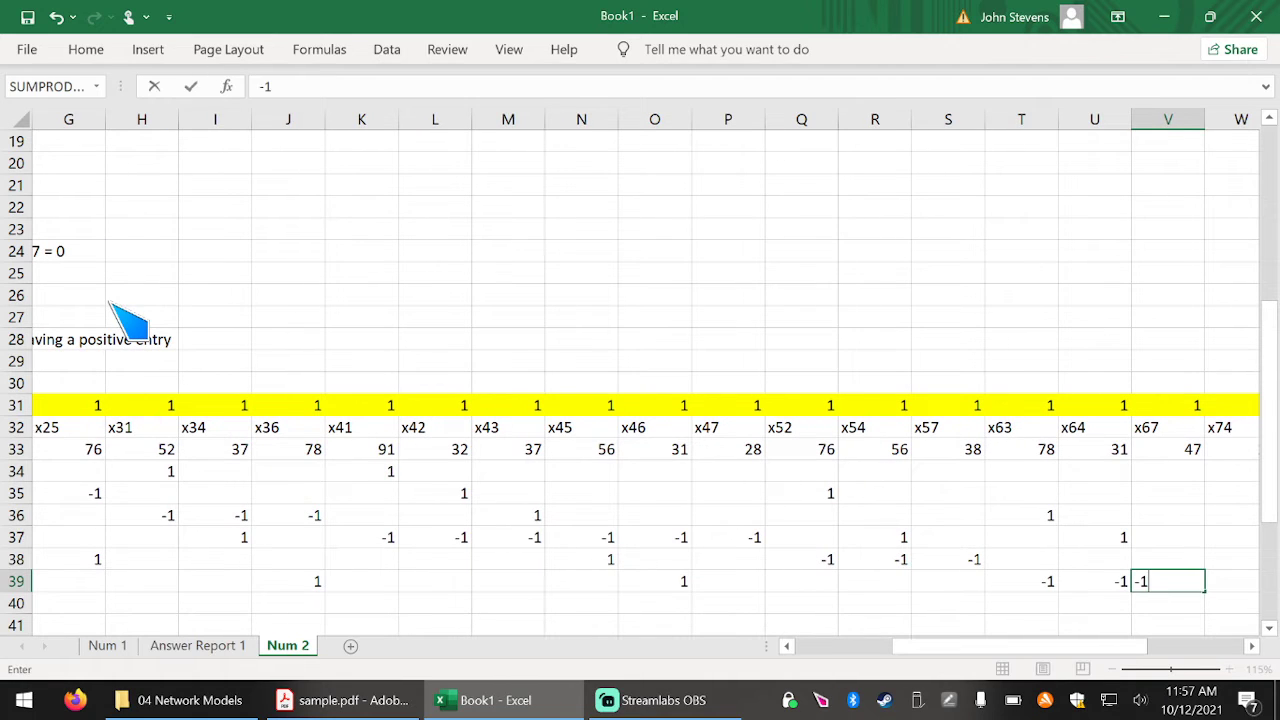
pyautogui.press('Return')
# Enter 1 as the coefficient of x47, x57 and x67 in the Node 7 row.
pyautogui.press('Left')
pyautogui.press('Left')
pyautogui.press('Left')
pyautogui.press('Left')
pyautogui.press('Left')
pyautogui.press('Left')
pyautogui.press('Left')
pyautogui.press('Left')
pyautogui.press('Left')
pyautogui.press('Left')
pyautogui.press('Left')
pyautogui.press('Left')
pyautogui.press('Left')
pyautogui.press('Left')
pyautogui.press('Left')
pyautogui.press('Left')
pyautogui.press('Left')
pyautogui.press('Left')
pyautogui.press('Left')
pyautogui.press('Left')
pyautogui.press('Left')
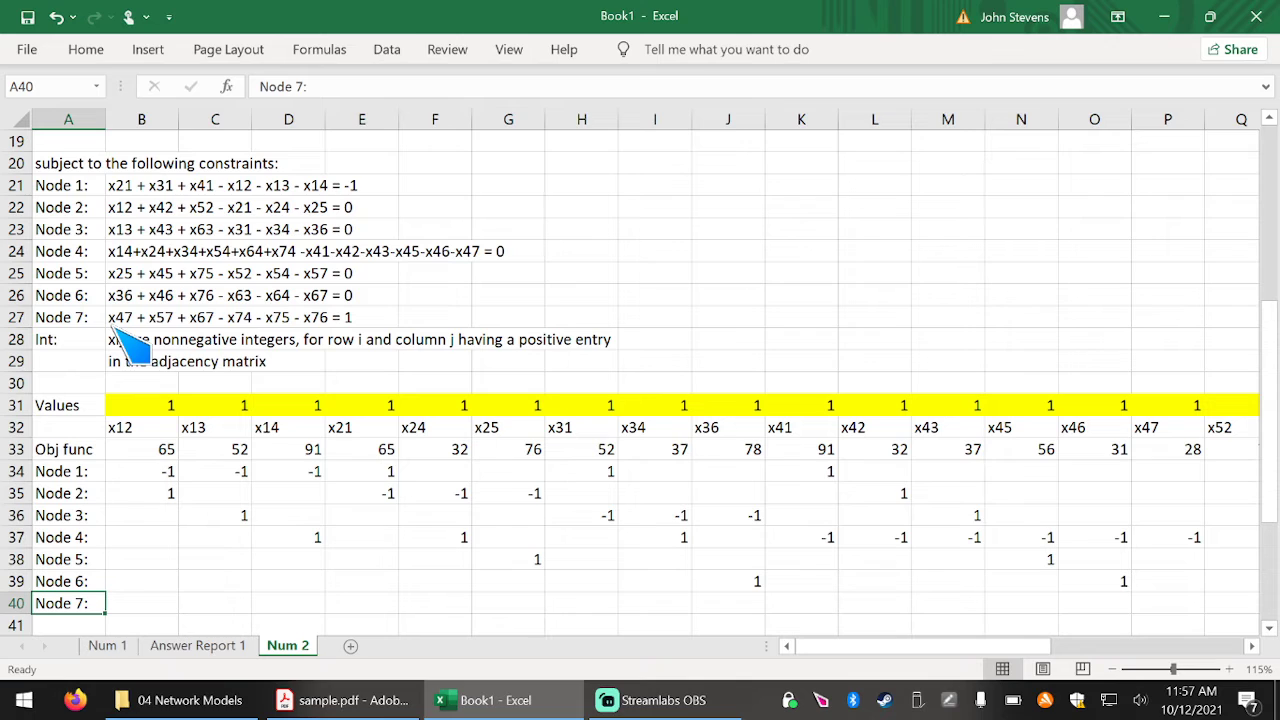
pyautogui.press('Right')
pyautogui.press('Right')
pyautogui.press('Right')
pyautogui.press('Right')
pyautogui.press('Right')
pyautogui.press('Right')
pyautogui.press('Right')
pyautogui.press('Right')
pyautogui.press('Right')
pyautogui.press('Right')
pyautogui.press('Right')
pyautogui.press('Right')
pyautogui.press('Right')
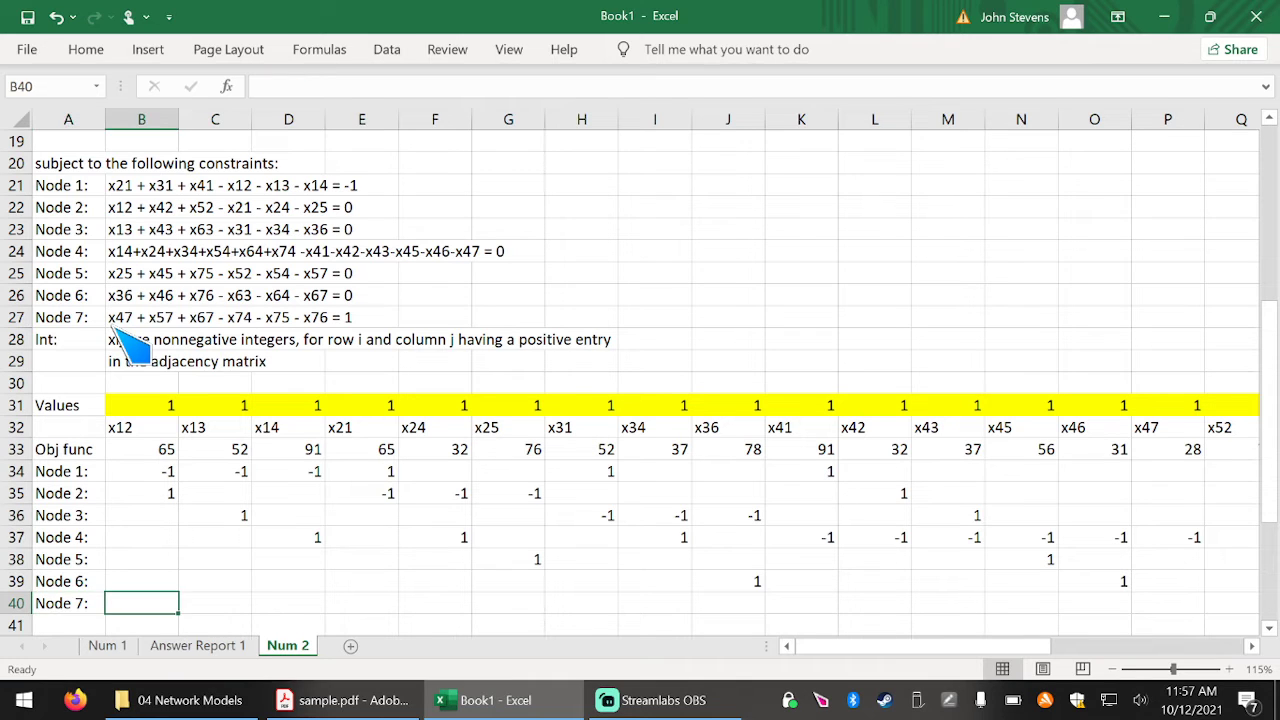
pyautogui.press('Right')
pyautogui.press('Right')
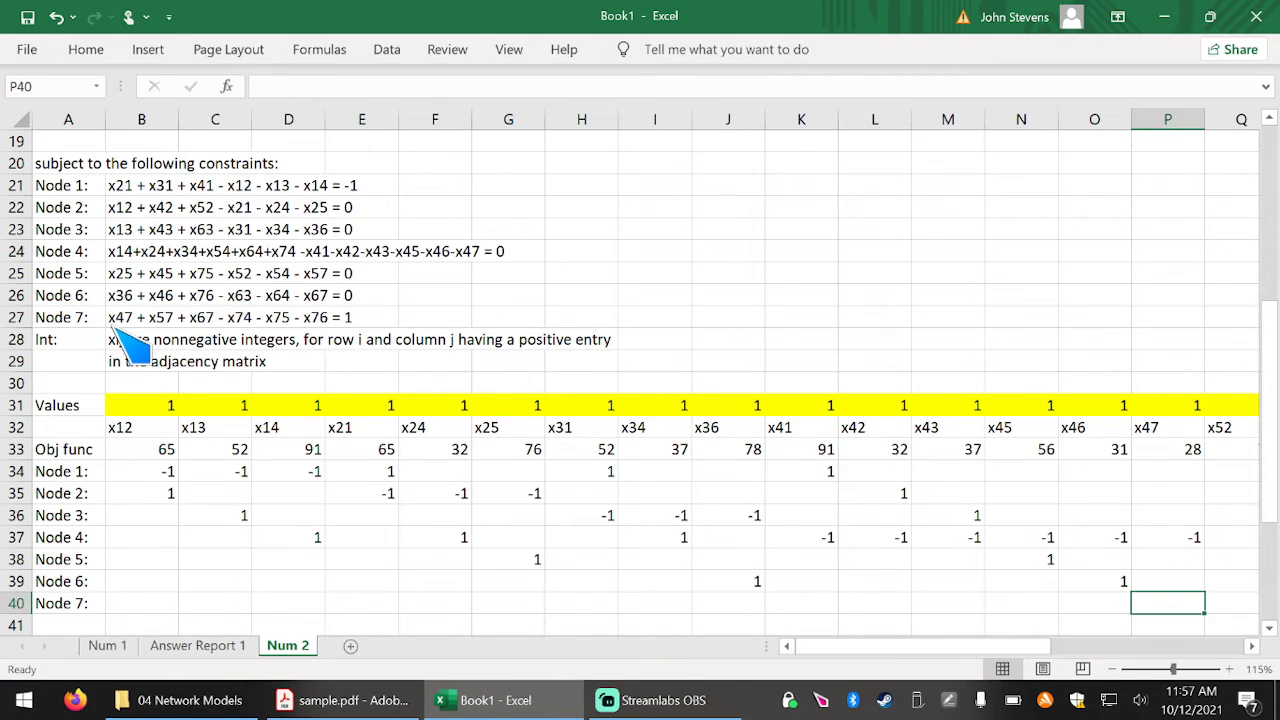
pyautogui.write('1')
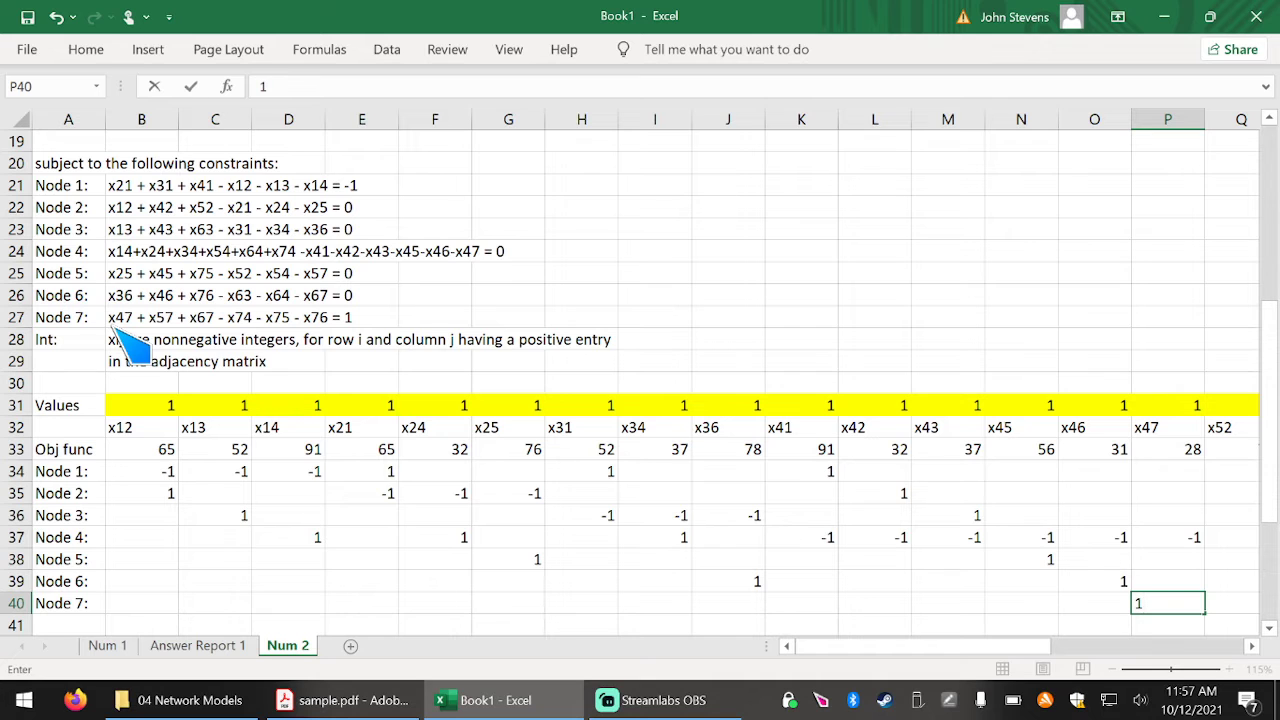
pyautogui.press('Right')
pyautogui.press('Right')
pyautogui.press('Right')
pyautogui.write('1')
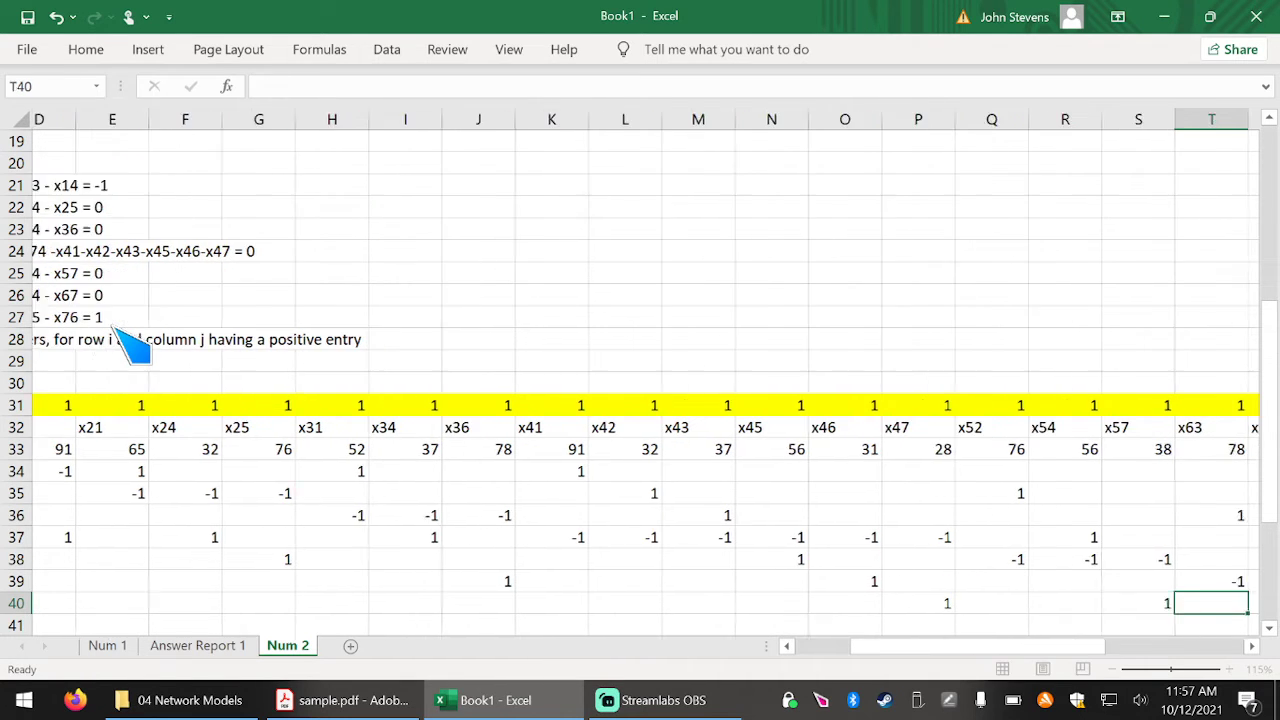
pyautogui.press('Right')
pyautogui.press('Right')
pyautogui.press('Right')
pyautogui.write('1')
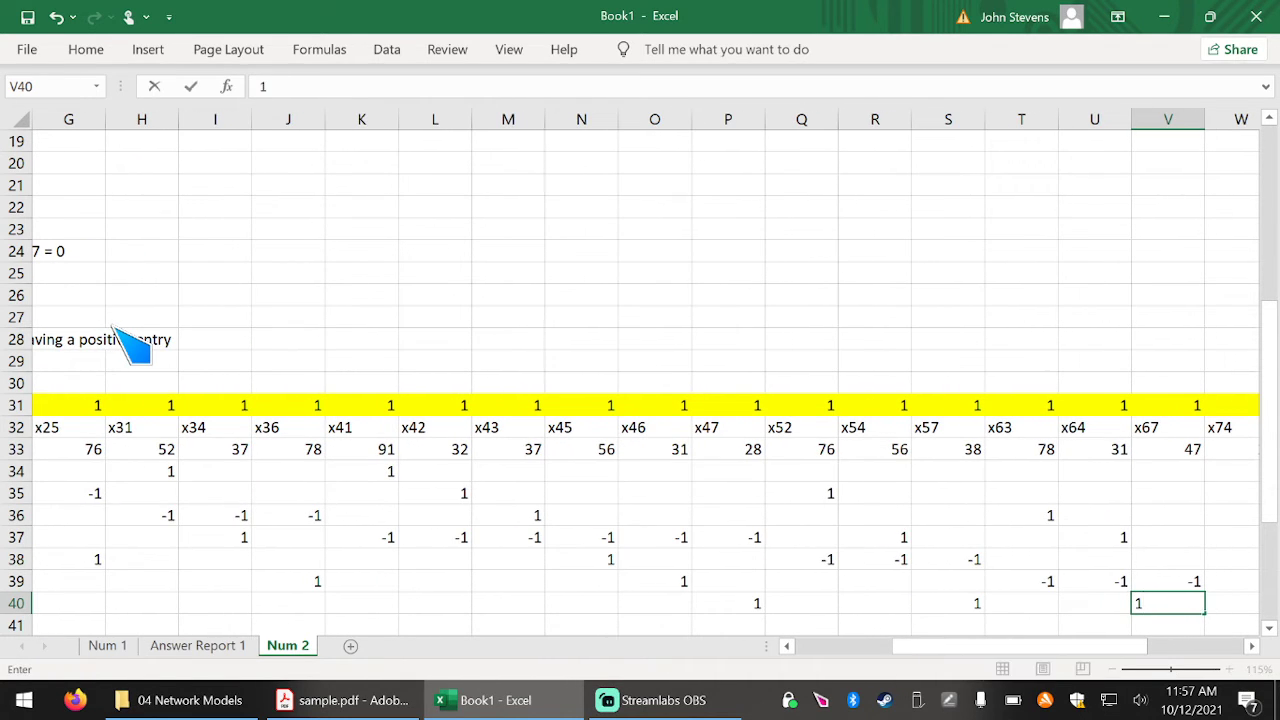
# Enter -1 as the coefficient of x74, x75 and x76 in the Node 7 row.
pyautogui.press('Left')
pyautogui.press('Left')
pyautogui.press('Left')
pyautogui.press('Left')
pyautogui.press('Left')
pyautogui.press('Left')
pyautogui.press('Left')
pyautogui.press('Left')
pyautogui.press('Left')
pyautogui.press('Left')
pyautogui.press('Left')
pyautogui.press('Left')
pyautogui.press('Left')
pyautogui.press('Left')
pyautogui.press('Left')
pyautogui.press('Left')
pyautogui.press('Left')
pyautogui.press('Left')
pyautogui.press('Left')
pyautogui.press('Left')
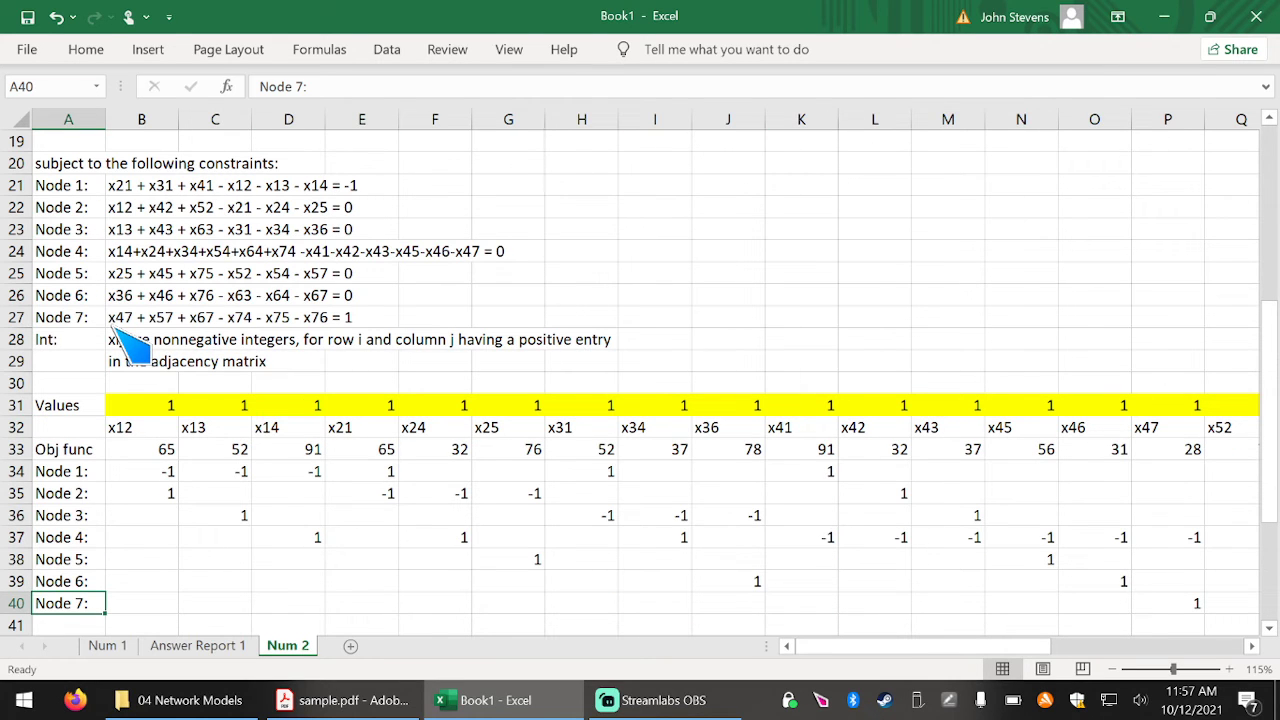
pyautogui.press('Right')
pyautogui.press('Right')
pyautogui.press('Right')
pyautogui.press('Right')
pyautogui.press('Right')
pyautogui.press('Right')
pyautogui.press('Right')
pyautogui.press('Right')
pyautogui.press('Right')
pyautogui.press('Right')
pyautogui.press('Right')
pyautogui.press('Right')
pyautogui.press('Right')
pyautogui.press('Right')
pyautogui.press('Right')
pyautogui.press('Right')
pyautogui.press('Right')
pyautogui.press('Right')
pyautogui.press('Right')
pyautogui.press('Right')
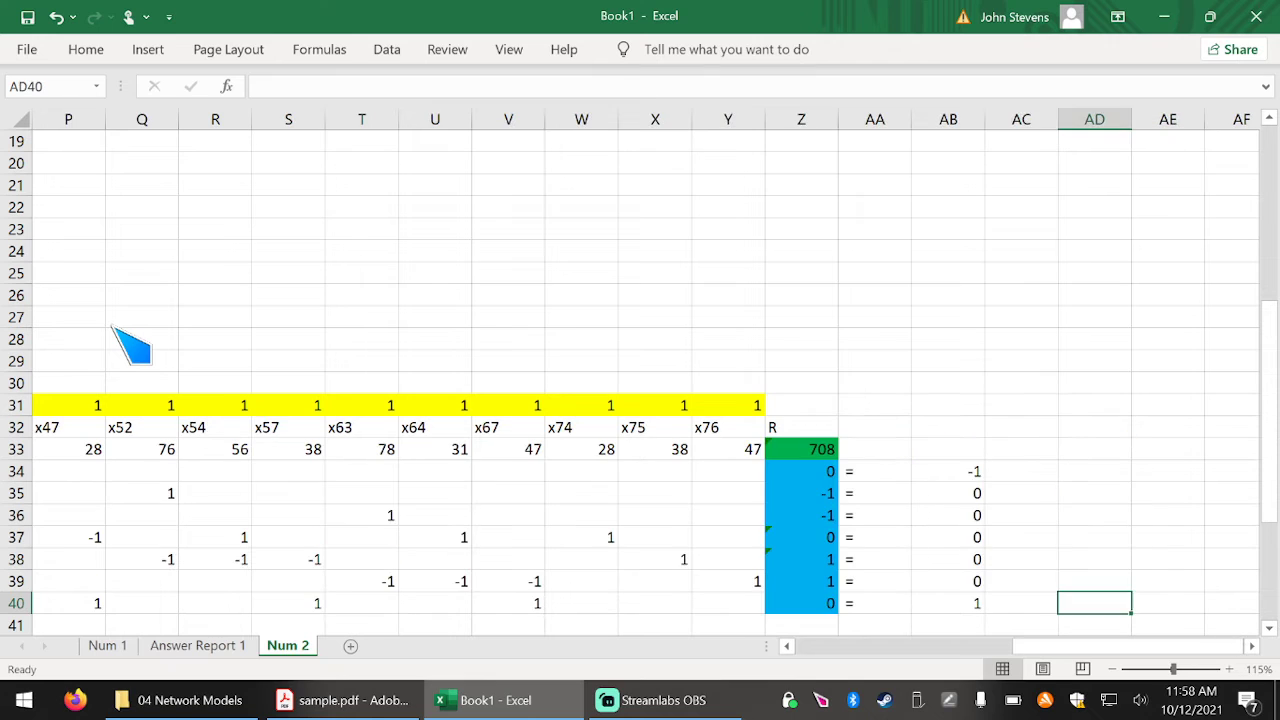
pyautogui.press('Left')
pyautogui.press('Left')
pyautogui.press('Left')
pyautogui.press('Left')
pyautogui.press('Left')
pyautogui.press('Left')
pyautogui.press('Left')
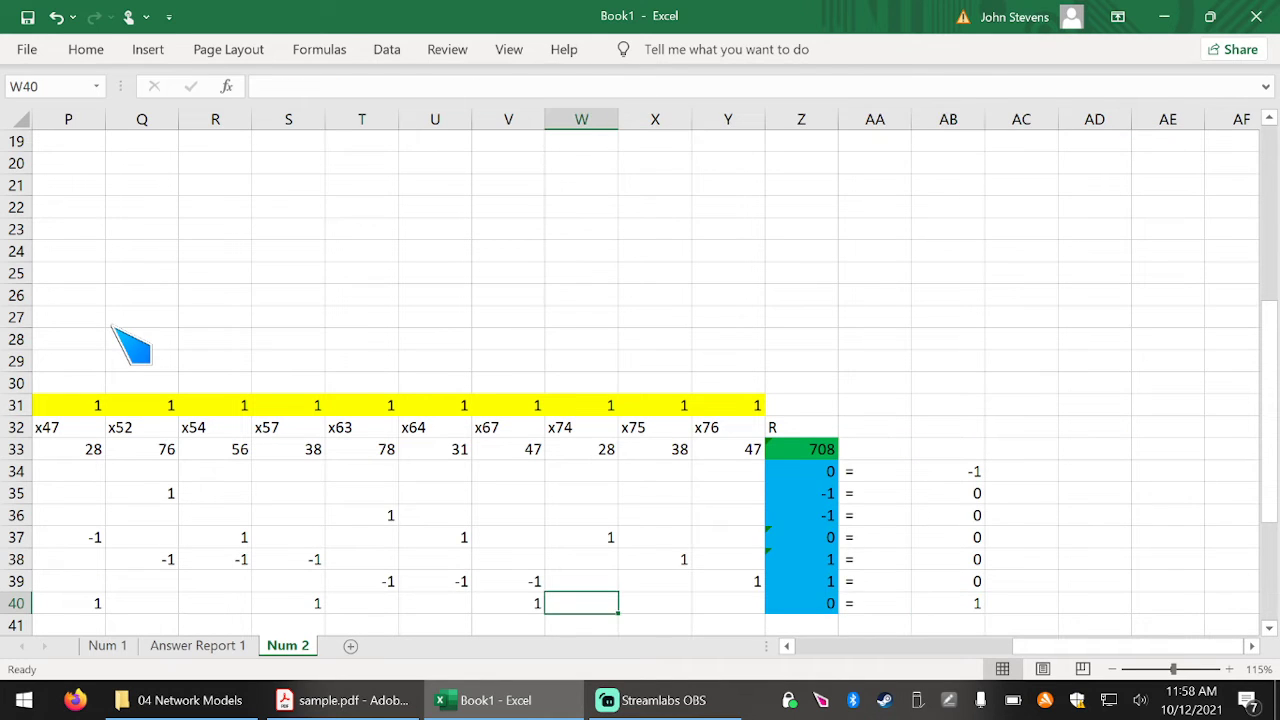
pyautogui.write('-1')
pyautogui.press('Right')
pyautogui.write('-1')
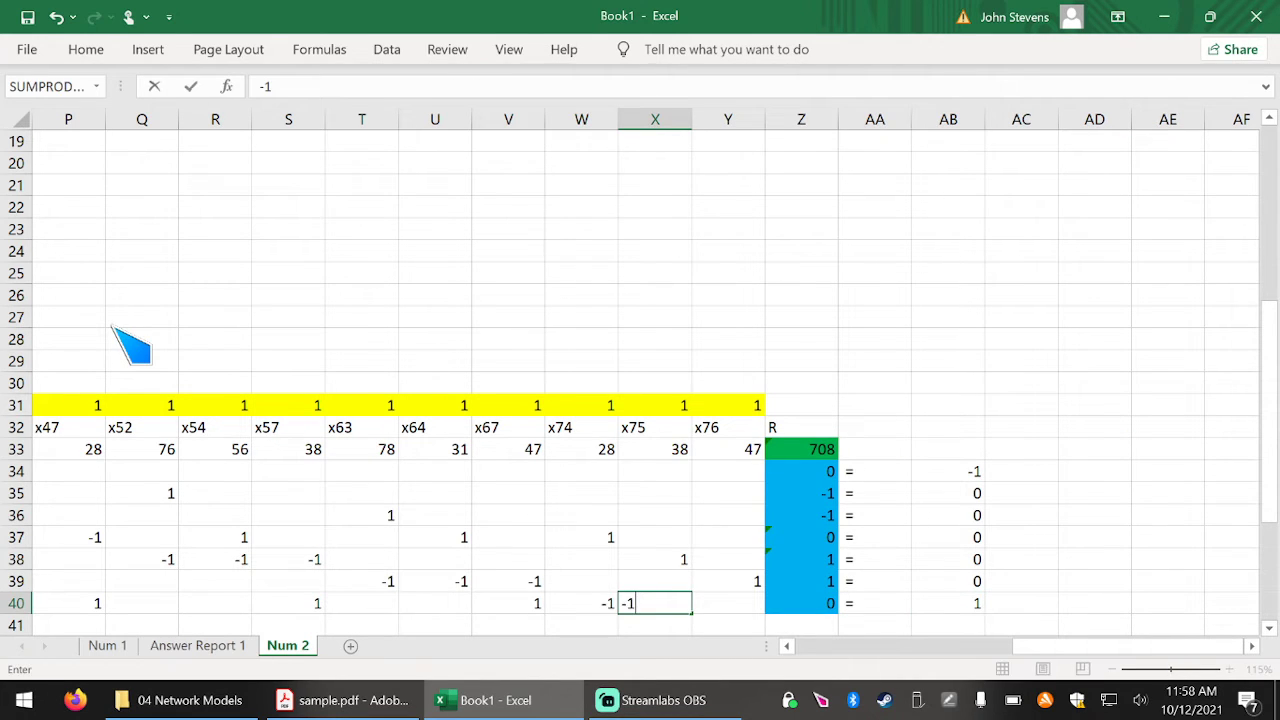
pyautogui.press('Right')
pyautogui.write('-1')
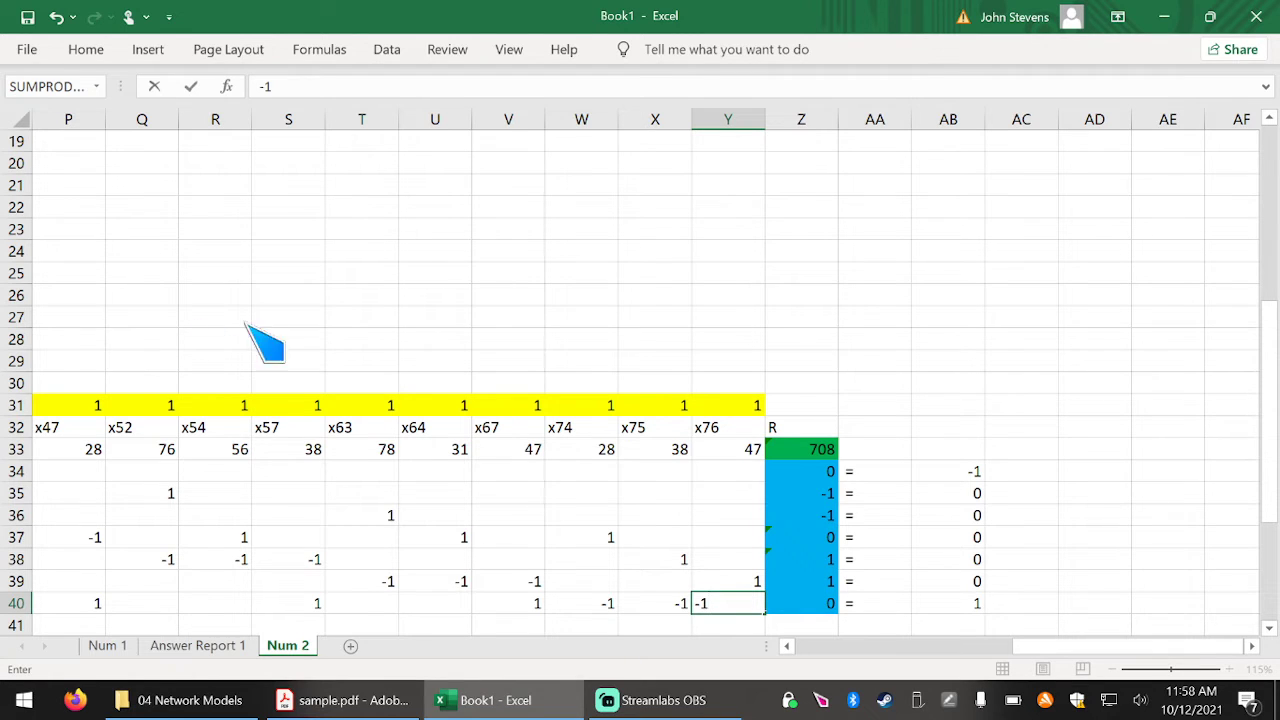
pyautogui.click(577, 318)
# Extend both ranges of the objective function's SUMPRODUCT formula in Z33 through column Y, giving B31:Y31 and B33:Y33.
pyautogui.doubleClick(803, 452)
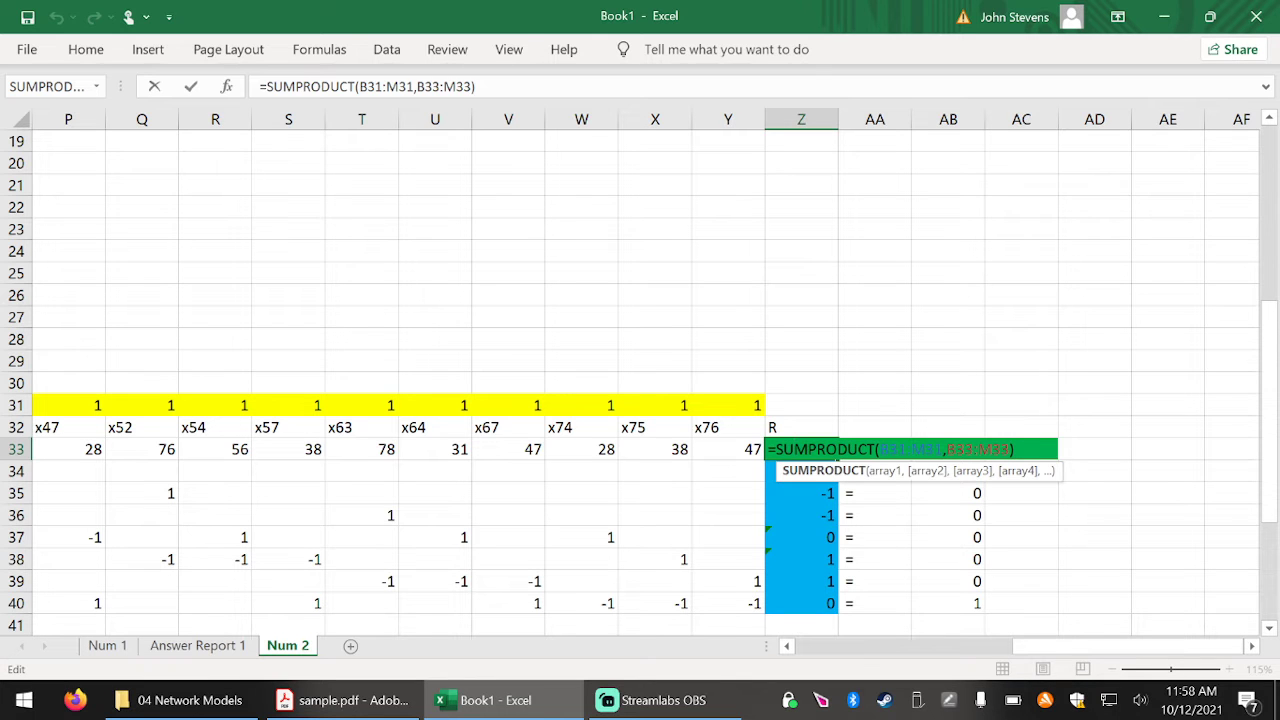
pyautogui.moveTo(1020, 648); pyautogui.dragTo(812, 649)
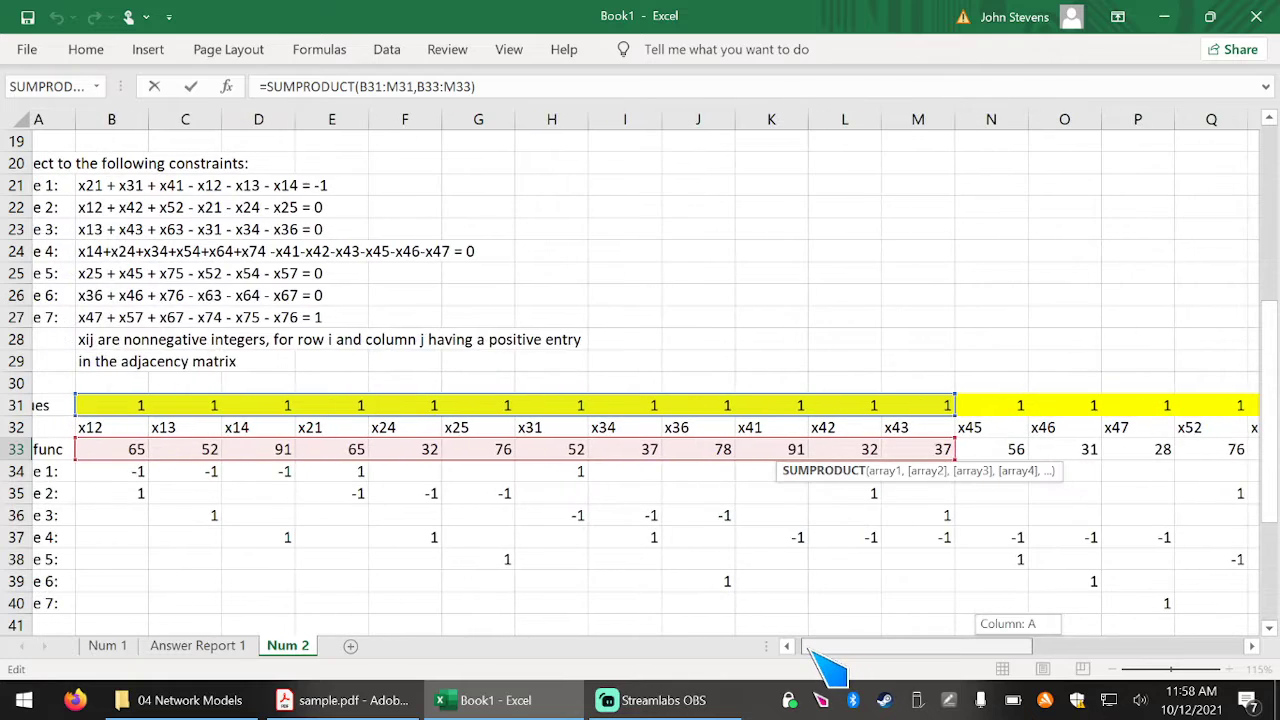
pyautogui.moveTo(990, 423); pyautogui.dragTo(913, 419)
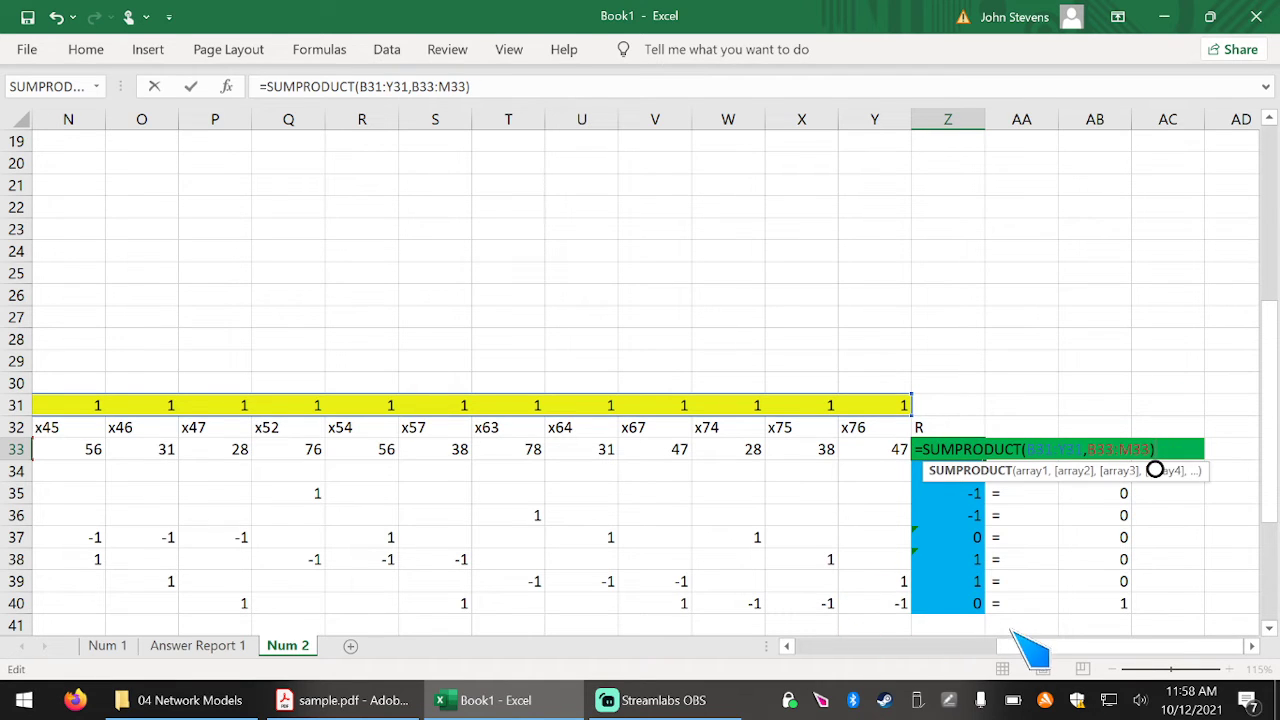
pyautogui.moveTo(1030, 647); pyautogui.dragTo(880, 646)
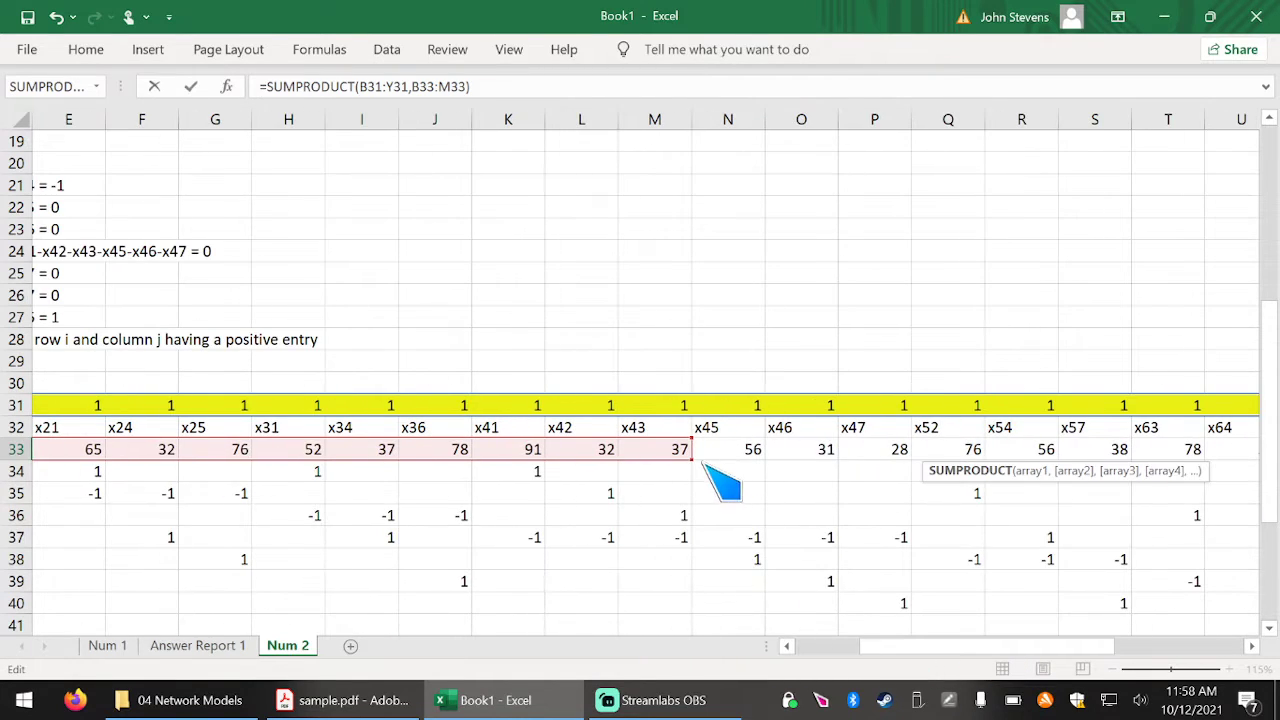
pyautogui.moveTo(771, 463); pyautogui.dragTo(692, 465)
pyautogui.press('Return')
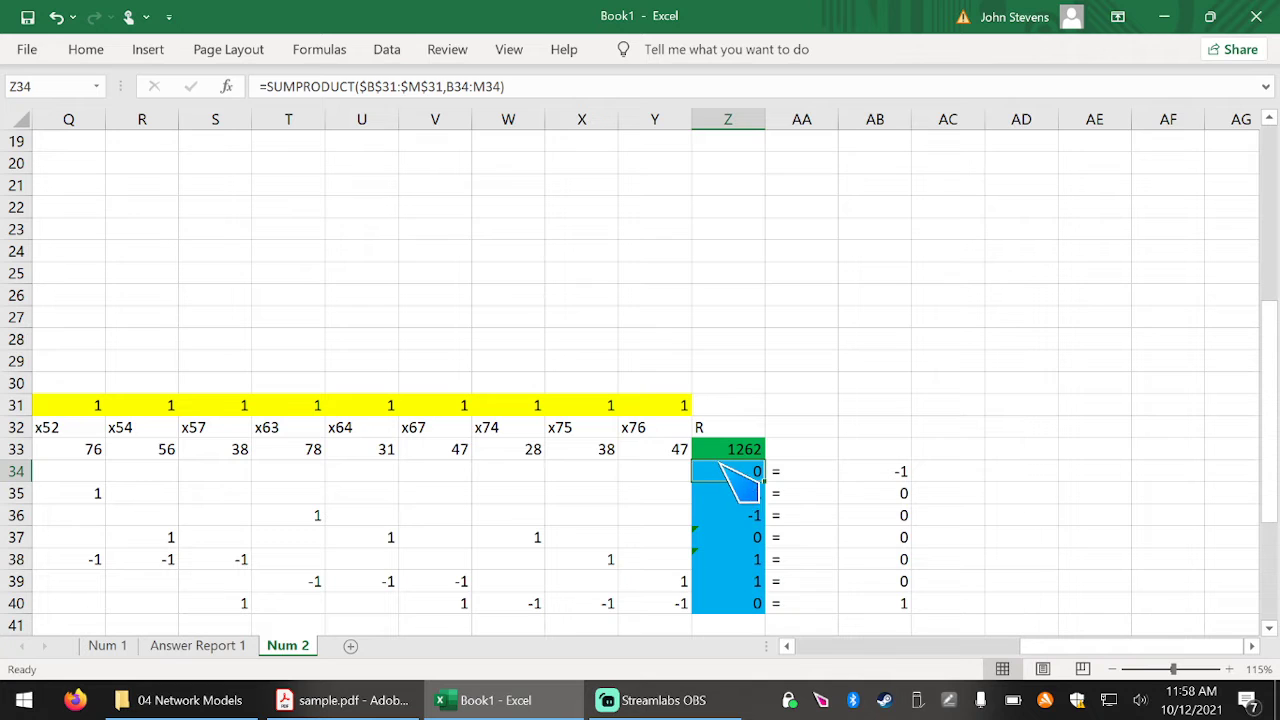
# Change the Node 1 formula in Z34 to =SUMPRODUCT($B$31:$Y$31,B34:Y34) and fill it down through Z40.
pyautogui.doubleClick(720, 464)
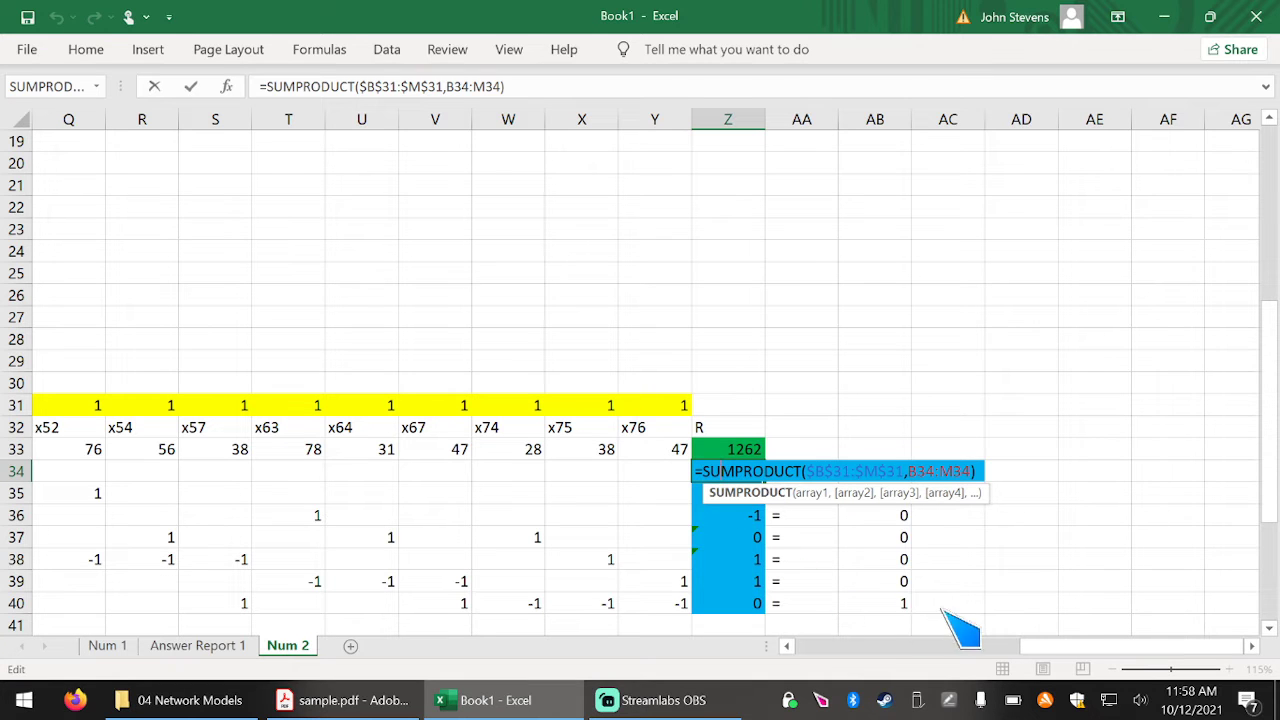
pyautogui.moveTo(1025, 645); pyautogui.dragTo(860, 628)
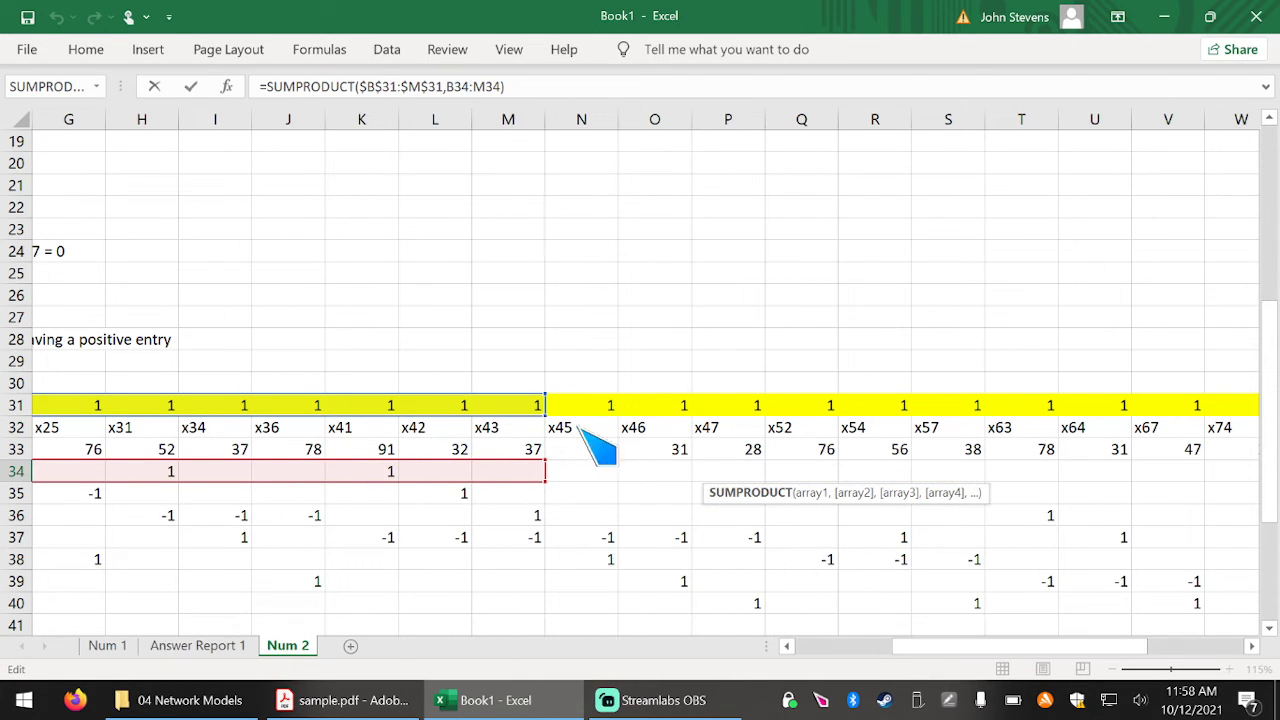
pyautogui.moveTo(549, 418); pyautogui.dragTo(980, 420)
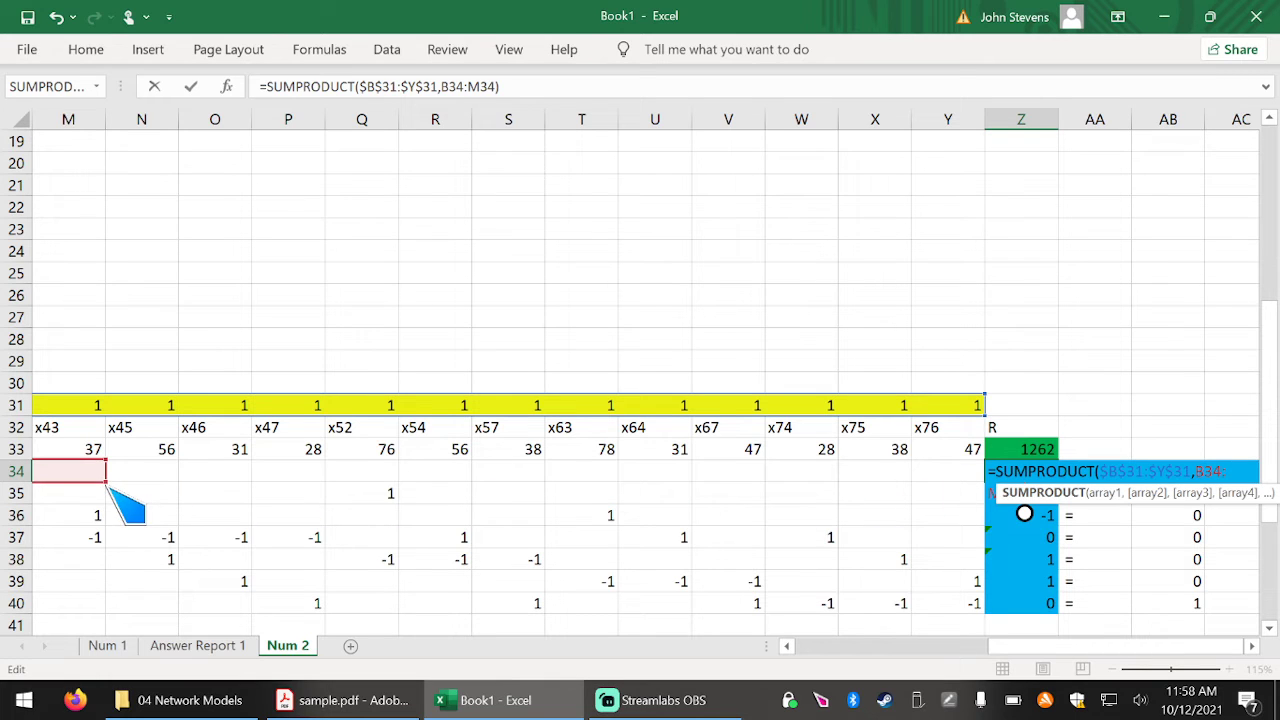
pyautogui.moveTo(110, 488); pyautogui.dragTo(971, 485)
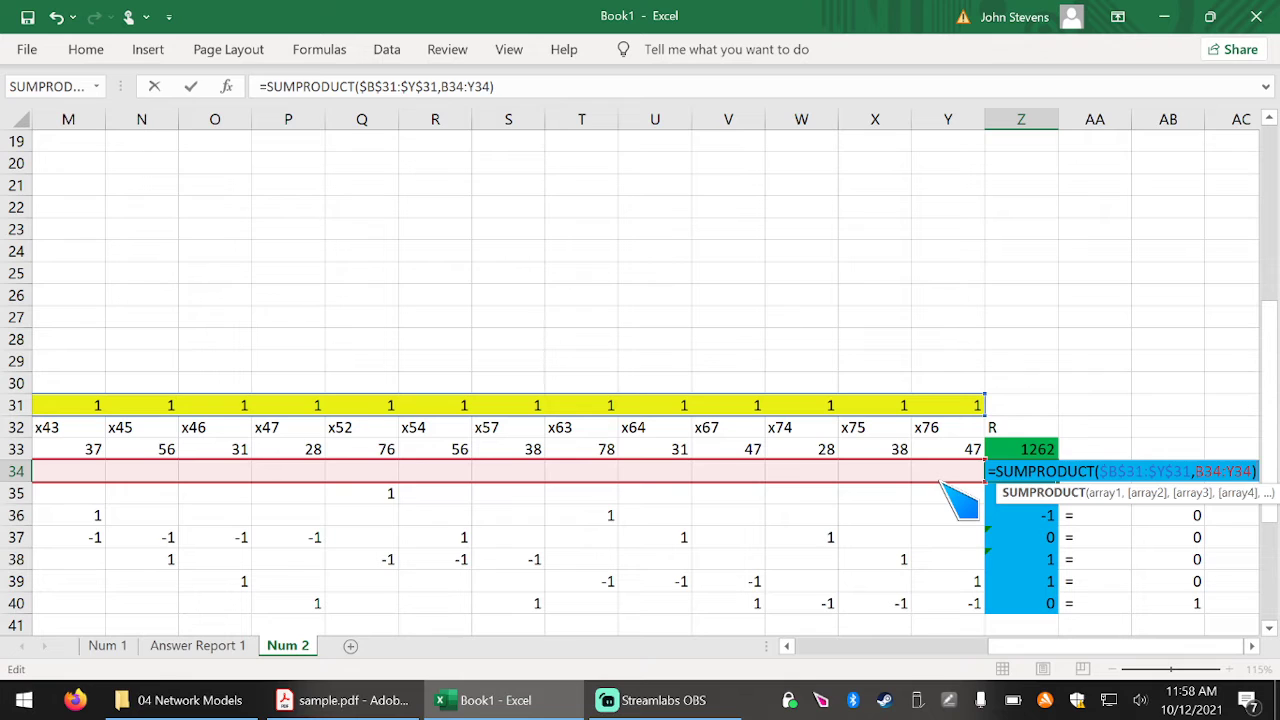
pyautogui.press('Return')
pyautogui.click(1010, 474)
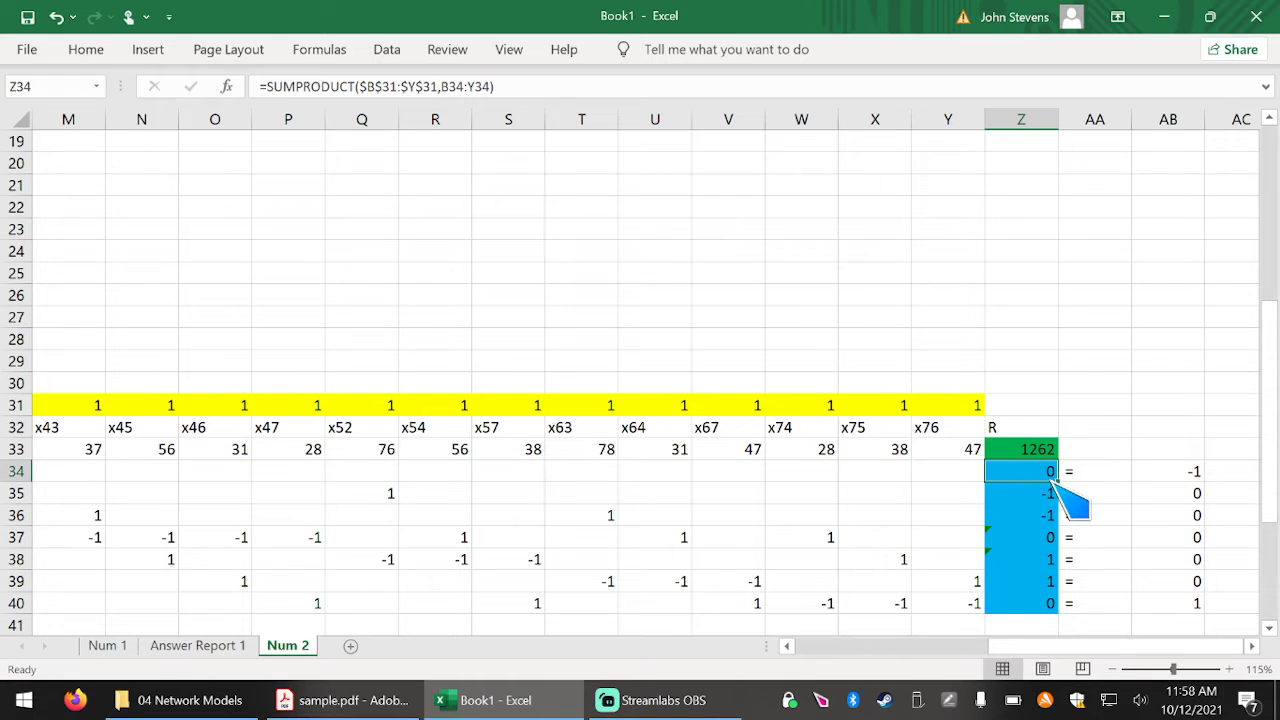
pyautogui.moveTo(1058, 481); pyautogui.dragTo(1053, 601)
# Check the cell ranges in the SUMPRODUCT formulas of Z37 and Z40, leaving both formulas unedited.
pyautogui.doubleClick(1027, 539)
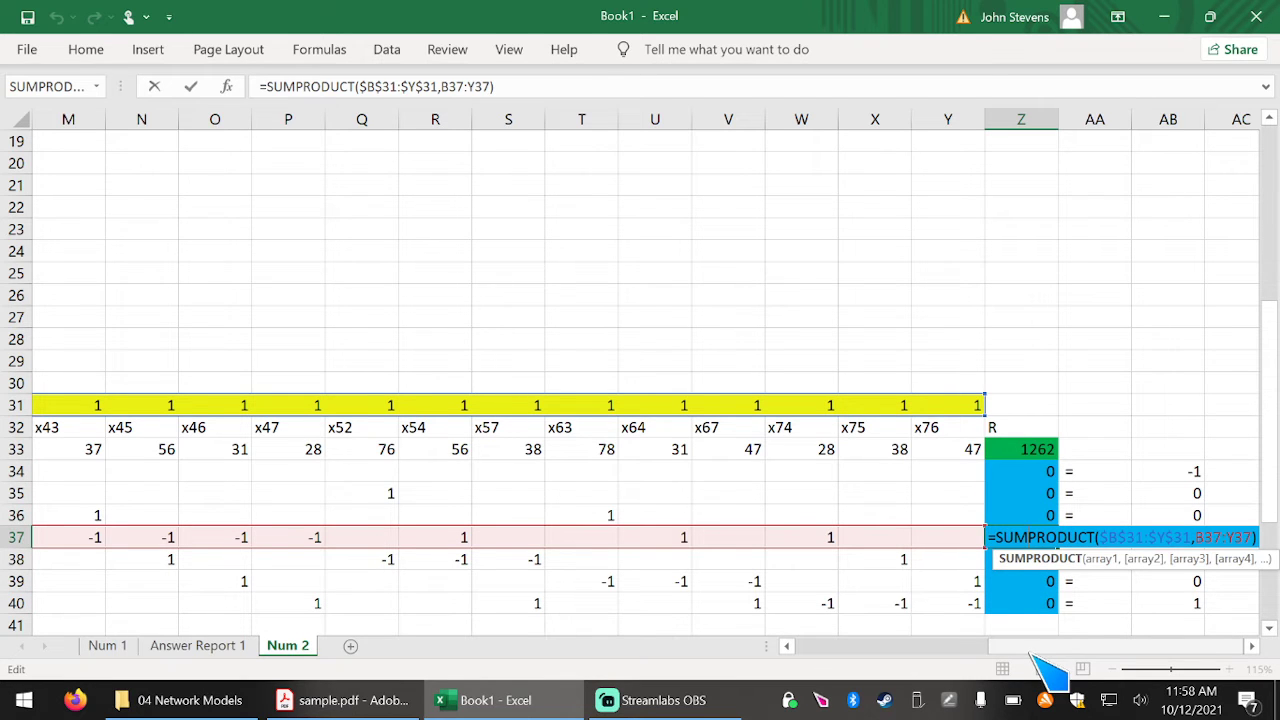
pyautogui.moveTo(1035, 660); pyautogui.dragTo(1100, 660)
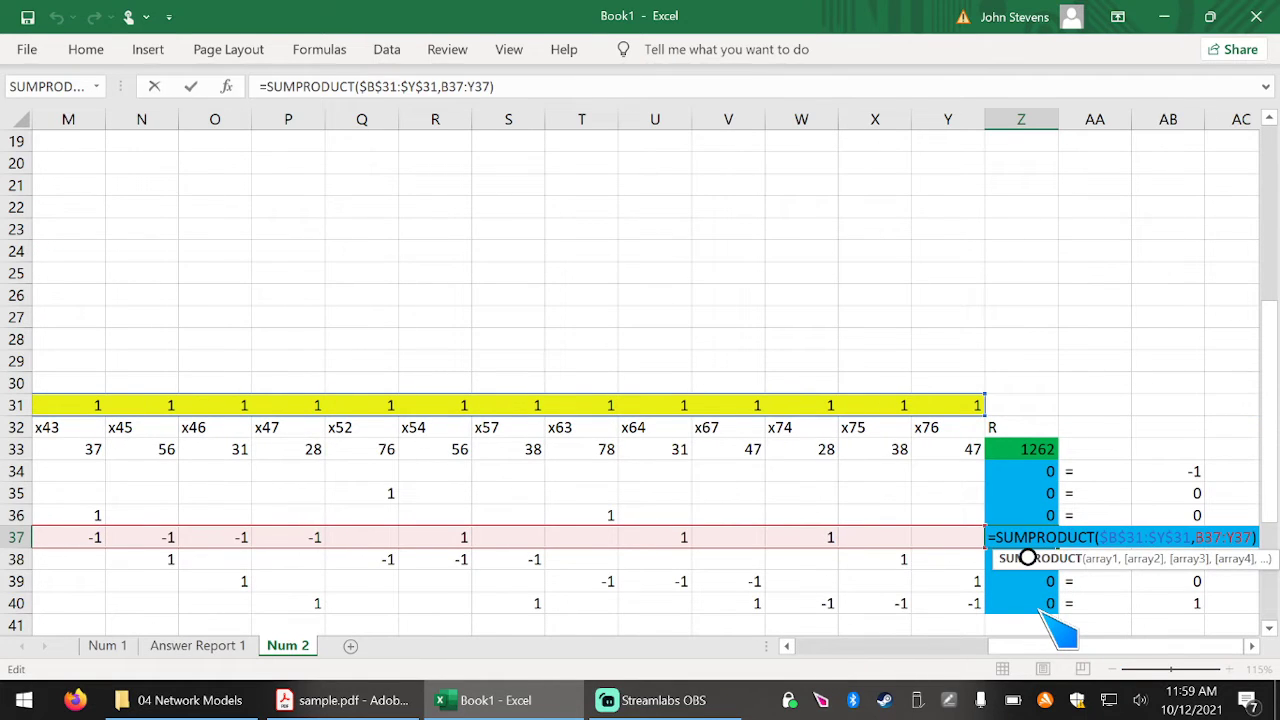
pyautogui.press('Escape')
pyautogui.doubleClick(1040, 605)
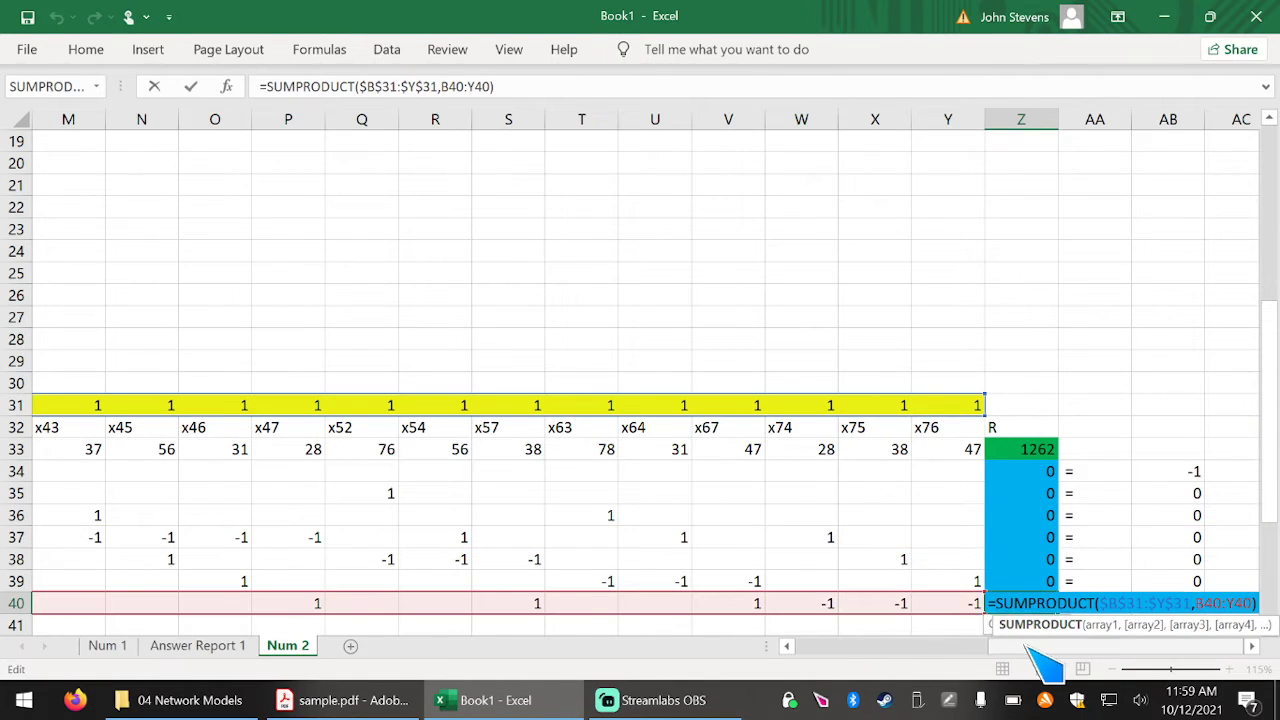
pyautogui.moveTo(1030, 650); pyautogui.dragTo(1140, 660)
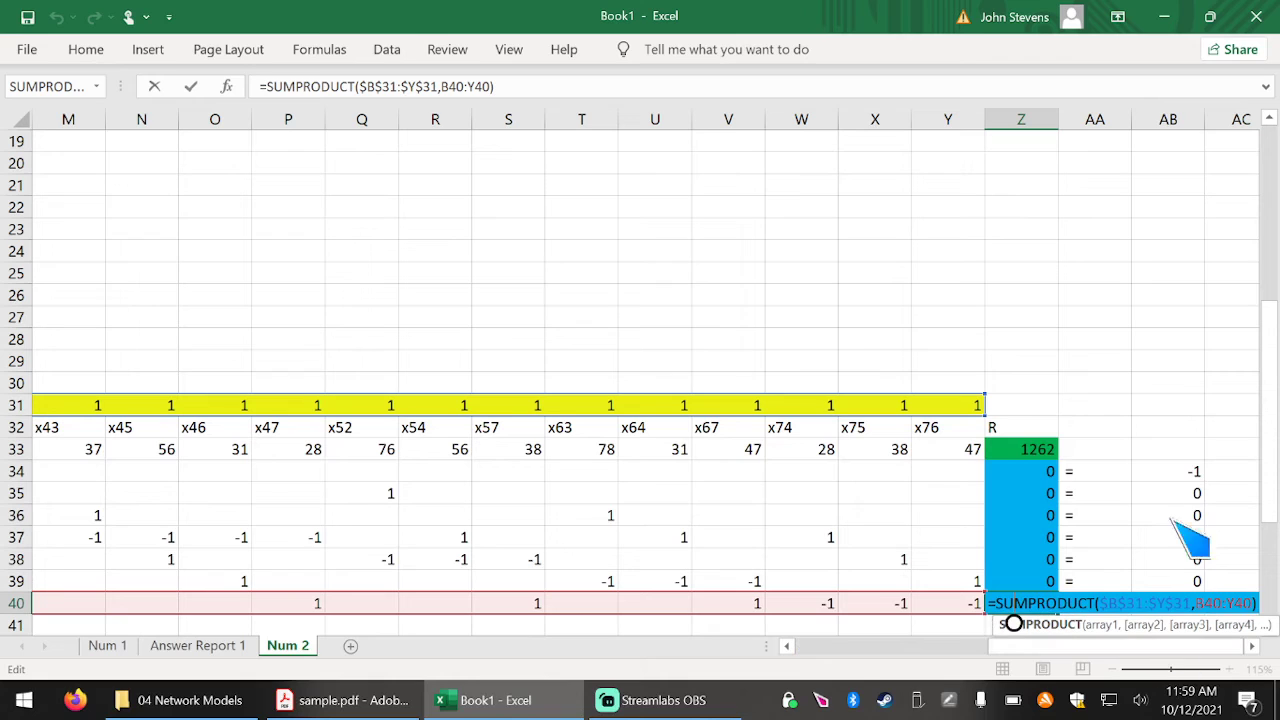
pyautogui.press('Escape')
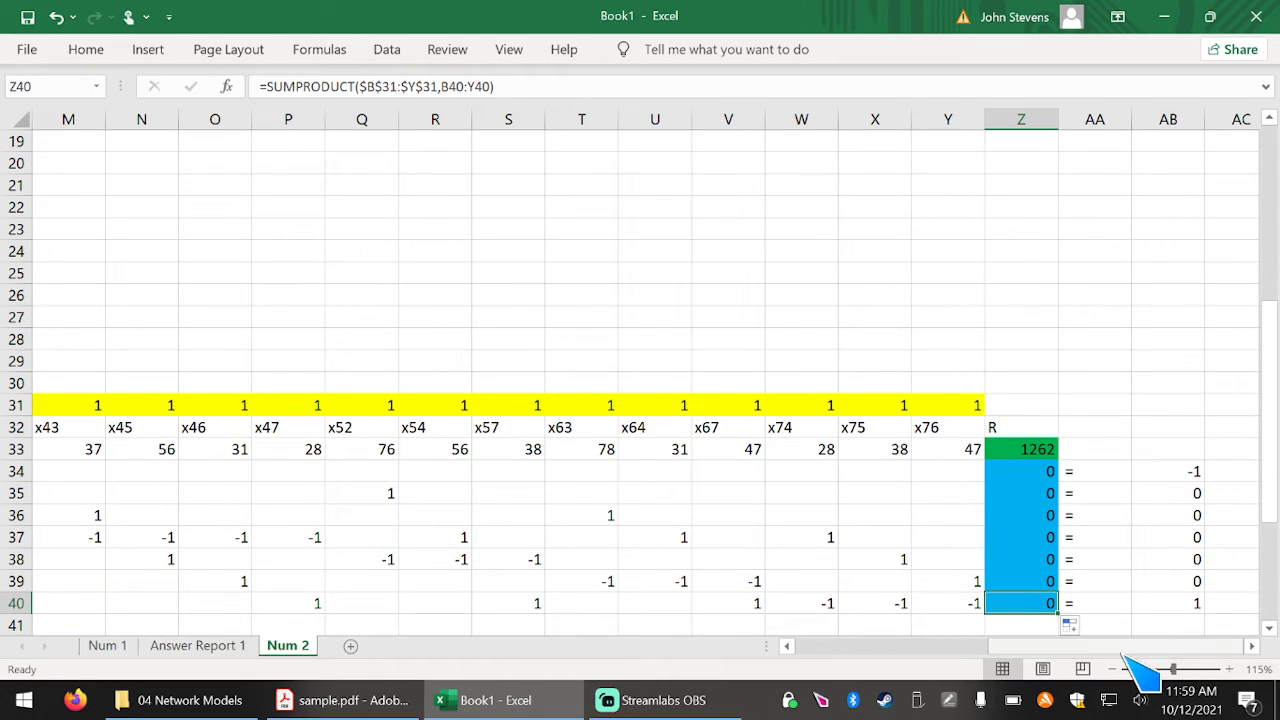
# Reset all Solver options and cell selections for the Num 2 sheet, and close the Solver parameters.
pyautogui.moveTo(1140, 650); pyautogui.dragTo(790, 652)
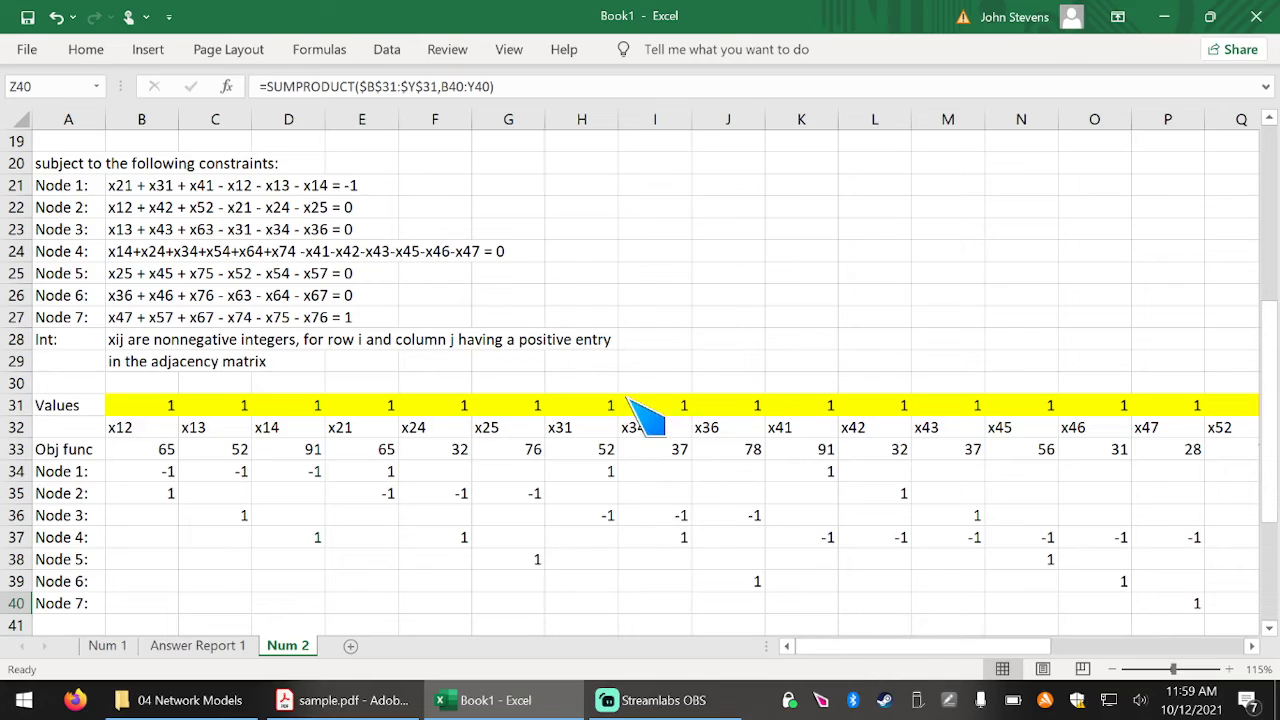
pyautogui.click(648, 334)
pyautogui.click(386, 49)
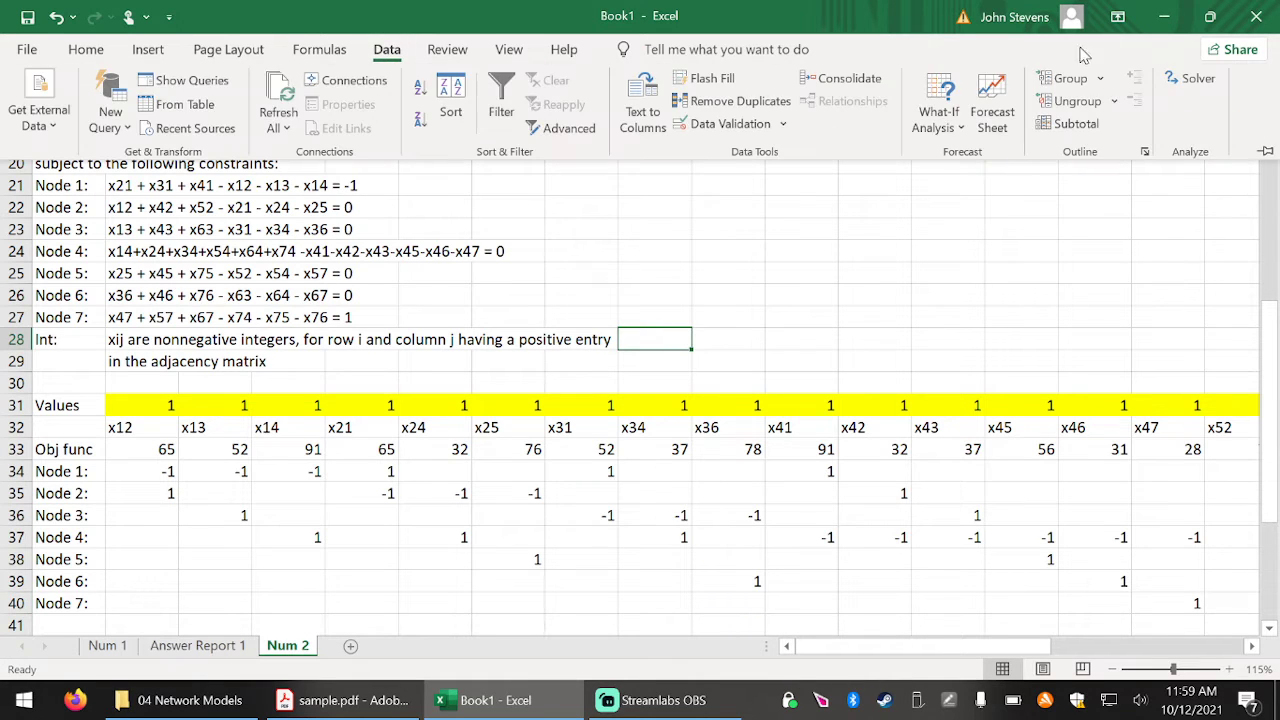
pyautogui.click(1194, 80)
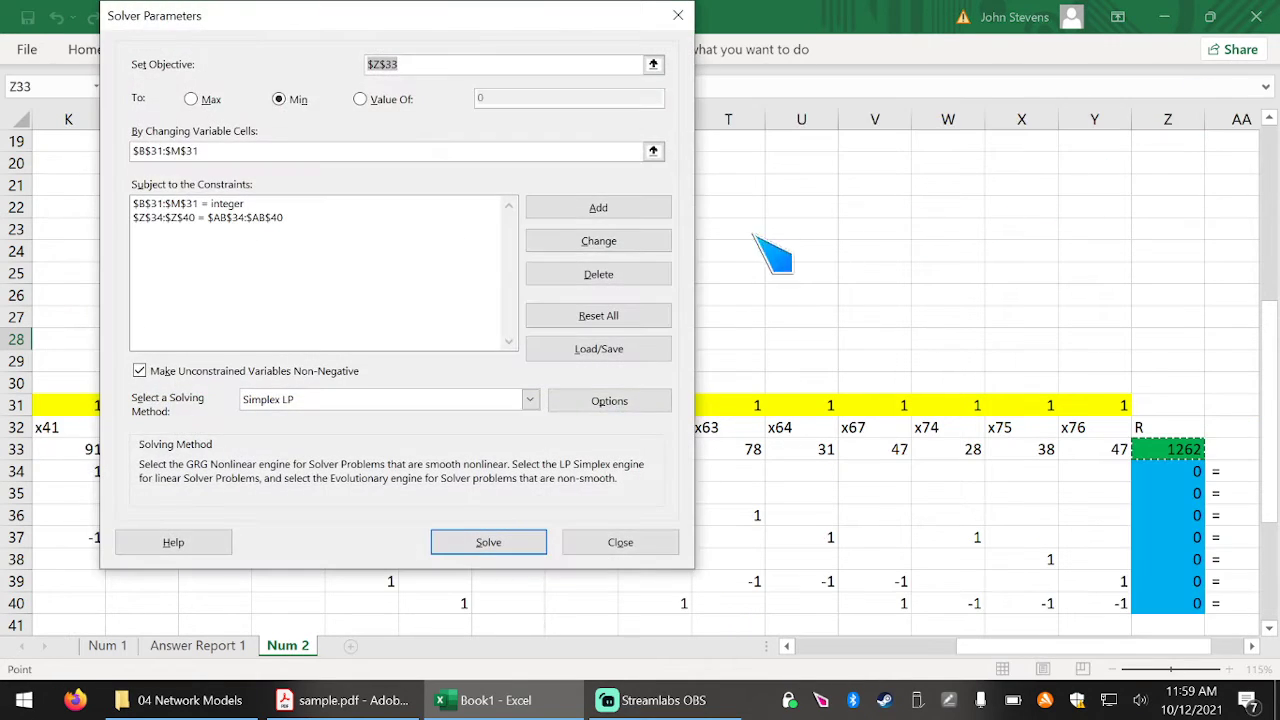
pyautogui.click(590, 318)
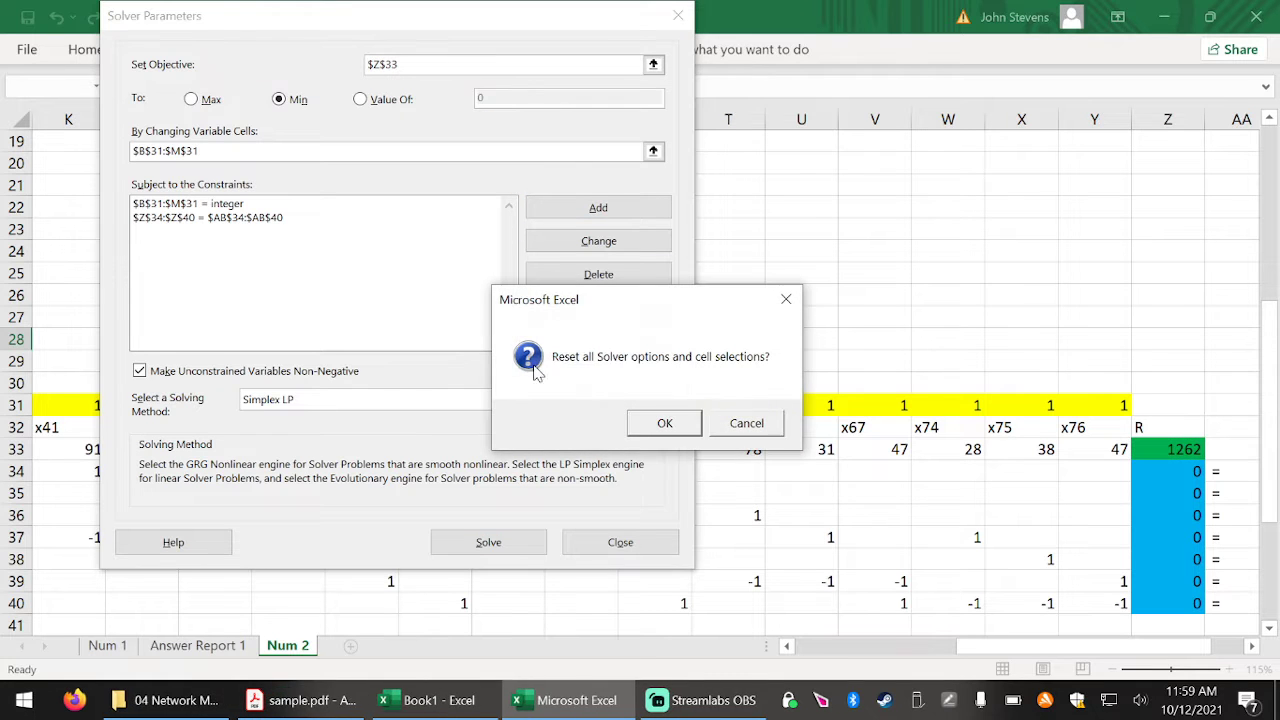
pyautogui.click(658, 423)
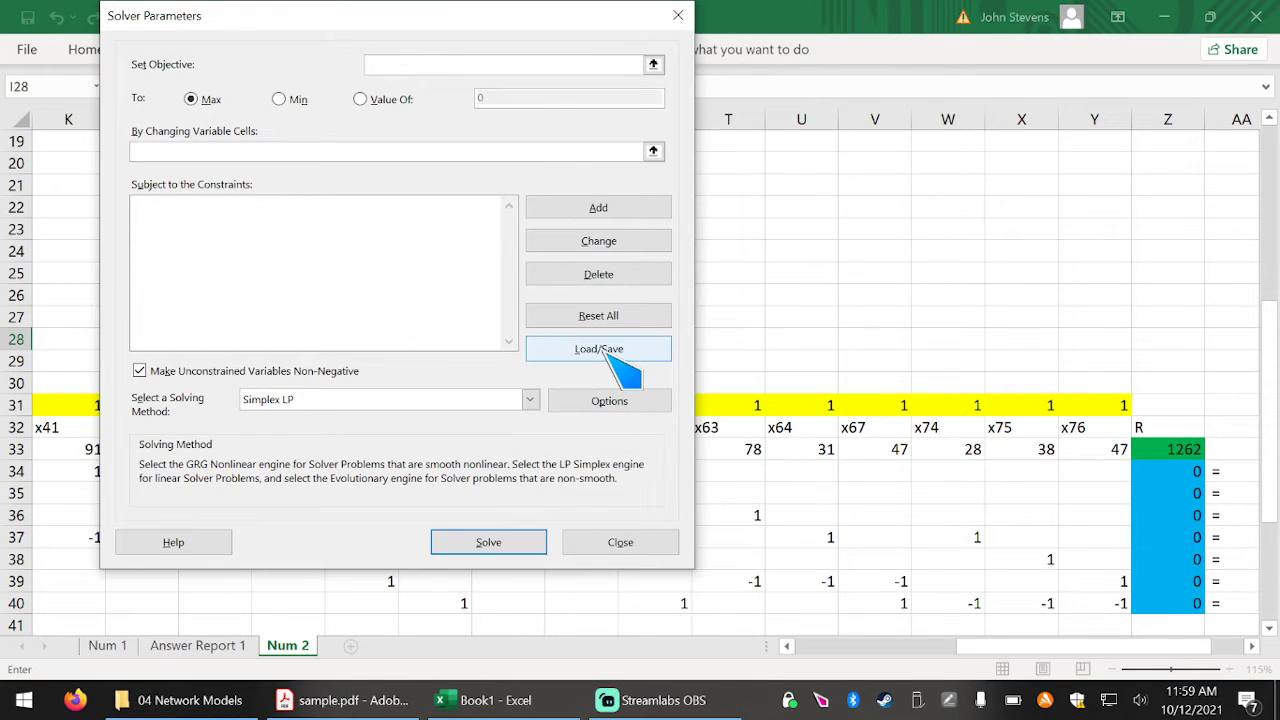
pyautogui.click(612, 542)
# Review the solved model and the shortest-route statement on the Num 1 sheet, and return to Num 2.
pyautogui.click(112, 645)
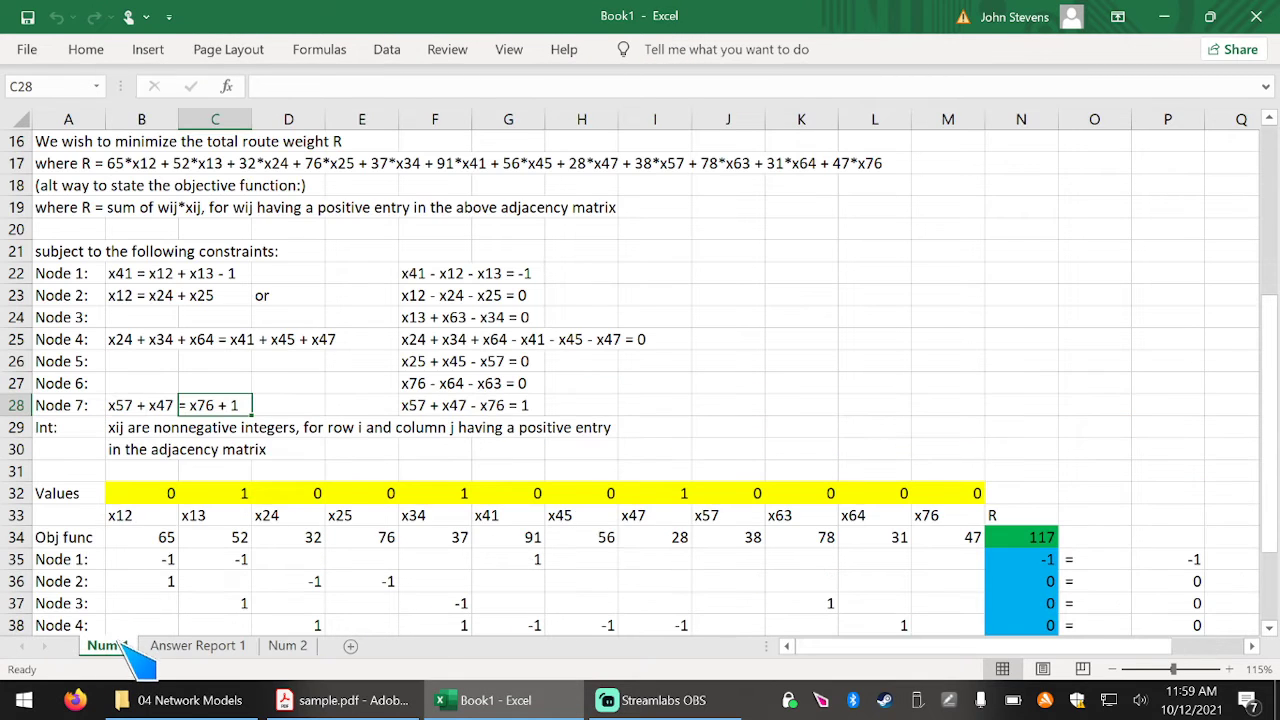
pyautogui.scroll(-5, 205, 532)
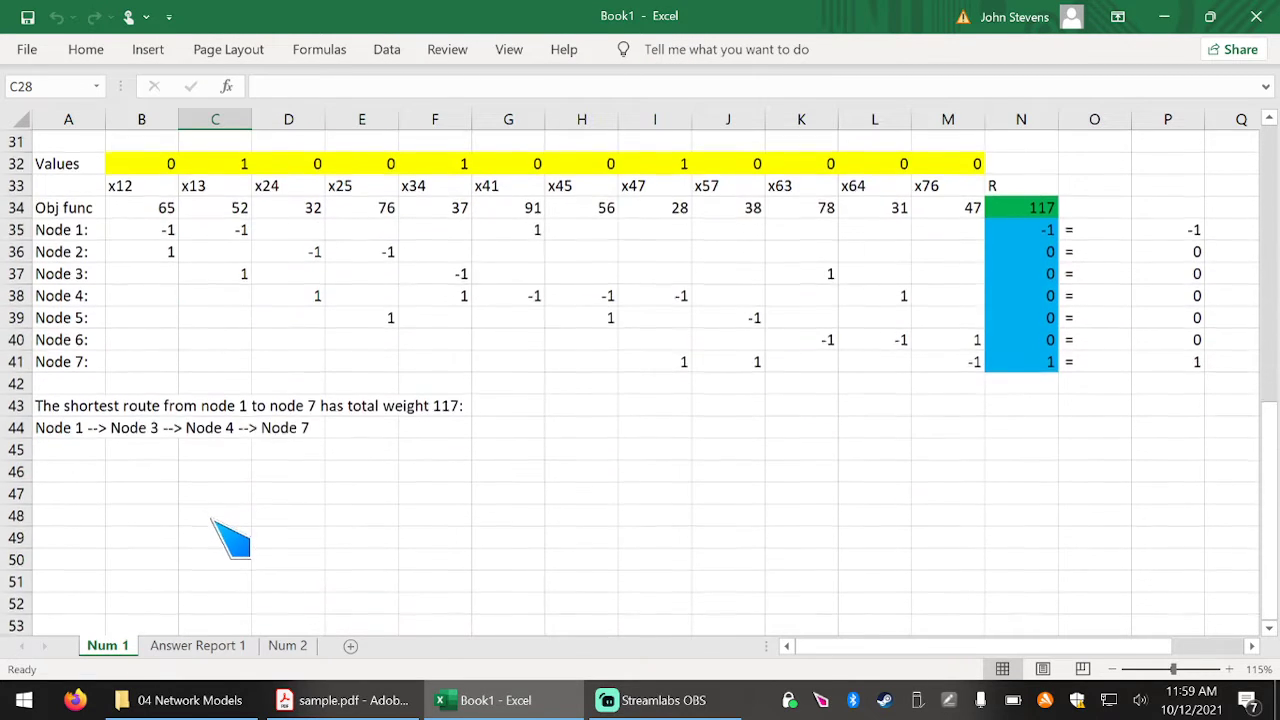
pyautogui.scroll(1, 214, 528)
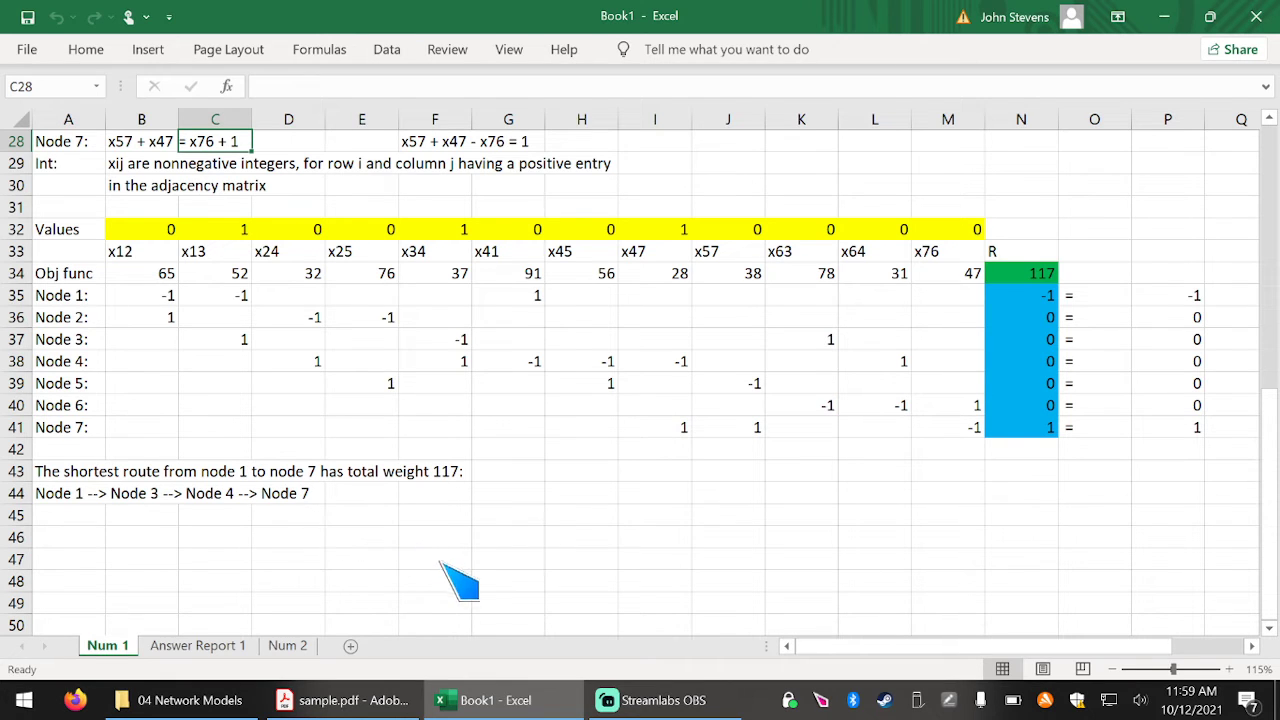
pyautogui.click(289, 646)
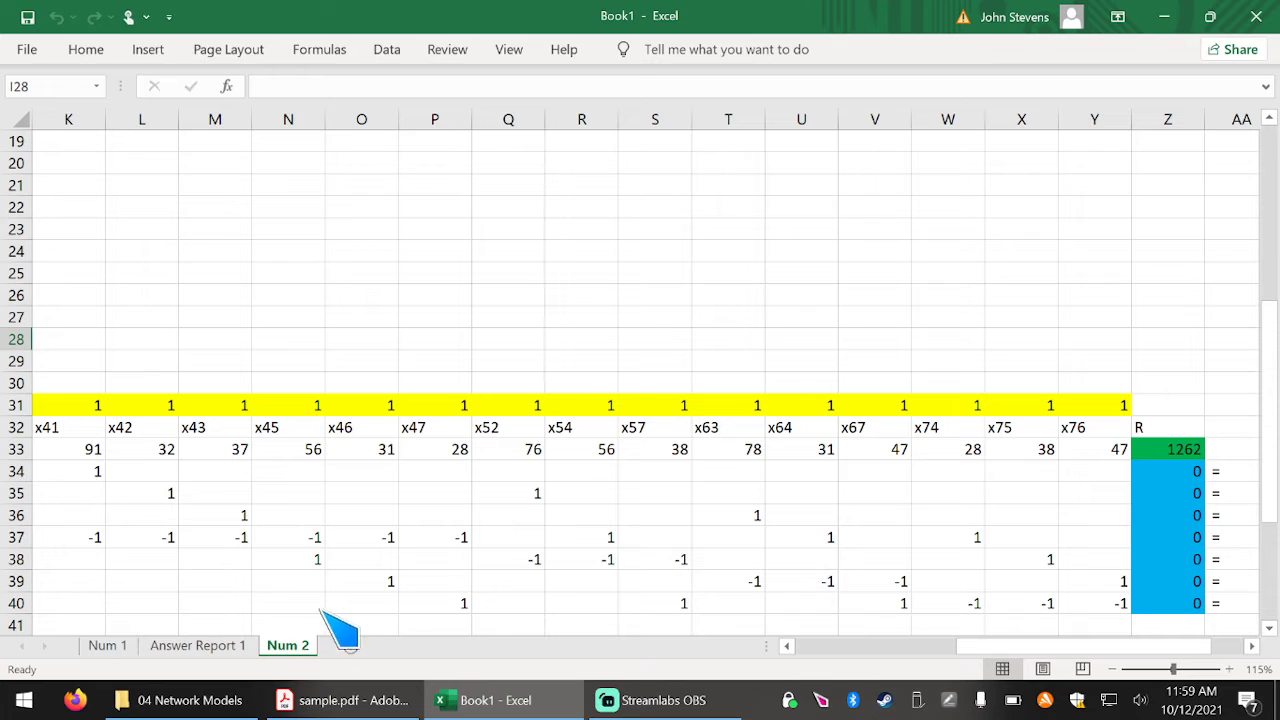
# Set the Solver objective to minimize the total route weight in cell Z33.
pyautogui.click(808, 646)
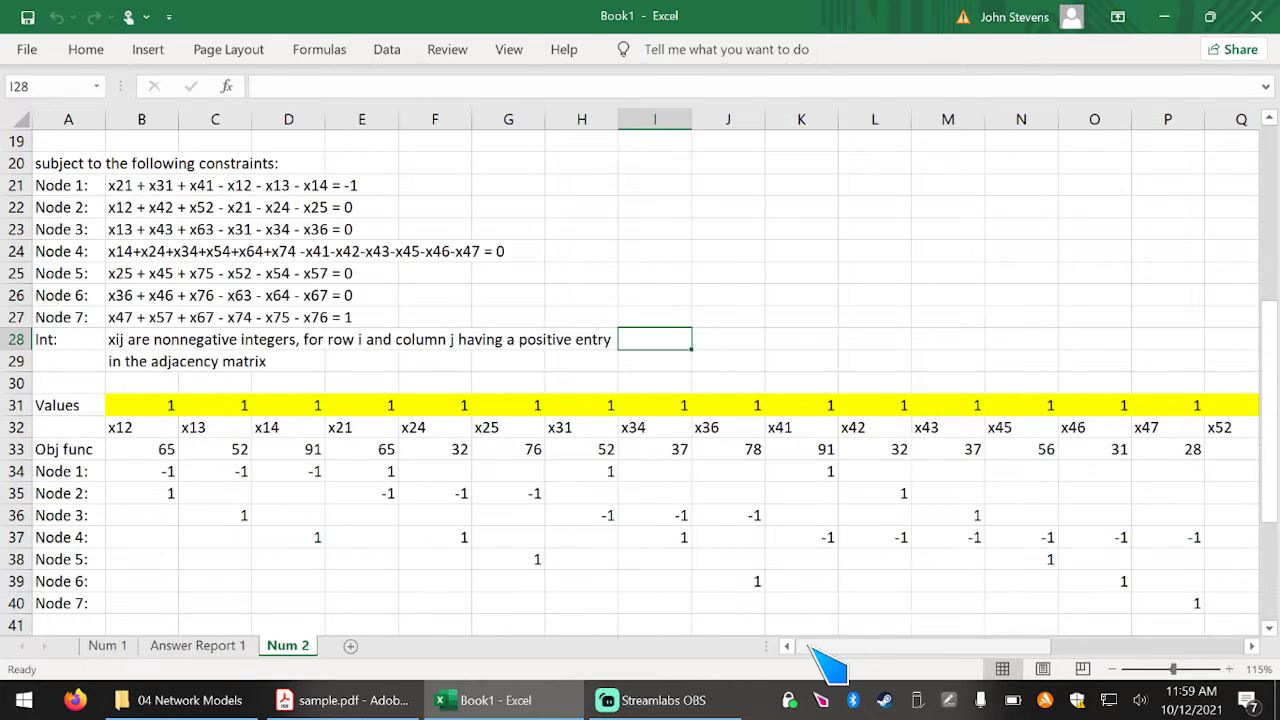
pyautogui.click(388, 50)
pyautogui.click(1200, 77)
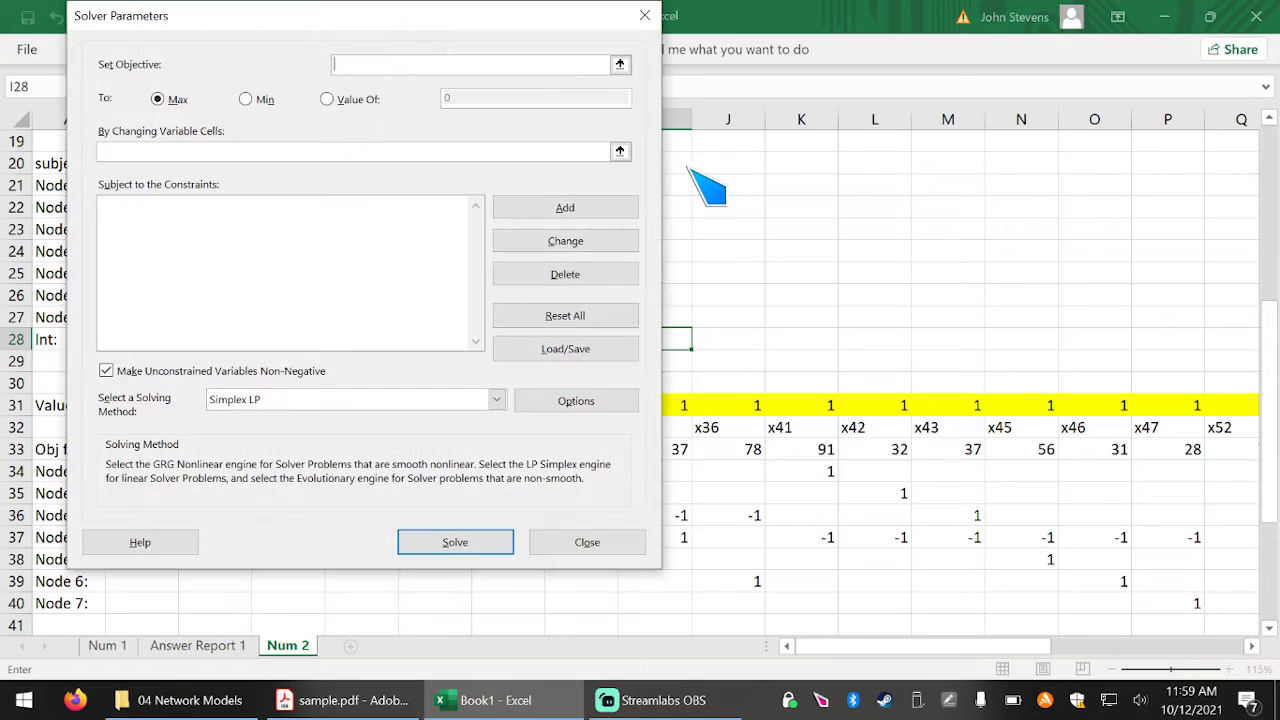
pyautogui.click(620, 64)
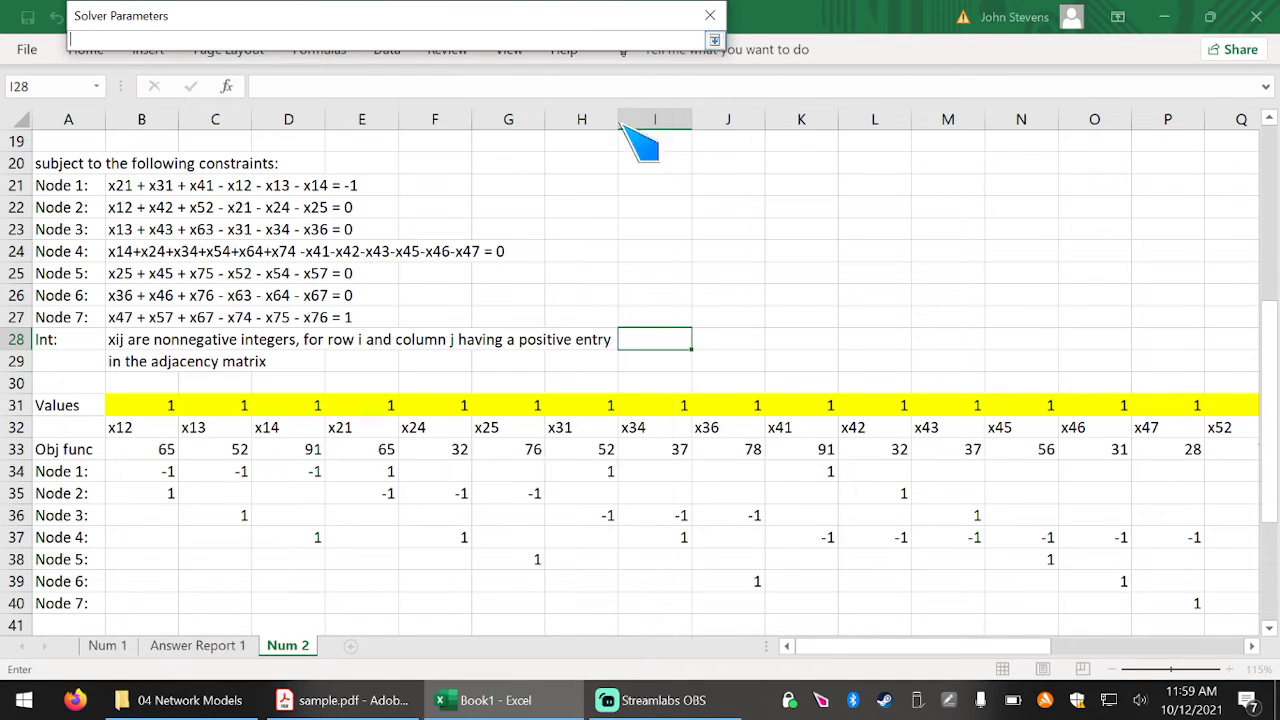
pyautogui.moveTo(823, 663); pyautogui.dragTo(1037, 666)
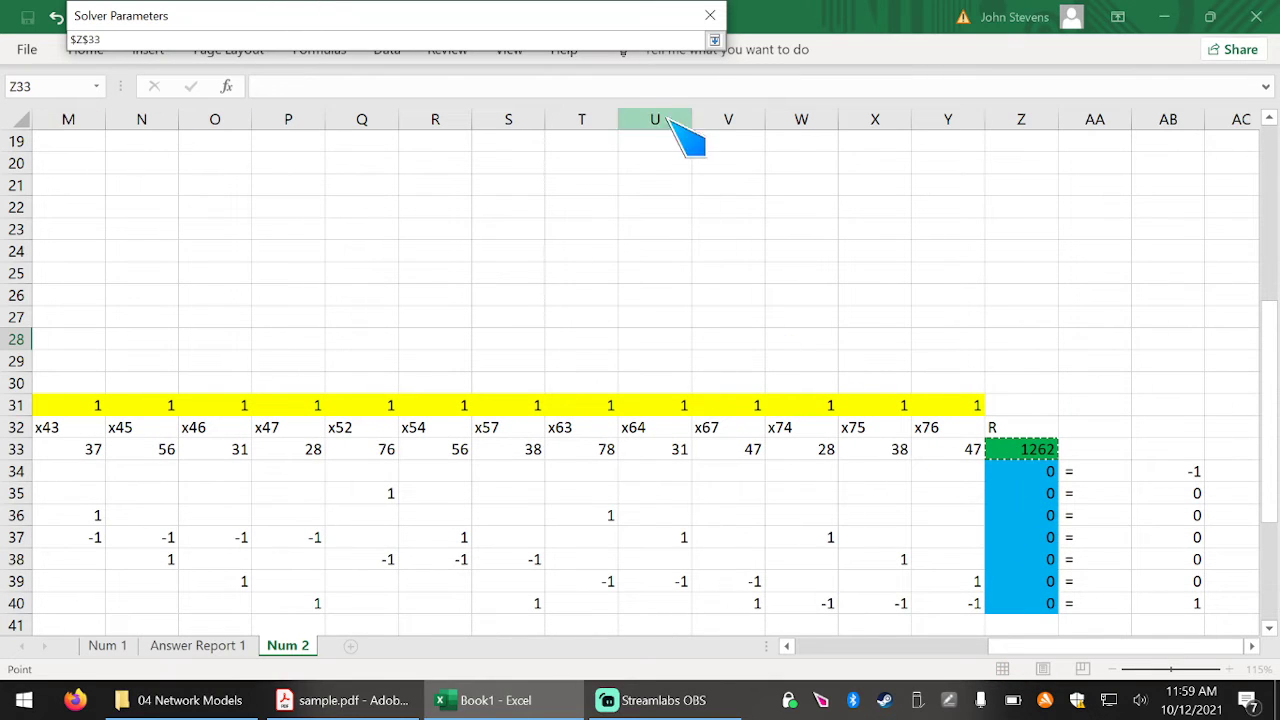
pyautogui.click(714, 40)
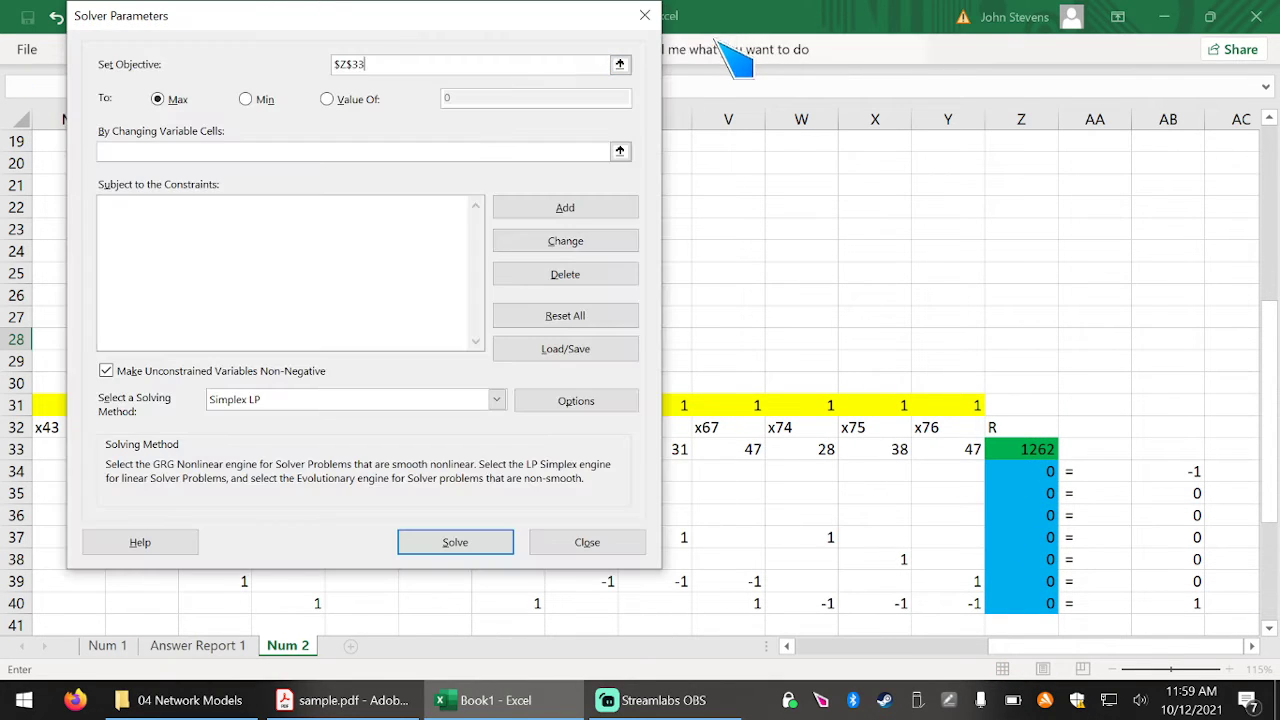
pyautogui.click(245, 99)
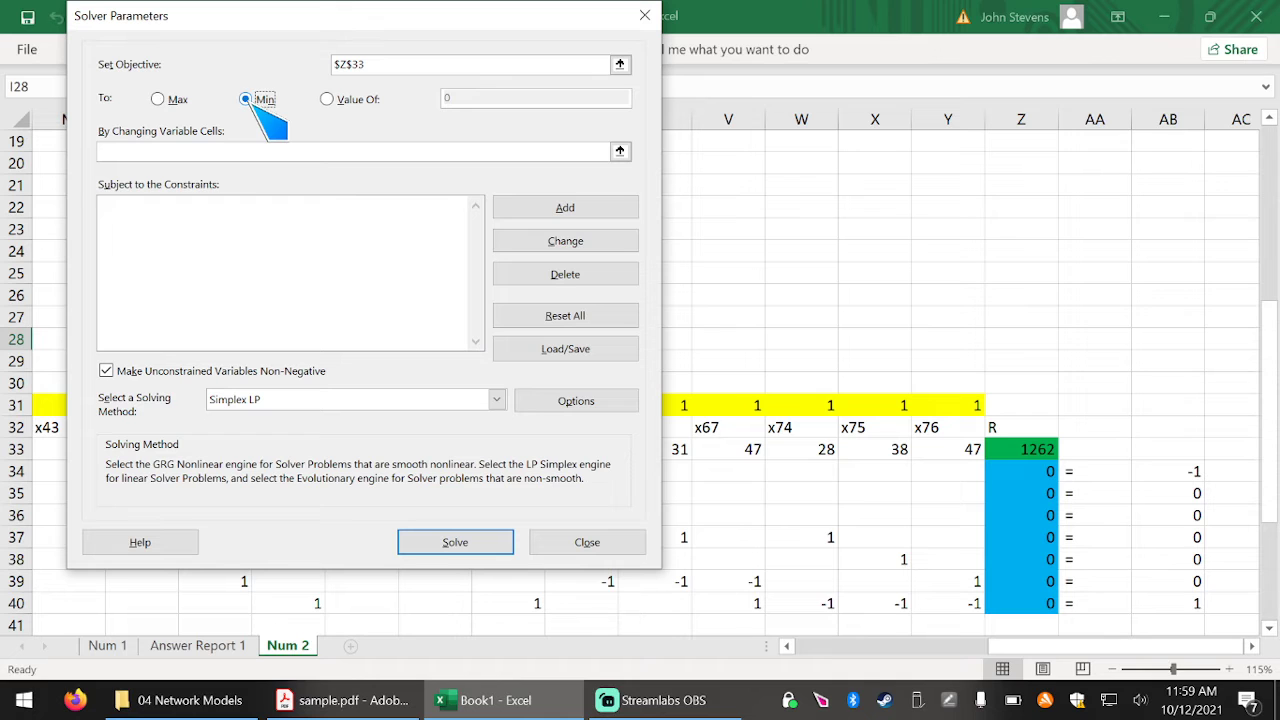
# Set the Solver's changing variable cells to the yellow Values range B31:Y31.
pyautogui.click(619, 151)
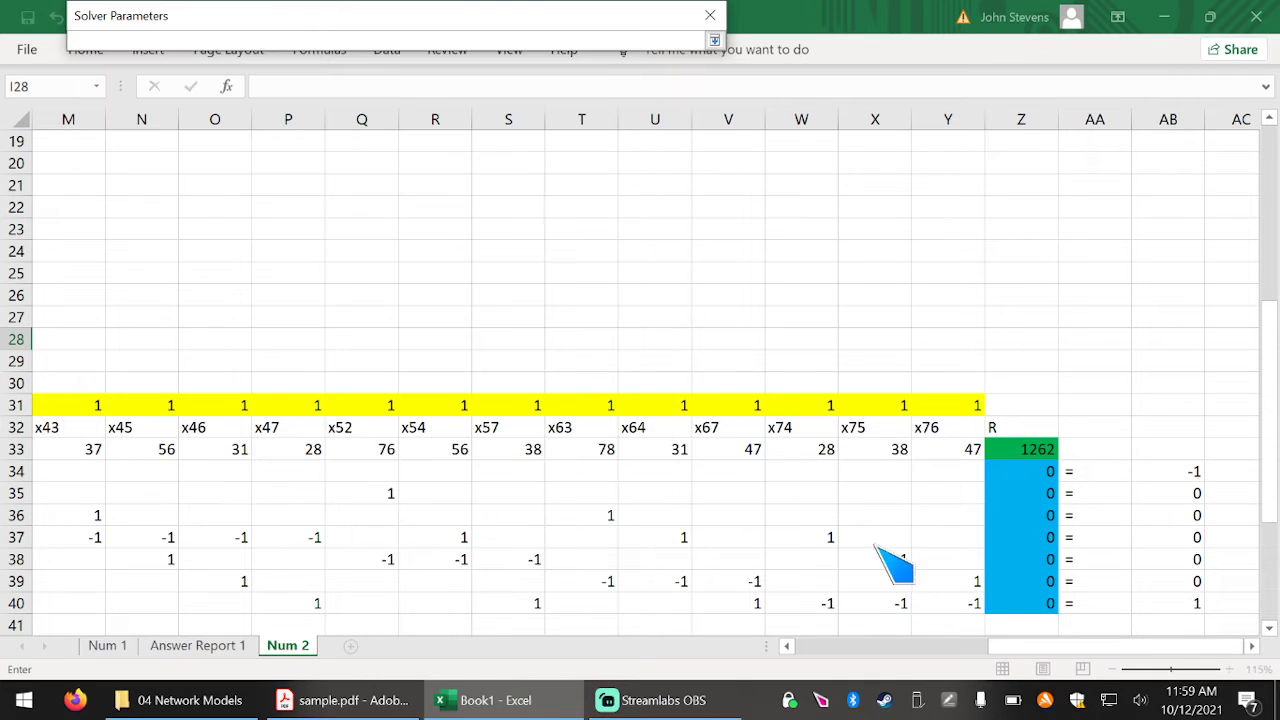
pyautogui.moveTo(1000, 648); pyautogui.dragTo(645, 592)
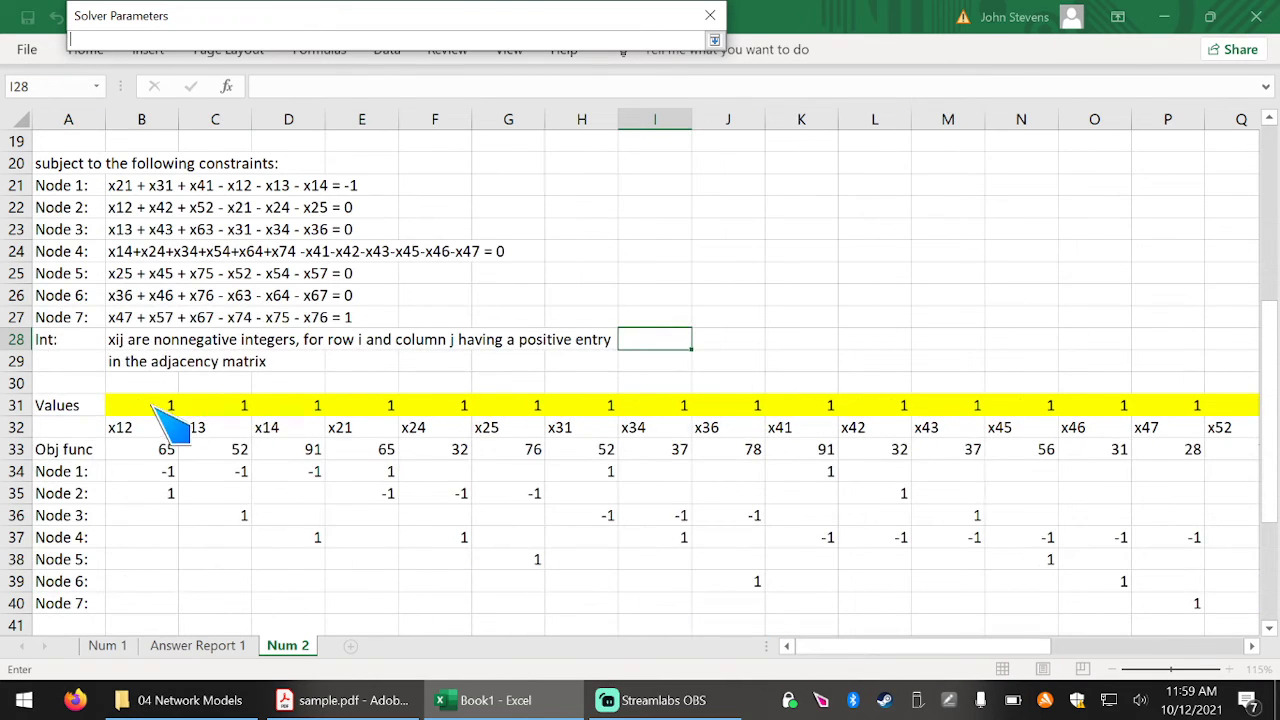
pyautogui.moveTo(152, 405); pyautogui.dragTo(1060, 410)
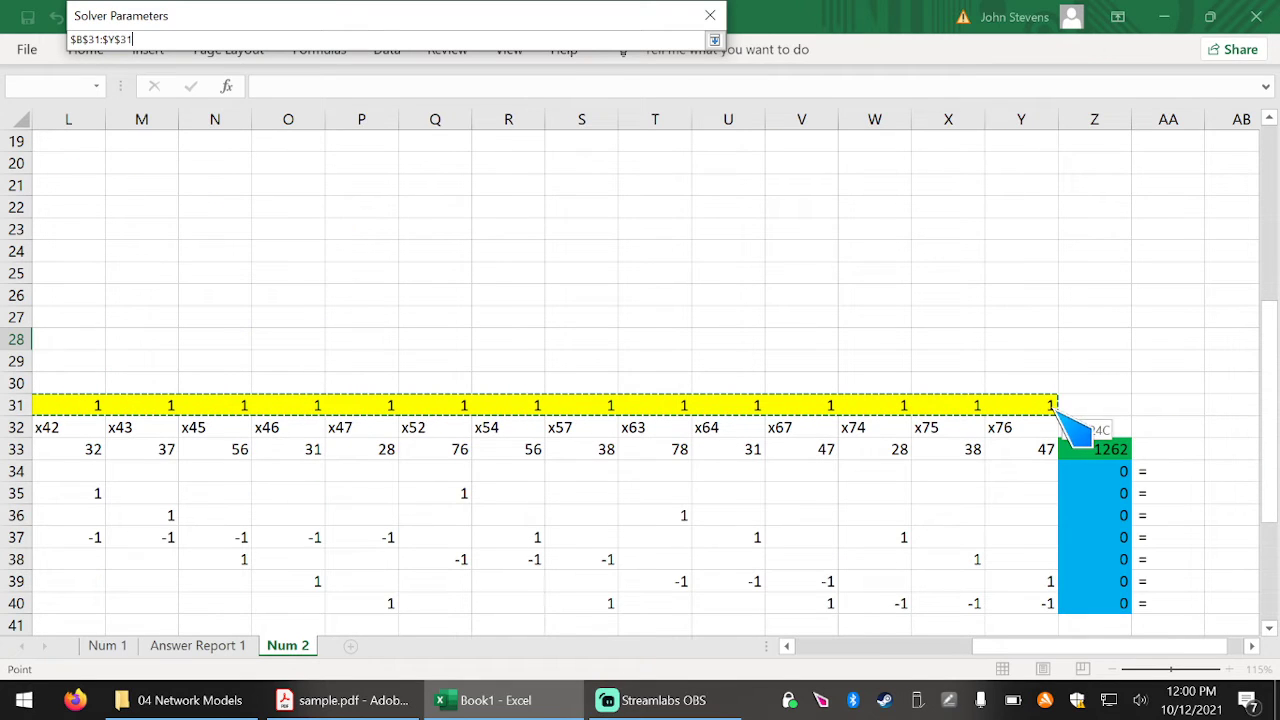
pyautogui.click(714, 39)
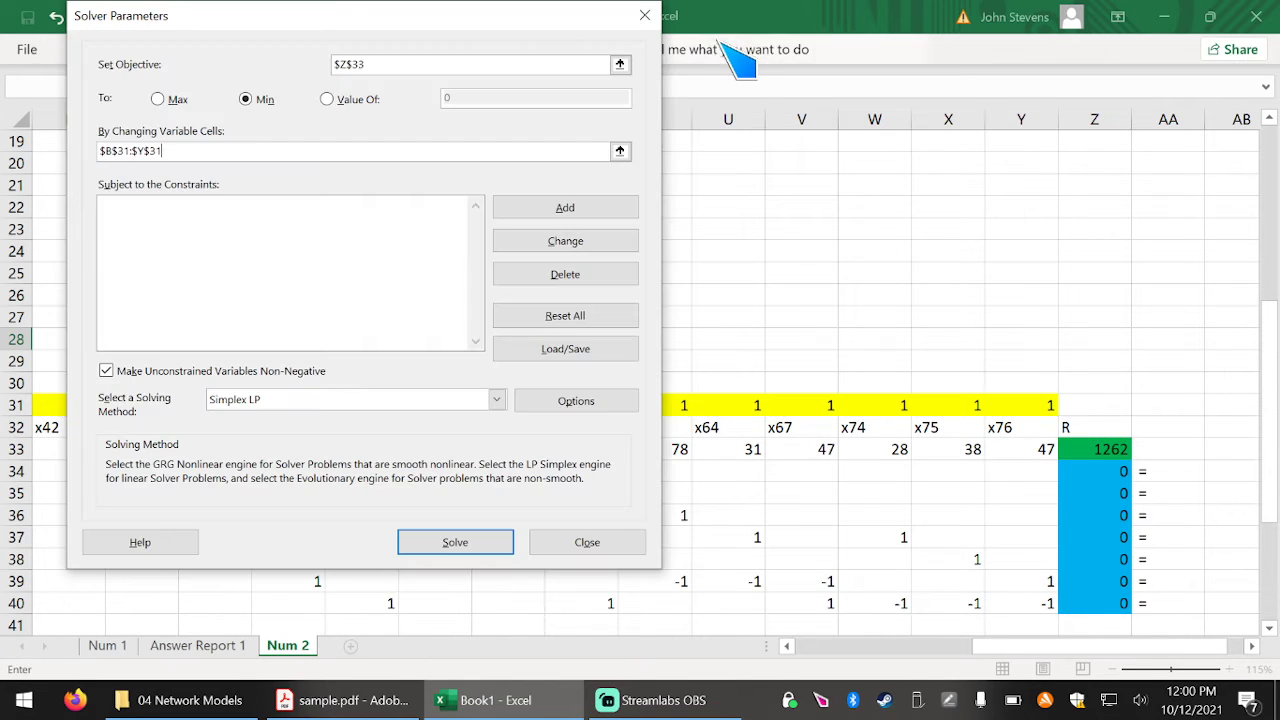
# Add a Solver constraint requiring the node results Z34:Z40 to equal the right-hand sides AB34:AB40.
pyautogui.click(588, 207)
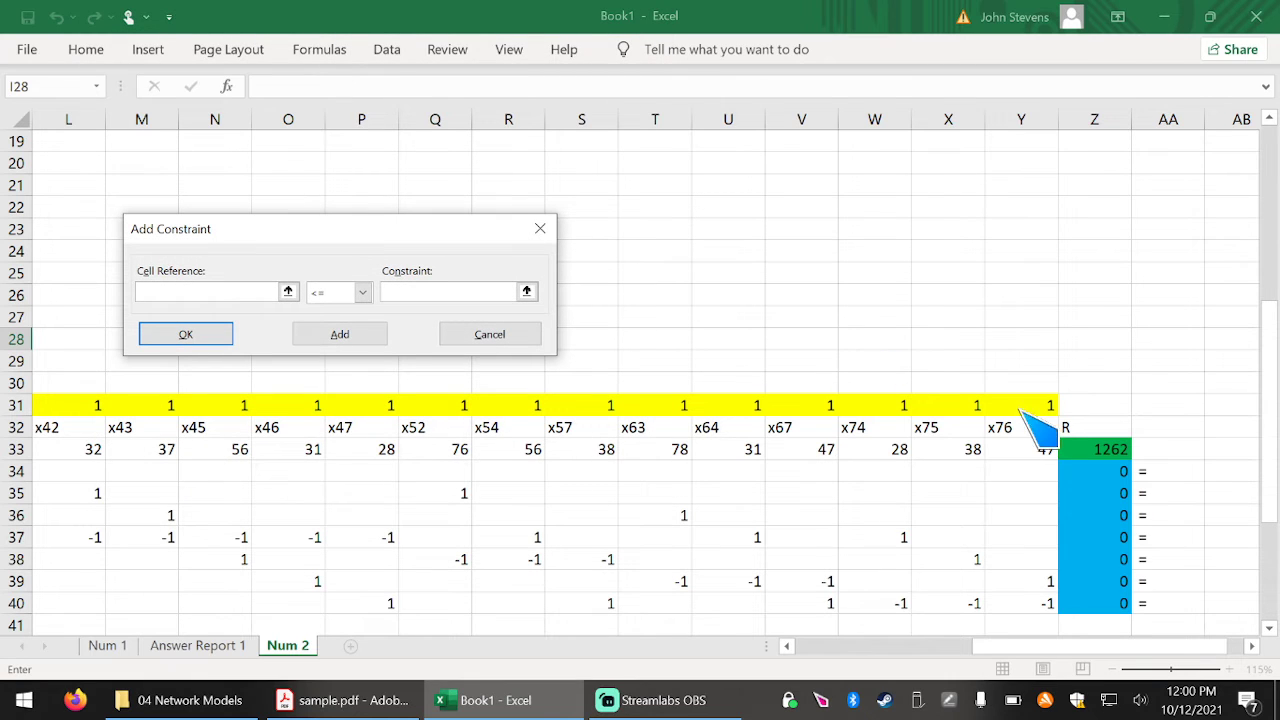
pyautogui.moveTo(1109, 649); pyautogui.dragTo(1170, 648)
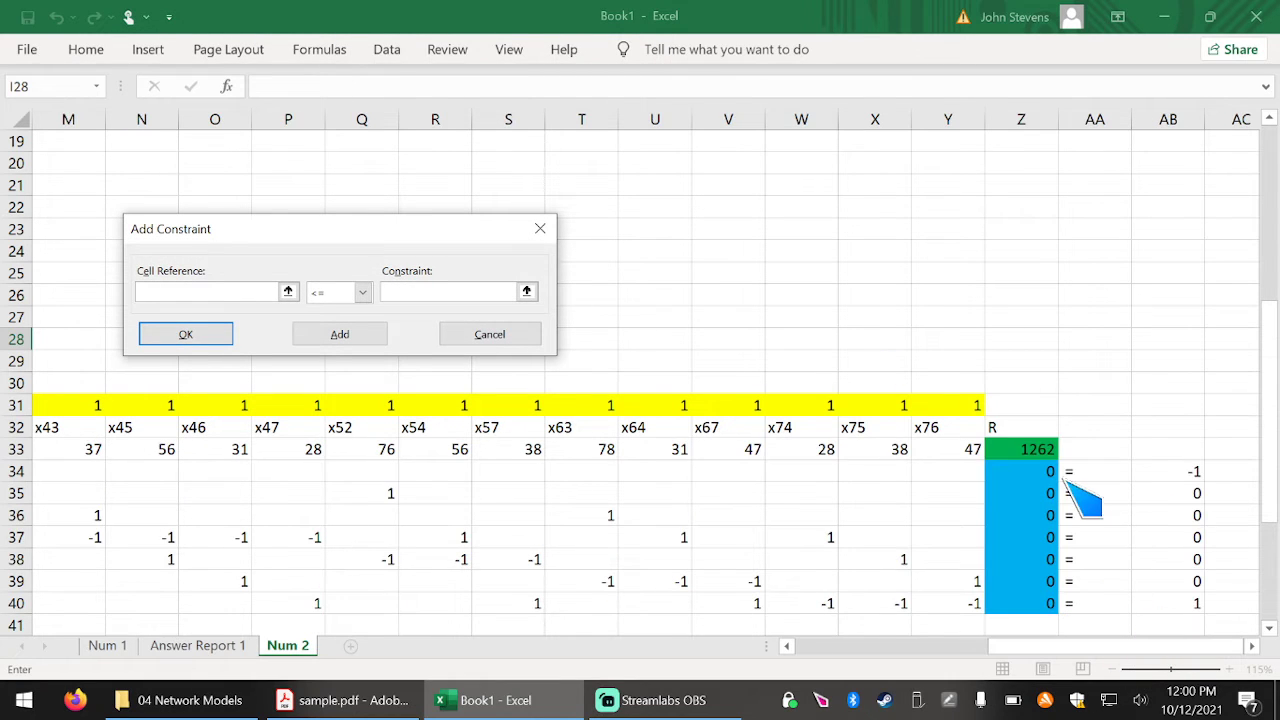
pyautogui.moveTo(1042, 472); pyautogui.dragTo(1040, 604)
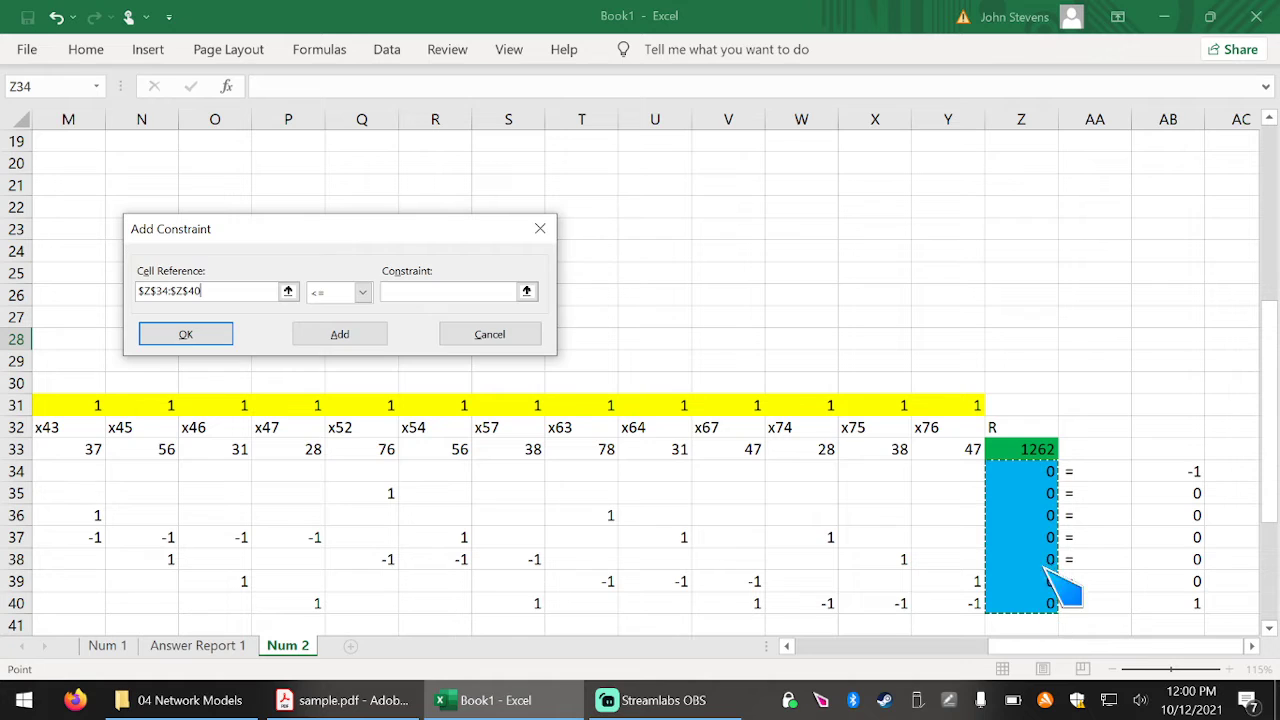
pyautogui.click(360, 292)
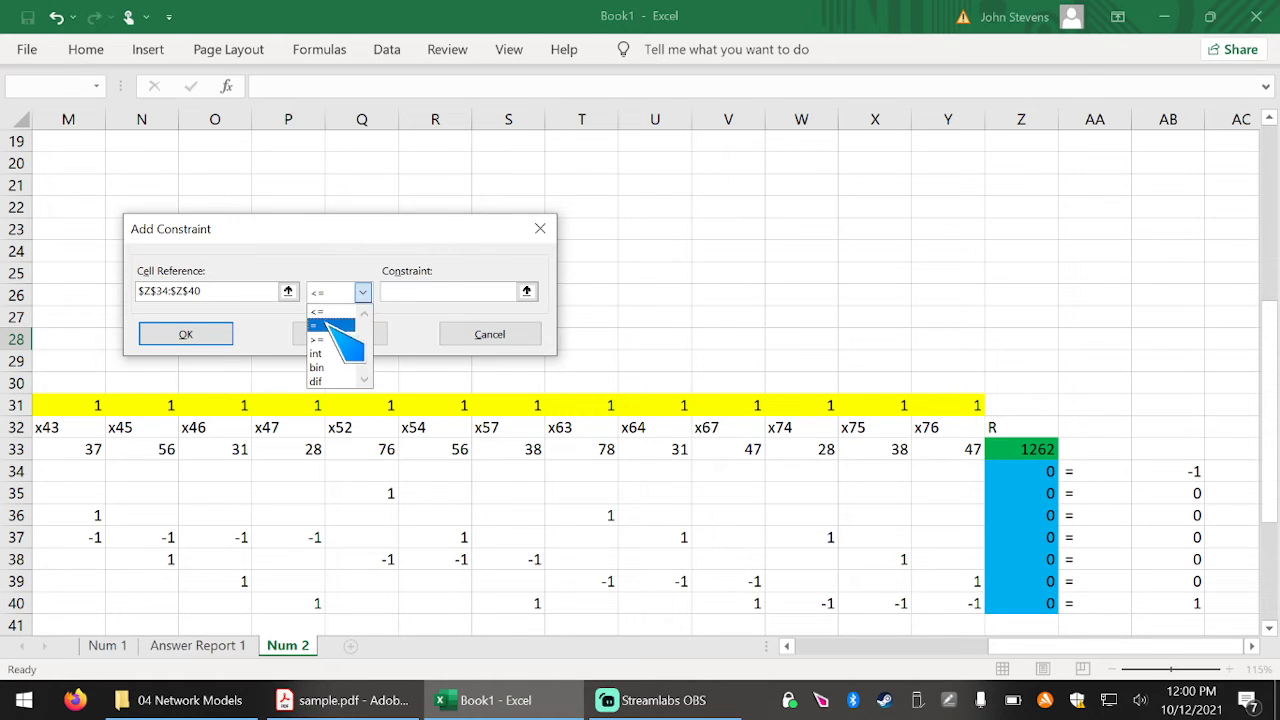
pyautogui.click(340, 323)
pyautogui.click(526, 291)
pyautogui.moveTo(1178, 470); pyautogui.dragTo(1176, 617)
pyautogui.click(593, 254)
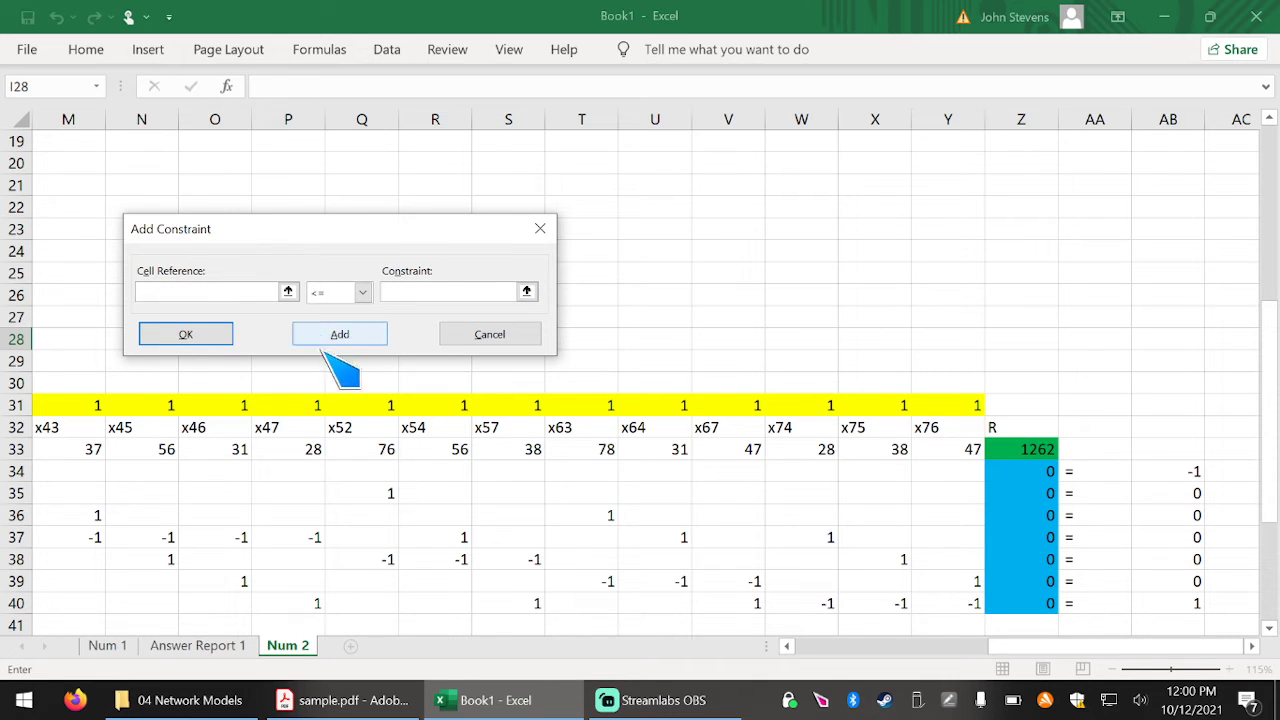
# Add a constraint that the variables B31:Y31 are integers, and solve the model with Simplex LP.
pyautogui.moveTo(1043, 666); pyautogui.dragTo(825, 666)
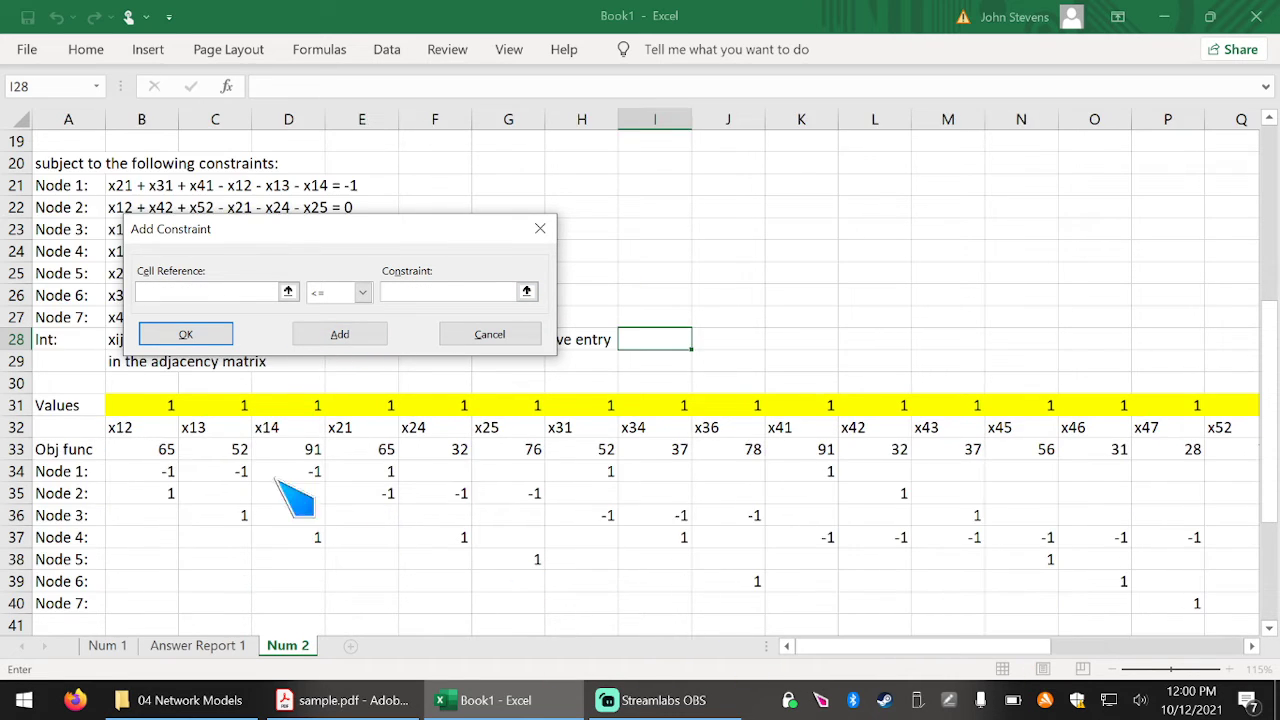
pyautogui.moveTo(141, 405); pyautogui.dragTo(985, 410)
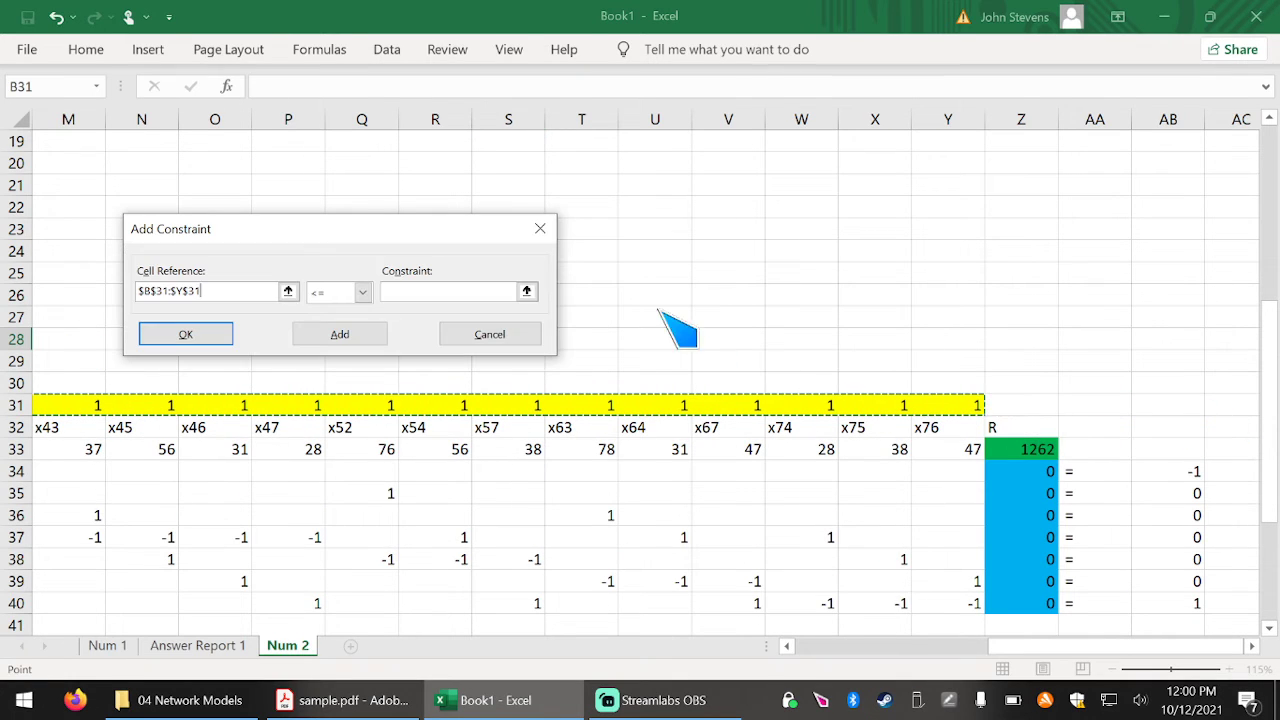
pyautogui.click(362, 292)
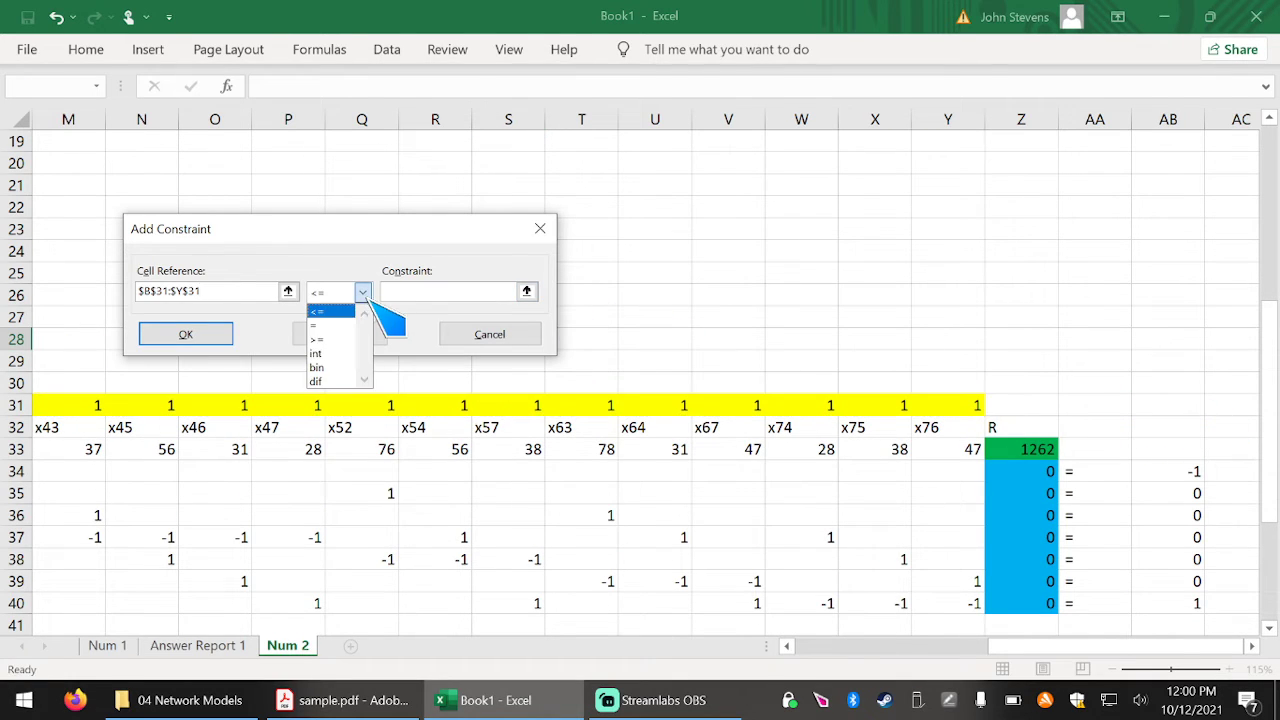
pyautogui.click(330, 360)
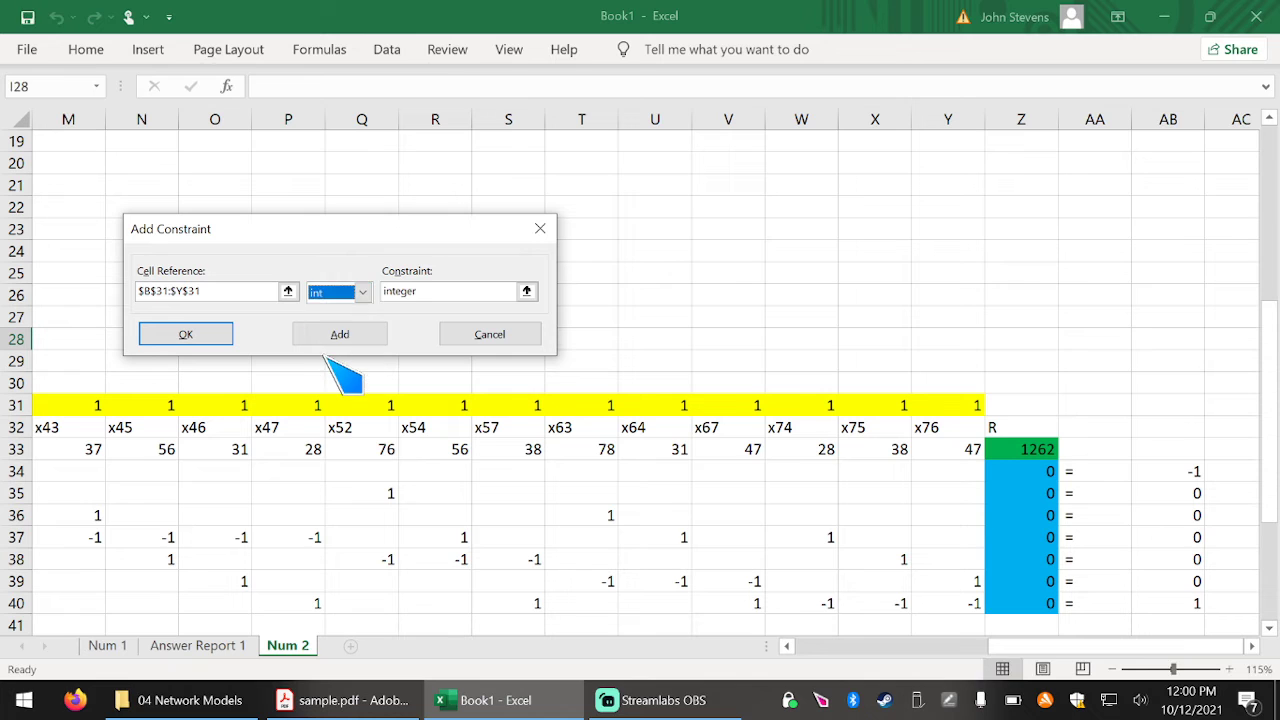
pyautogui.click(226, 337)
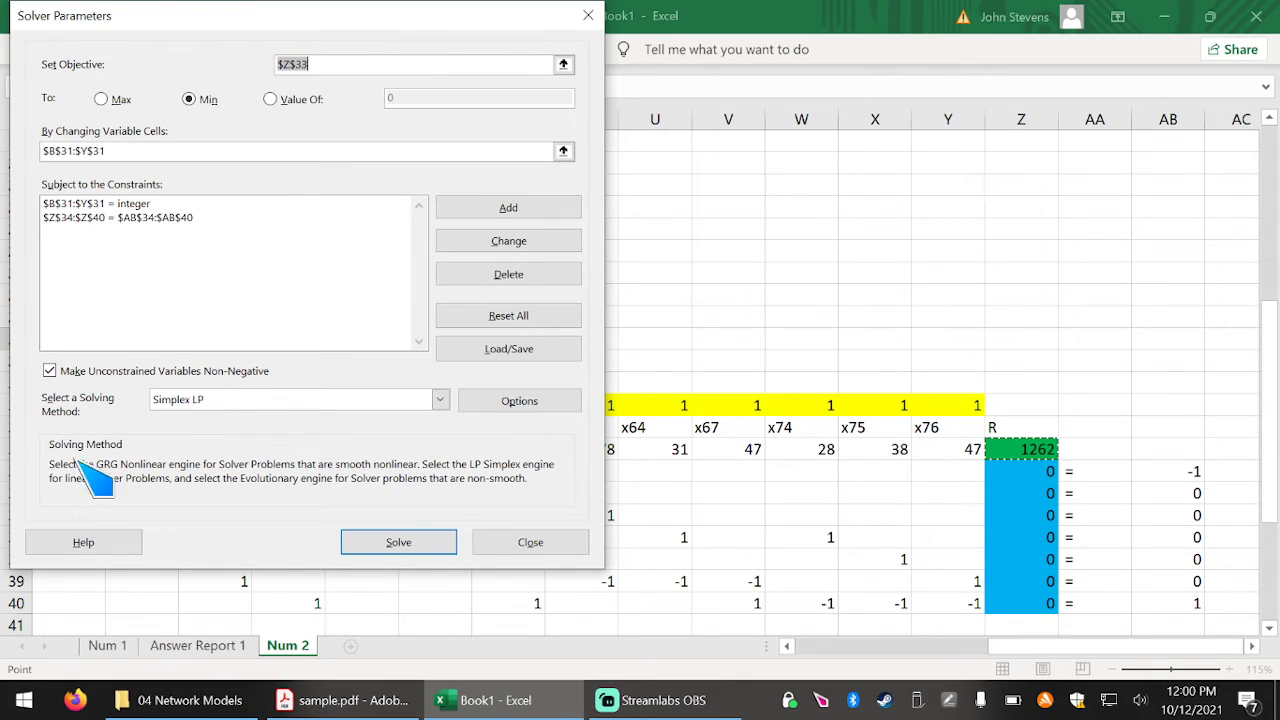
pyautogui.click(398, 545)
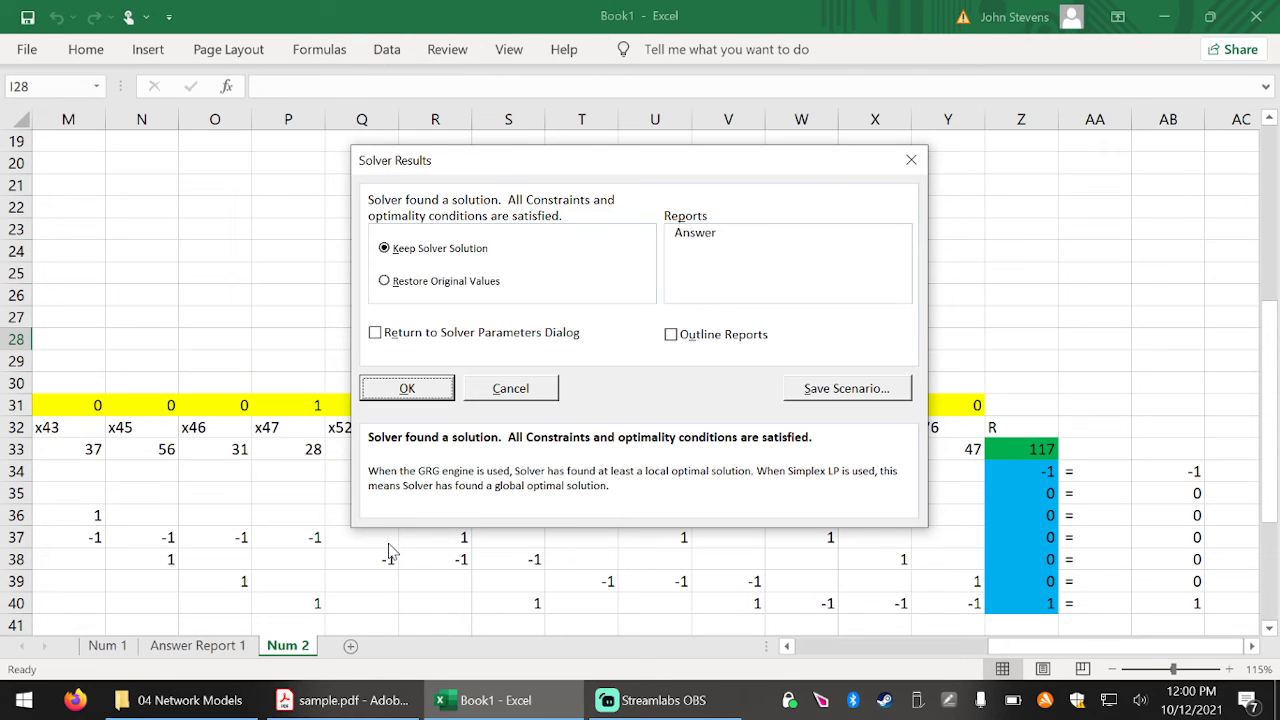
# Keep the Solver solution with an Answer report, and move the report sheet after the Num 2 sheet.
pyautogui.click(692, 234)
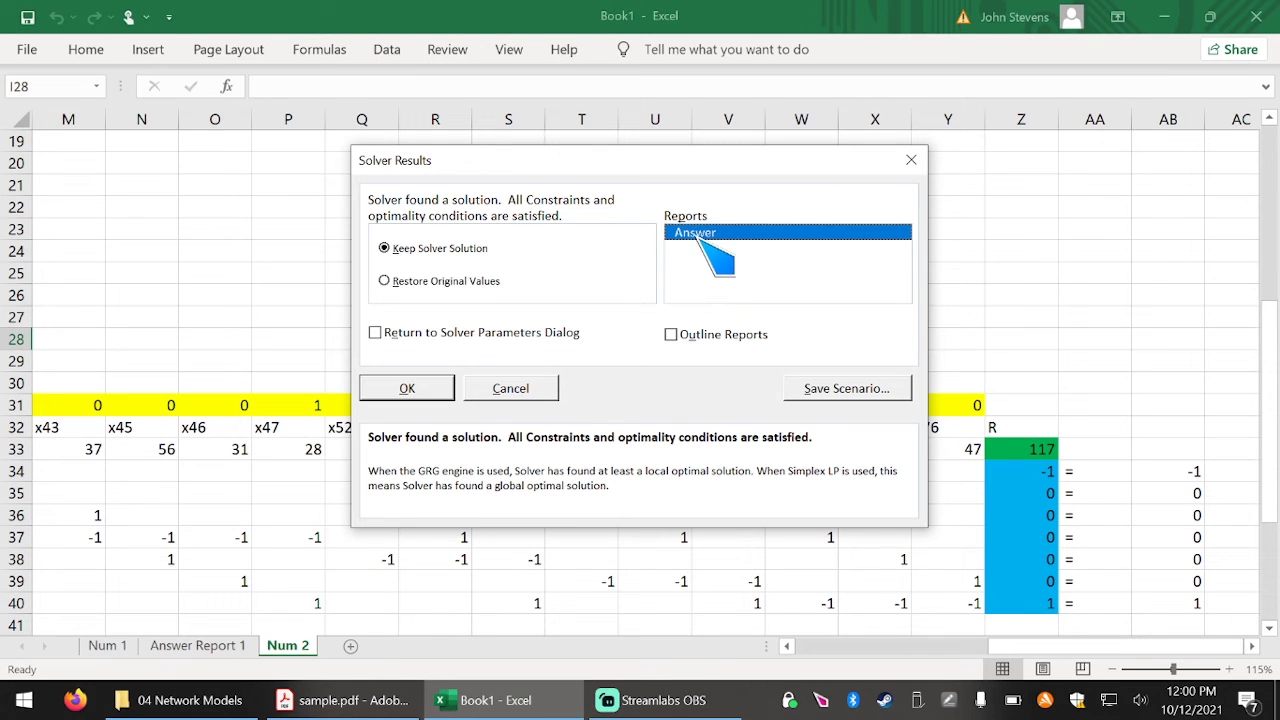
pyautogui.click(408, 388)
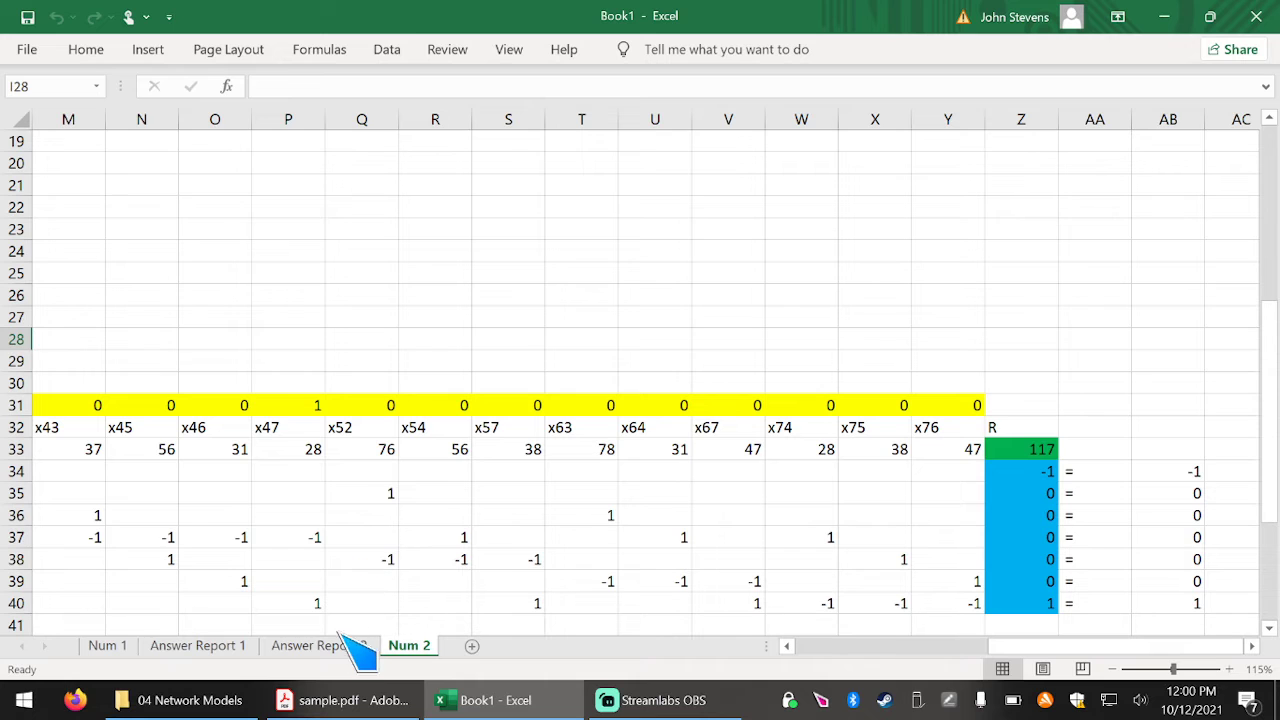
pyautogui.moveTo(340, 646); pyautogui.dragTo(402, 646)
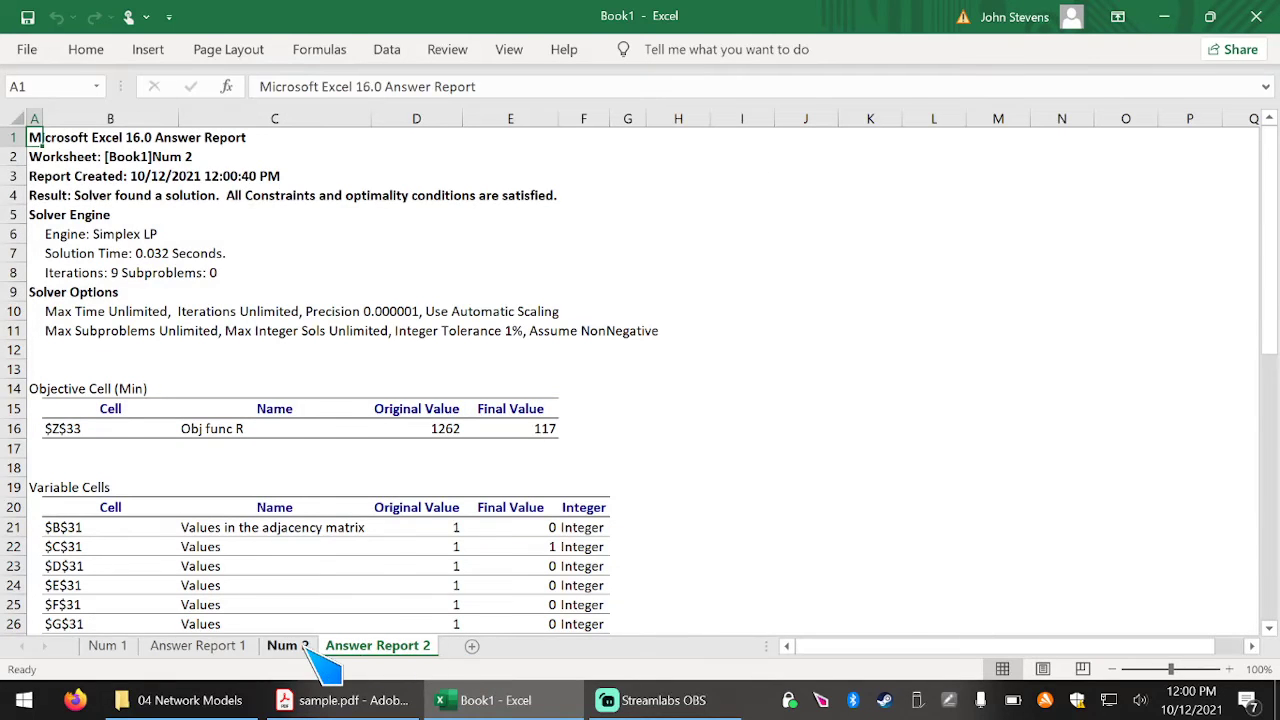
# Move the network diagram on the Num 2 sheet down beside the constraint list, above the Values row.
pyautogui.click(292, 646)
pyautogui.moveTo(1005, 647); pyautogui.dragTo(775, 651)
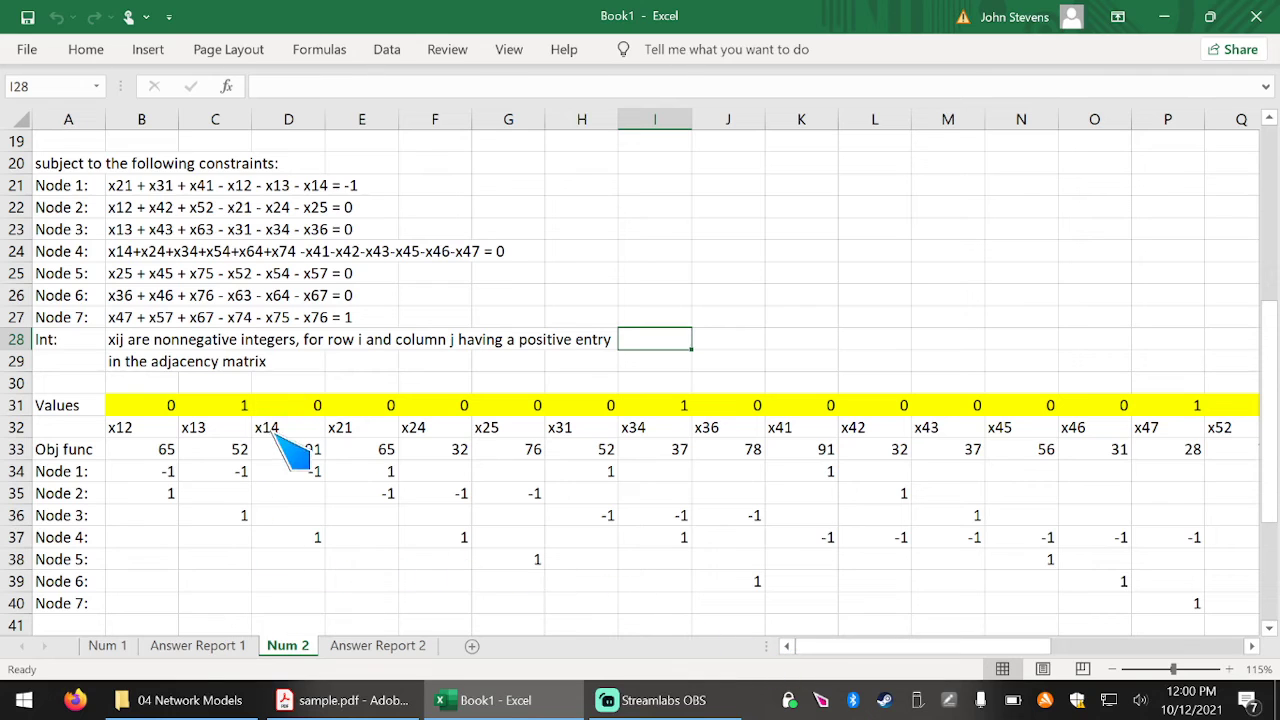
pyautogui.scroll(5, 891, 377)
pyautogui.moveTo(915, 255); pyautogui.dragTo(908, 586)
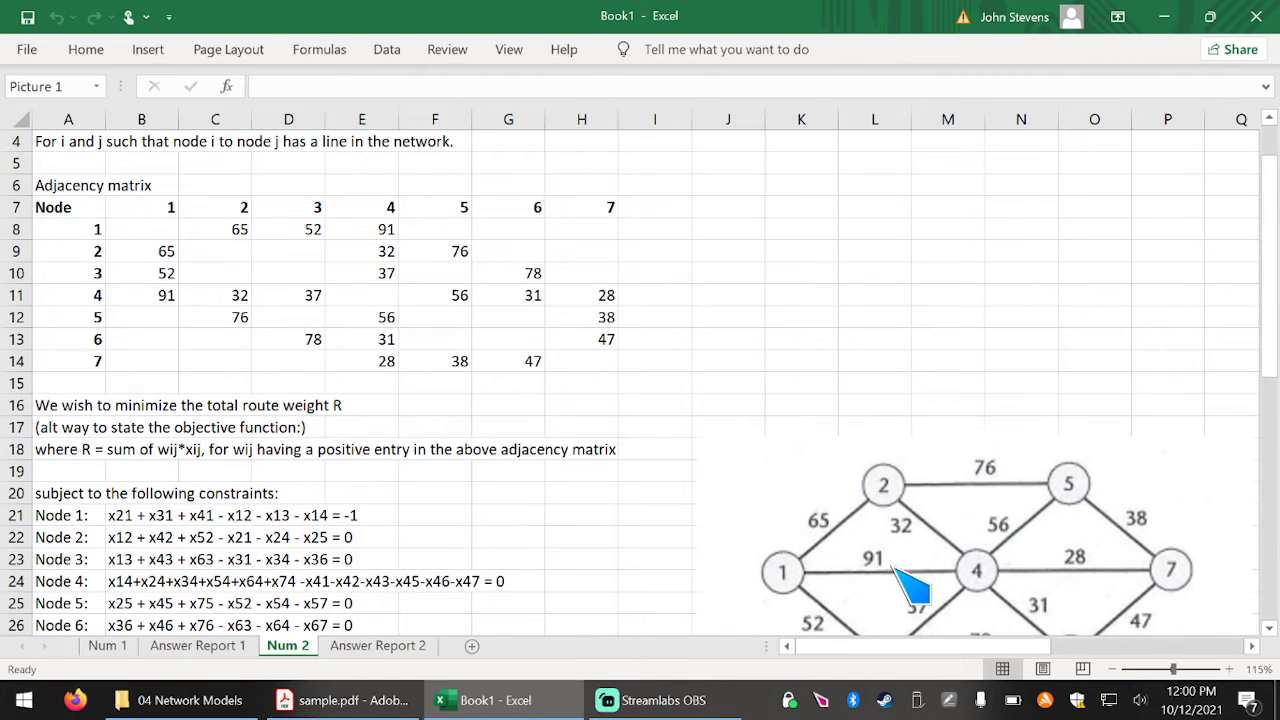
pyautogui.scroll(-4, 903, 495)
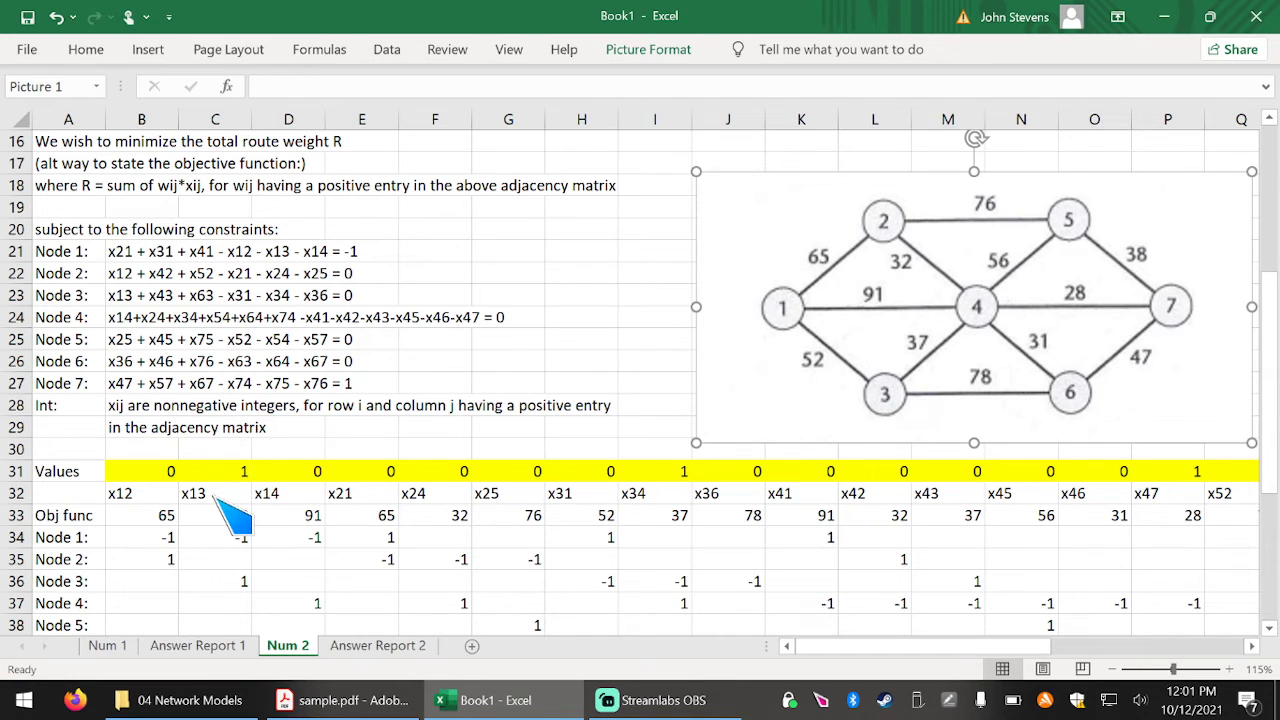
# Compare the selected route variables in row 31 with the network diagram and the shortest-route conclusion in rows 42–43.
pyautogui.moveTo(652, 474); pyautogui.dragTo(672, 500)
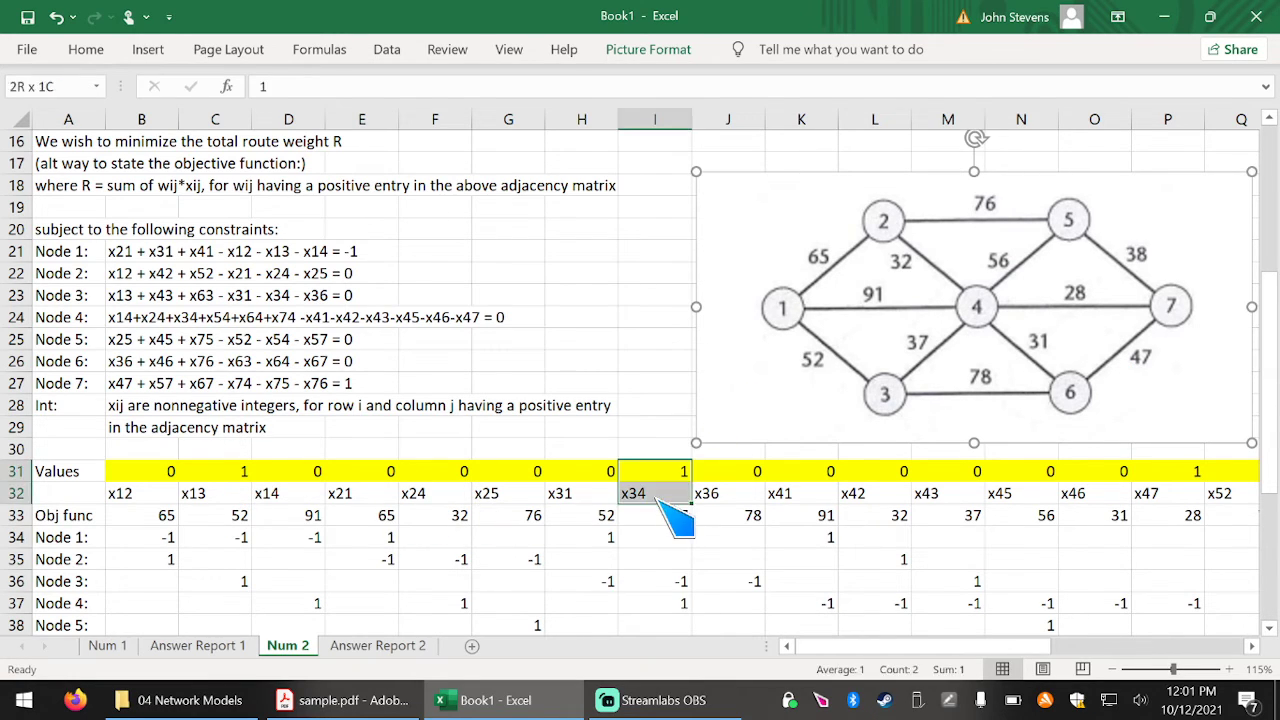
pyautogui.moveTo(1190, 474); pyautogui.dragTo(1194, 494)
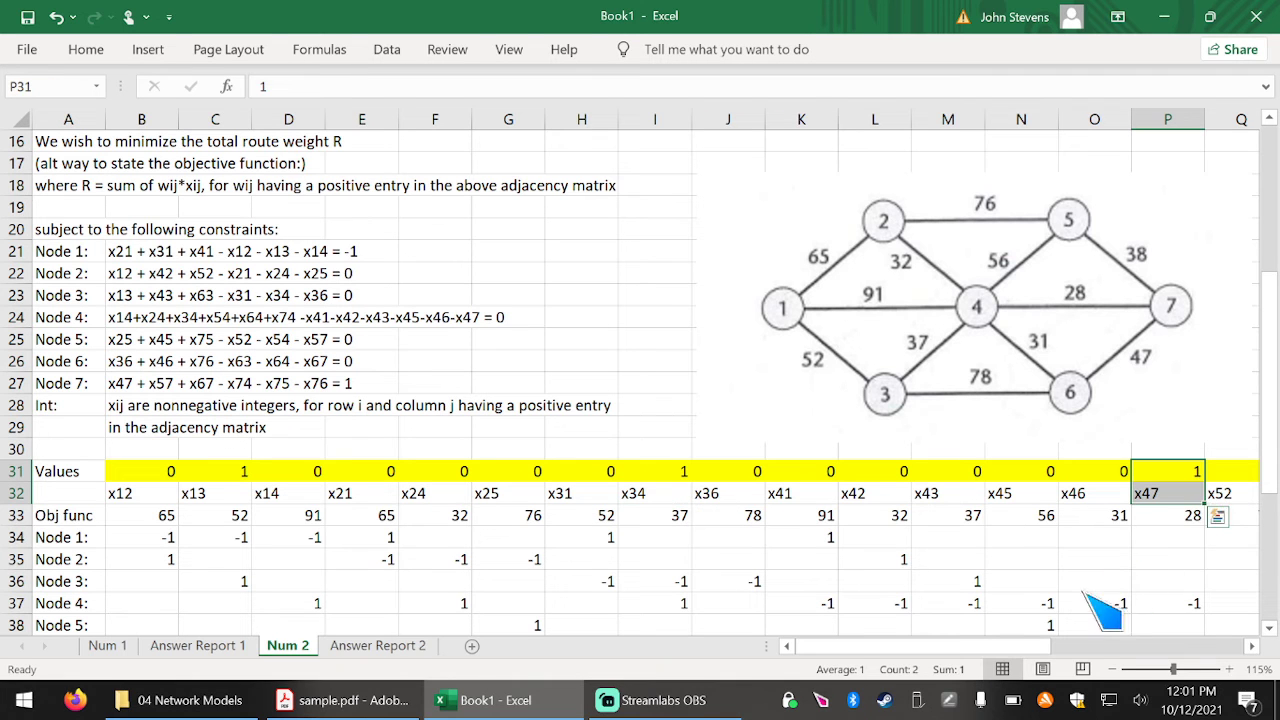
pyautogui.moveTo(990, 655); pyautogui.dragTo(935, 652)
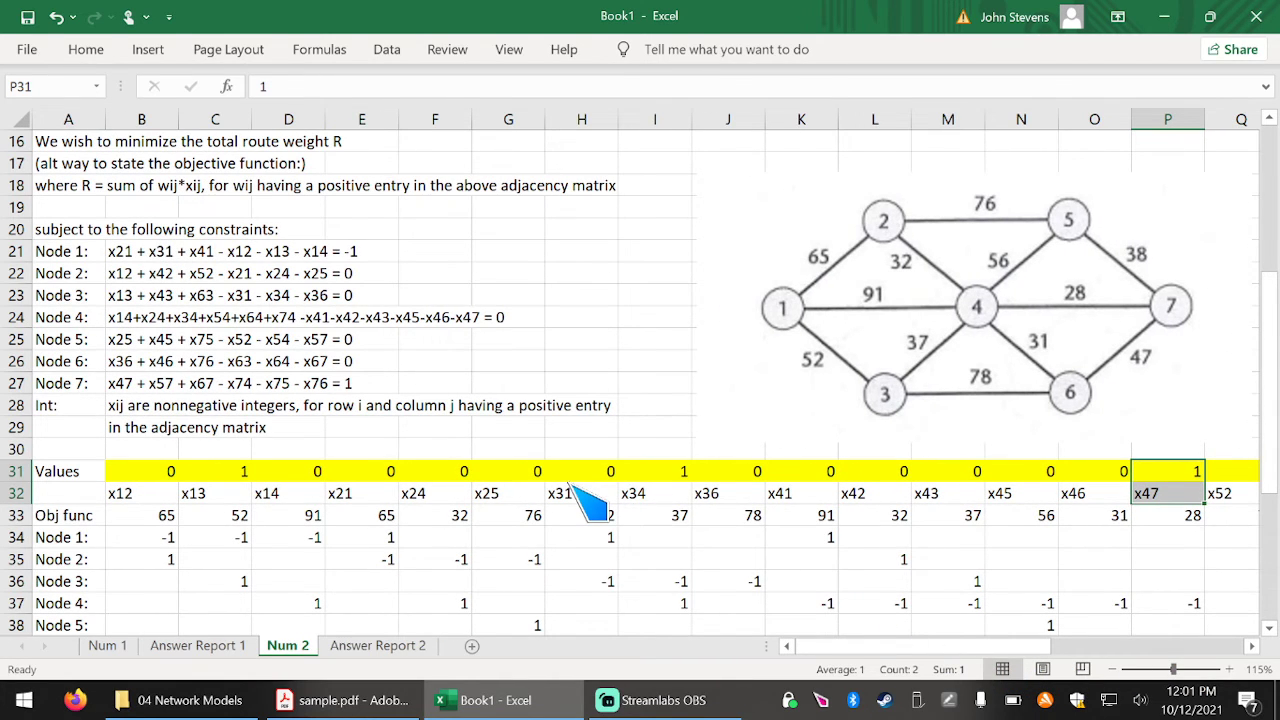
pyautogui.scroll(-3, 576, 486)
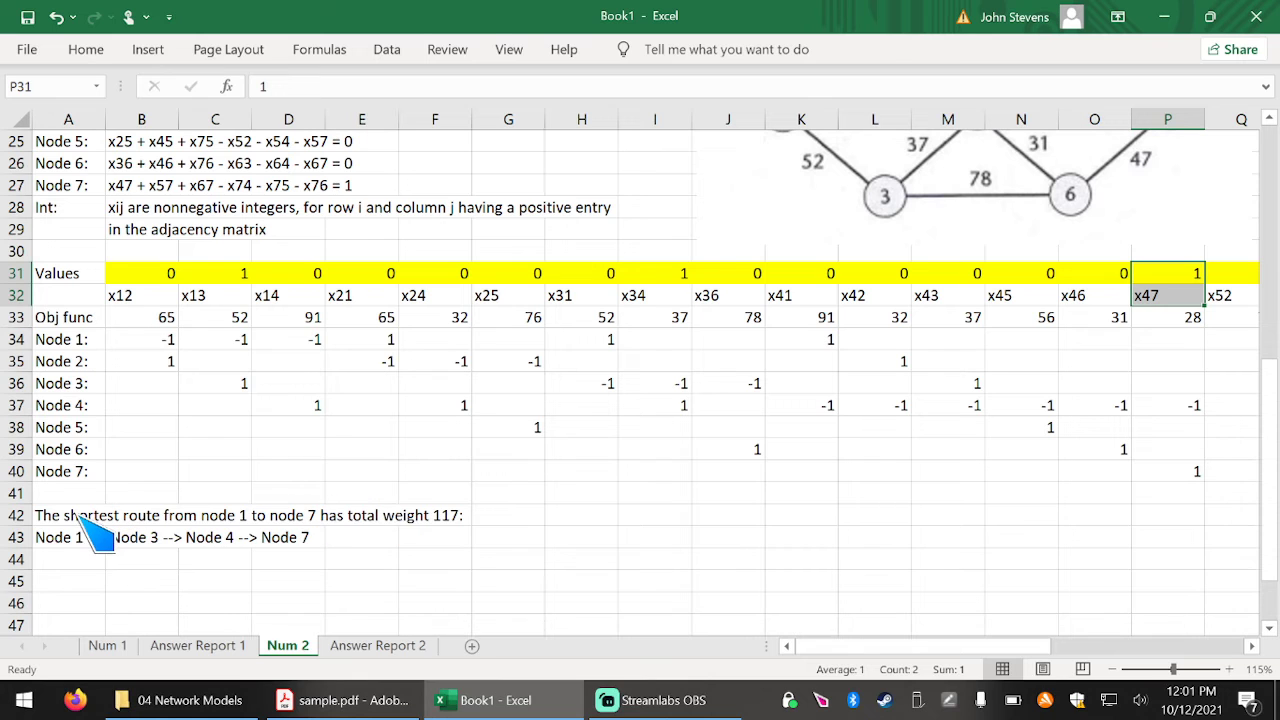
pyautogui.moveTo(80, 517); pyautogui.dragTo(456, 536)
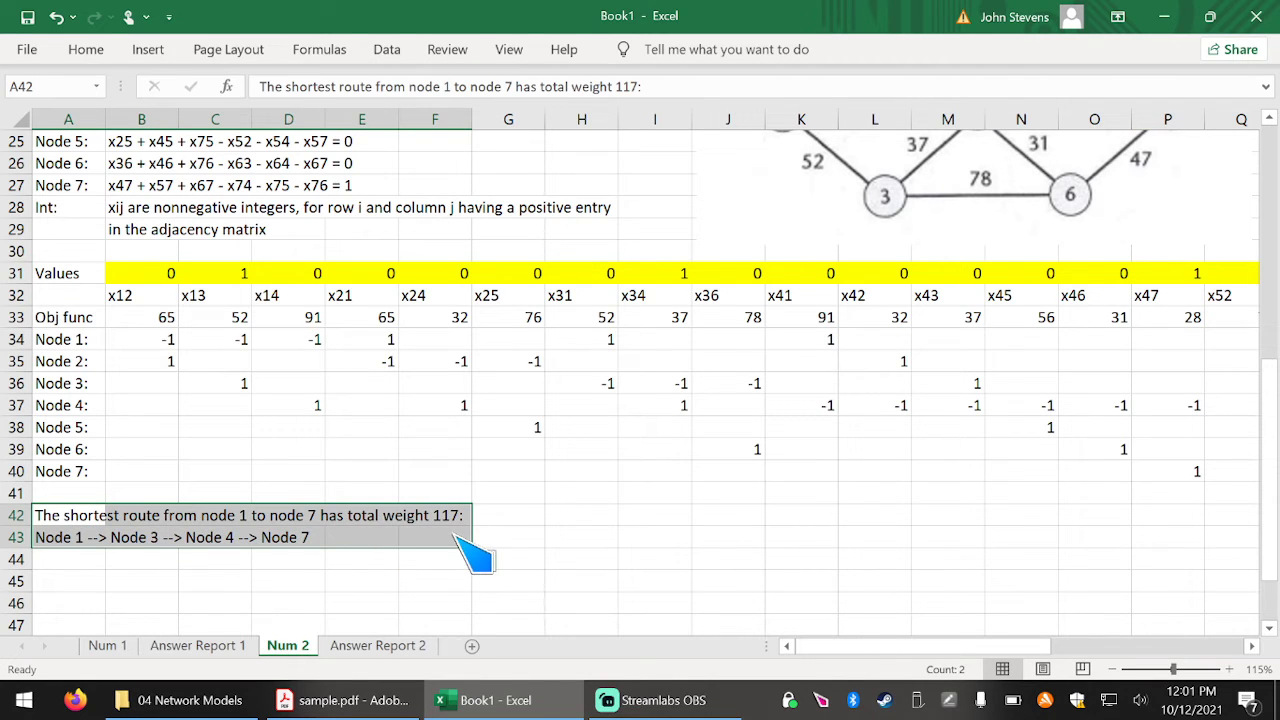
pyautogui.click(612, 518)
pyautogui.scroll(3, 620, 535)
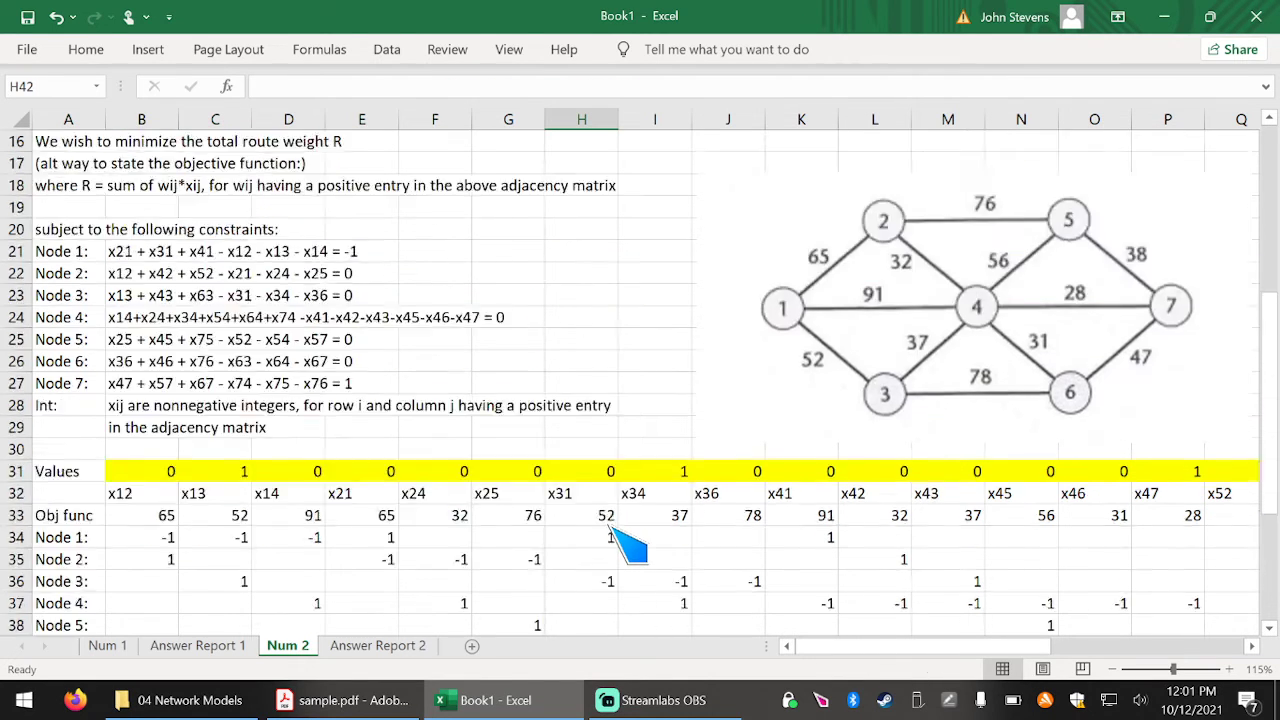
pyautogui.scroll(1, 628, 545)
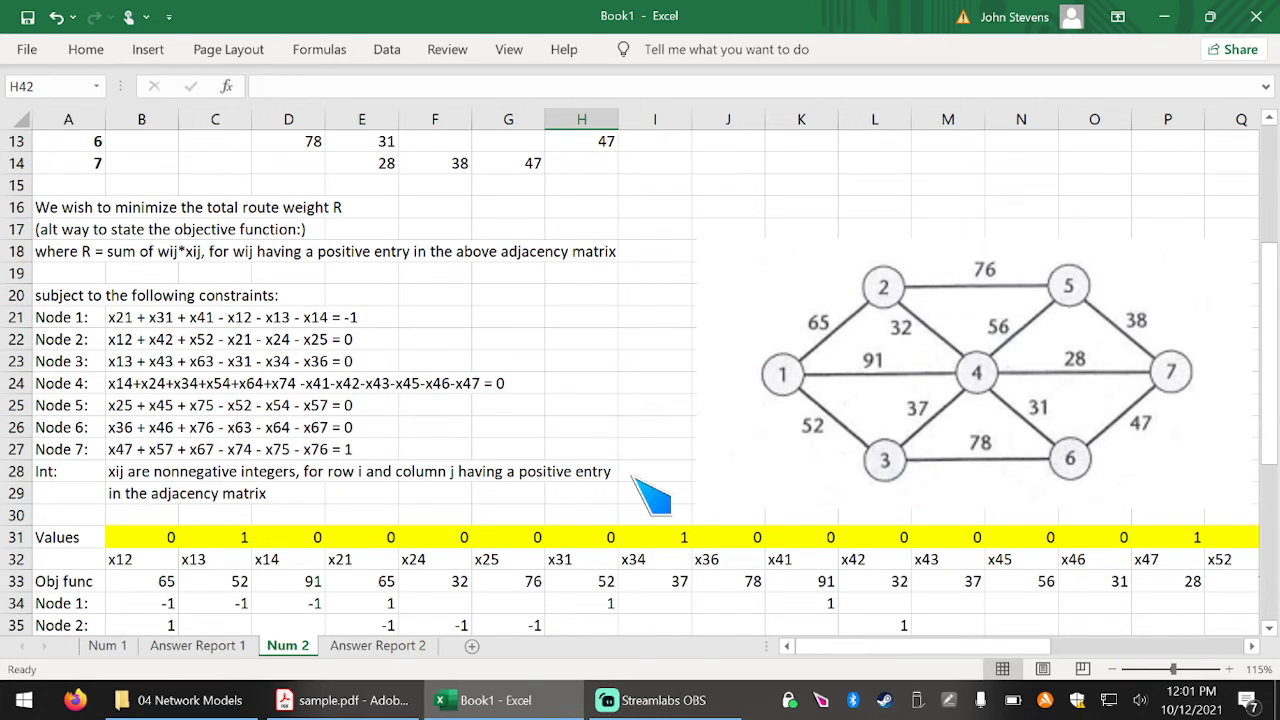
# Switch to sample.pdf in Adobe Acrobat Reader and review the directed network of problem 1.
pyautogui.moveTo(345, 699)
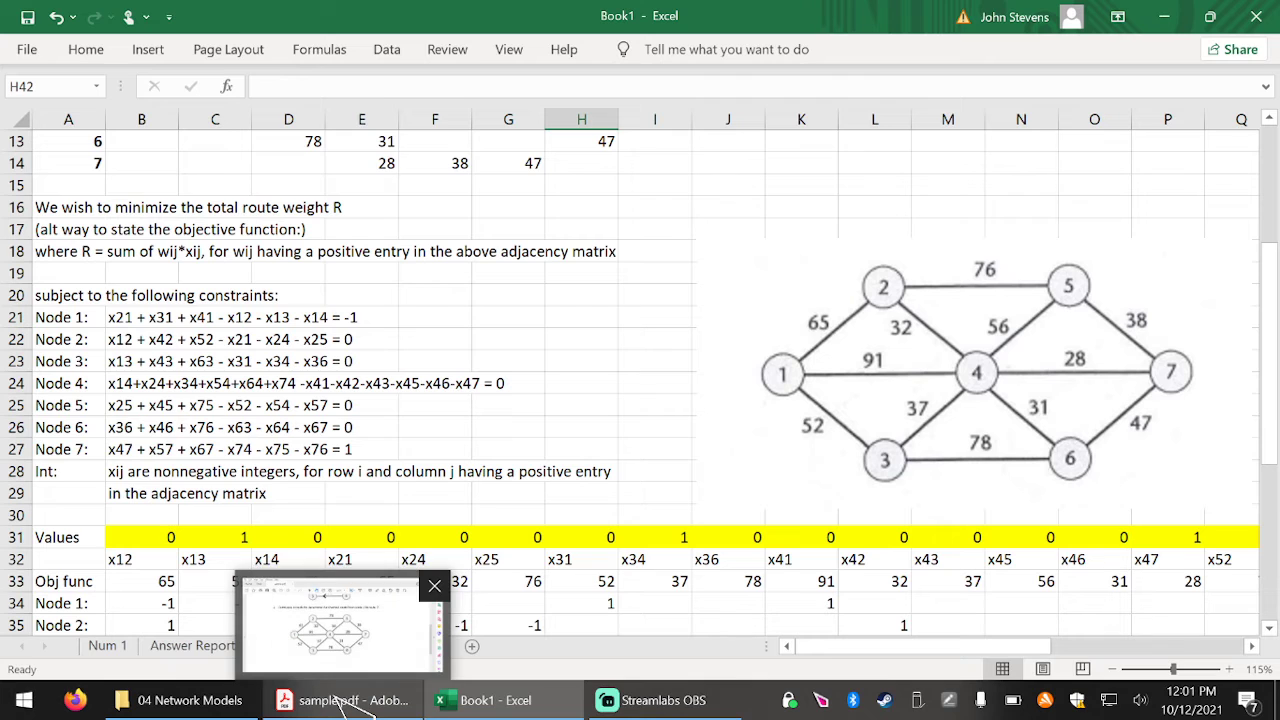
pyautogui.click(404, 614)
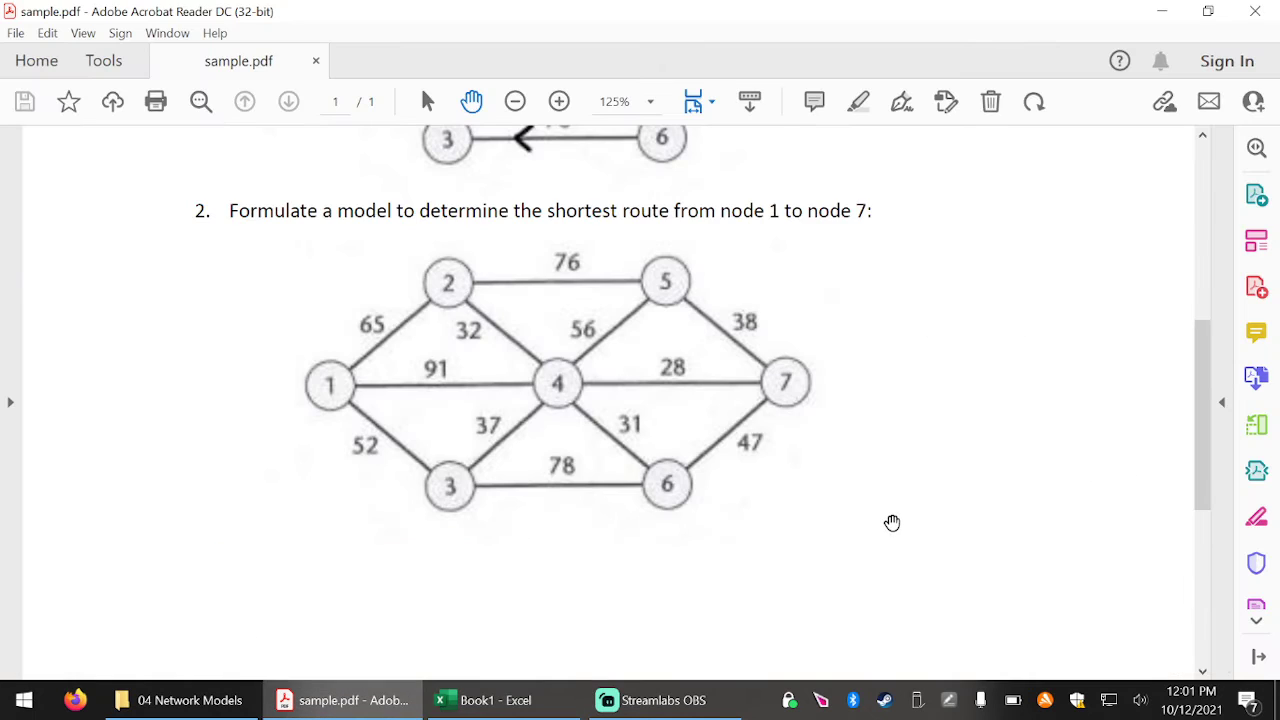
pyautogui.scroll(6, 892, 522)
pyautogui.scroll(3, 919, 405)
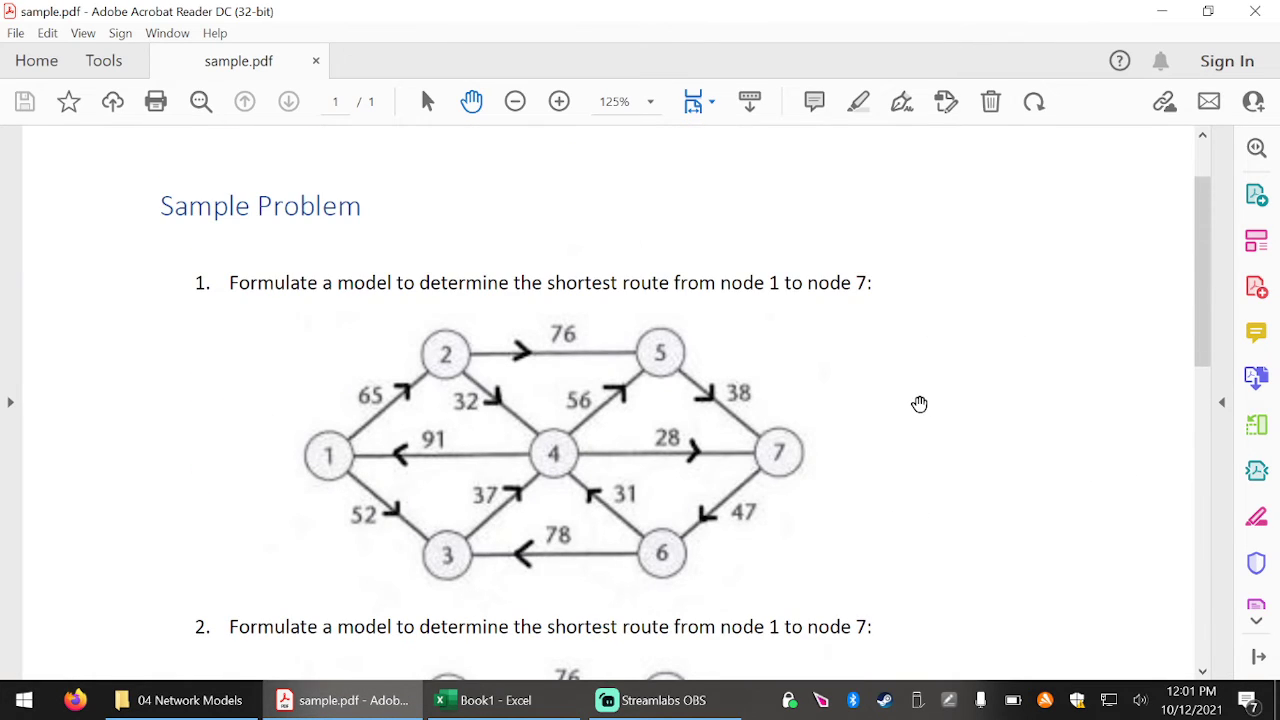
pyautogui.scroll(-1, 919, 403)
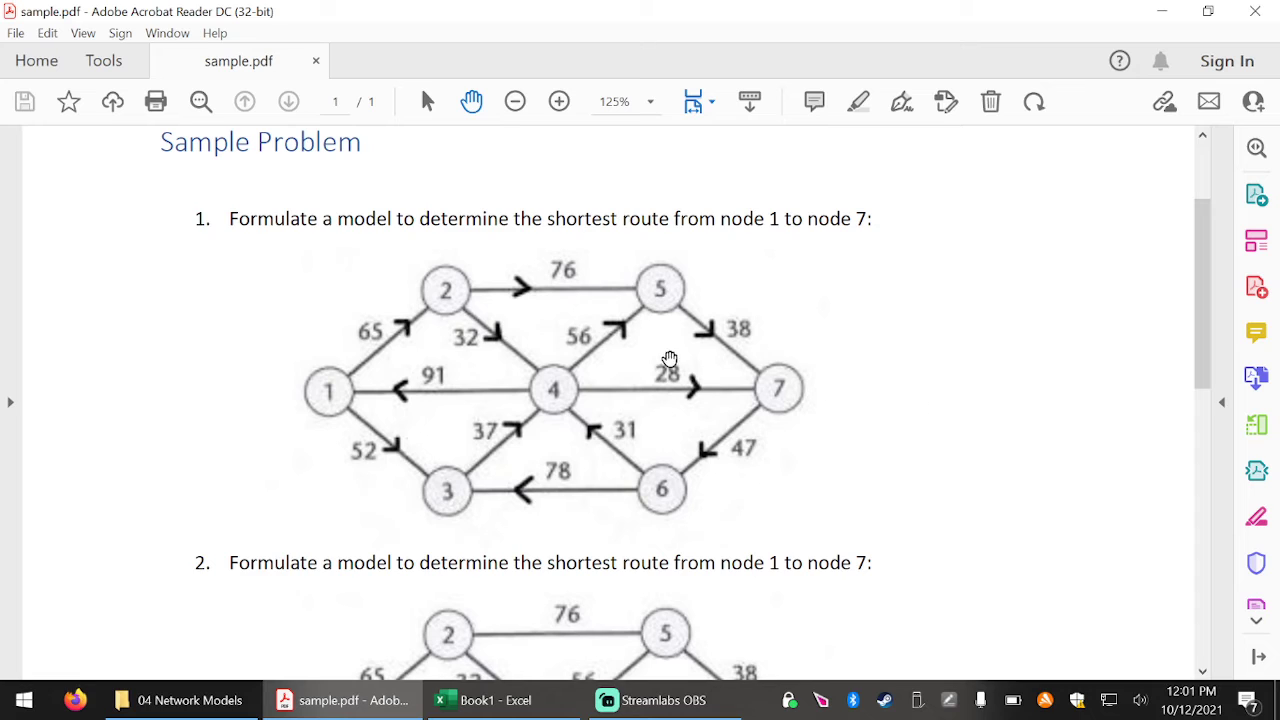
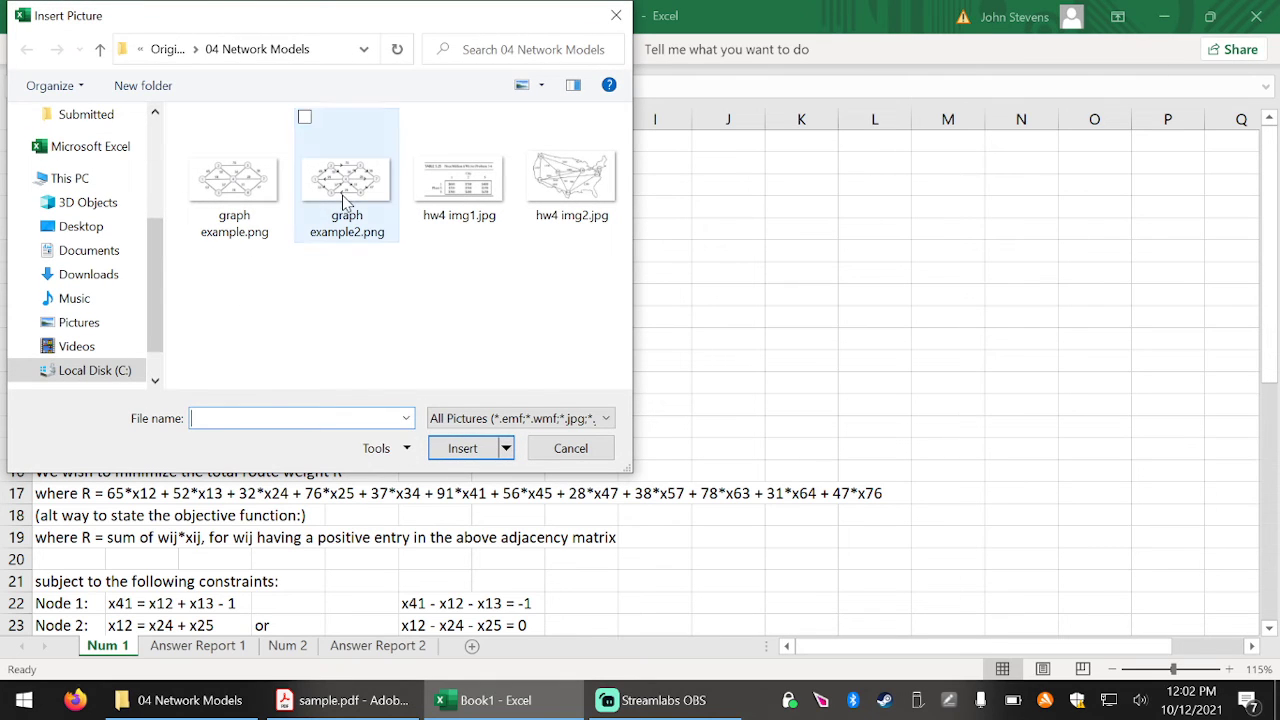
# Insert graph example2.png on the Num 1 sheet and place it, enlarged, beside the adjacency matrix.
pyautogui.click(347, 190)
pyautogui.click(462, 448)
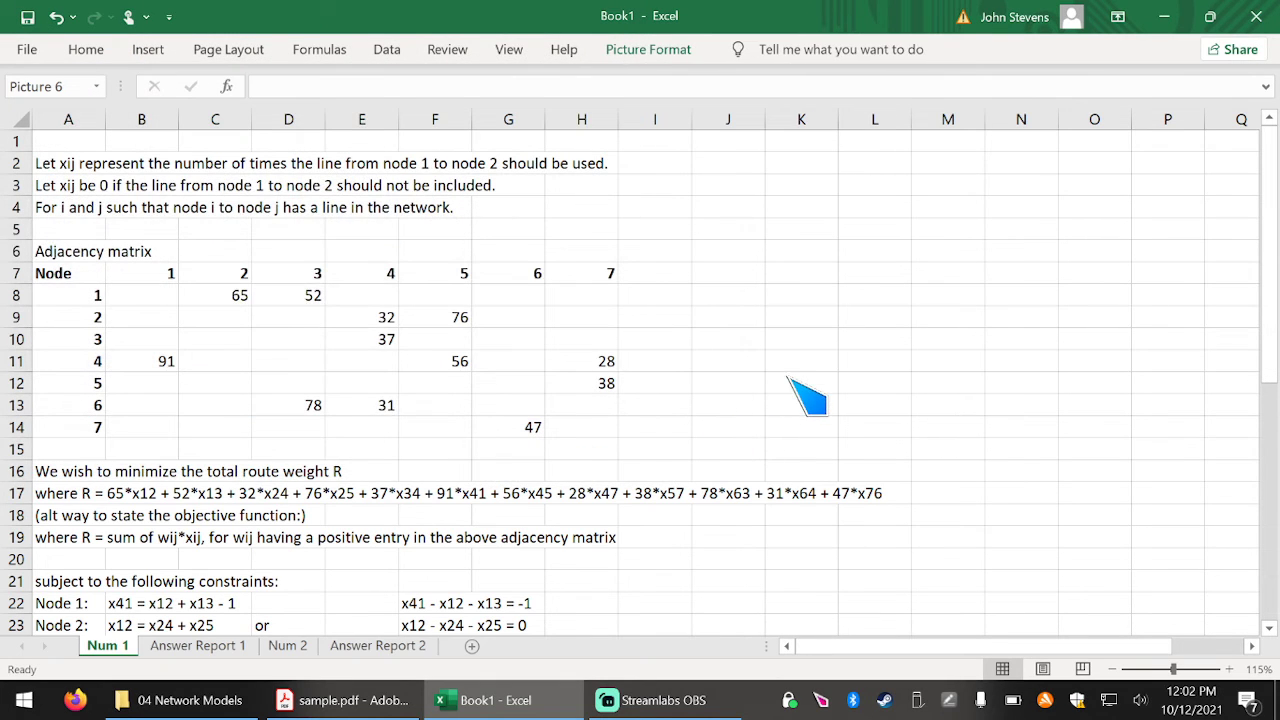
pyautogui.scroll(-6, 815, 400)
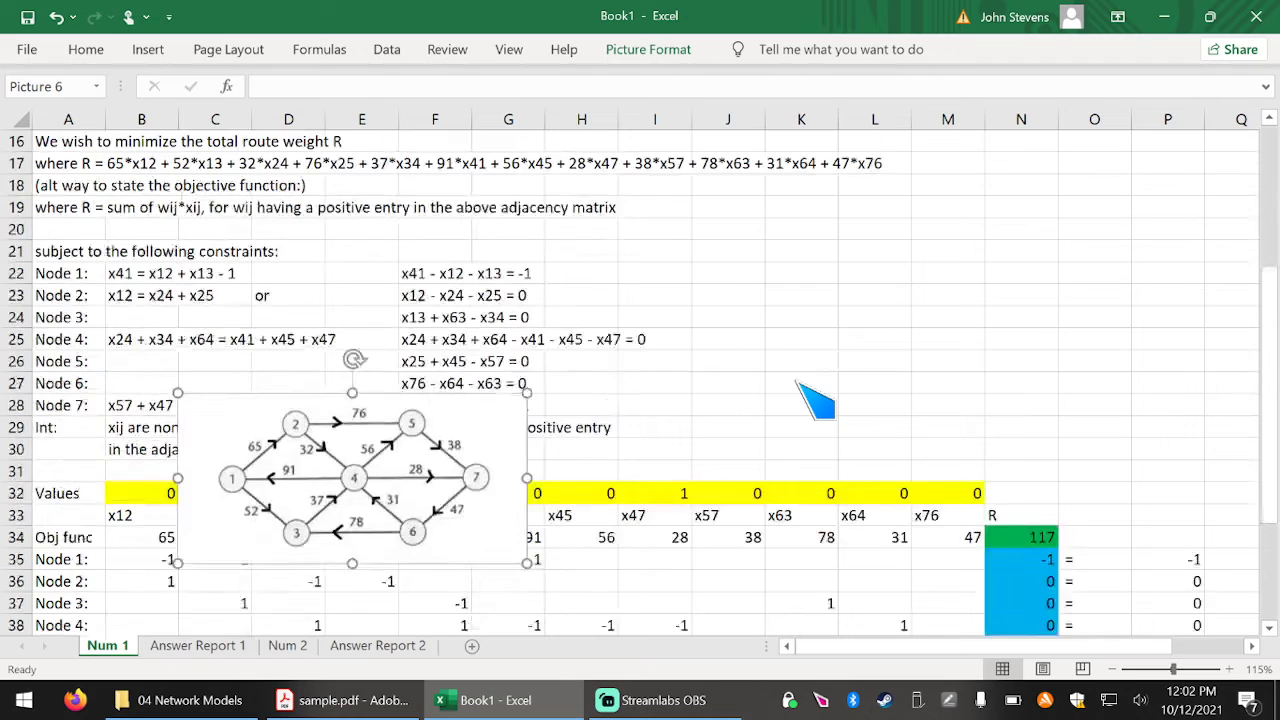
pyautogui.moveTo(470, 400); pyautogui.dragTo(1065, 215)
pyautogui.scroll(6, 1042, 197)
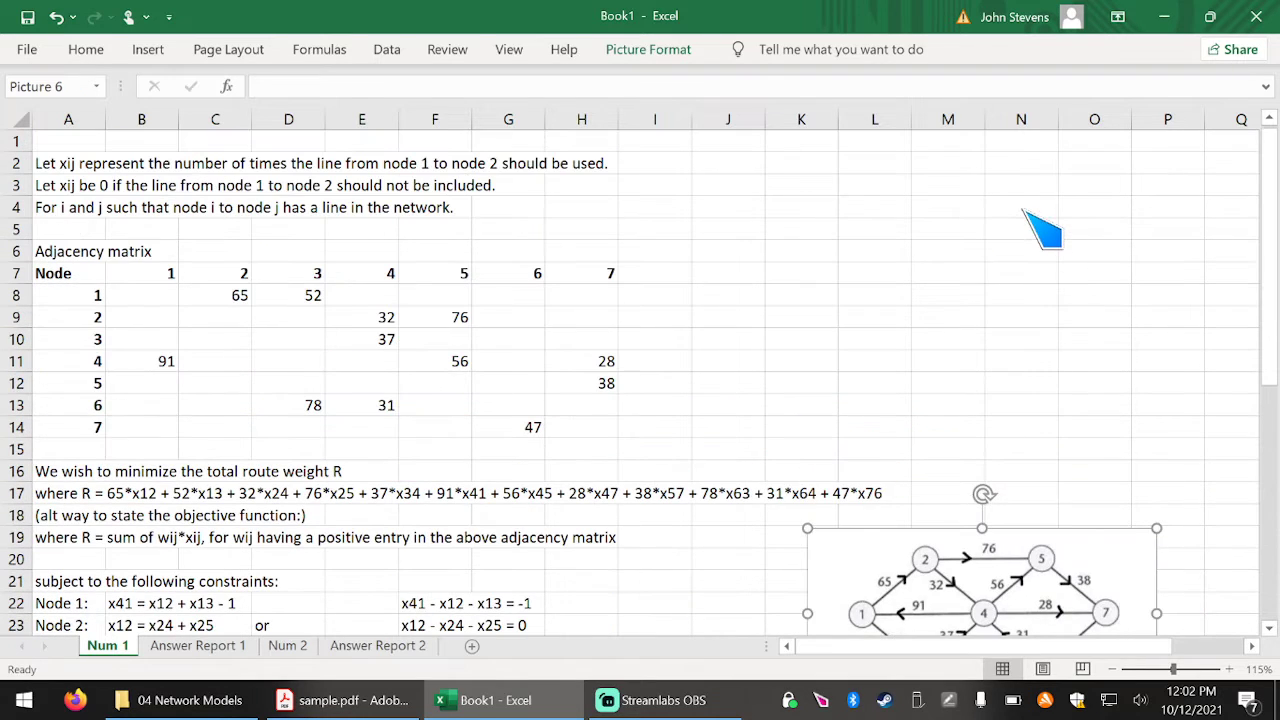
pyautogui.moveTo(1034, 545); pyautogui.dragTo(896, 206)
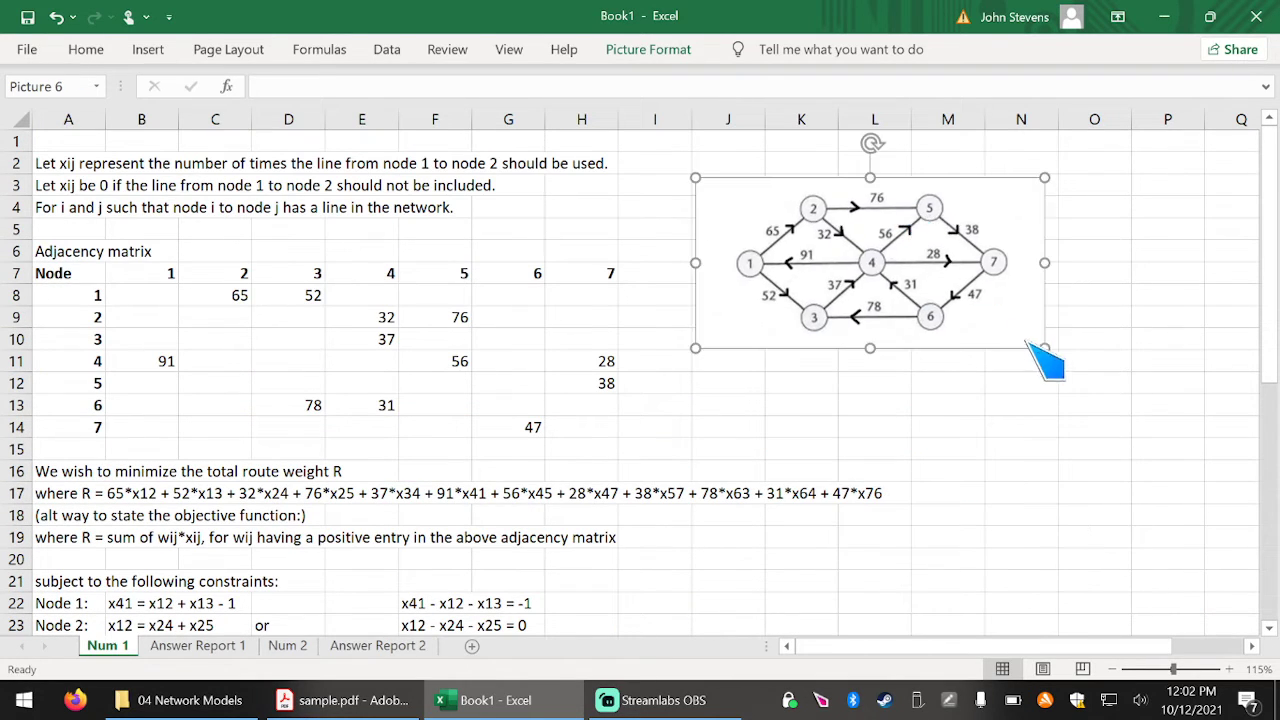
pyautogui.moveTo(1045, 348); pyautogui.dragTo(1180, 475)
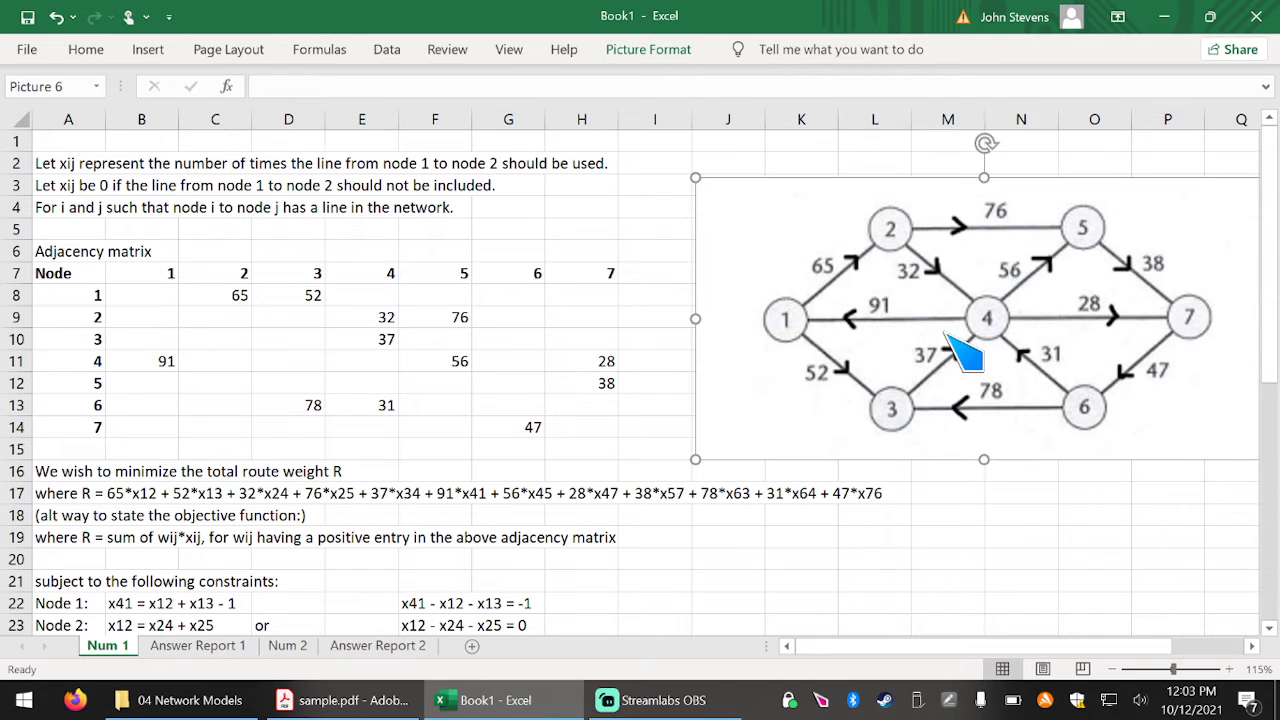
pyautogui.moveTo(963, 354); pyautogui.dragTo(923, 316)
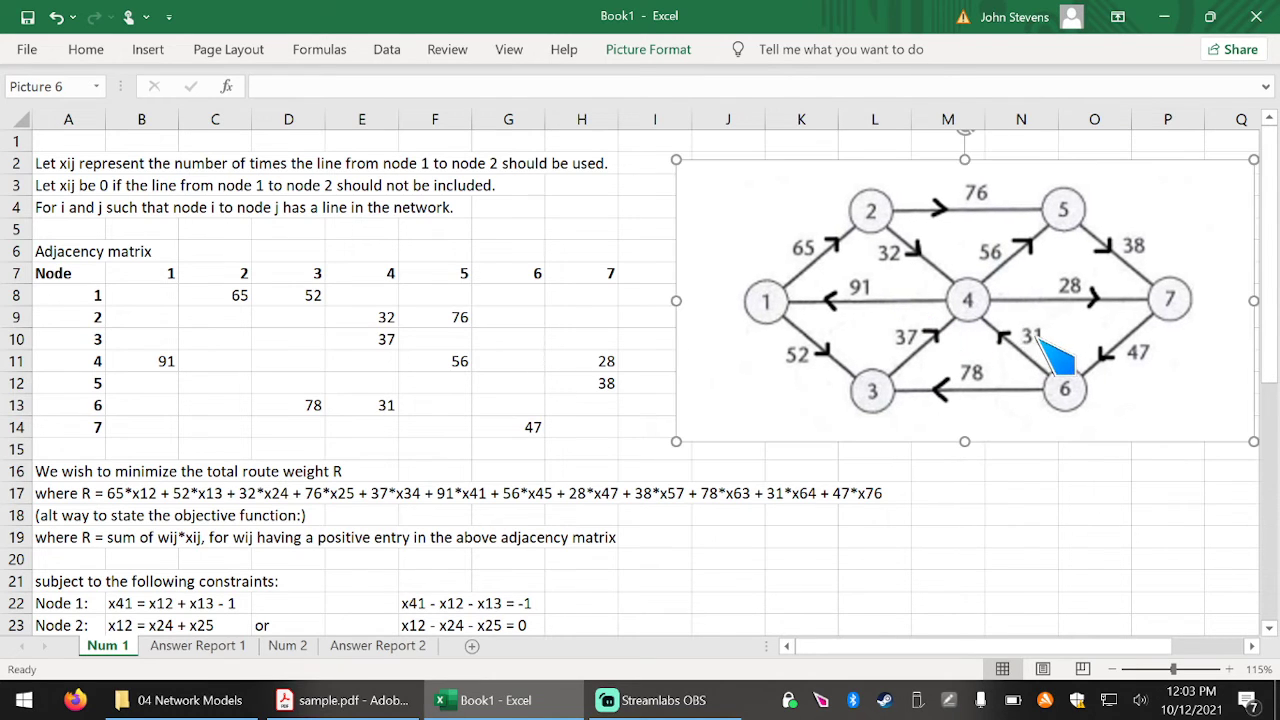
# Draw a small filled oval covering the weight 31 on the arrow from node 6 to node 4.
pyautogui.click(150, 52)
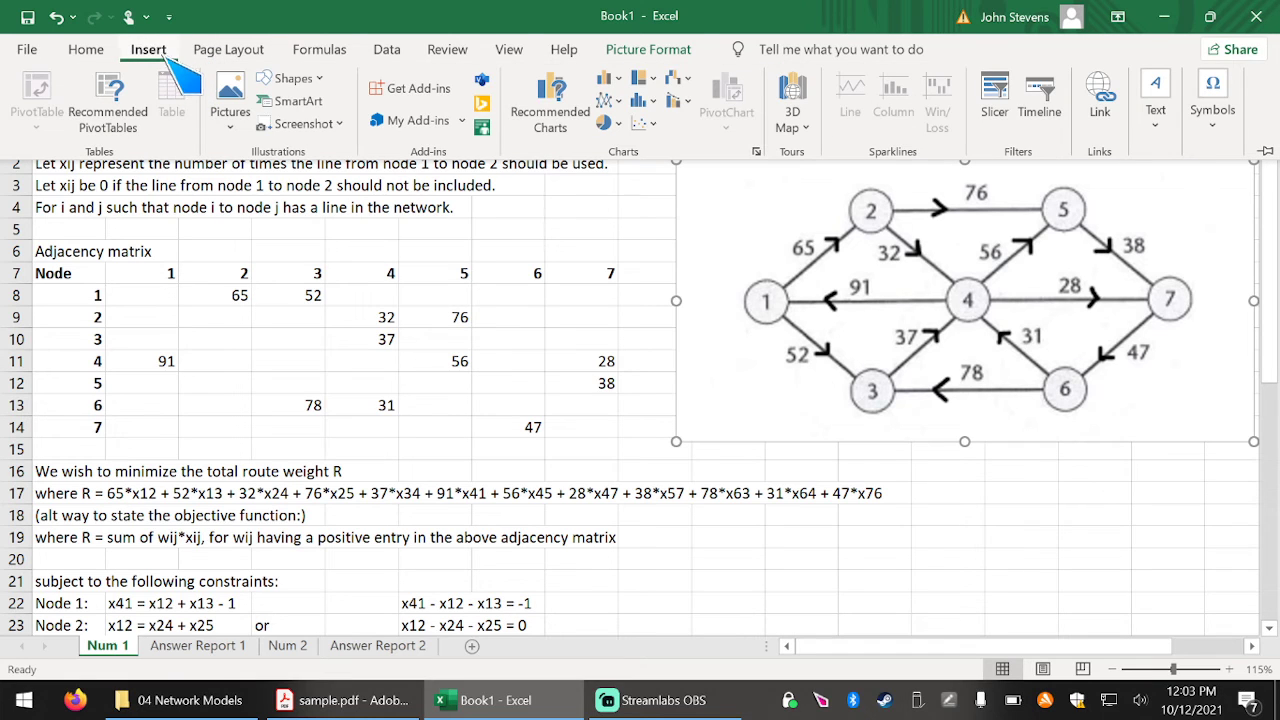
pyautogui.click(294, 79)
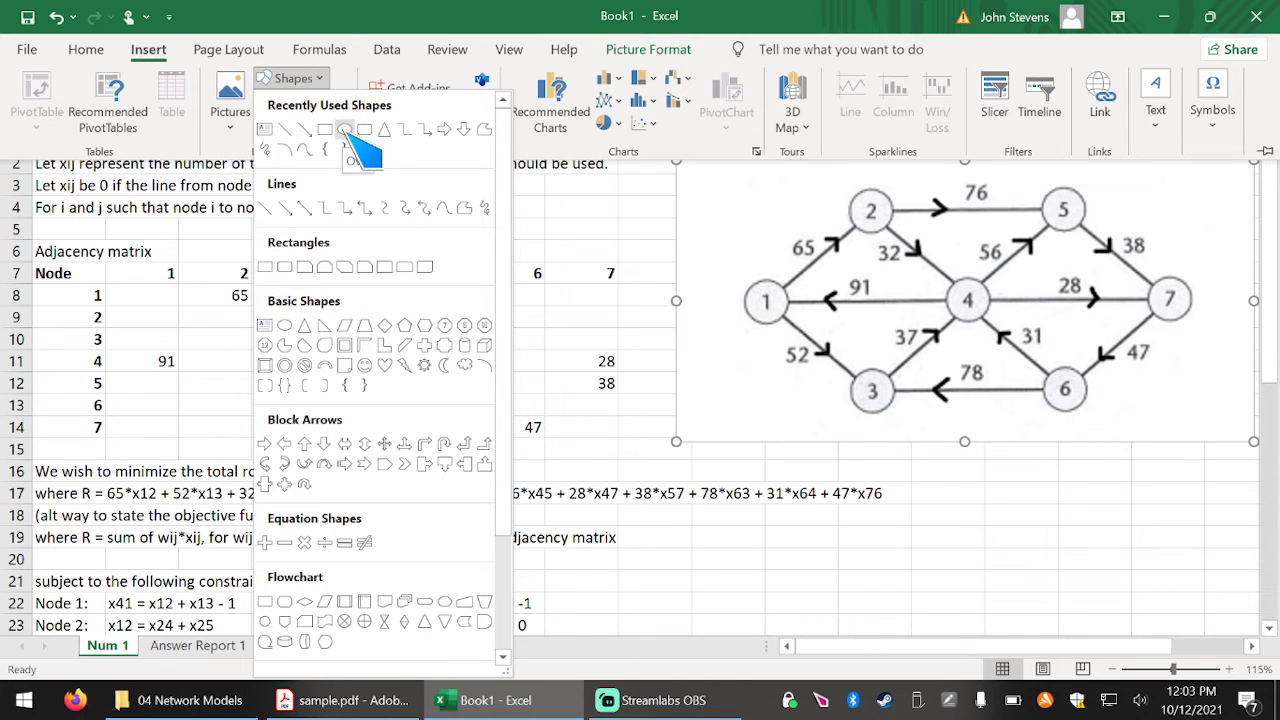
pyautogui.scroll(-3, 352, 140)
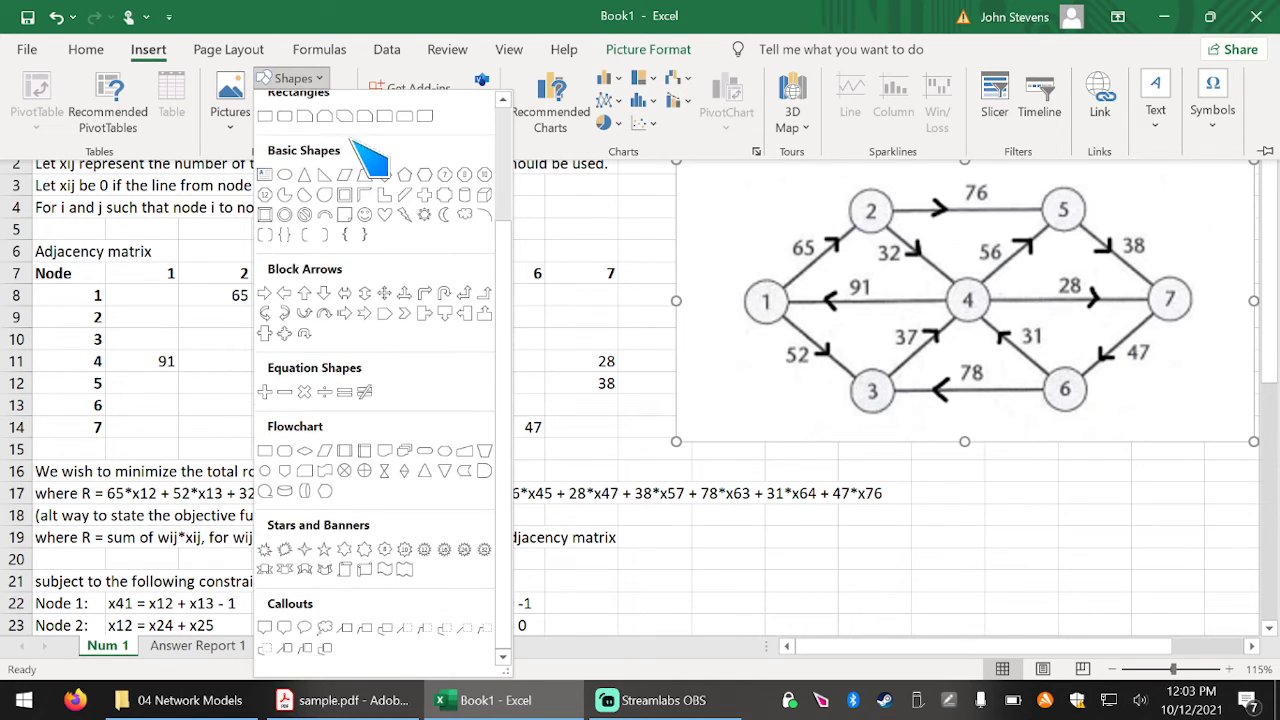
pyautogui.scroll(3, 352, 140)
pyautogui.click(343, 130)
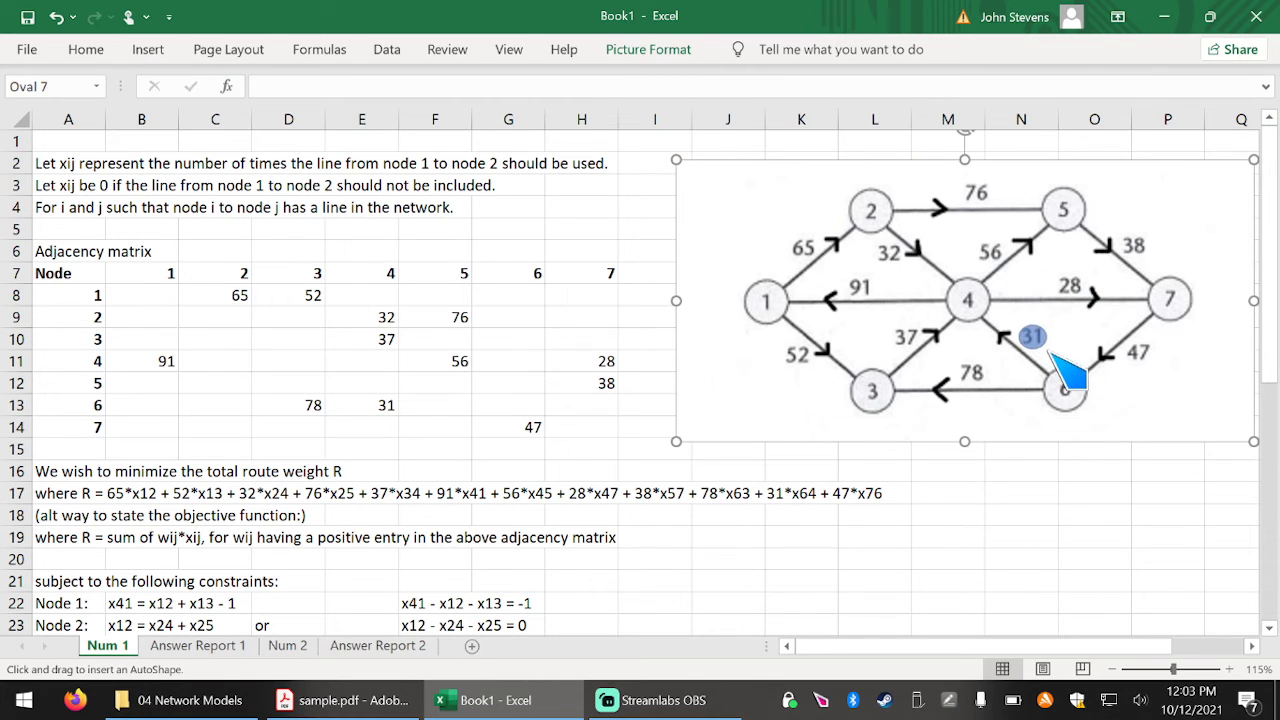
pyautogui.moveTo(1050, 351); pyautogui.dragTo(1050, 351)
pyautogui.click(1148, 370)
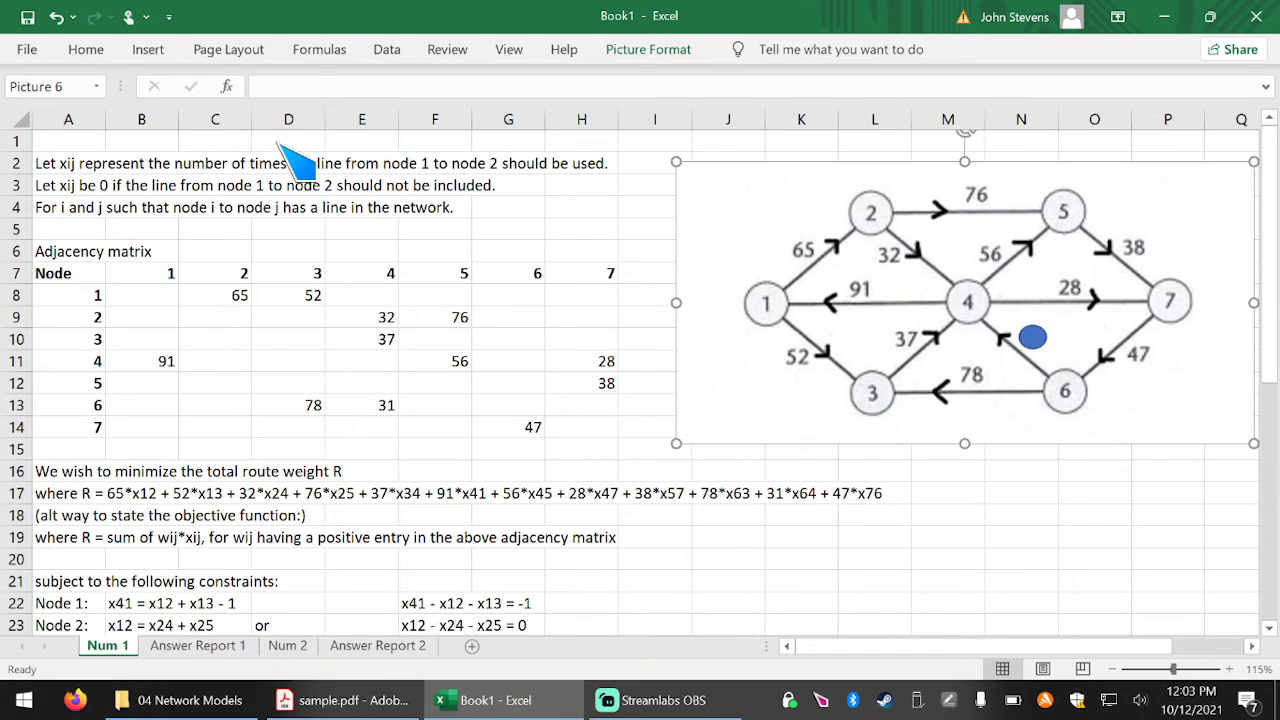
# Draw a second filled oval covering the weight 47 on the arrow from node 7 to node 6.
pyautogui.click(160, 48)
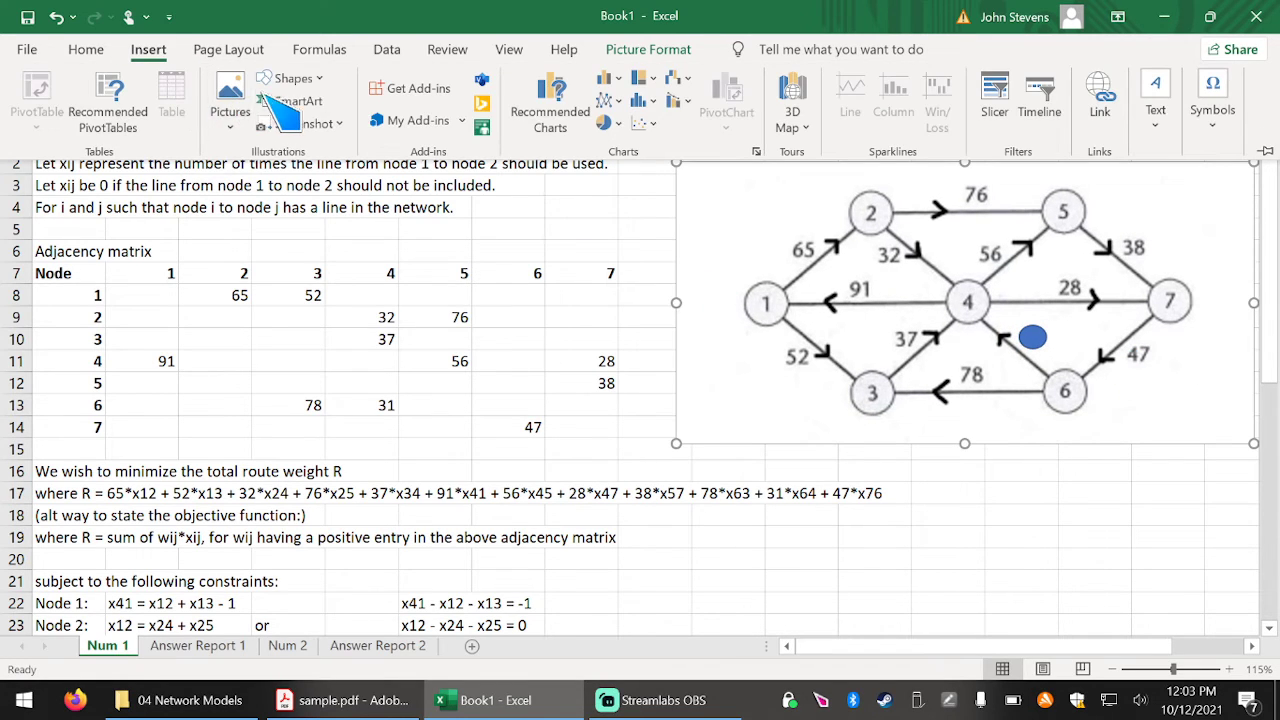
pyautogui.click(293, 79)
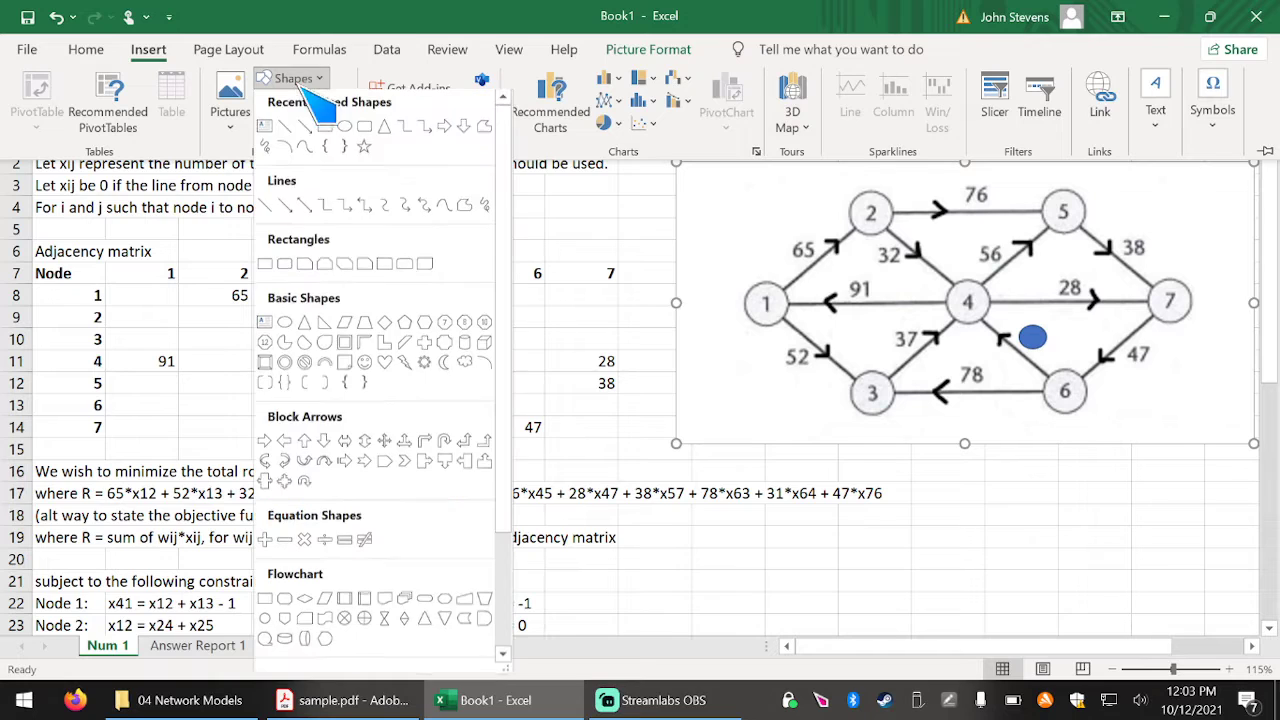
pyautogui.click(345, 129)
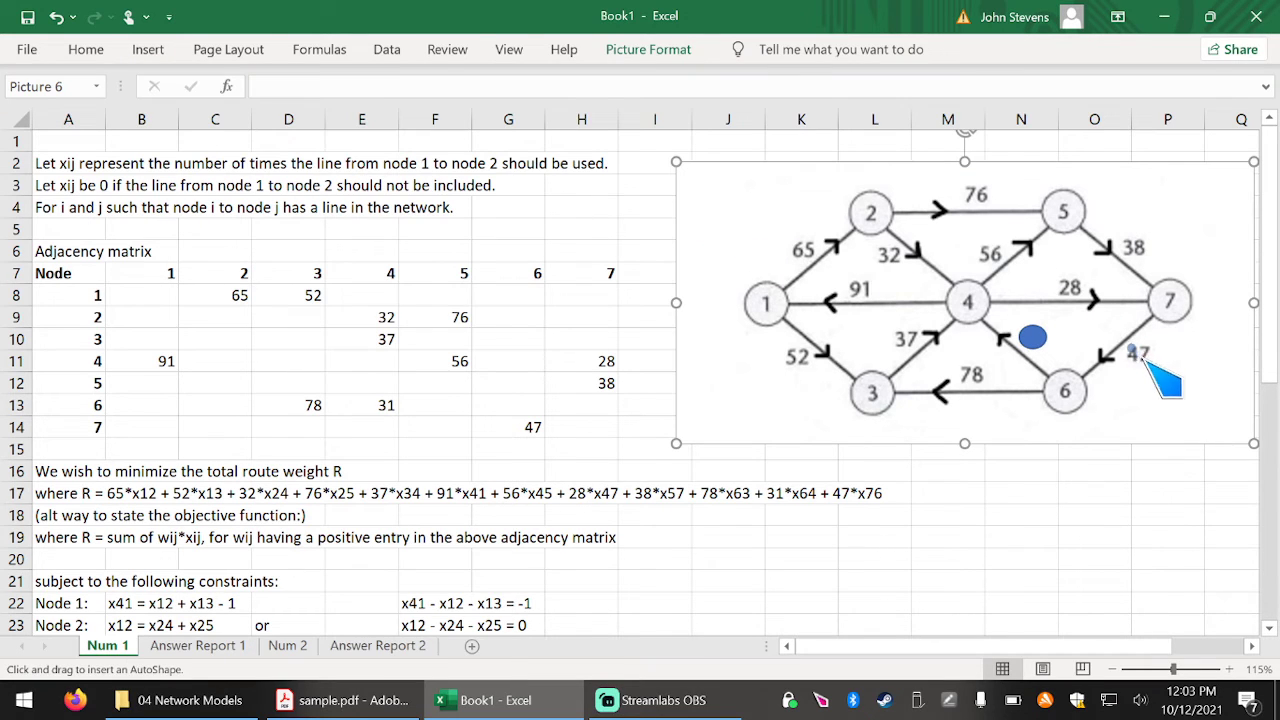
pyautogui.moveTo(1152, 364); pyautogui.dragTo(1153, 365)
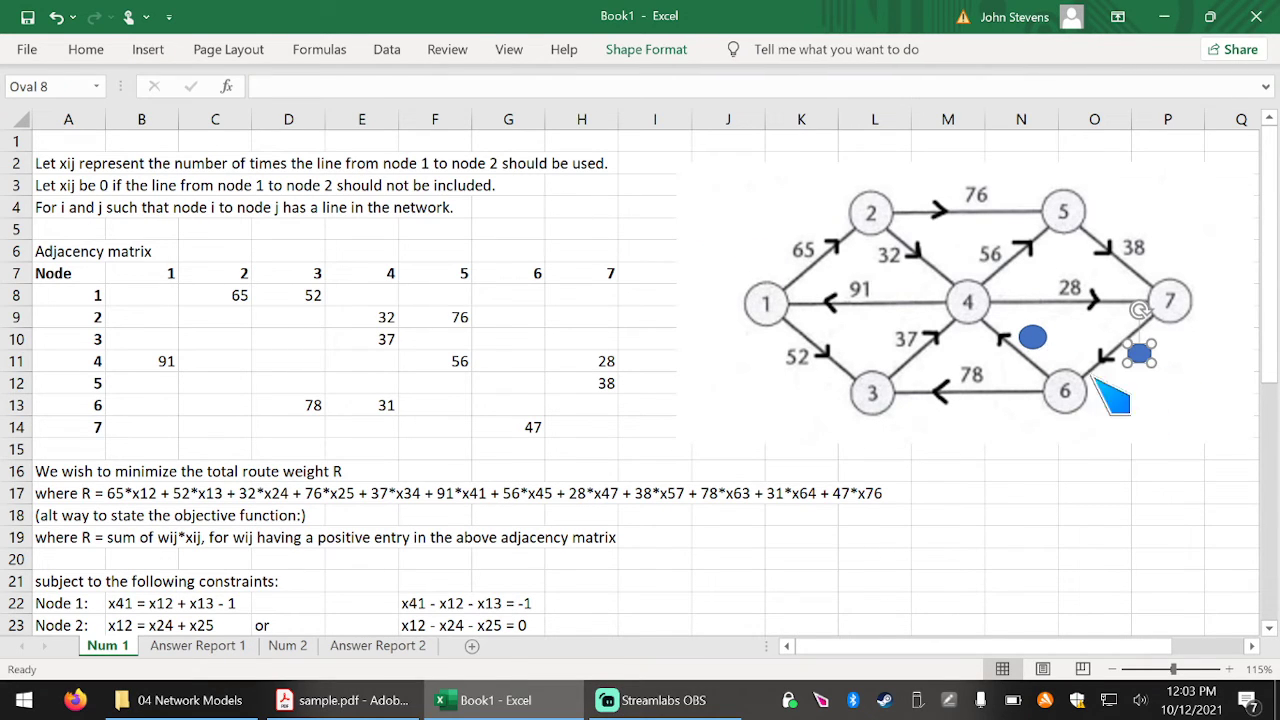
# In the adjacency matrix, set the weight from node 6 to node 4 to 5 and from node 7 to node 6 to 10.
pyautogui.click(471, 361)
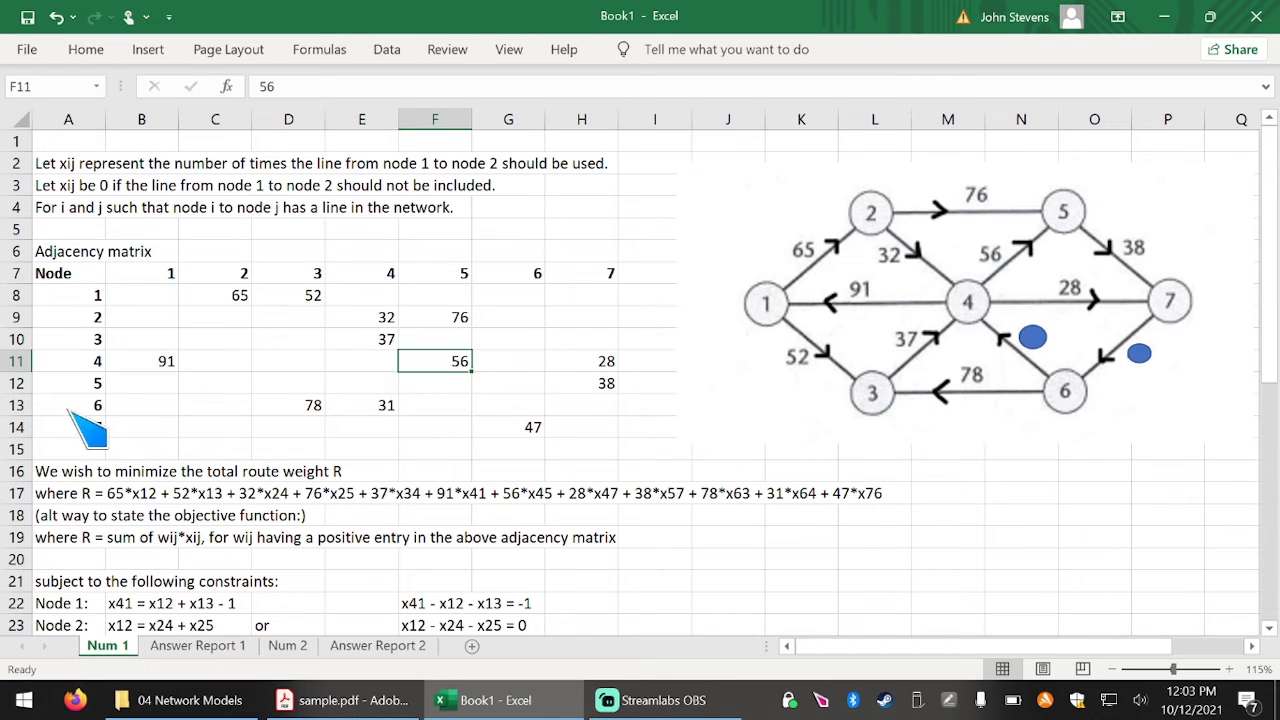
pyautogui.click(357, 409)
pyautogui.write('5')
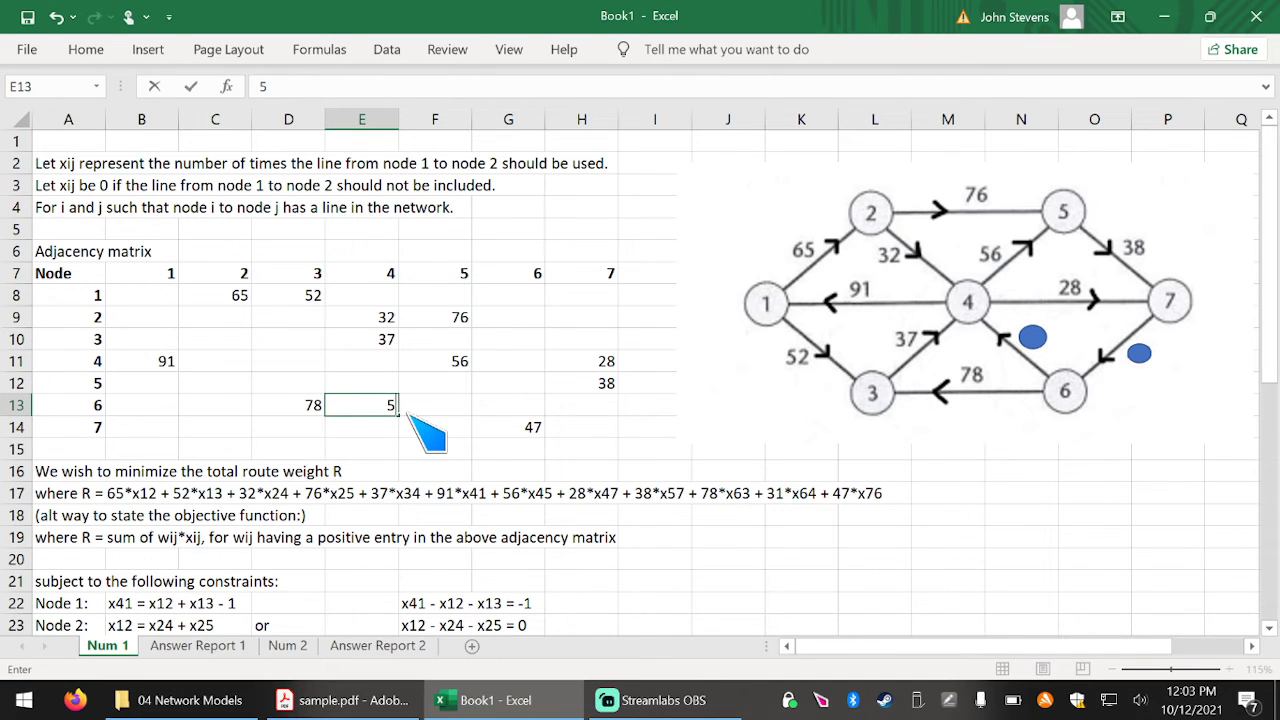
pyautogui.click(515, 435)
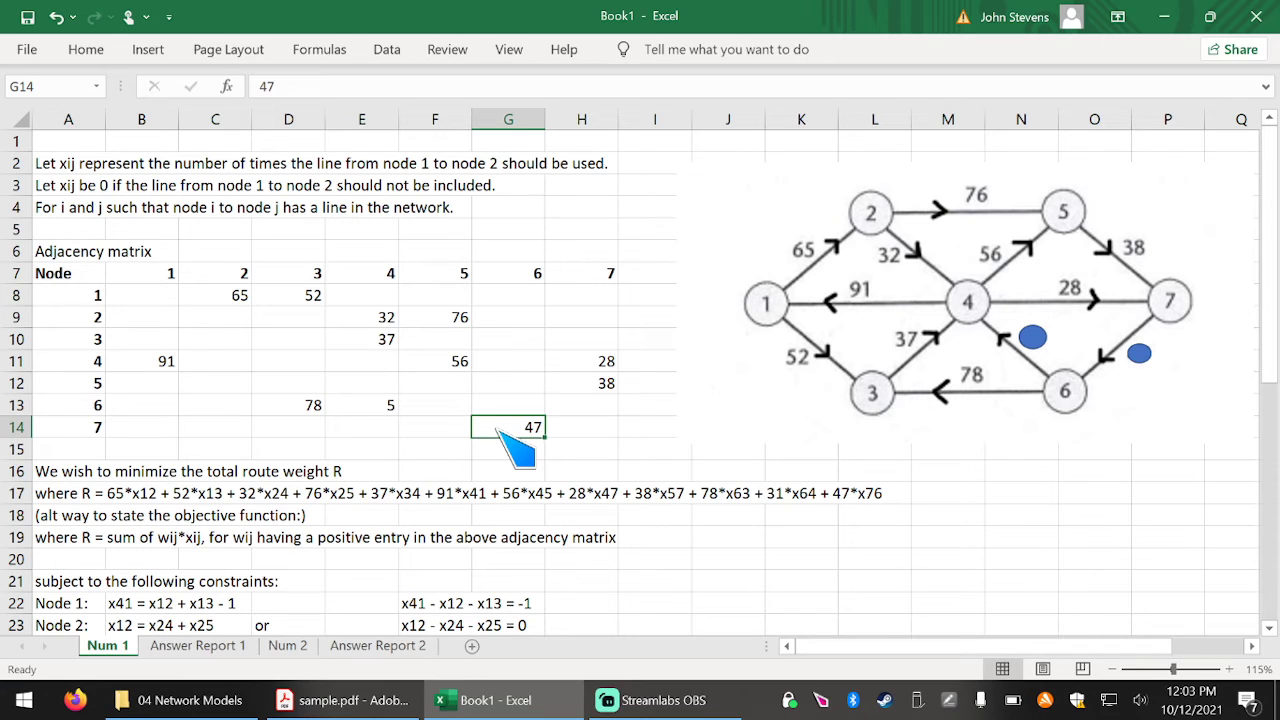
pyautogui.write('1')
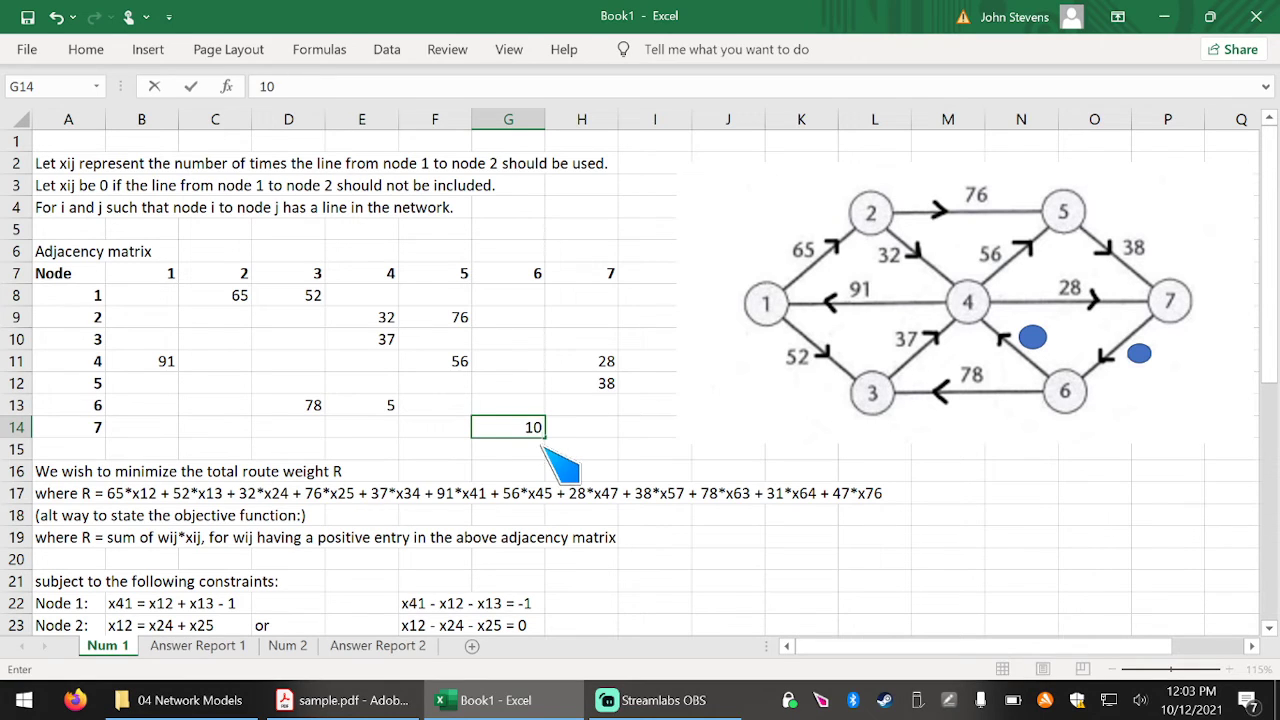
pyautogui.write('0')
pyautogui.press('Return')
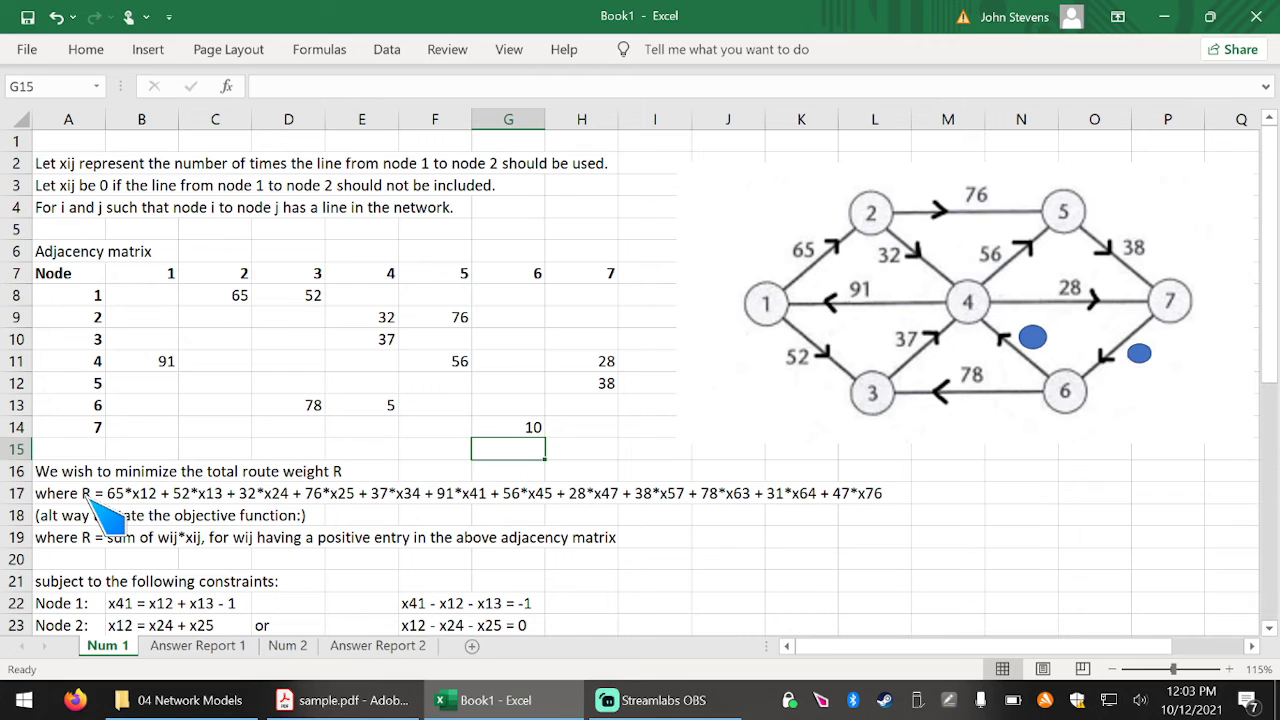
# Color the two changed adjacency matrix weights in cells E13 and G14 red.
pyautogui.click(352, 406)
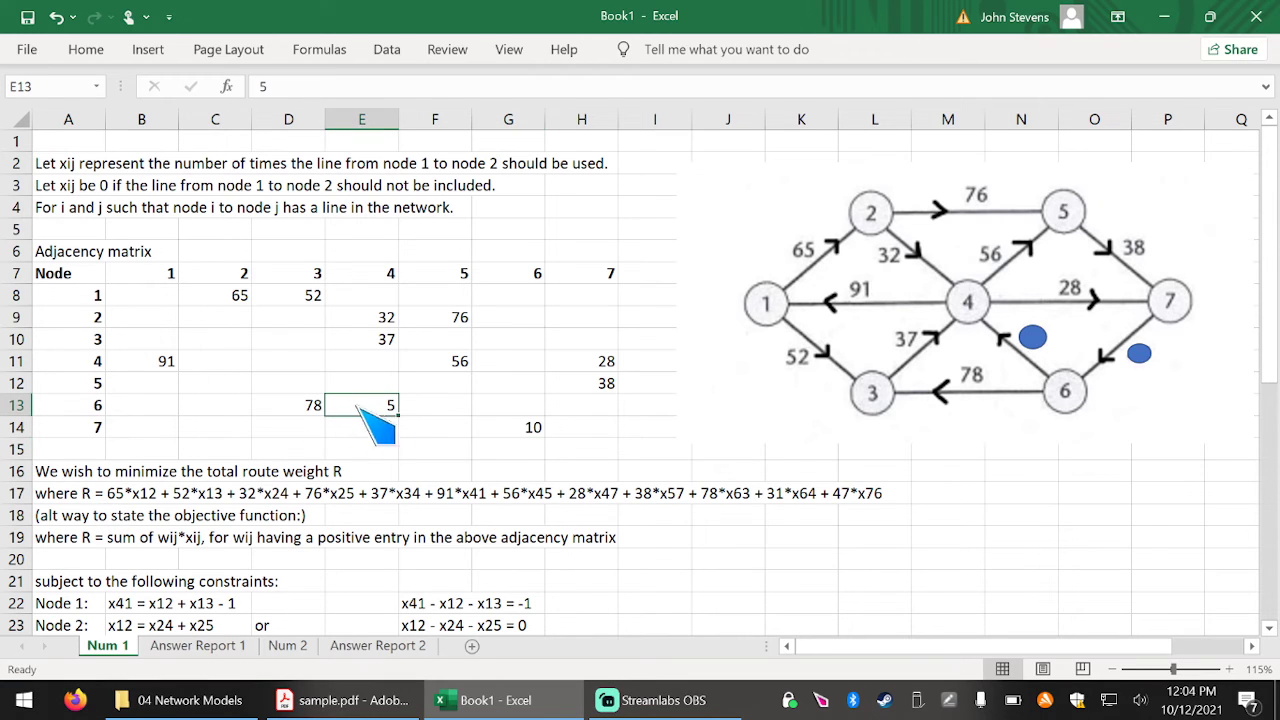
pyautogui.keyDown('ctrl'); pyautogui.click(505, 430); pyautogui.keyUp('ctrl')
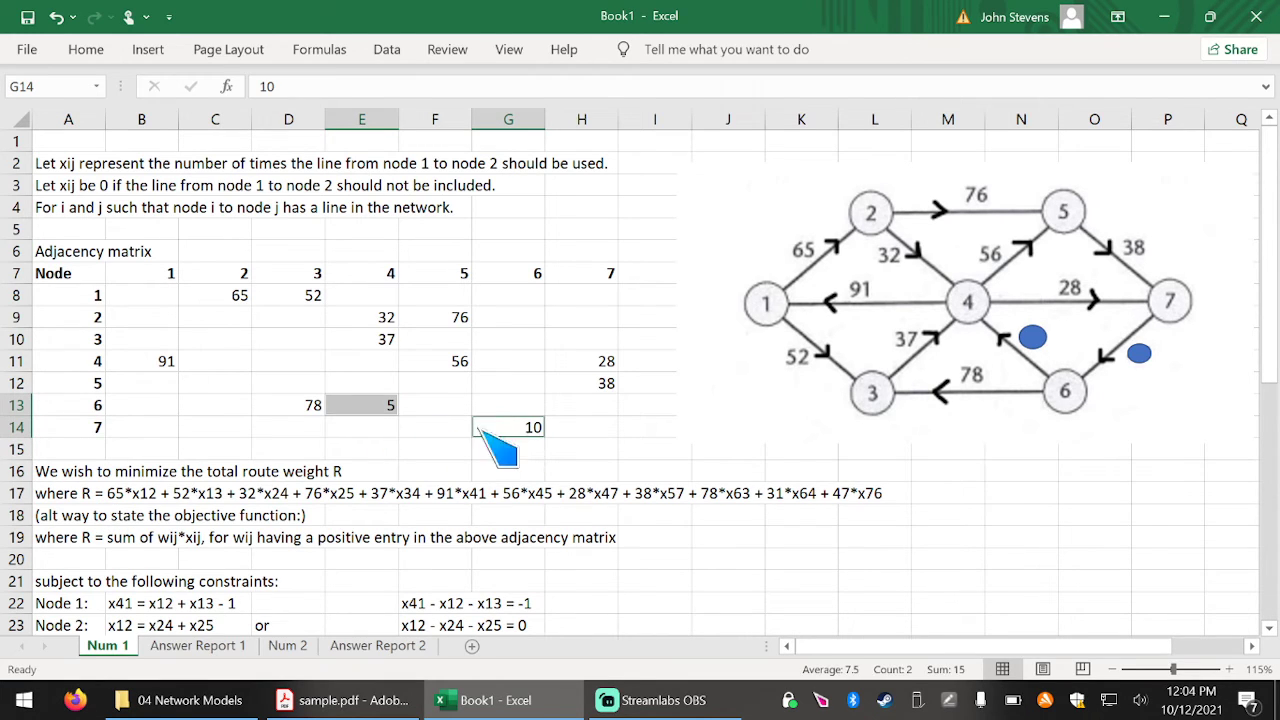
pyautogui.click(96, 56)
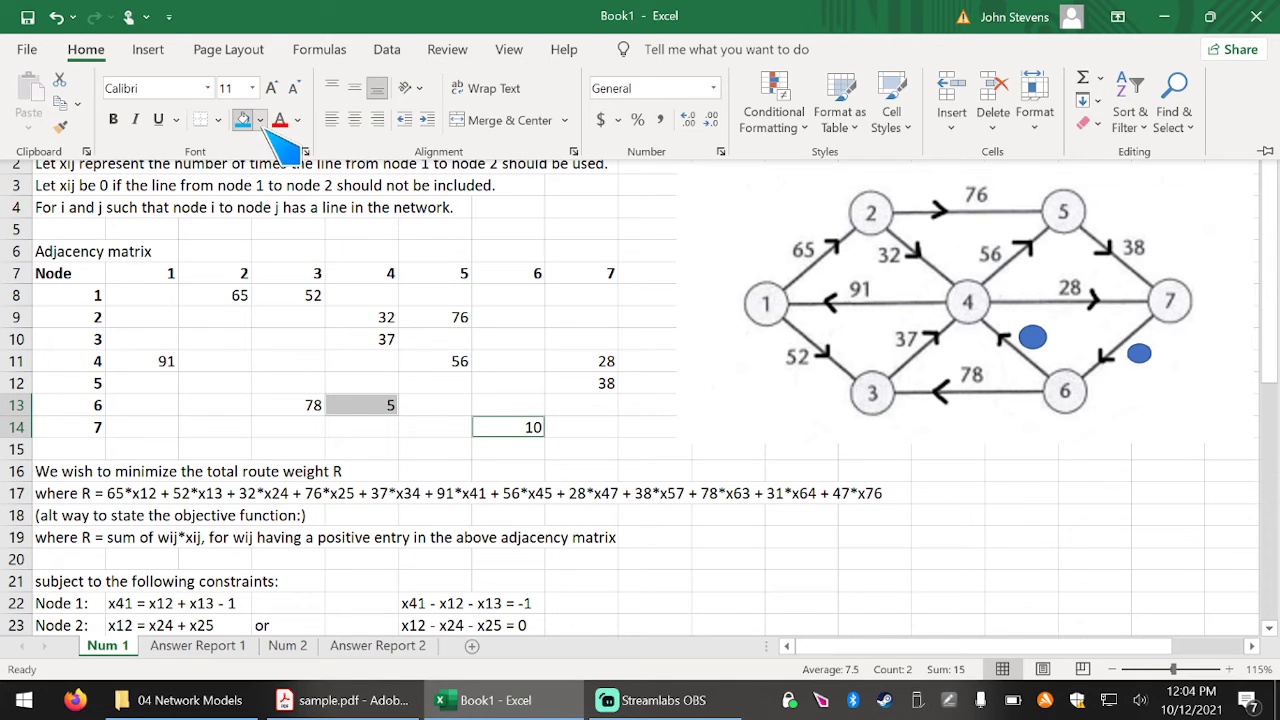
pyautogui.click(279, 119)
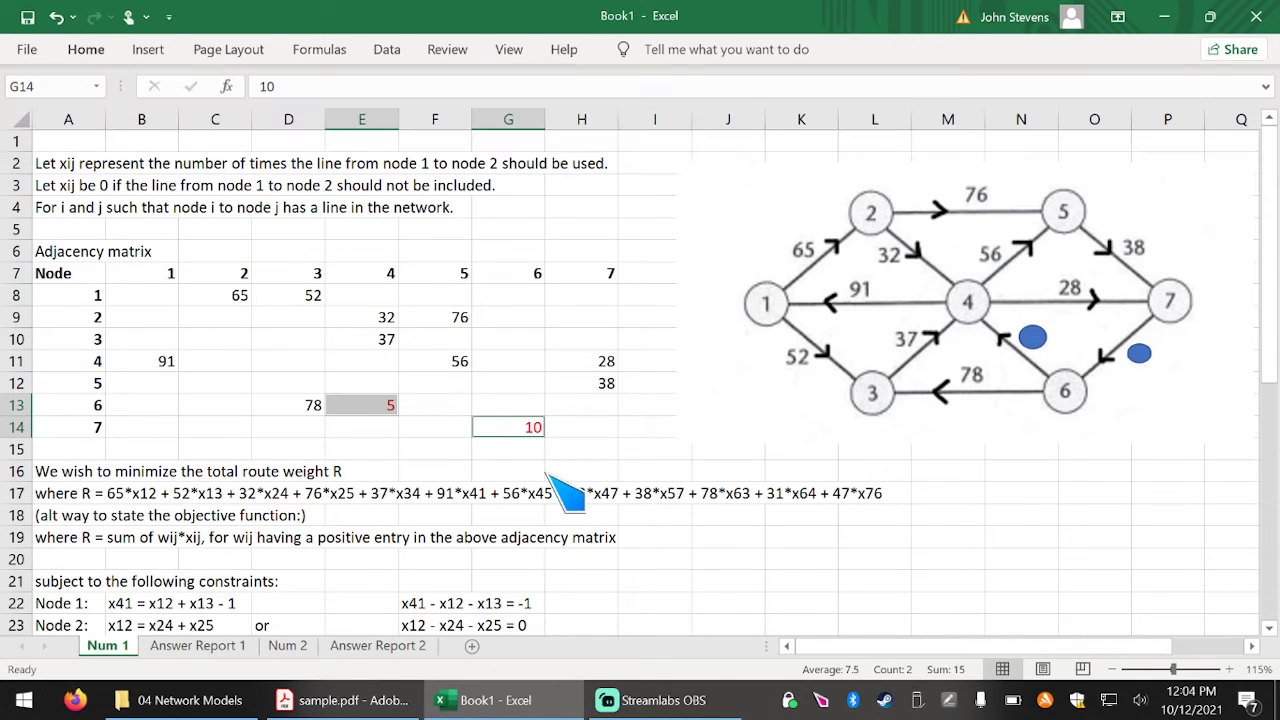
pyautogui.click(676, 535)
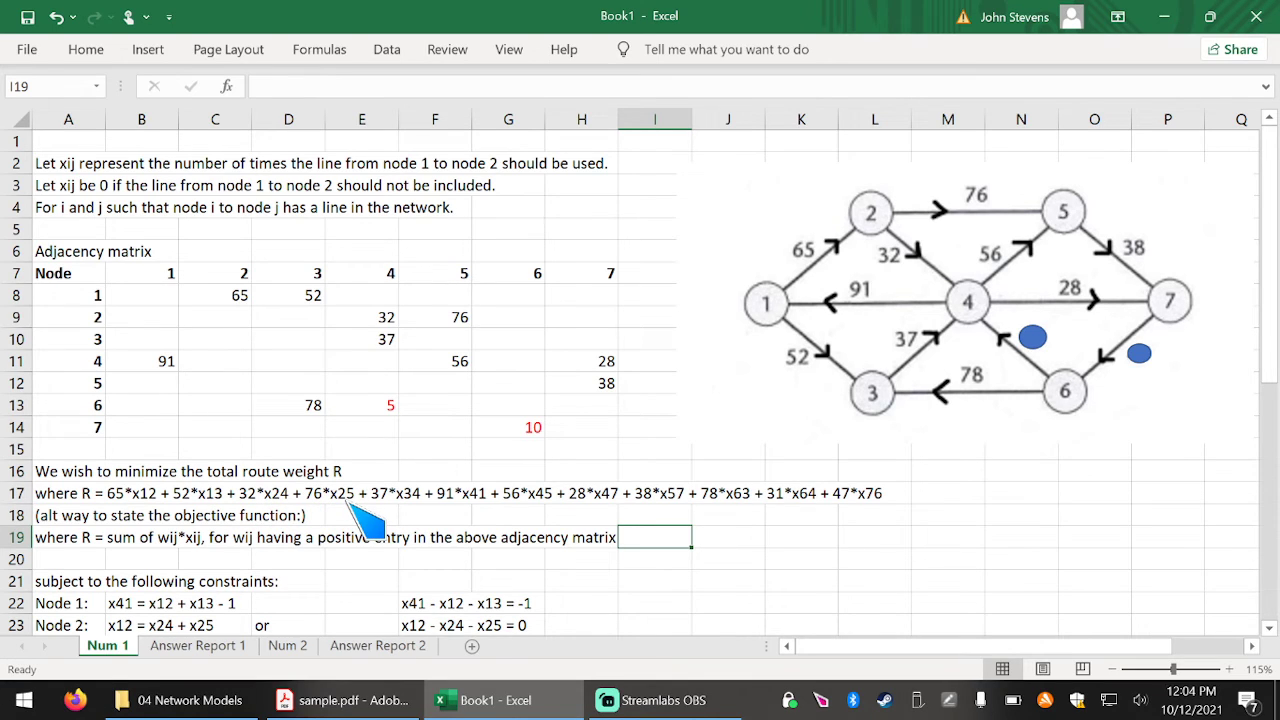
# Update the written objective function in A17 so its last two terms read 5*x64 + 10*x76.
pyautogui.click(62, 493)
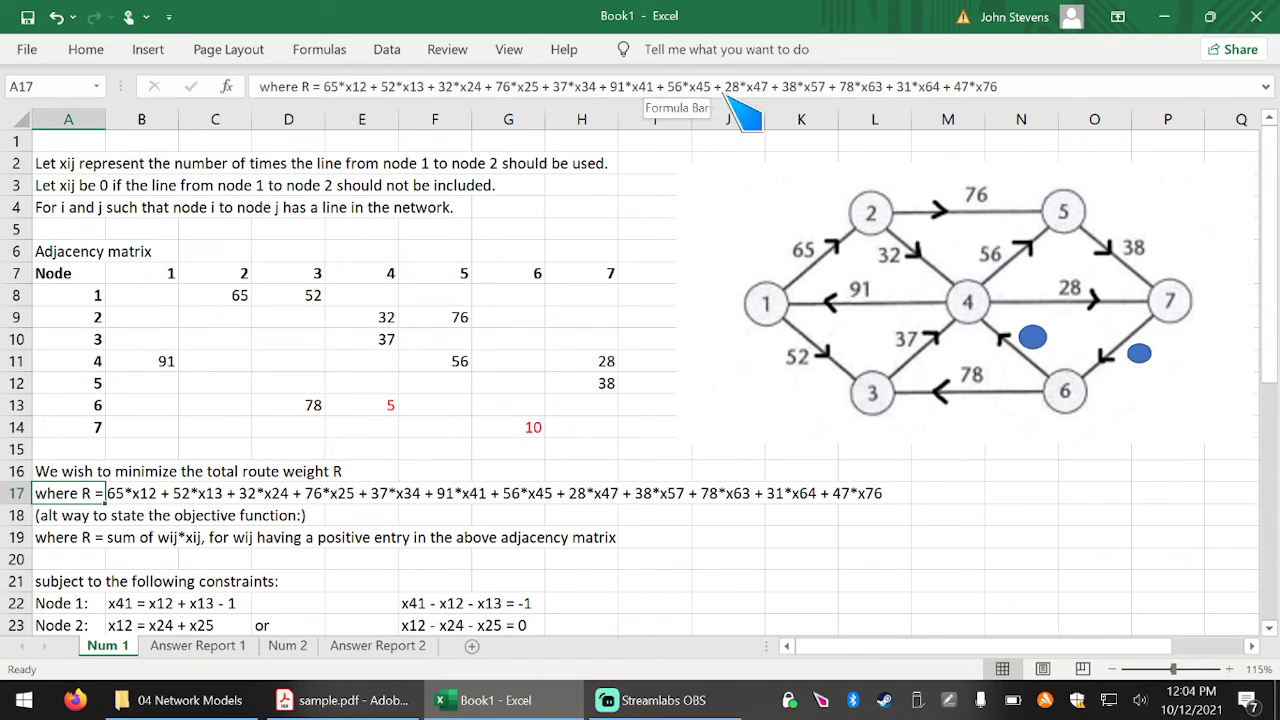
pyautogui.click(913, 86)
pyautogui.moveTo(901, 90); pyautogui.dragTo(897, 90)
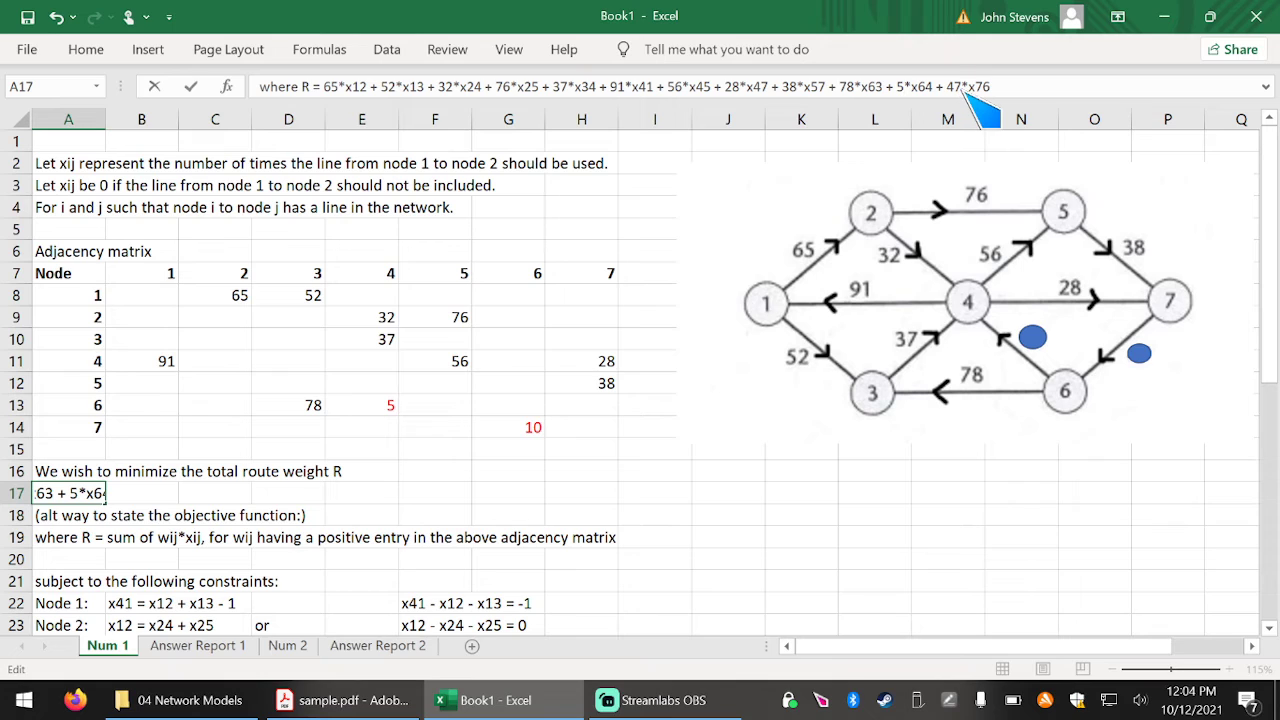
pyautogui.moveTo(948, 86); pyautogui.dragTo(948, 86)
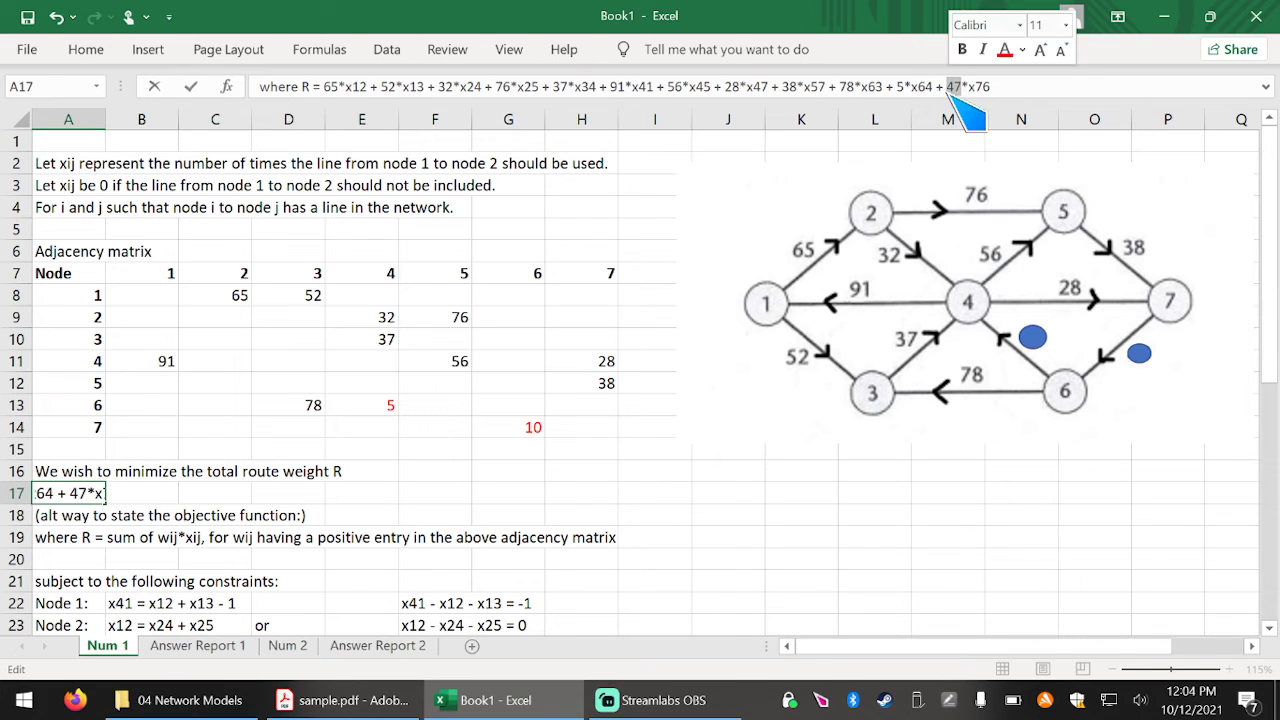
pyautogui.write('10')
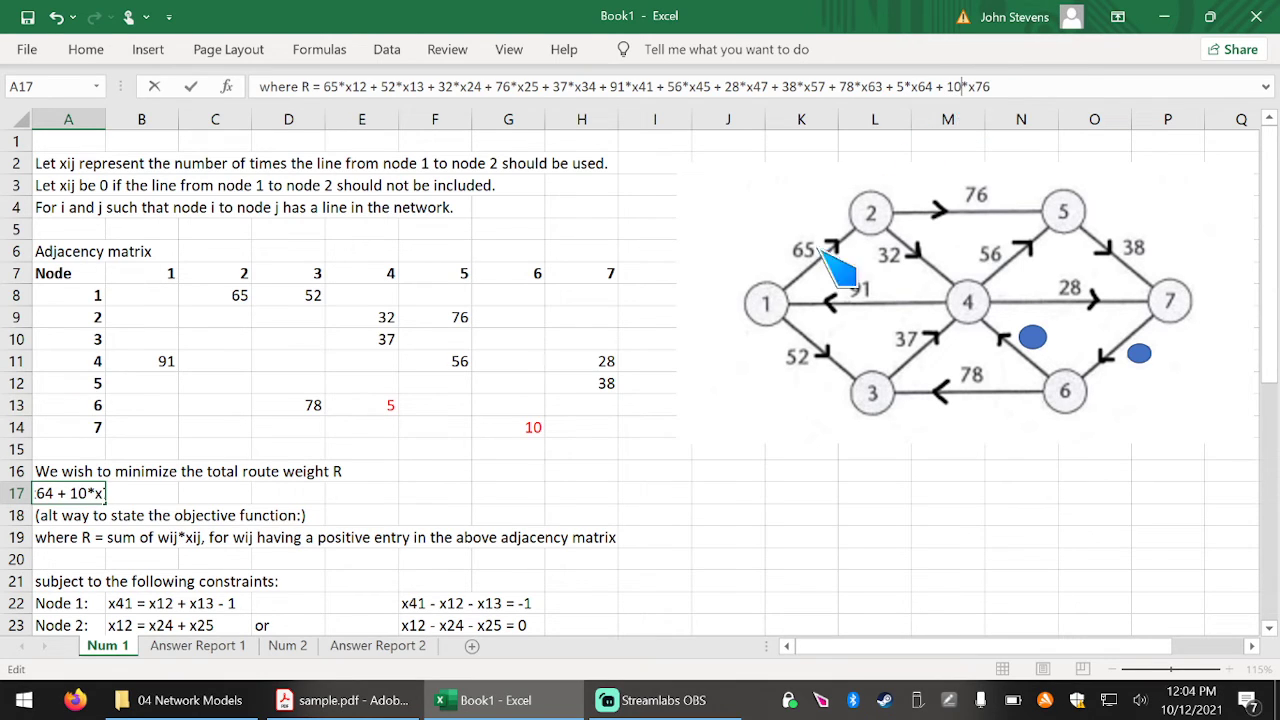
pyautogui.click(636, 480)
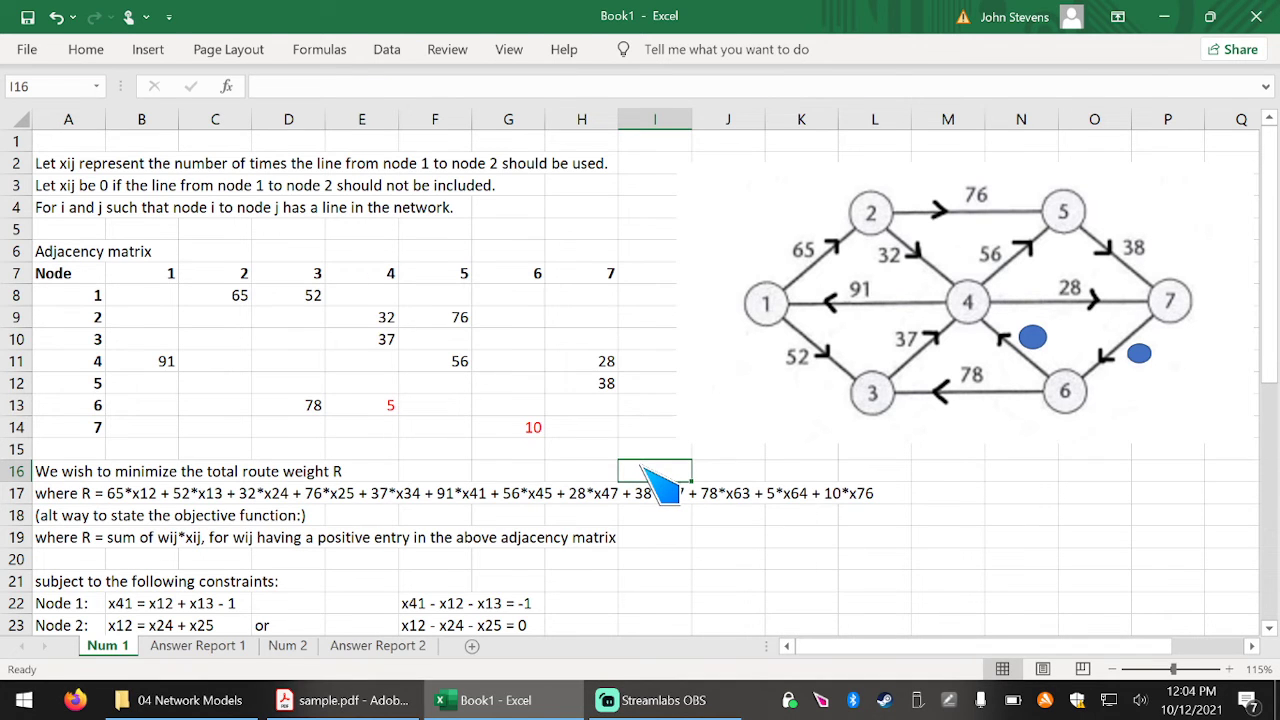
# Compare the node constraints in rows 22 to 28 with the arrows of the network diagram.
pyautogui.scroll(-2, 643, 465)
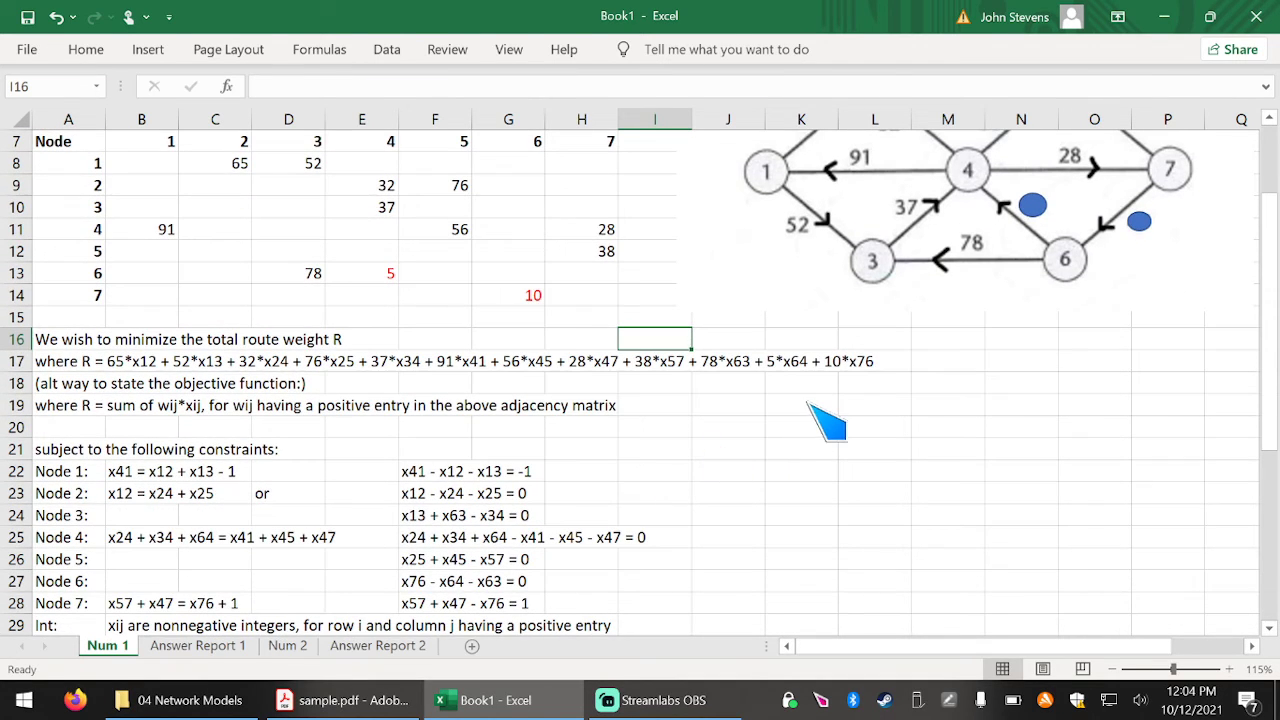
pyautogui.scroll(1, 797, 406)
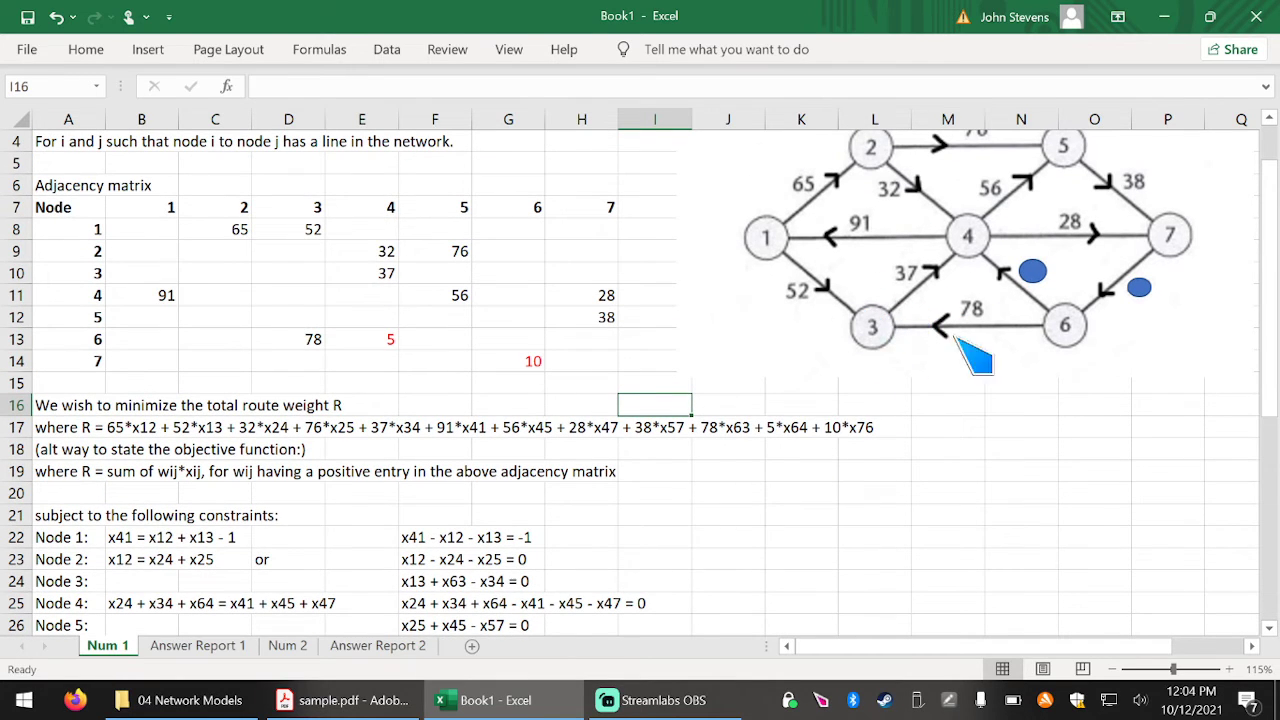
pyautogui.scroll(-1, 906, 436)
pyautogui.scroll(-3, 925, 455)
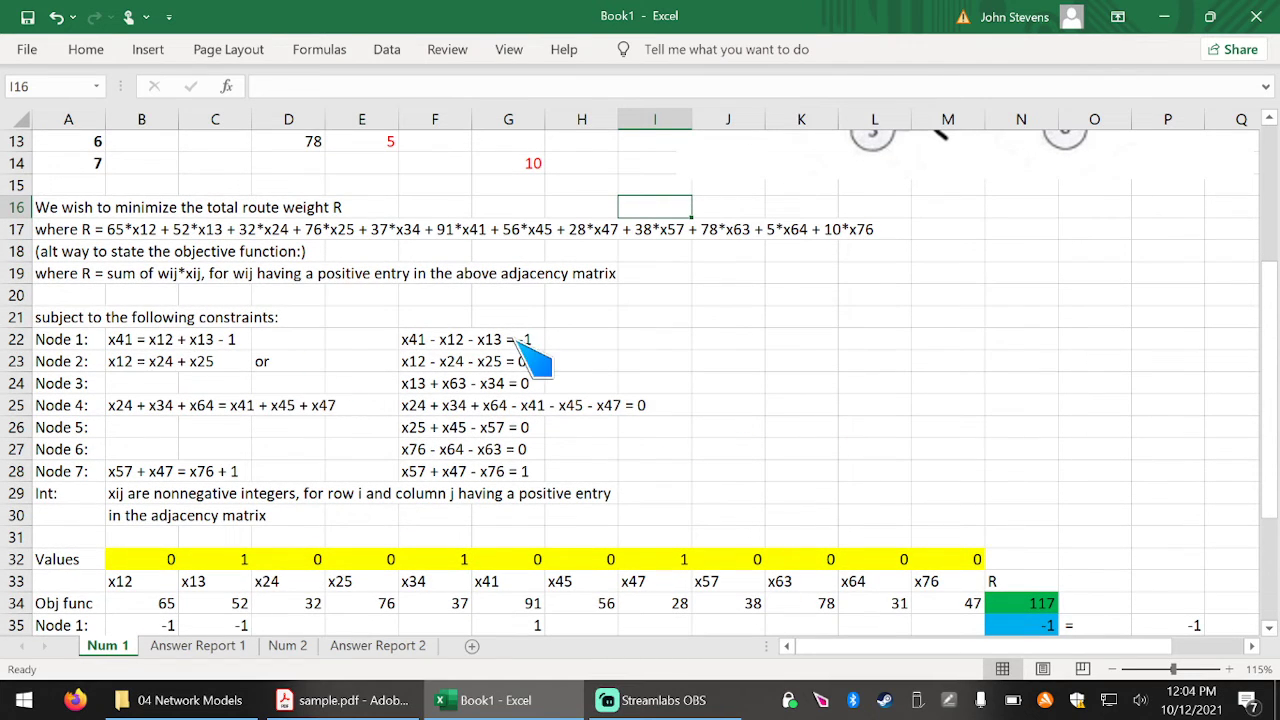
pyautogui.moveTo(520, 342); pyautogui.dragTo(505, 470)
pyautogui.moveTo(440, 338); pyautogui.dragTo(443, 475)
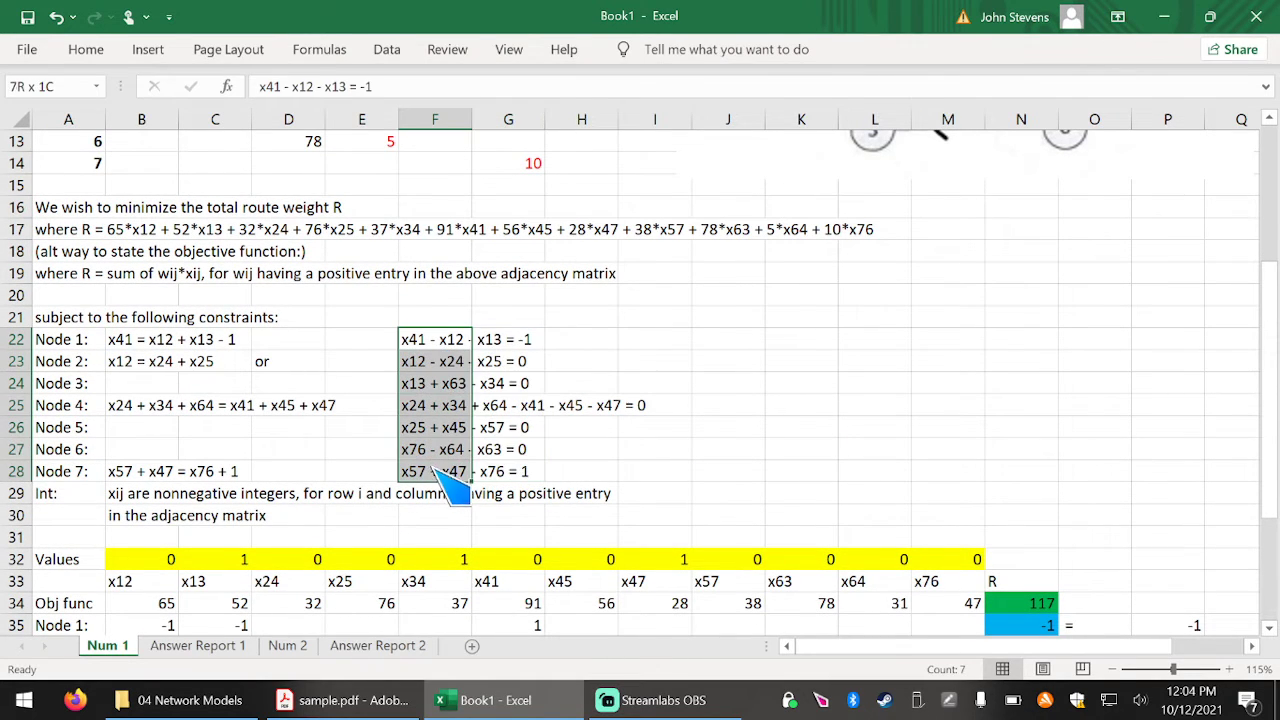
pyautogui.scroll(4, 934, 449)
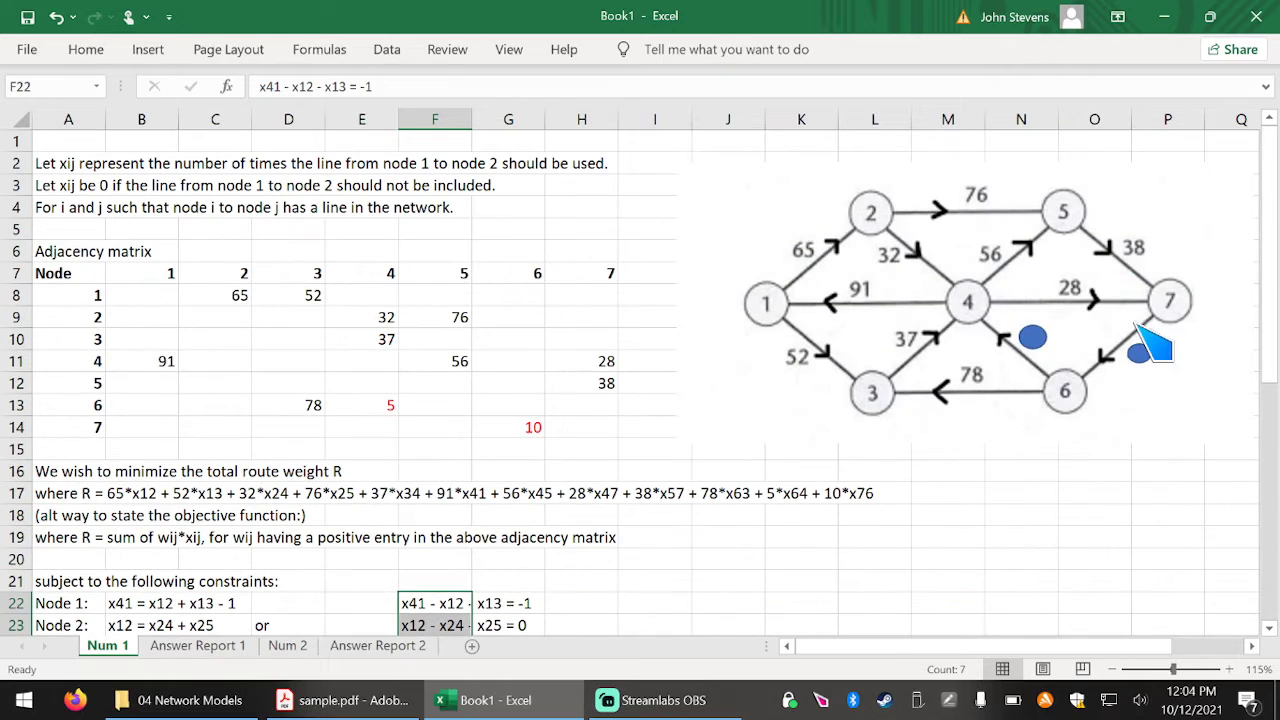
pyautogui.scroll(-4, 1010, 480)
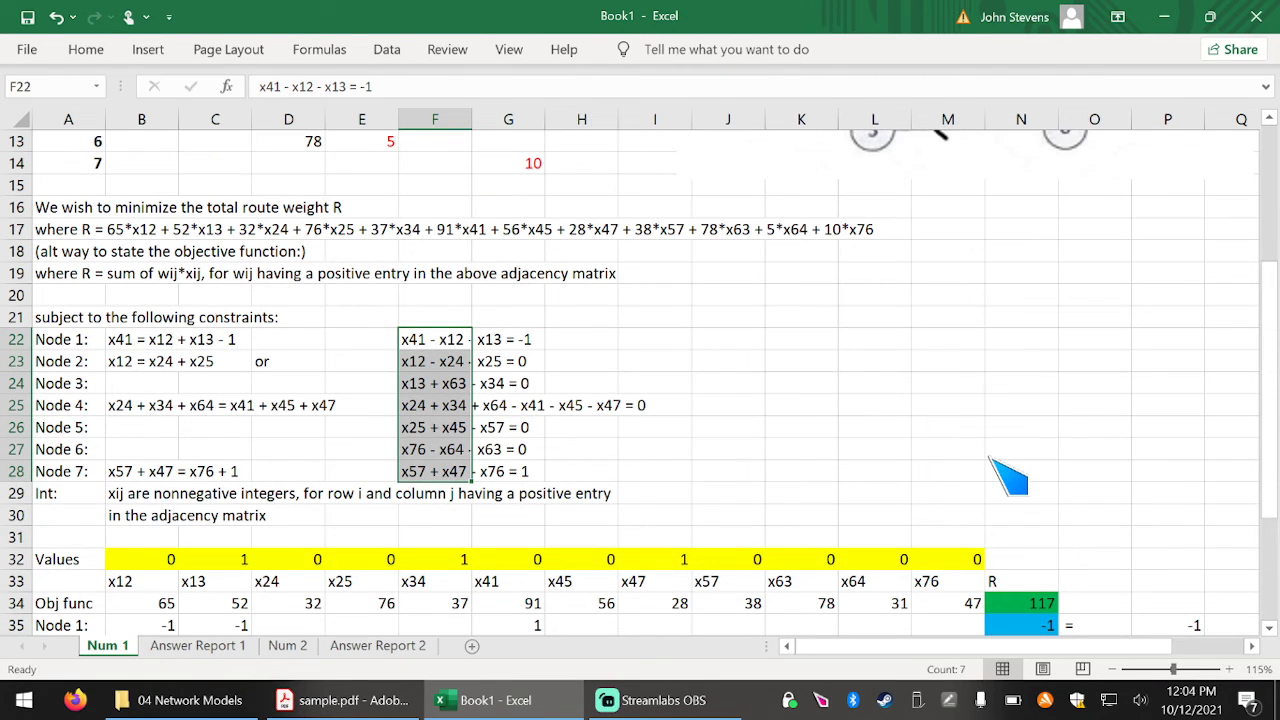
pyautogui.scroll(3, 980, 480)
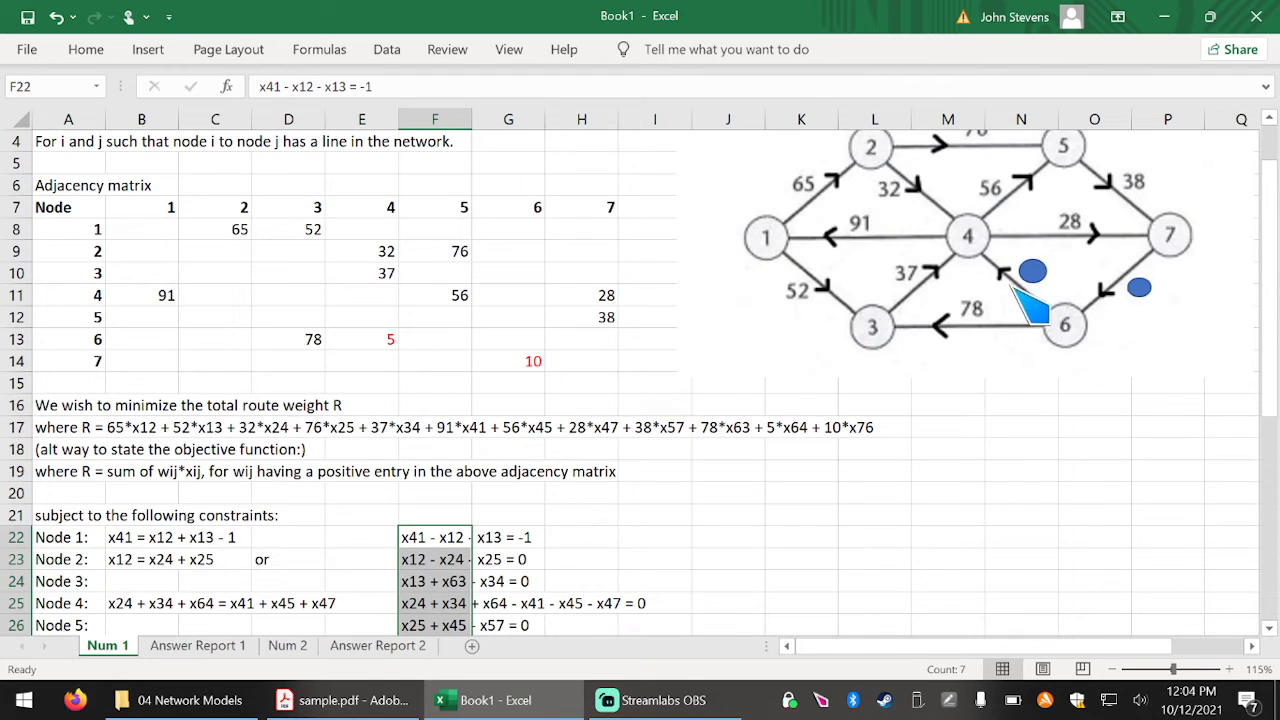
# In the objective function row, set the x64 coefficient to 5 and the x76 coefficient to 10.
pyautogui.scroll(-1, 1018, 518)
pyautogui.scroll(-3, 1010, 510)
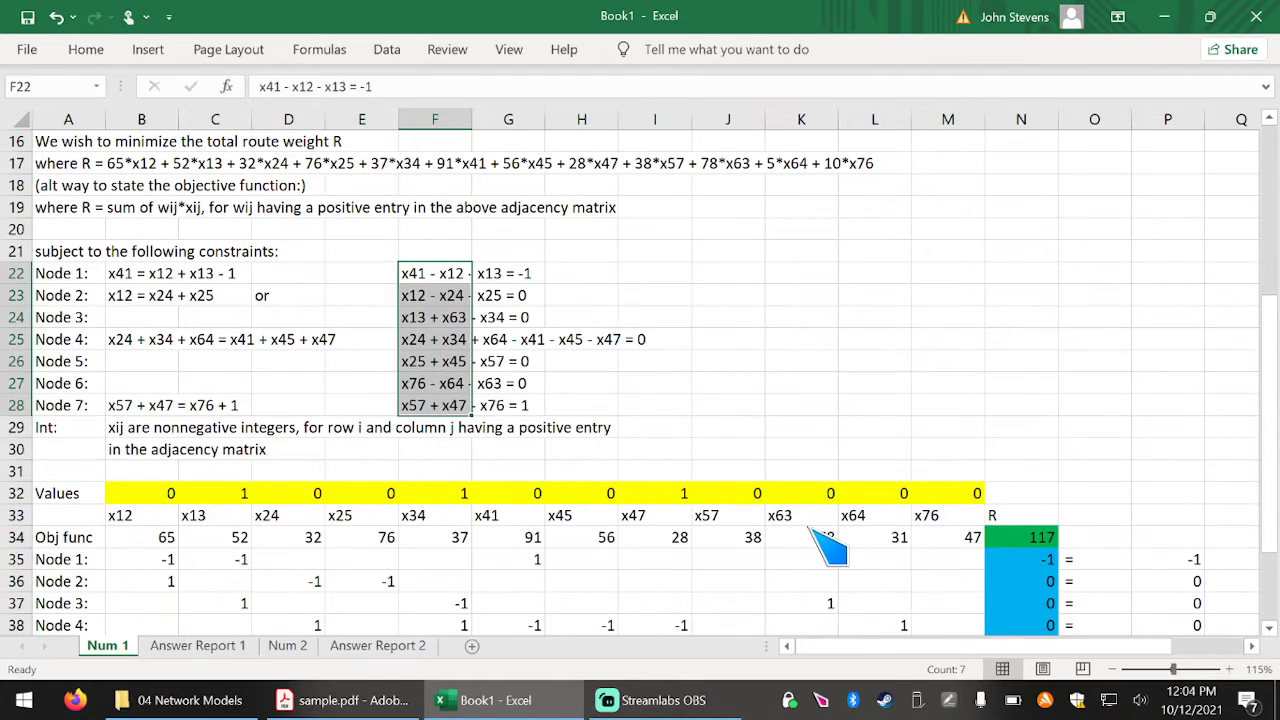
pyautogui.click(873, 540)
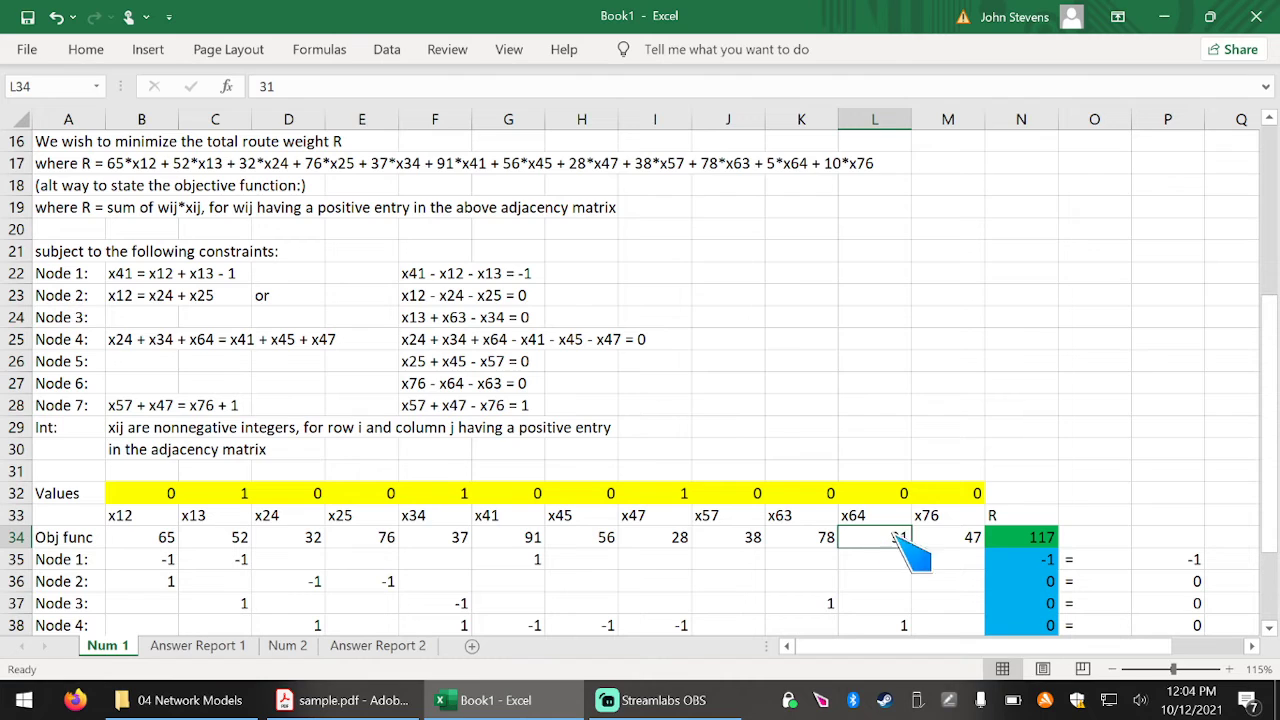
pyautogui.write('5')
pyautogui.click(943, 543)
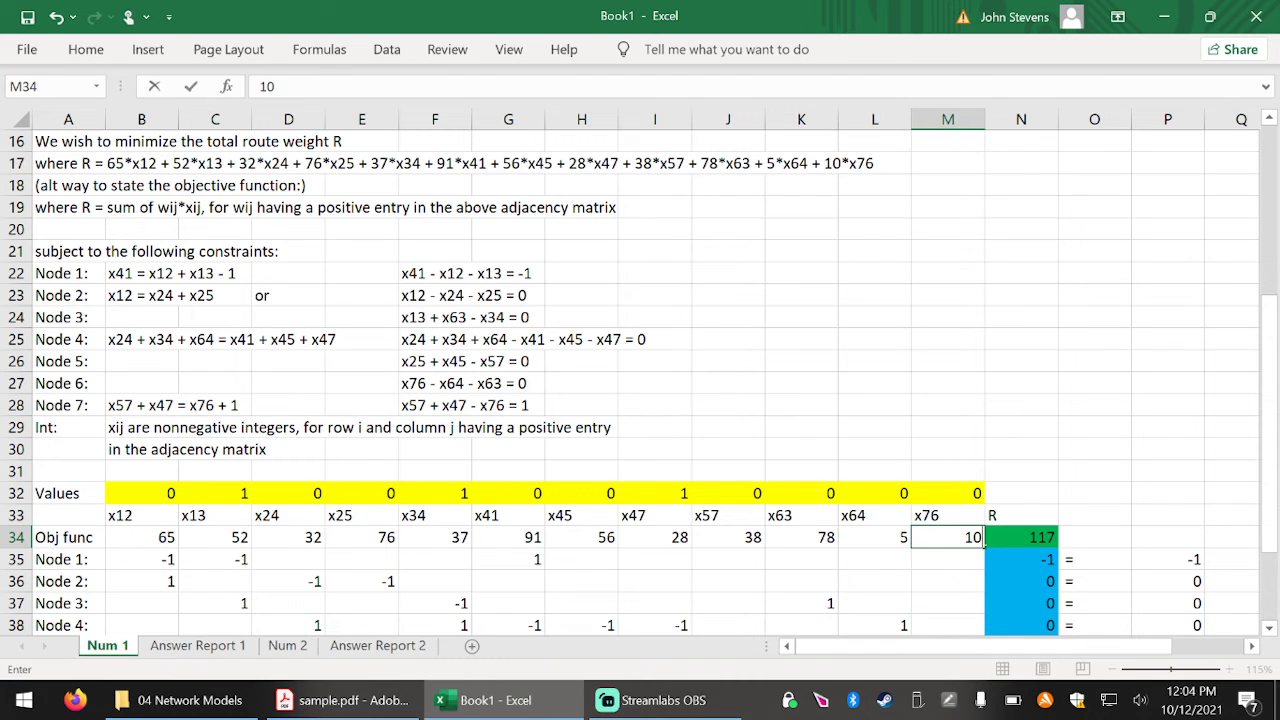
pyautogui.write('10')
# Color the changed x64 and x76 coefficients in L34:M34 red.
pyautogui.moveTo(878, 540); pyautogui.dragTo(958, 540)
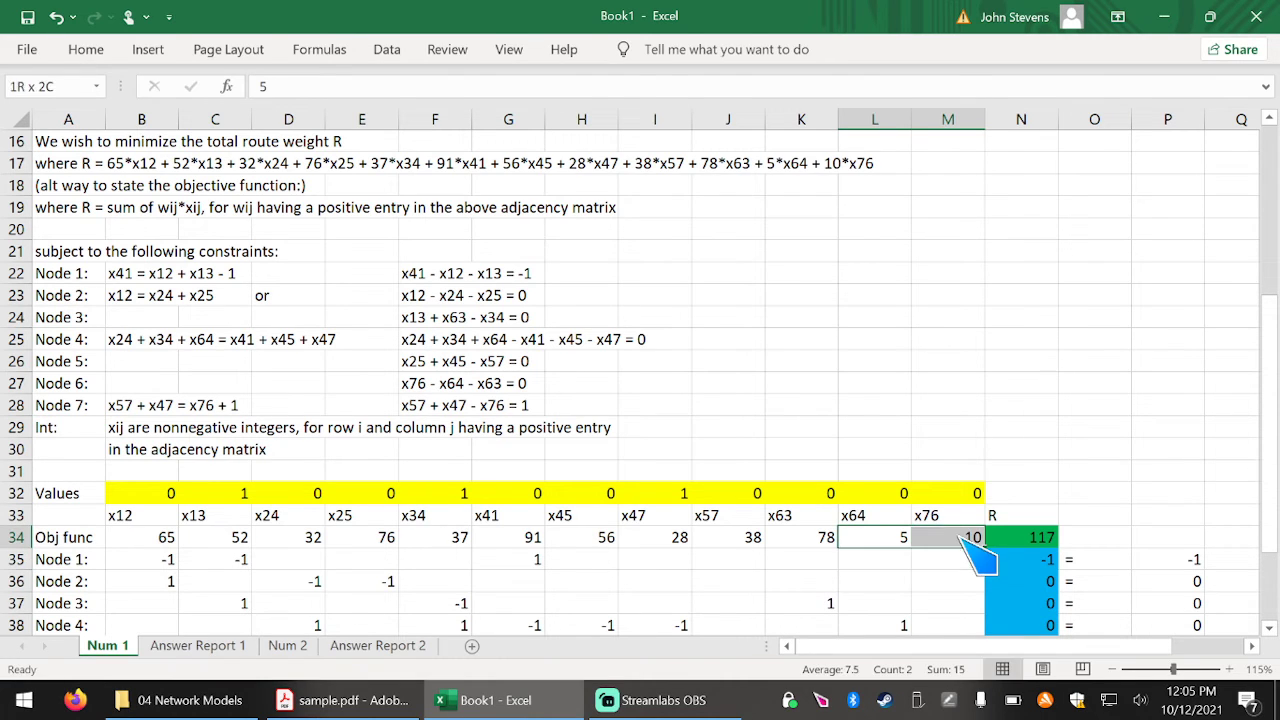
pyautogui.click(88, 50)
pyautogui.click(279, 119)
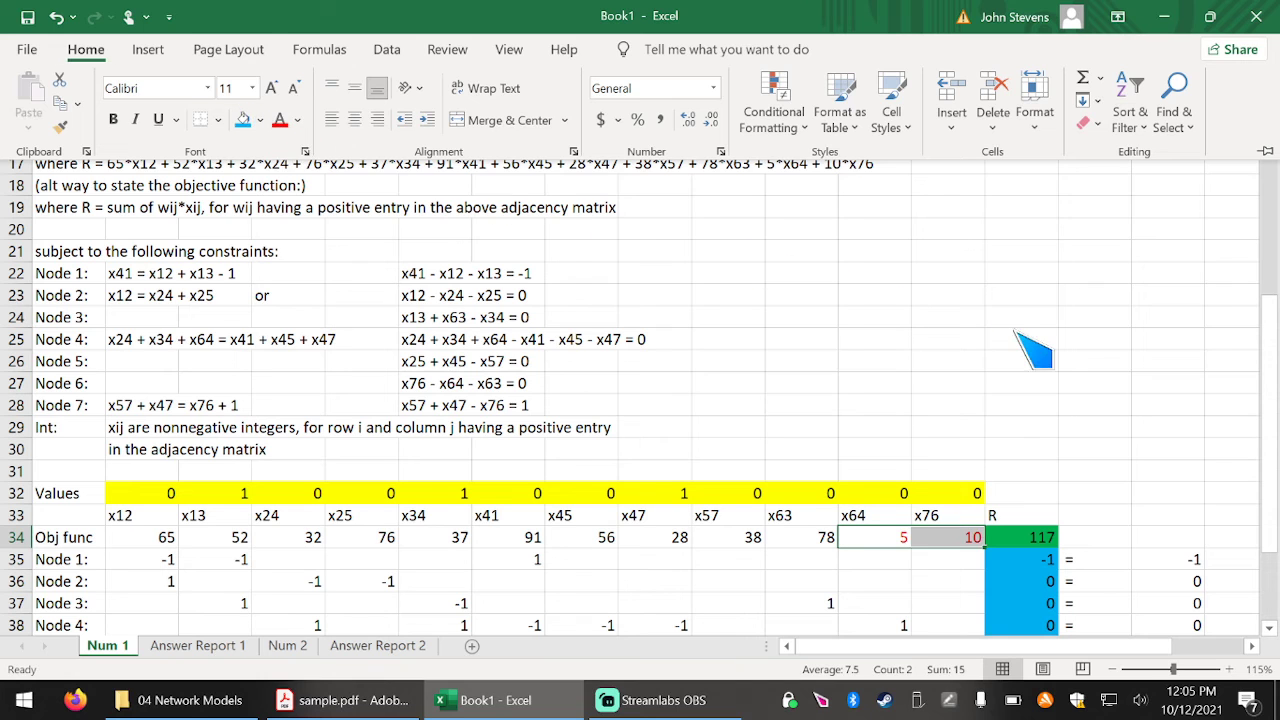
pyautogui.click(1150, 320)
# Open Solver for the Num 1 model and reset all of its options and cell selections.
pyautogui.scroll(-5, 1145, 335)
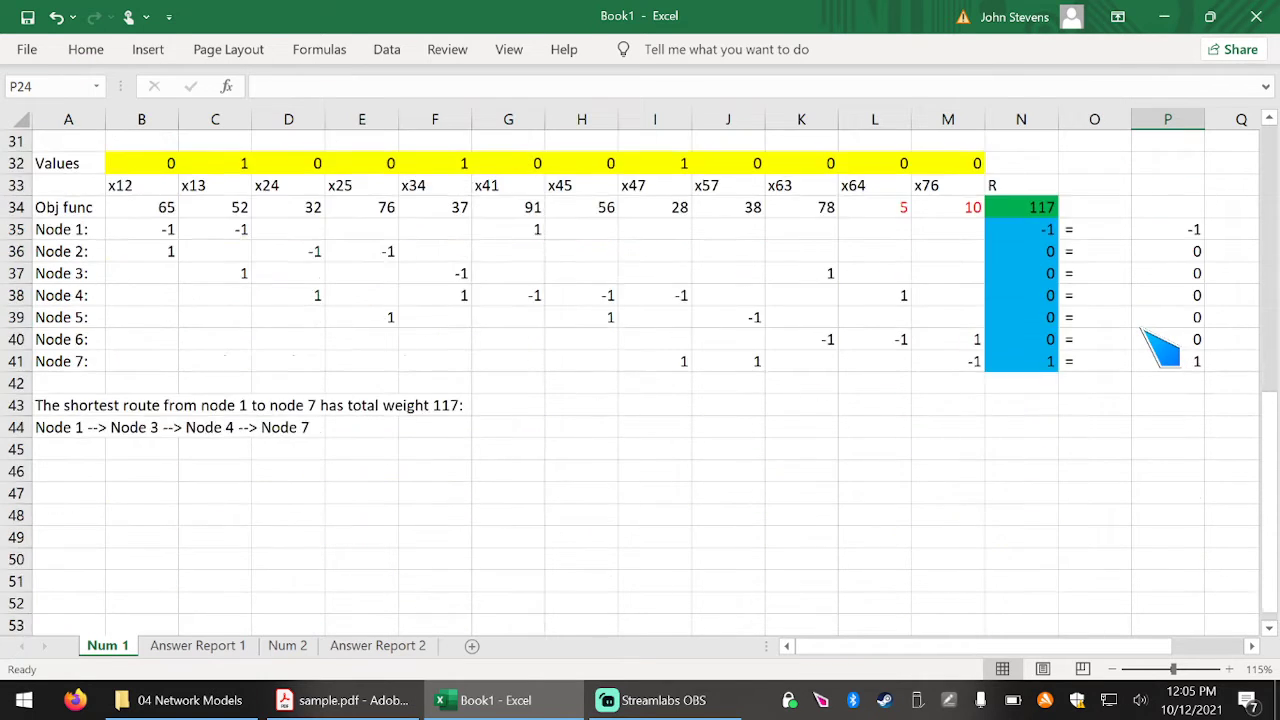
pyautogui.scroll(2, 1160, 345)
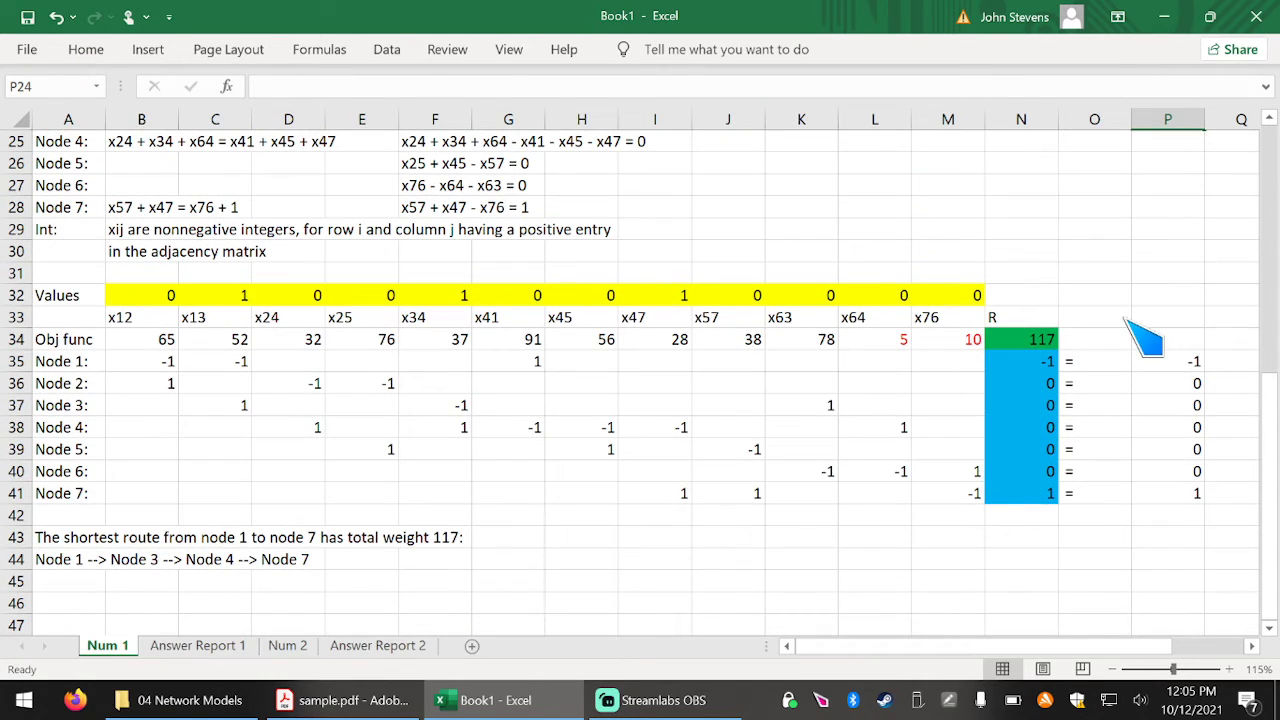
pyautogui.click(387, 50)
pyautogui.click(1207, 92)
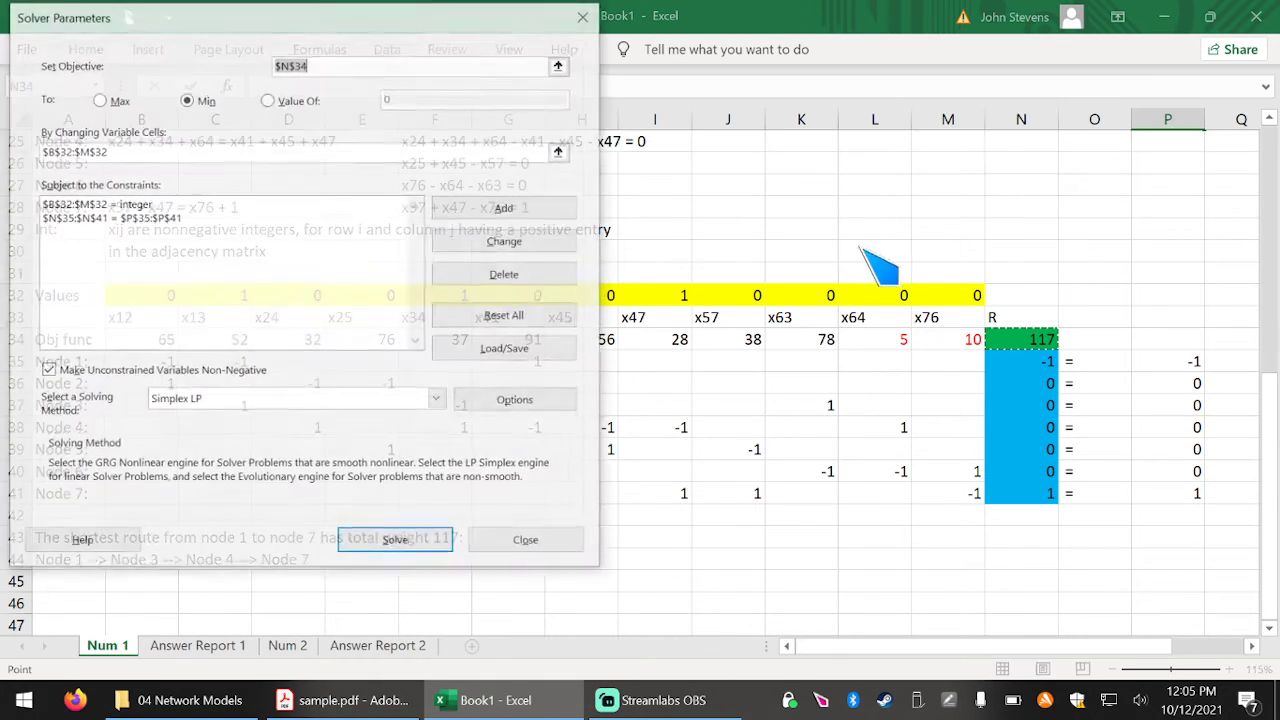
pyautogui.click(520, 326)
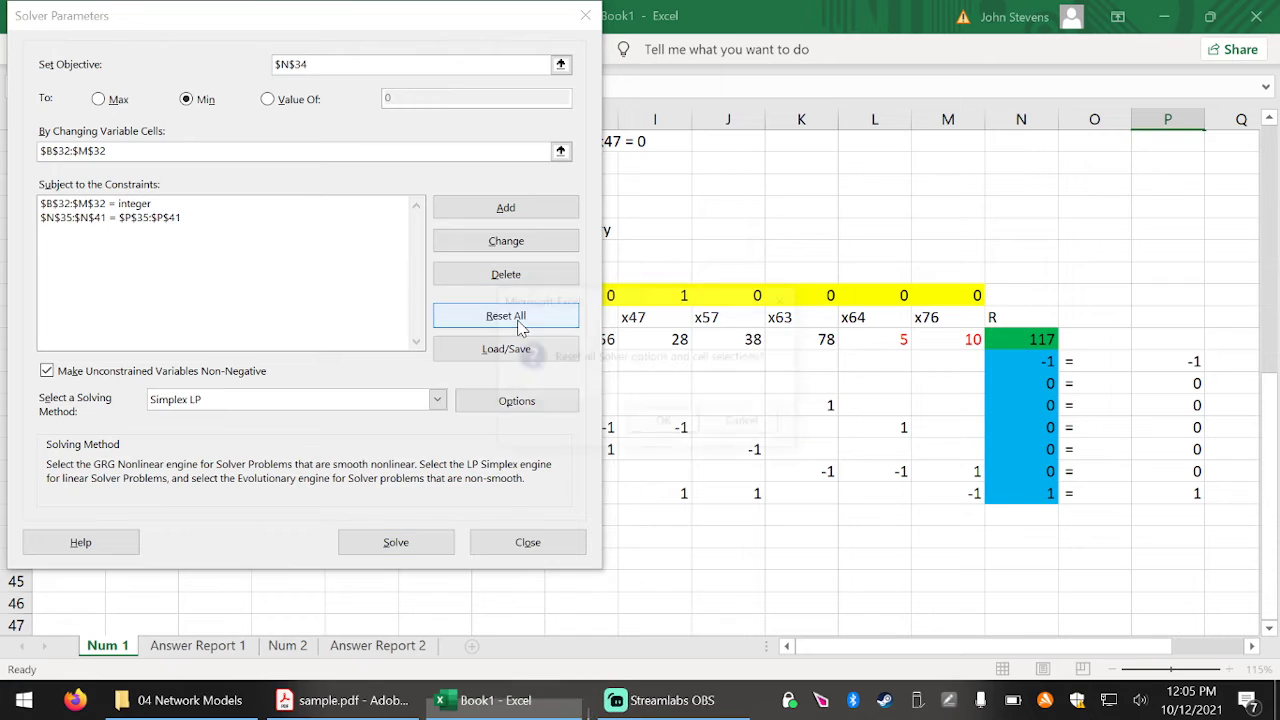
pyautogui.click(664, 430)
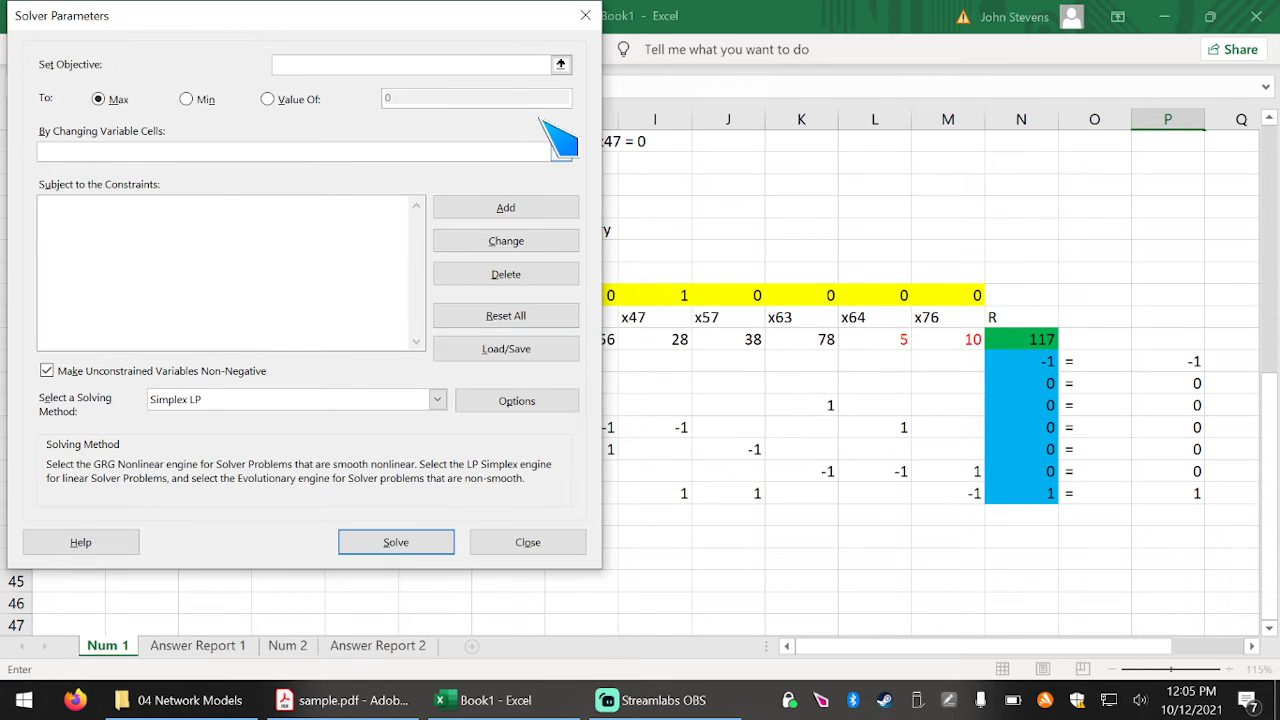
# Set the Solver objective to cell N34 and choose to minimize it.
pyautogui.click(560, 64)
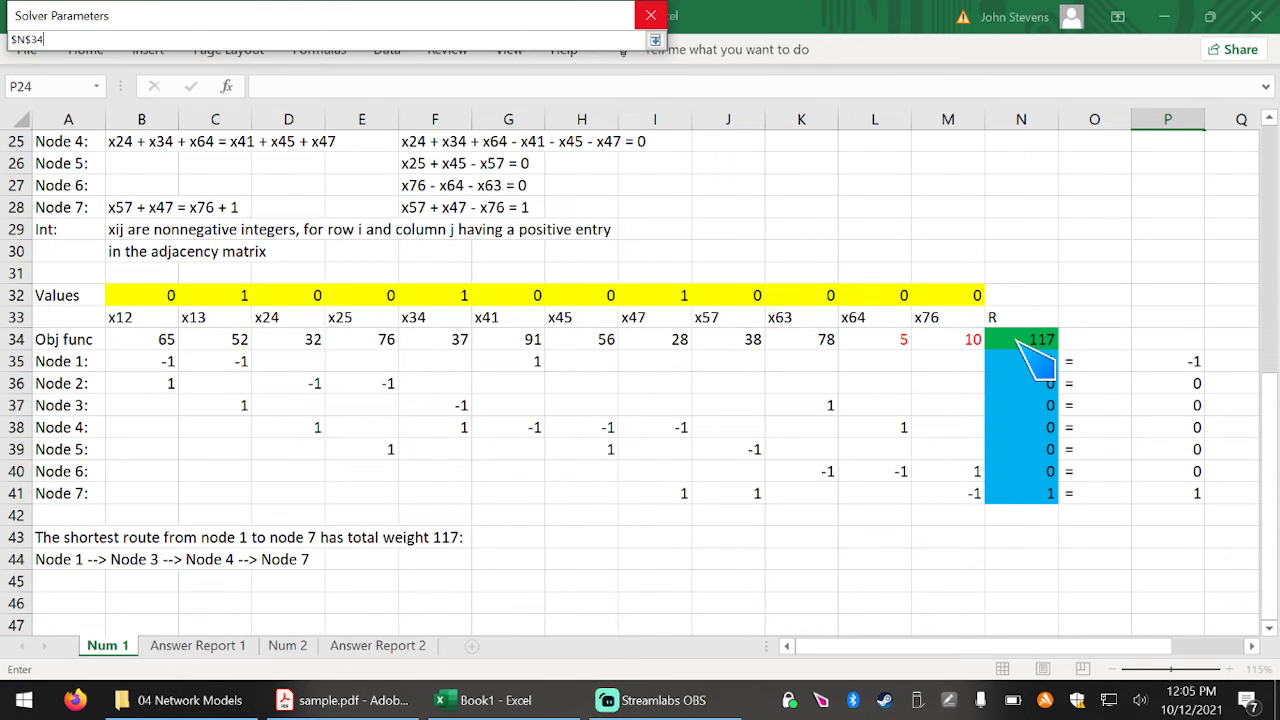
pyautogui.click(655, 40)
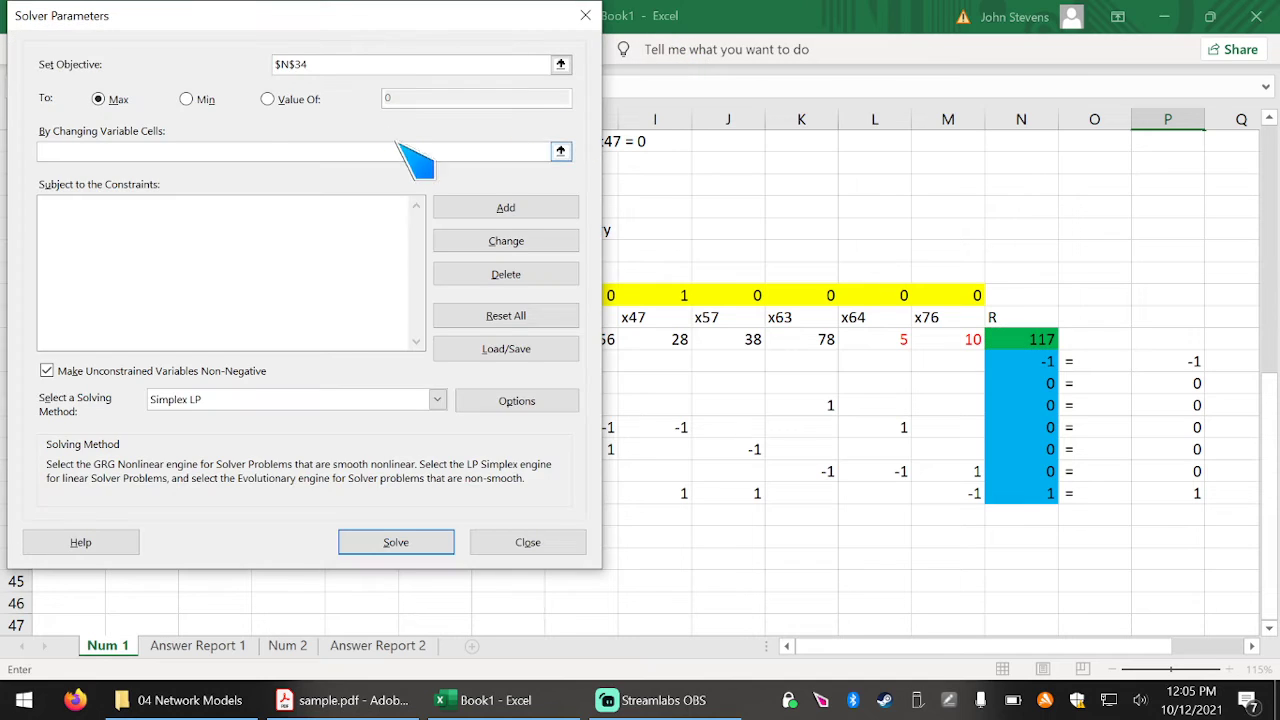
pyautogui.click(186, 99)
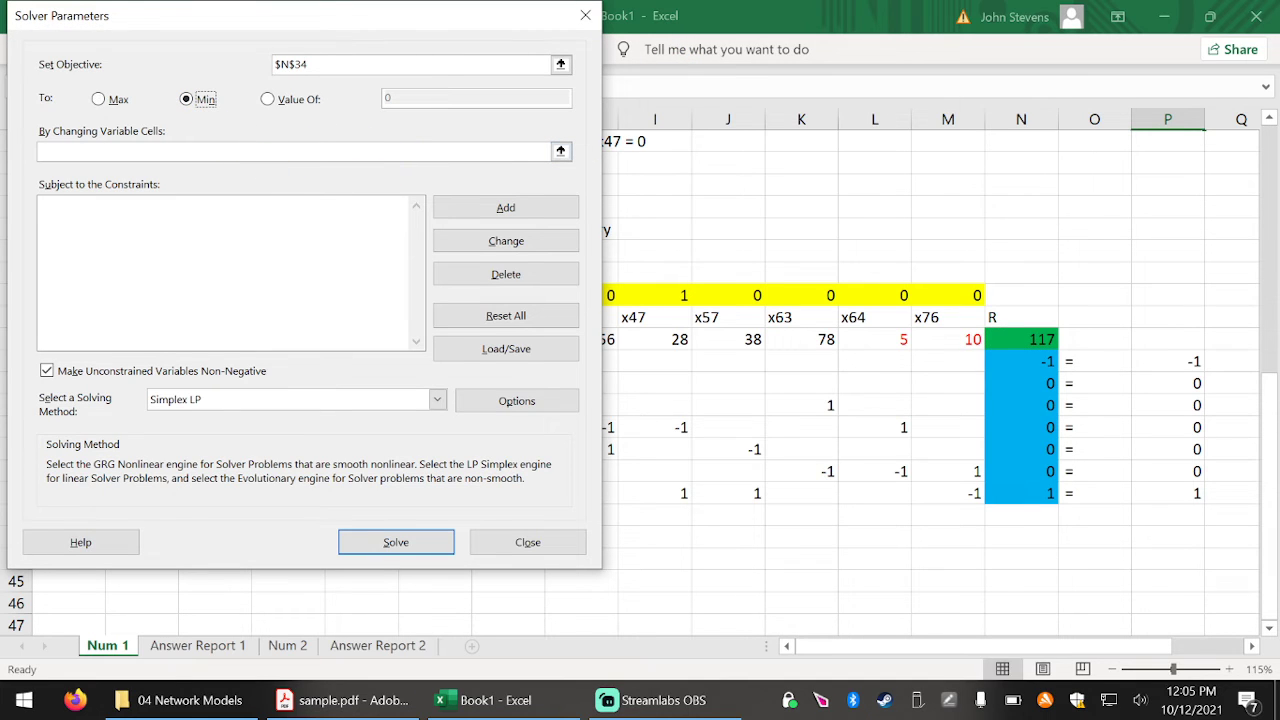
# Set the Solver's changing variable cells to the values row B32:M32.
pyautogui.click(560, 151)
pyautogui.moveTo(148, 296); pyautogui.dragTo(950, 297)
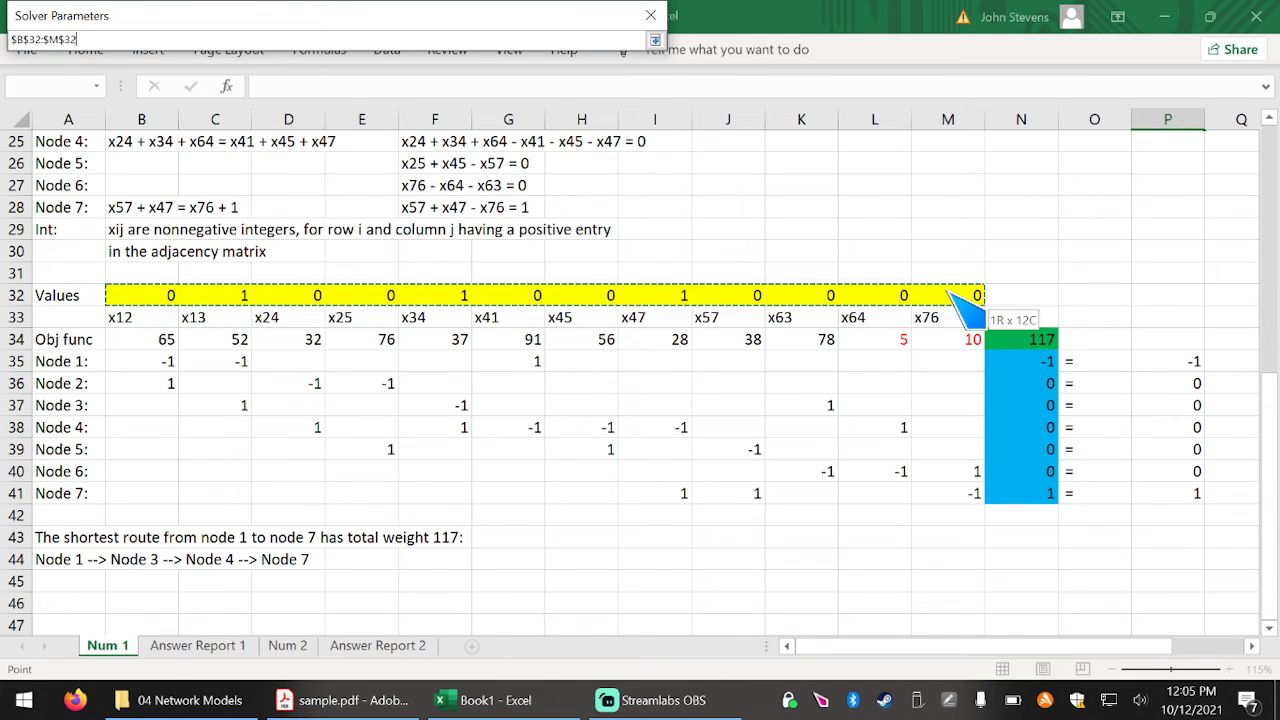
pyautogui.click(655, 40)
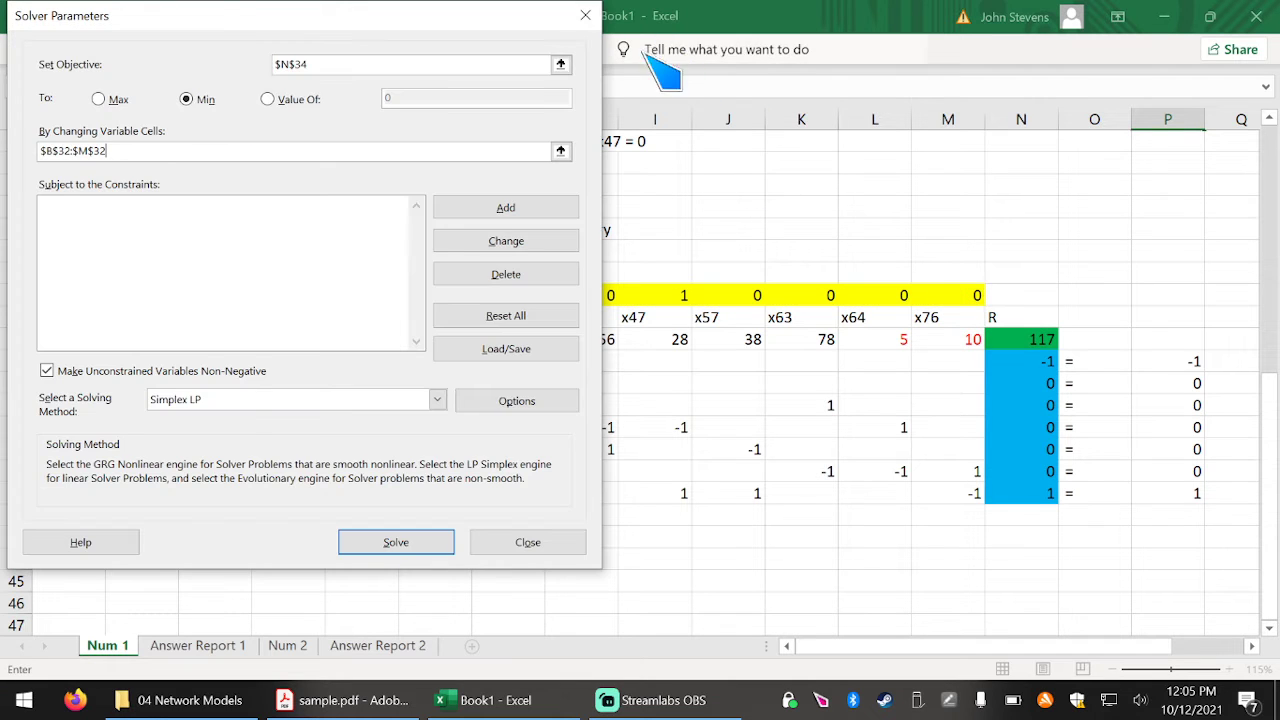
# Add a Solver constraint requiring N35:N41 to equal P35:P41.
pyautogui.click(515, 208)
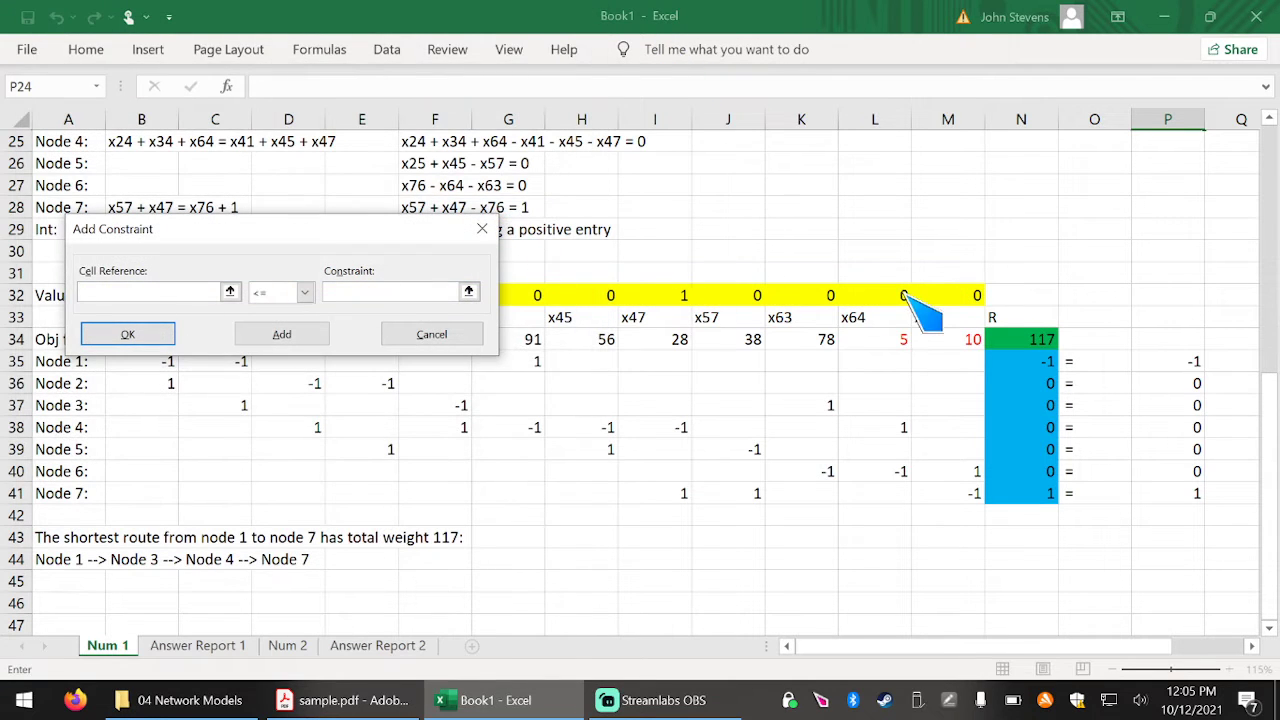
pyautogui.moveTo(1015, 362); pyautogui.dragTo(1025, 494)
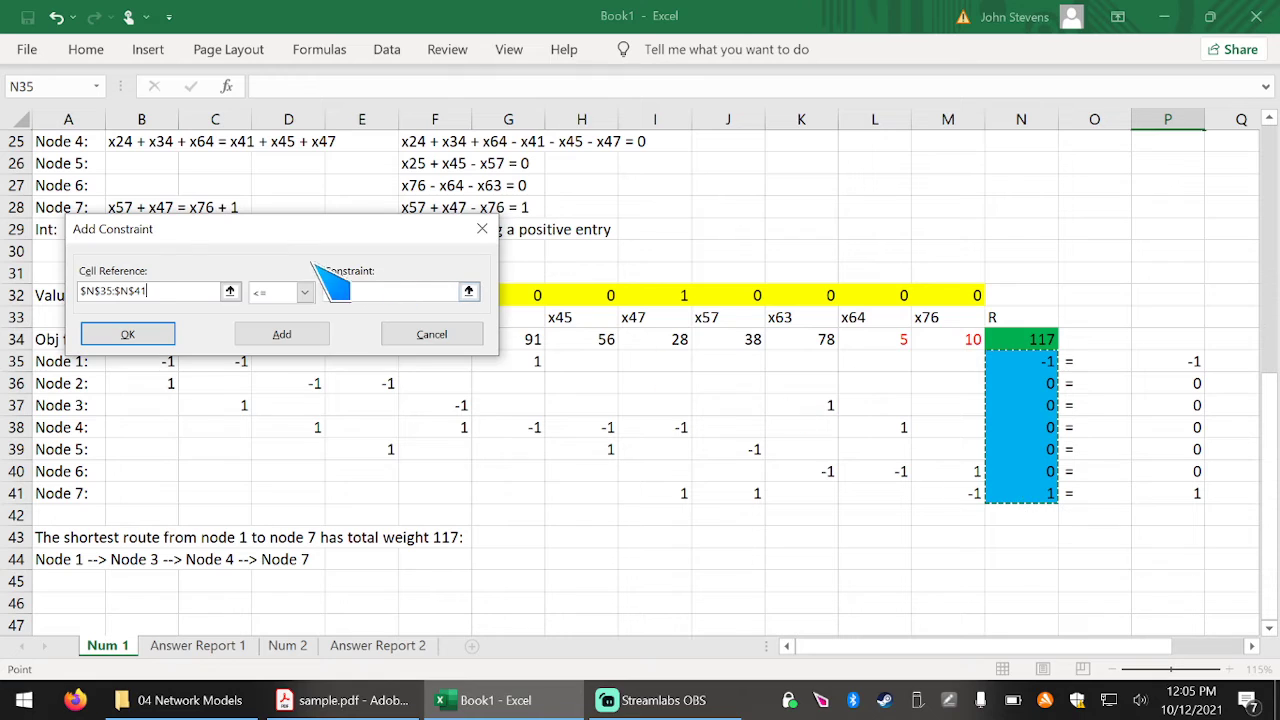
pyautogui.click(305, 292)
pyautogui.click(262, 325)
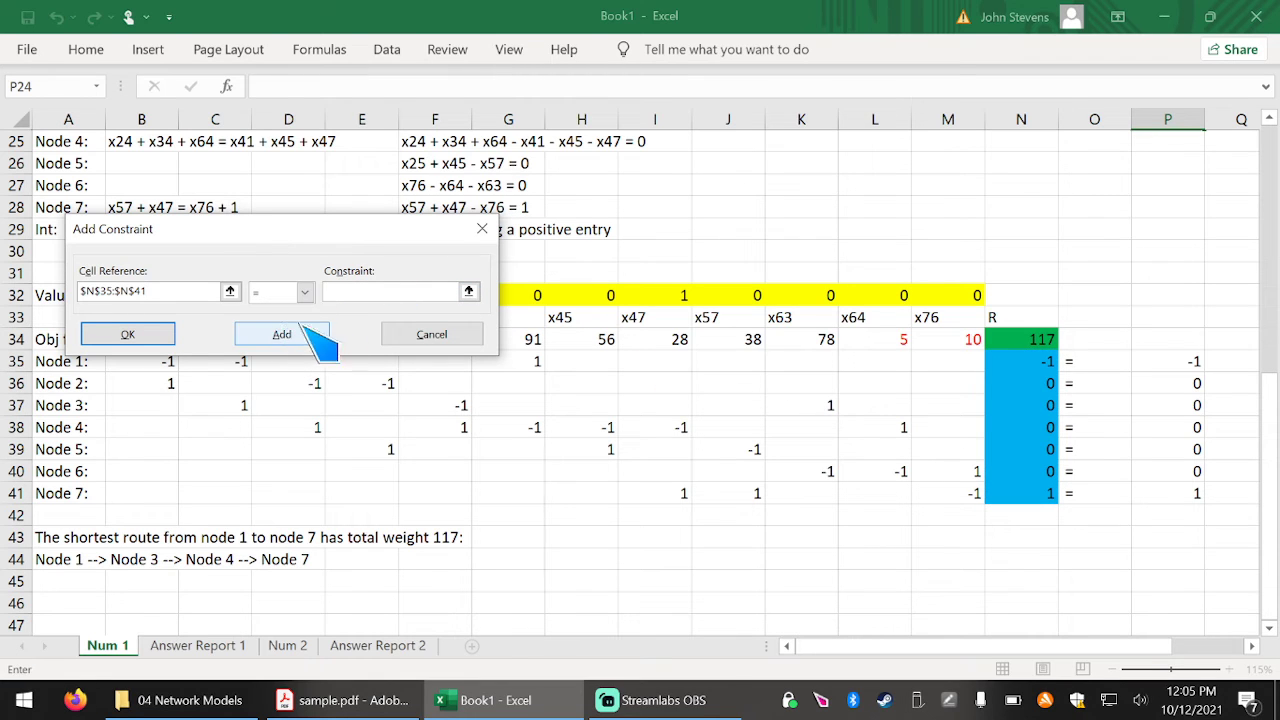
pyautogui.moveTo(1165, 362); pyautogui.dragTo(1145, 500)
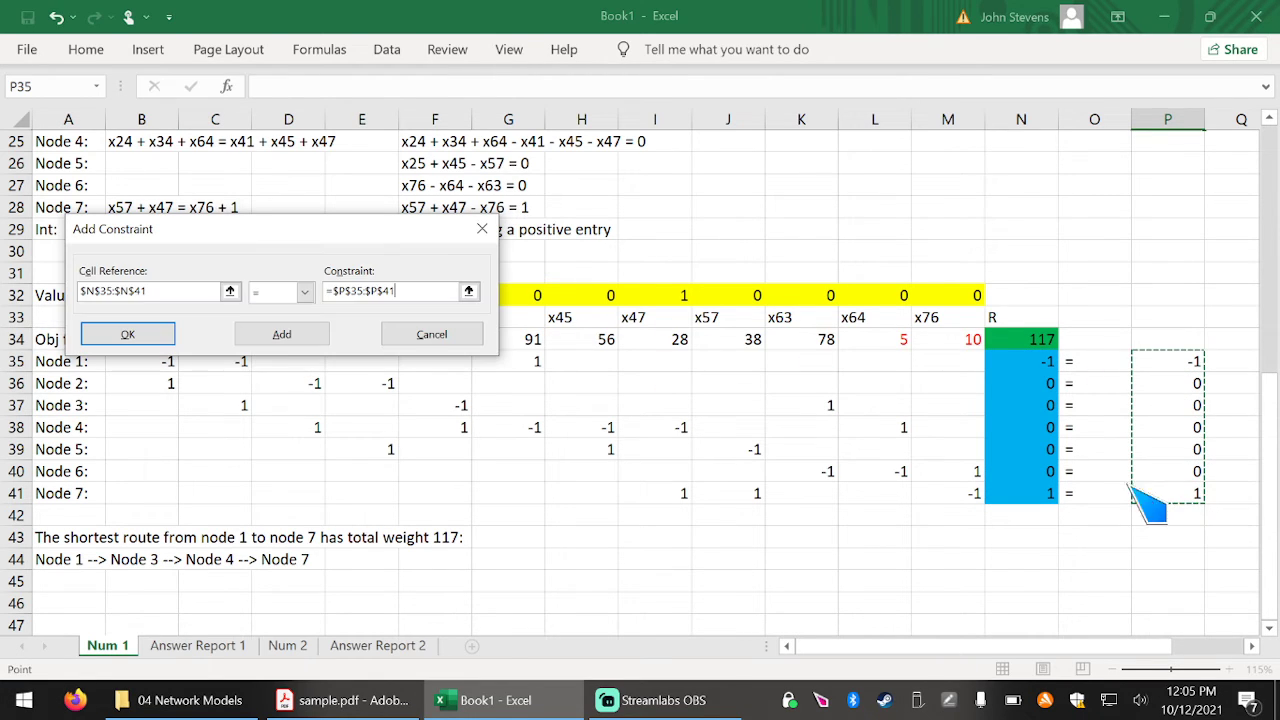
pyautogui.click(283, 335)
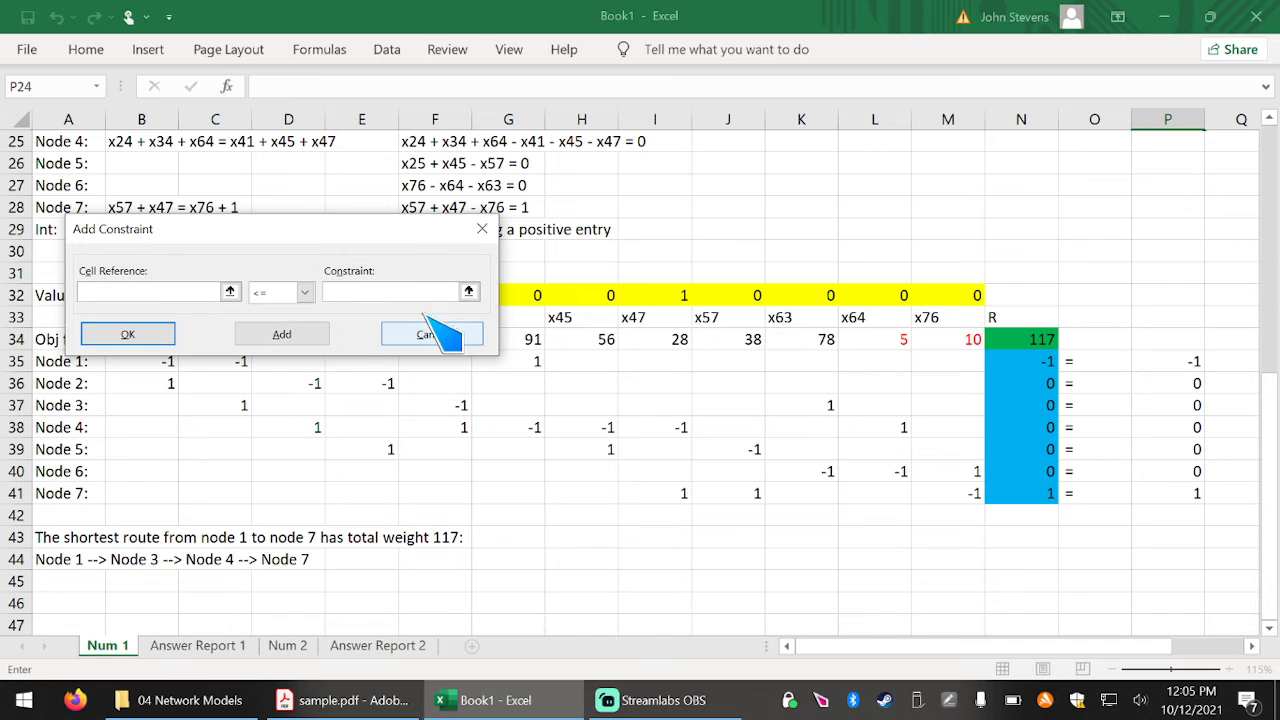
# Add an integer constraint on the variable cells B32:M32 and return to the Solver parameters.
pyautogui.moveTo(370, 232); pyautogui.dragTo(487, 120)
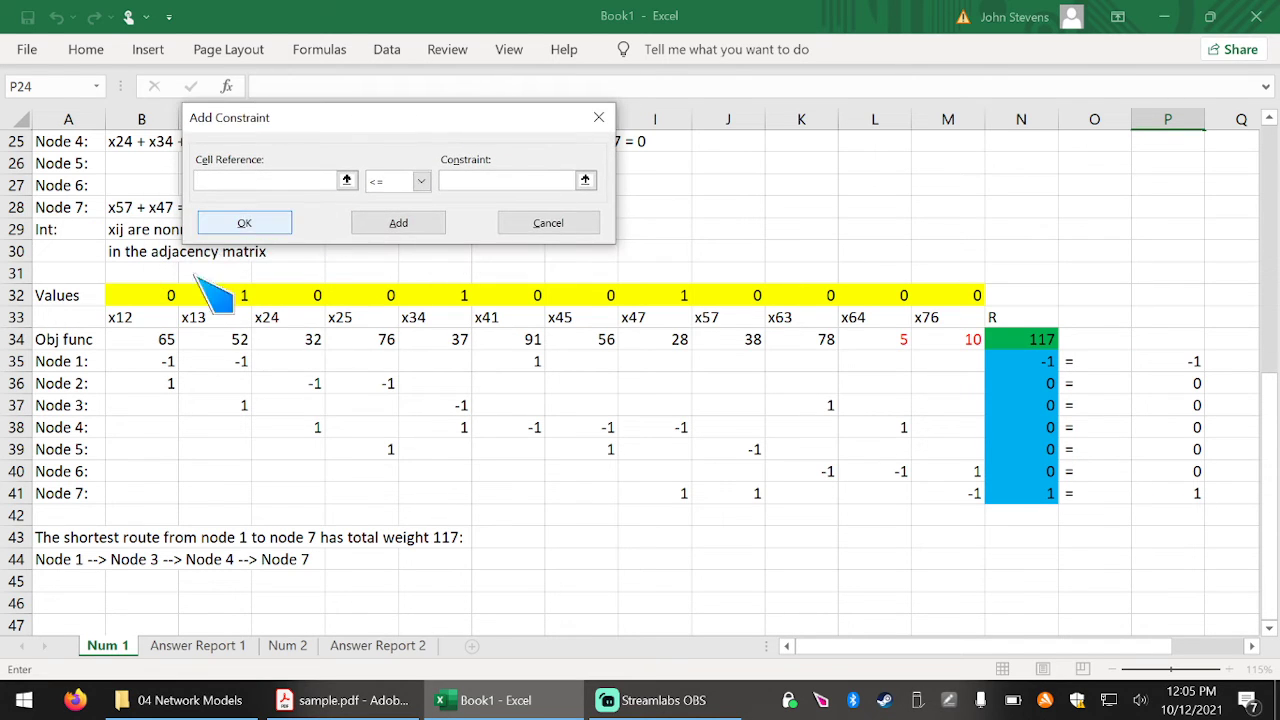
pyautogui.moveTo(150, 295); pyautogui.dragTo(965, 295)
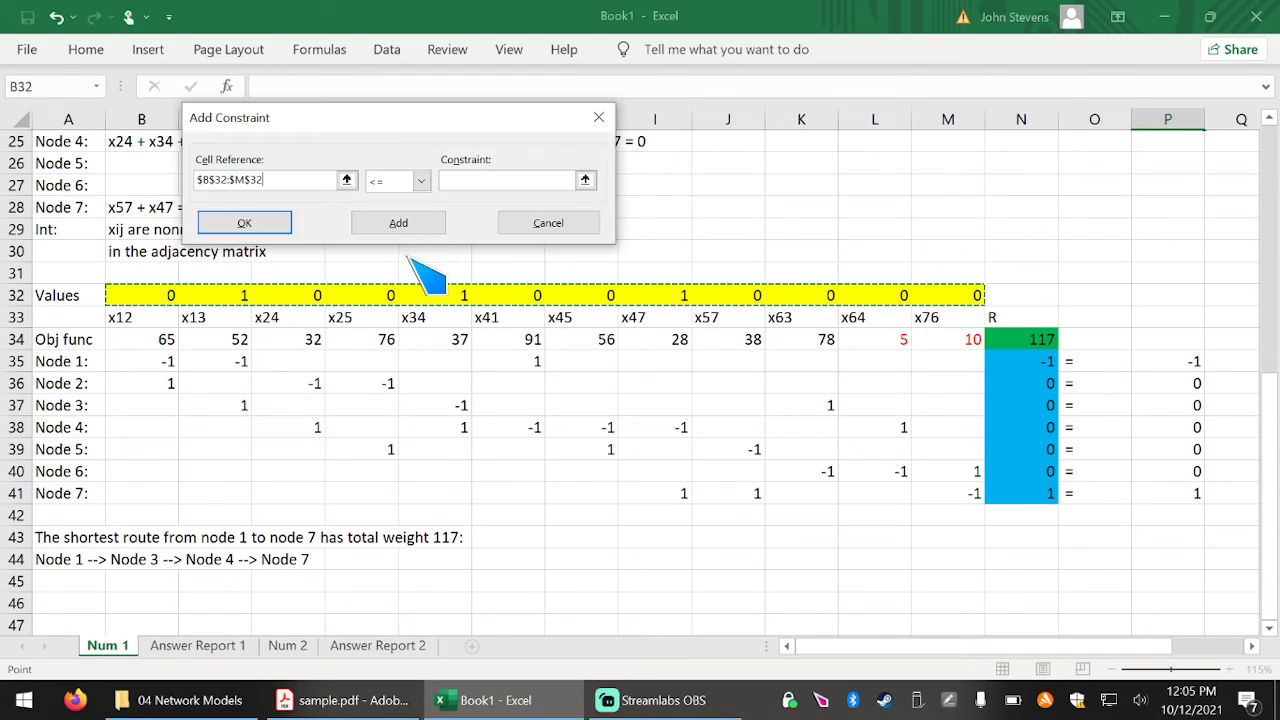
pyautogui.click(421, 181)
pyautogui.click(392, 243)
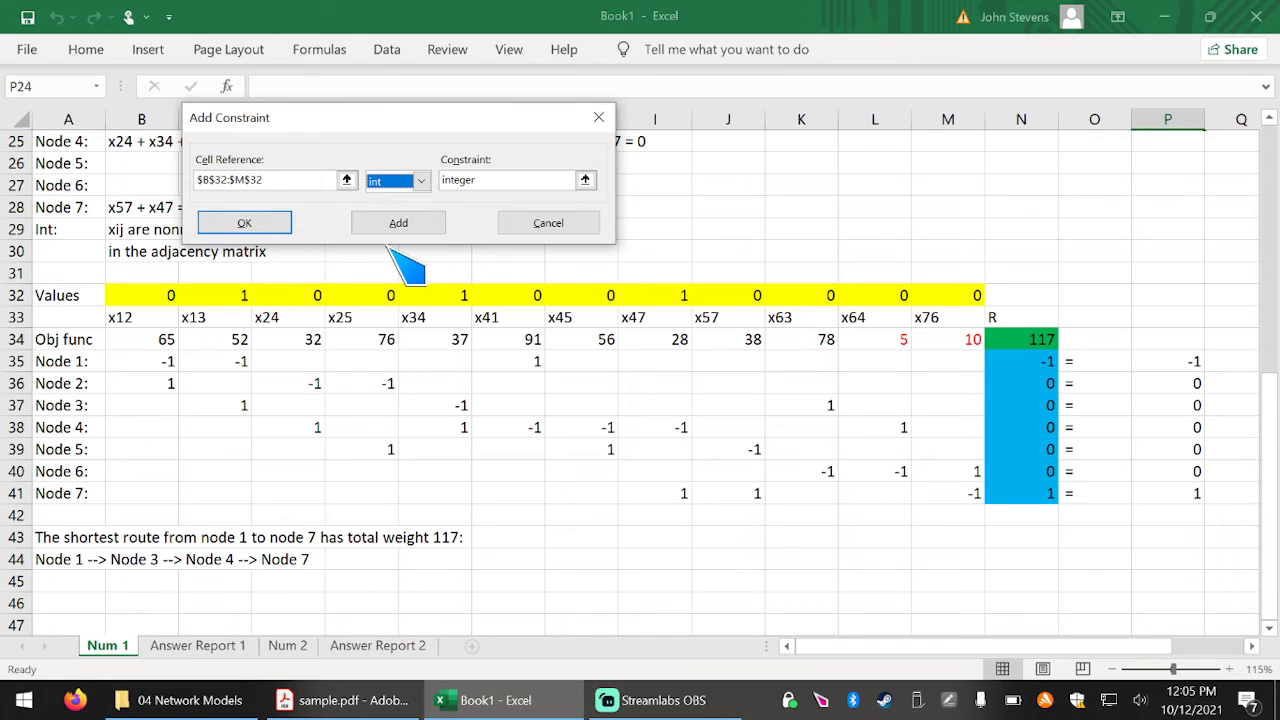
pyautogui.click(252, 224)
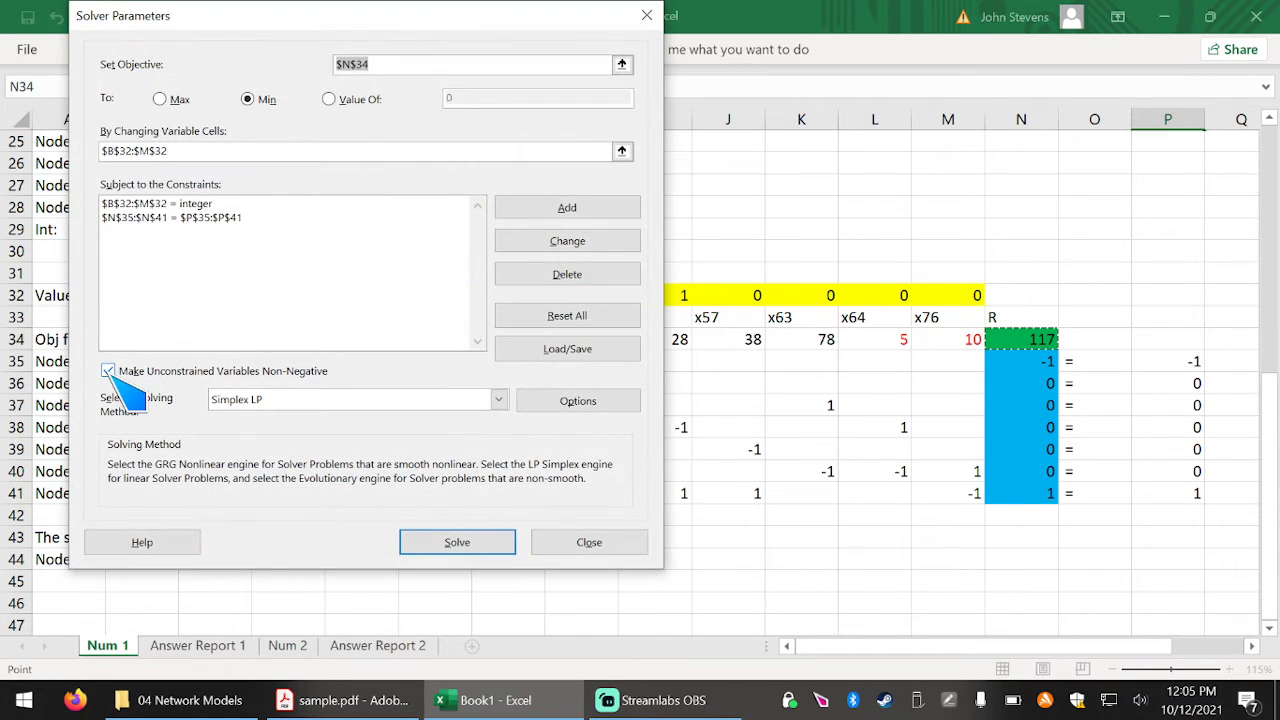
# Solve the model, keep the Solver solution, and select the solved values in B32:M32 for review.
pyautogui.click(425, 548)
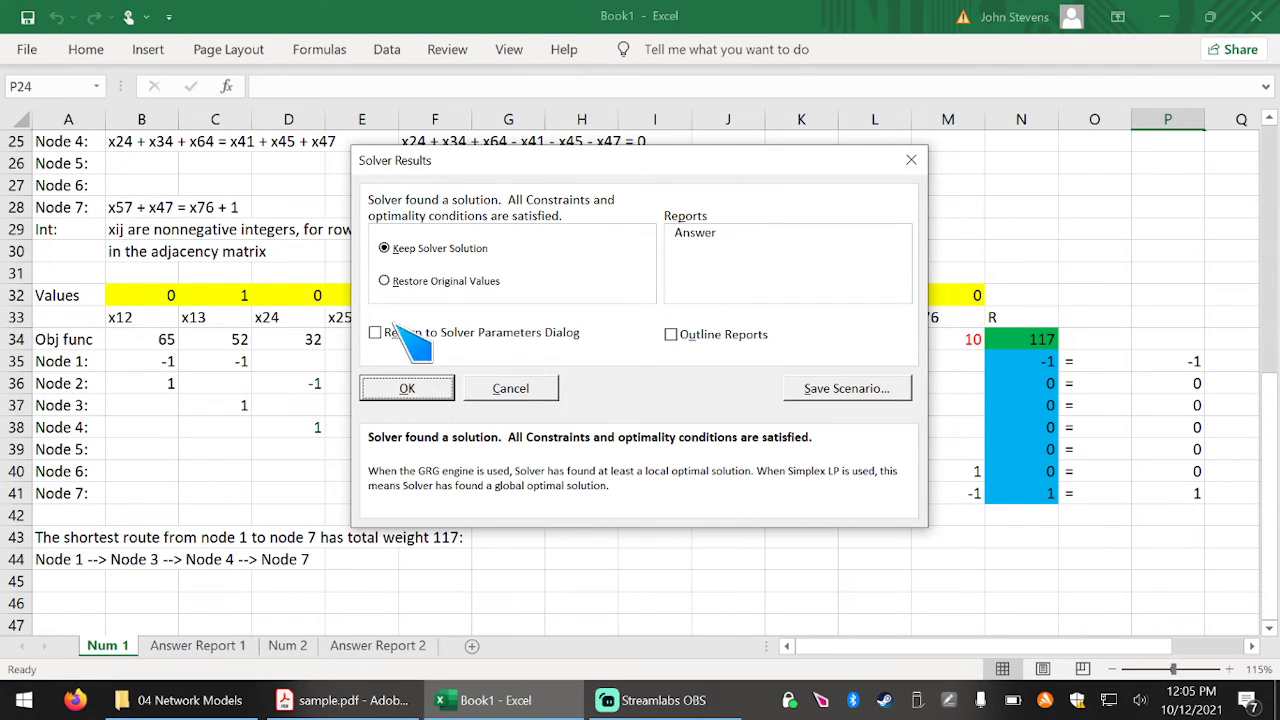
pyautogui.click(407, 389)
pyautogui.moveTo(158, 296); pyautogui.dragTo(922, 296)
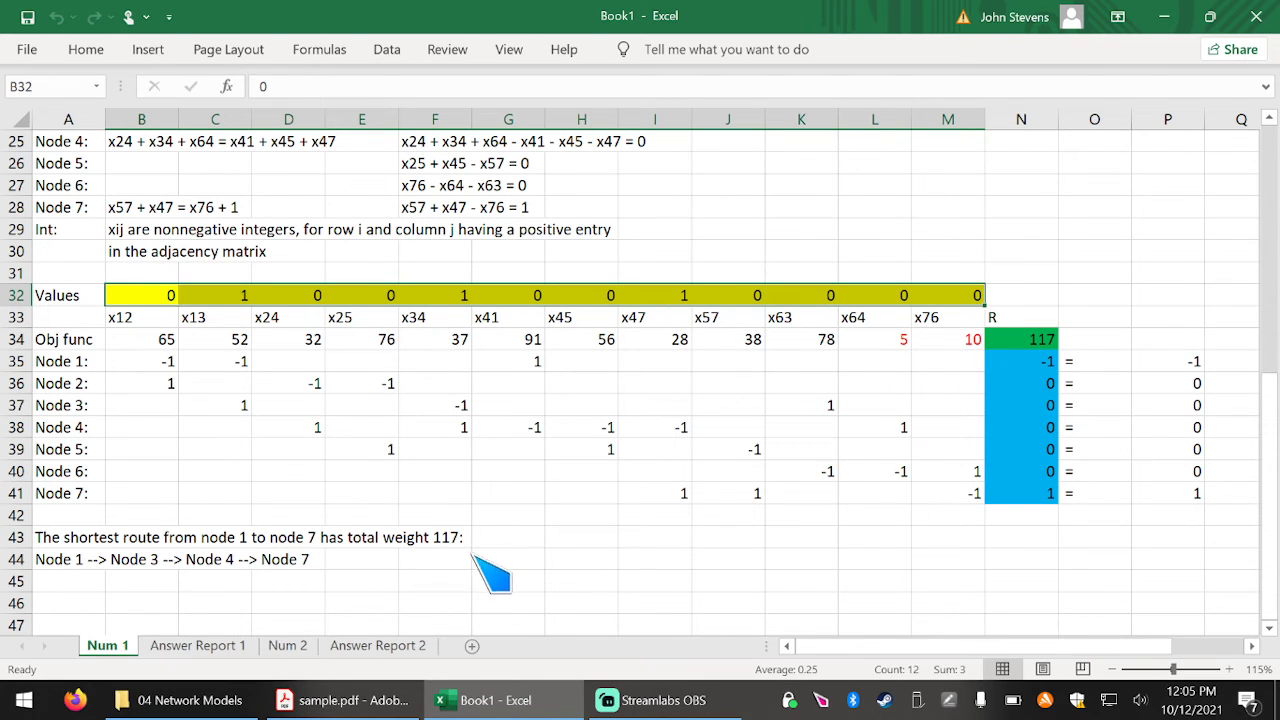
# Color the shortest-route answer text in A43:A44 red.
pyautogui.moveTo(64, 538); pyautogui.dragTo(73, 561)
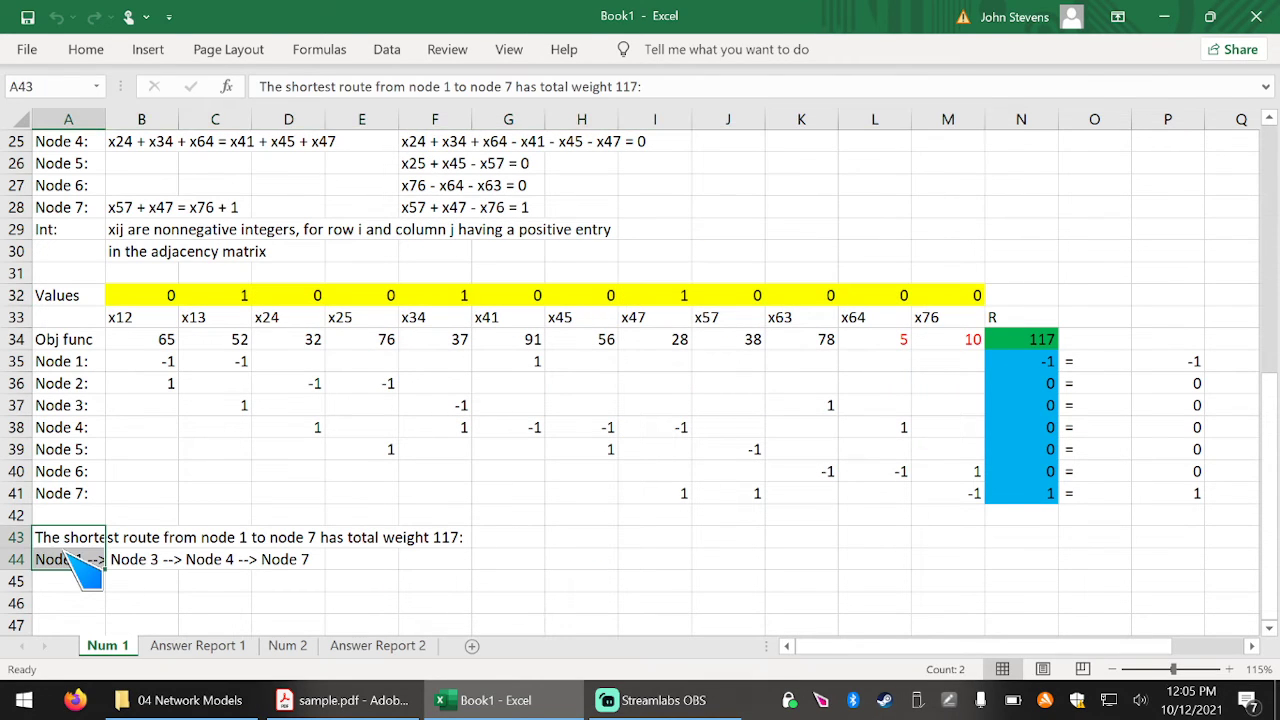
pyautogui.click(102, 52)
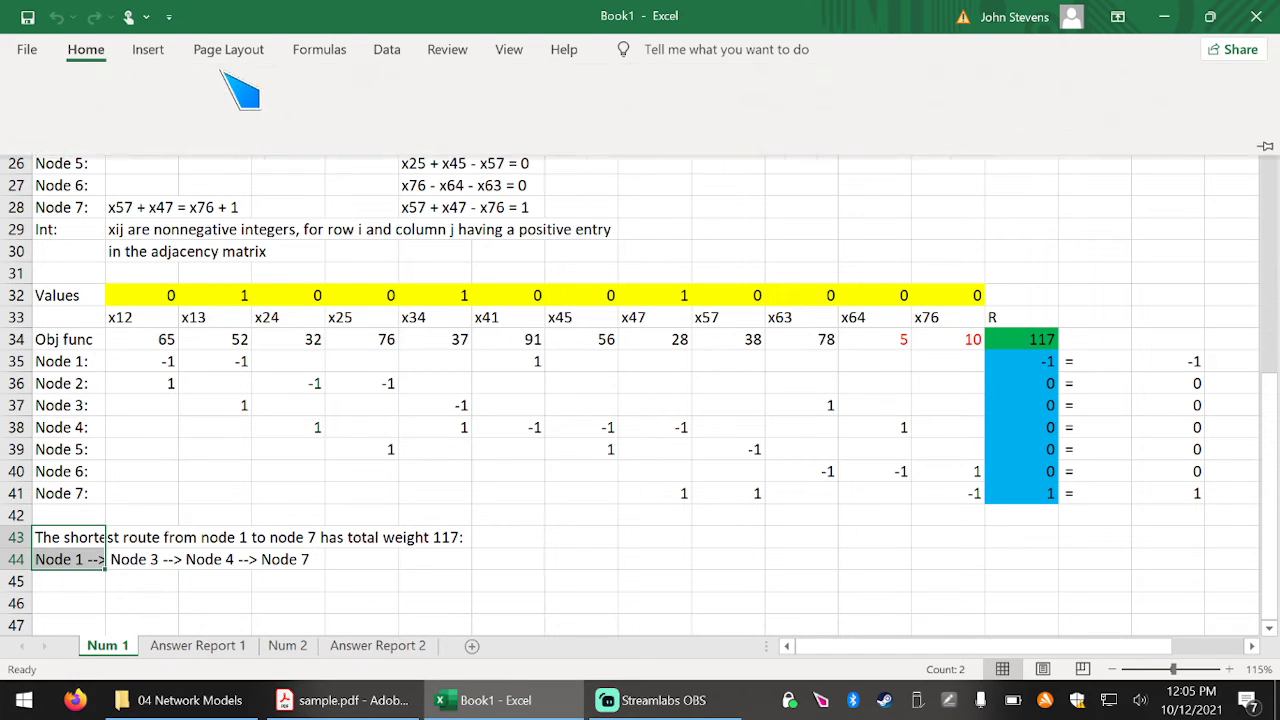
pyautogui.click(280, 119)
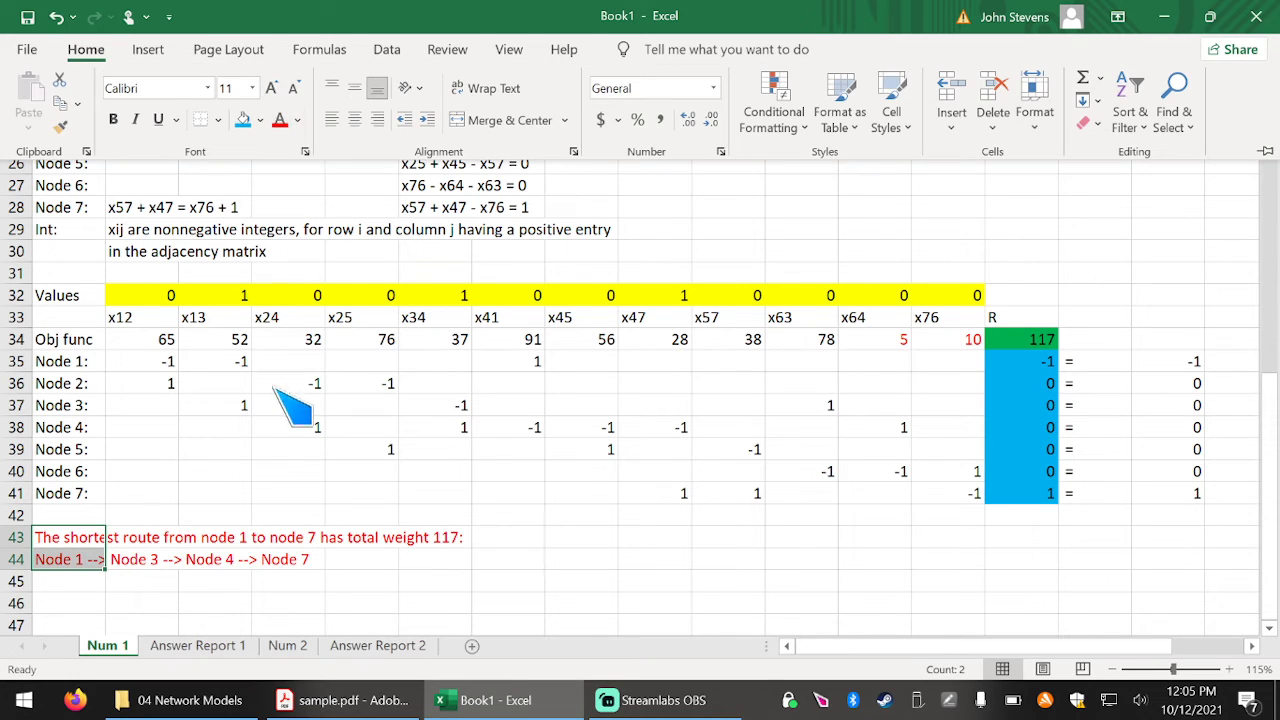
# Examine the solved values of x13, x34 and x47 and compare the route with the Num 1 network diagram.
pyautogui.click(236, 298)
pyautogui.moveTo(238, 300); pyautogui.dragTo(243, 322)
pyautogui.moveTo(437, 298); pyautogui.dragTo(438, 322)
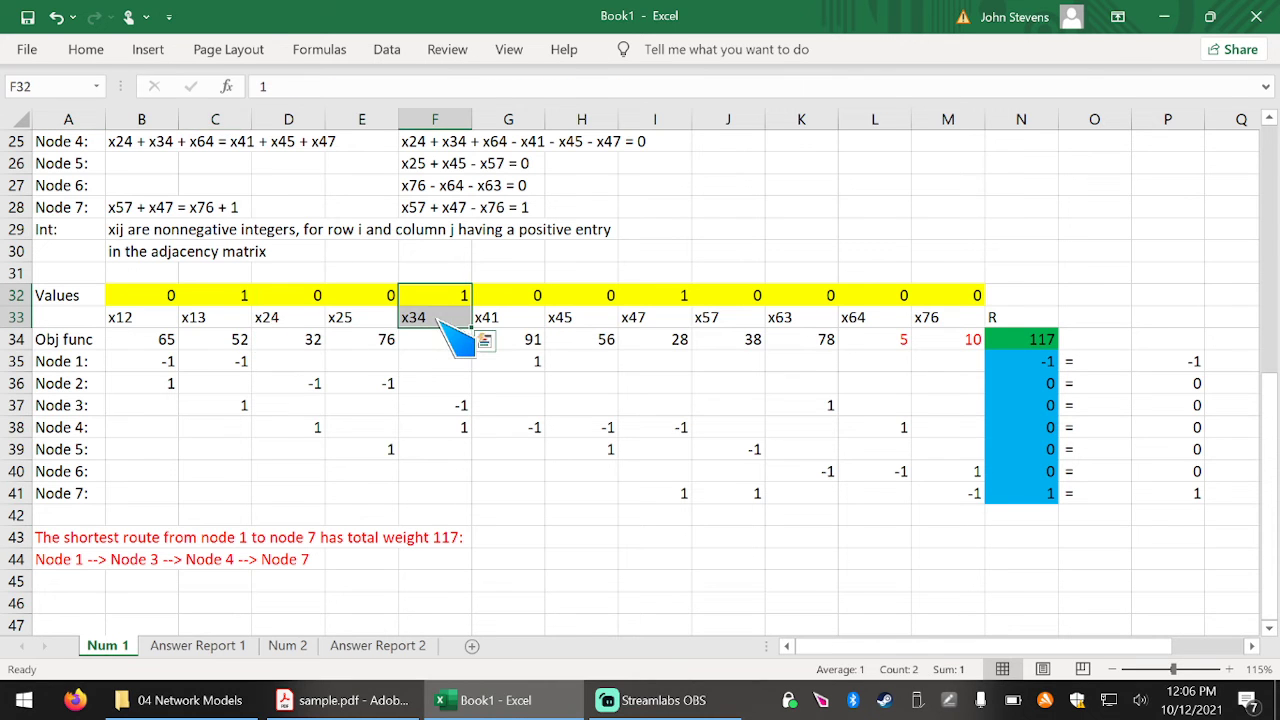
pyautogui.click(678, 300)
pyautogui.moveTo(672, 313); pyautogui.dragTo(674, 318)
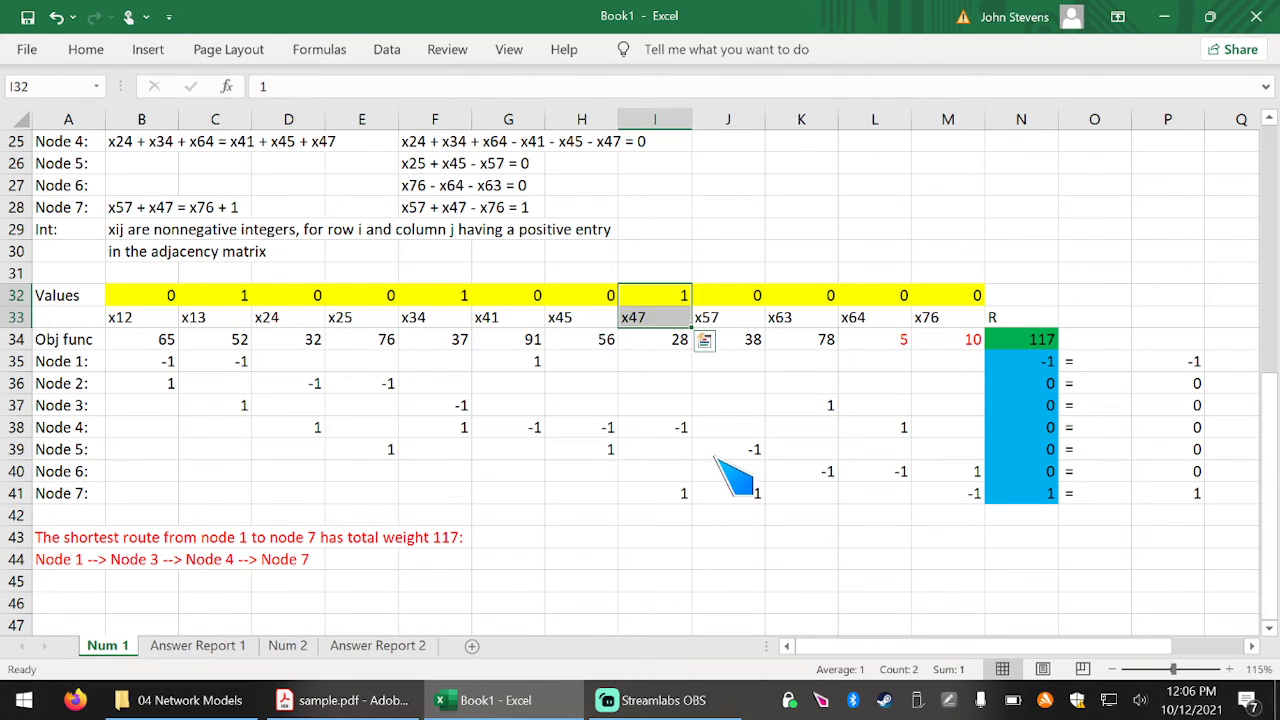
pyautogui.scroll(8, 737, 471)
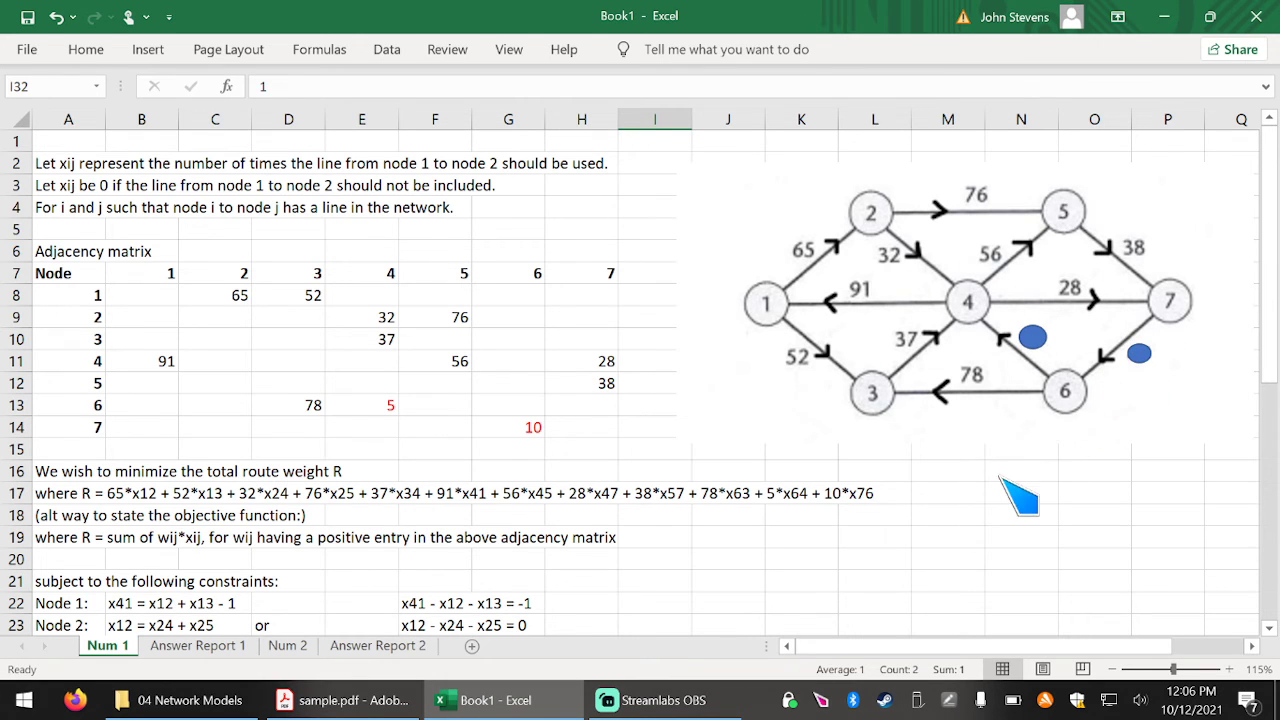
pyautogui.scroll(-10, 1019, 496)
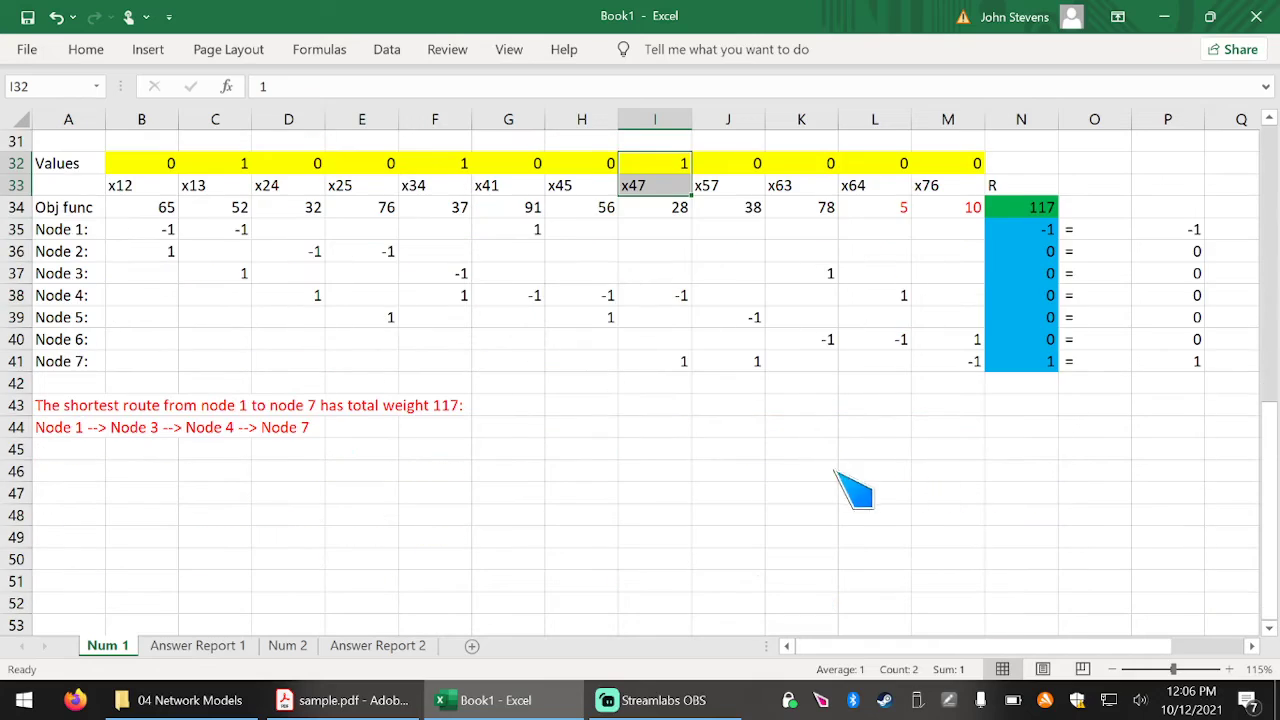
pyautogui.scroll(2, 851, 486)
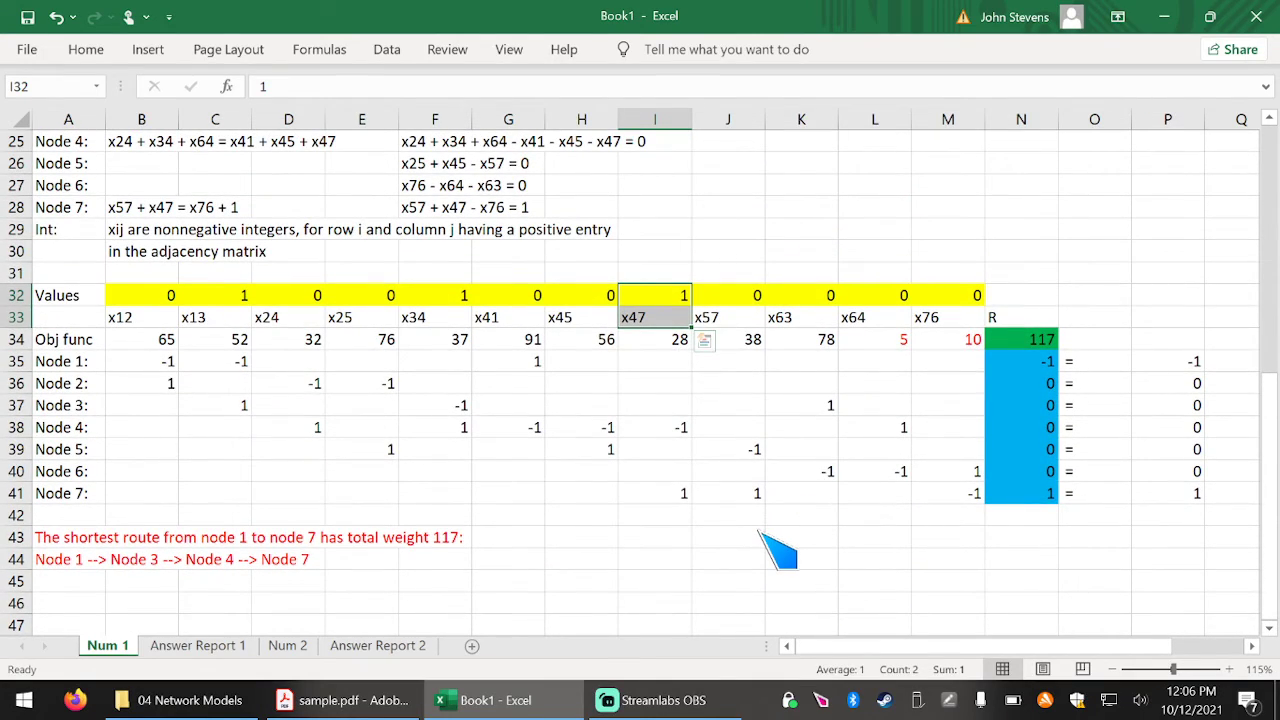
pyautogui.scroll(8, 762, 536)
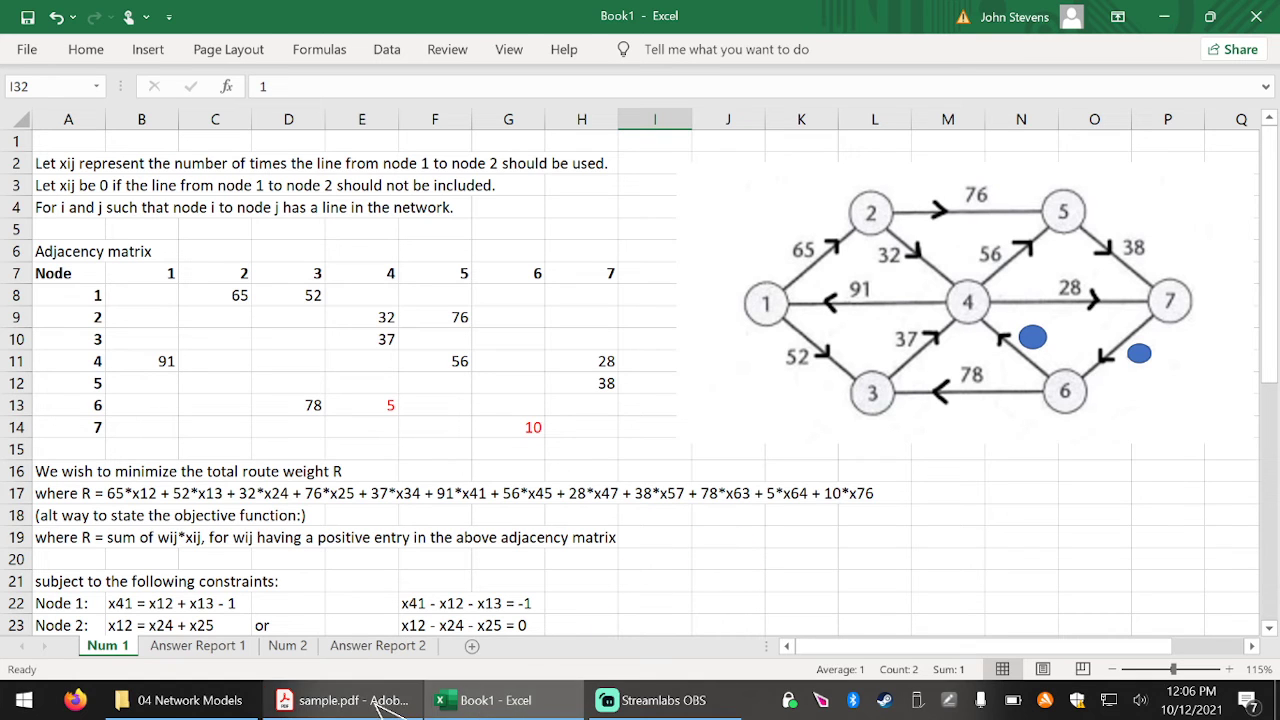
# Switch to sample.pdf in Acrobat Reader and, on problem 2's network, add the text 5 beside weight 31 and 10 beside weight 47.
pyautogui.moveTo(484, 702)
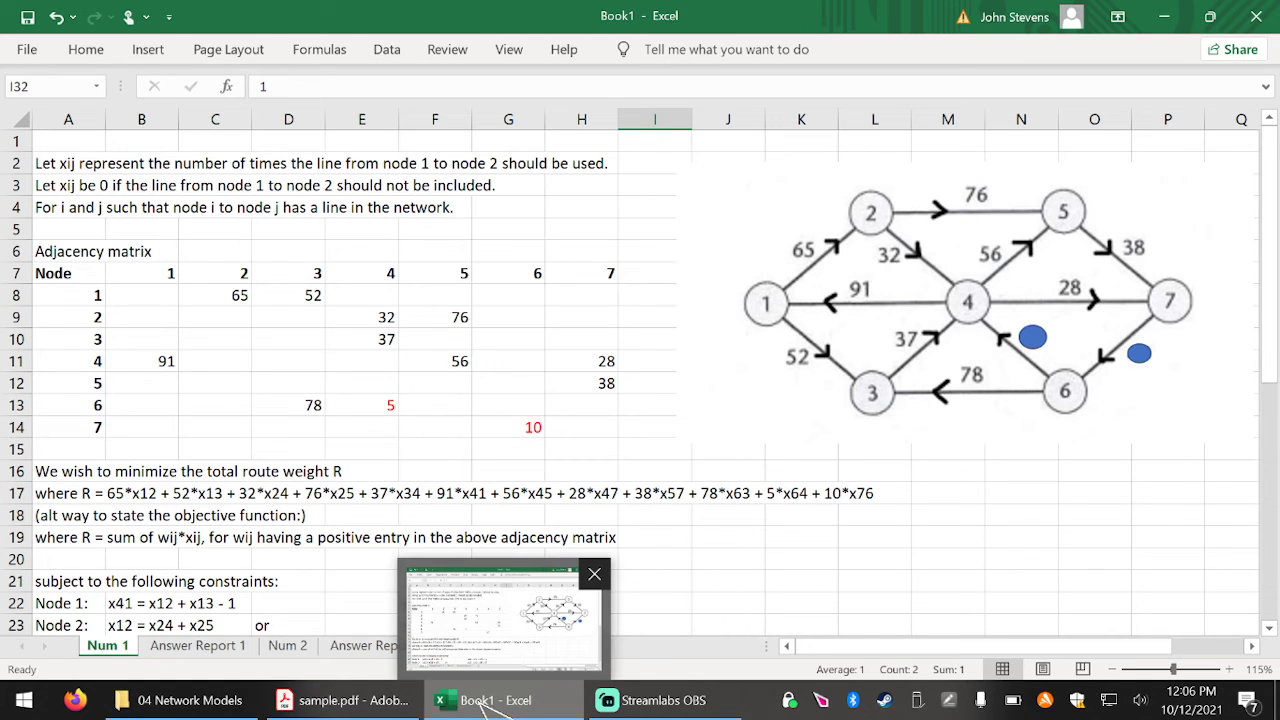
pyautogui.click(340, 700)
pyautogui.scroll(-4, 986, 394)
pyautogui.scroll(-6, 976, 398)
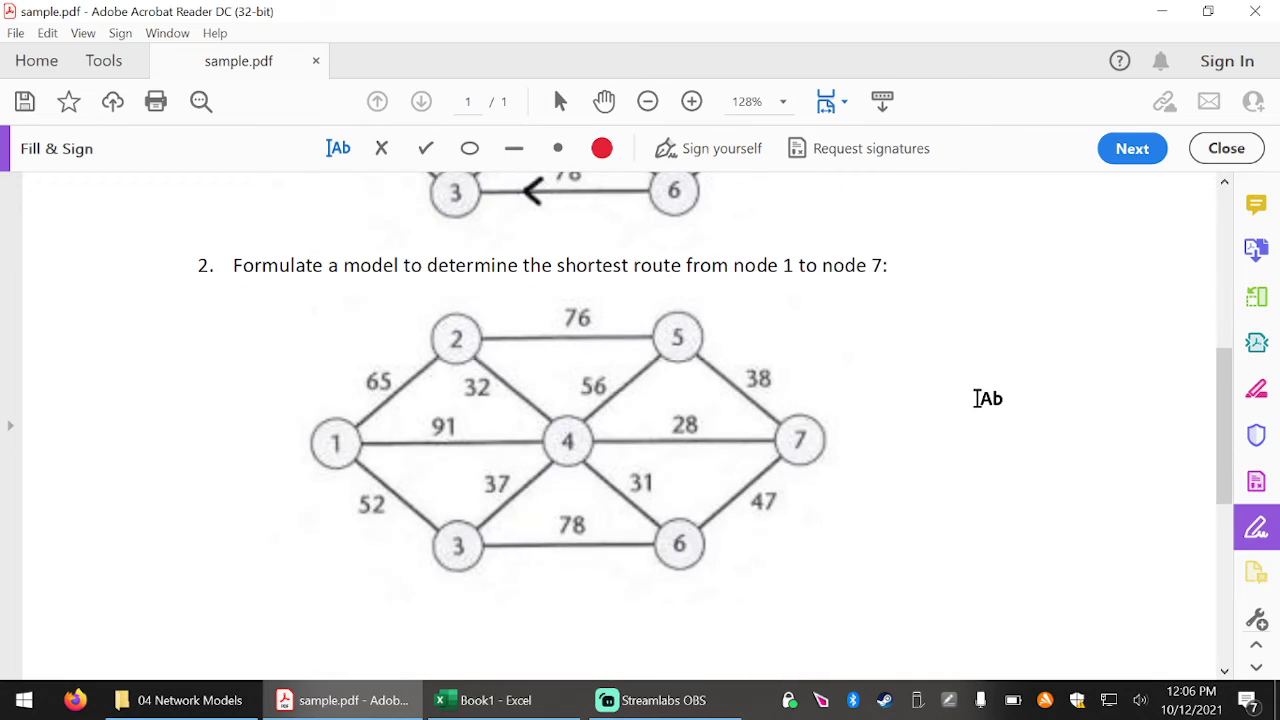
pyautogui.click(666, 386)
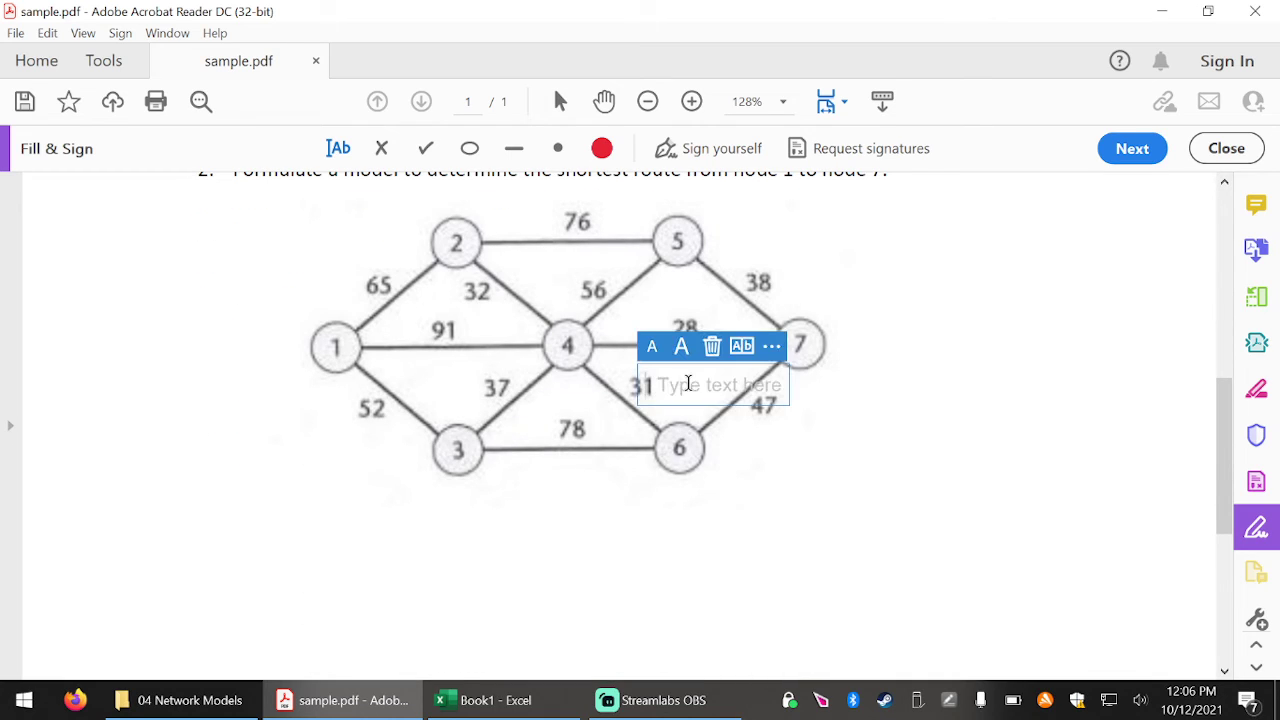
pyautogui.click(790, 412)
pyautogui.click(792, 406)
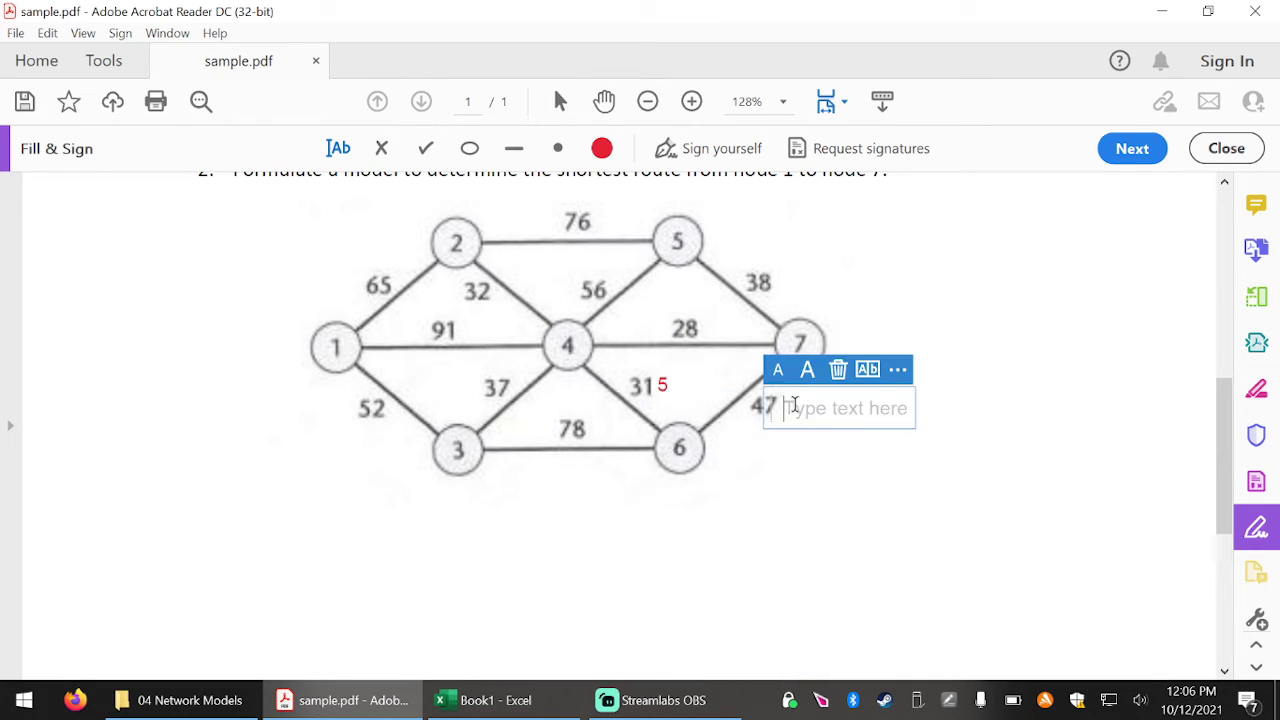
pyautogui.write('10')
pyautogui.click(888, 443)
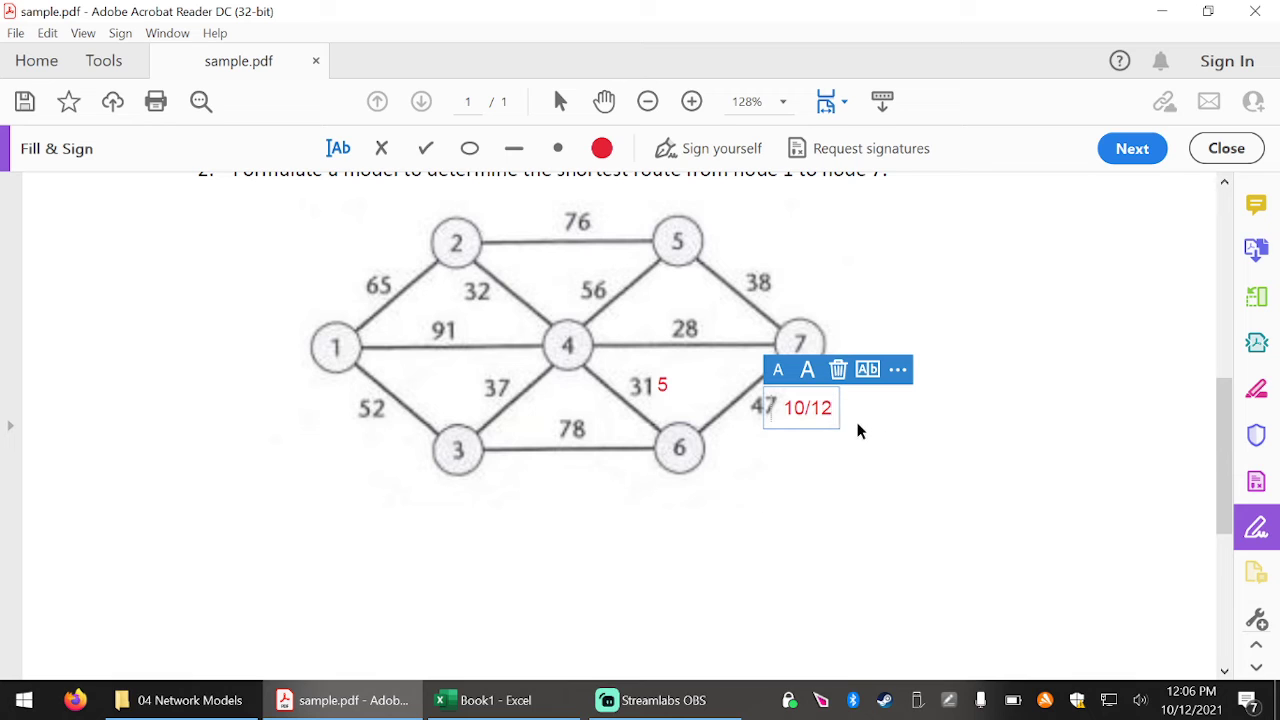
pyautogui.press('BackSpace')
pyautogui.press('BackSpace')
pyautogui.press('BackSpace')
pyautogui.click(986, 406)
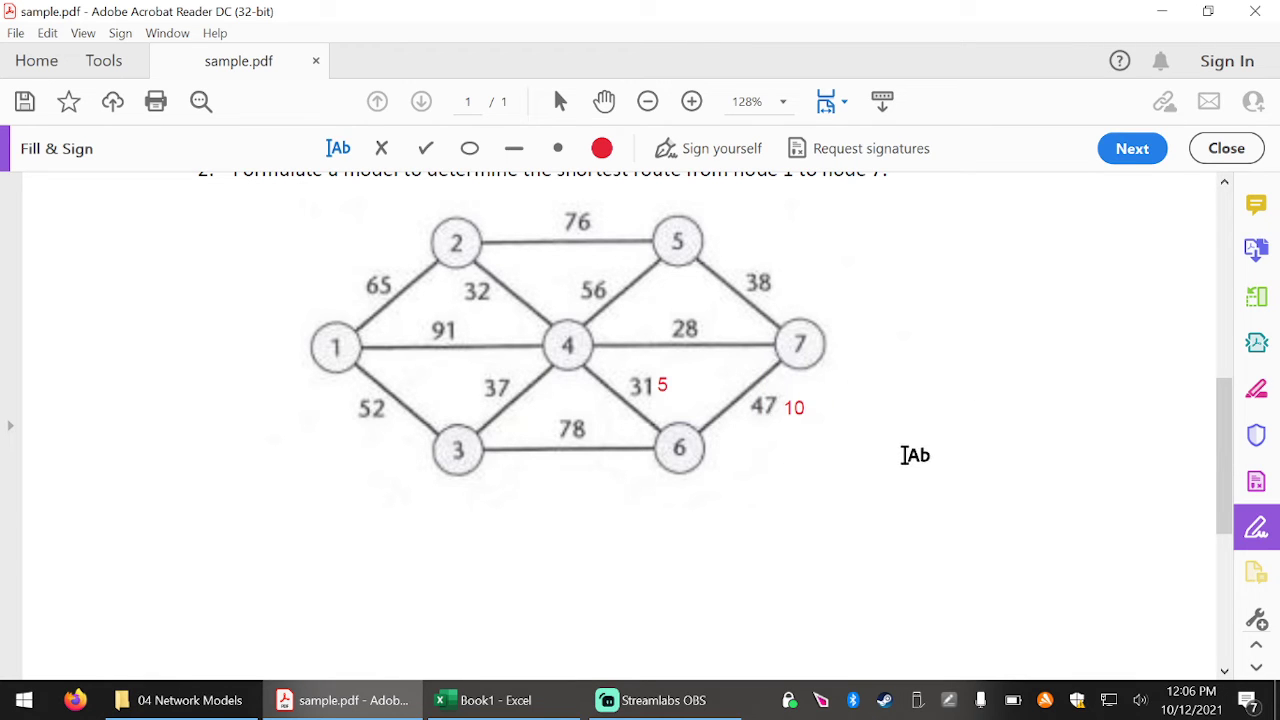
# Switch back to Book1 in Excel and, on the Num 2 sheet, move the network picture up beside the adjacency matrix.
pyautogui.scroll(5, 957, 467)
pyautogui.scroll(-3, 957, 467)
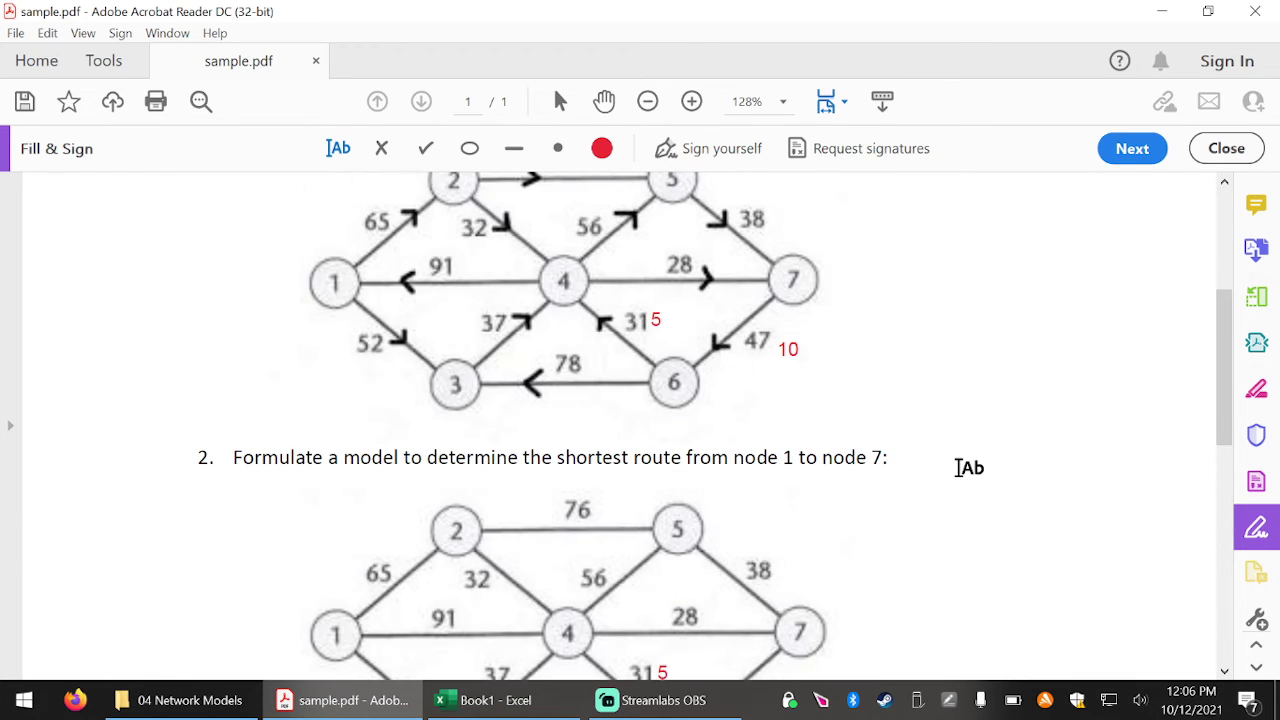
pyautogui.scroll(-2, 957, 467)
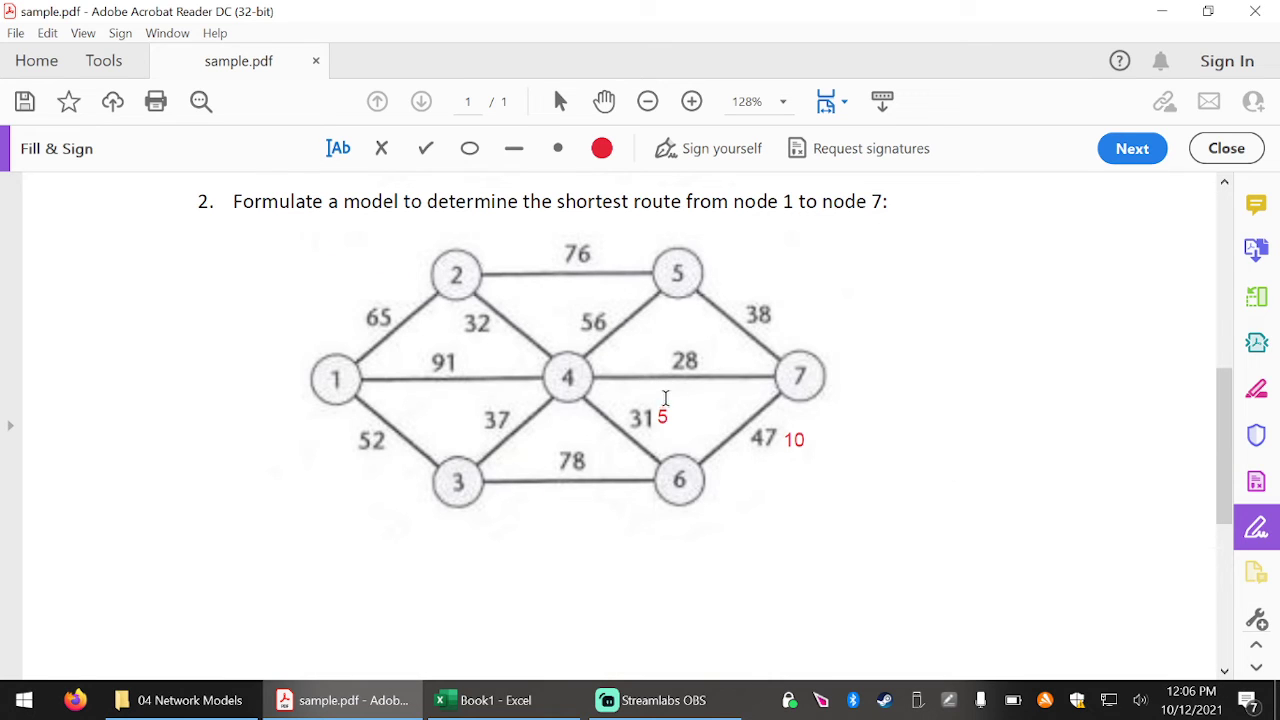
pyautogui.click(494, 700)
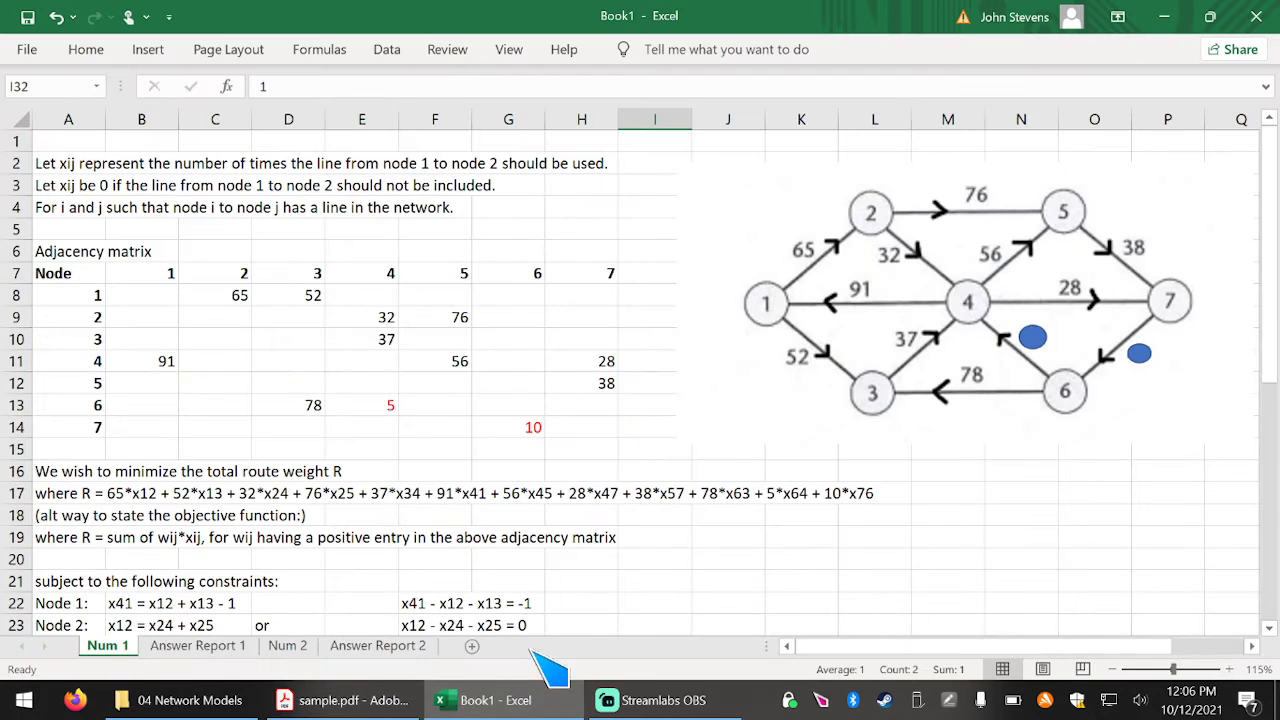
pyautogui.click(288, 645)
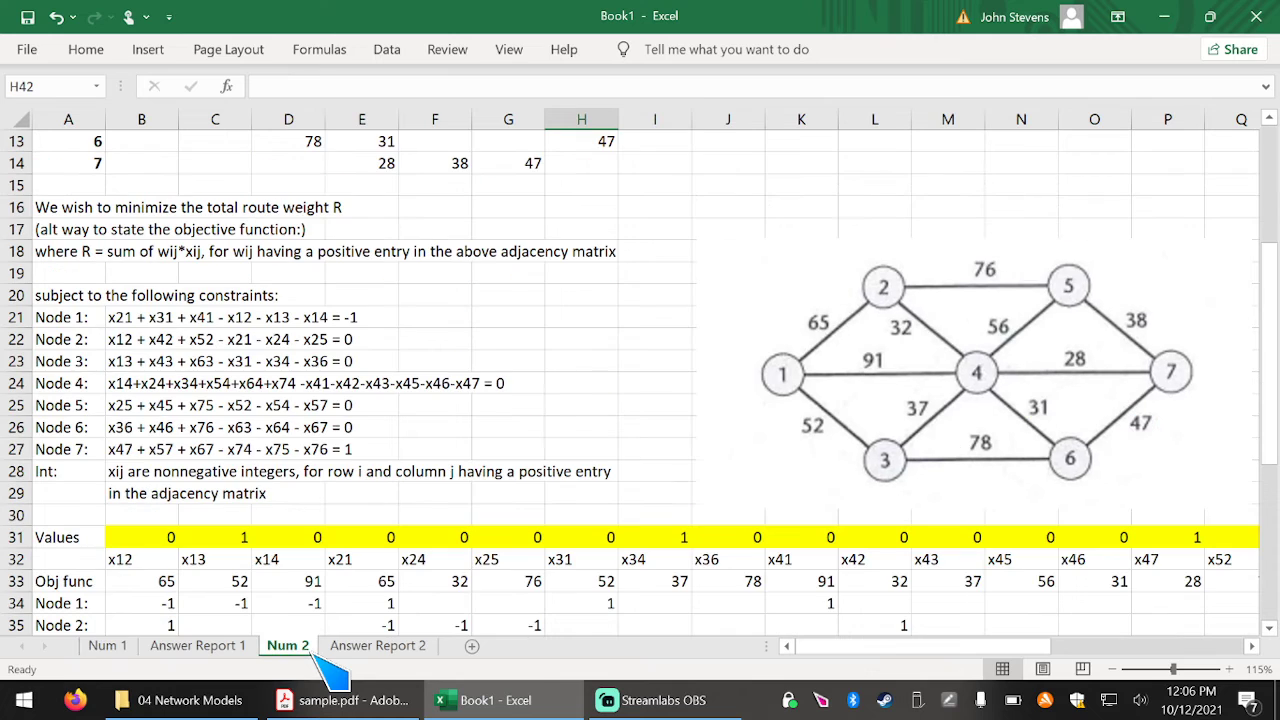
pyautogui.scroll(4, 700, 500)
pyautogui.moveTo(815, 530); pyautogui.dragTo(815, 215)
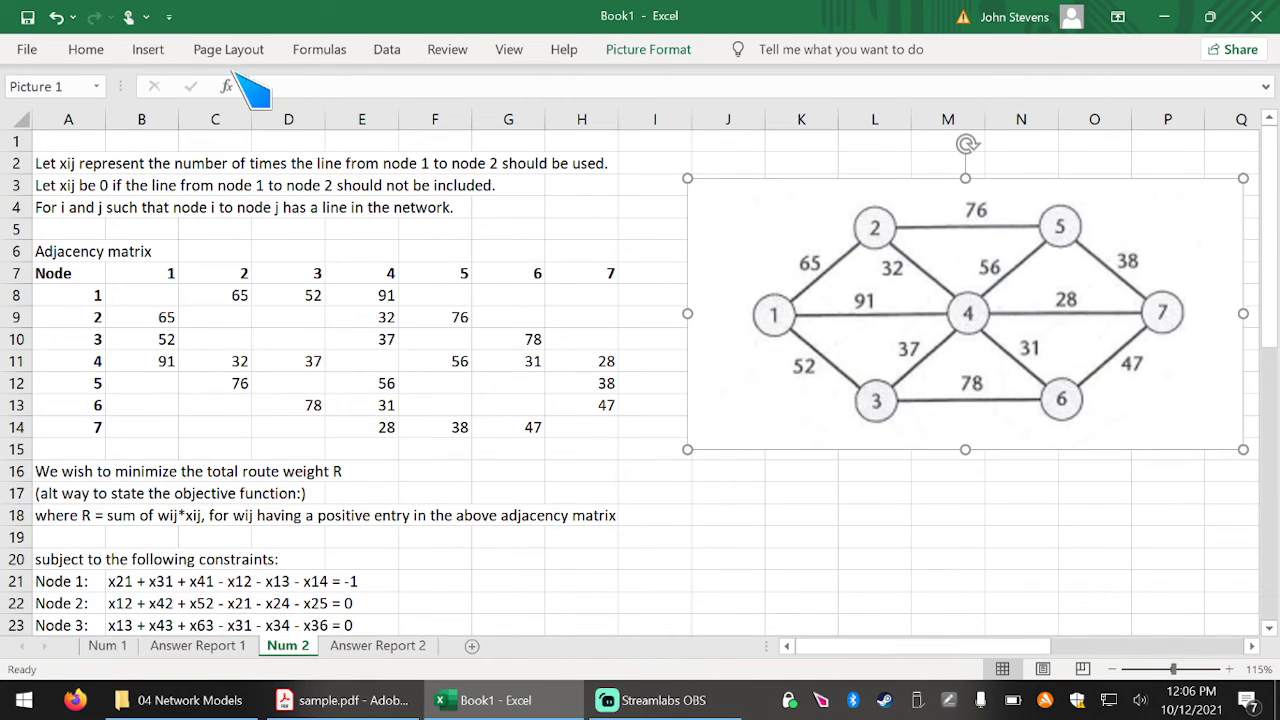
# Draw a small oval over the weight 31 between nodes 4 and 6 on the network picture.
pyautogui.click(96, 55)
pyautogui.click(148, 49)
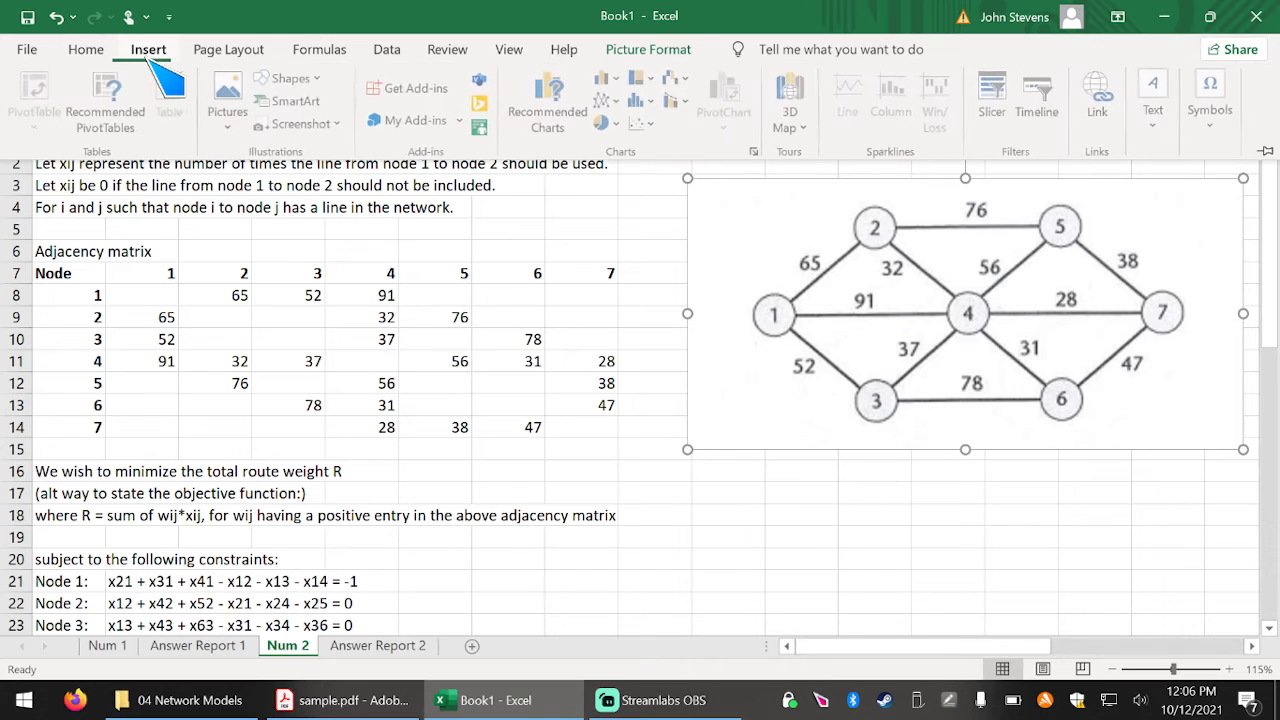
pyautogui.click(292, 78)
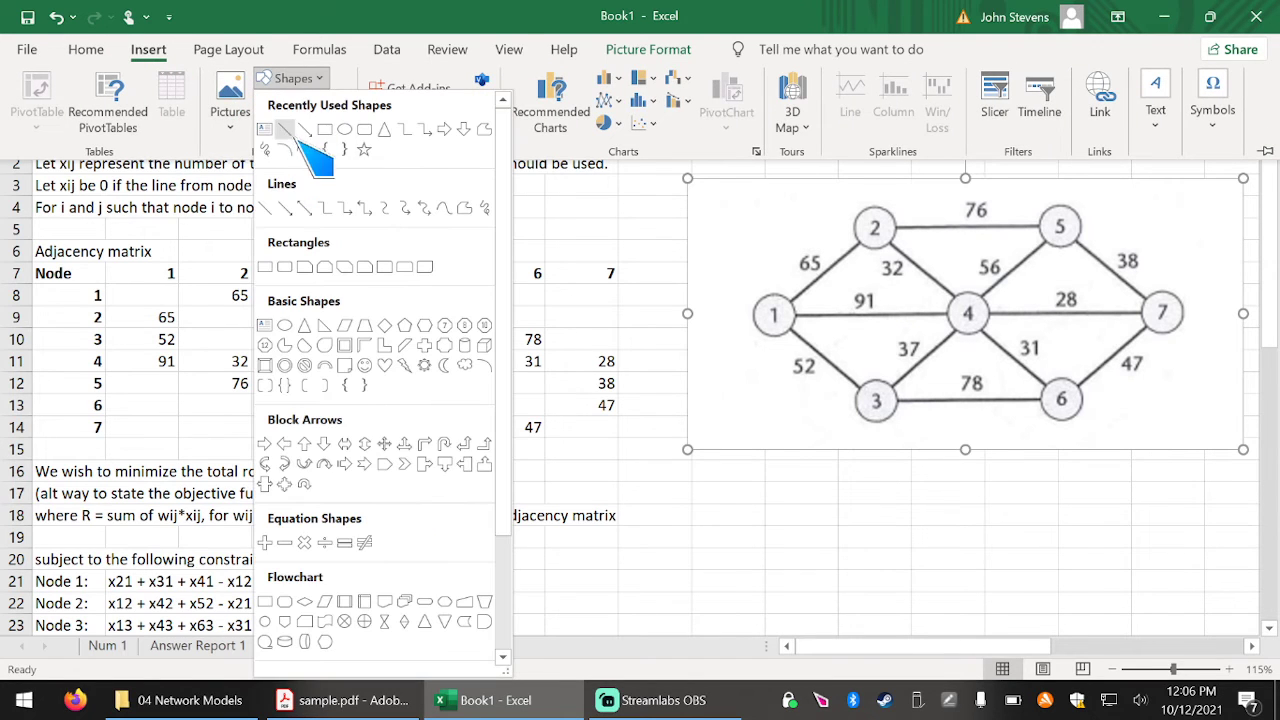
pyautogui.click(345, 132)
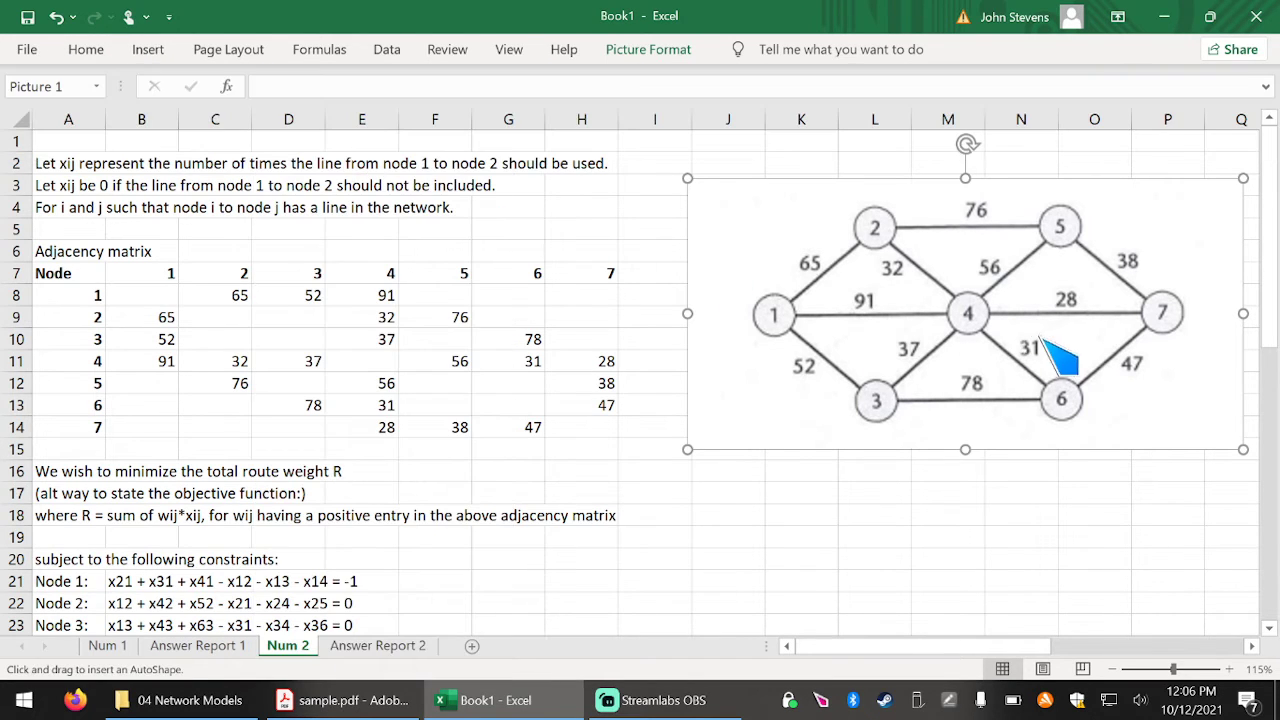
pyautogui.moveTo(1047, 358); pyautogui.dragTo(1049, 360)
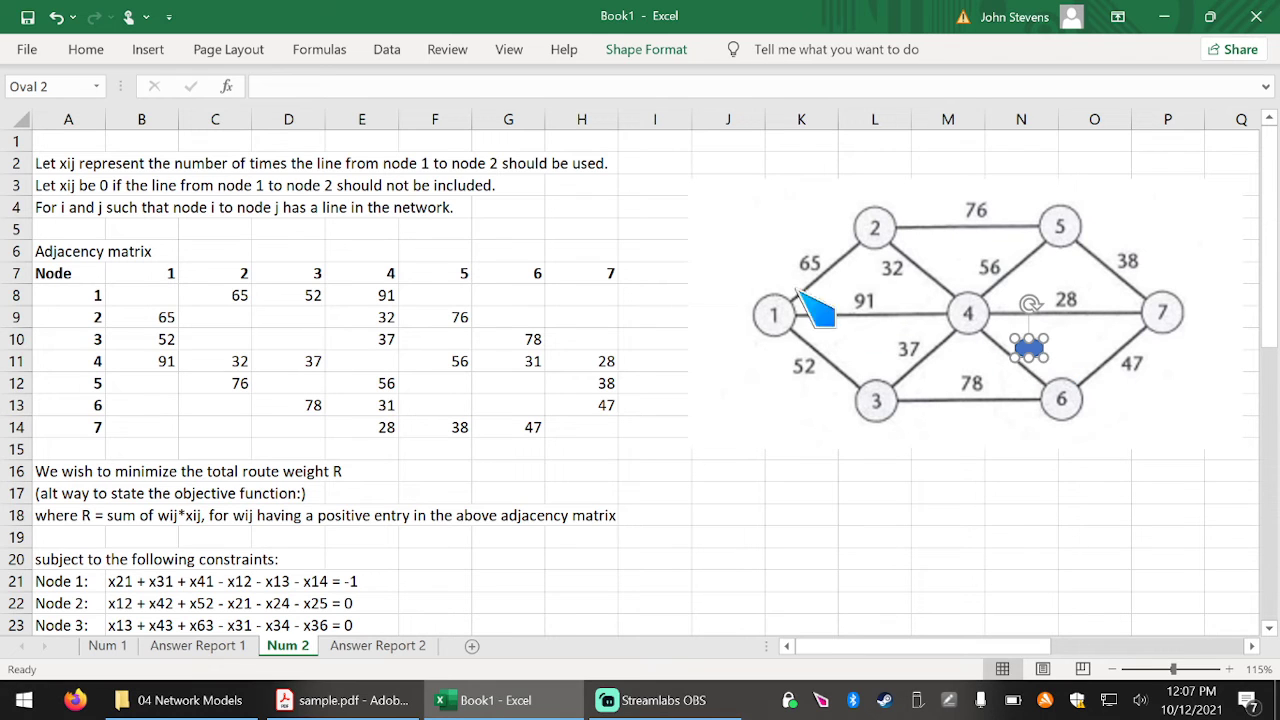
# Draw a second small oval over the weight 47 between nodes 6 and 7 on the network picture.
pyautogui.click(160, 49)
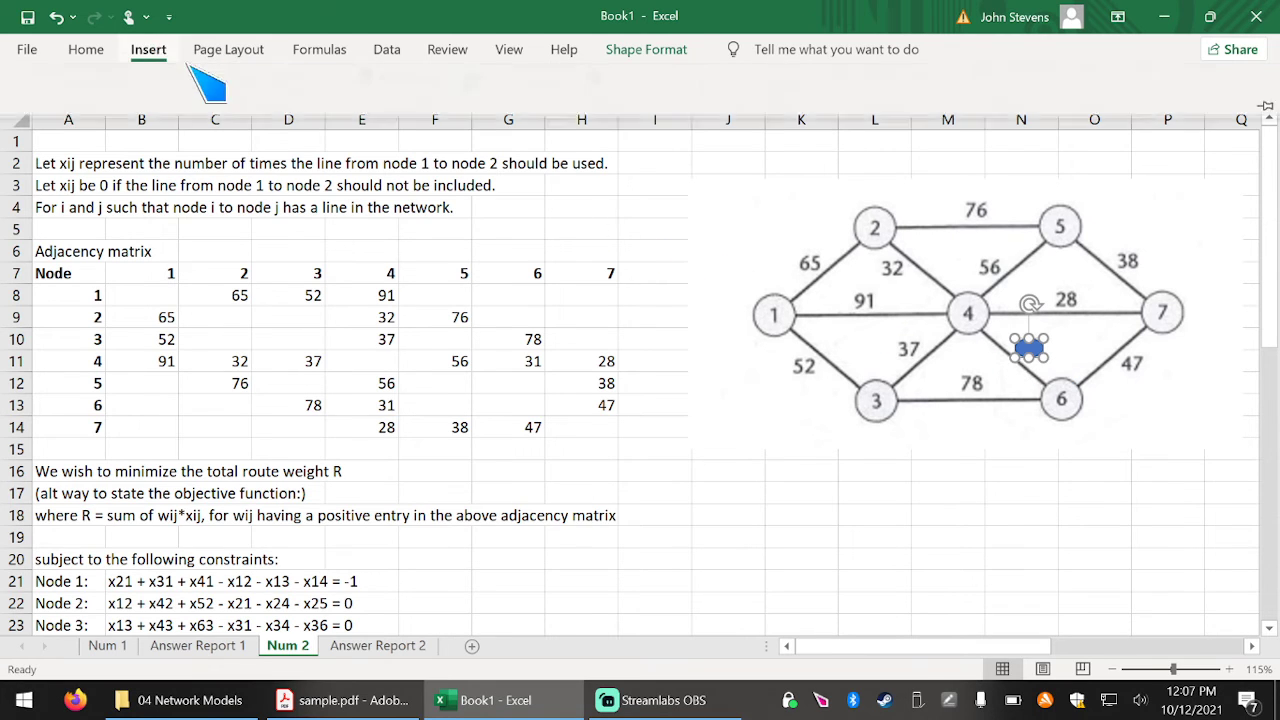
pyautogui.click(294, 79)
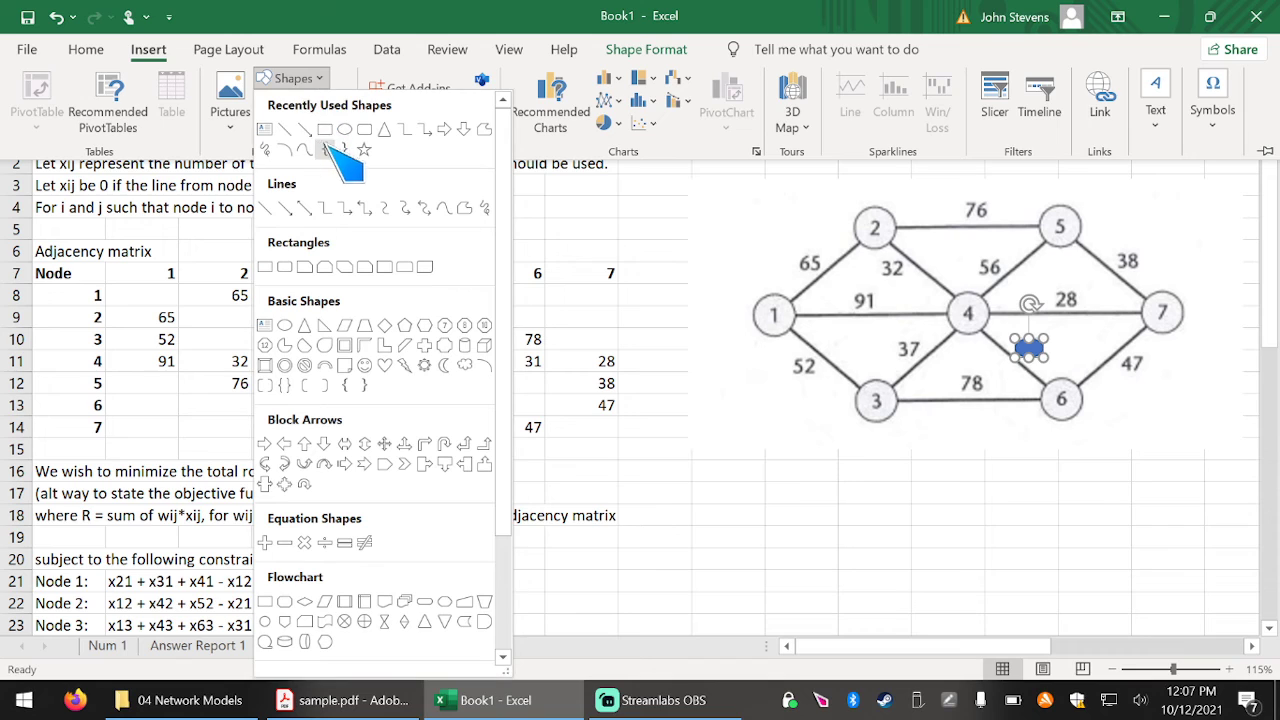
pyautogui.click(344, 129)
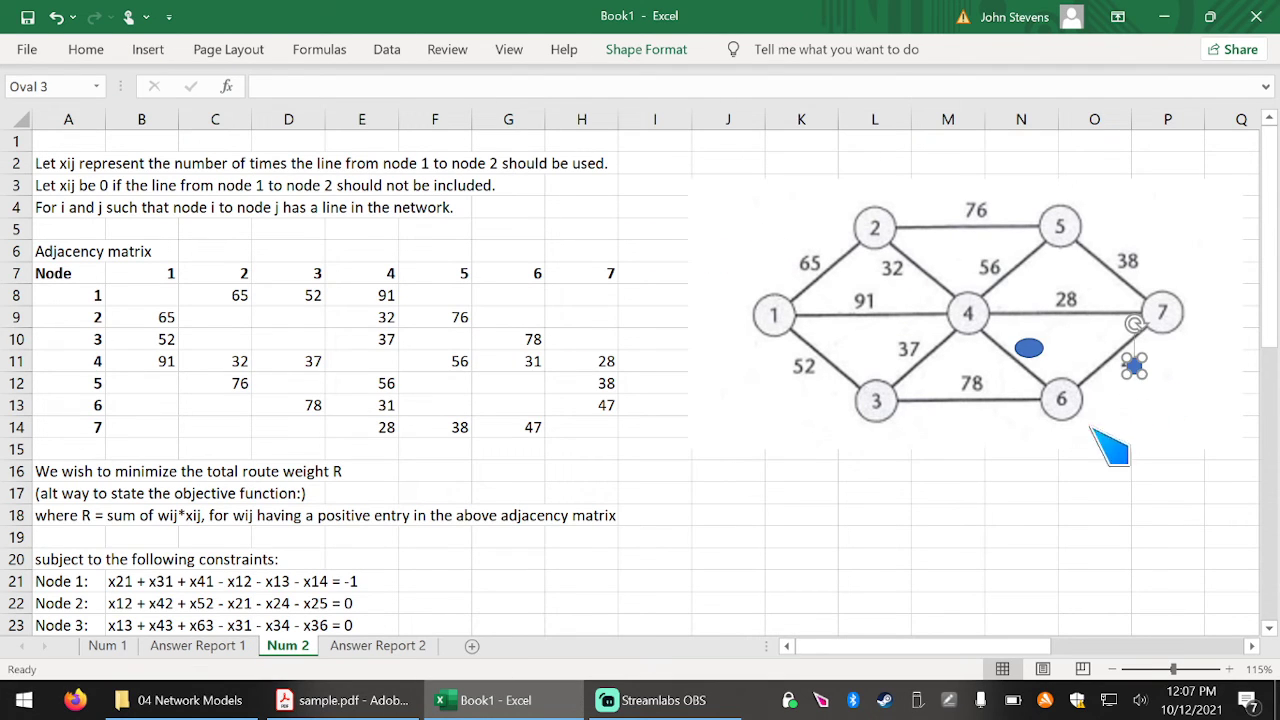
pyautogui.click(1012, 493)
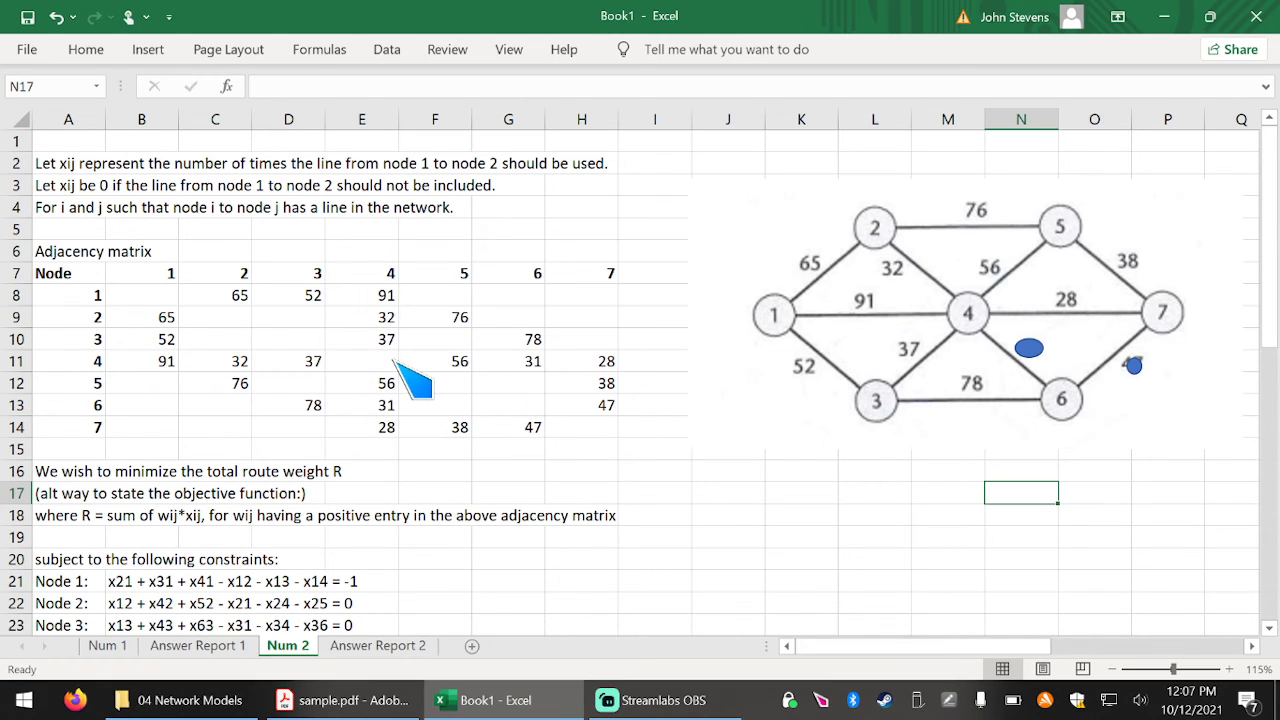
# Set the adjacency matrix weights between nodes 4 and 6, in G11 and E13, to 5.
pyautogui.click(507, 366)
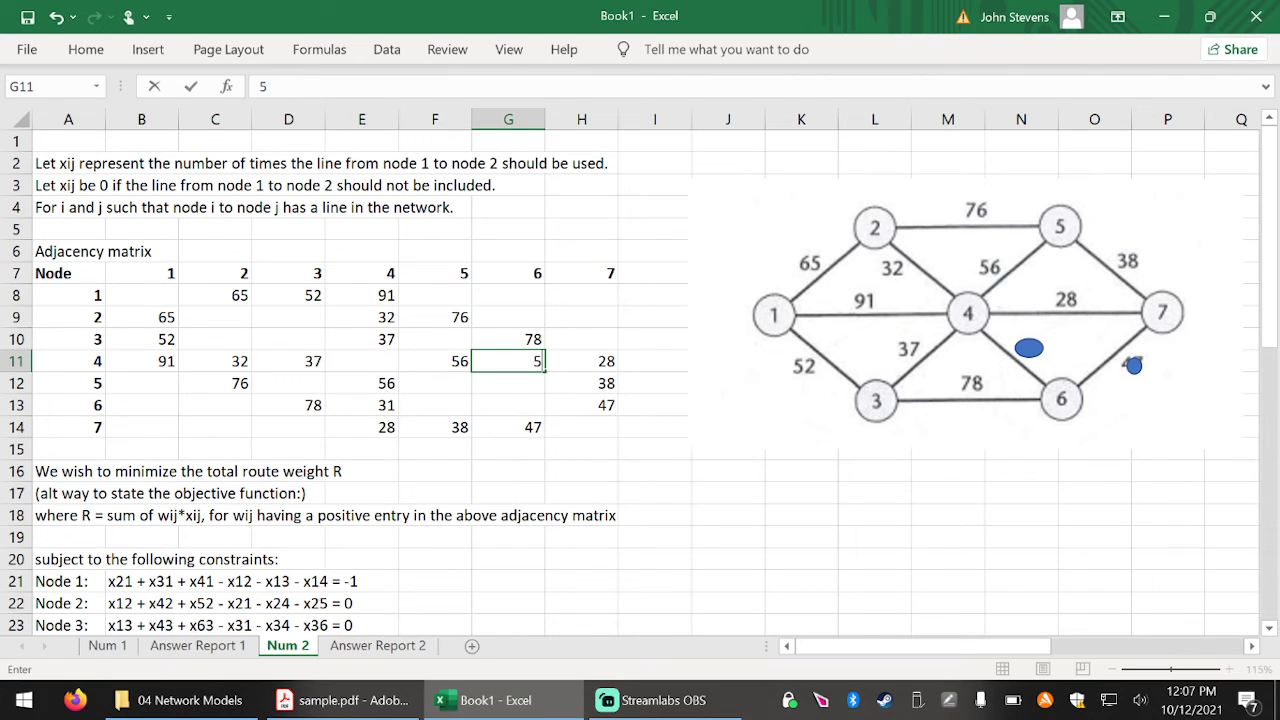
pyautogui.click(370, 408)
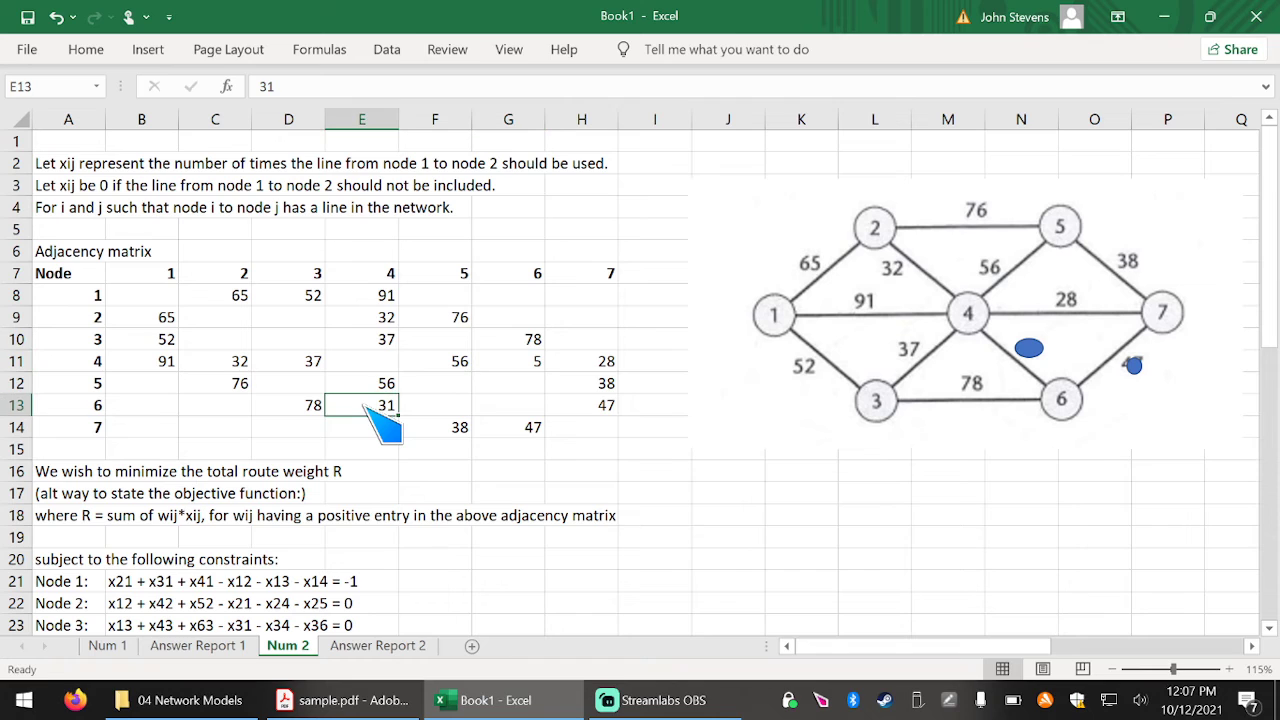
pyautogui.write('5')
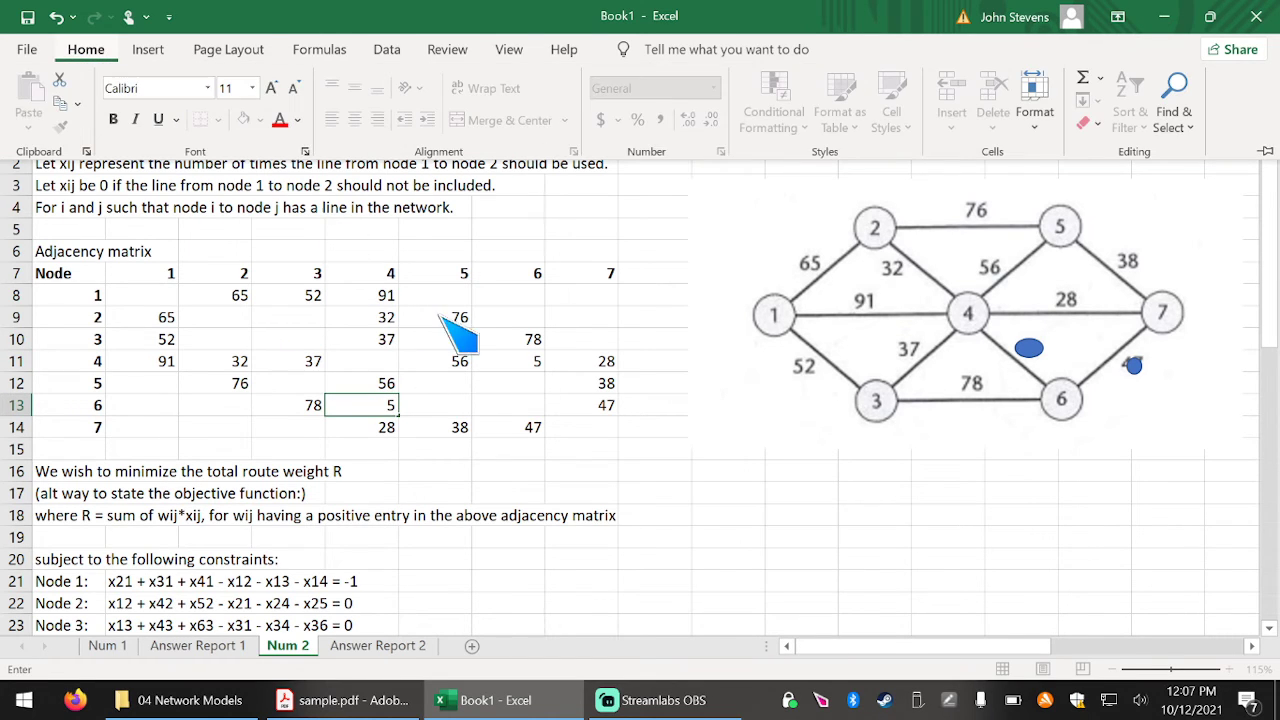
pyautogui.click(388, 425)
# Color the changed node 4–6 weights in E13 and G11 red.
pyautogui.click(370, 406)
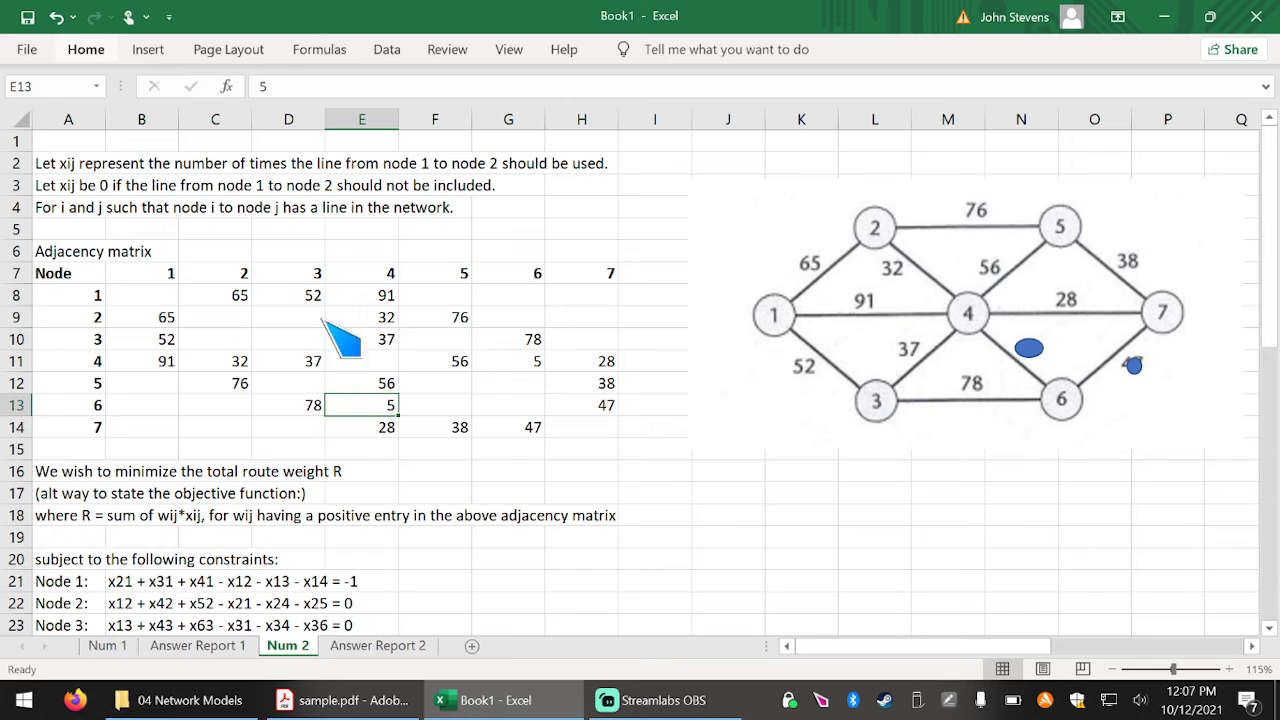
pyautogui.click(90, 50)
pyautogui.click(280, 119)
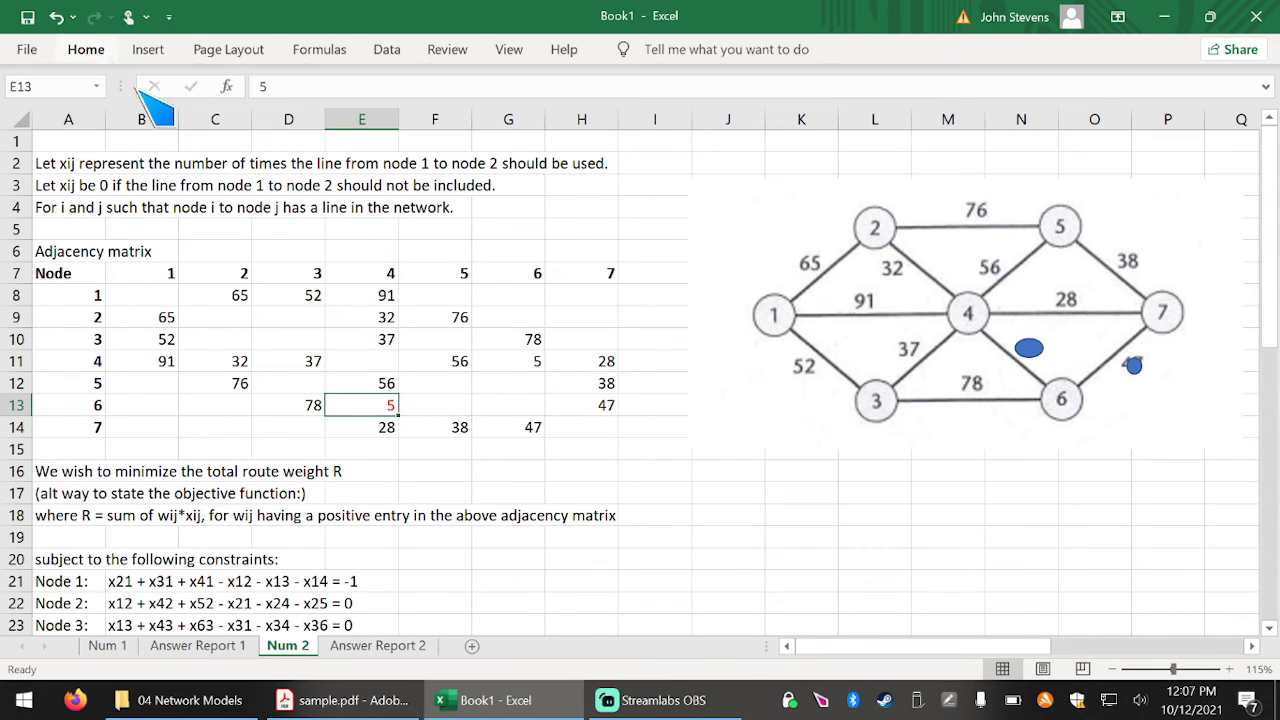
pyautogui.click(520, 362)
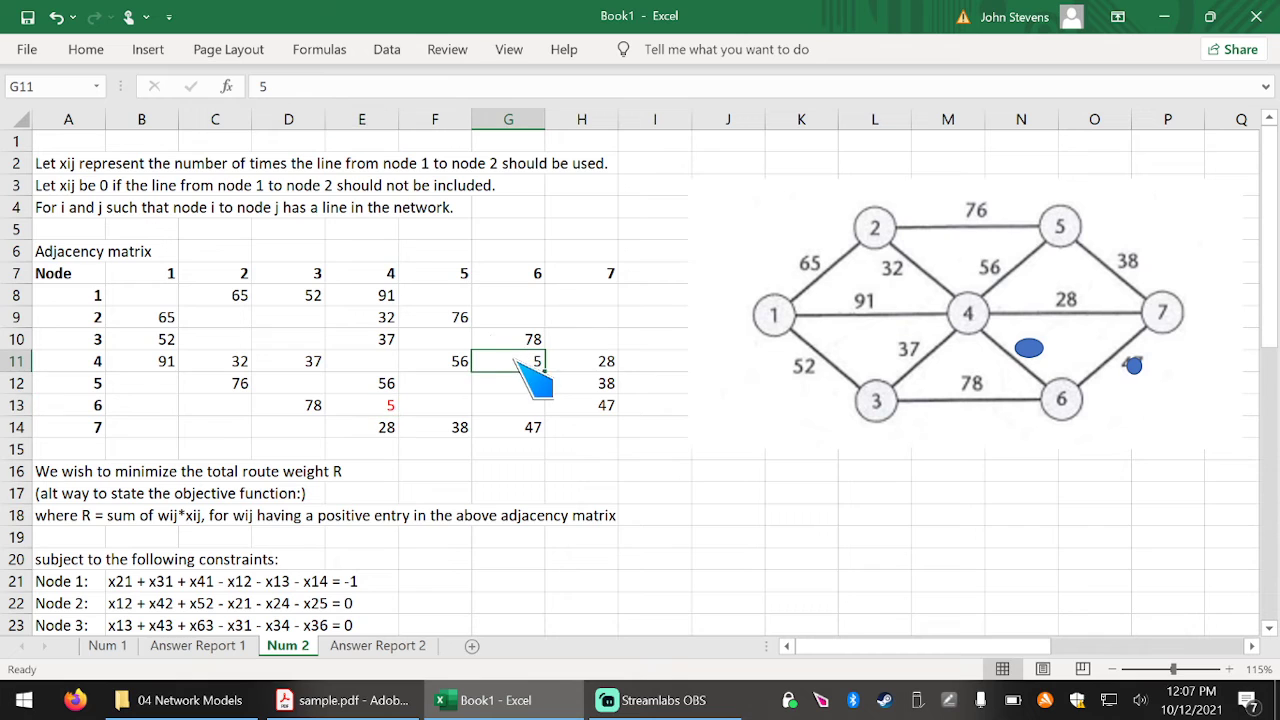
pyautogui.click(88, 50)
pyautogui.click(280, 120)
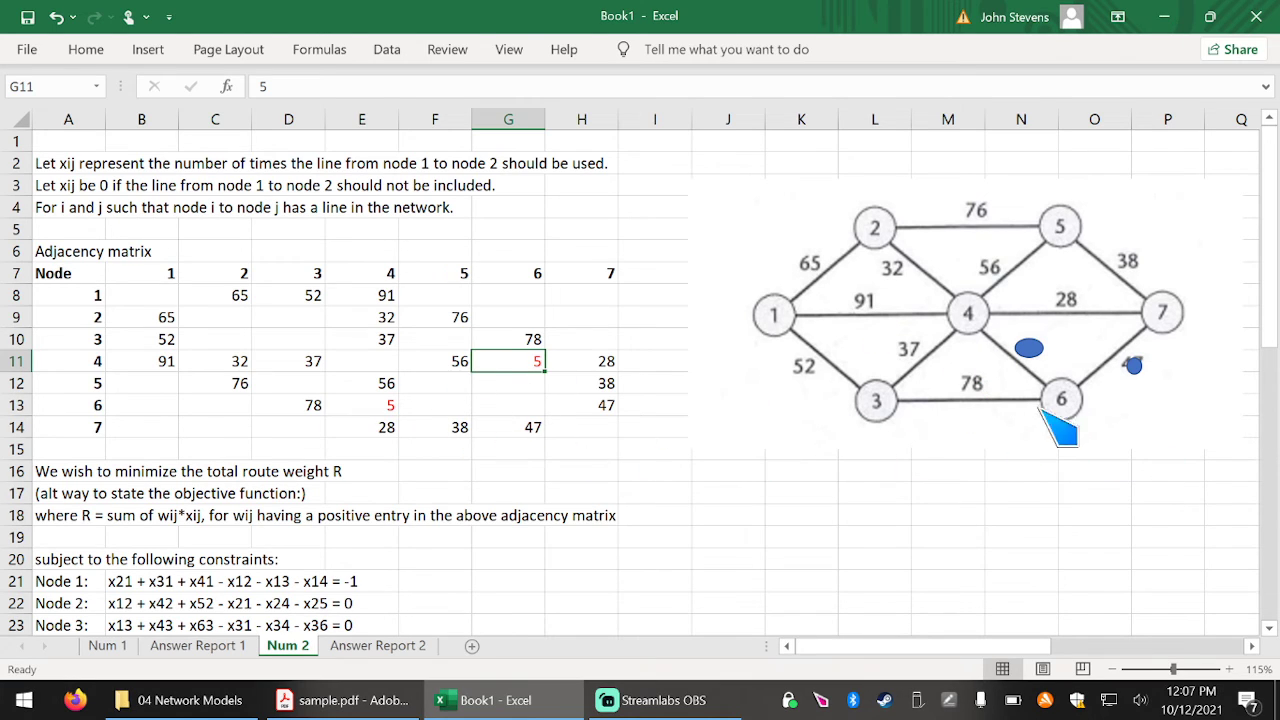
# Set the adjacency matrix weights between nodes 6 and 7, in H13 and G14, to 10.
pyautogui.click(537, 433)
pyautogui.click(590, 407)
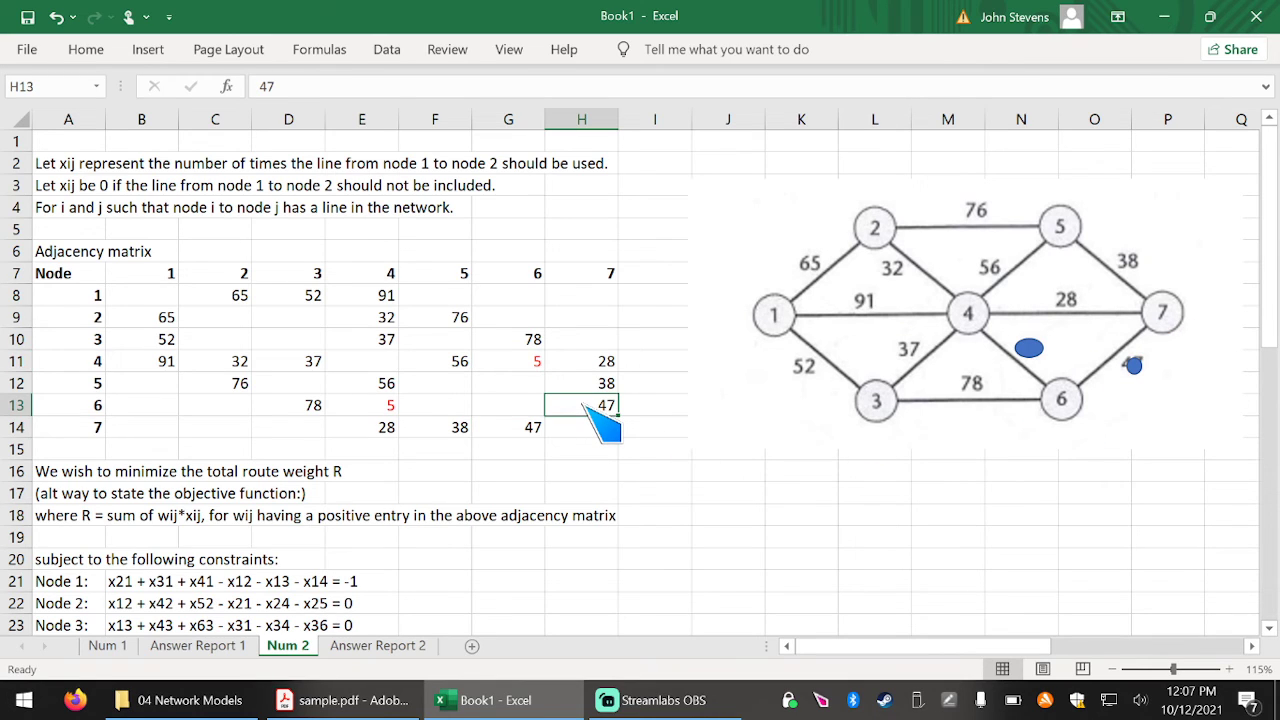
pyautogui.write('10')
pyautogui.click(520, 430)
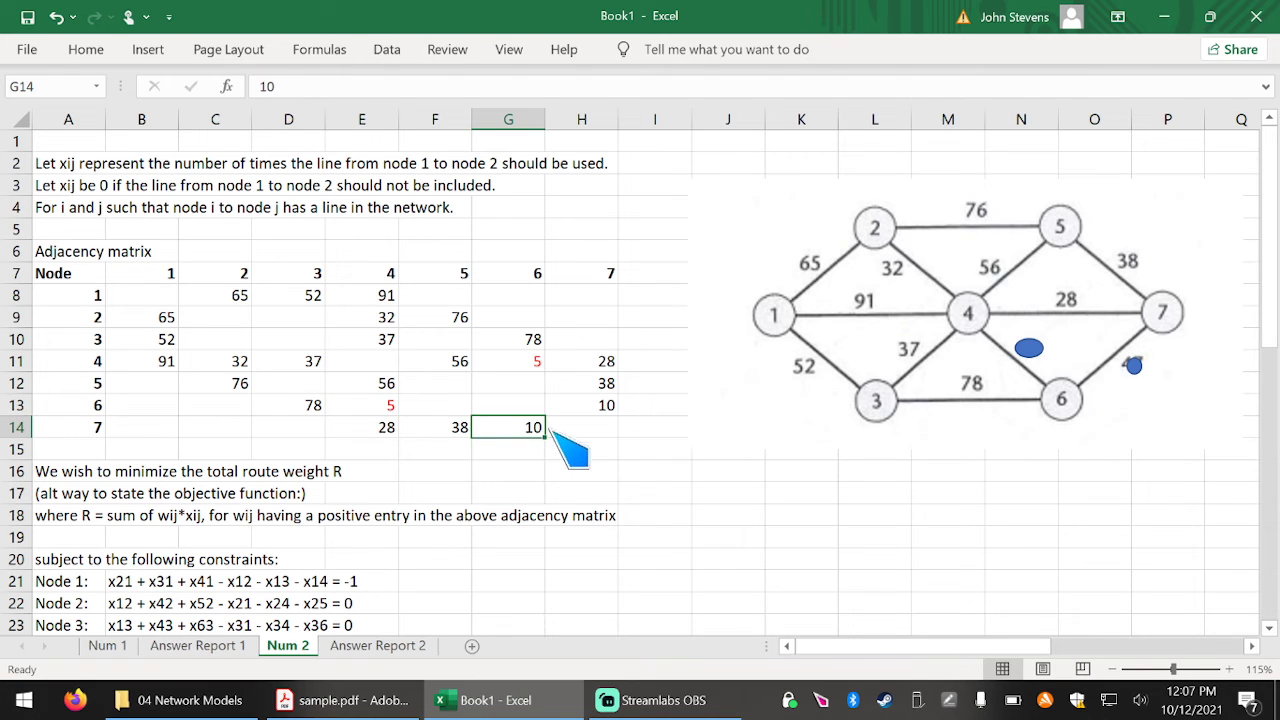
# Color the changed node 6–7 weights in G14 and H13 red.
pyautogui.keyDown('ctrl'); pyautogui.click(580, 405); pyautogui.keyUp('ctrl')
pyautogui.click(86, 49)
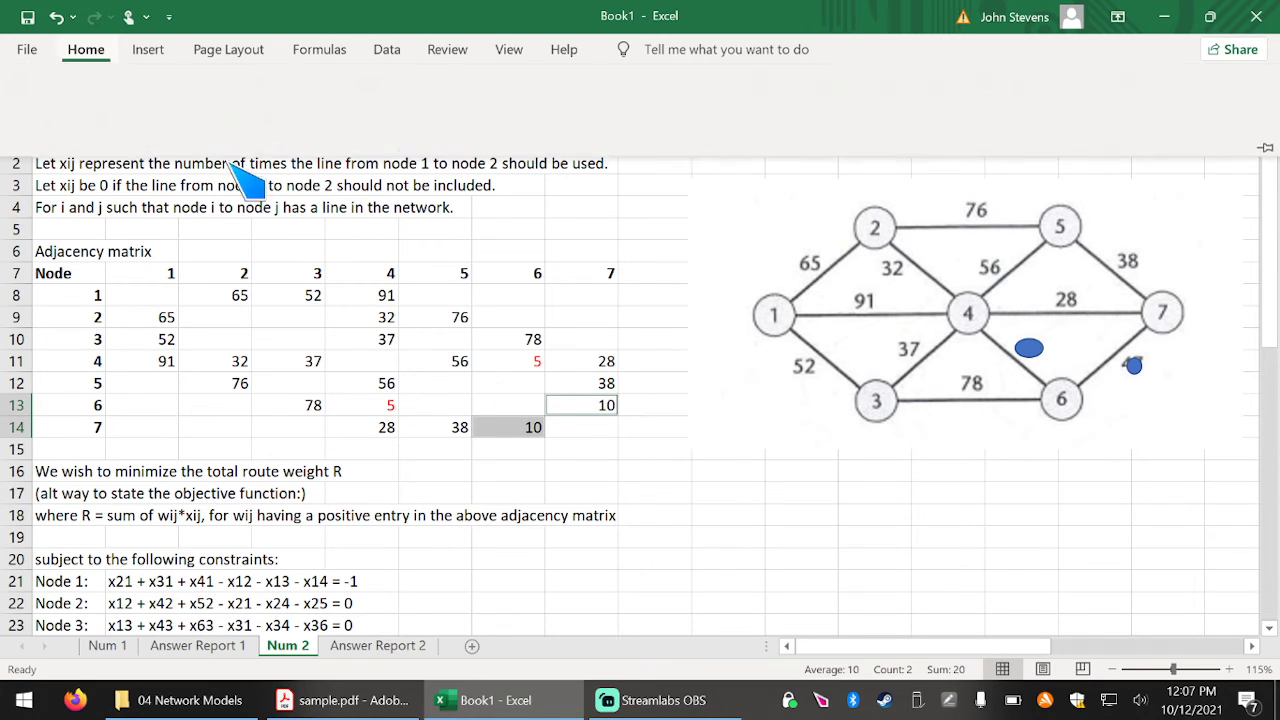
pyautogui.click(280, 119)
pyautogui.click(705, 516)
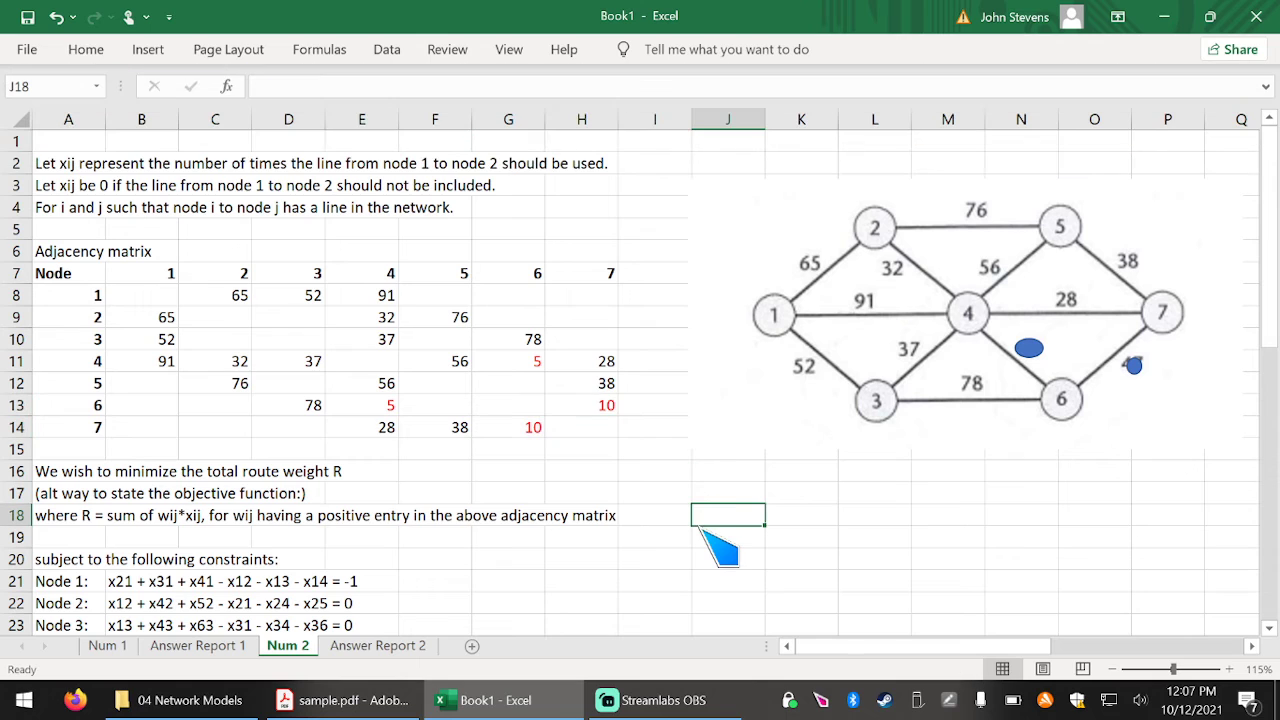
# Examine whether the written objective in row 18 and the node constraints in B21:B27 depend on the changed weights.
pyautogui.scroll(-2, 718, 545)
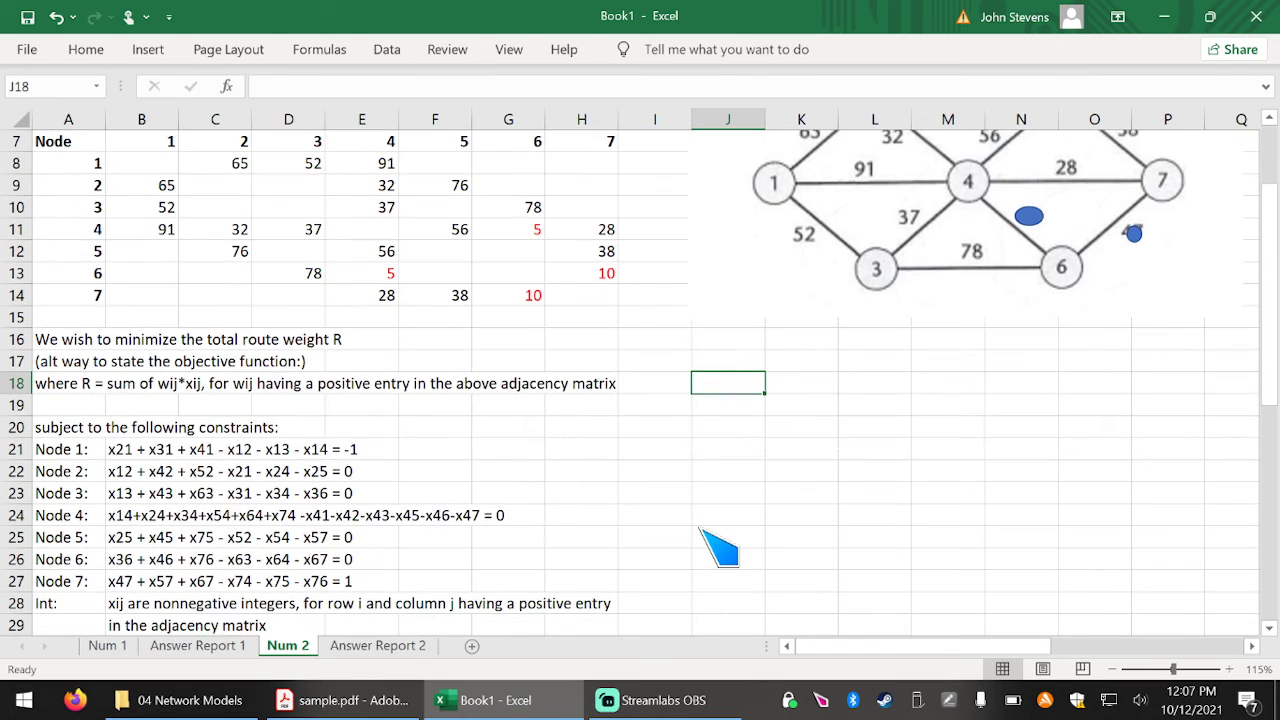
pyautogui.click(16, 384)
pyautogui.scroll(1, 185, 447)
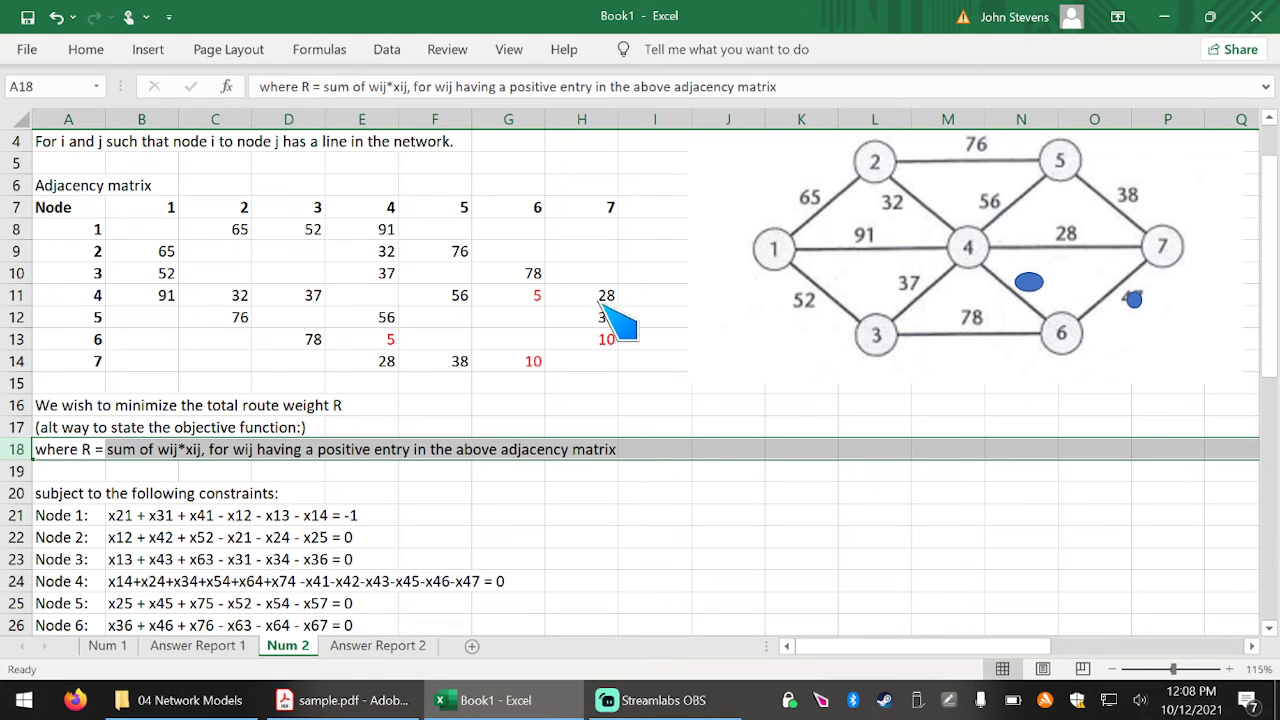
pyautogui.click(738, 492)
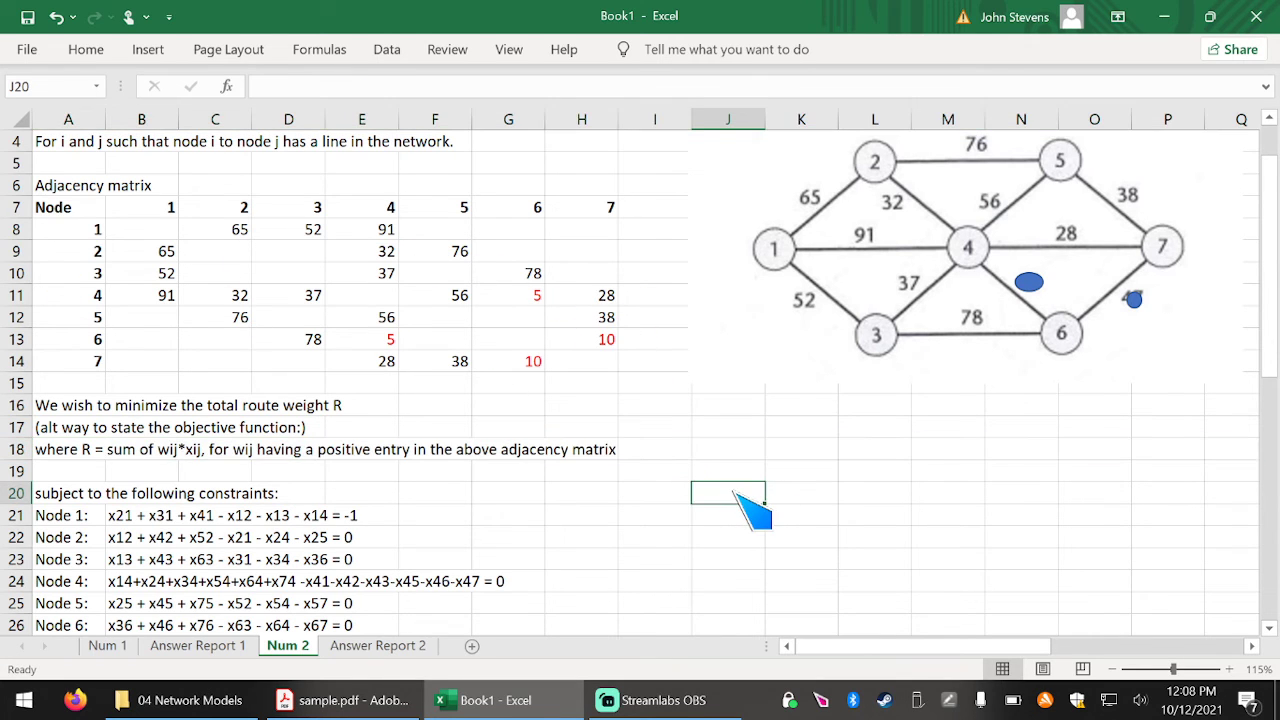
pyautogui.scroll(-3, 752, 510)
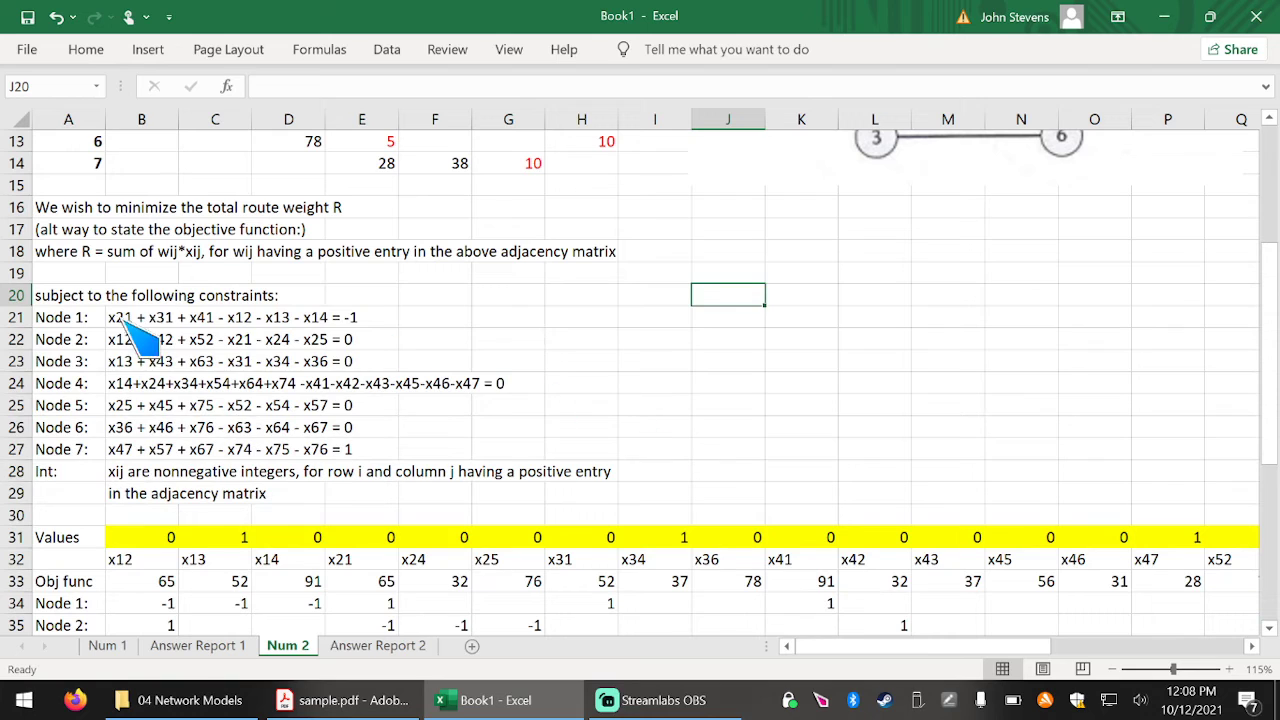
pyautogui.moveTo(118, 320); pyautogui.dragTo(110, 455)
pyautogui.scroll(2, 910, 455)
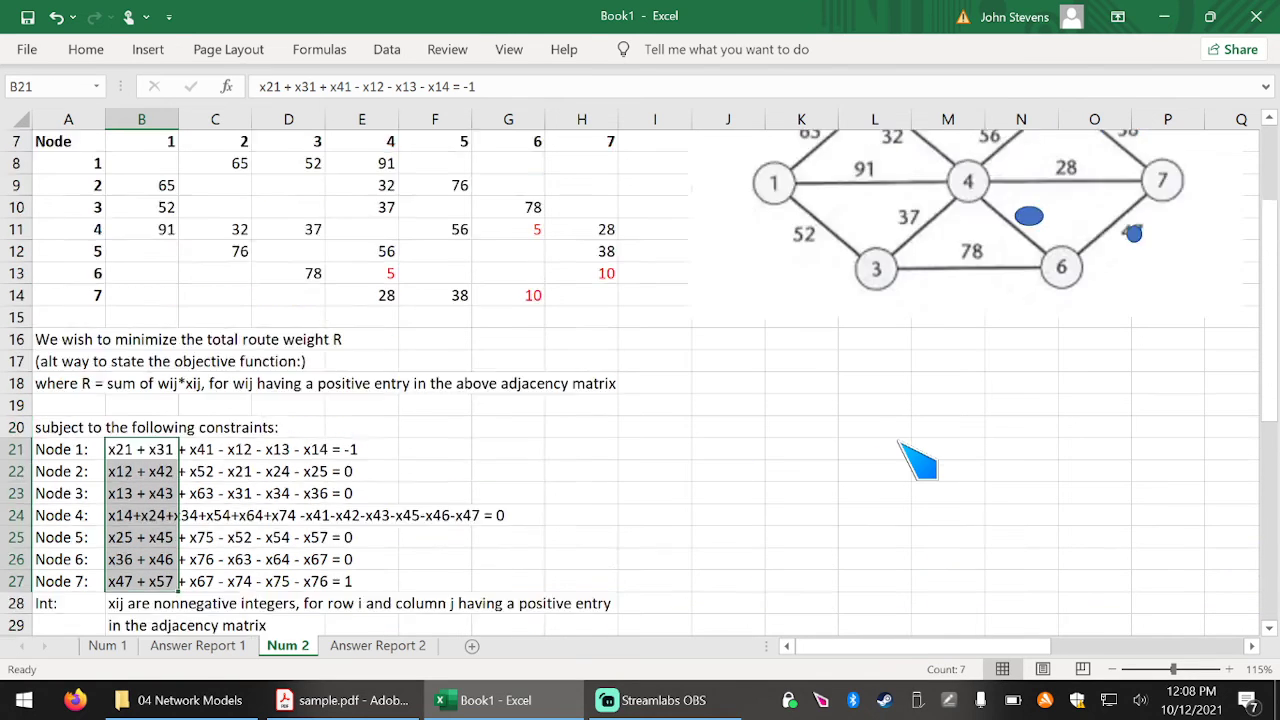
pyautogui.scroll(2, 918, 462)
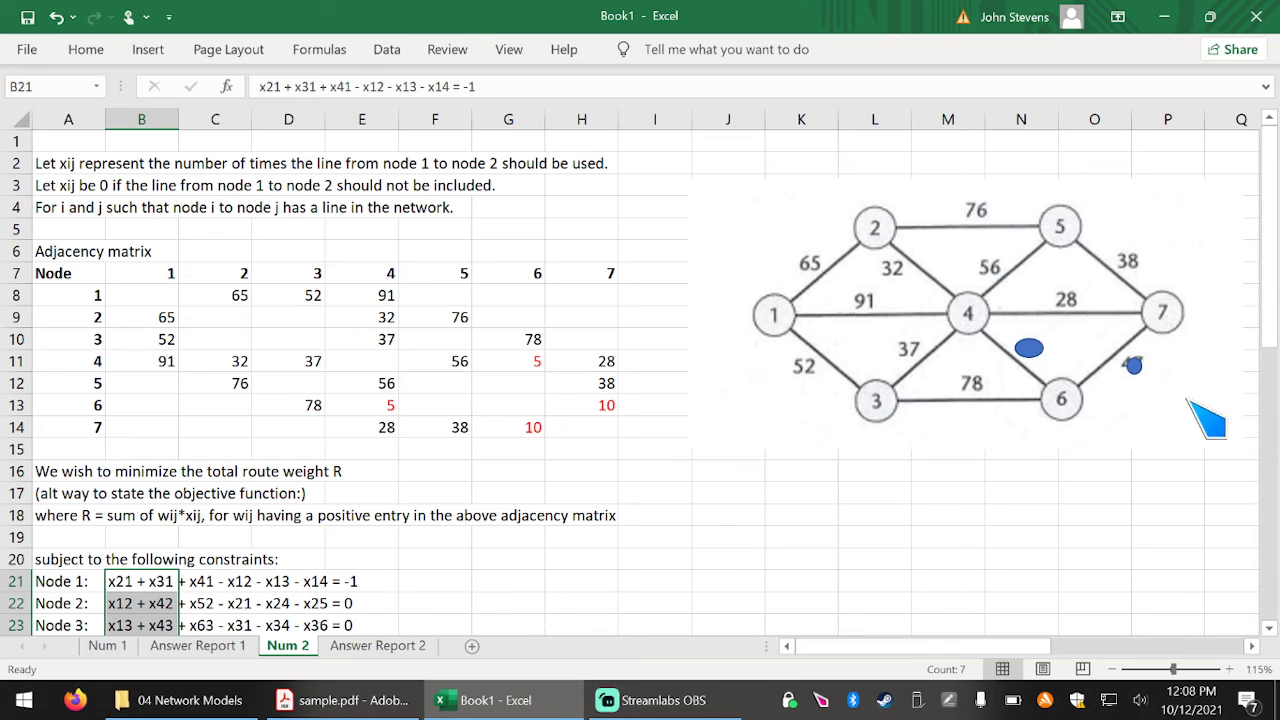
# Set the objective function coefficients of x46 and x64, in O33 and U33, to 5.
pyautogui.scroll(-4, 1155, 420)
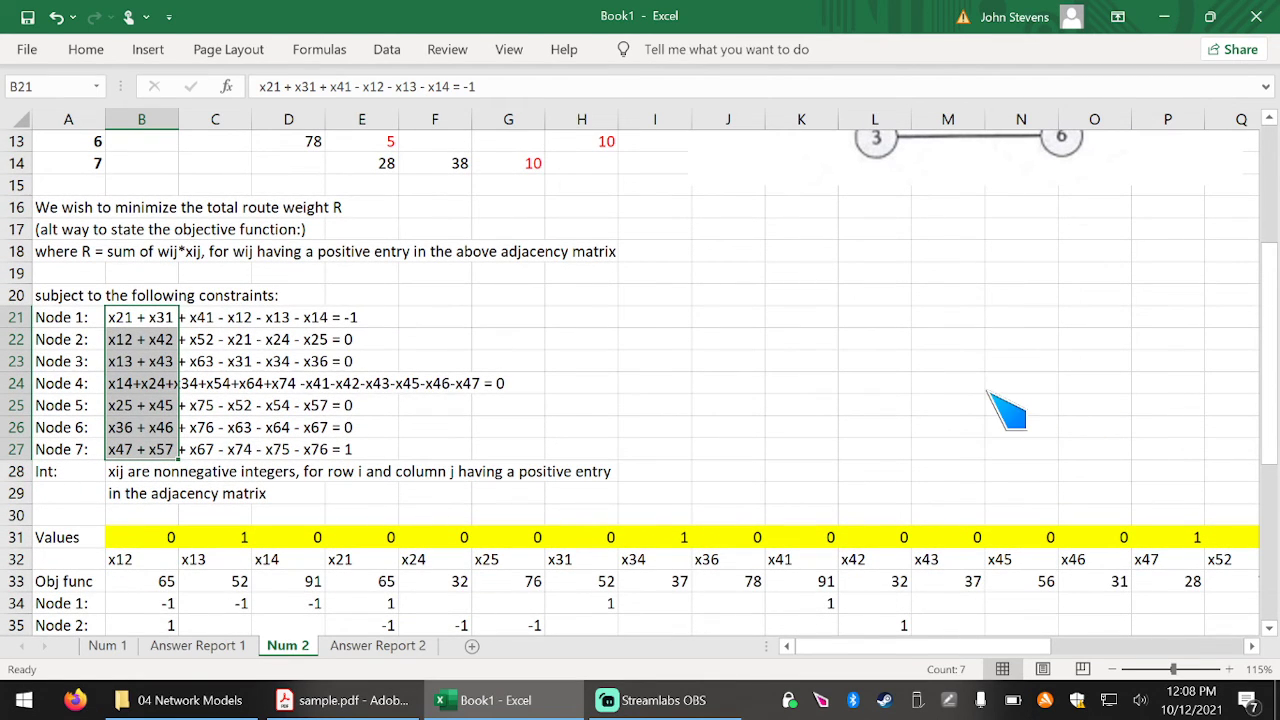
pyautogui.scroll(-2, 1005, 410)
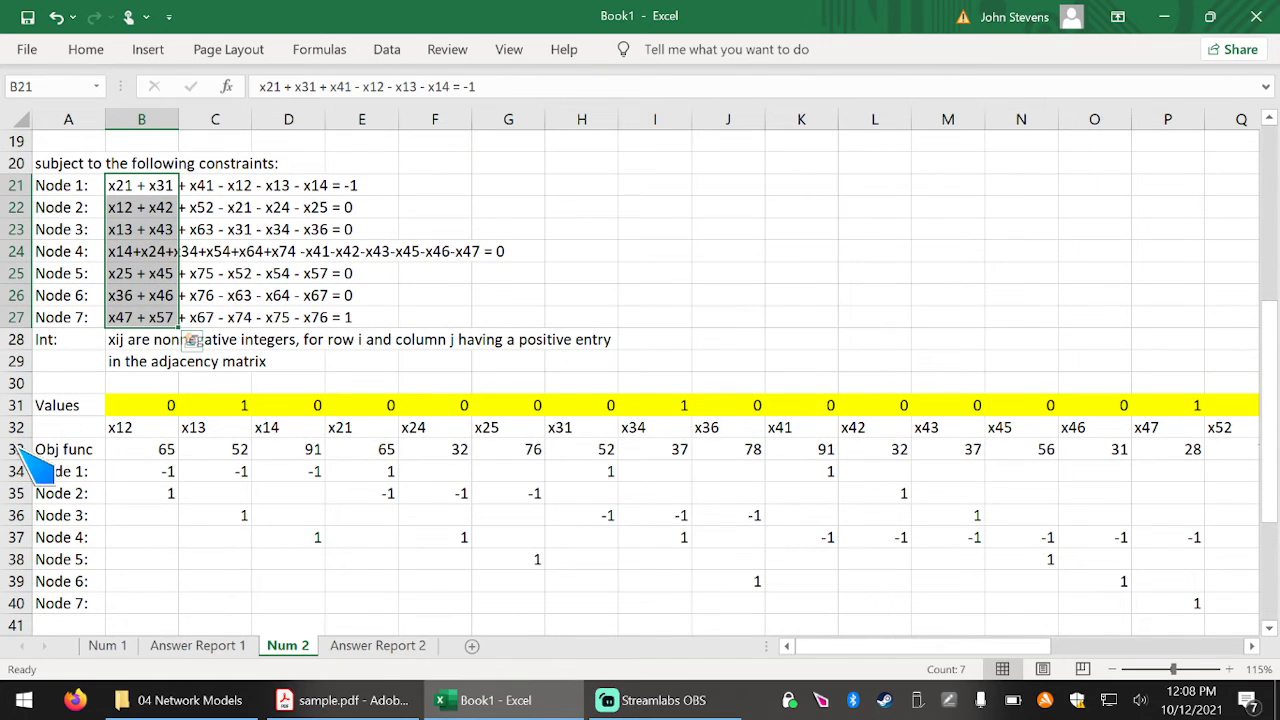
pyautogui.click(16, 449)
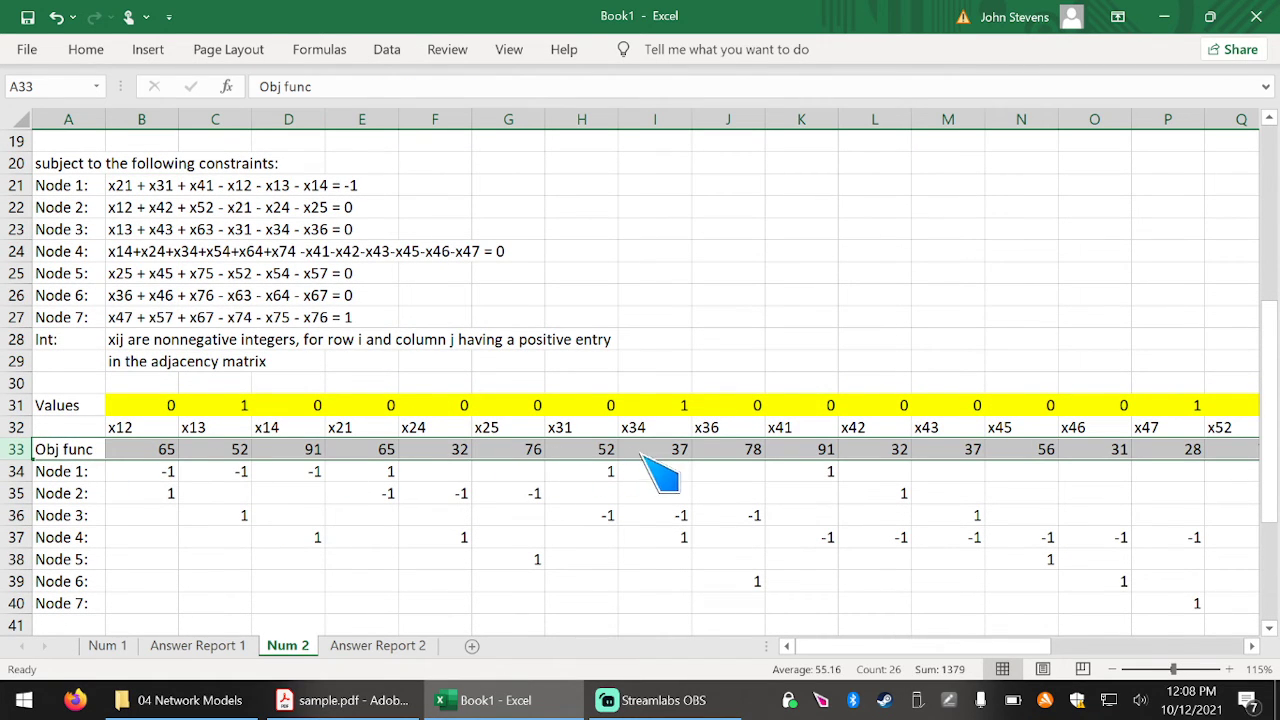
pyautogui.click(1090, 455)
pyautogui.write('5')
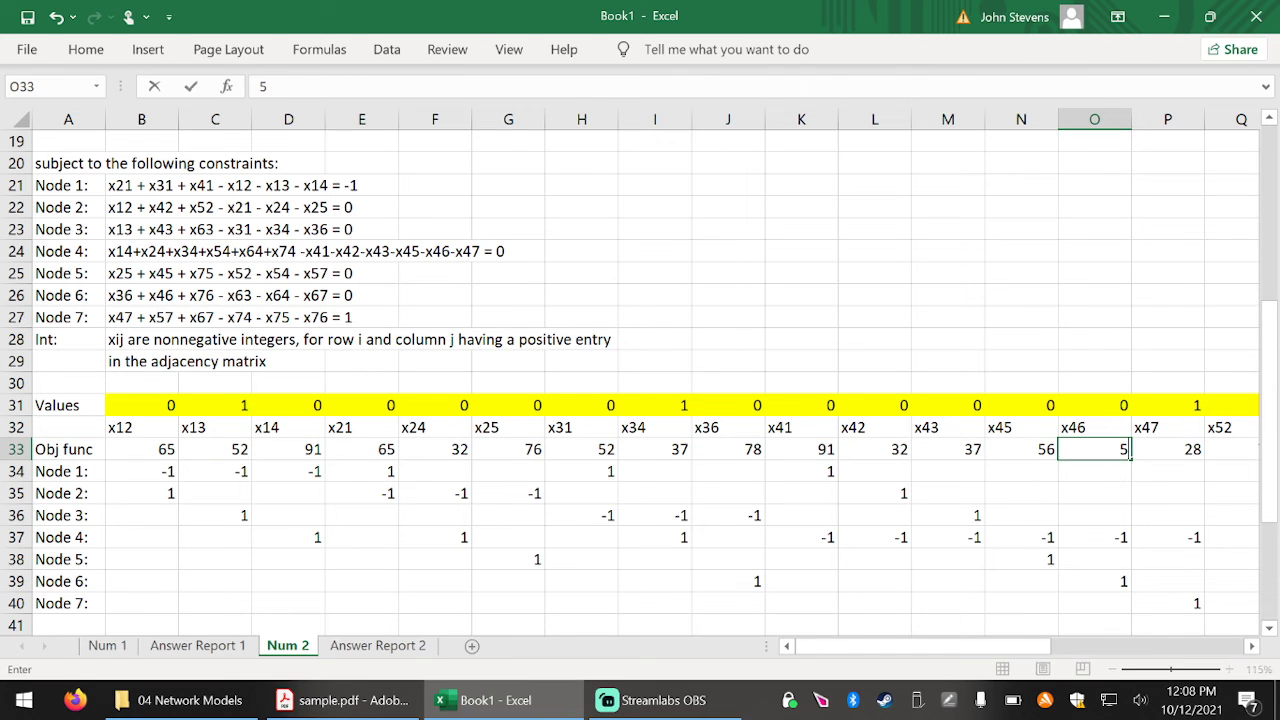
pyautogui.moveTo(980, 649); pyautogui.dragTo(1100, 651)
pyautogui.click(945, 449)
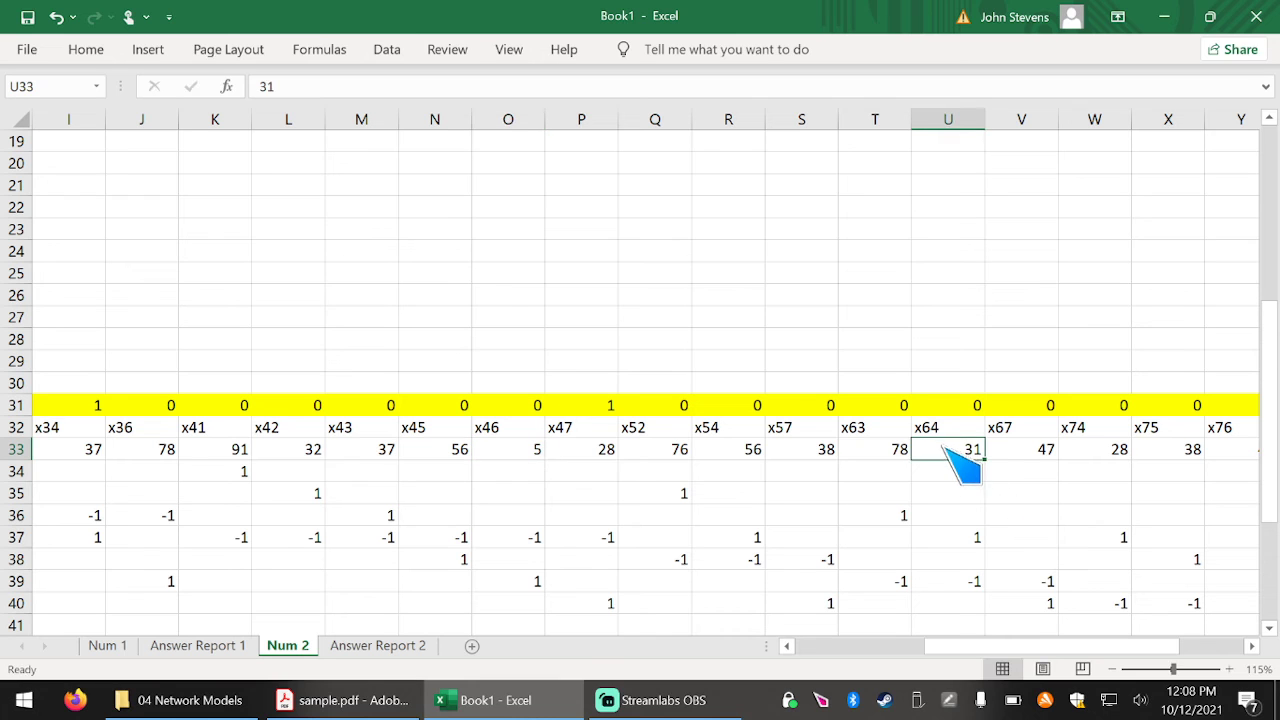
pyautogui.write('5')
pyautogui.moveTo(980, 650); pyautogui.dragTo(1065, 666)
pyautogui.click(930, 449)
pyautogui.write('5')
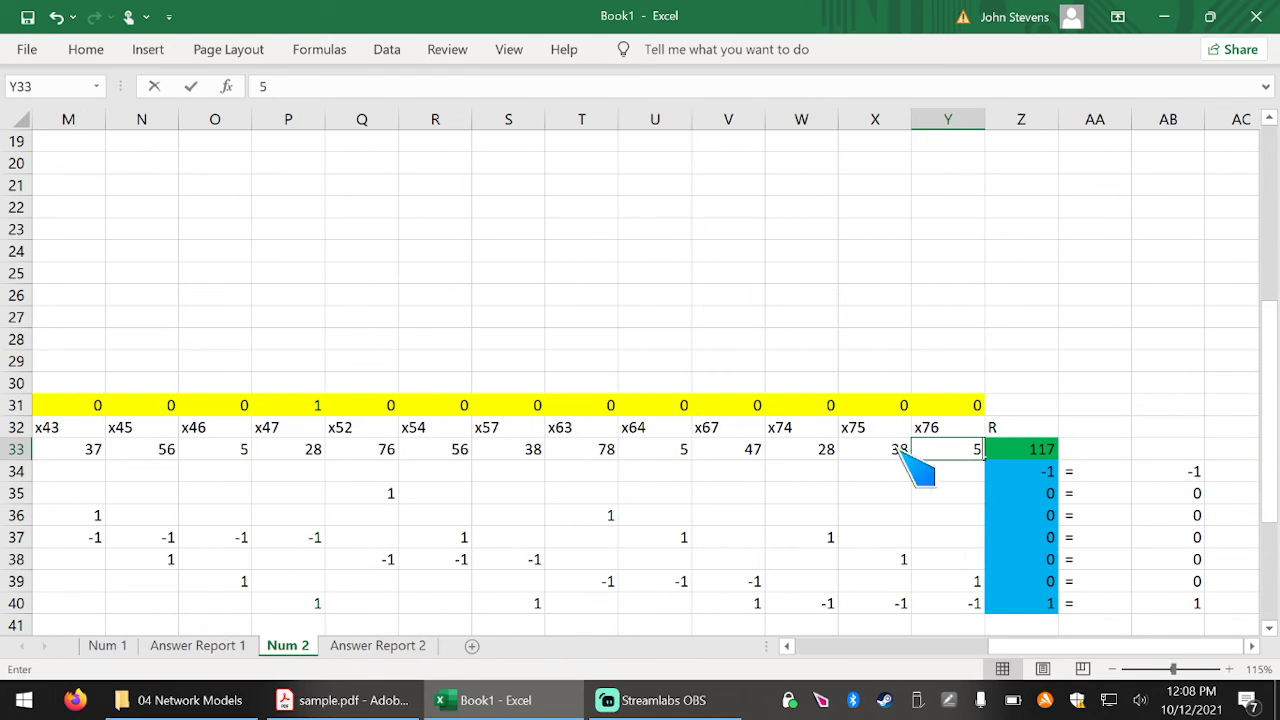
pyautogui.click(757, 452)
# Set the objective function coefficients of x76 and x67, in Y33 and V33, to 10.
pyautogui.click(948, 452)
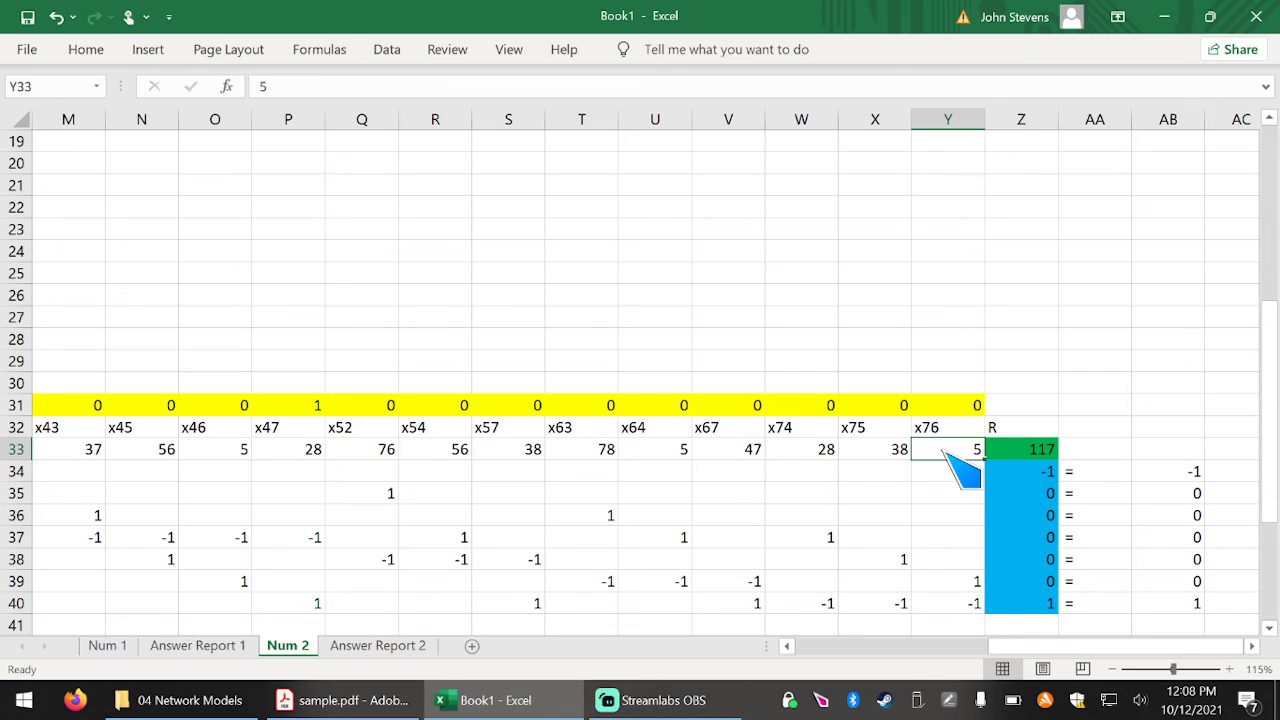
pyautogui.write('10')
pyautogui.click(727, 452)
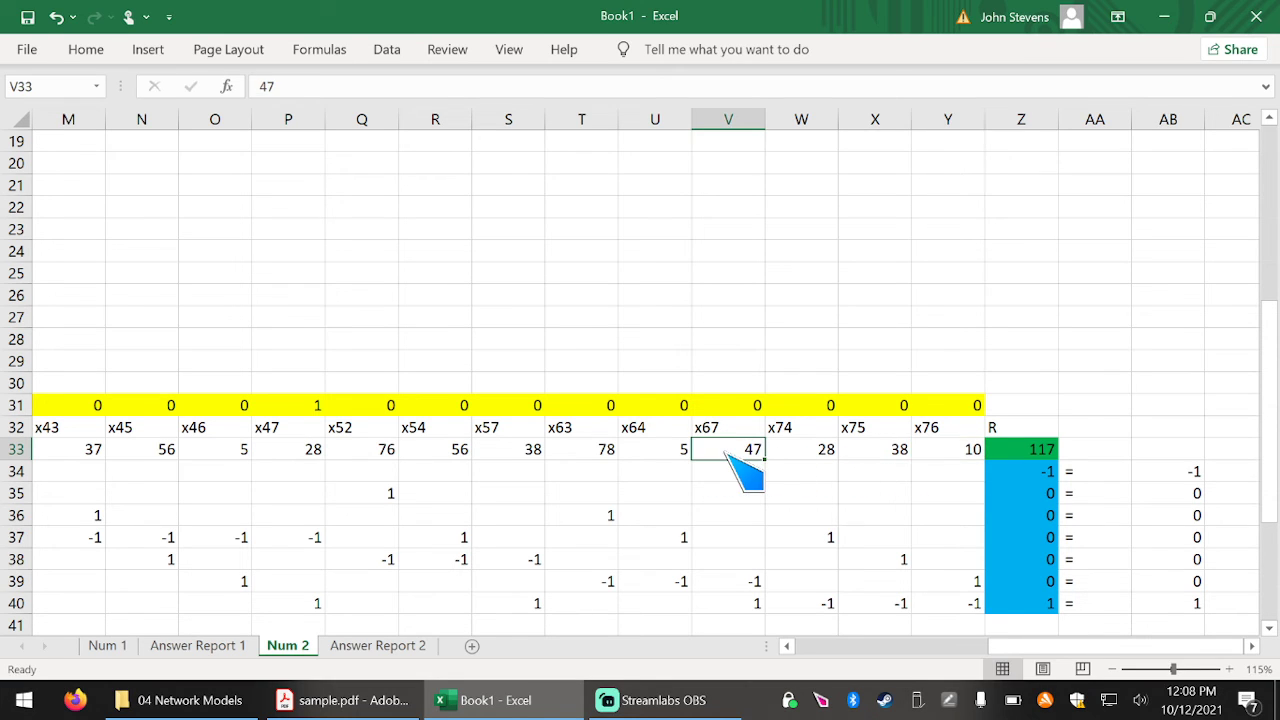
pyautogui.write('10')
pyautogui.press('Tab')
# Color the changed objective coefficients of x46, x64, x67 and x76 in O33, U33, V33 and Y33 red.
pyautogui.click(962, 455)
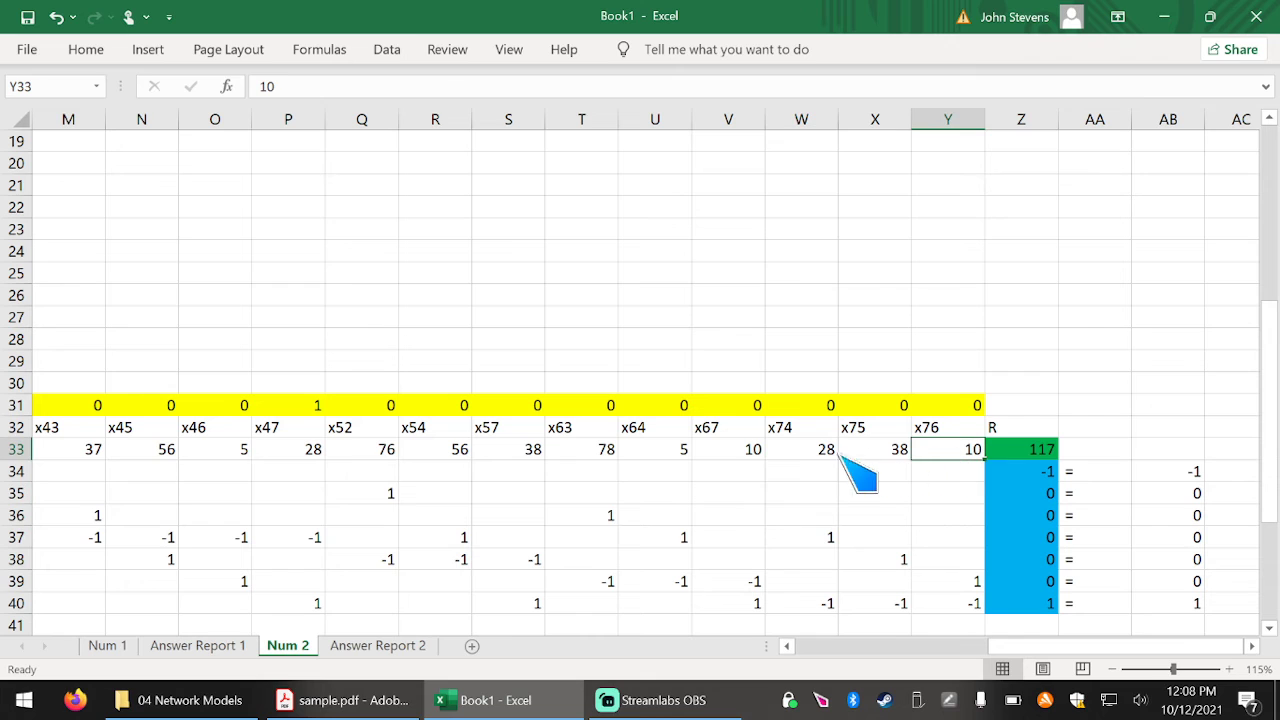
pyautogui.keyDown('ctrl'); pyautogui.click(738, 452); pyautogui.keyUp('ctrl')
pyautogui.keyDown('ctrl'); pyautogui.click(651, 452); pyautogui.keyUp('ctrl')
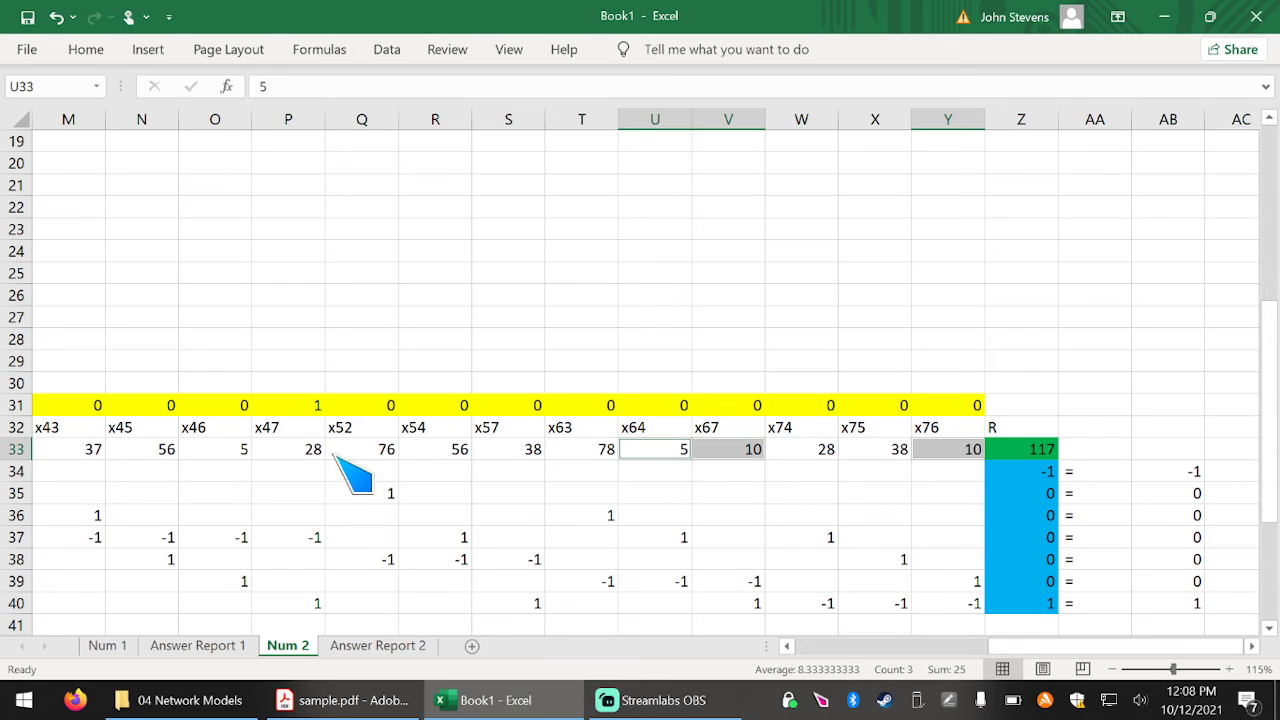
pyautogui.keyDown('ctrl'); pyautogui.click(234, 452); pyautogui.keyUp('ctrl')
pyautogui.click(92, 52)
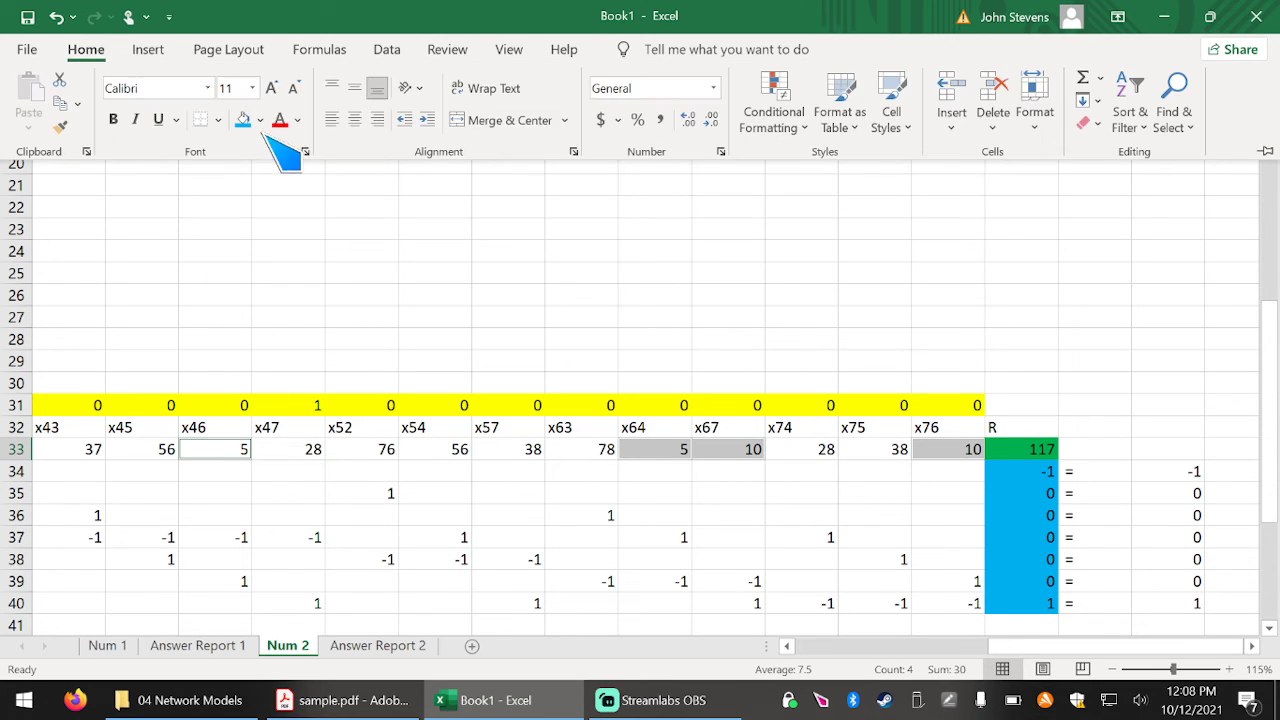
pyautogui.click(530, 345)
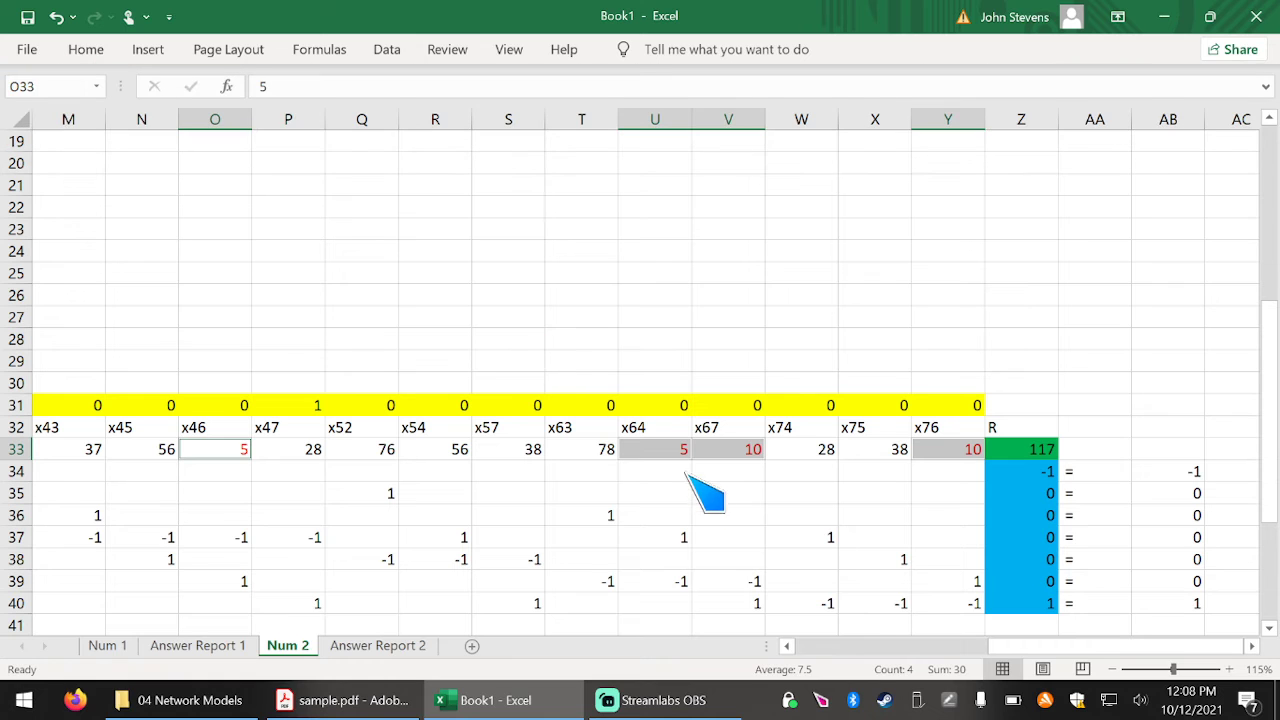
pyautogui.click(680, 492)
# Open Solver for the Num 2 model and reset all of its options and cell selections.
pyautogui.moveTo(1029, 646); pyautogui.dragTo(757, 646)
pyautogui.scroll(-2, 420, 535)
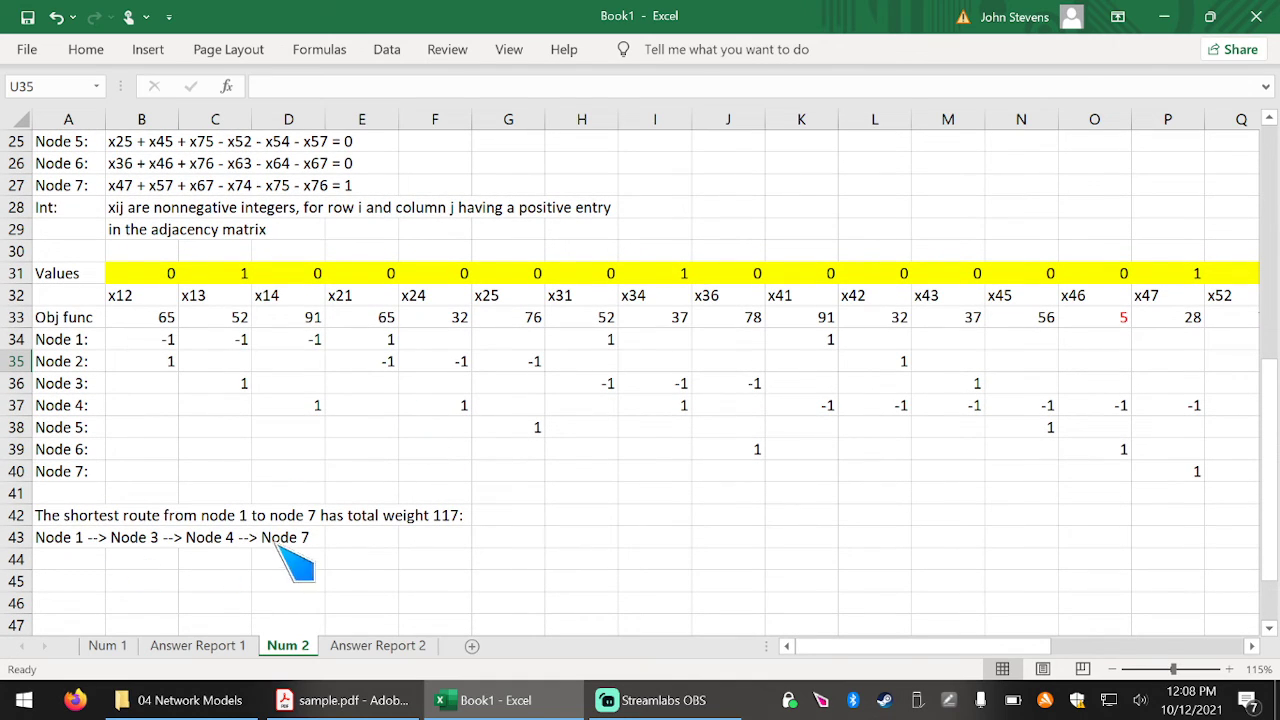
pyautogui.click(387, 52)
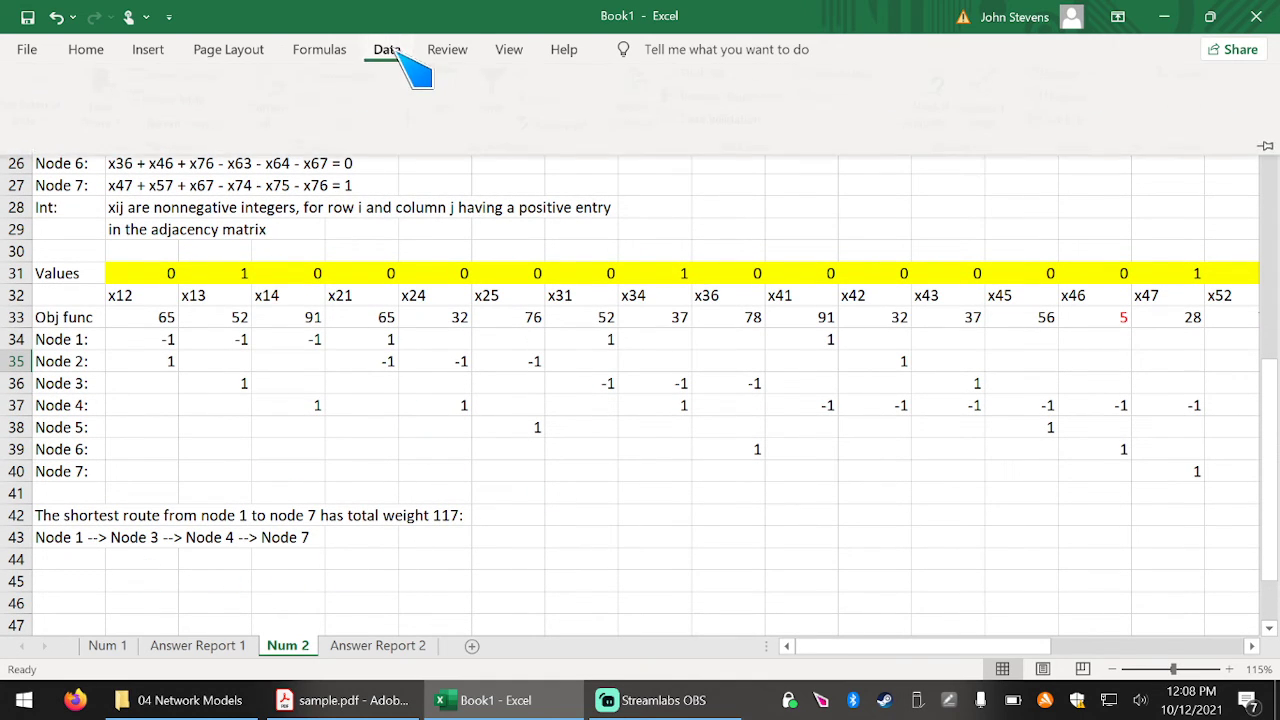
pyautogui.click(1196, 80)
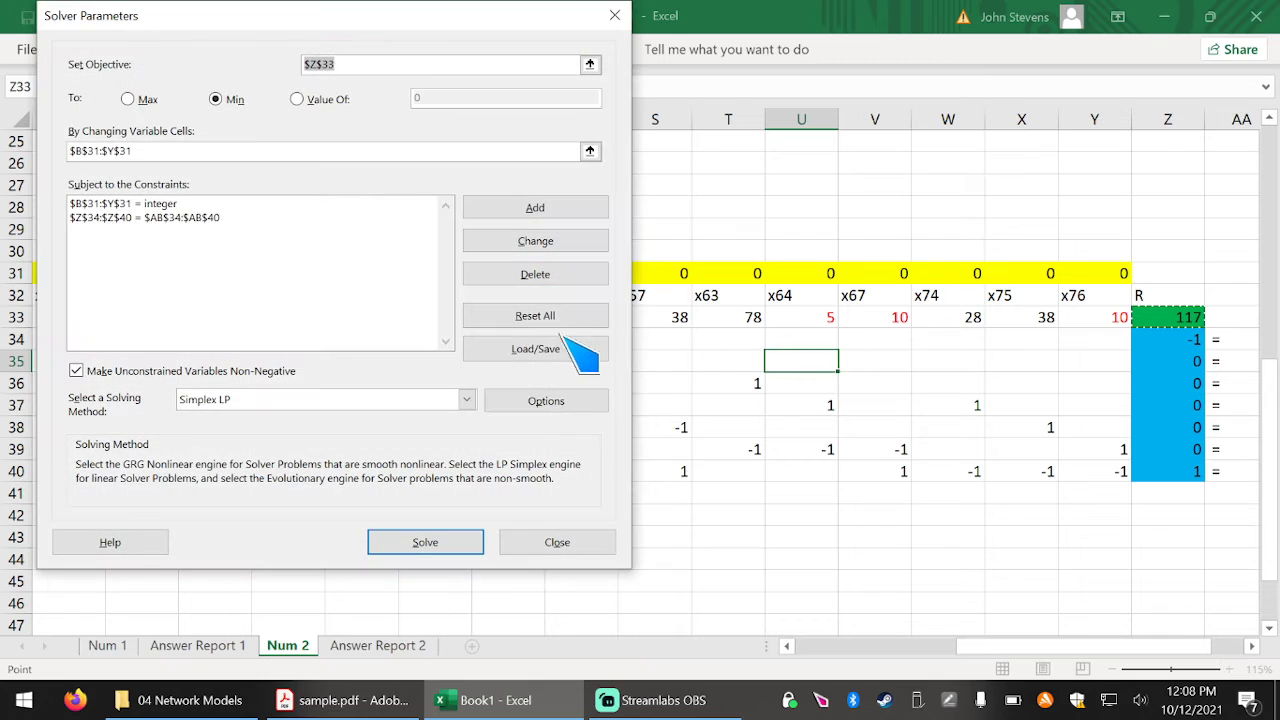
pyautogui.click(540, 310)
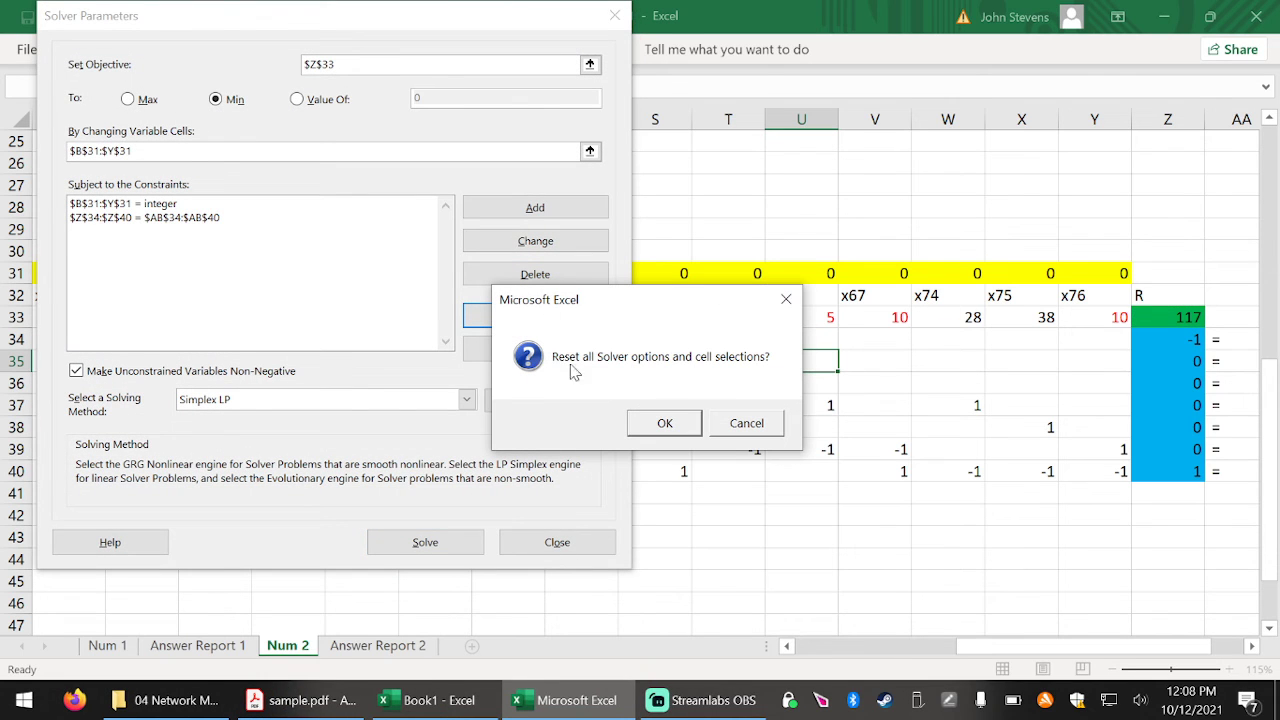
pyautogui.click(664, 423)
# Set Solver to minimize objective cell Z33 by changing the variable cells B31:Y31.
pyautogui.click(590, 64)
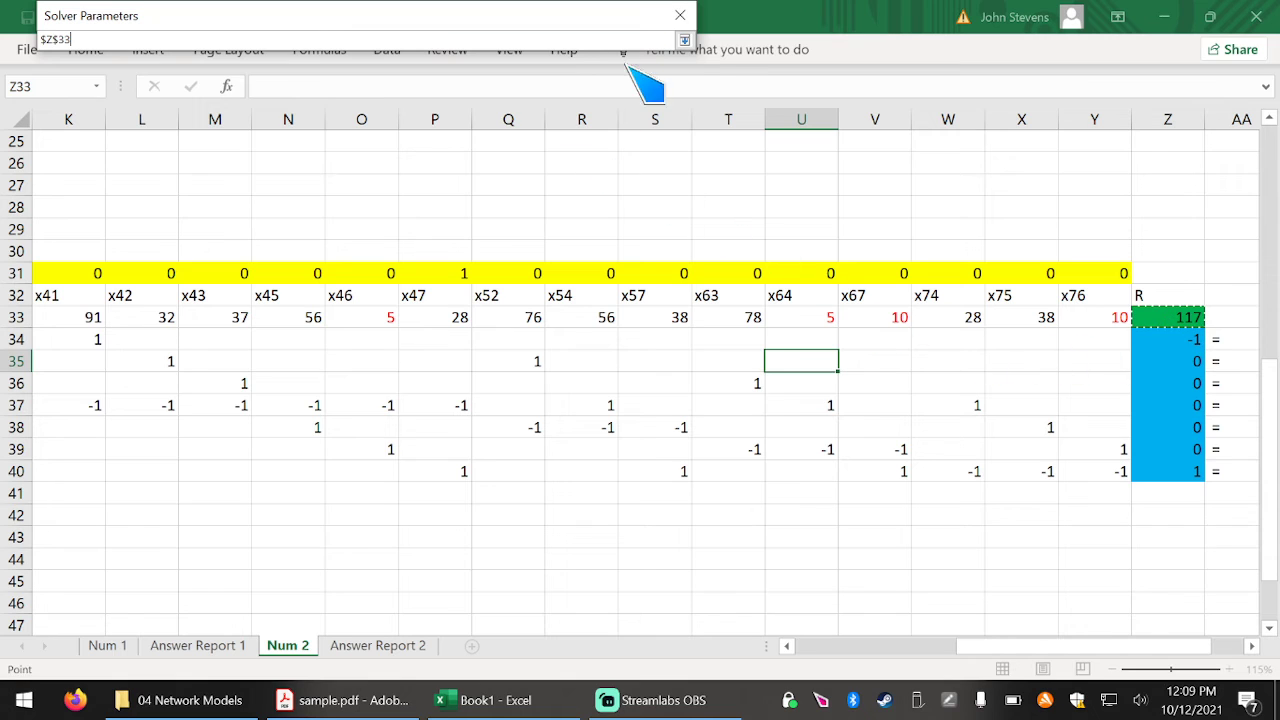
pyautogui.click(684, 40)
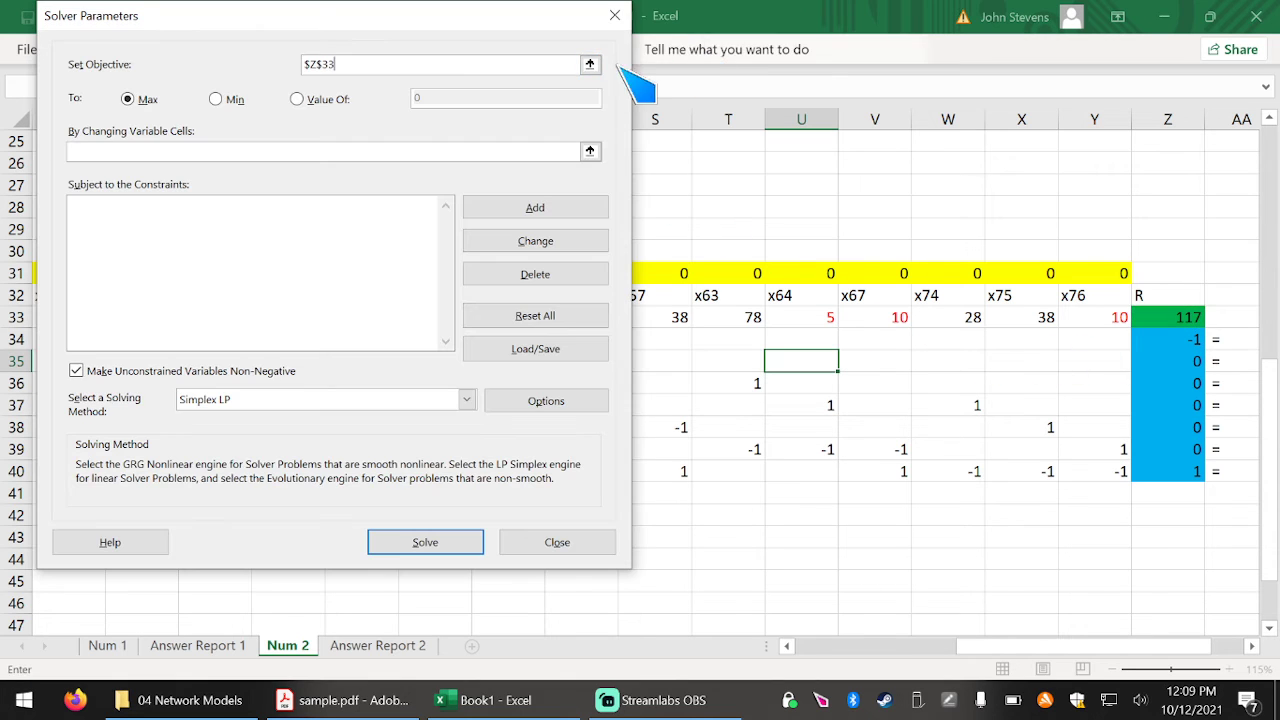
pyautogui.click(216, 101)
pyautogui.click(589, 152)
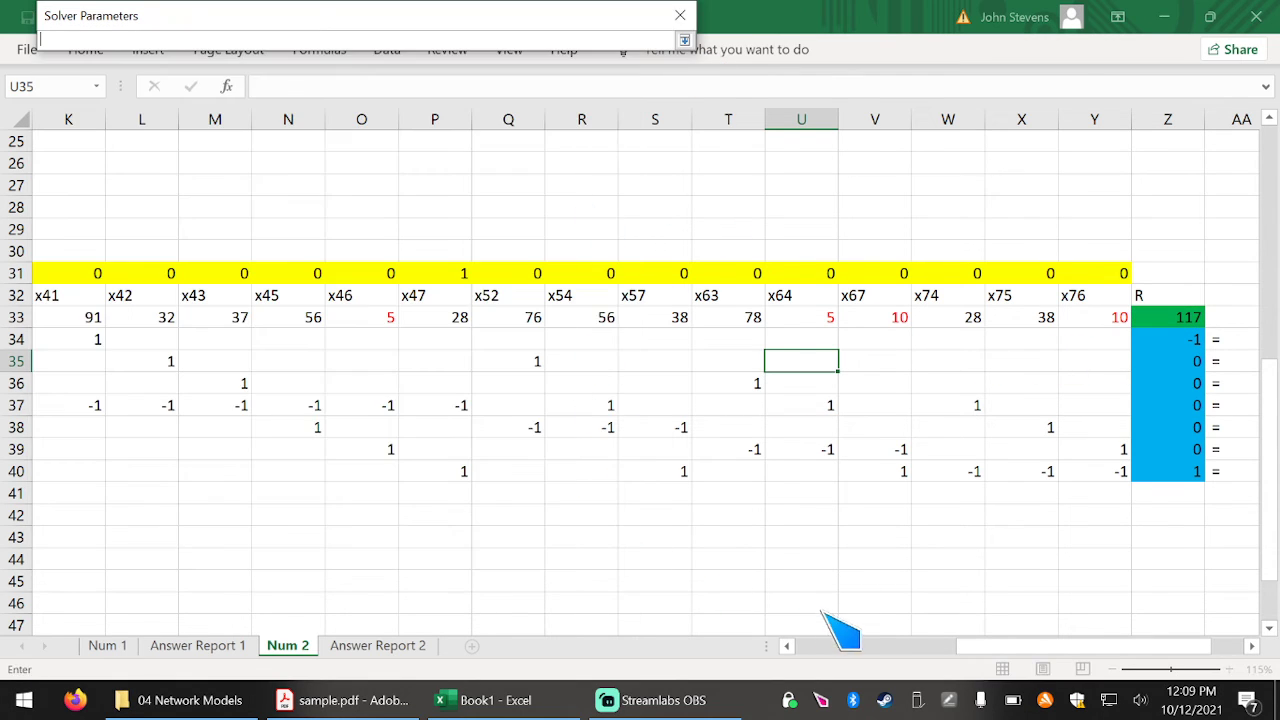
pyautogui.moveTo(990, 648); pyautogui.dragTo(775, 655)
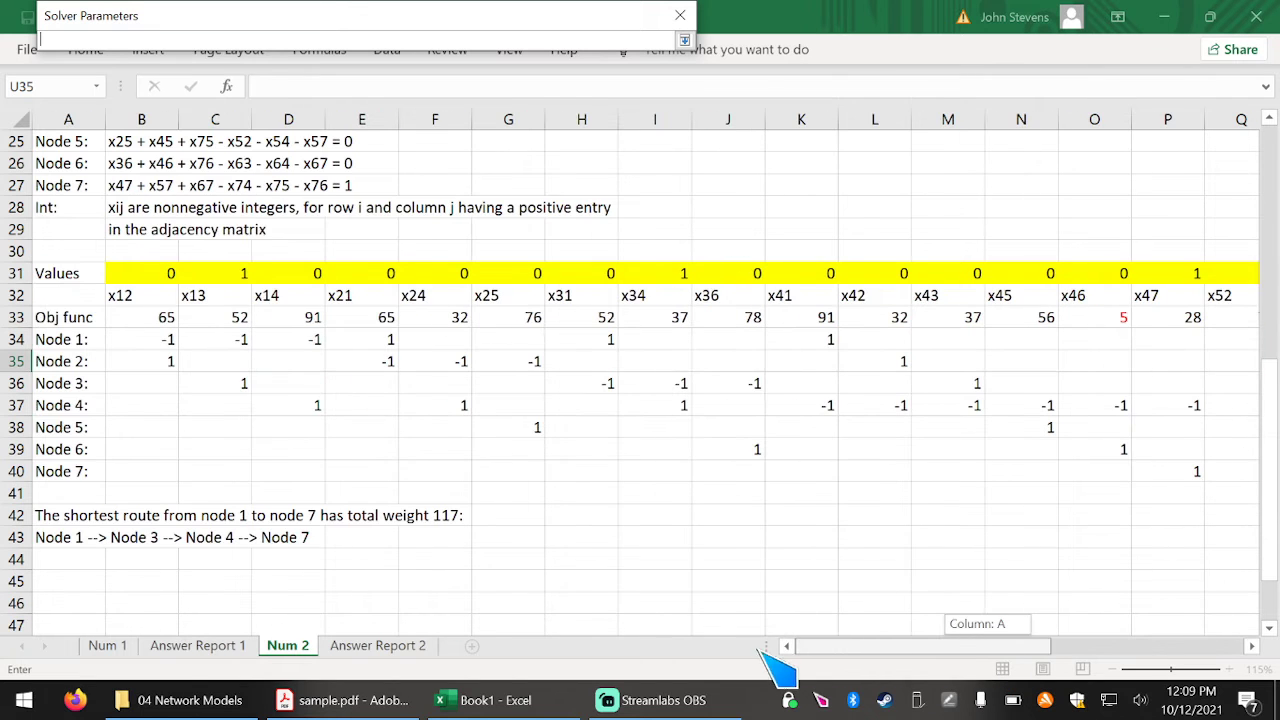
pyautogui.moveTo(136, 271); pyautogui.dragTo(1063, 277)
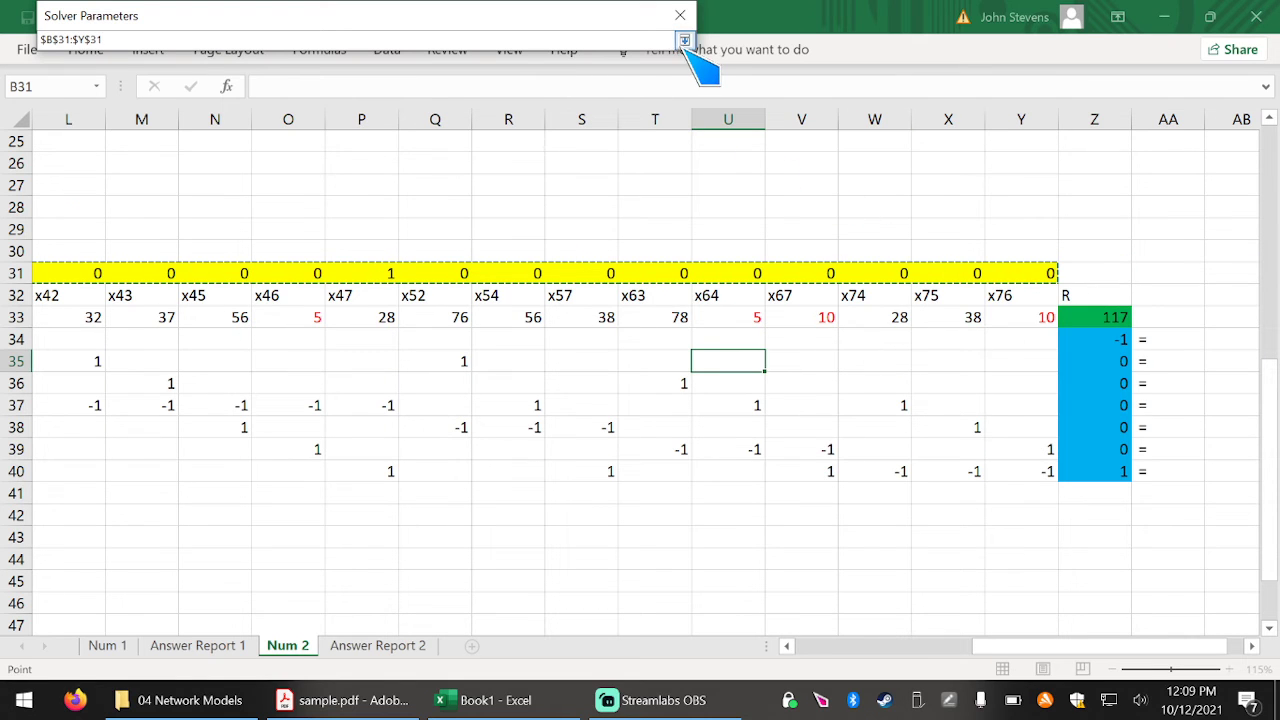
pyautogui.click(684, 39)
# Add the Solver constraint that the node totals Z34:Z40 equal the right-hand sides AB34:AB40.
pyautogui.click(522, 209)
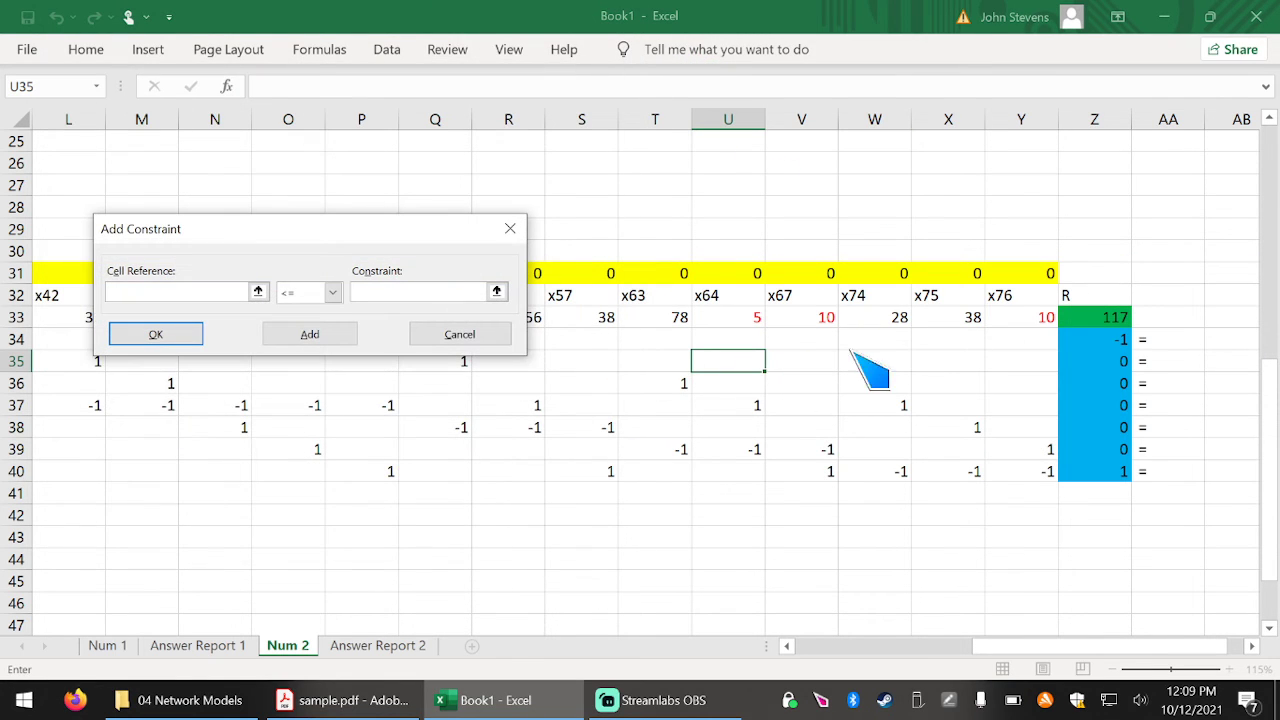
pyautogui.moveTo(1086, 647); pyautogui.dragTo(1102, 647)
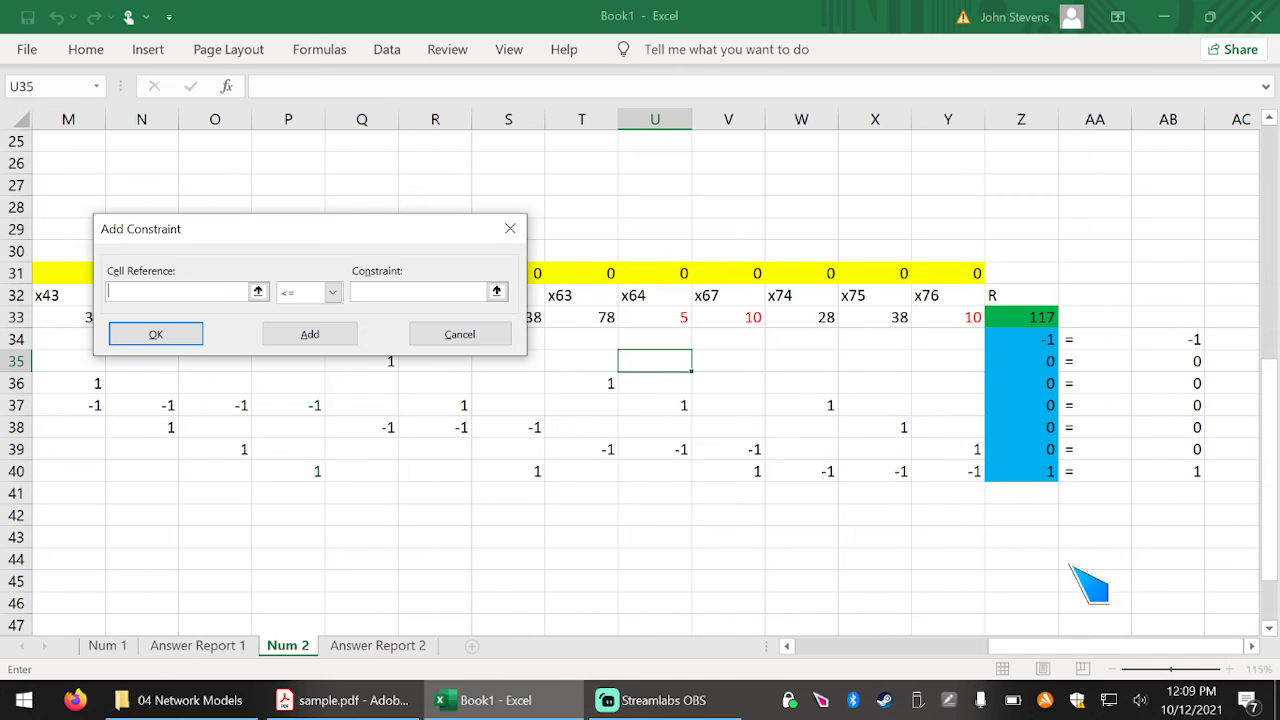
pyautogui.moveTo(1030, 342); pyautogui.dragTo(1034, 476)
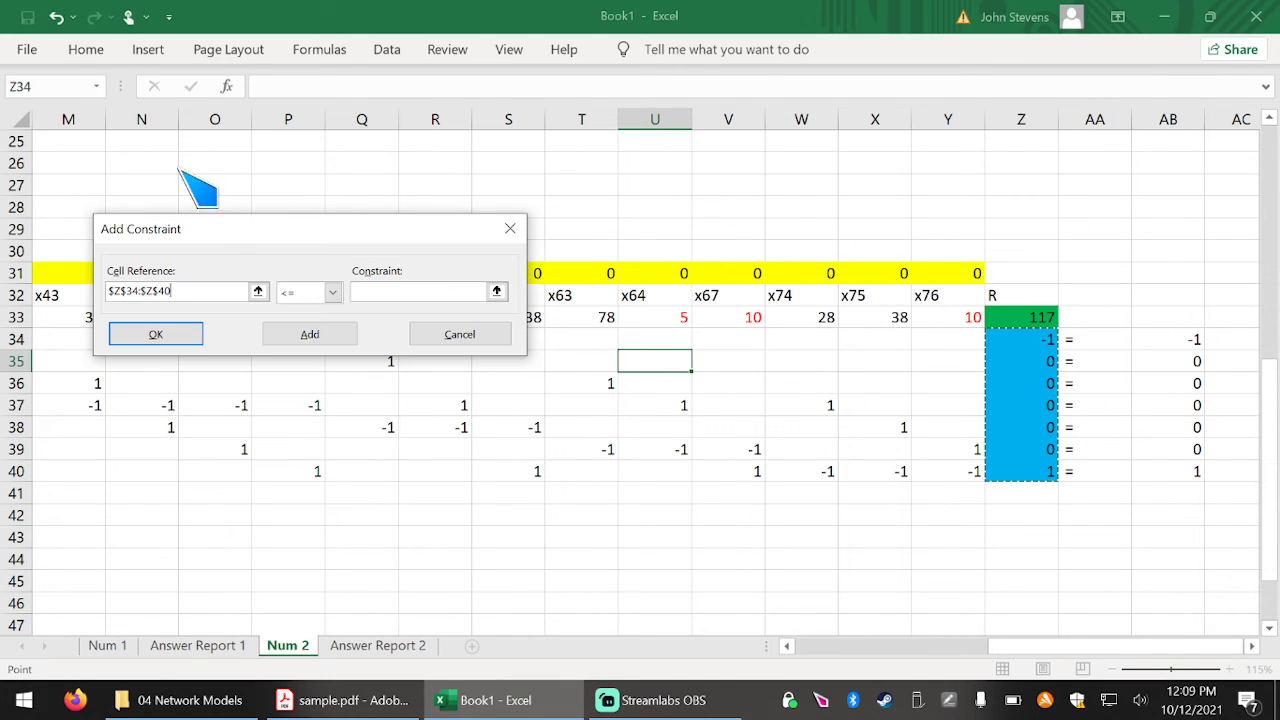
pyautogui.click(332, 292)
pyautogui.click(325, 325)
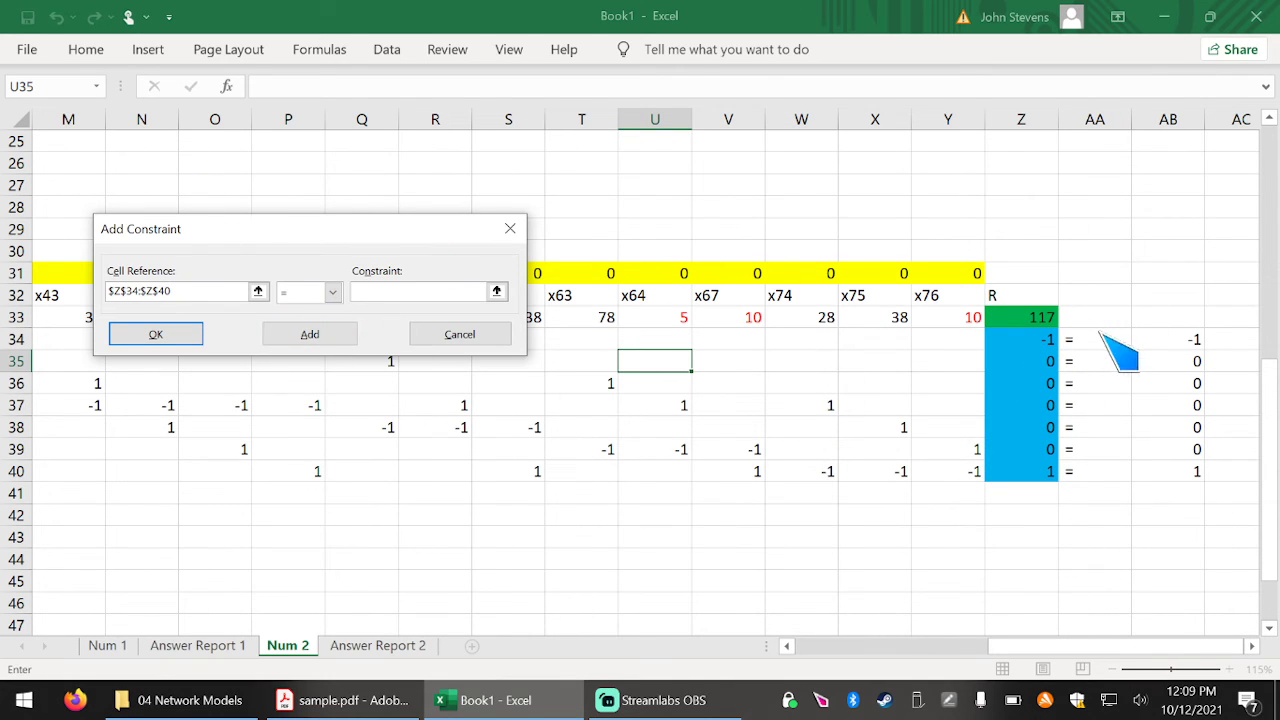
pyautogui.moveTo(1150, 341); pyautogui.dragTo(1162, 474)
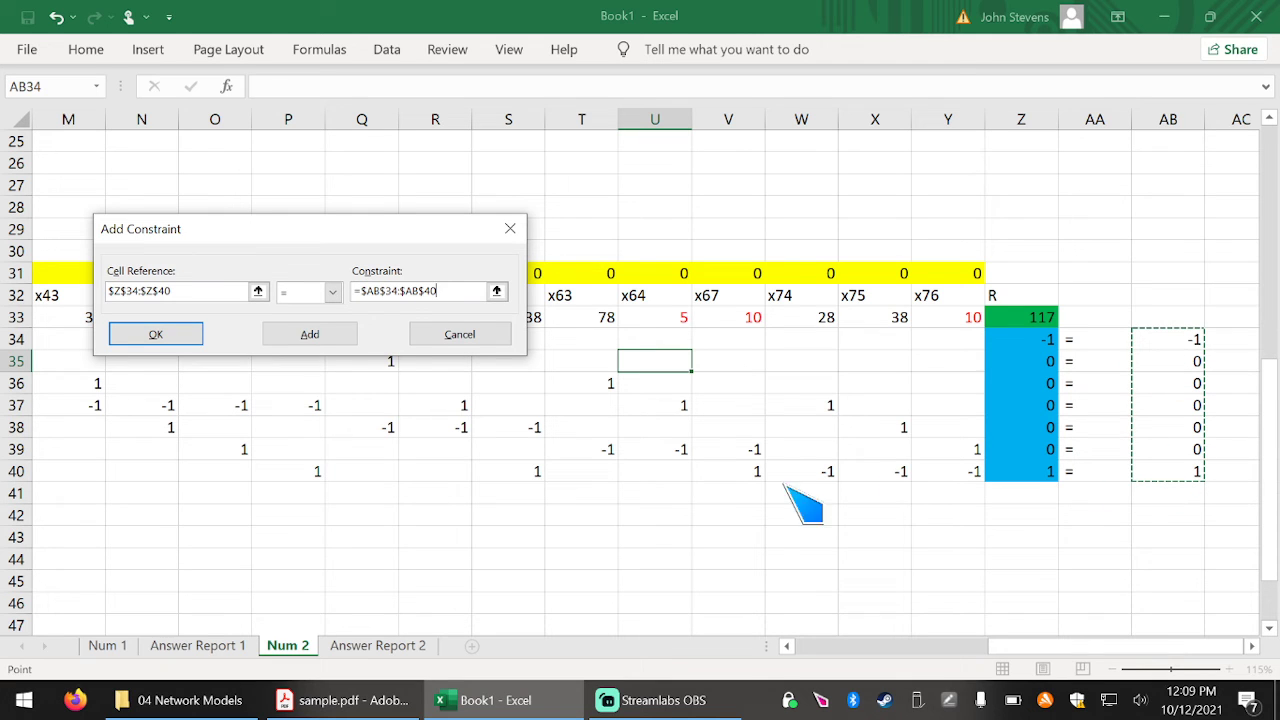
pyautogui.click(330, 335)
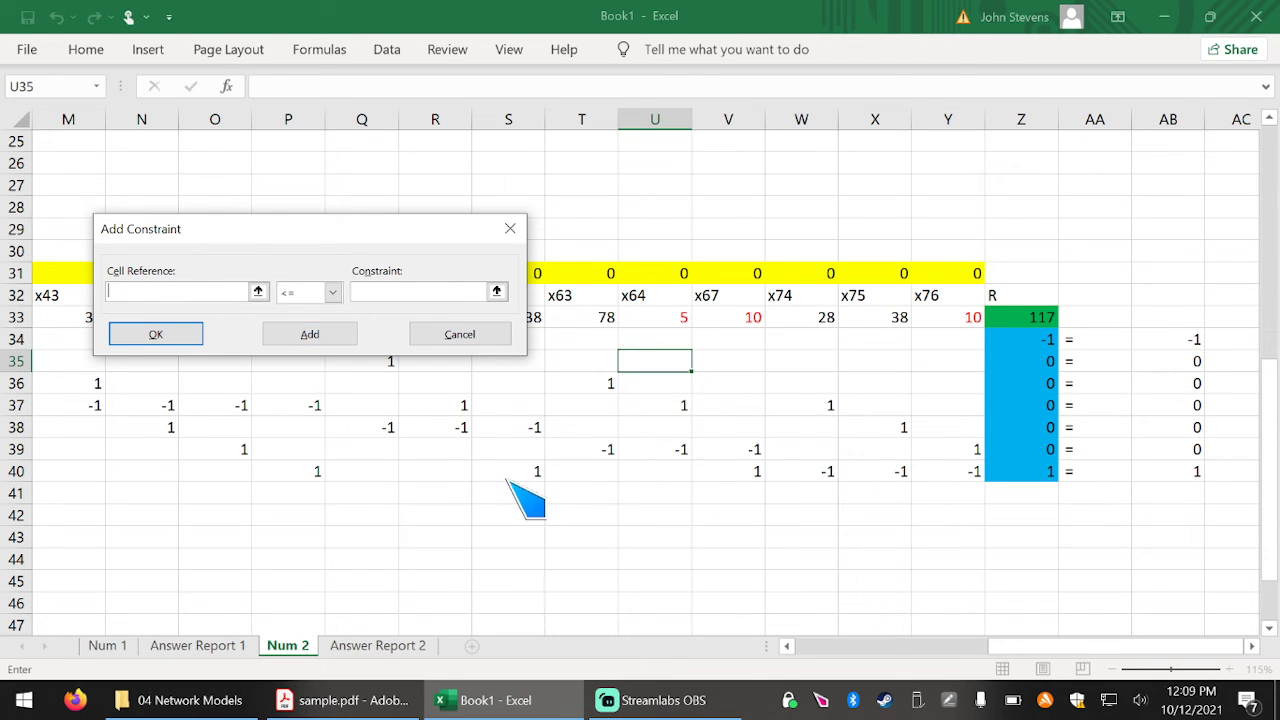
# Add a Solver constraint requiring the variable cells B31:Y31 to be integers, and finish the constraint list.
pyautogui.moveTo(282, 230); pyautogui.dragTo(322, 112)
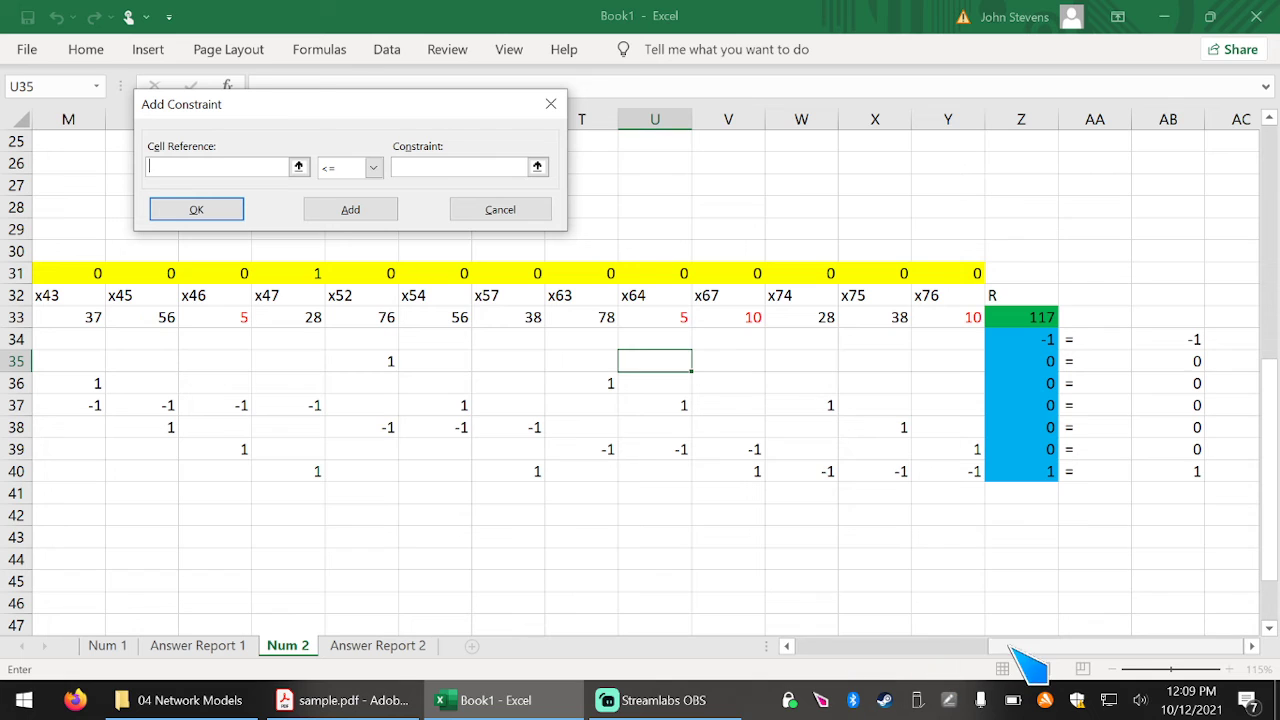
pyautogui.moveTo(1040, 646); pyautogui.dragTo(846, 648)
pyautogui.moveTo(157, 283); pyautogui.dragTo(955, 282)
pyautogui.click(373, 168)
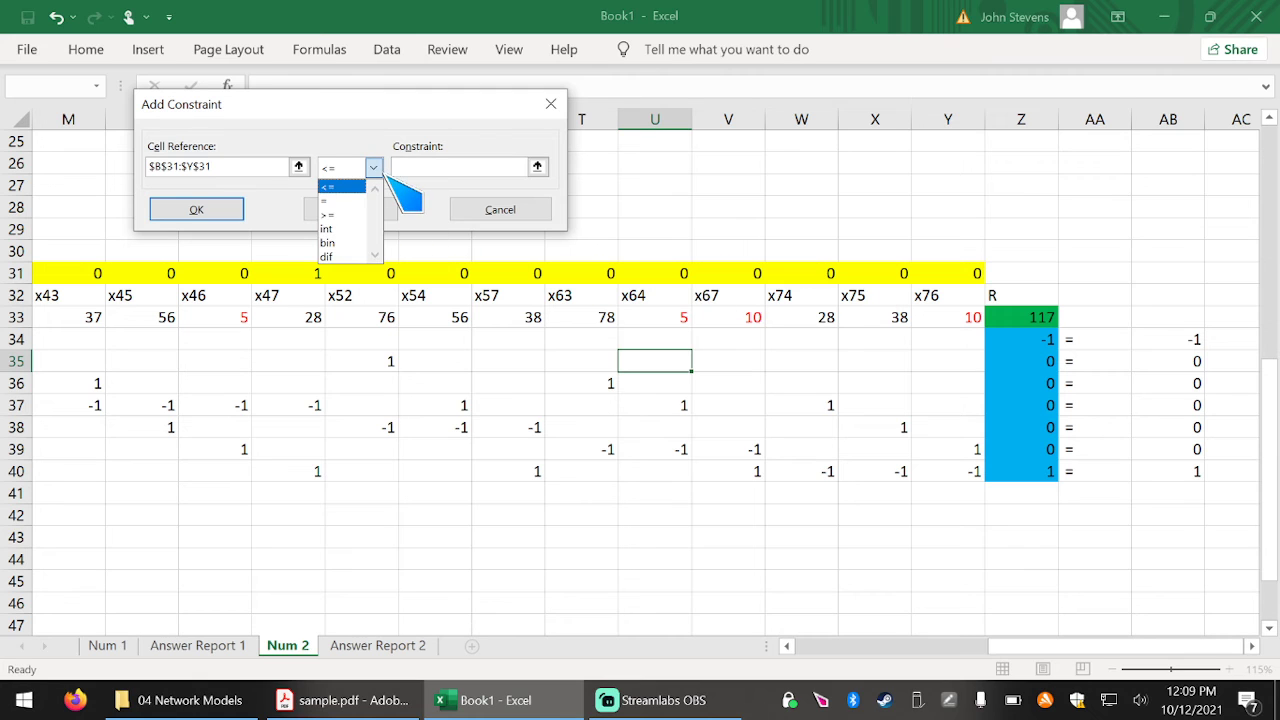
pyautogui.click(380, 224)
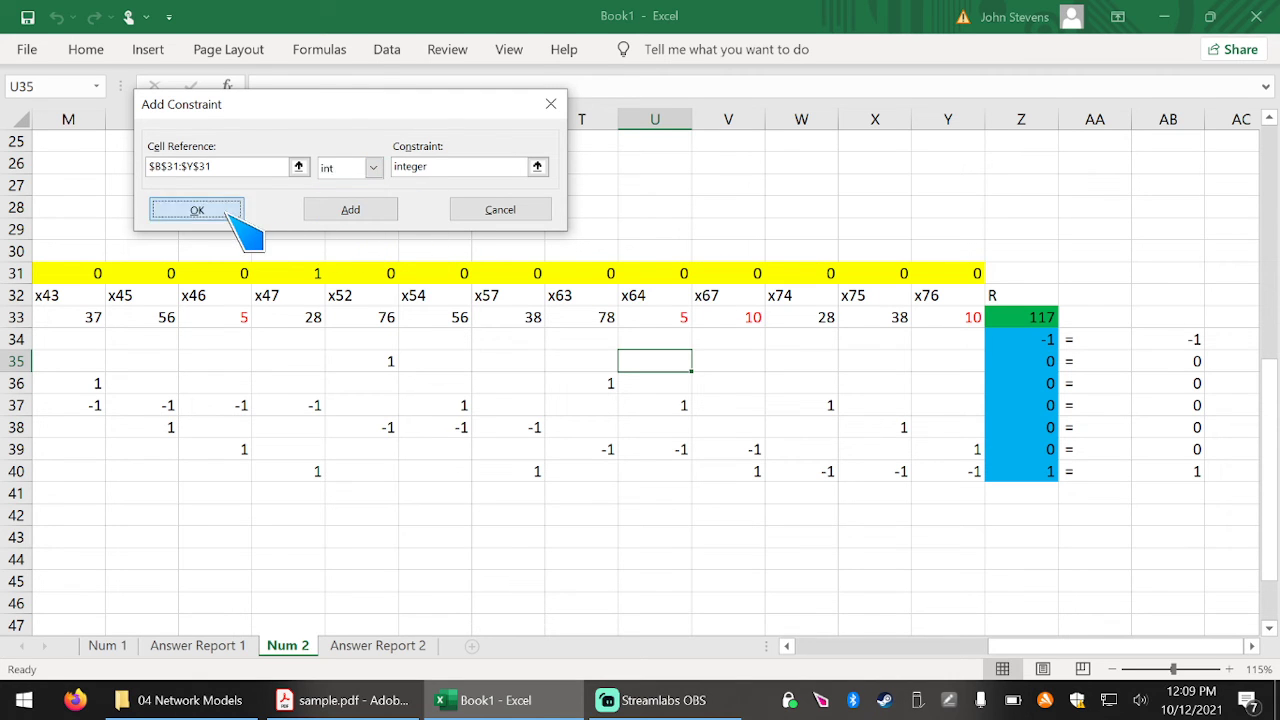
pyautogui.click(228, 213)
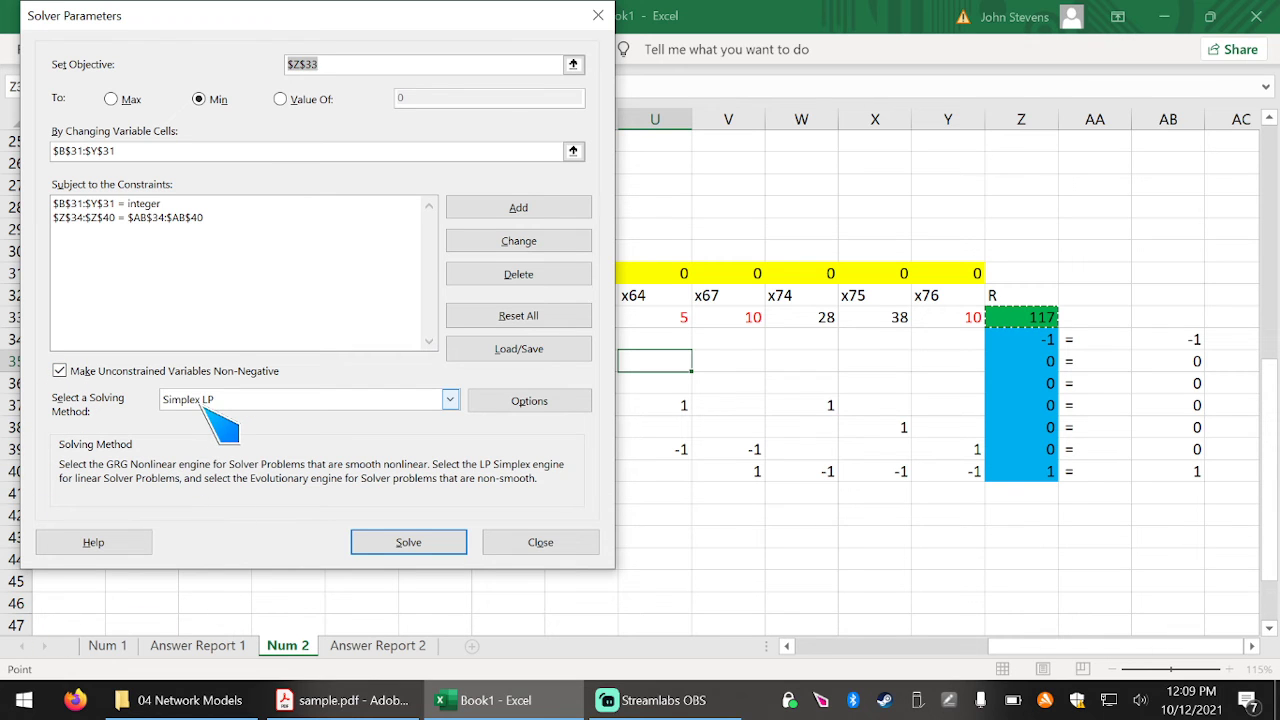
# Solve the model with Simplex LP, keep the Solver solution, and review the variable values in row 31.
pyautogui.click(437, 546)
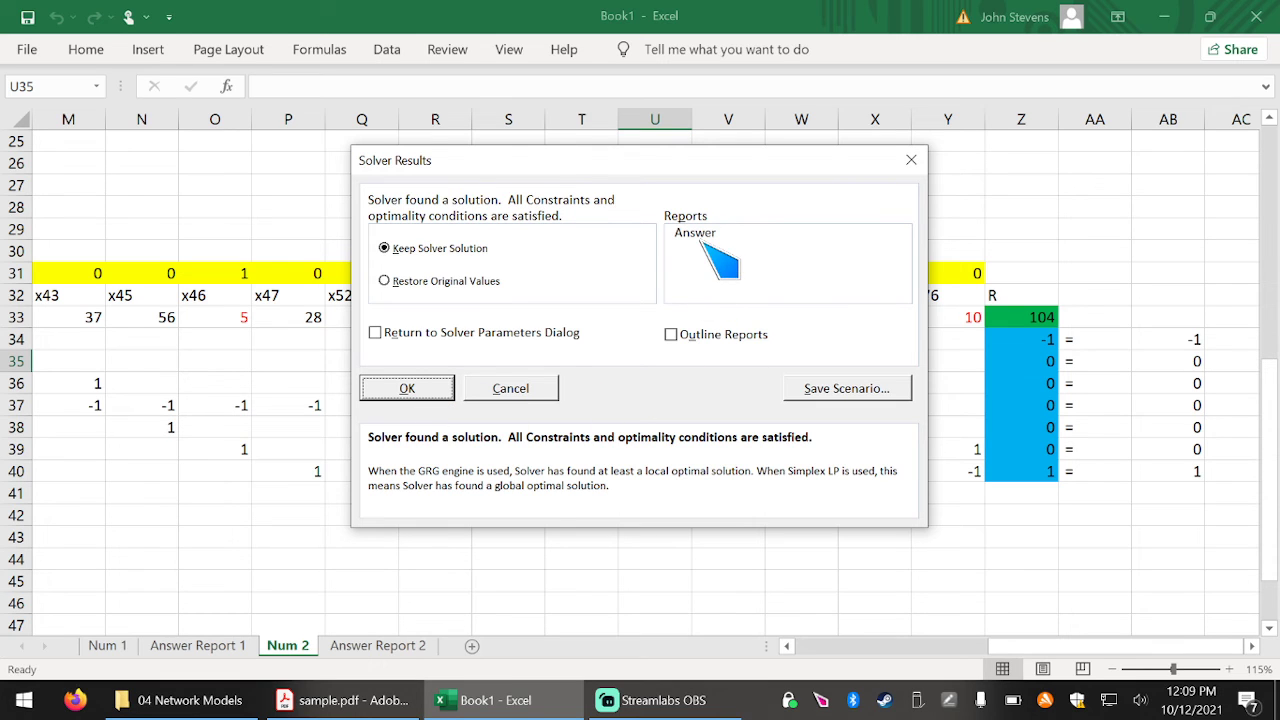
pyautogui.click(407, 390)
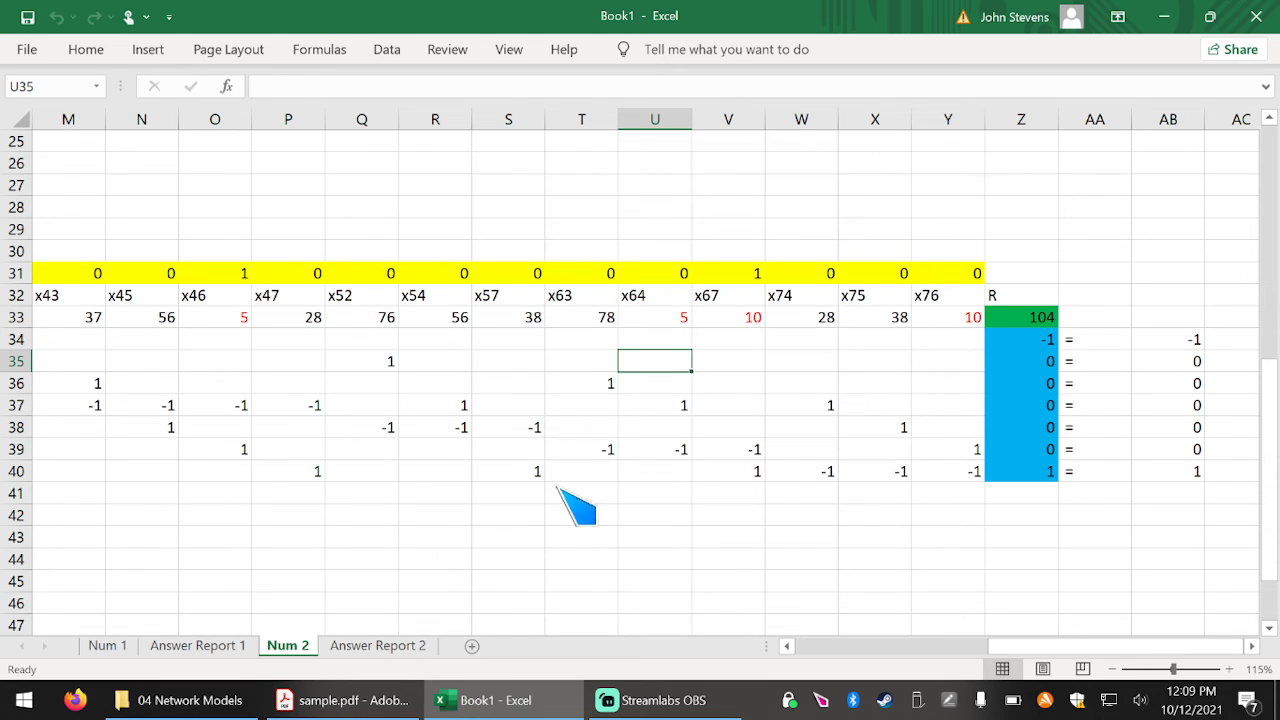
pyautogui.moveTo(1013, 648); pyautogui.dragTo(820, 669)
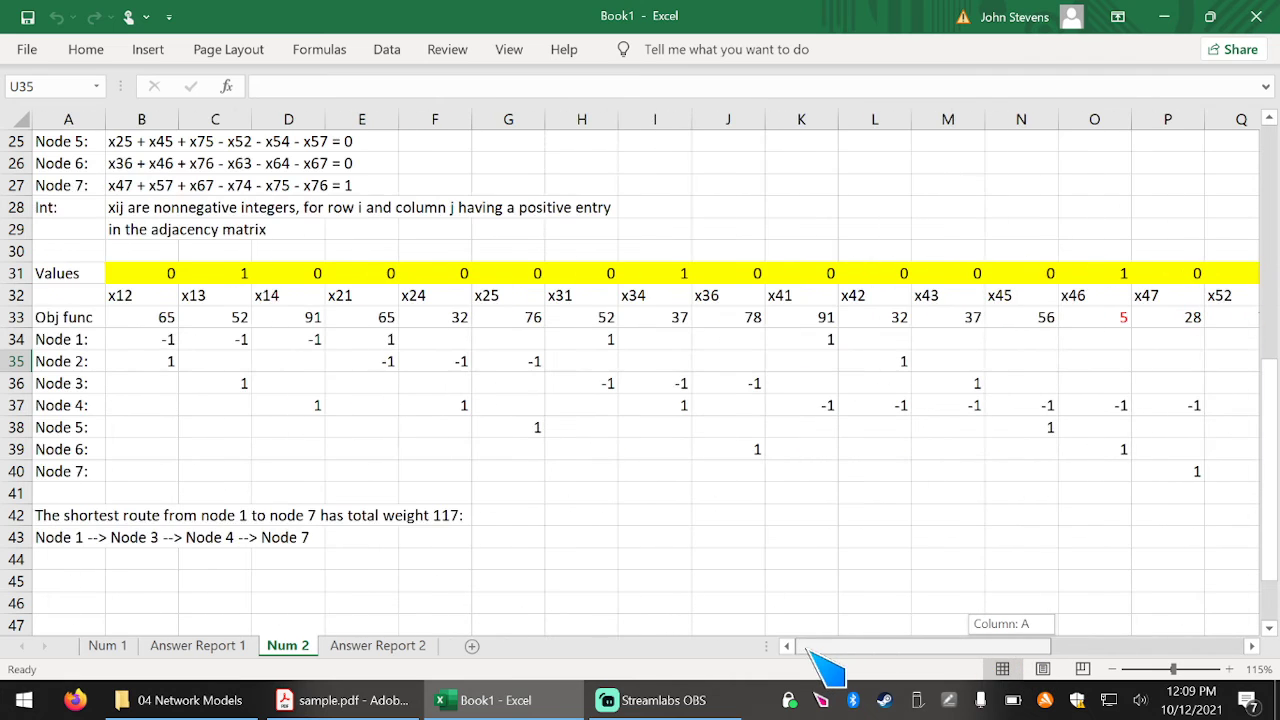
pyautogui.click(16, 273)
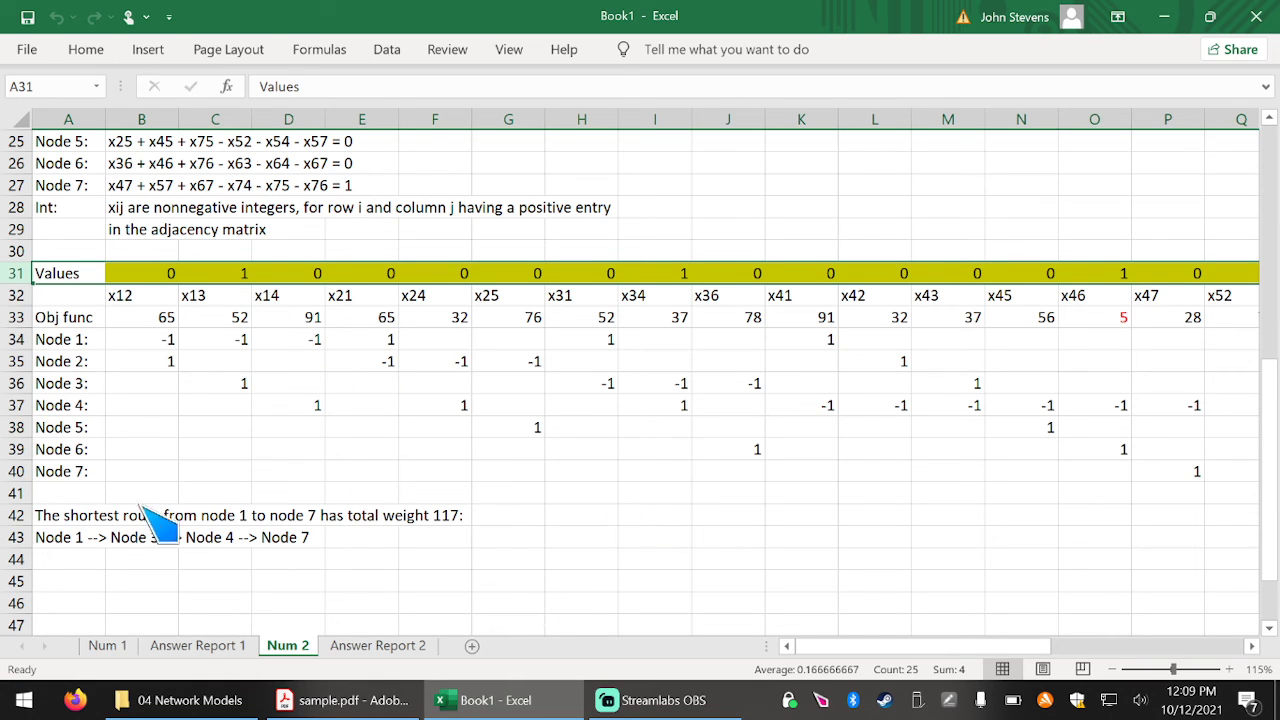
# Set the font color of cell H43, beside the old route text, to red.
pyautogui.click(603, 538)
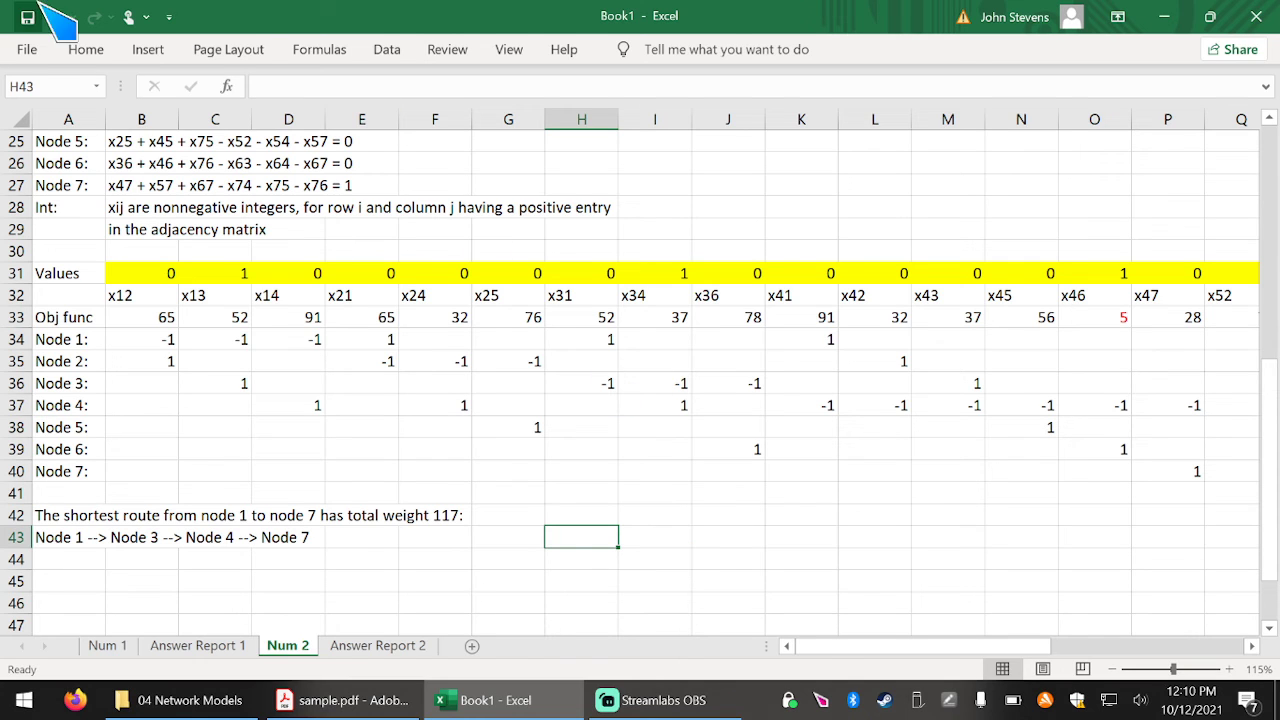
pyautogui.click(86, 50)
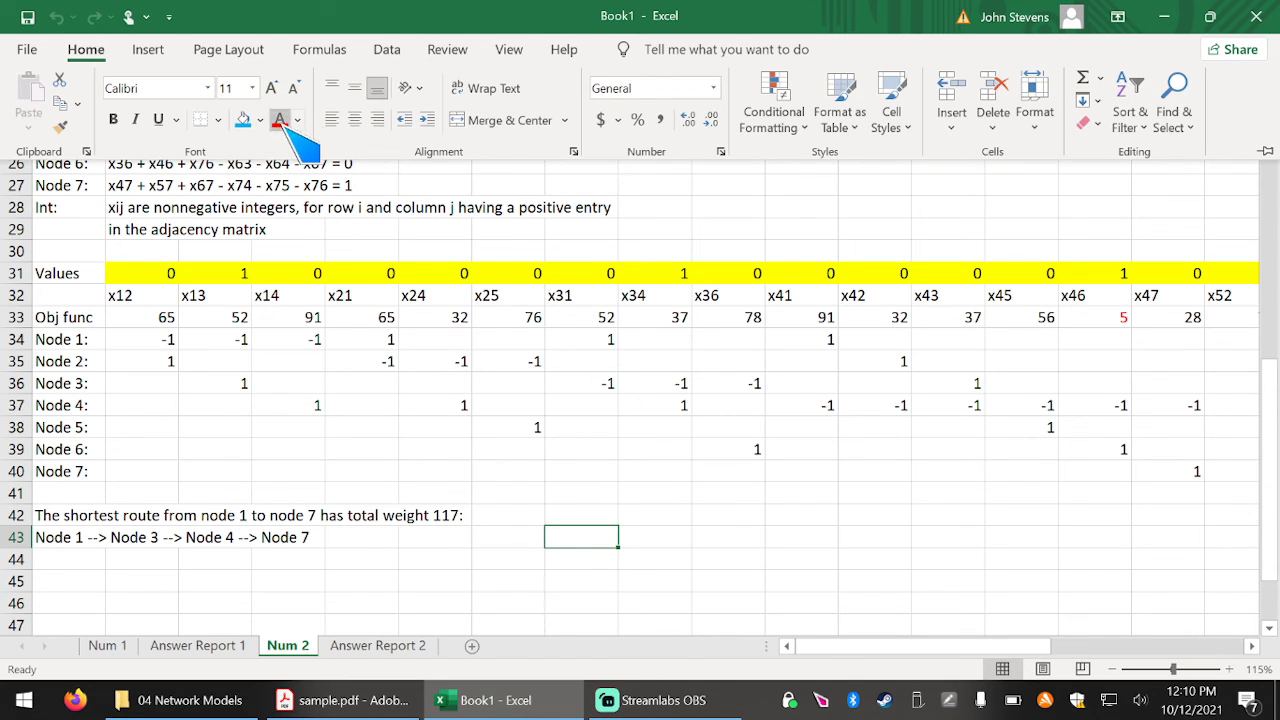
pyautogui.click(620, 540)
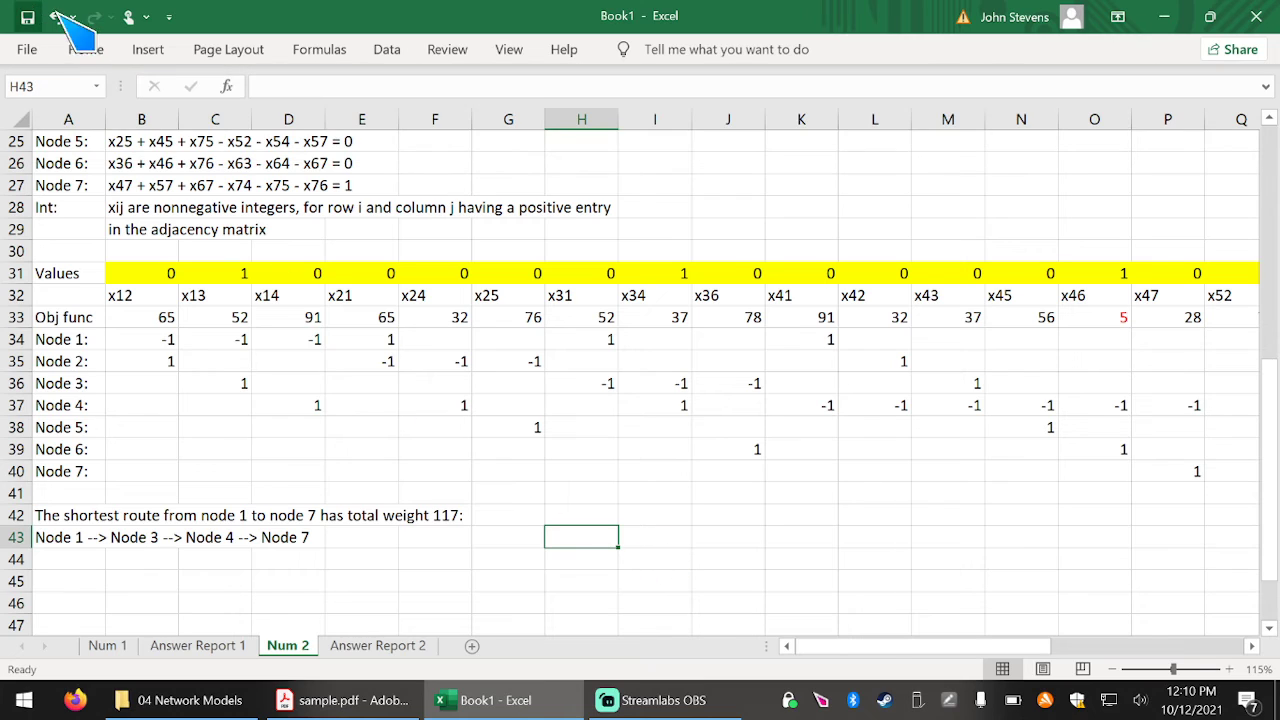
pyautogui.click(92, 50)
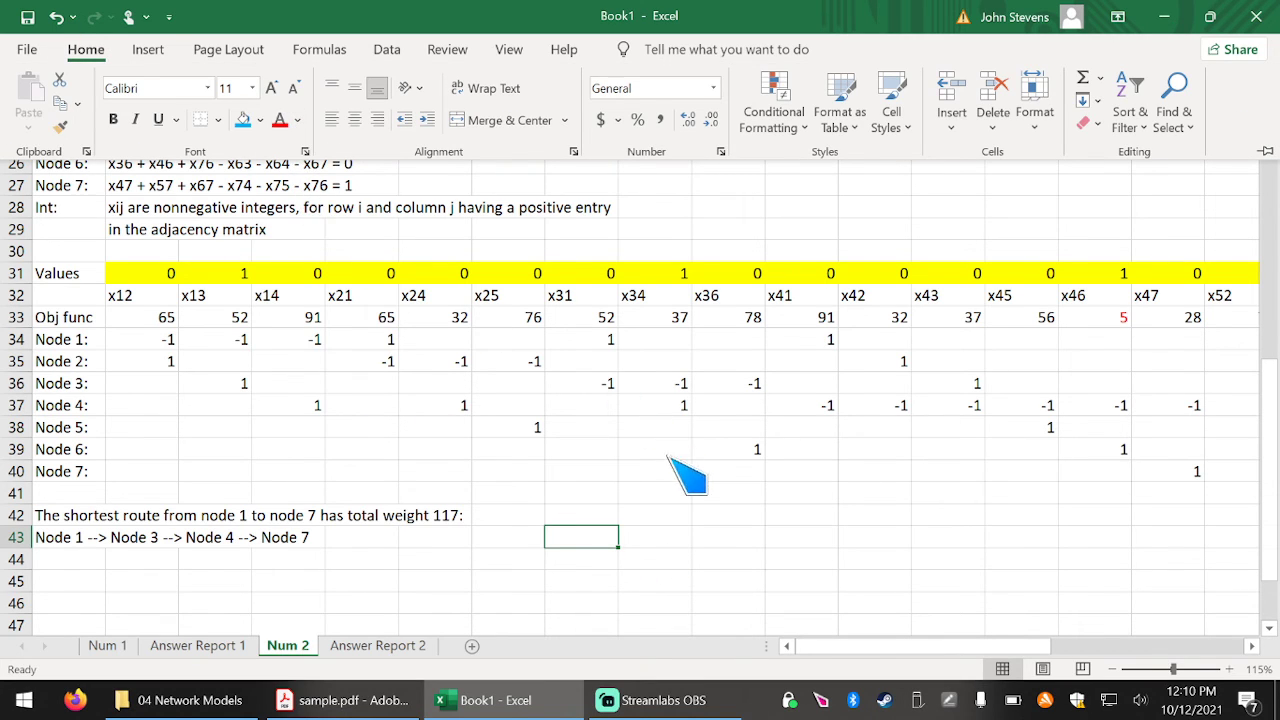
# Enter the new route "Node 1 --> Node 3 --> Node 4 --> Node 6 --> Node 7" in H43, tracing the used arcs from row 31.
pyautogui.click(630, 554)
pyautogui.write('Node 1 --> Node 3')
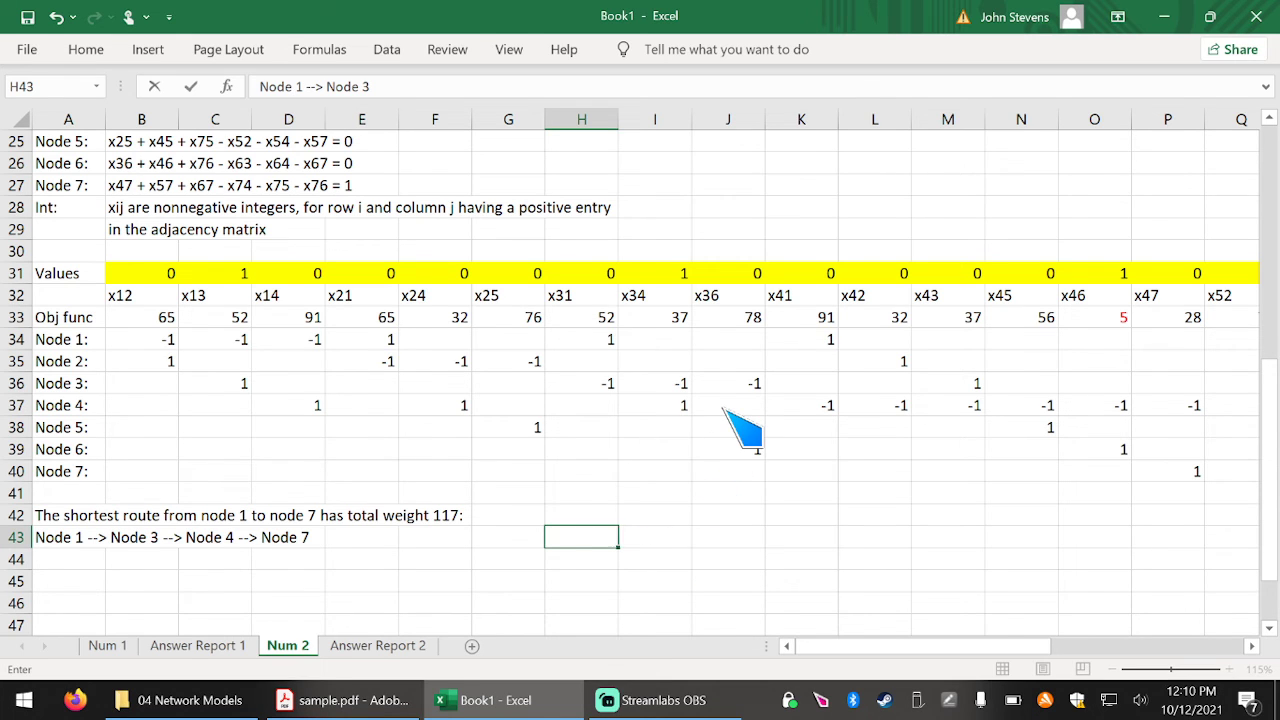
pyautogui.scroll(8, 740, 430)
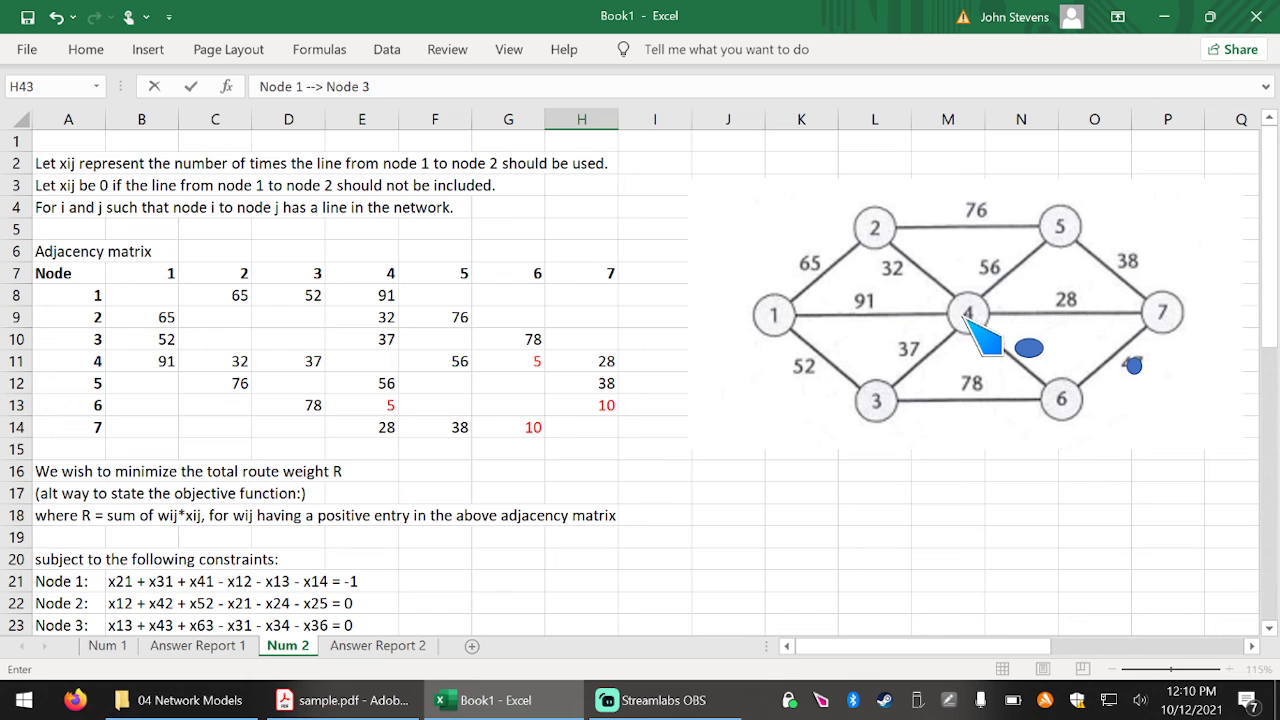
pyautogui.scroll(-7, 960, 340)
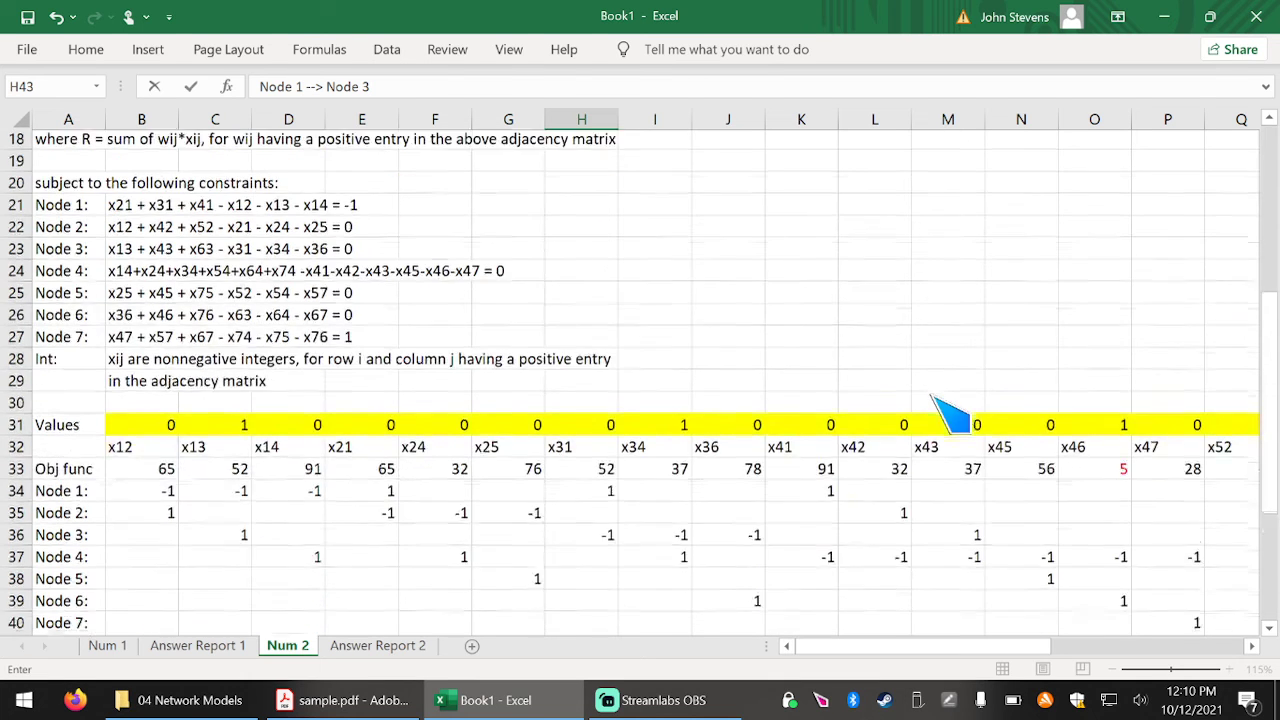
pyautogui.scroll(-1, 785, 390)
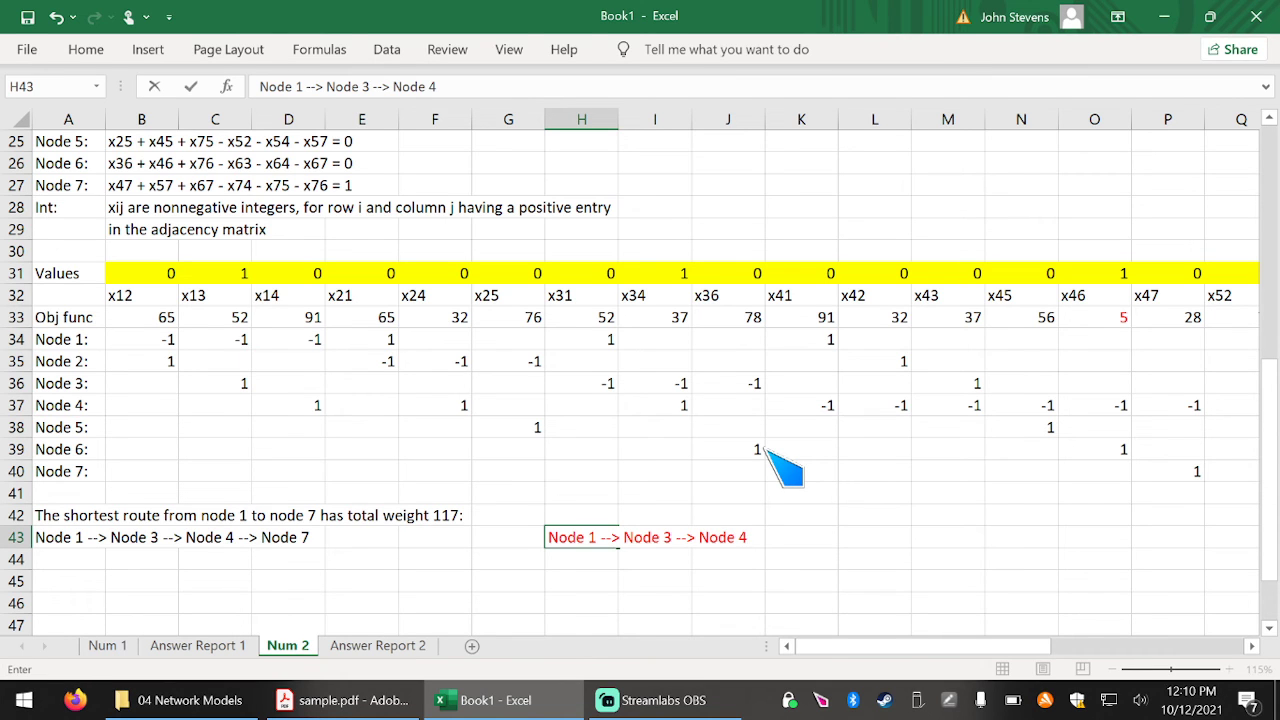
pyautogui.scroll(8, 780, 465)
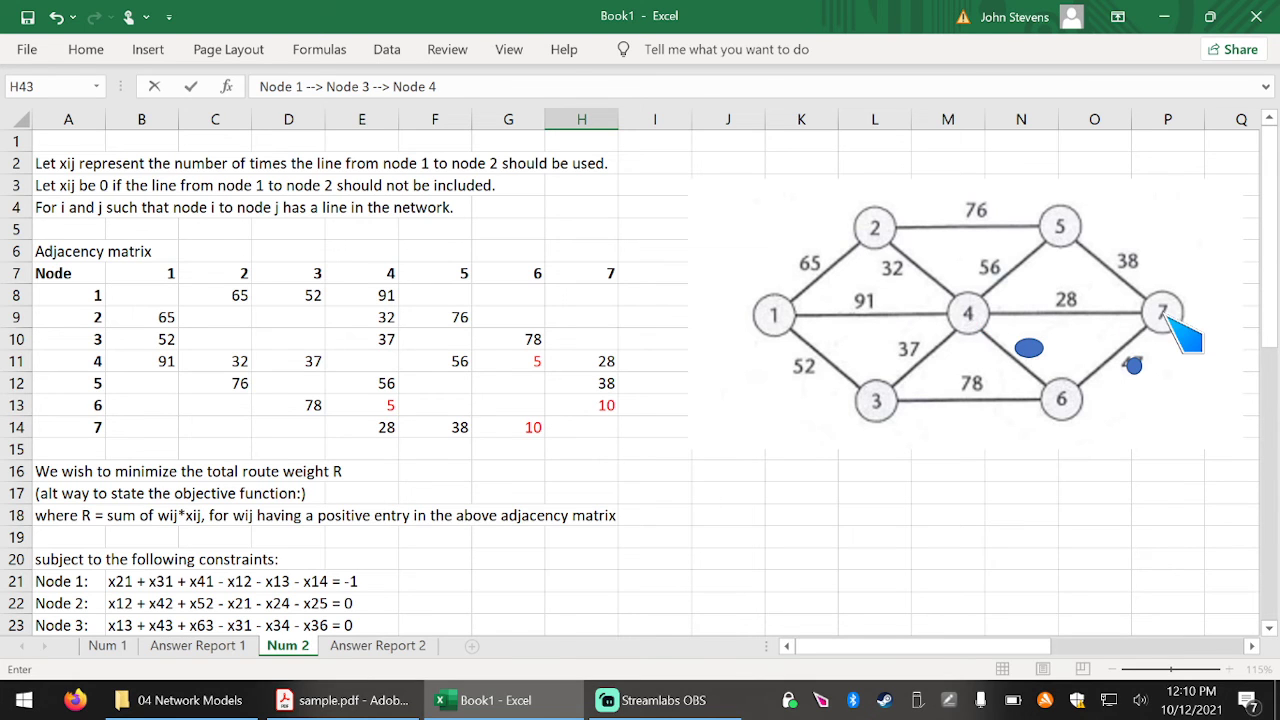
pyautogui.scroll(-9, 1156, 322)
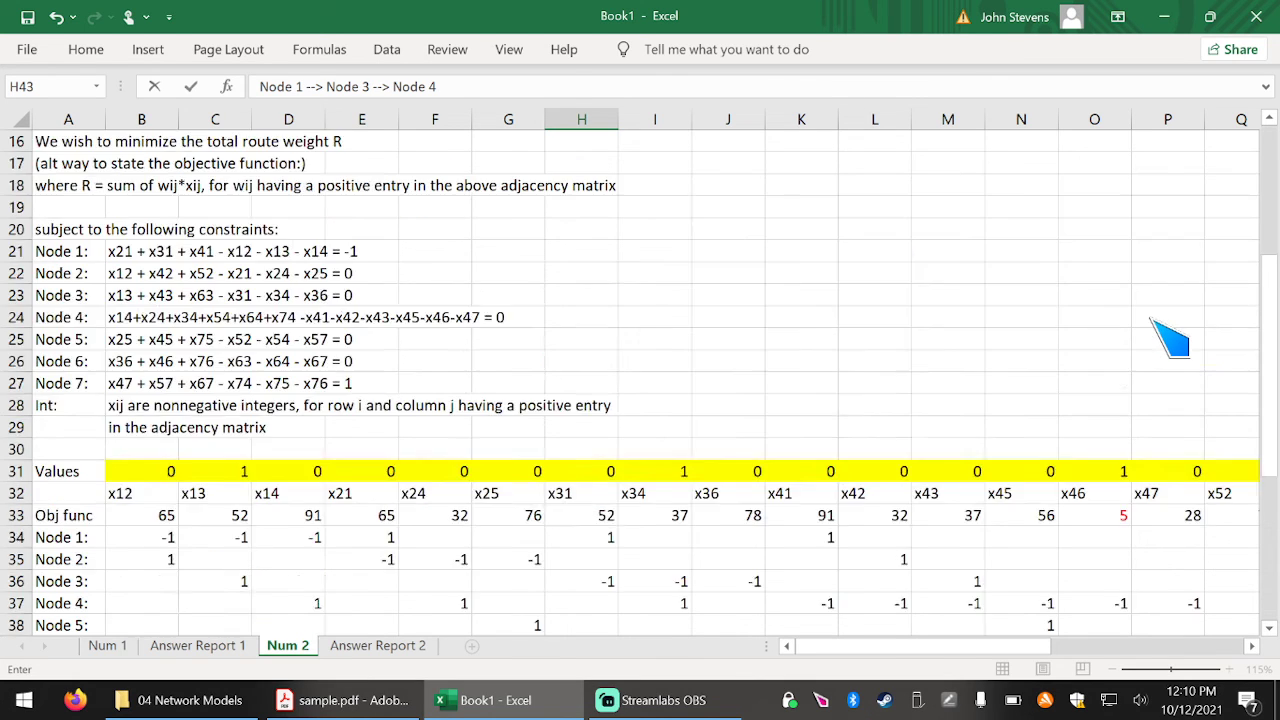
pyautogui.scroll(1, 1143, 366)
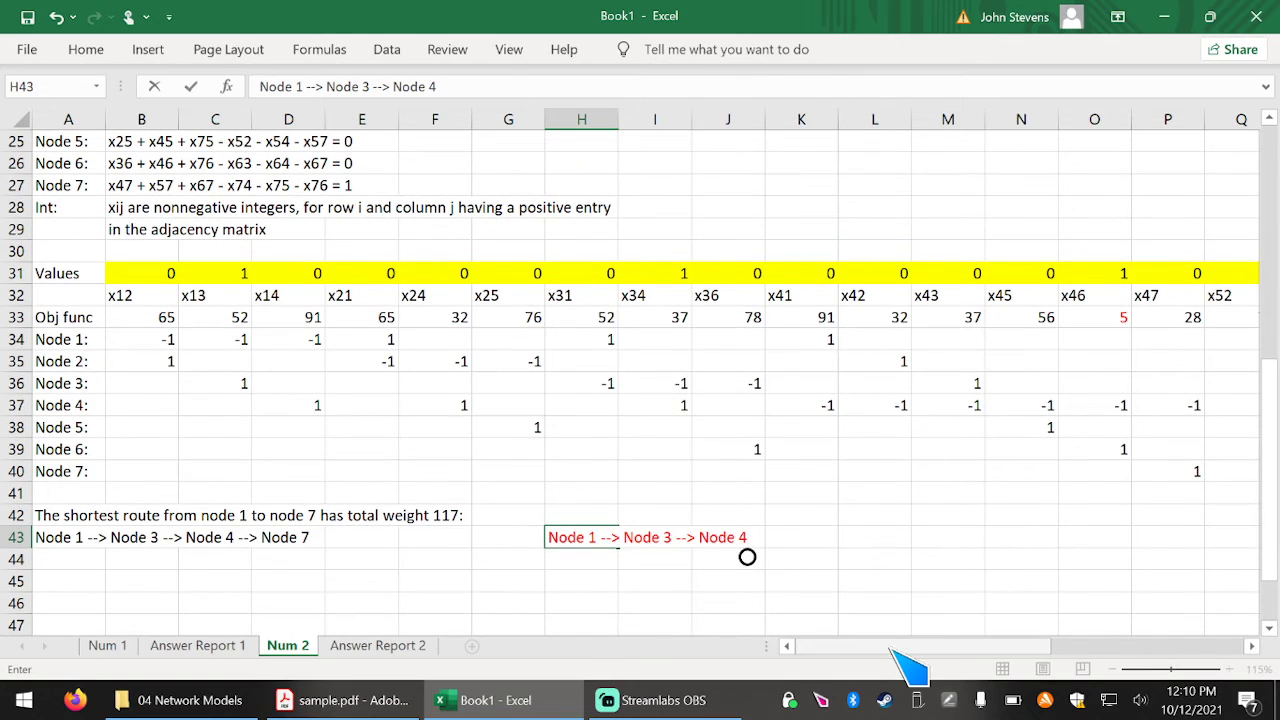
pyautogui.moveTo(896, 651); pyautogui.dragTo(963, 651)
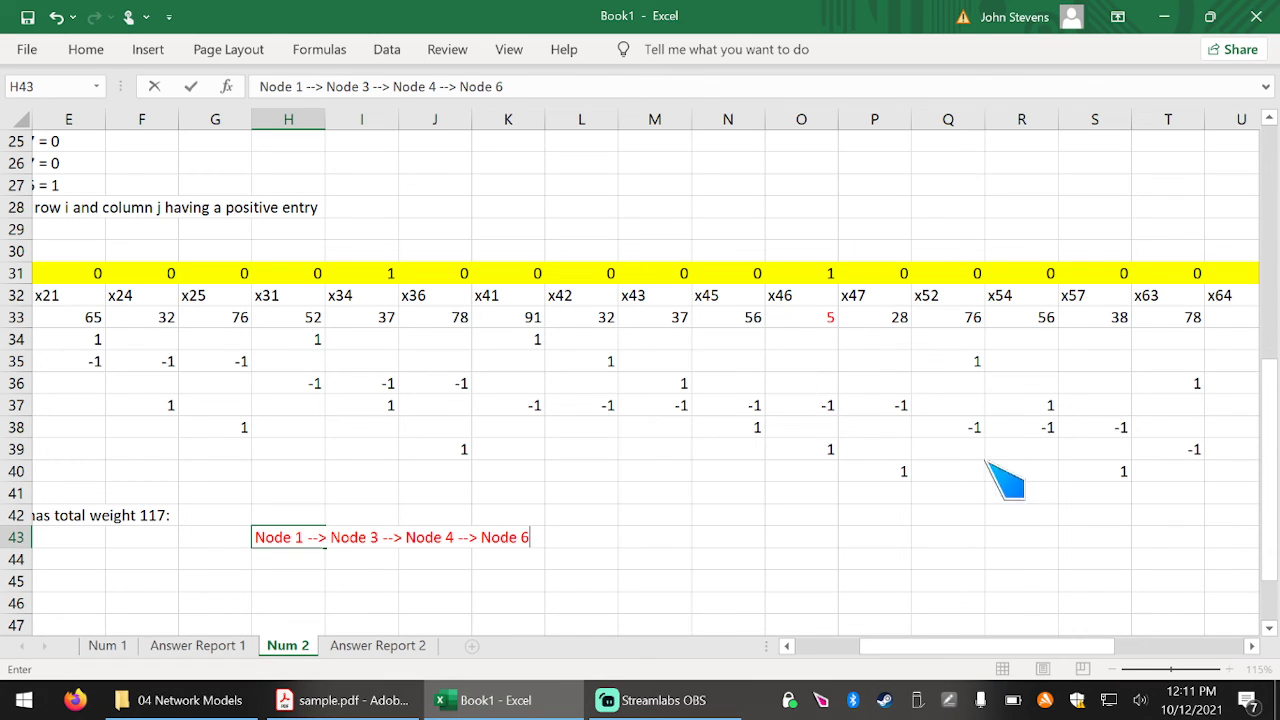
pyautogui.moveTo(1005, 648); pyautogui.dragTo(1070, 656)
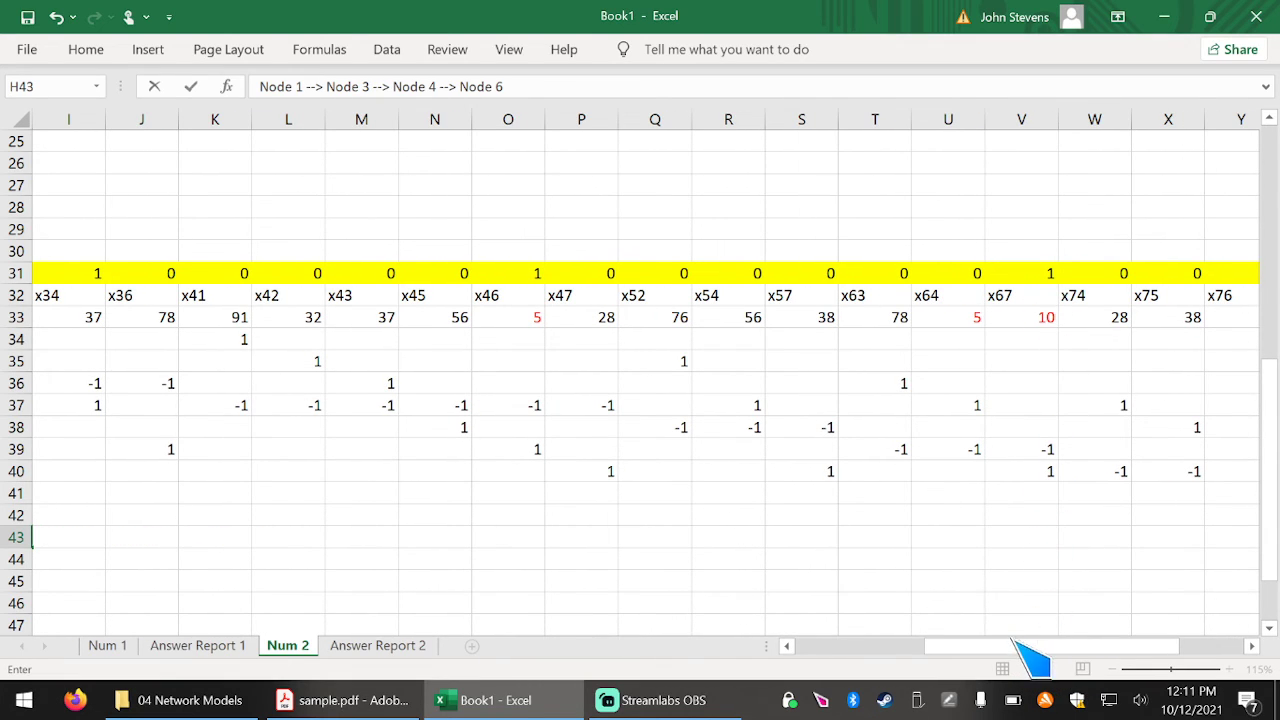
pyautogui.moveTo(1029, 650); pyautogui.dragTo(866, 644)
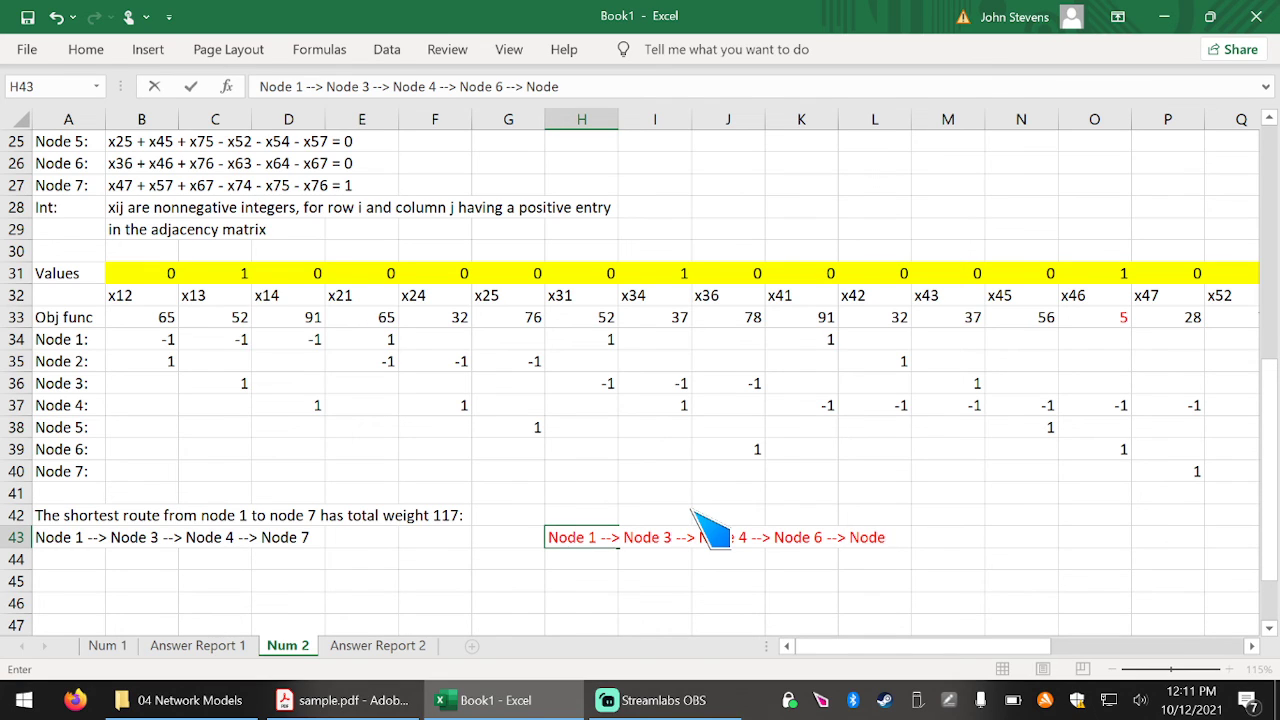
pyautogui.press('Up')
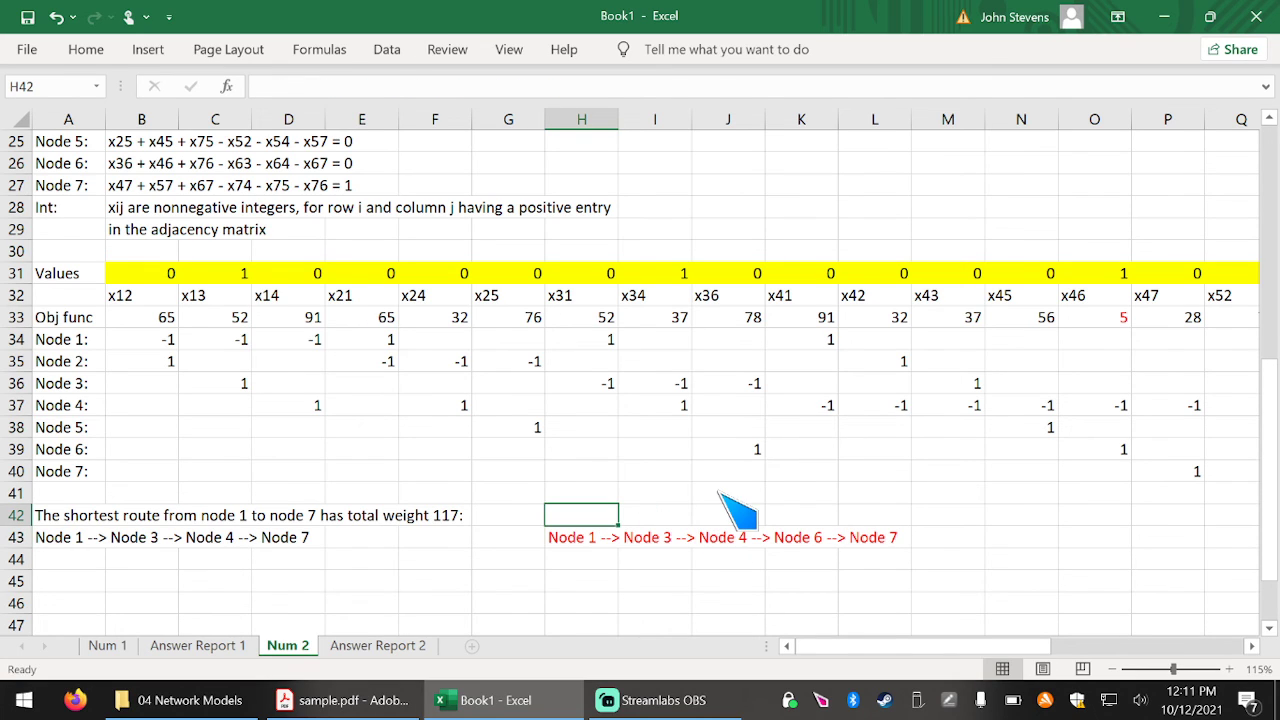
# Enter "Total weight of 104" in red font in cell H42, above the new route.
pyautogui.write('Tot')
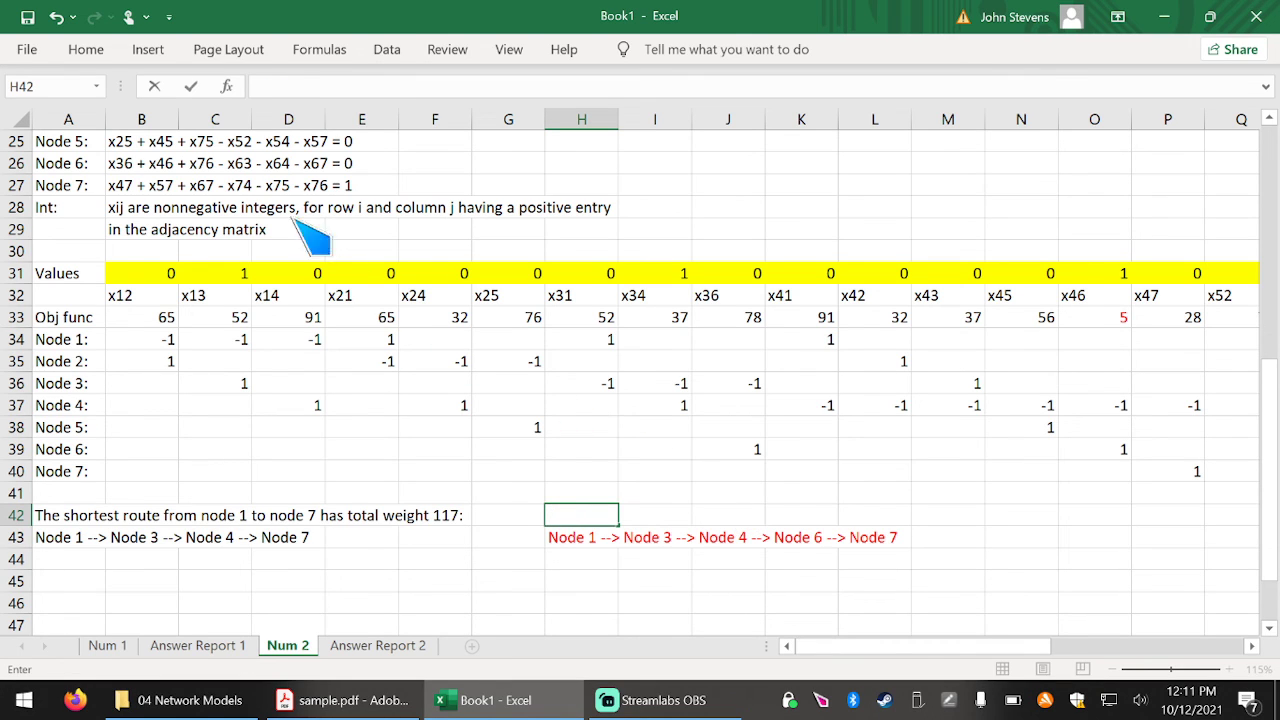
pyautogui.click(86, 49)
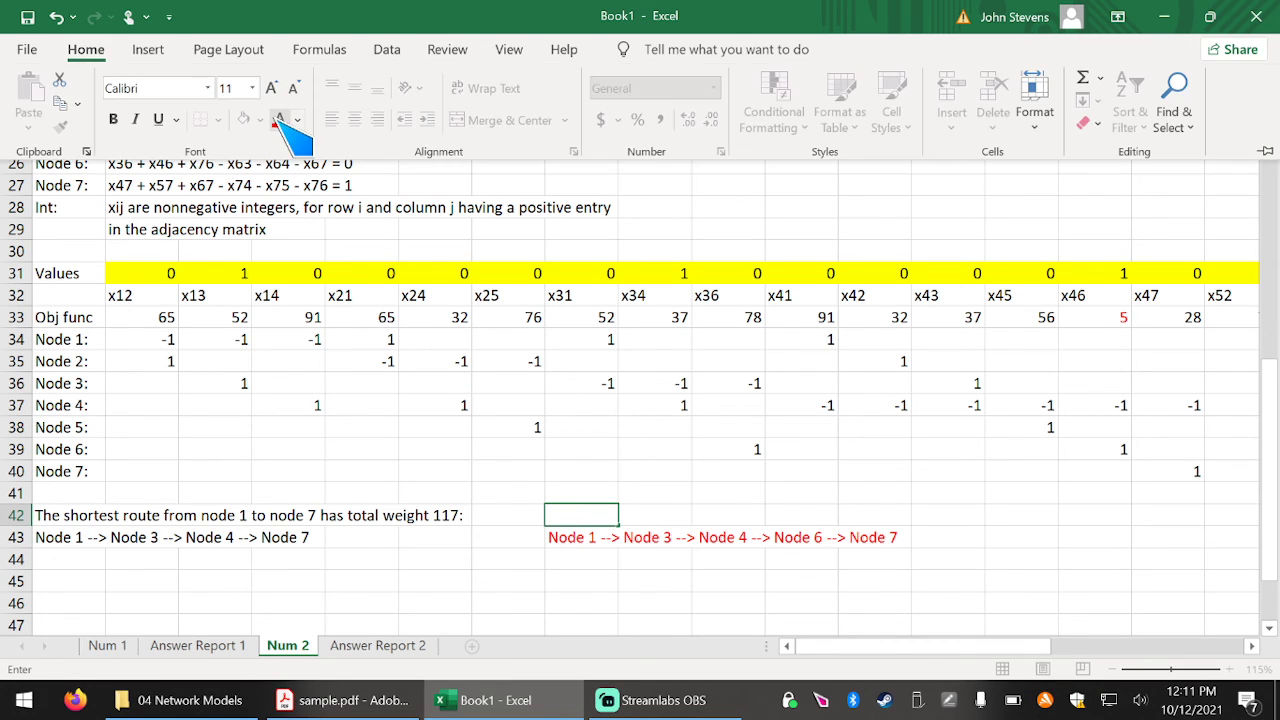
pyautogui.click(567, 515)
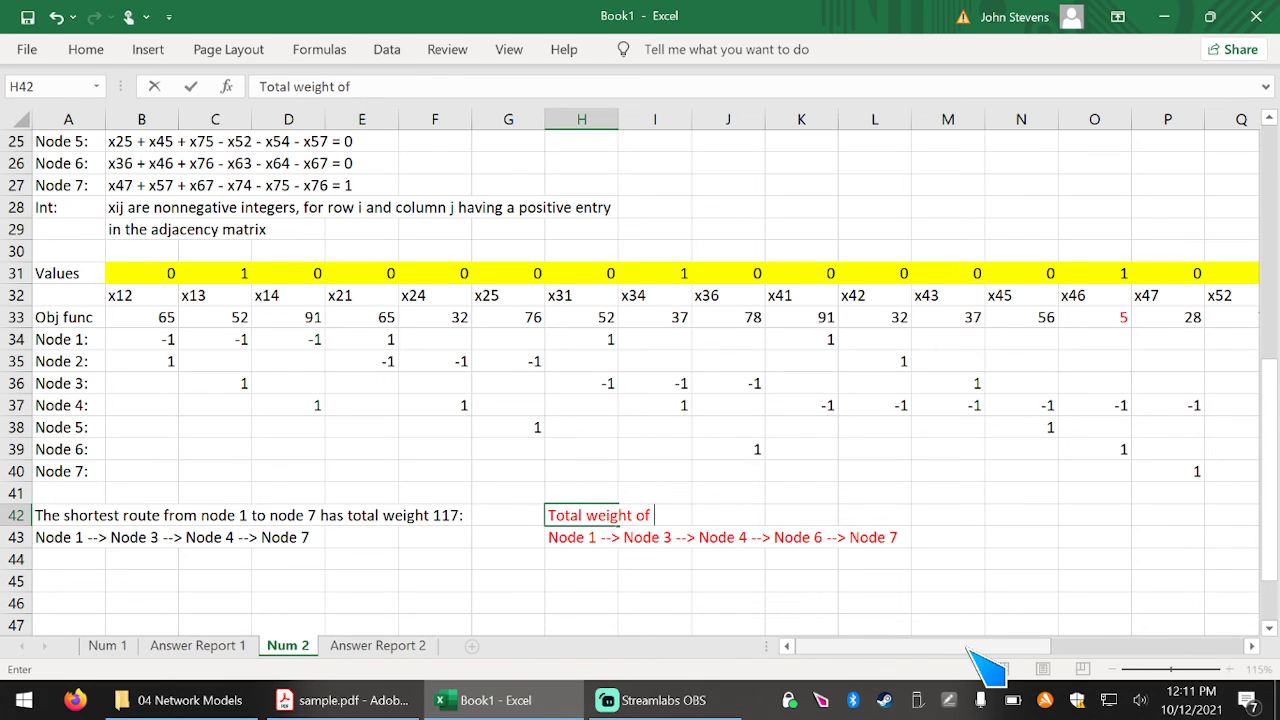
pyautogui.moveTo(990, 647); pyautogui.dragTo(893, 645)
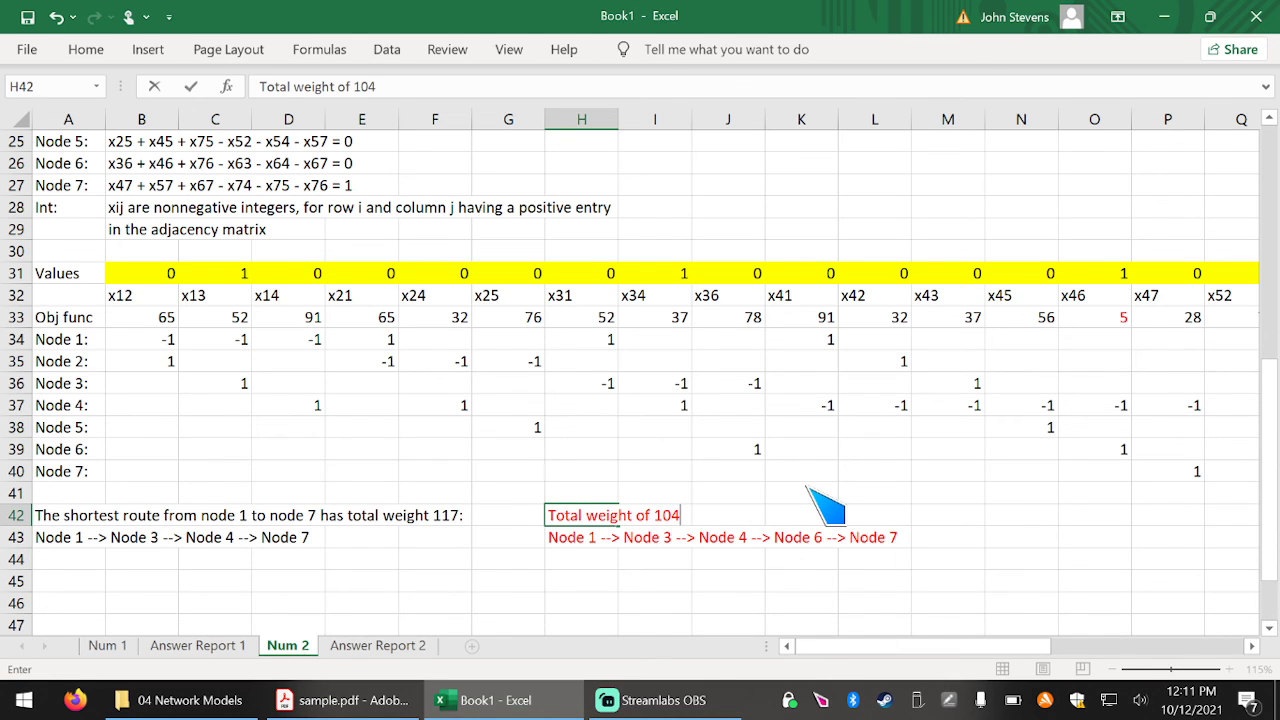
pyautogui.press('Return')
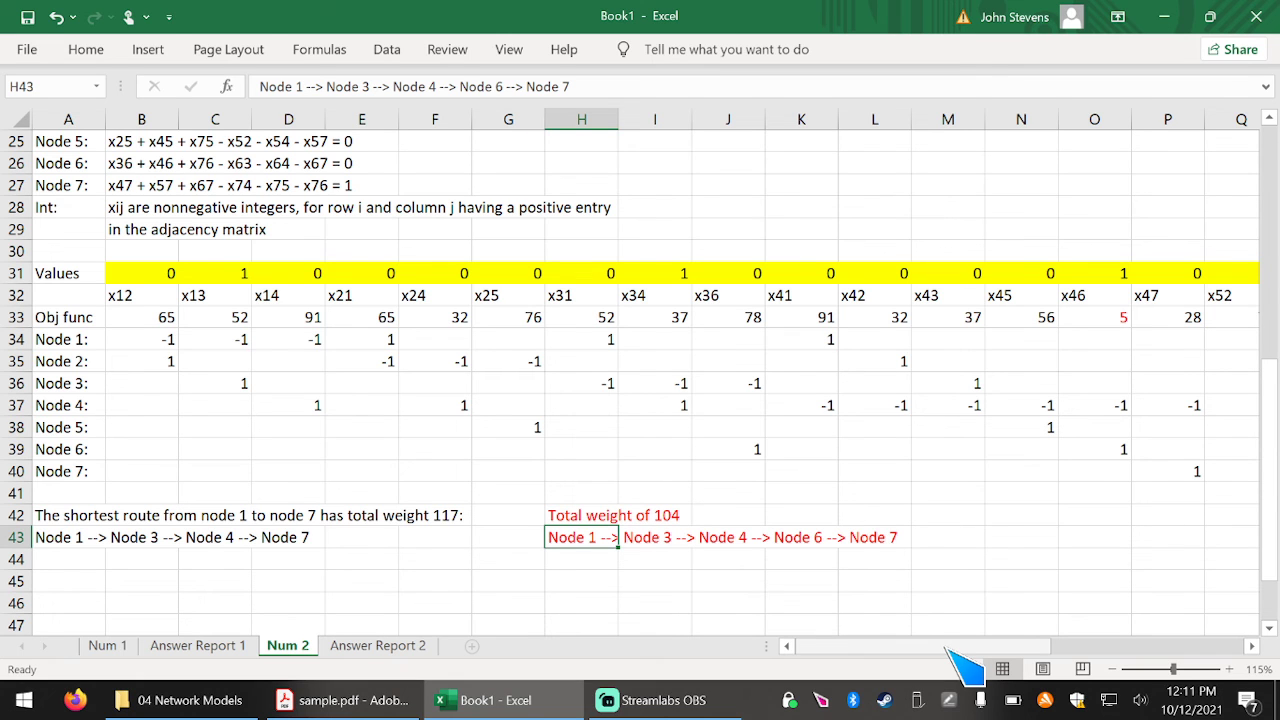
# Compare the network diagrams and adjacency matrices on the Num 1 and Num 2 sheets.
pyautogui.scroll(8, 980, 594)
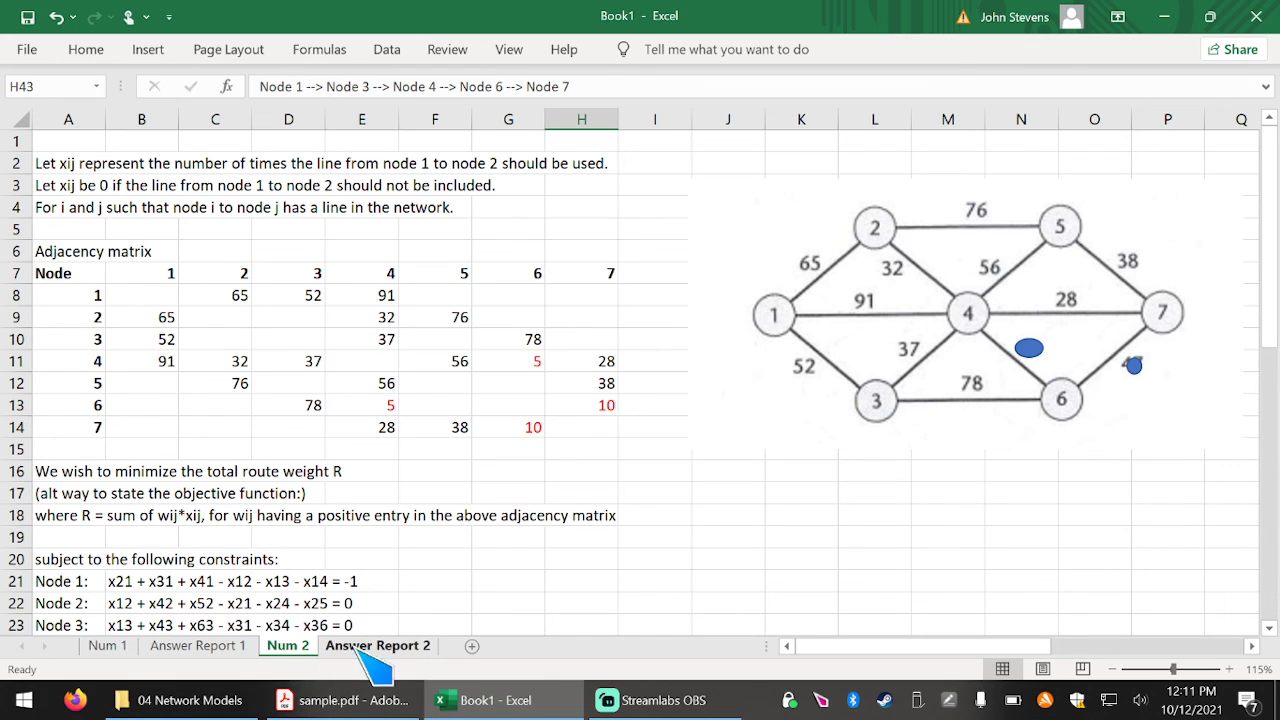
pyautogui.click(108, 645)
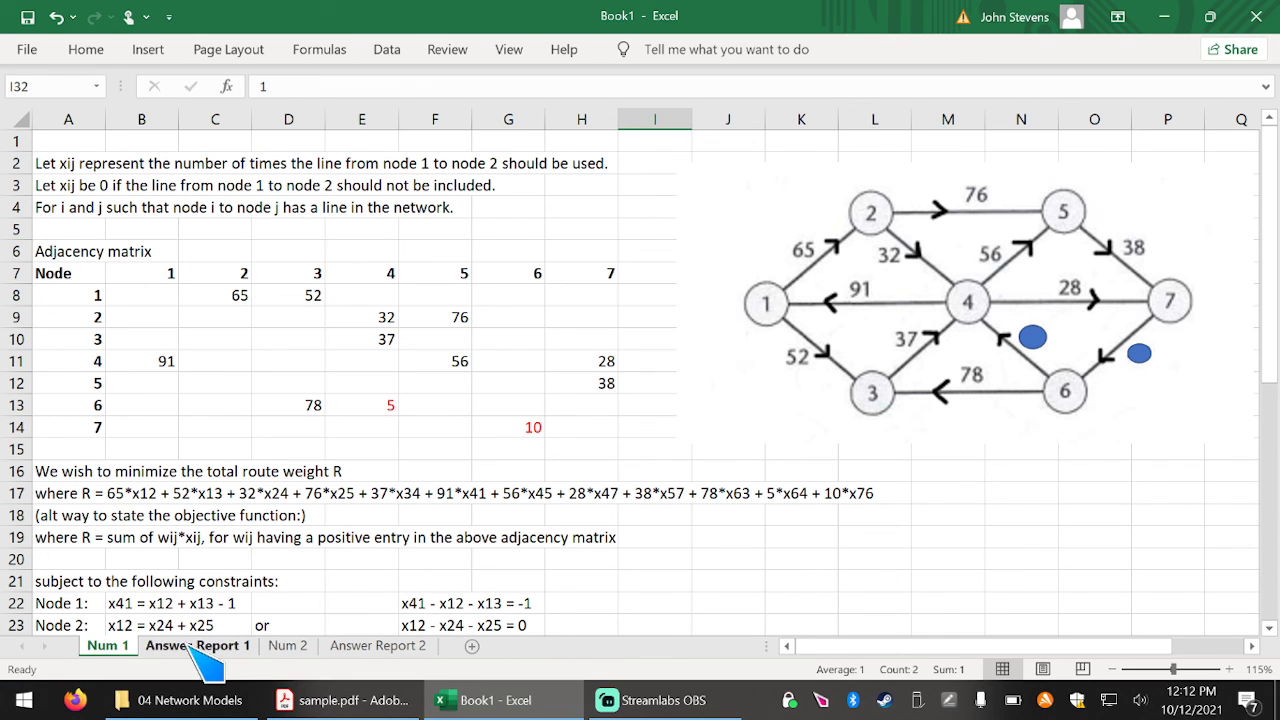
pyautogui.click(285, 645)
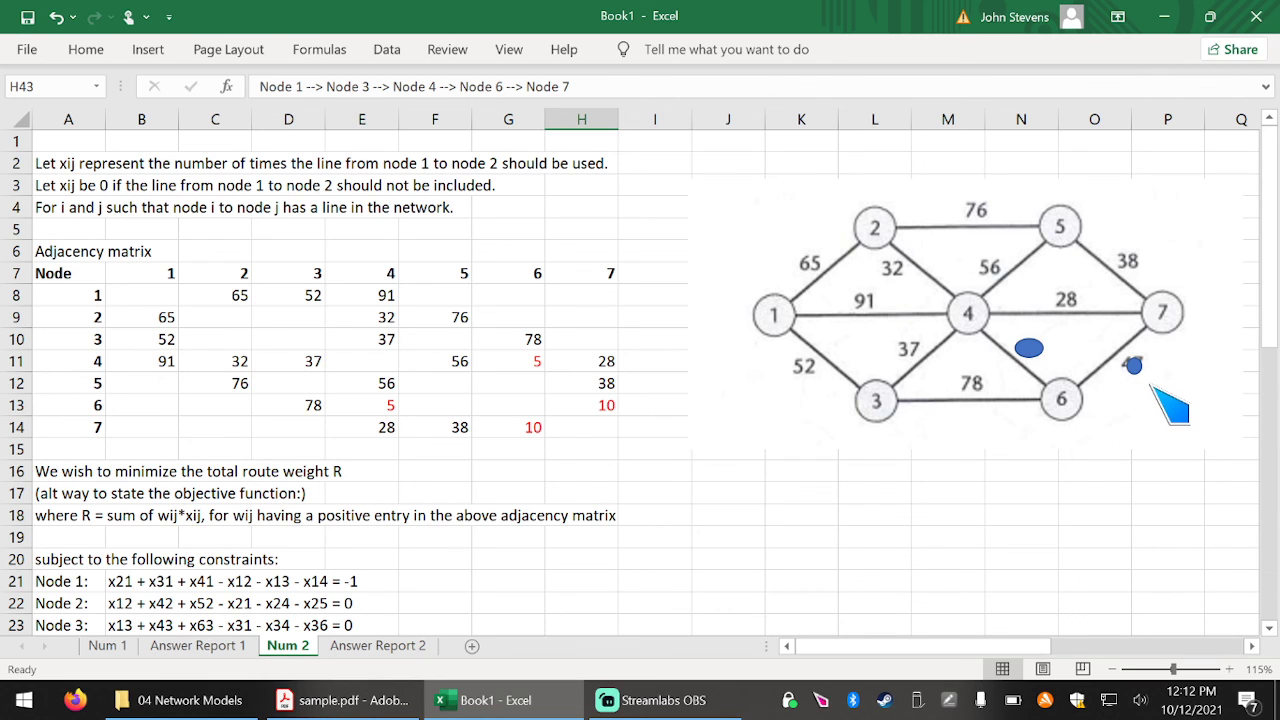
pyautogui.click(107, 646)
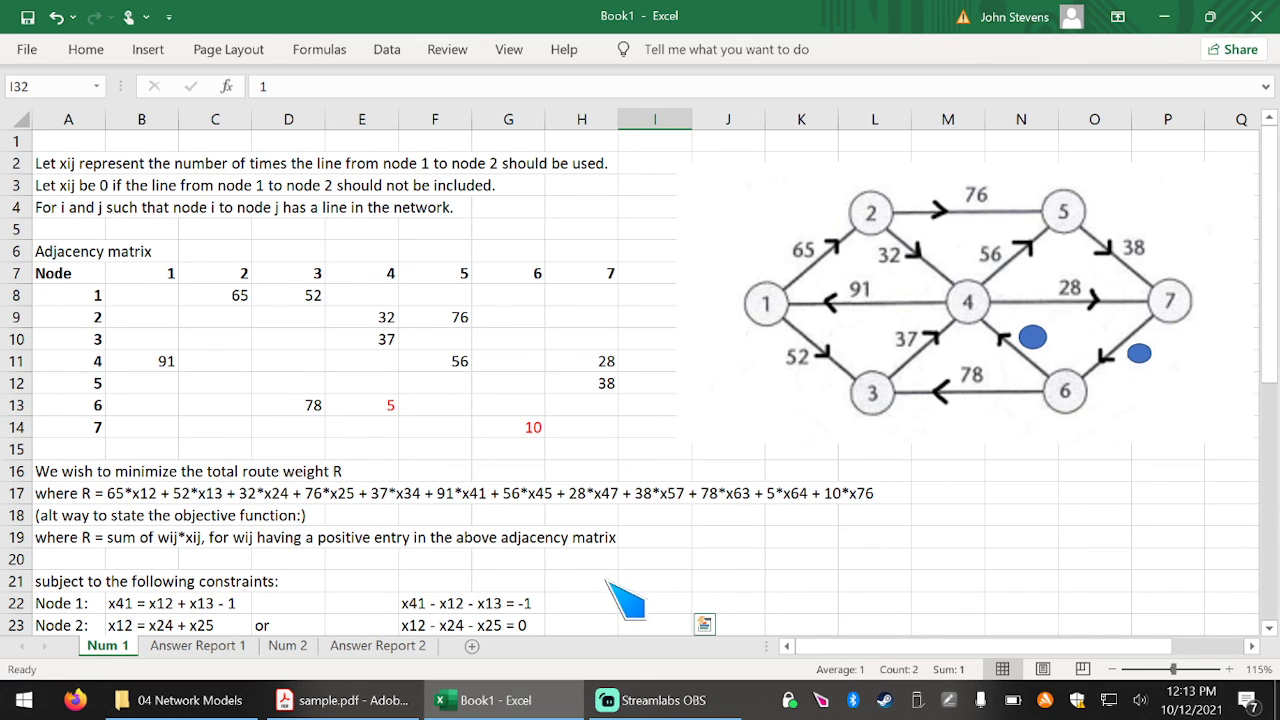
# Review the Num 2 sheet from the network diagram and adjacency matrix through the node constraints to the red route result.
pyautogui.click(287, 645)
pyautogui.scroll(-6, 690, 490)
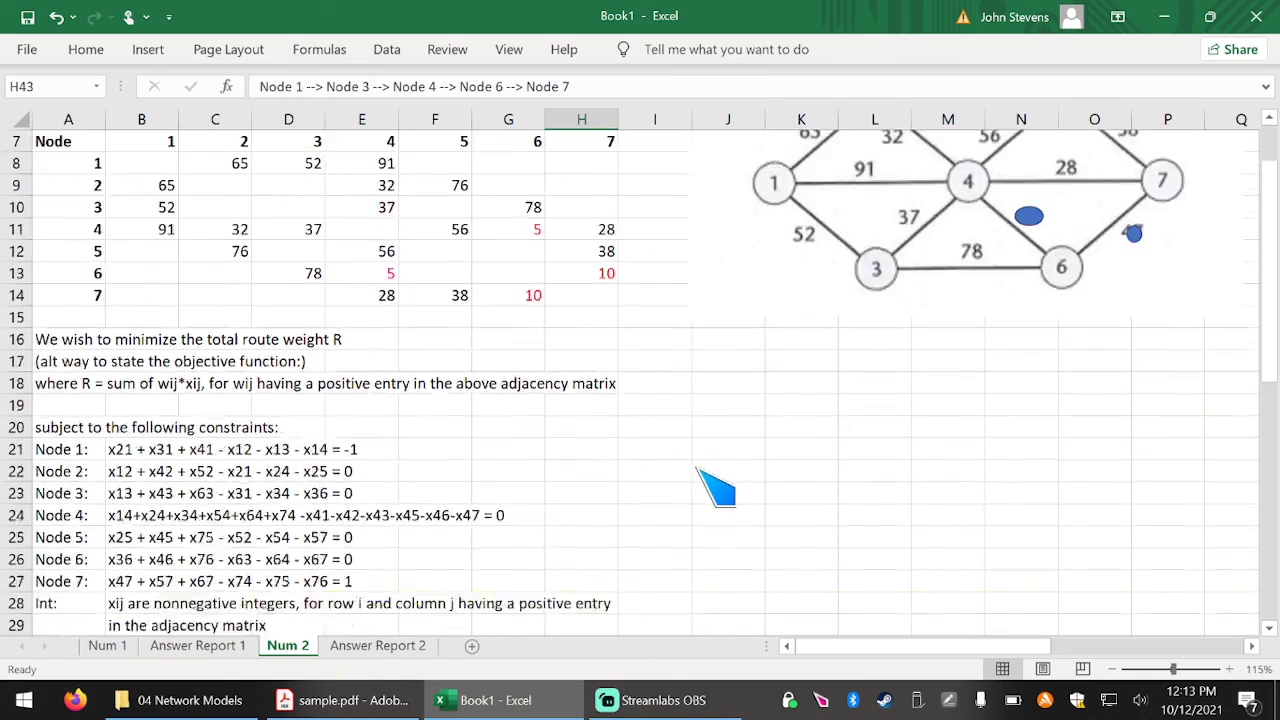
pyautogui.scroll(6, 715, 487)
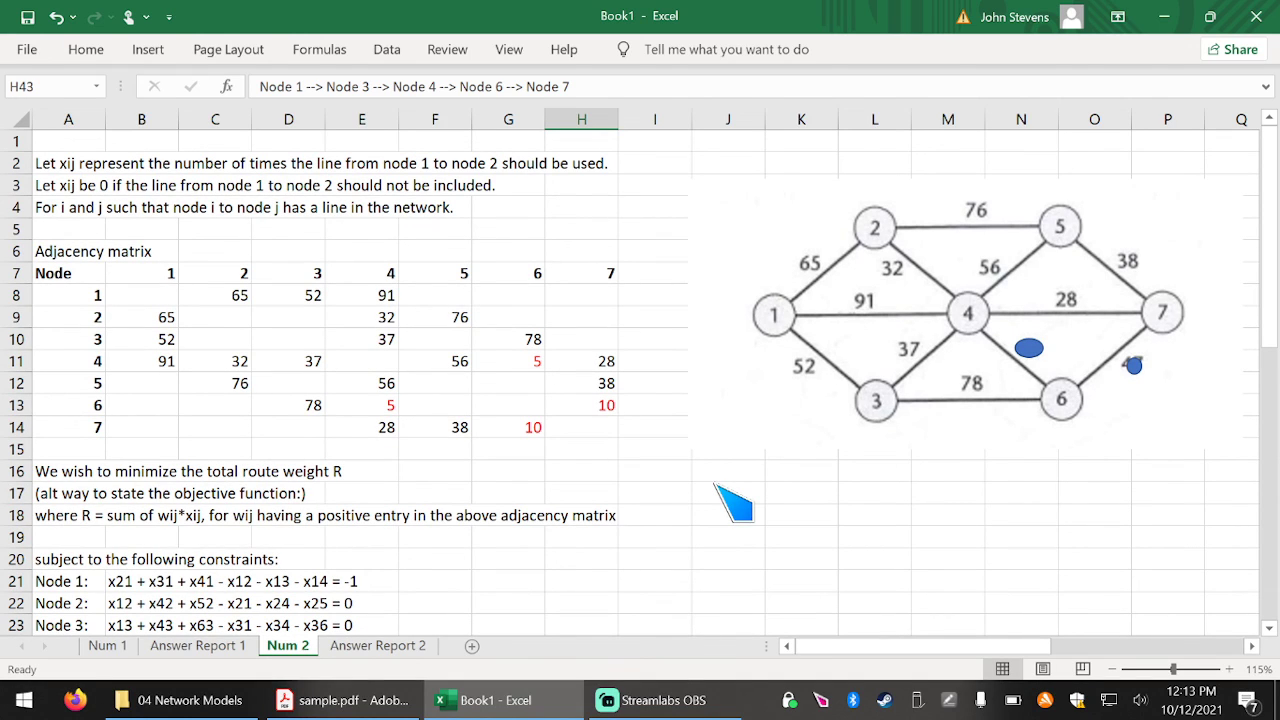
pyautogui.scroll(-4, 735, 503)
pyautogui.scroll(4, 740, 500)
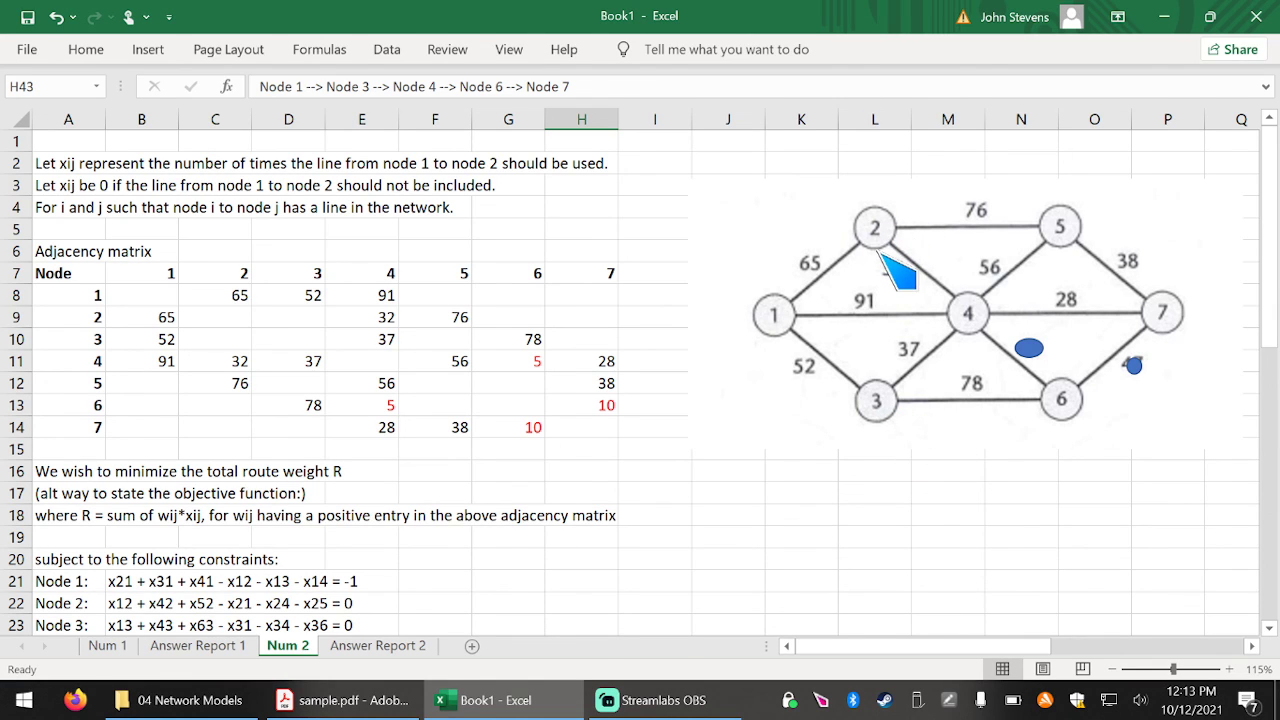
pyautogui.scroll(-3, 757, 491)
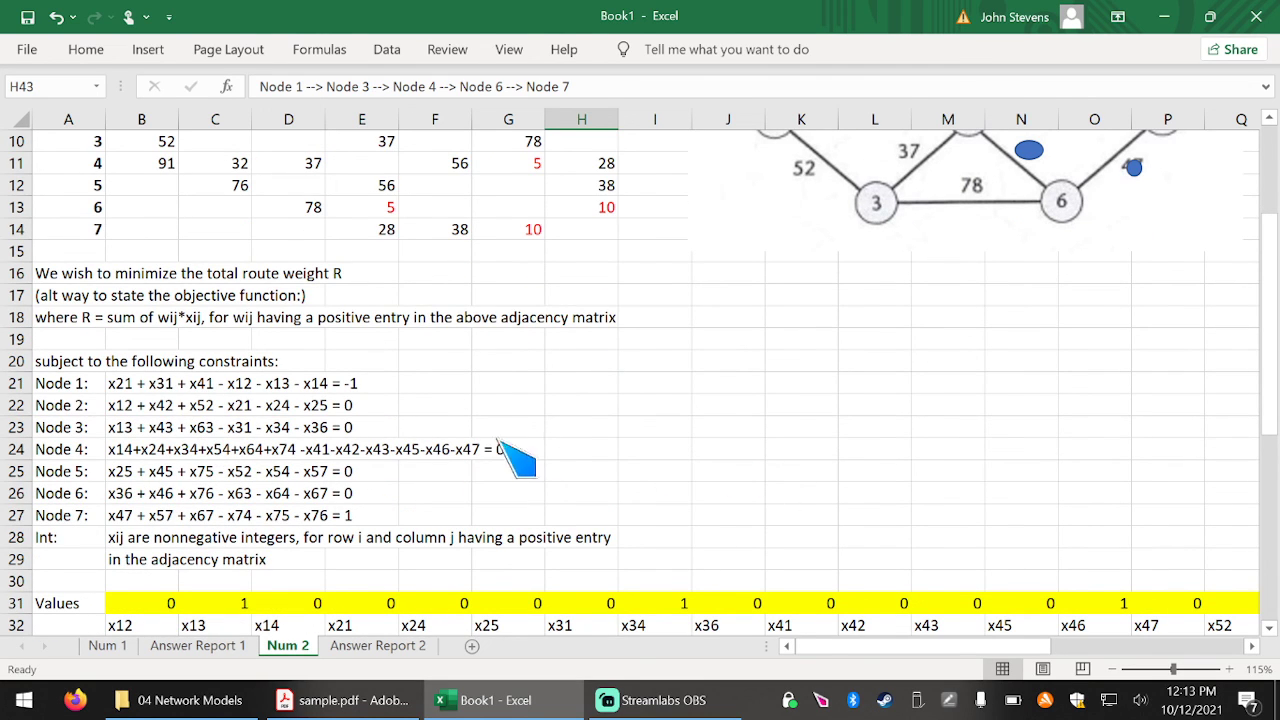
pyautogui.scroll(3, 770, 452)
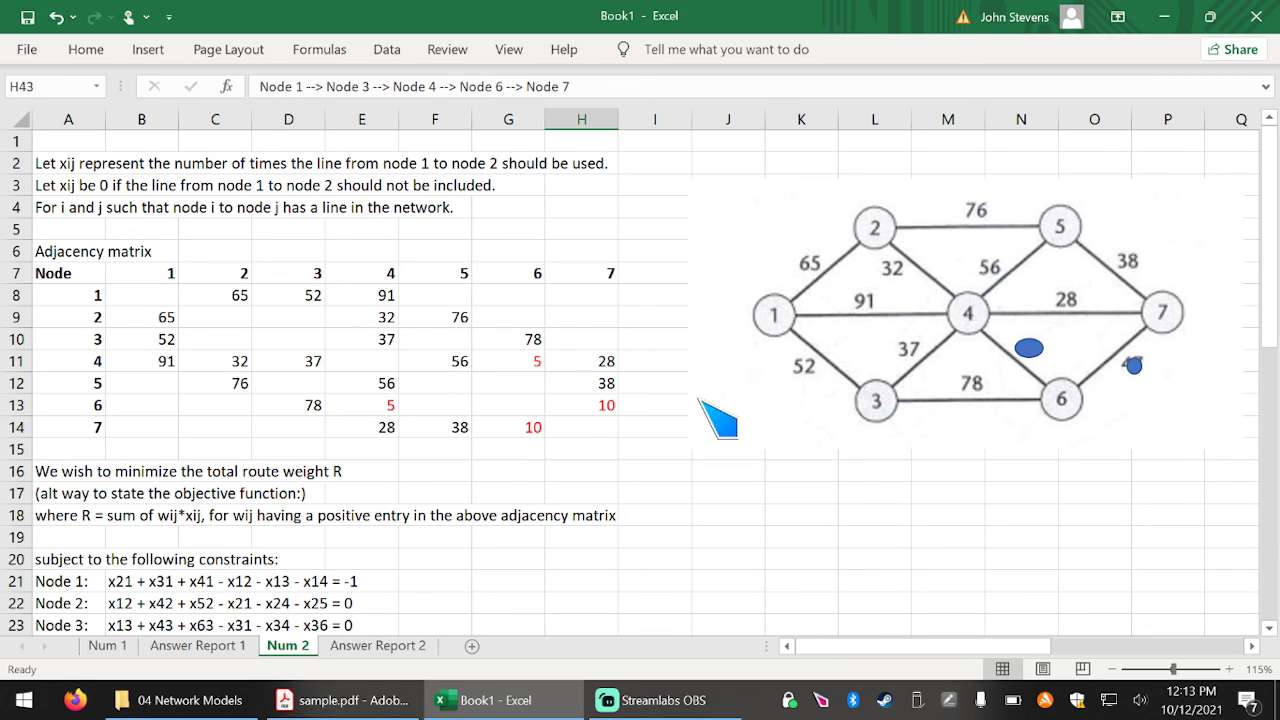
pyautogui.scroll(-5, 700, 401)
pyautogui.scroll(2, 705, 459)
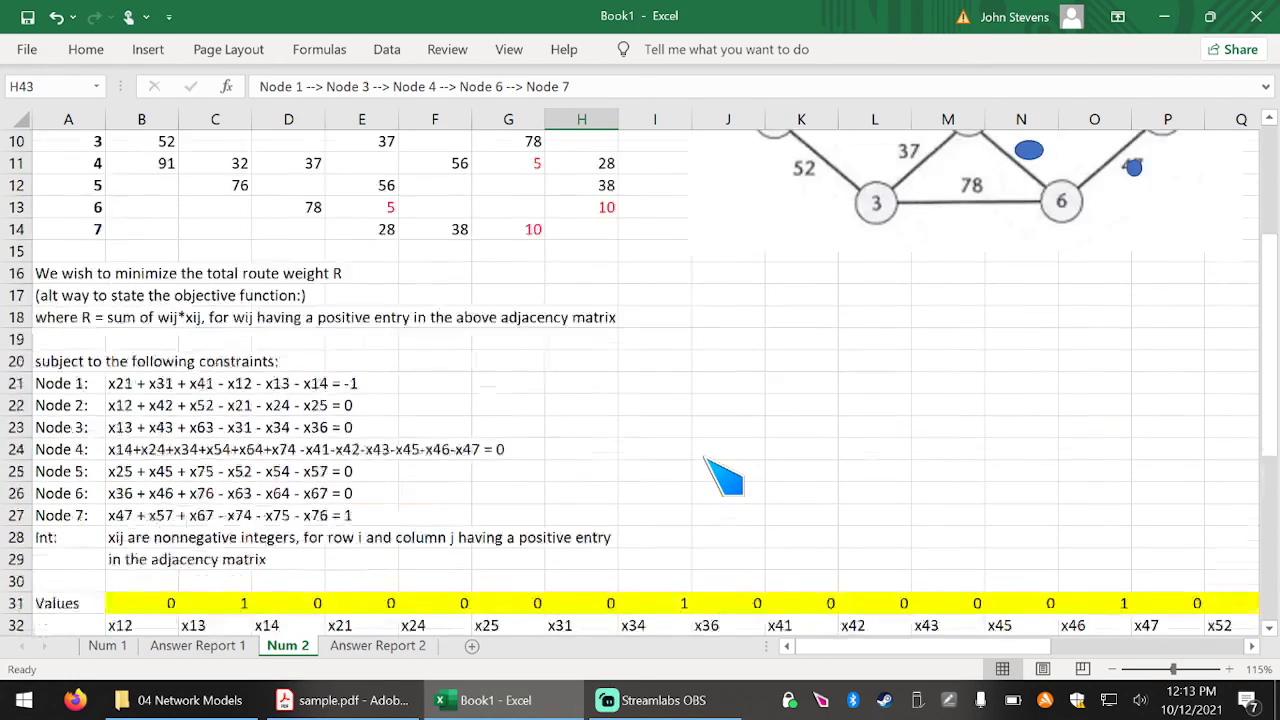
pyautogui.scroll(2, 722, 478)
pyautogui.scroll(-8, 722, 478)
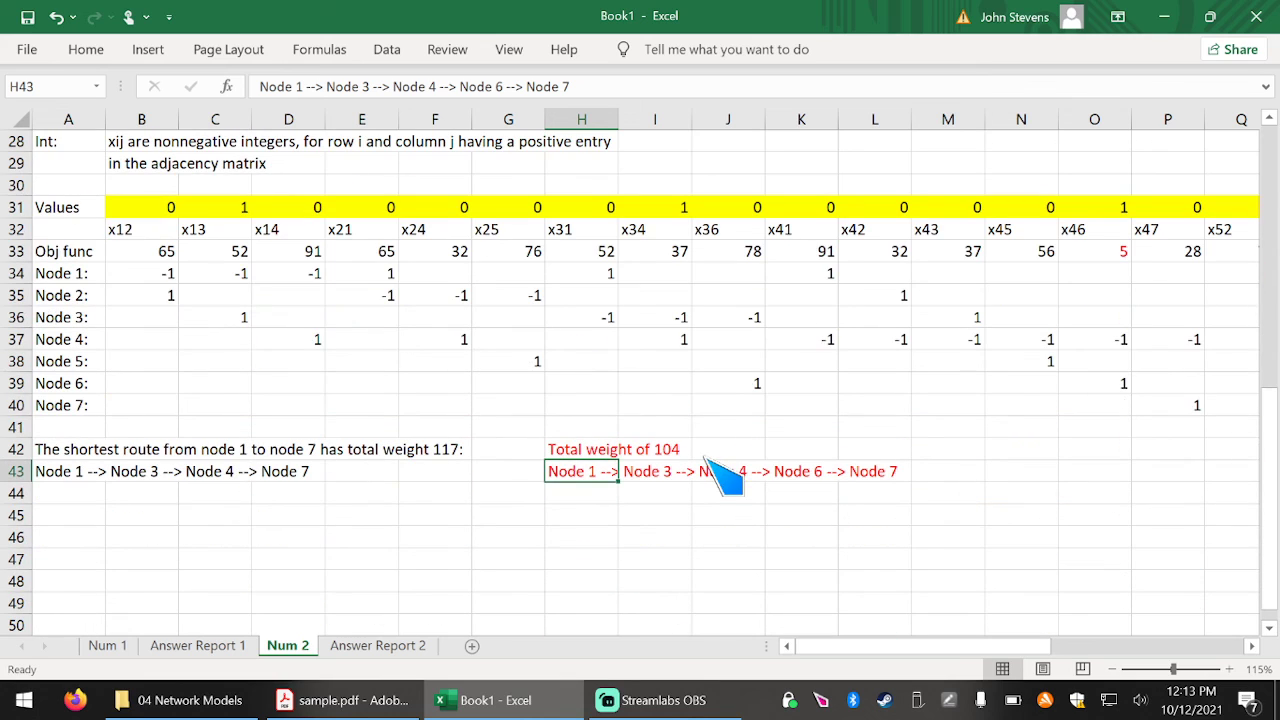
pyautogui.click(776, 426)
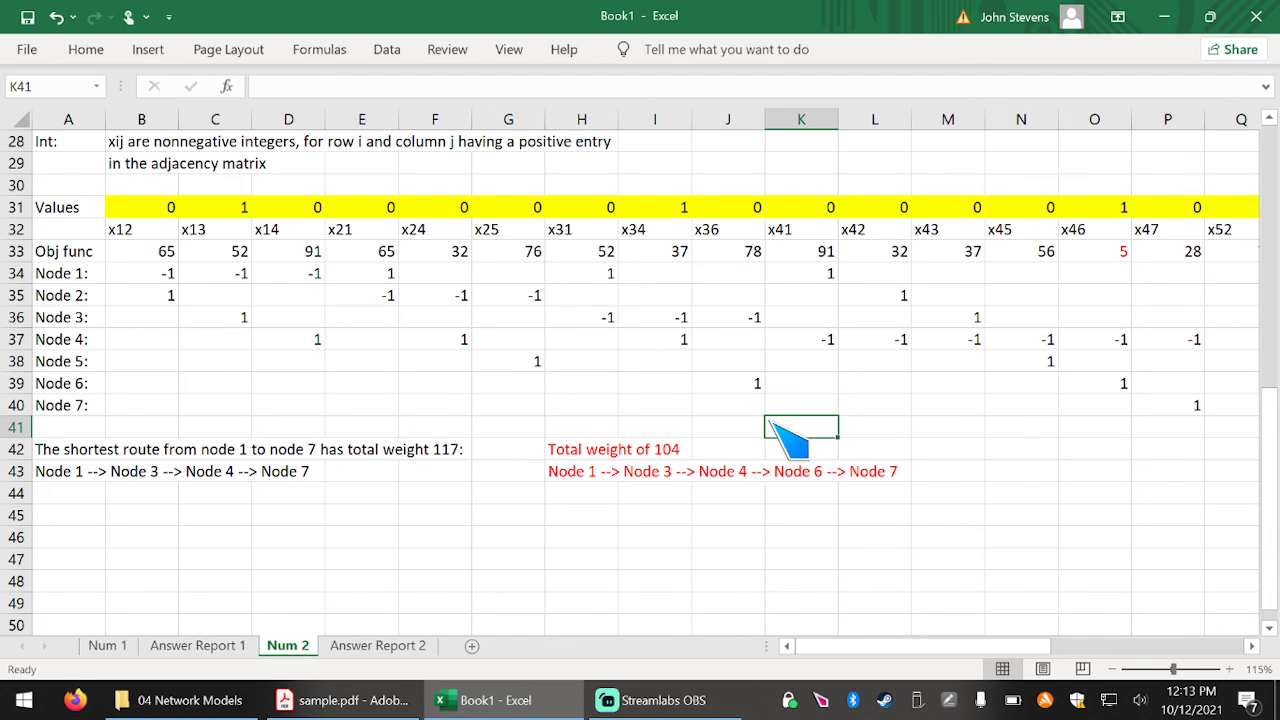
pyautogui.click(660, 700)
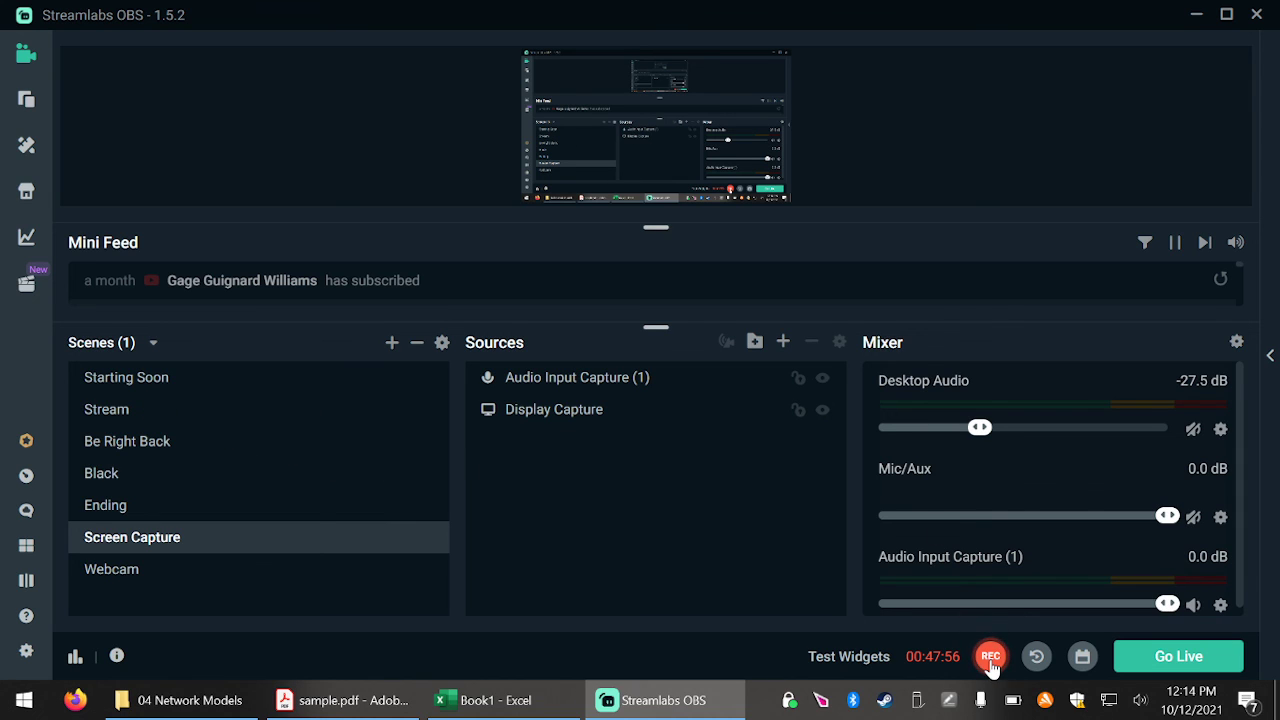
pyautogui.click(171, 411)
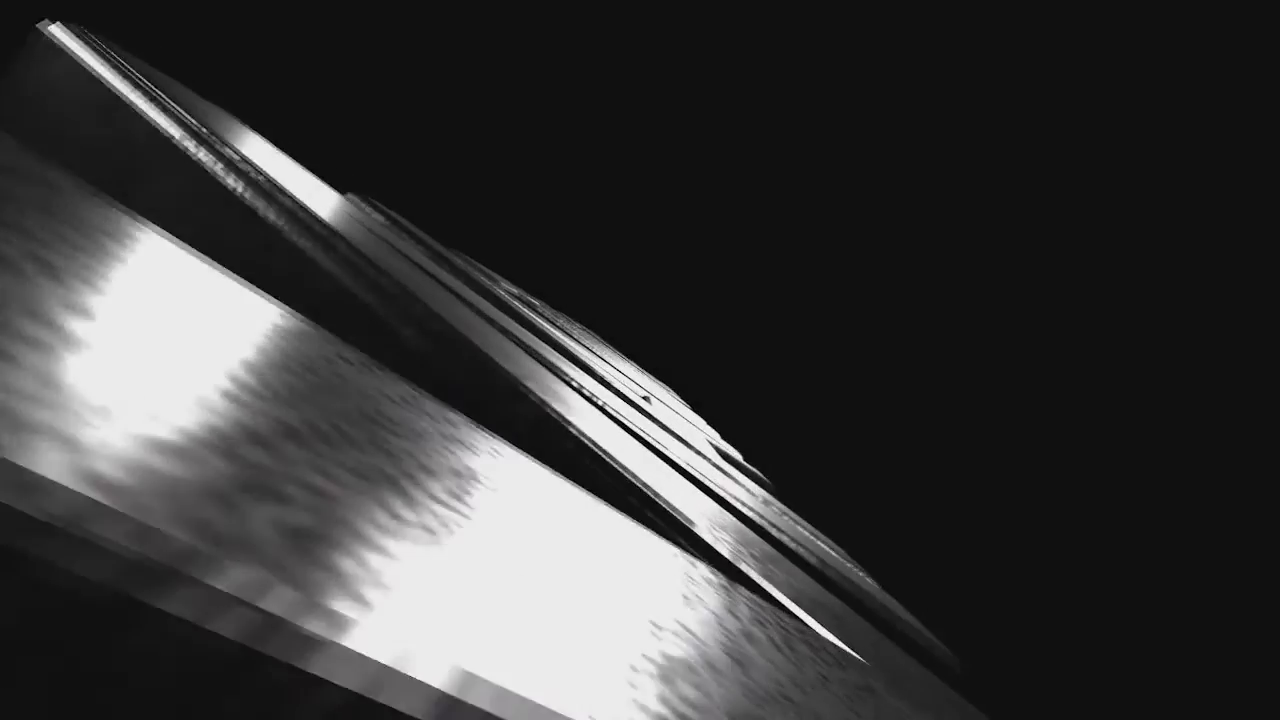